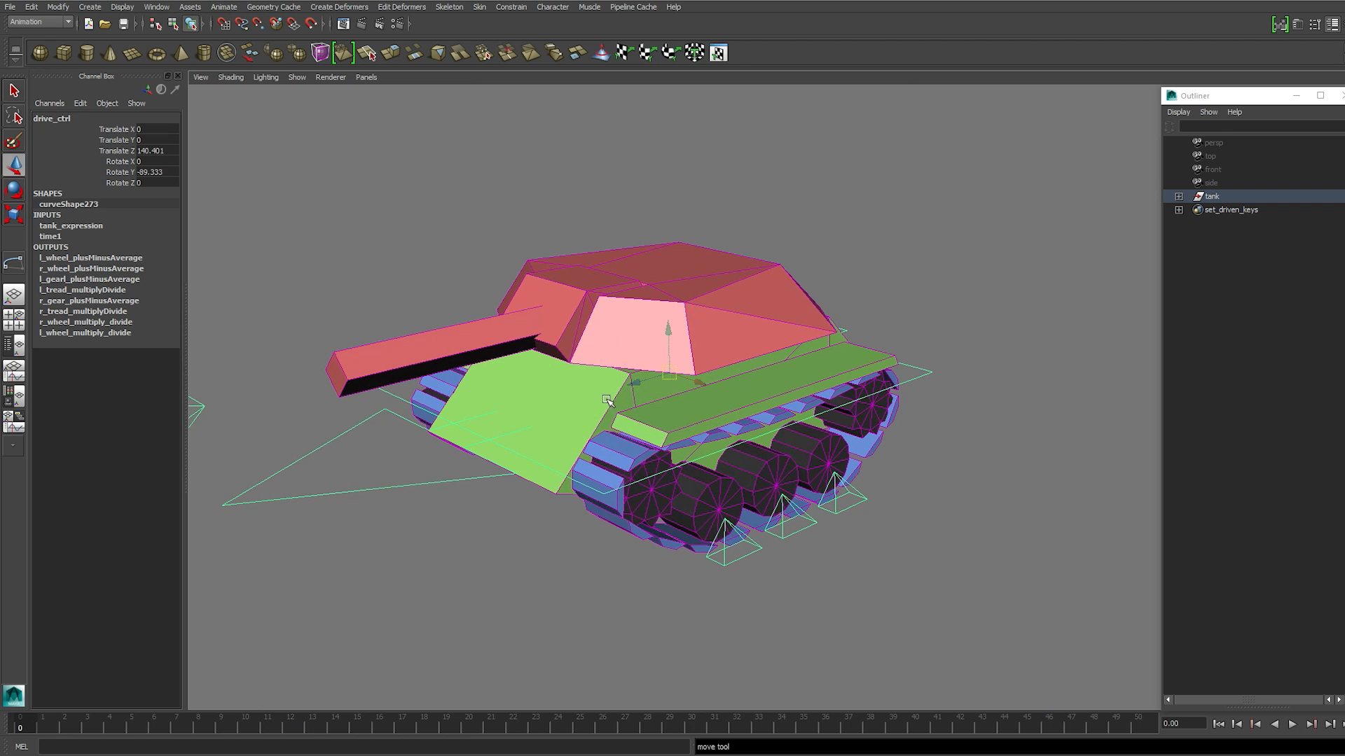
Move the tank's drive control to about X 30 and Z 140, and tilt the hull with the hull control
left_click_drag(635, 384, 655, 423)
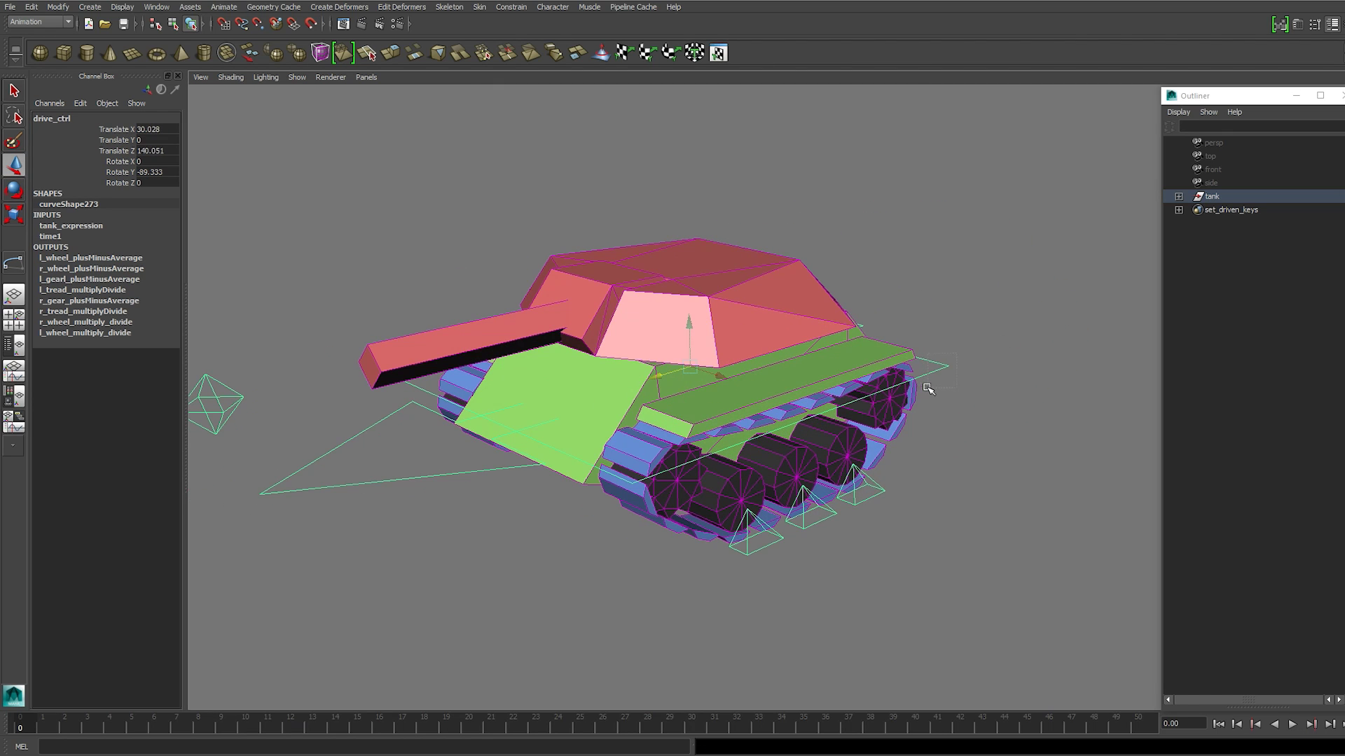
left_click(717, 386)
key("e")
left_click_drag(788, 404, 904, 393, "alt")
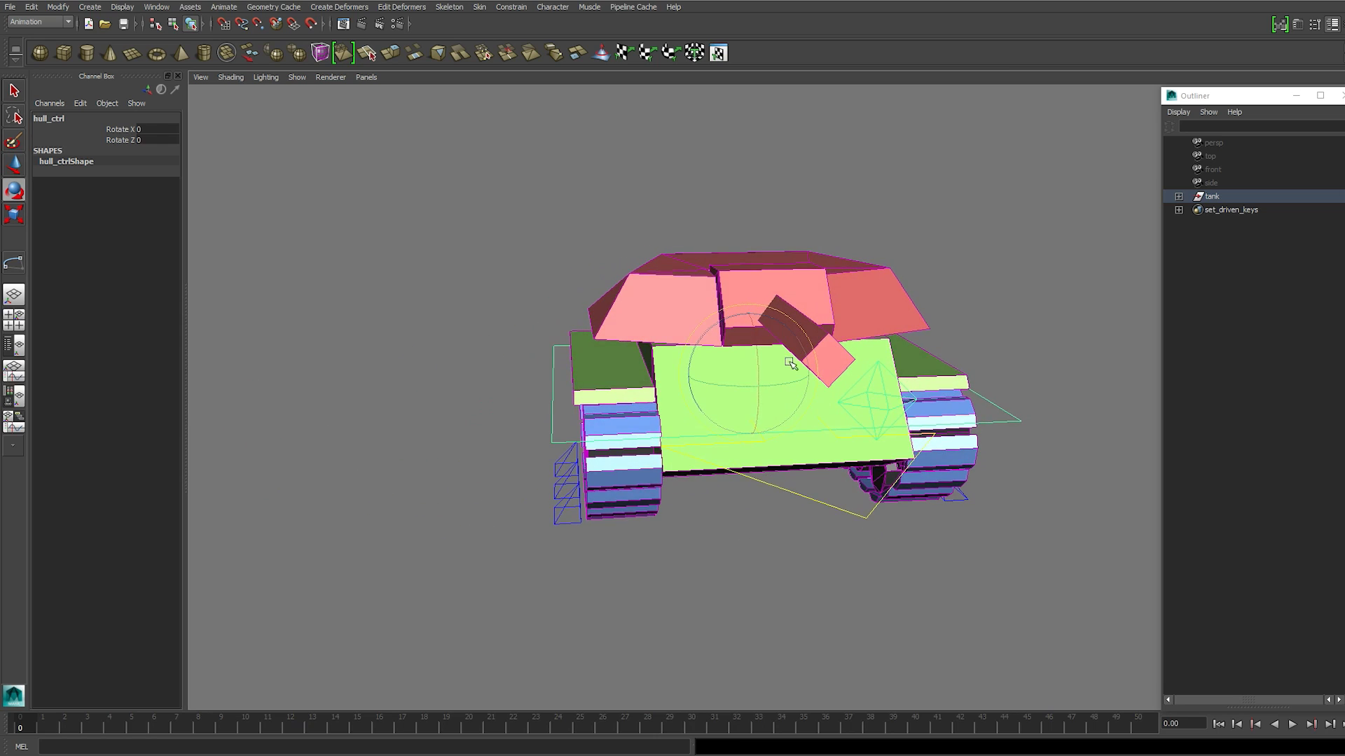
left_click_drag(730, 347, 764, 344)
Move the turret control to about X 582, Y 8, Z -493 so the barrel aims sideways
scroll(844, 354, "down", 5)
left_click_drag(869, 333, 903, 364, "alt")
left_click(931, 452)
left_click_drag(931, 451, 880, 496, "alt")
middle_click_drag(880, 495, 876, 447, "alt")
scroll(876, 447, "down", 2)
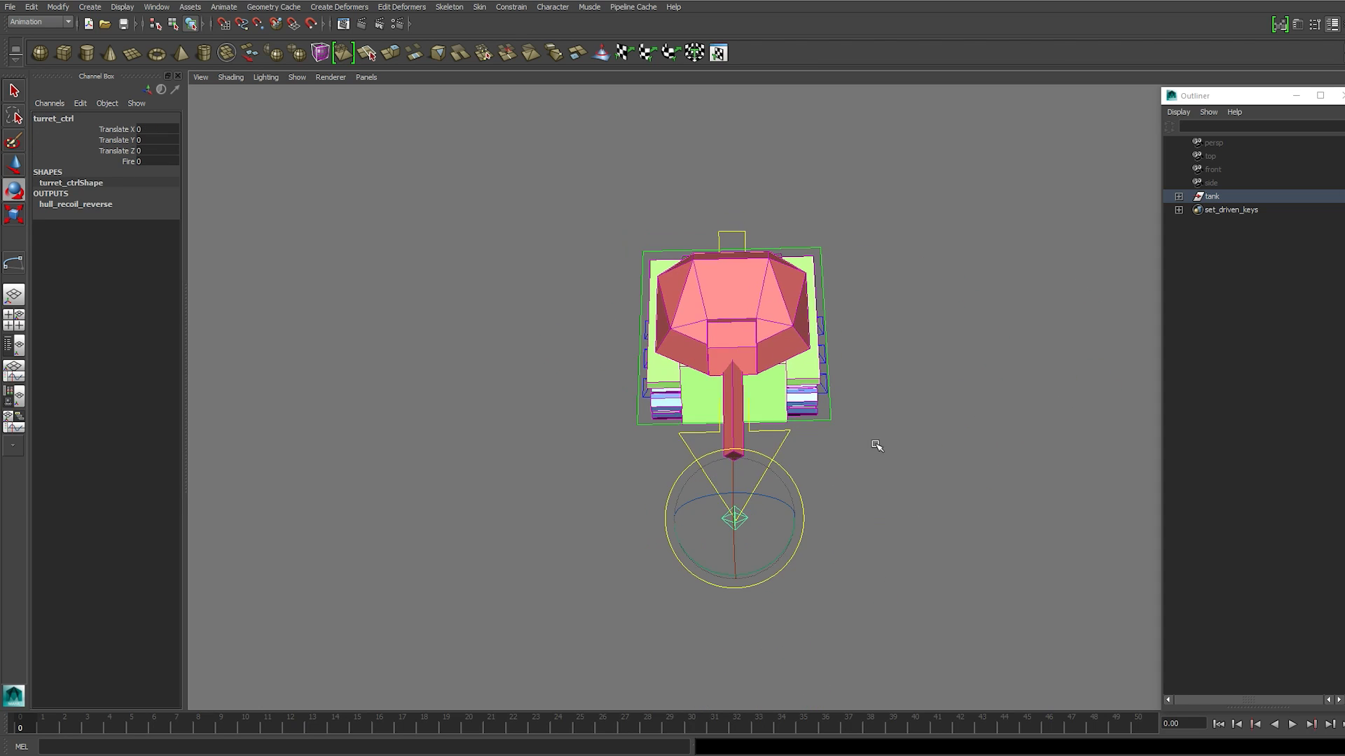
left_click_drag(876, 447, 874, 484, "alt")
key("w")
left_click_drag(739, 569, 1027, 312)
Scrub the turret control's Fire attribute up to about 17.6
middle_click_drag(1027, 312, 940, 428, "alt")
left_click_drag(939, 428, 923, 265, "alt")
scroll(928, 309, "up", 3)
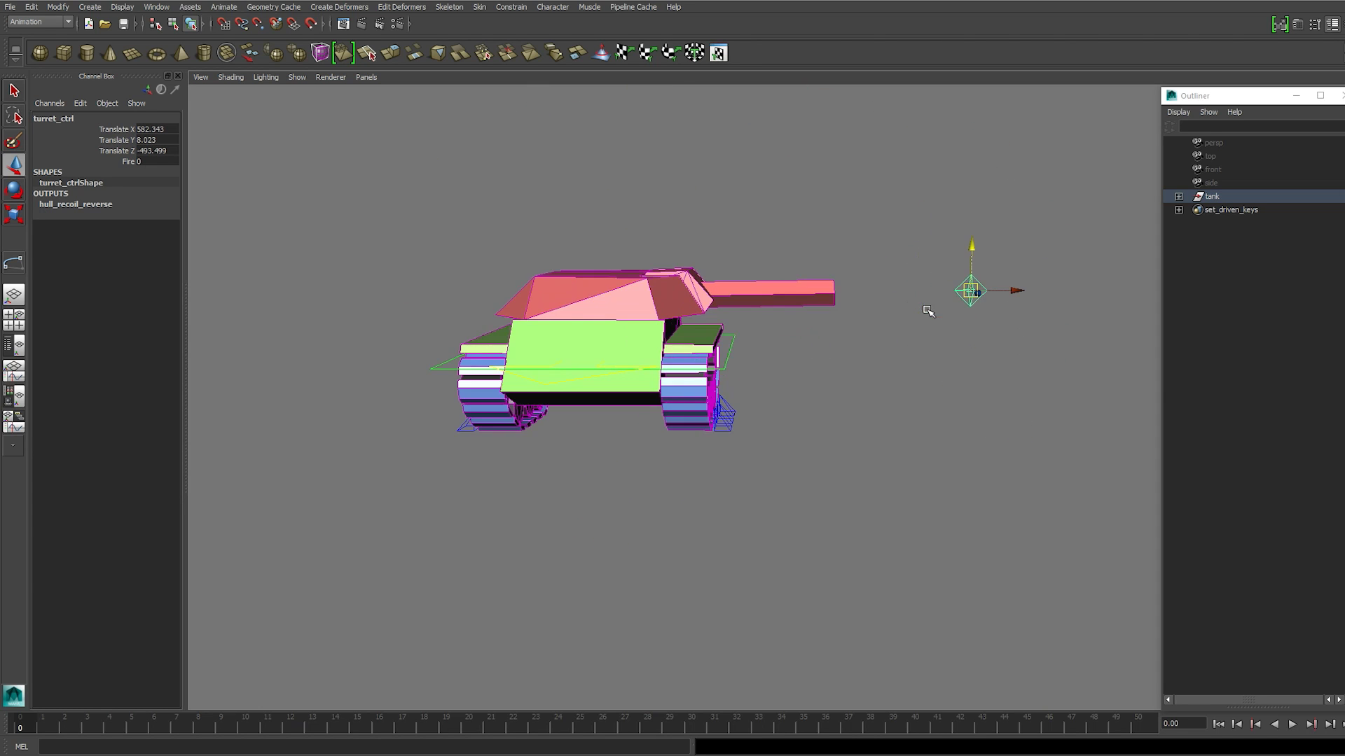
middle_click_drag(927, 294, 911, 344, "alt")
left_click_drag(911, 344, 910, 316, "alt")
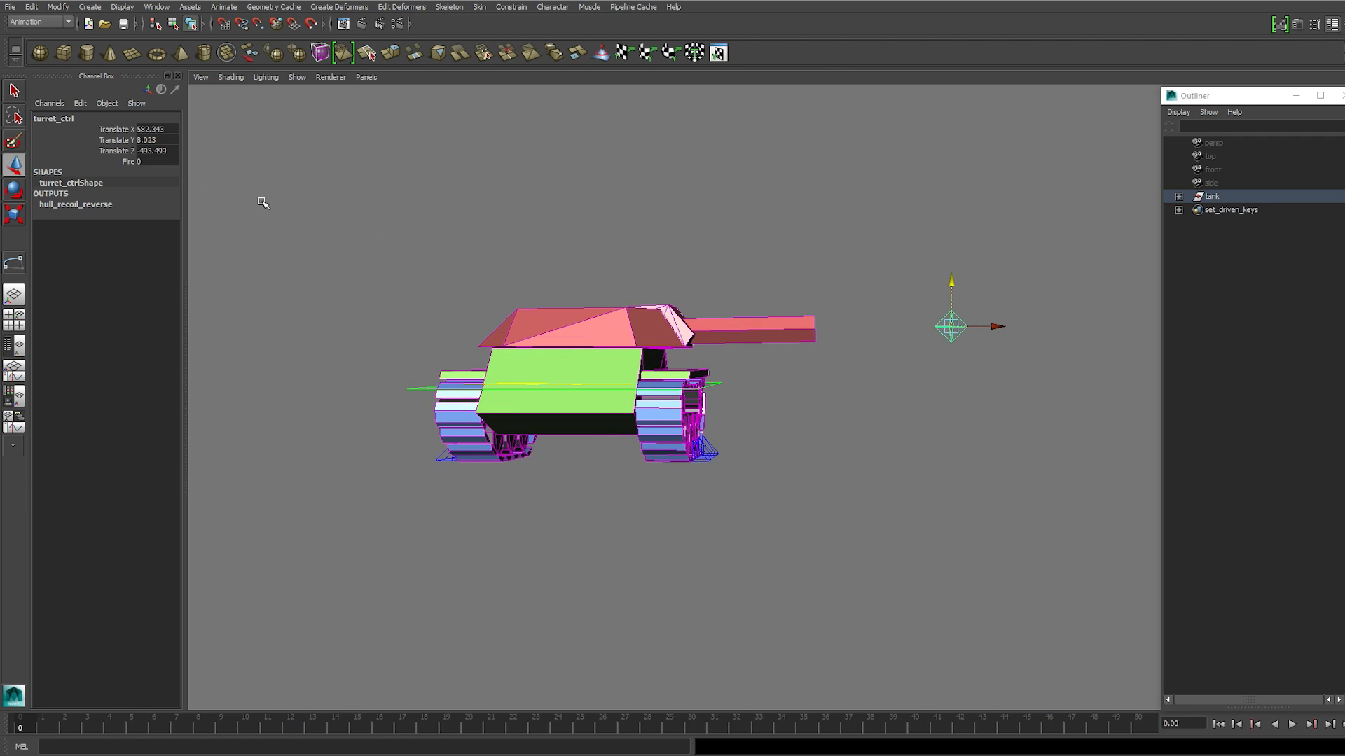
left_click(128, 162)
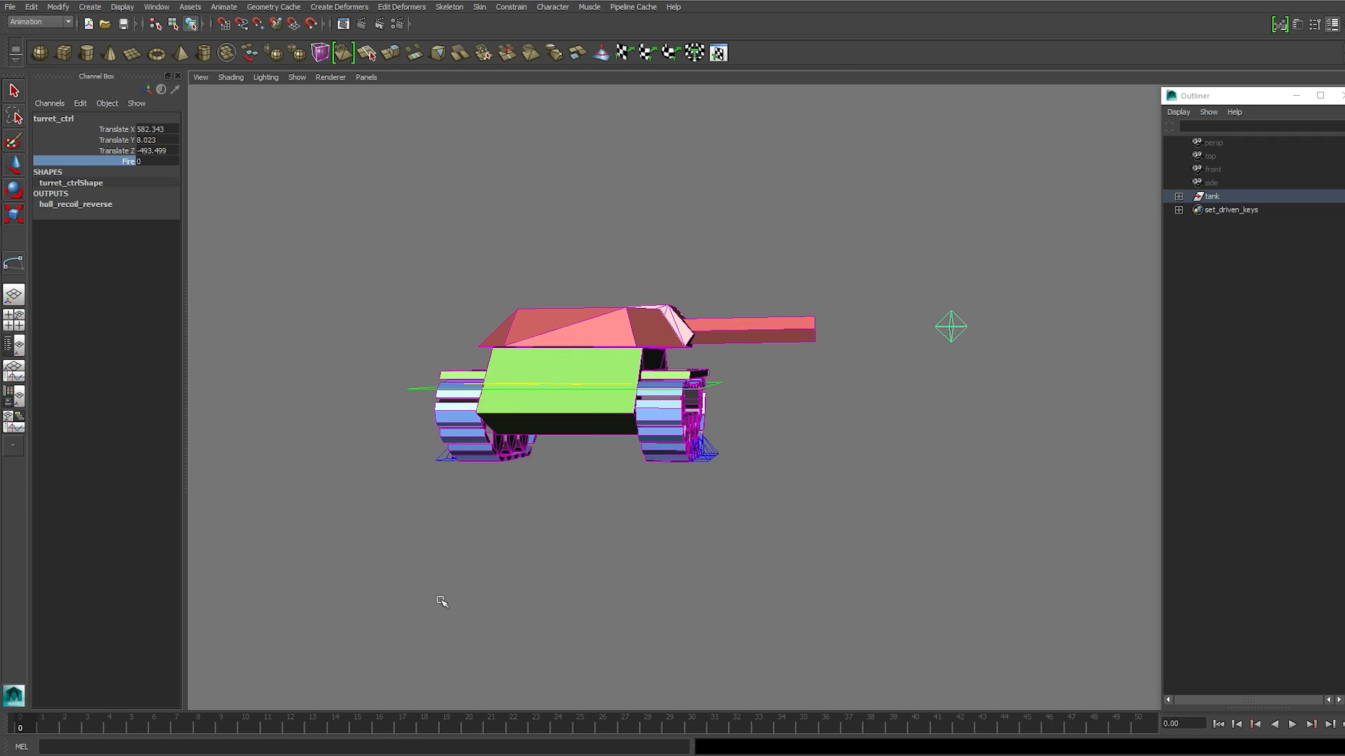
middle_click_drag(450, 567, 569, 565)
Move the turret control across to the tank's opposite side, at about X -728, Y 202, Z -330
right_click_drag(811, 554, 844, 462, "alt")
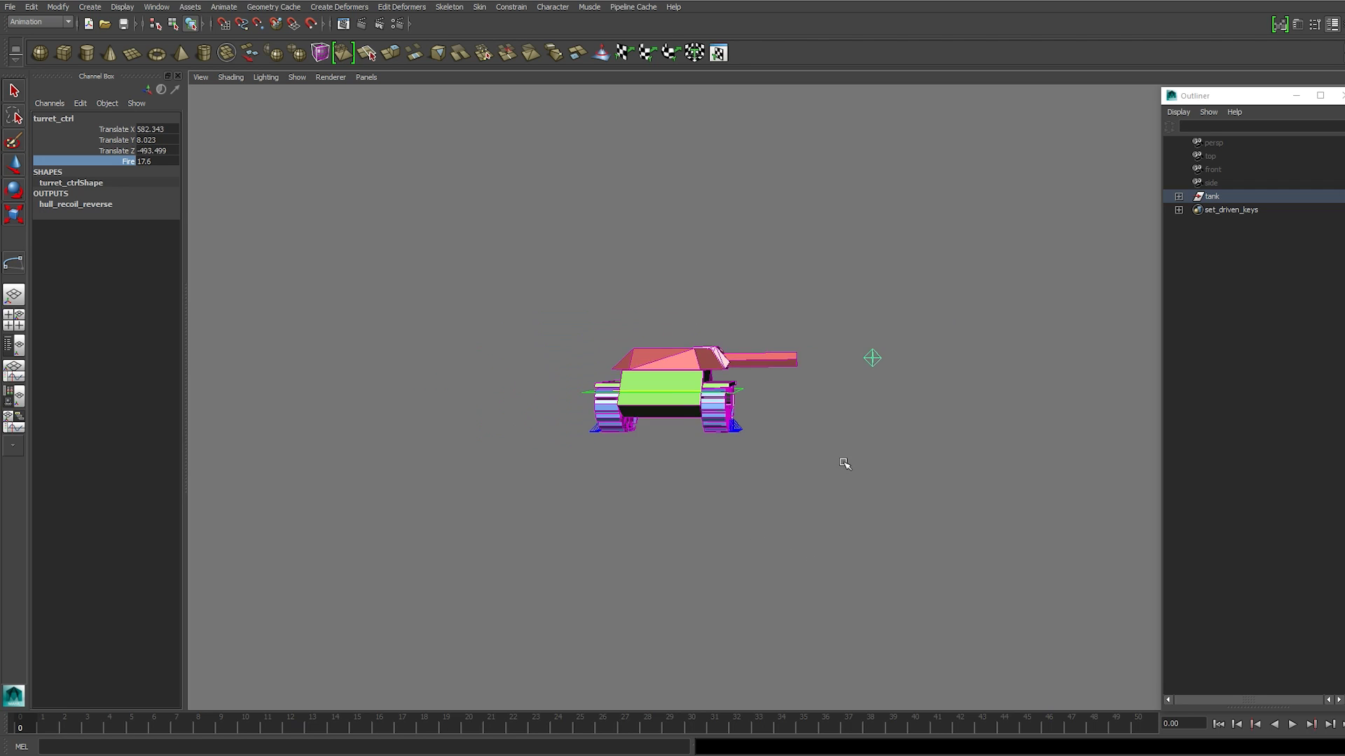
left_click_drag(844, 462, 802, 549, "alt")
key("w")
left_click_drag(840, 466, 392, 302)
Reset the turret control's Fire attribute and its X, Y and Z translations to 0, then deselect it
left_click_drag(450, 341, 570, 378, "alt")
left_click(126, 159)
middle_click_drag(315, 448, 312, 554)
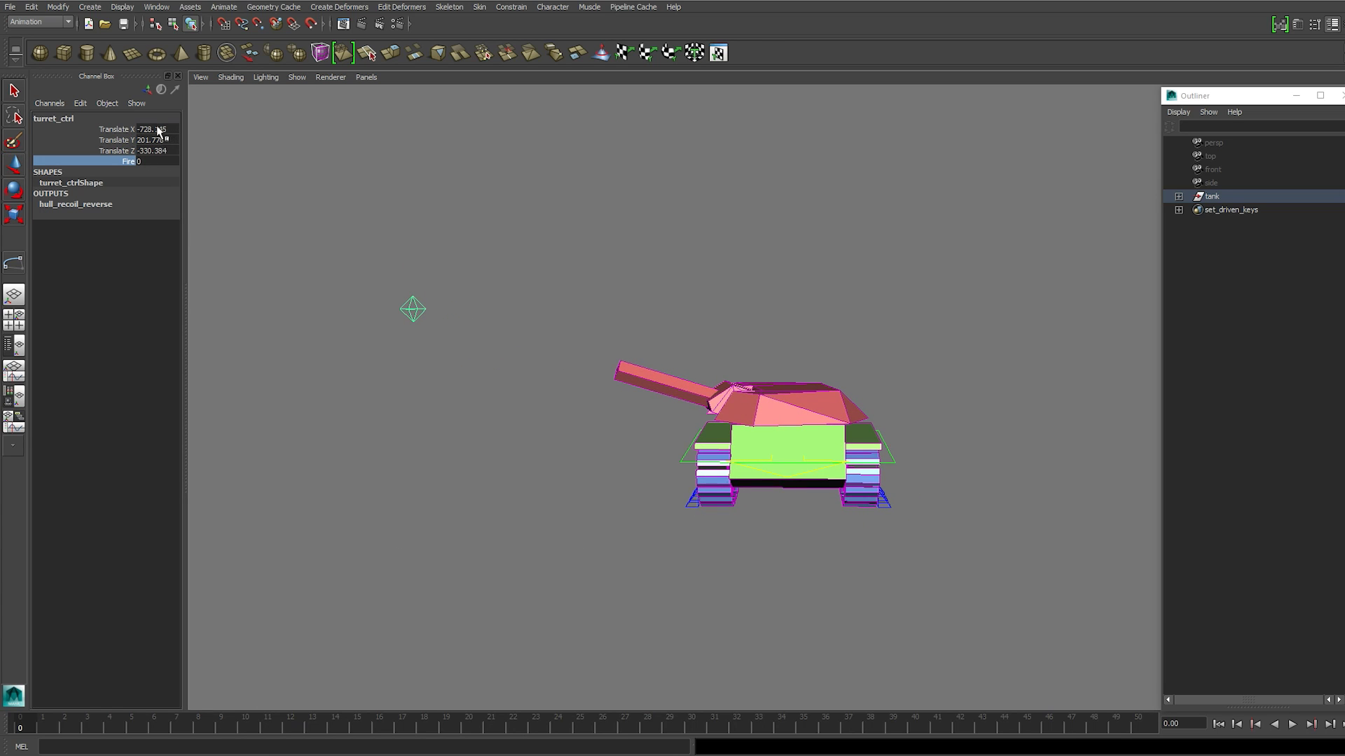
left_click_drag(158, 129, 152, 161)
type("0")
key("Return")
left_click(514, 318)
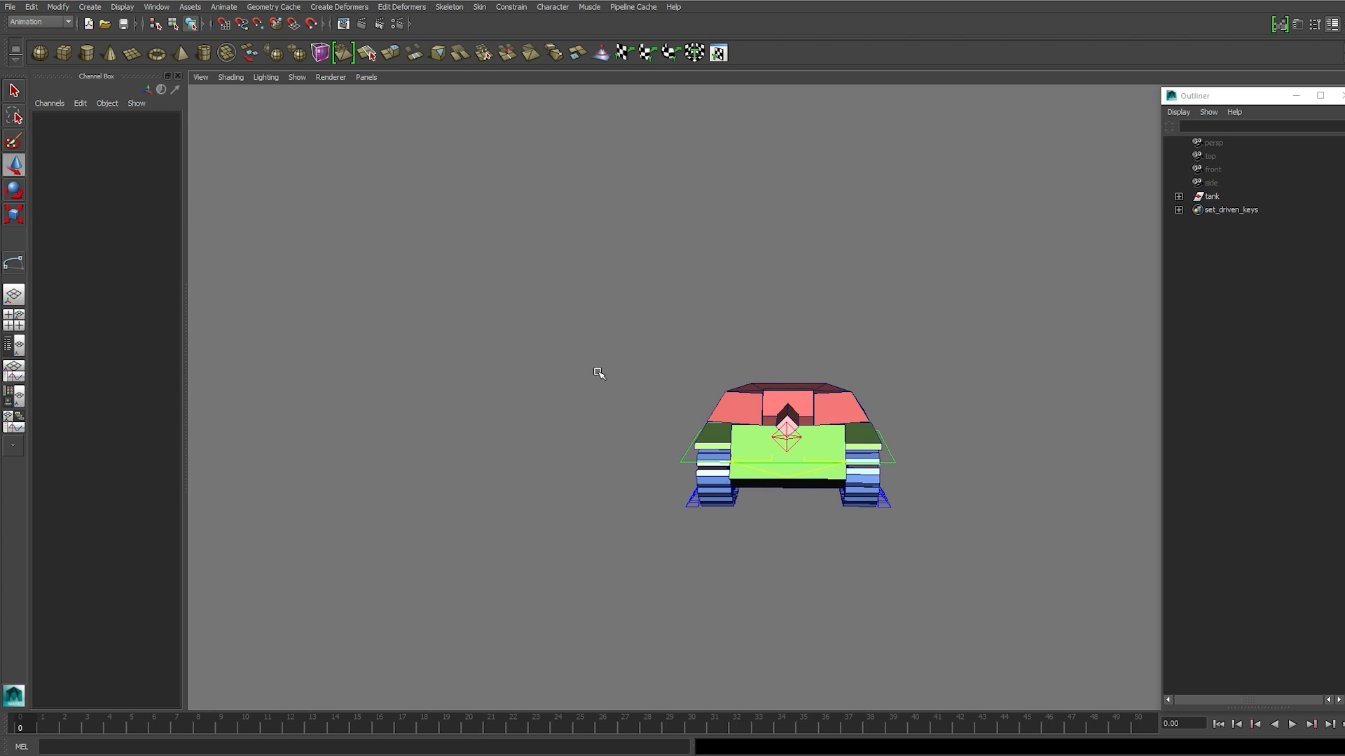
Examine the tank's turret, hull, wheels and treads from the front and side
left_click_drag(676, 546, 789, 555, "alt")
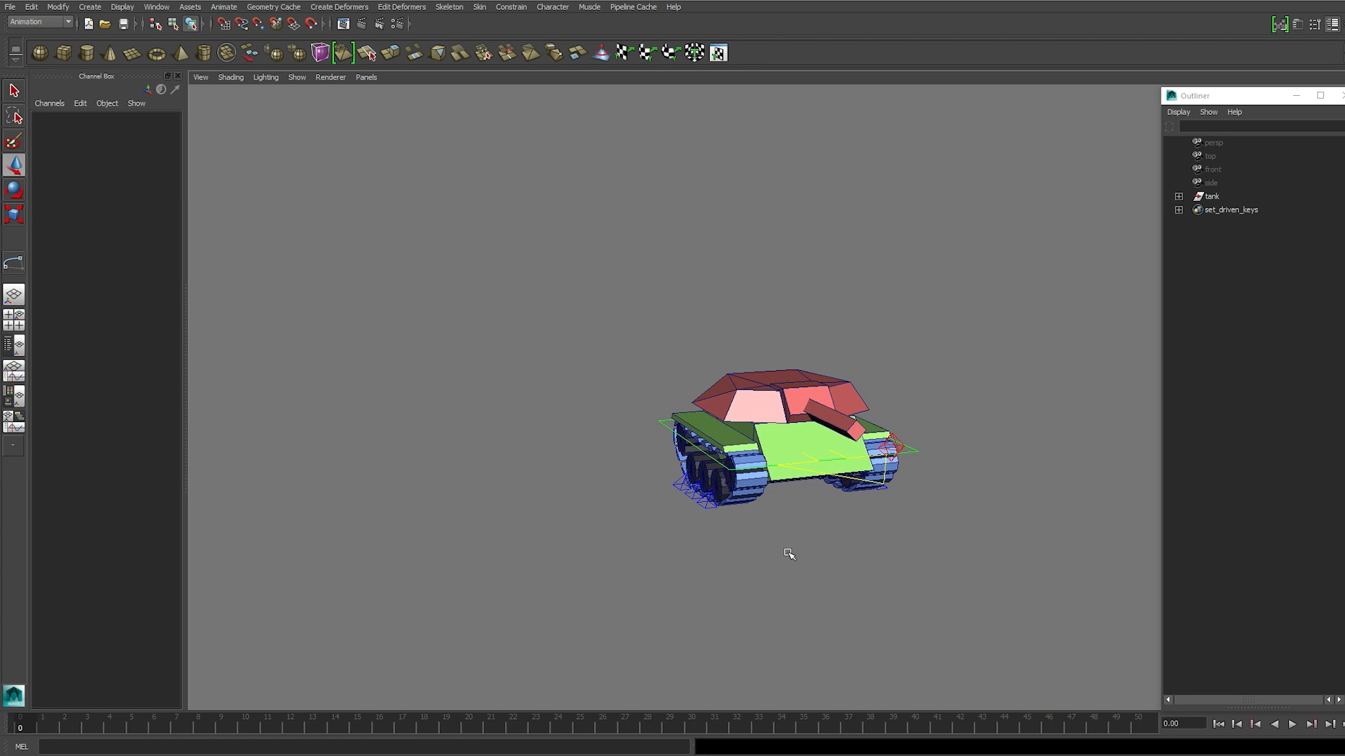
scroll(790, 550, "up", 2)
middle_click_drag(791, 529, 762, 513, "alt")
scroll(779, 565, "up", 1)
scroll(762, 513, "up", 2)
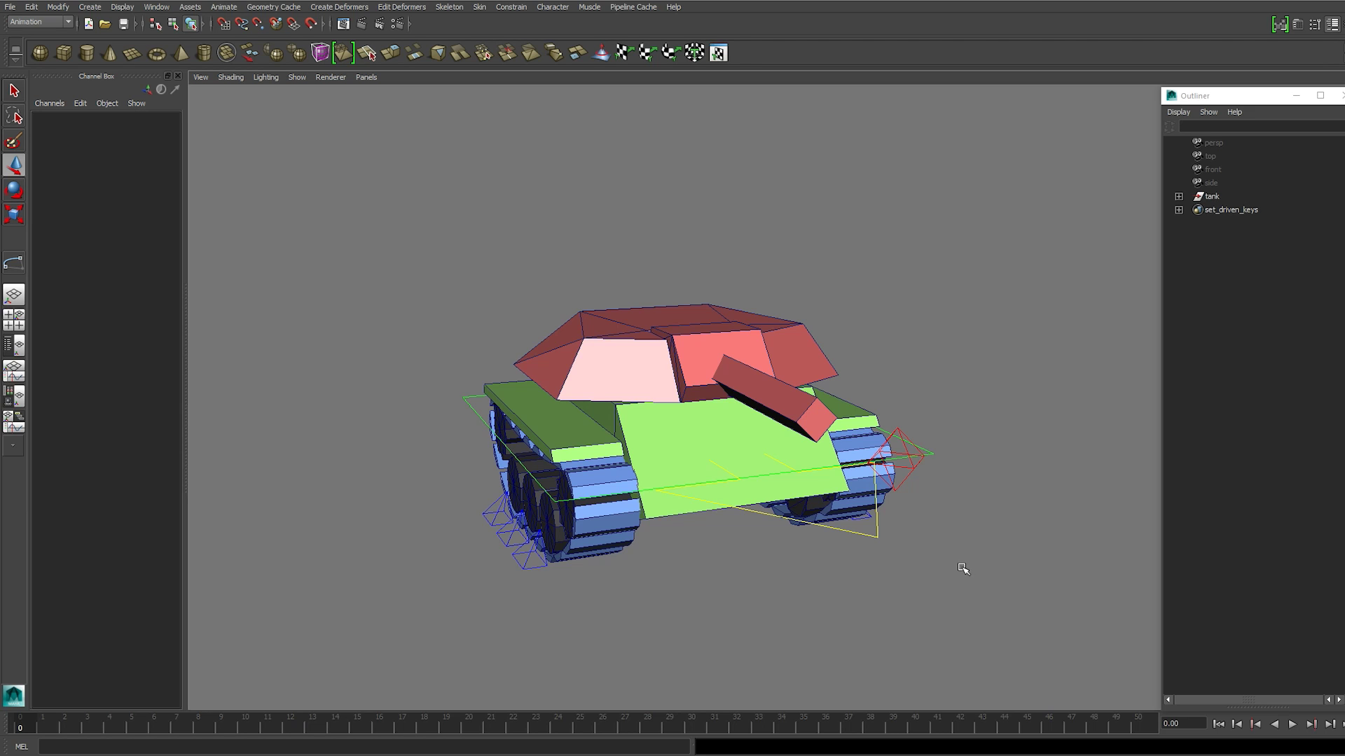
left_click_drag(970, 572, 1013, 574, "alt")
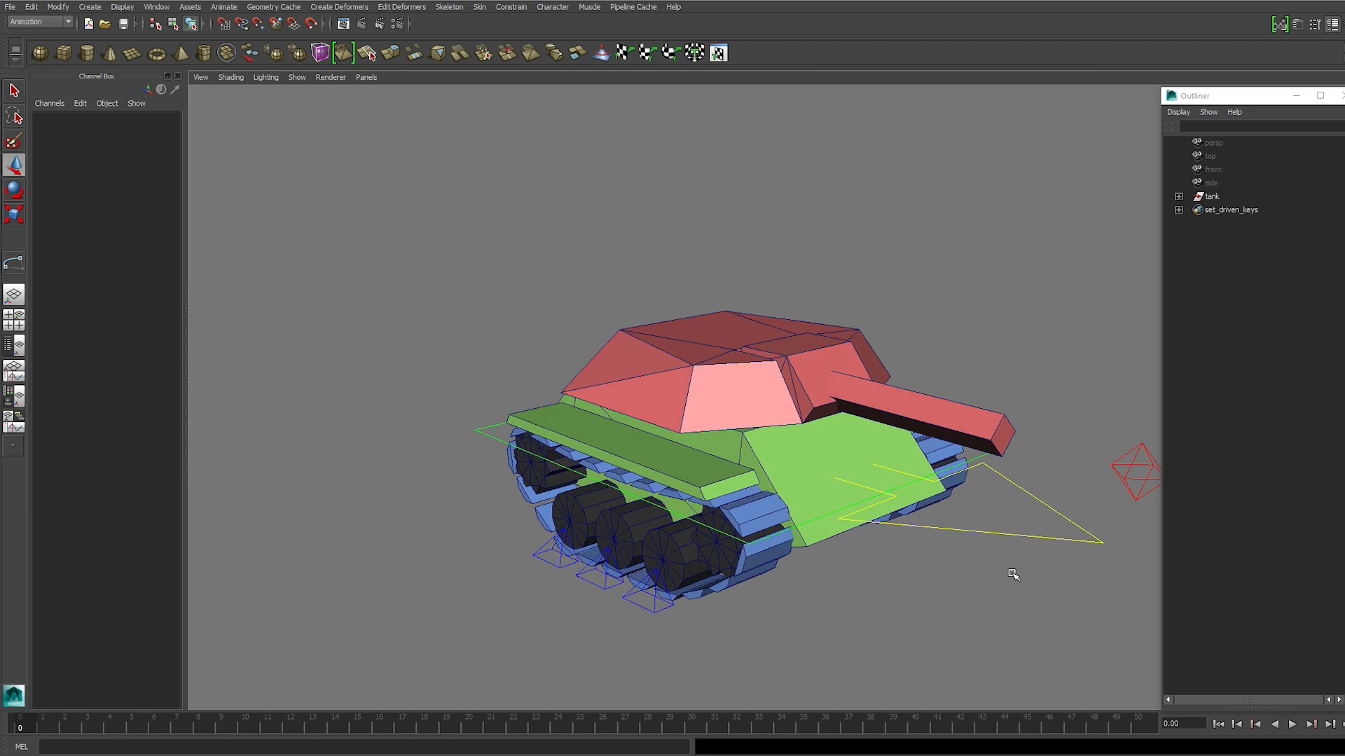
scroll(1017, 576, "down", 2)
middle_click_drag(1017, 576, 915, 544, "alt")
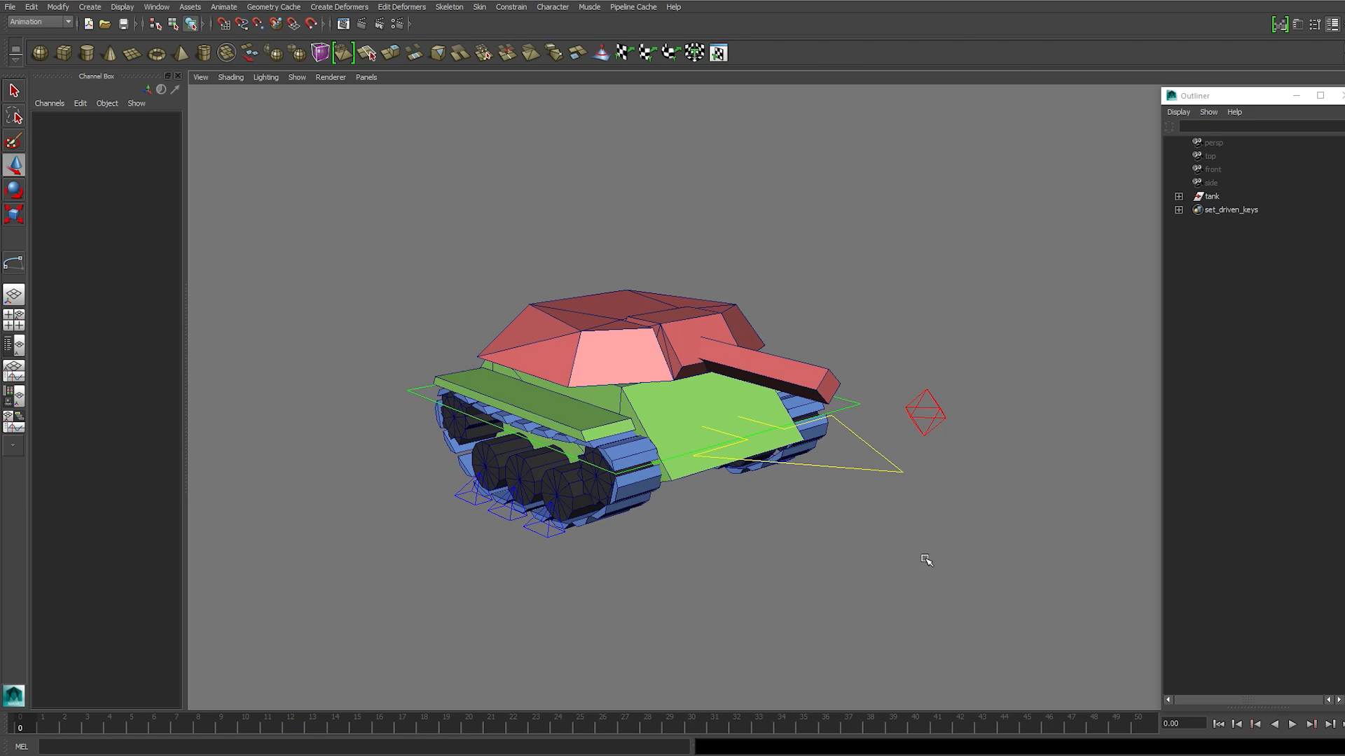
mouse_move(945, 569)
left_mouse_down("alt")
mouse_move(1020, 561)
mouse_move(897, 579)
mouse_move(843, 564)
mouse_move(952, 566)
left_mouse_up("alt")
middle_click_drag(821, 536, 896, 513, "alt")
scroll(895, 512, "up", 3)
left_click_drag(877, 503, 852, 511, "alt")
middle_click_drag(837, 514, 854, 506, "alt")
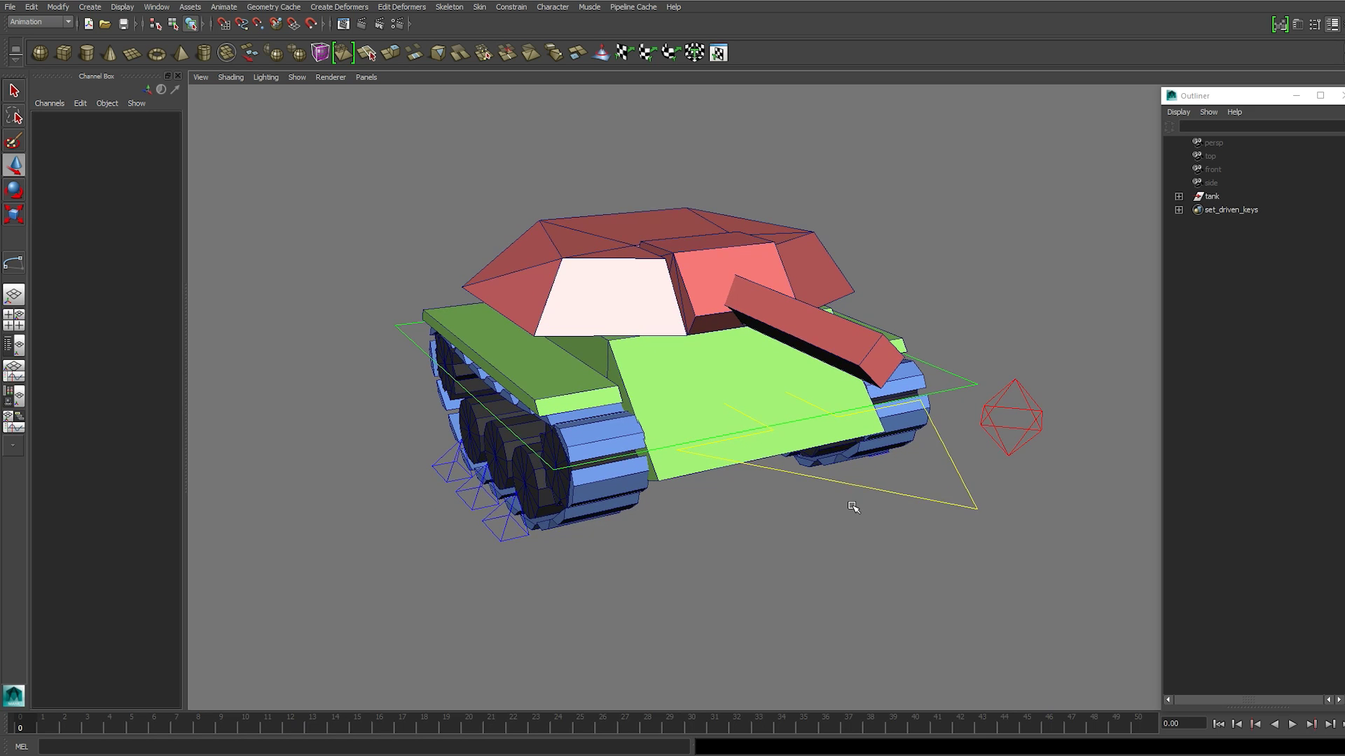
left_click_drag(853, 507, 872, 509, "alt")
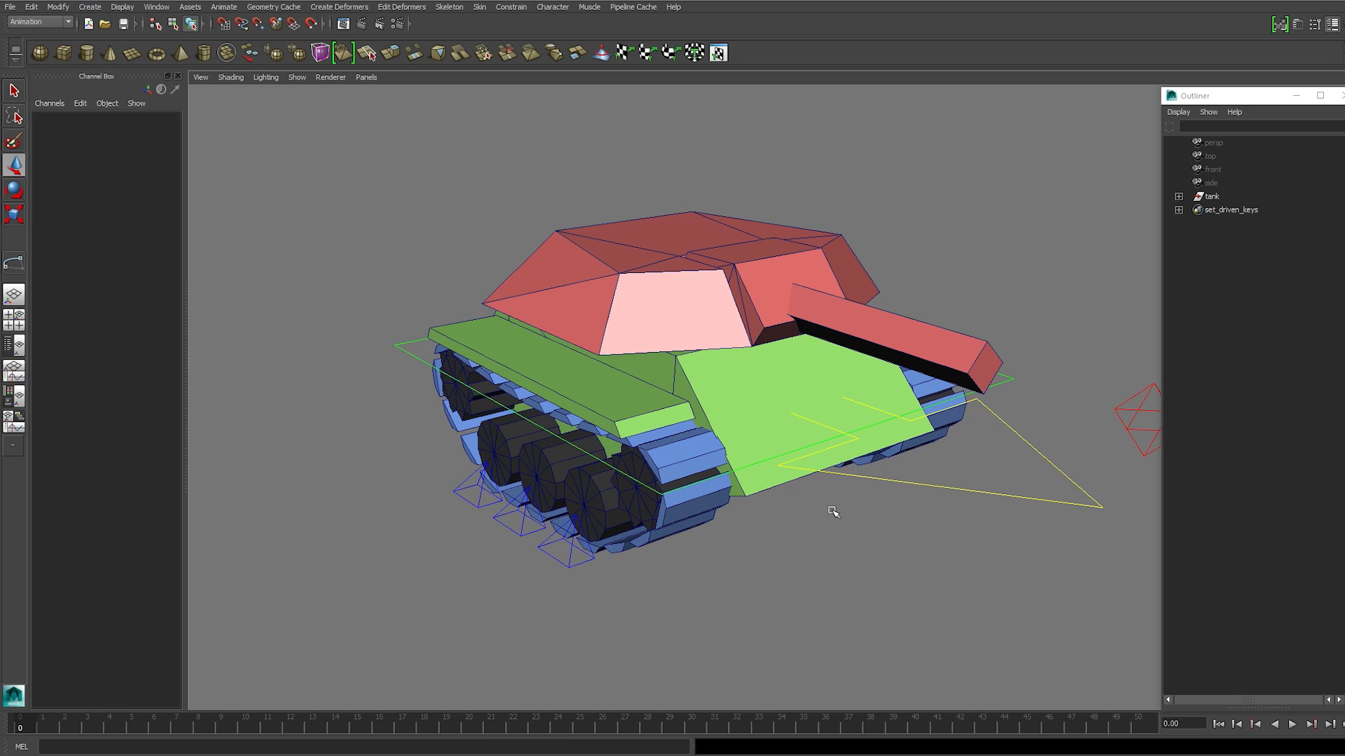
left_click_drag(806, 440, 721, 389, "alt")
scroll(763, 413, "up", 2)
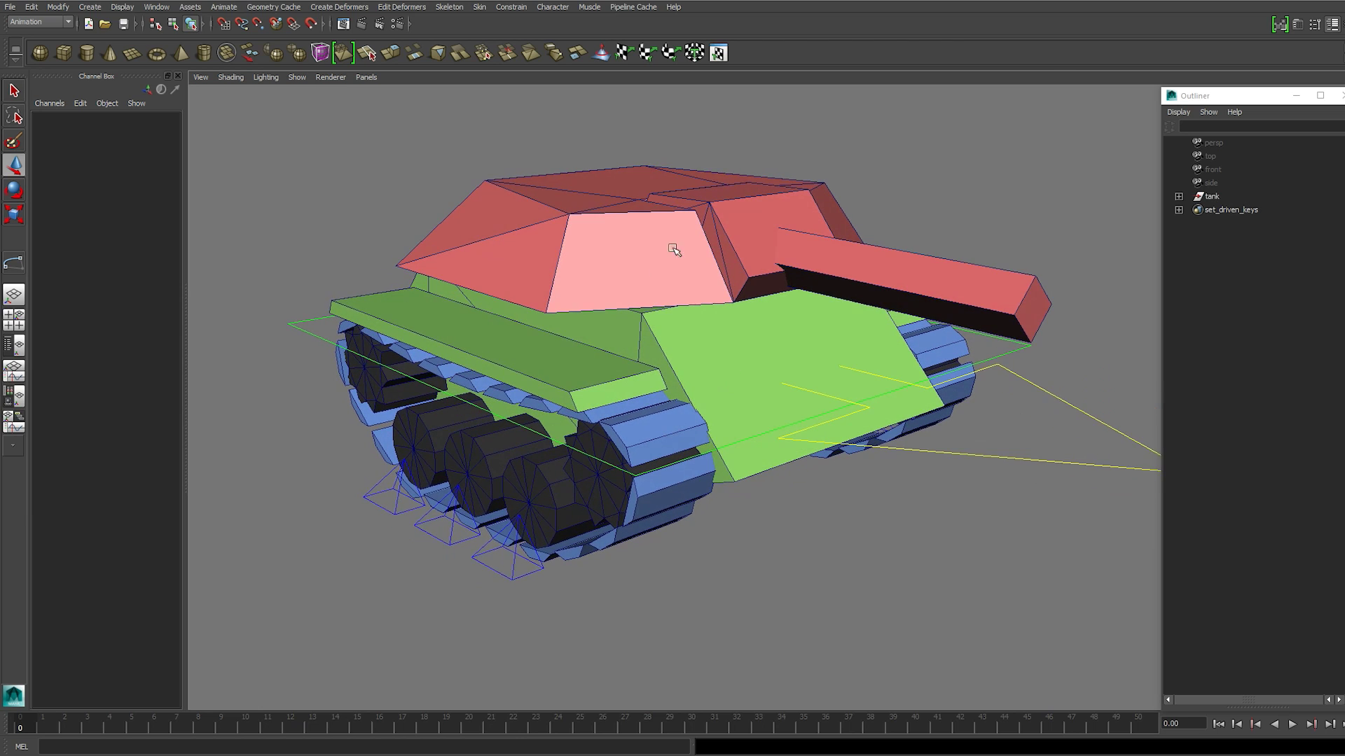
Select the tread, wheel and hull meshes one after another to inspect the parts of the model
left_click(645, 422)
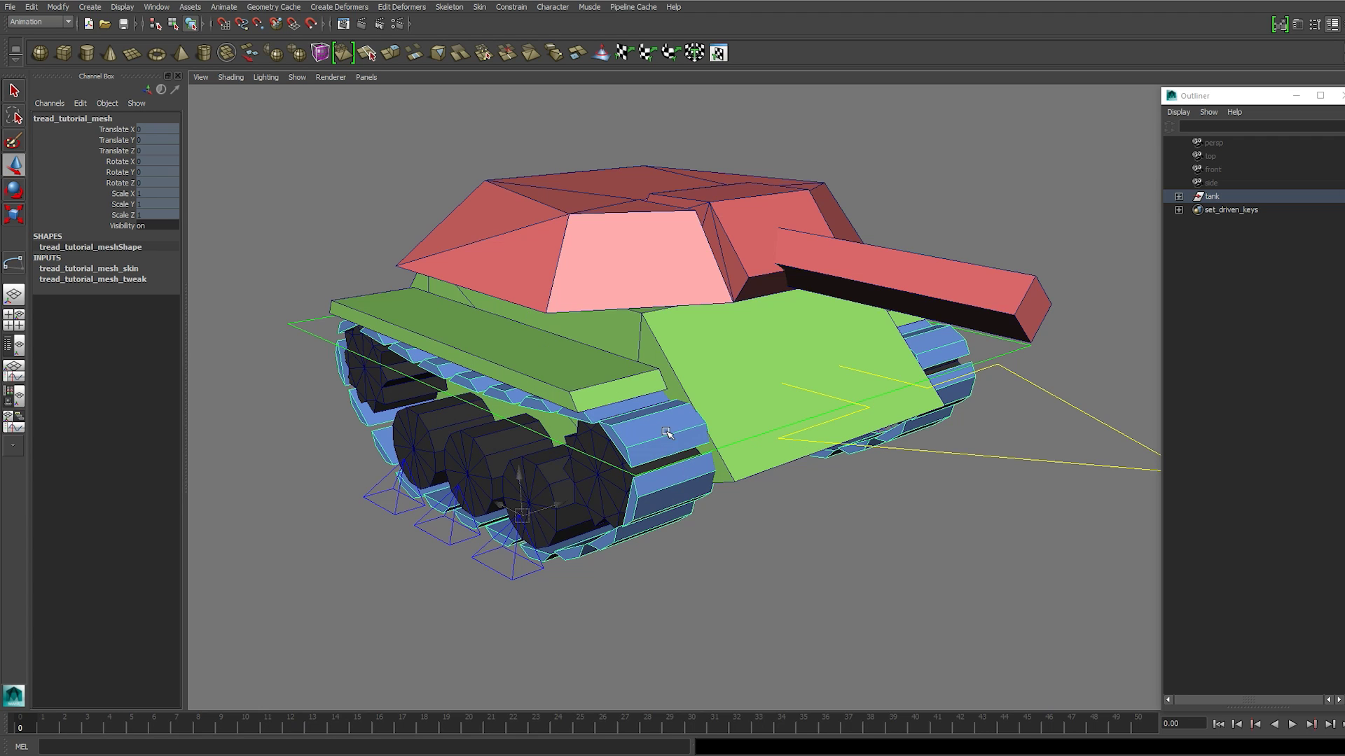
left_click(483, 454)
scroll(609, 441, "down", 2)
left_click_drag(713, 386, 695, 465, "alt")
left_click_drag(855, 512, 616, 318, "alt")
left_click(596, 302)
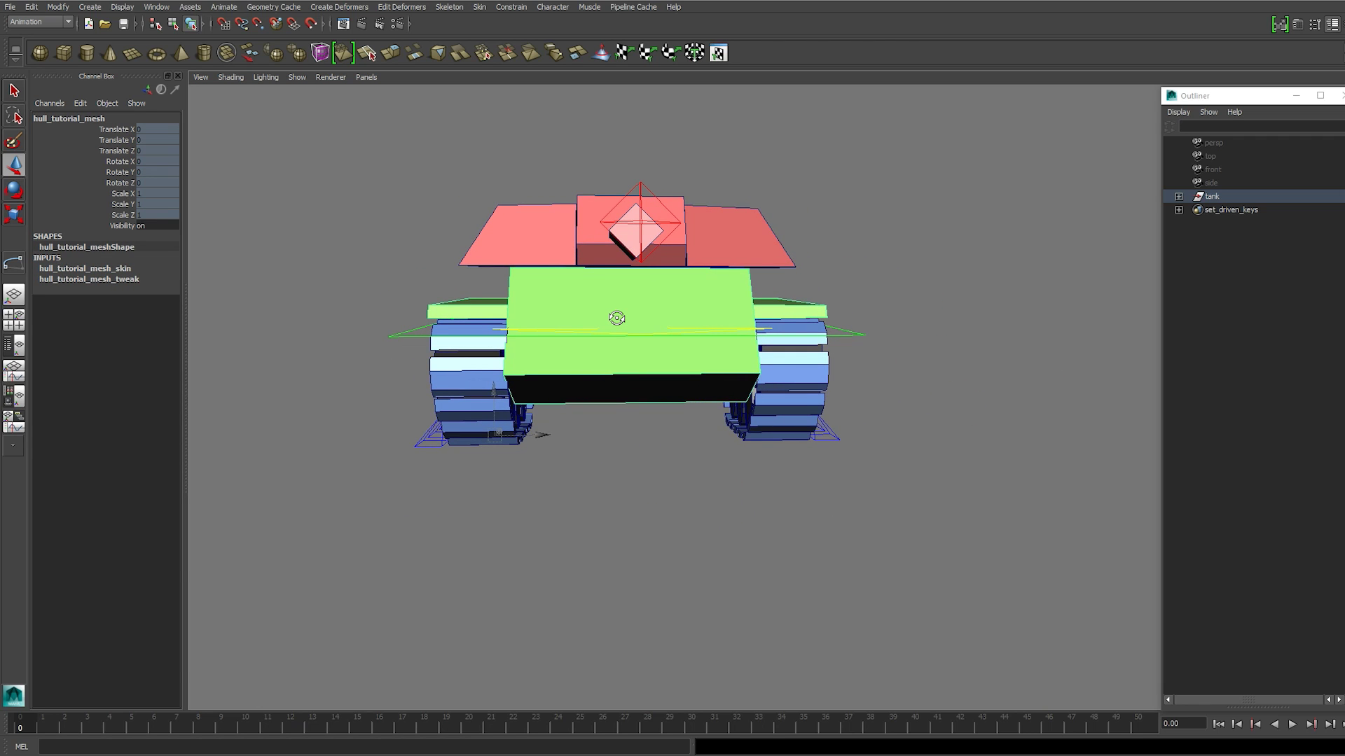
Tilt the hull control to about 2.1 in Rotate X and 0.75 in Rotate Z
left_click_drag(617, 317, 609, 283, "alt")
left_click(407, 350)
key("e")
left_click_drag(740, 311, 812, 312, "alt")
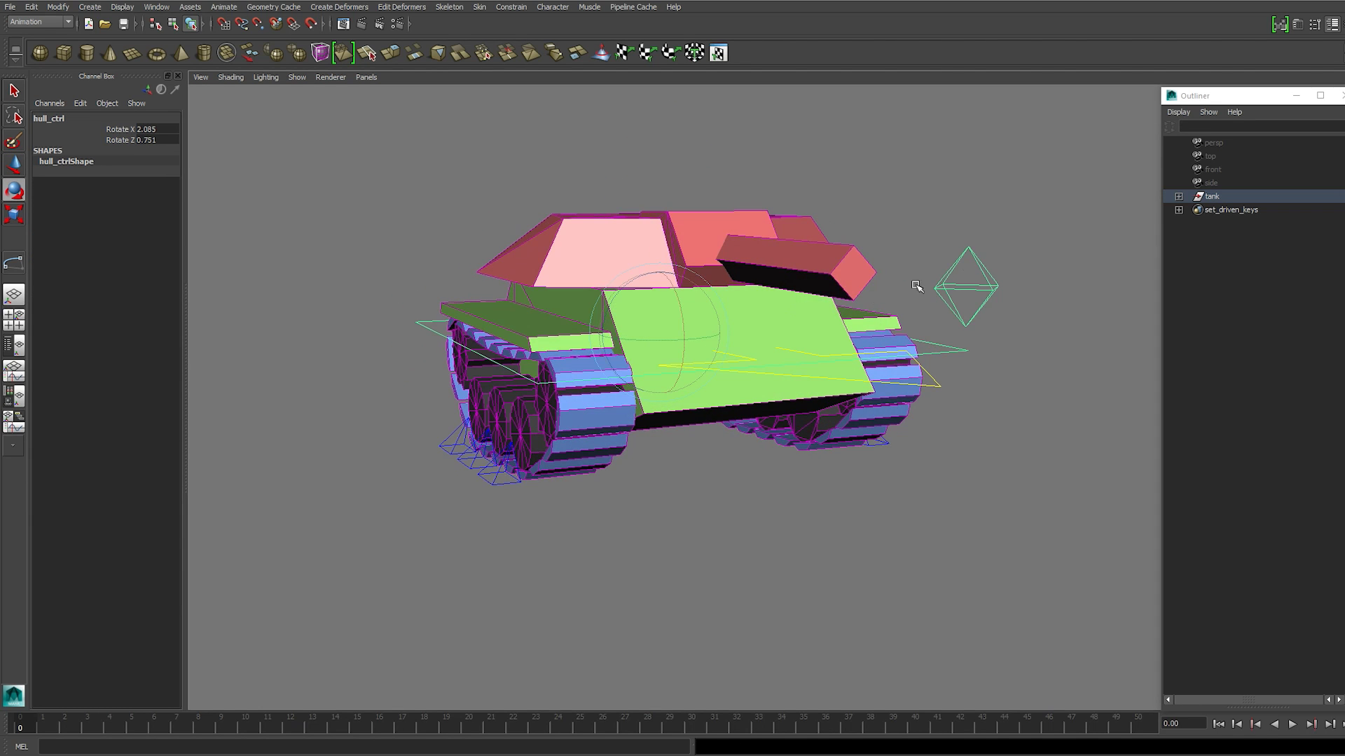
Move the turret control to about X -523, Y 109, Z -380 and select its Fire attribute
left_click(999, 297)
scroll(1000, 297, "down", 5)
left_click_drag(955, 302, 980, 357, "alt")
middle_click_drag(981, 357, 875, 298, "alt")
left_click_drag(875, 298, 857, 382, "alt")
key("w")
left_click_drag(730, 484, 337, 358)
left_click(123, 160)
middle_click_drag(306, 205, 460, 330, "alt")
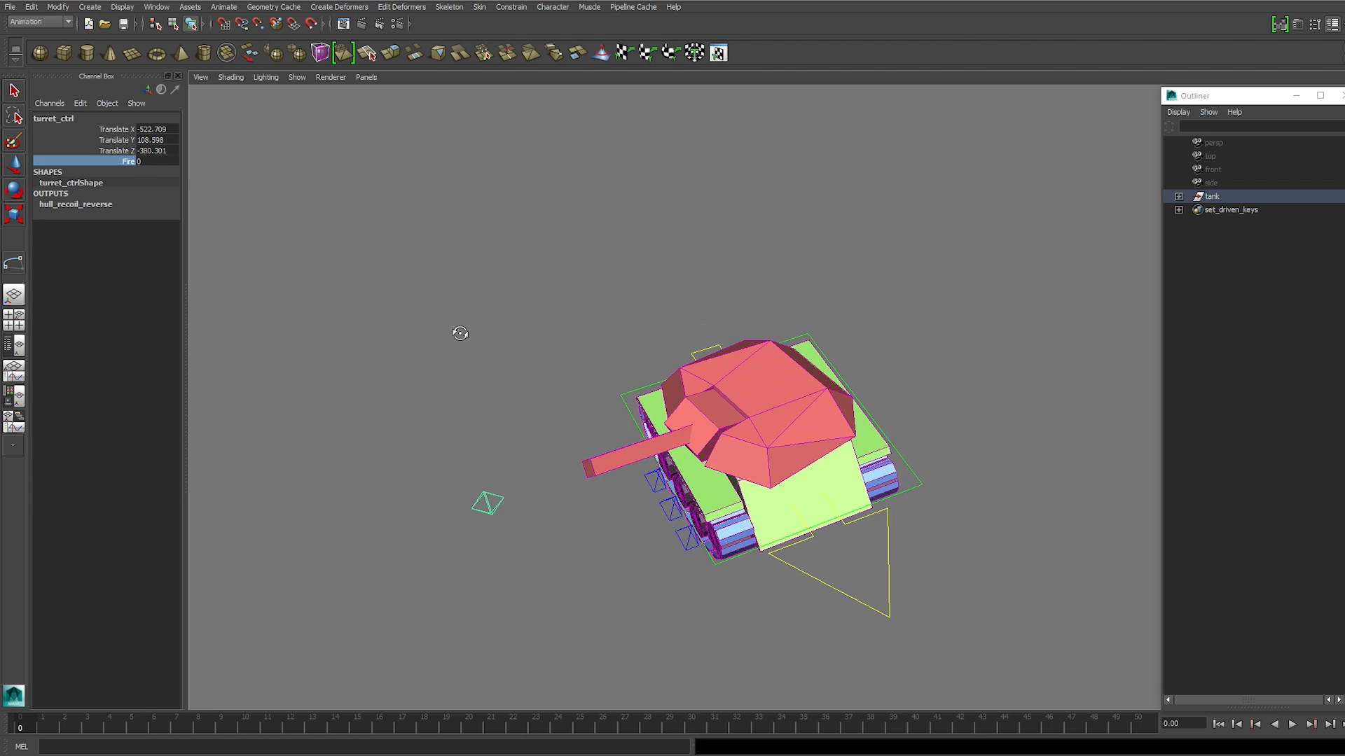
left_click_drag(460, 330, 421, 269, "alt")
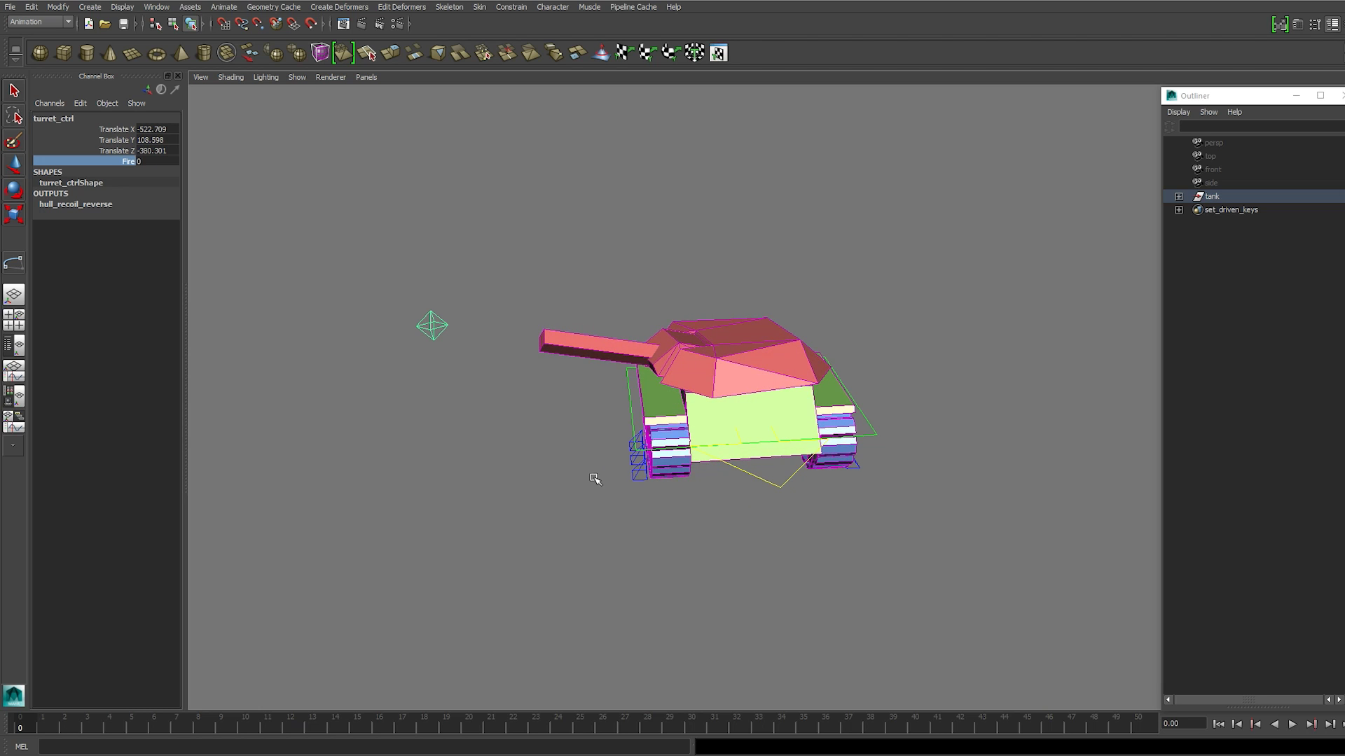
Expand the tank group in the scene hierarchy, inspect the posed rig, and clear the selection
left_click_drag(695, 312, 810, 417, "alt")
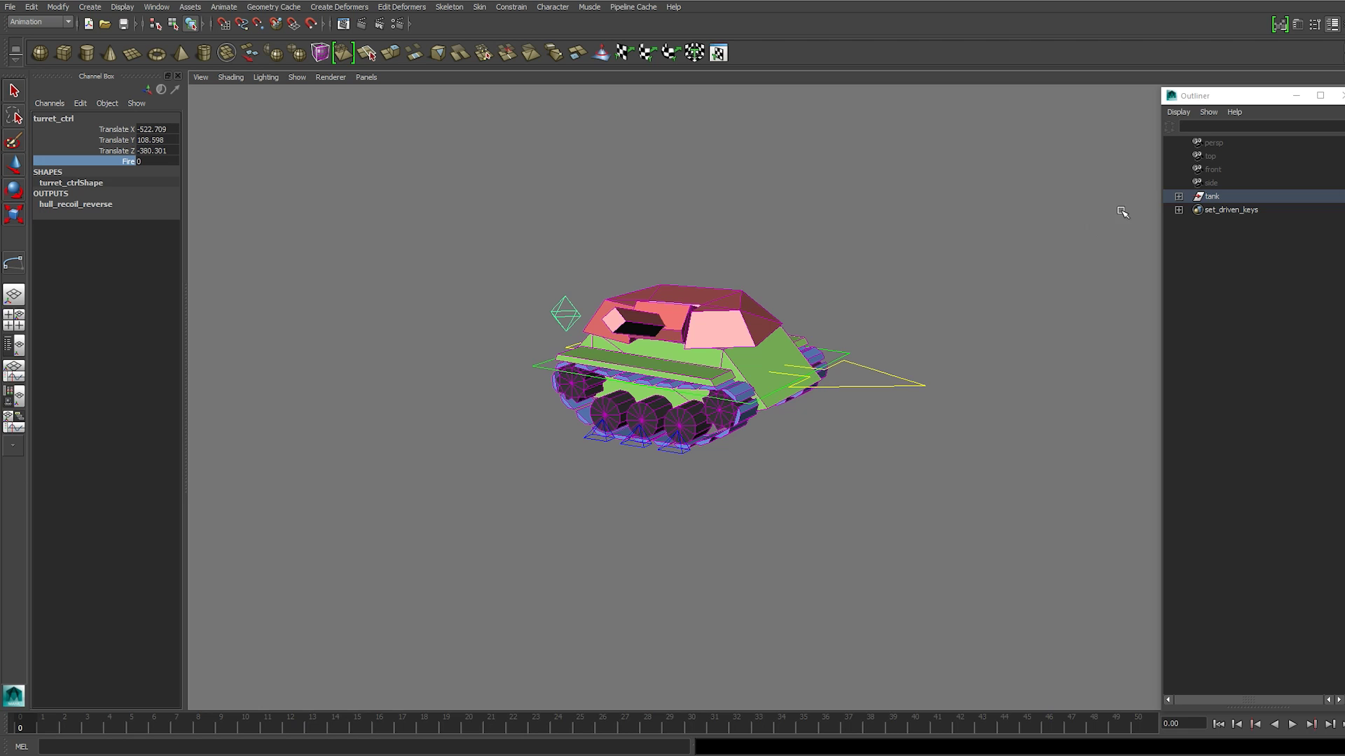
left_click(1179, 196)
left_click_drag(770, 335, 828, 309, "alt")
scroll(835, 322, "up", 3)
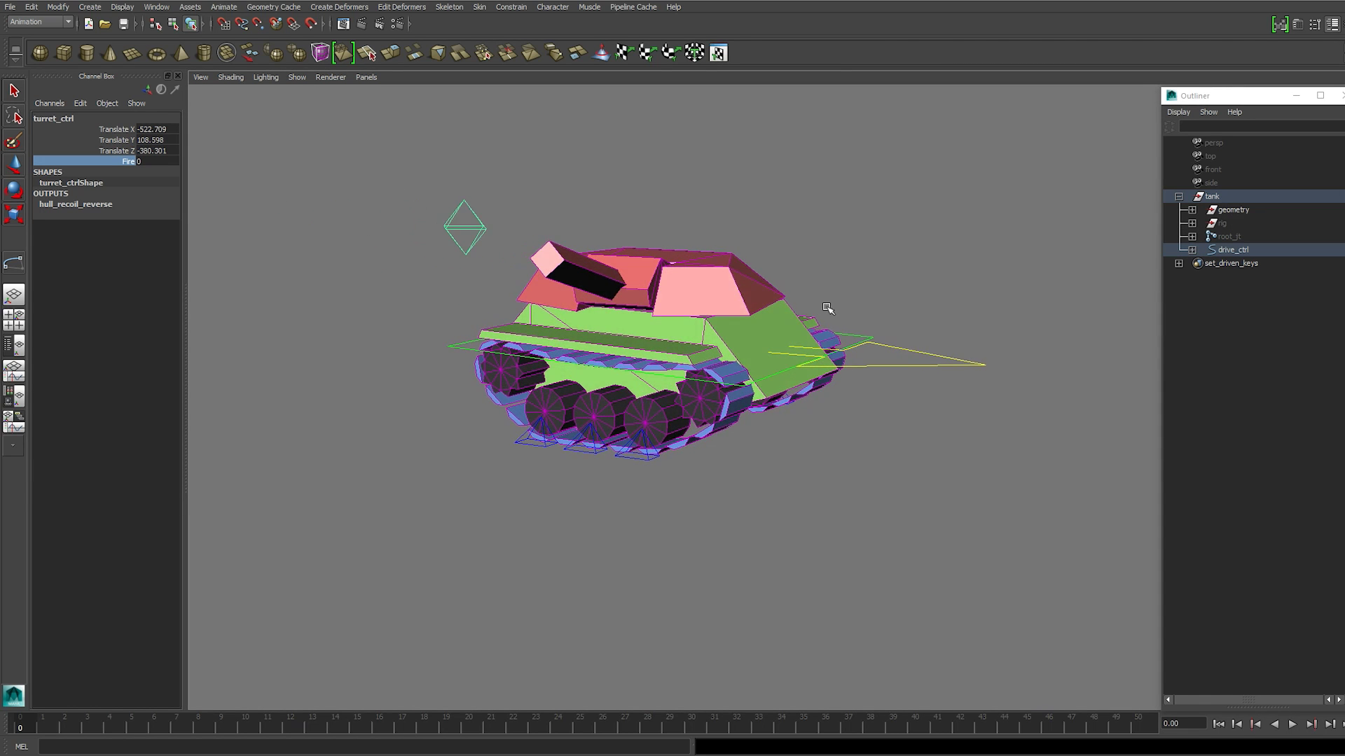
left_click_drag(573, 509, 766, 480, "alt")
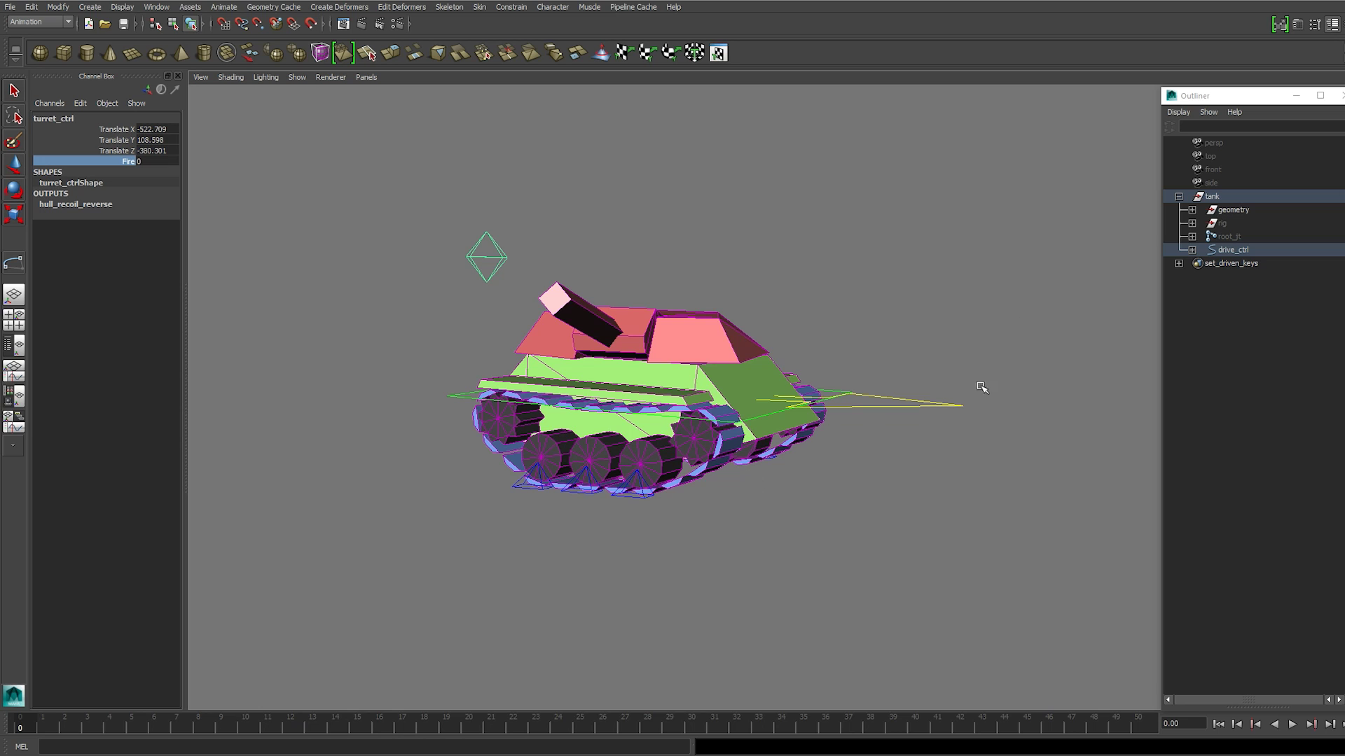
left_click_drag(850, 385, 715, 440, "alt")
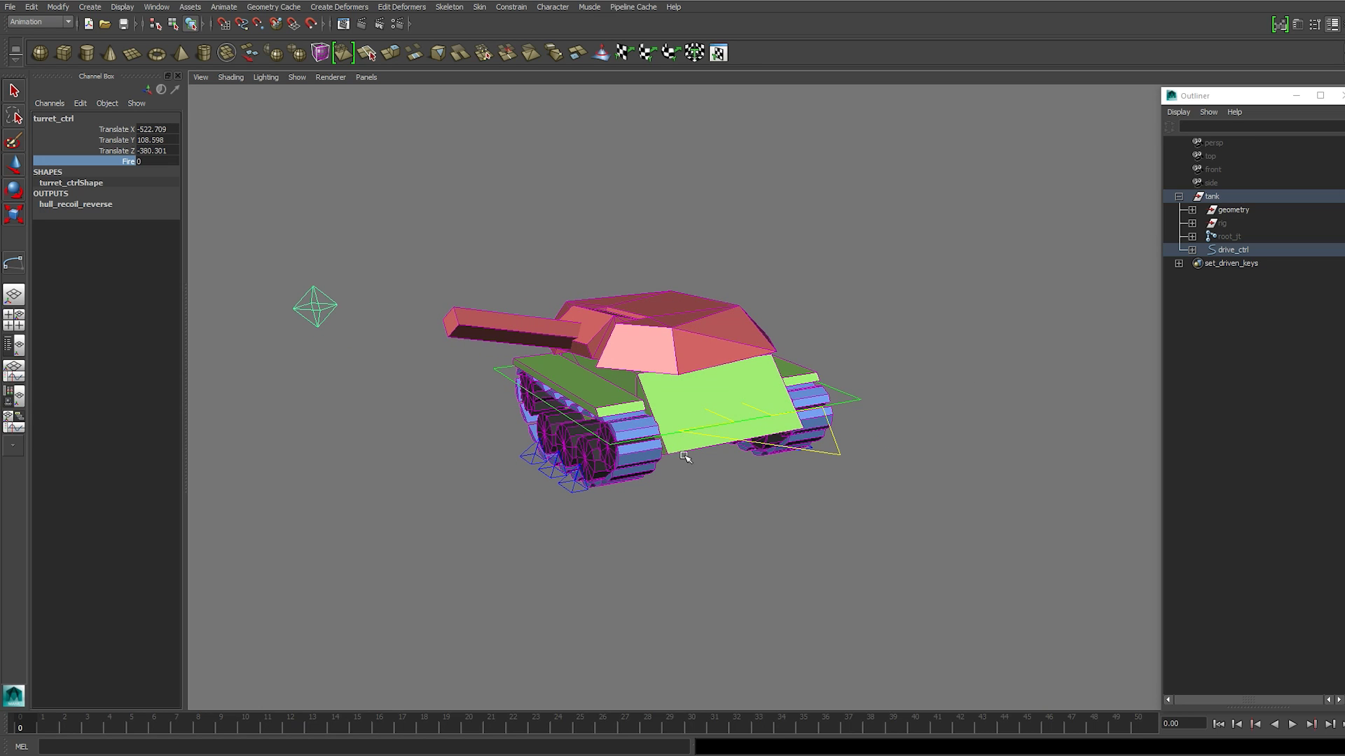
left_click_drag(671, 503, 746, 471, "alt")
left_click(933, 443)
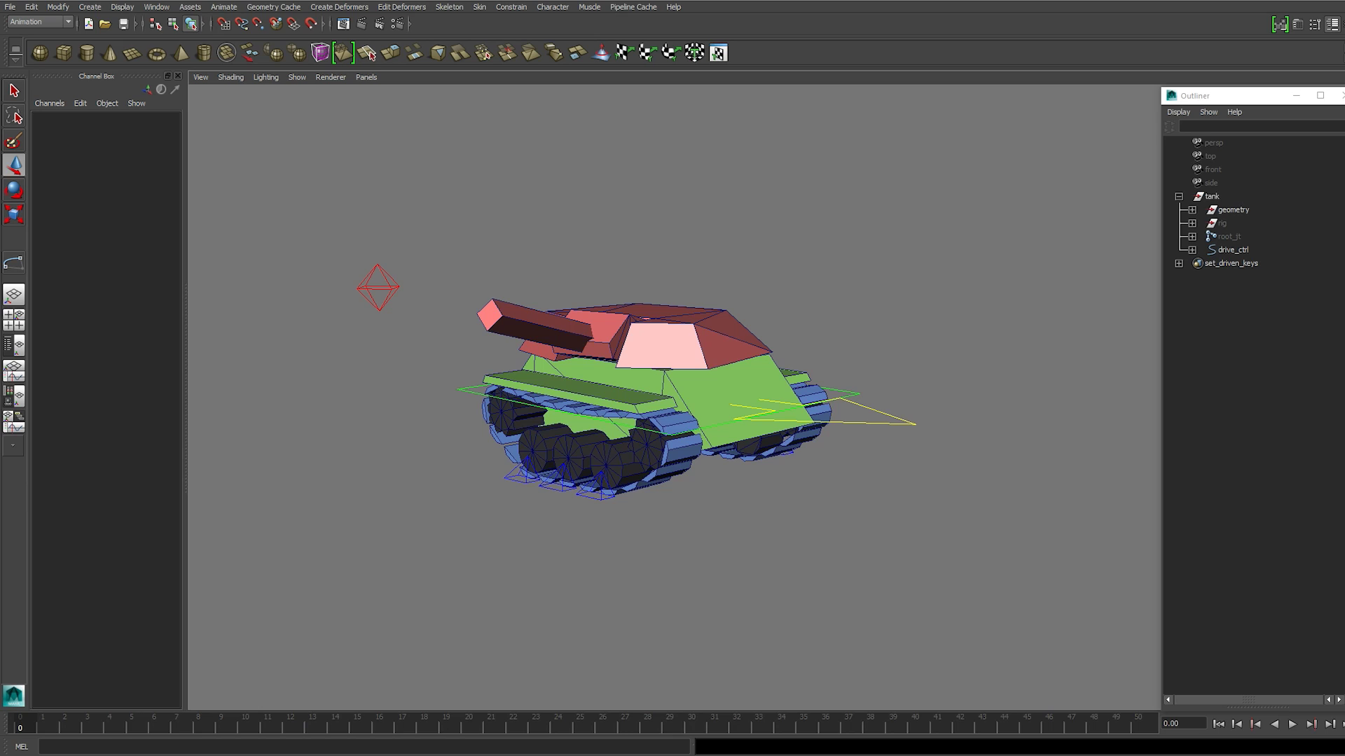
Switch to the tank_rig_tutorial folder in File Explorer, view the contents of tank_drive_expression.txt, and close it
key("alt+Tab")
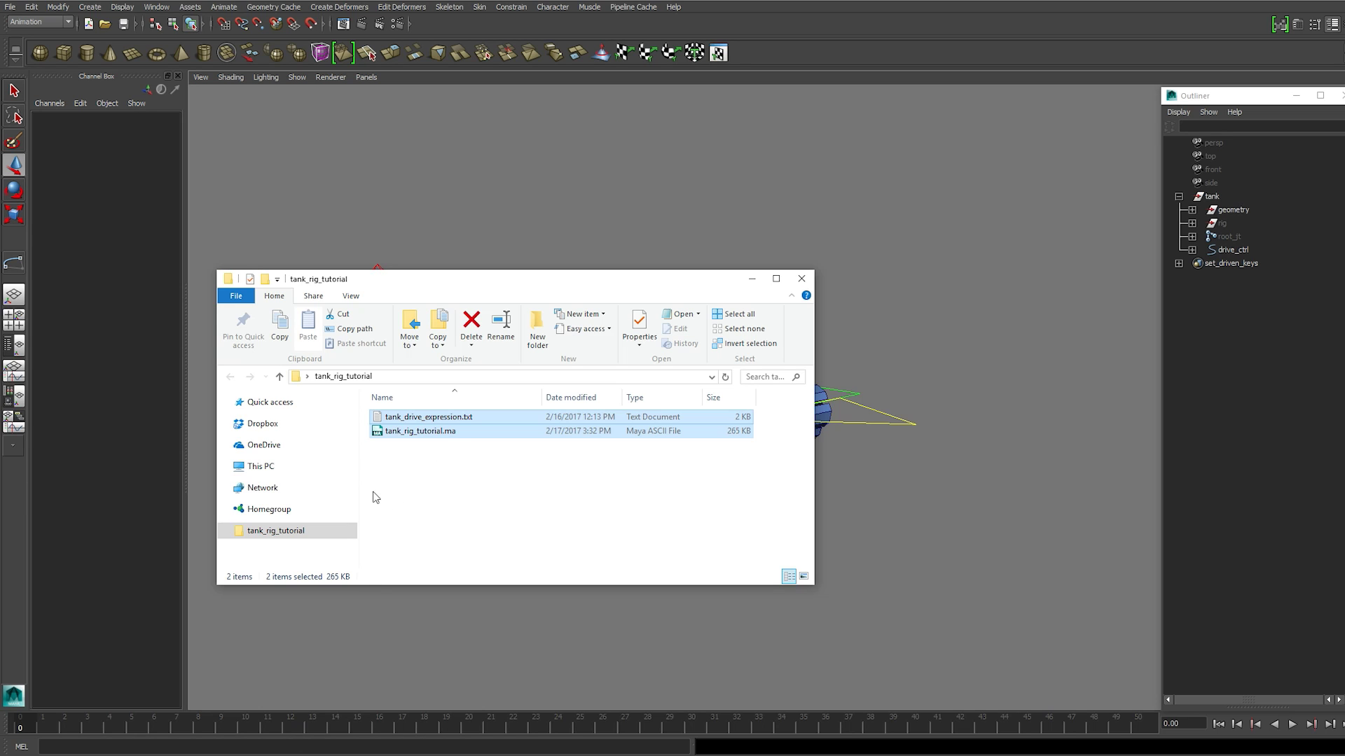
double_click(393, 417)
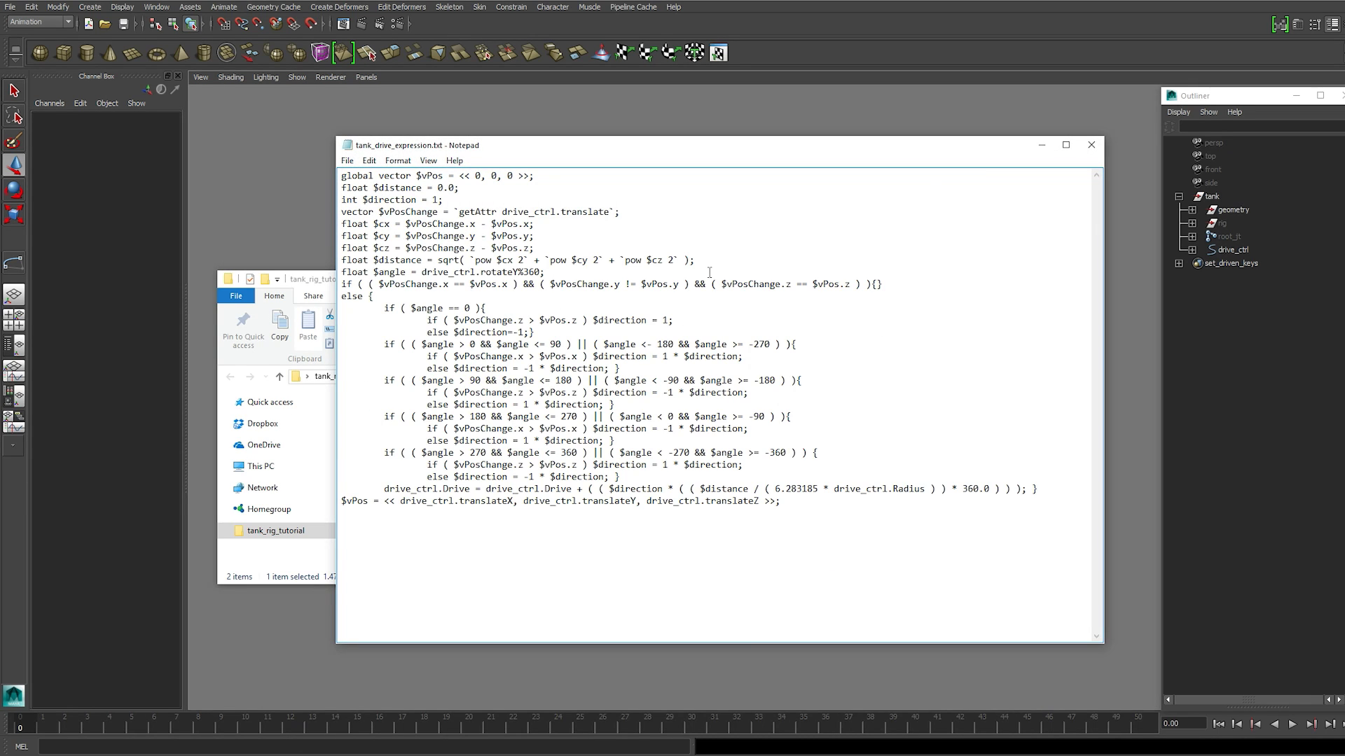
left_click(1095, 147)
Open the tank_rig_tutorial.ma scene from the tutorial folder in Maya
left_click(441, 465)
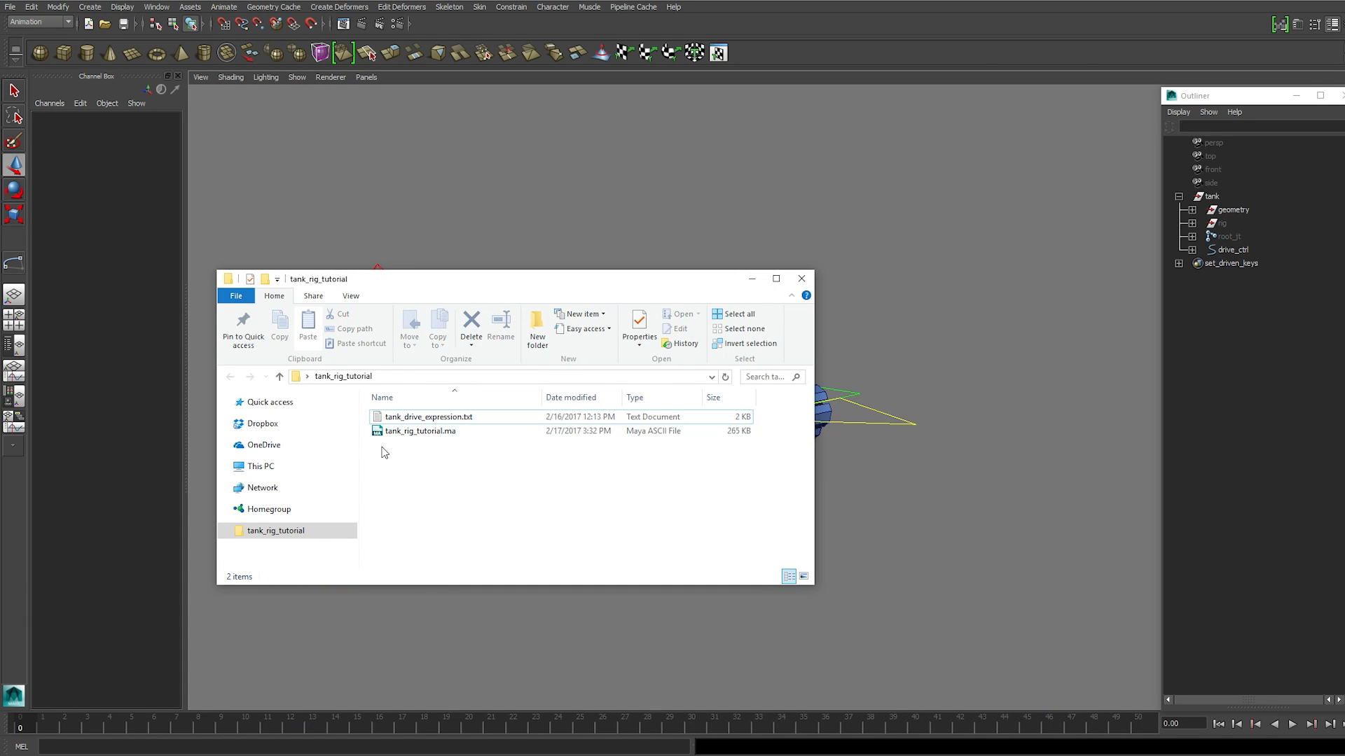
left_click(409, 433)
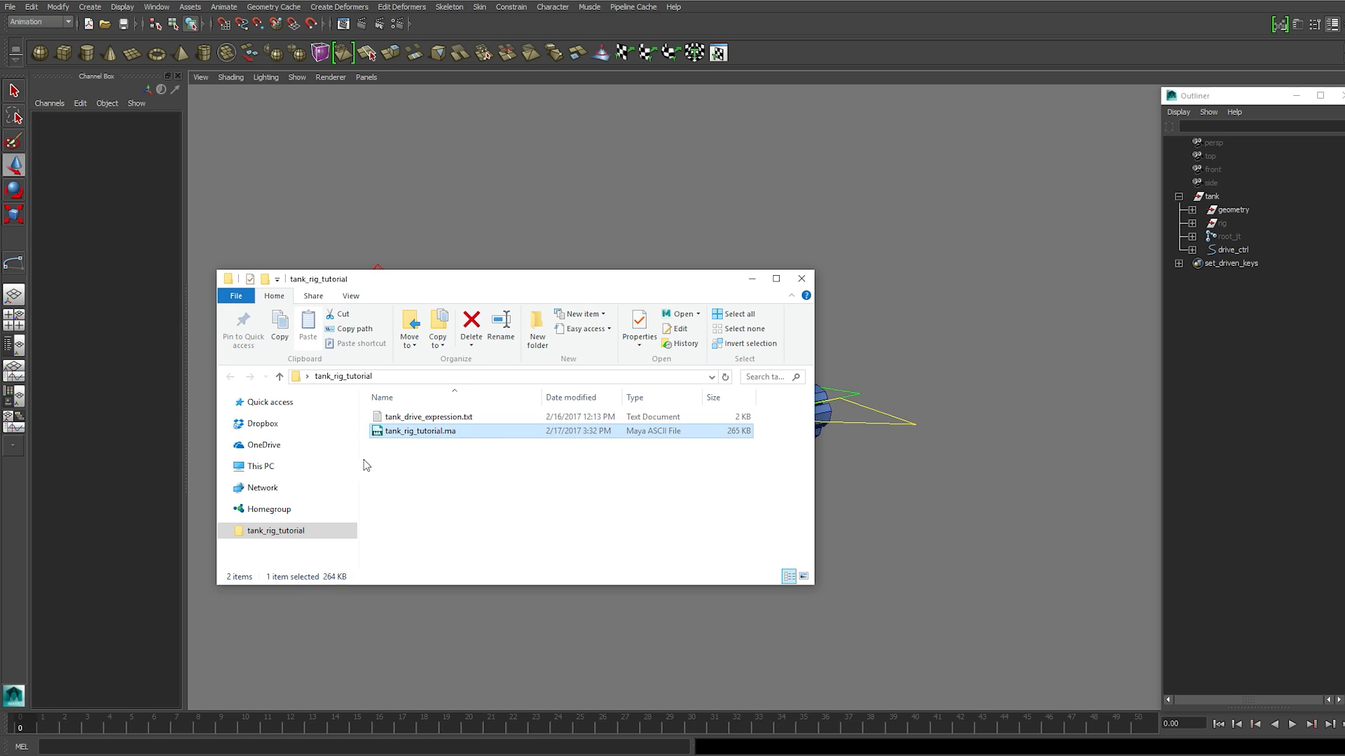
left_click(888, 209)
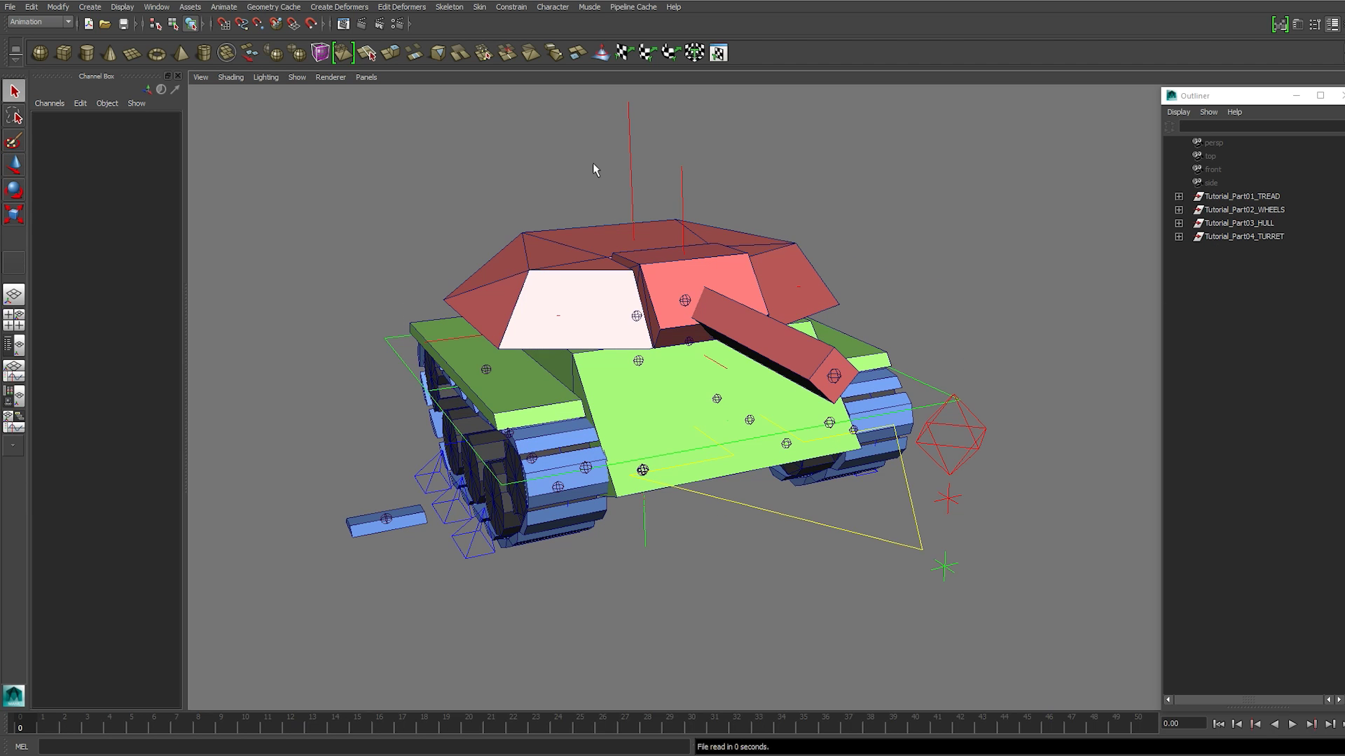
Try moving the drive control in the tutorial scene and undo the move
left_click_drag(867, 418, 907, 430, "alt")
scroll(901, 425, "down", 3)
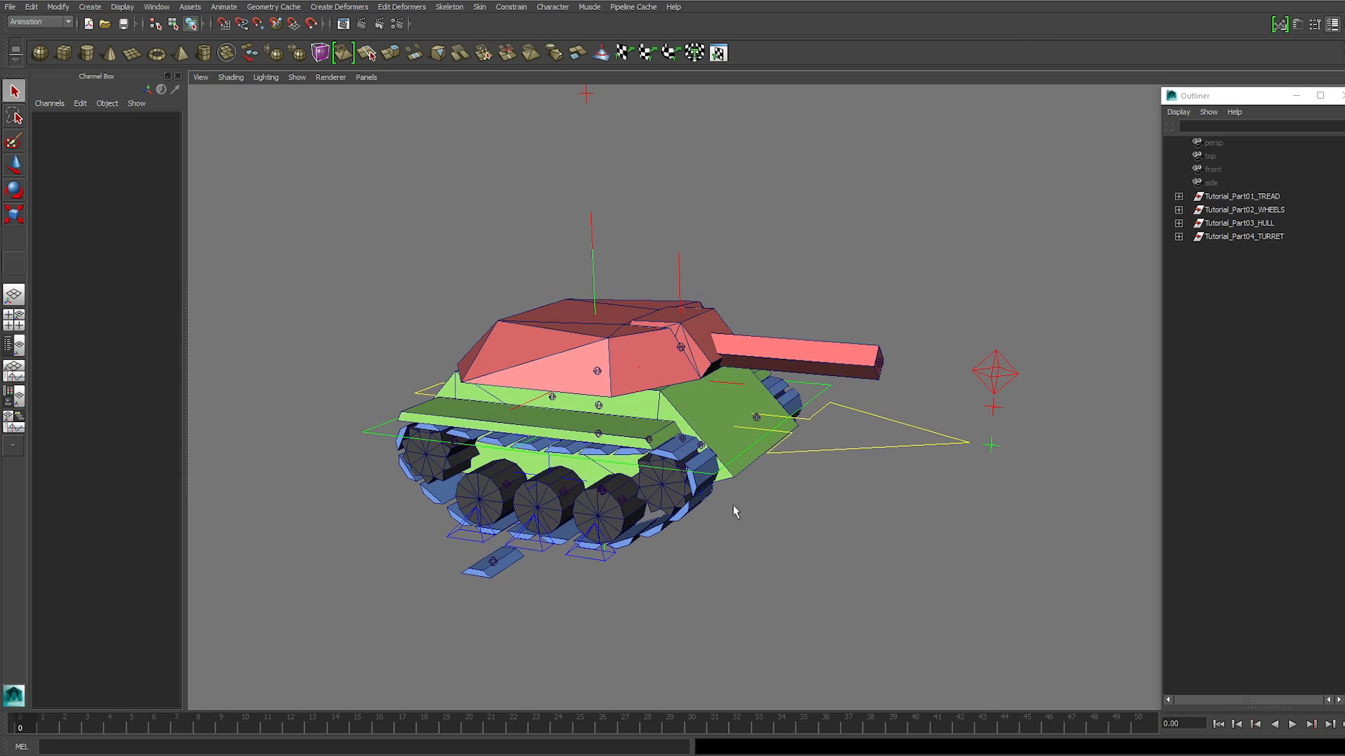
left_click_drag(943, 528, 886, 537, "alt")
left_click_drag(881, 433, 826, 557)
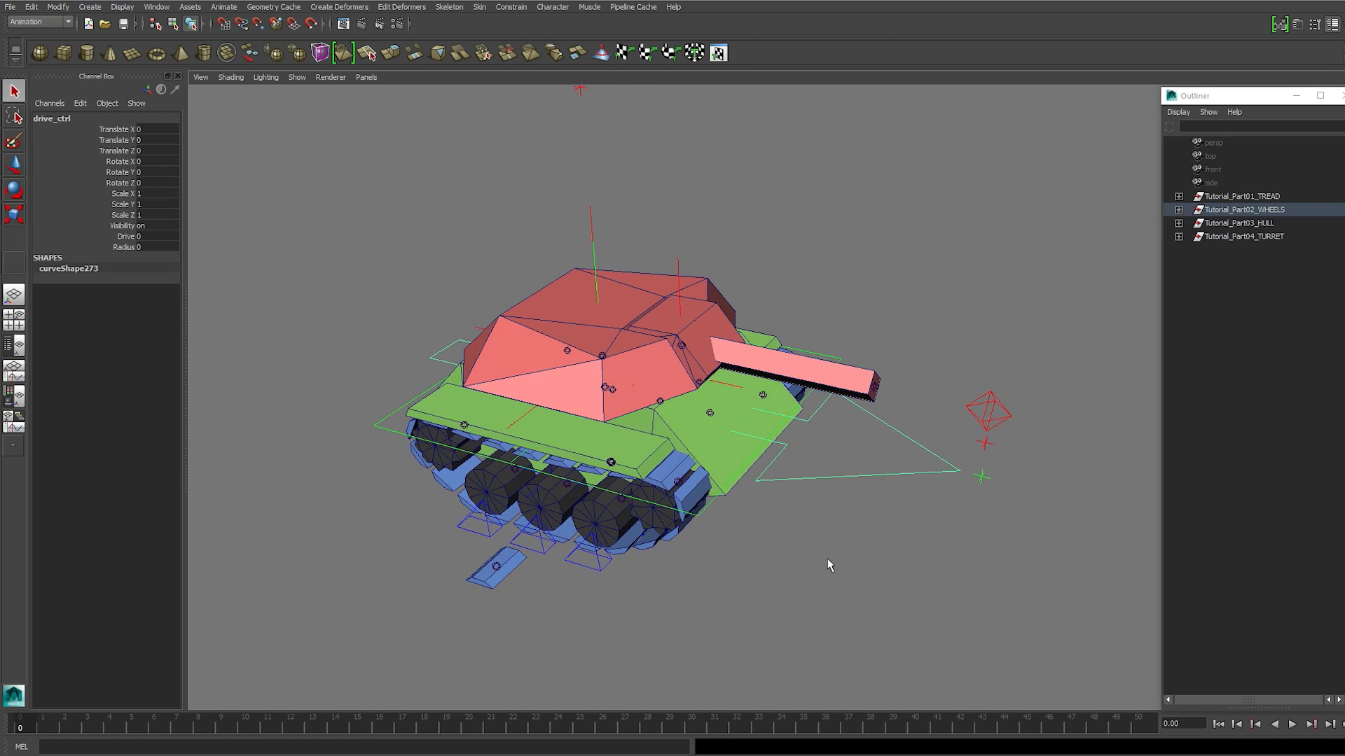
key("w")
left_click_drag(643, 397, 708, 445)
key("ctrl+z")
middle_click_drag(709, 445, 658, 473, "alt")
left_click_drag(658, 473, 653, 415, "alt")
right_click_drag(653, 415, 725, 414, "alt")
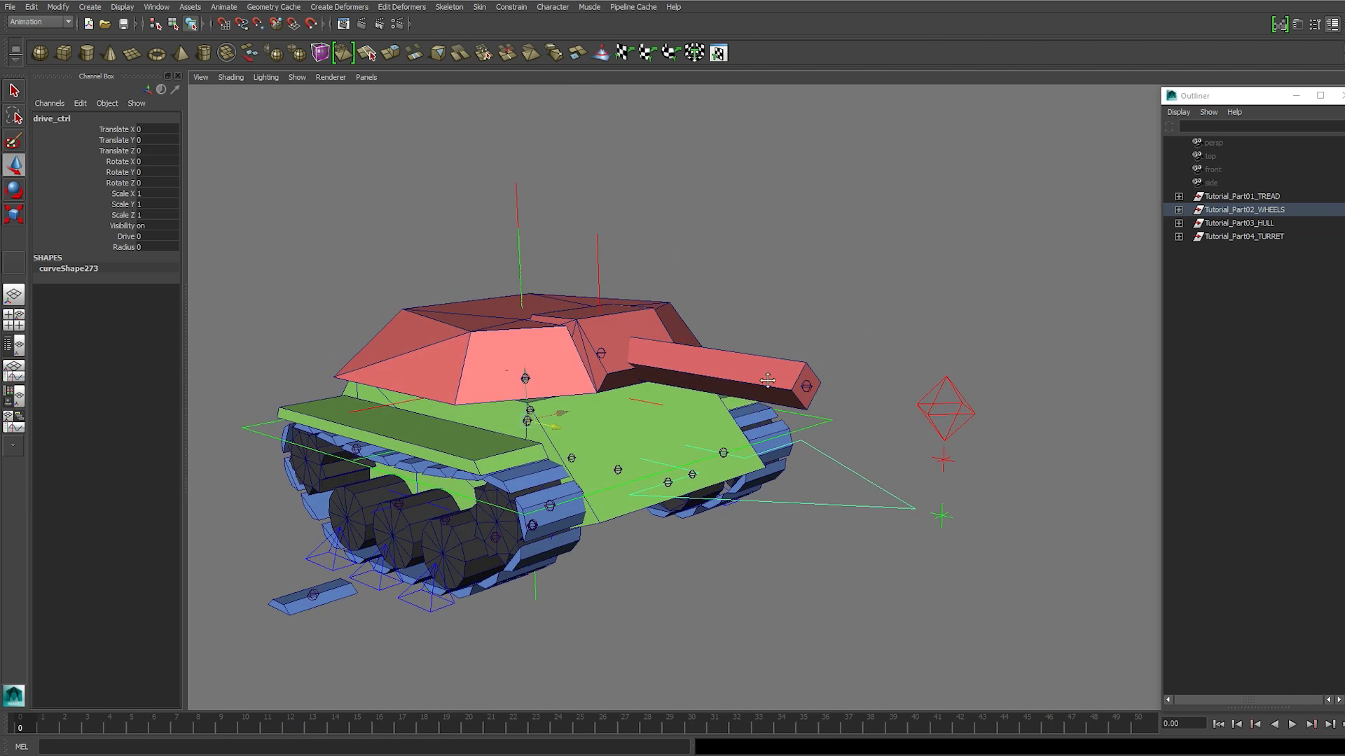
middle_click_drag(666, 500, 728, 431, "alt")
left_click_drag(728, 431, 771, 398, "alt")
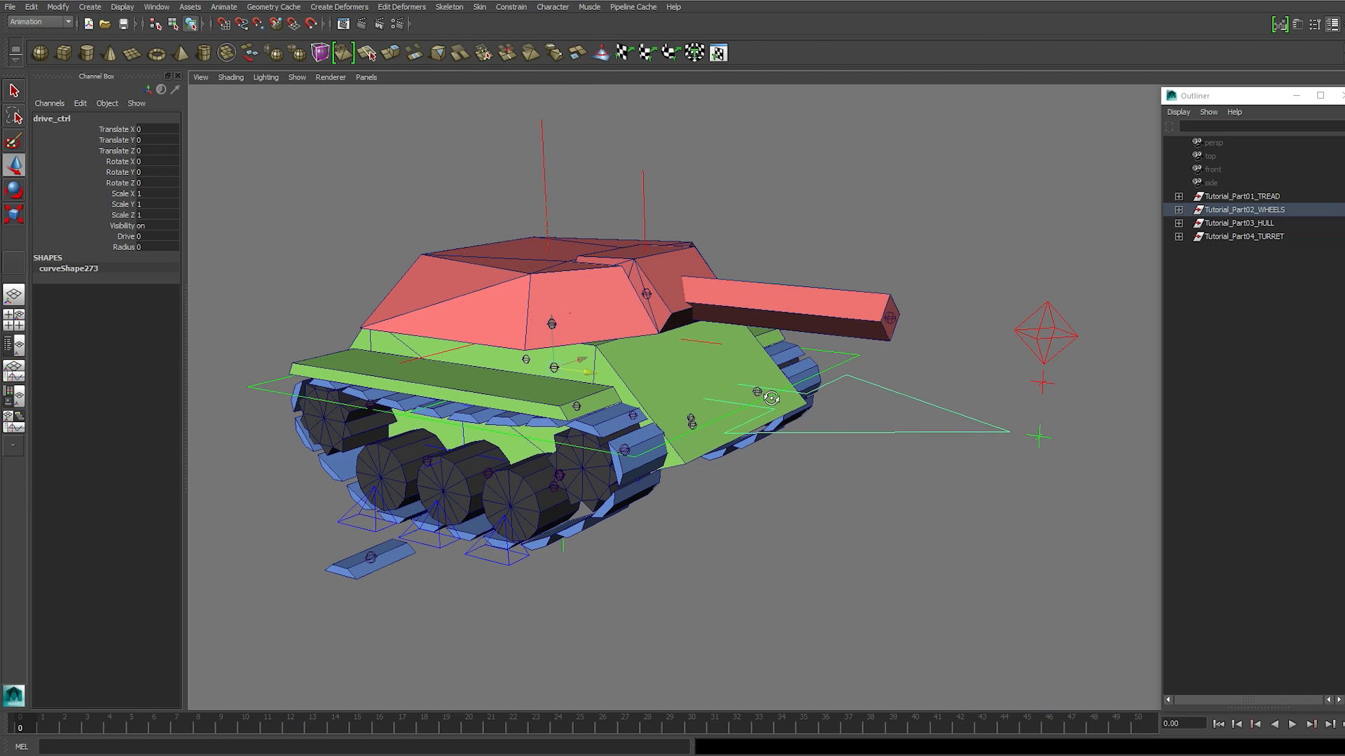
Select the four tutorial groups TREAD, WHEELS, HULL and TURRET together to review them, and clear the selection
left_click(1228, 199)
left_click(1230, 209, "ctrl")
left_click(1239, 223, "ctrl")
left_click(1243, 235, "ctrl")
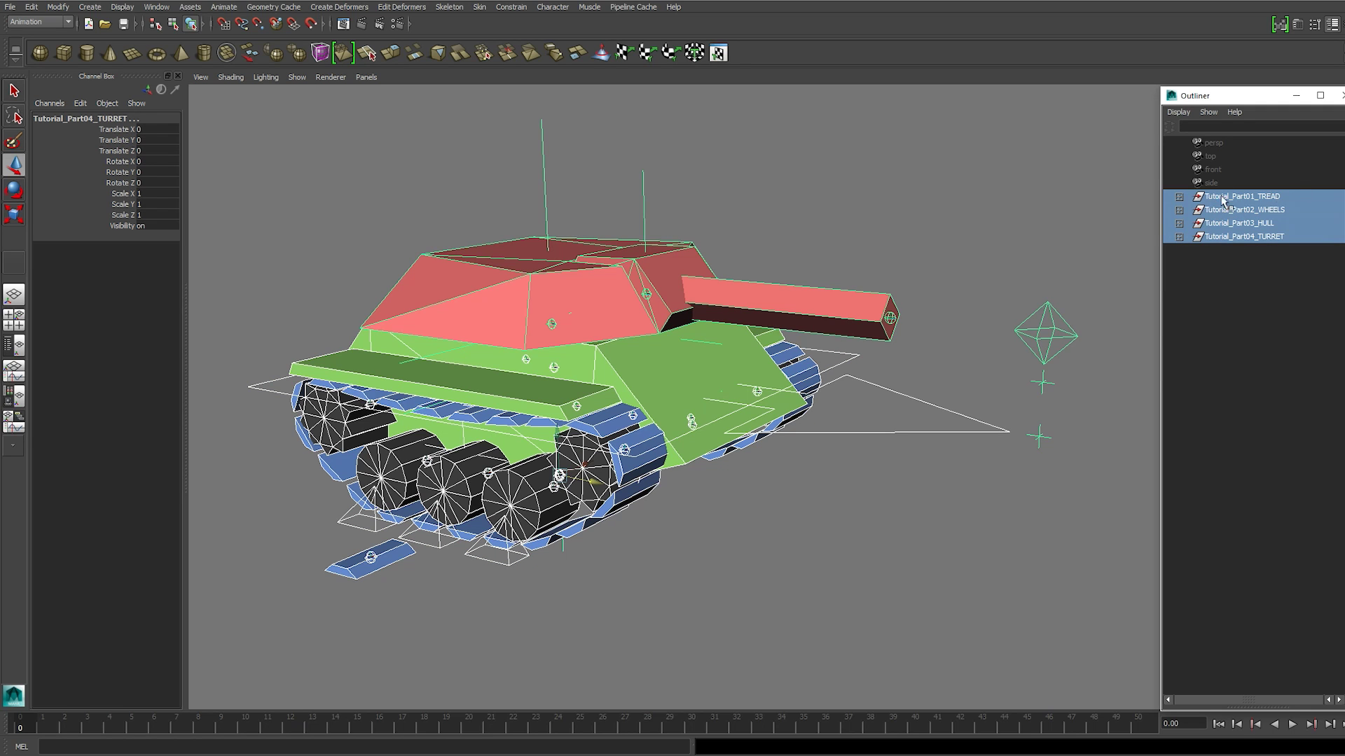
left_click(1002, 349)
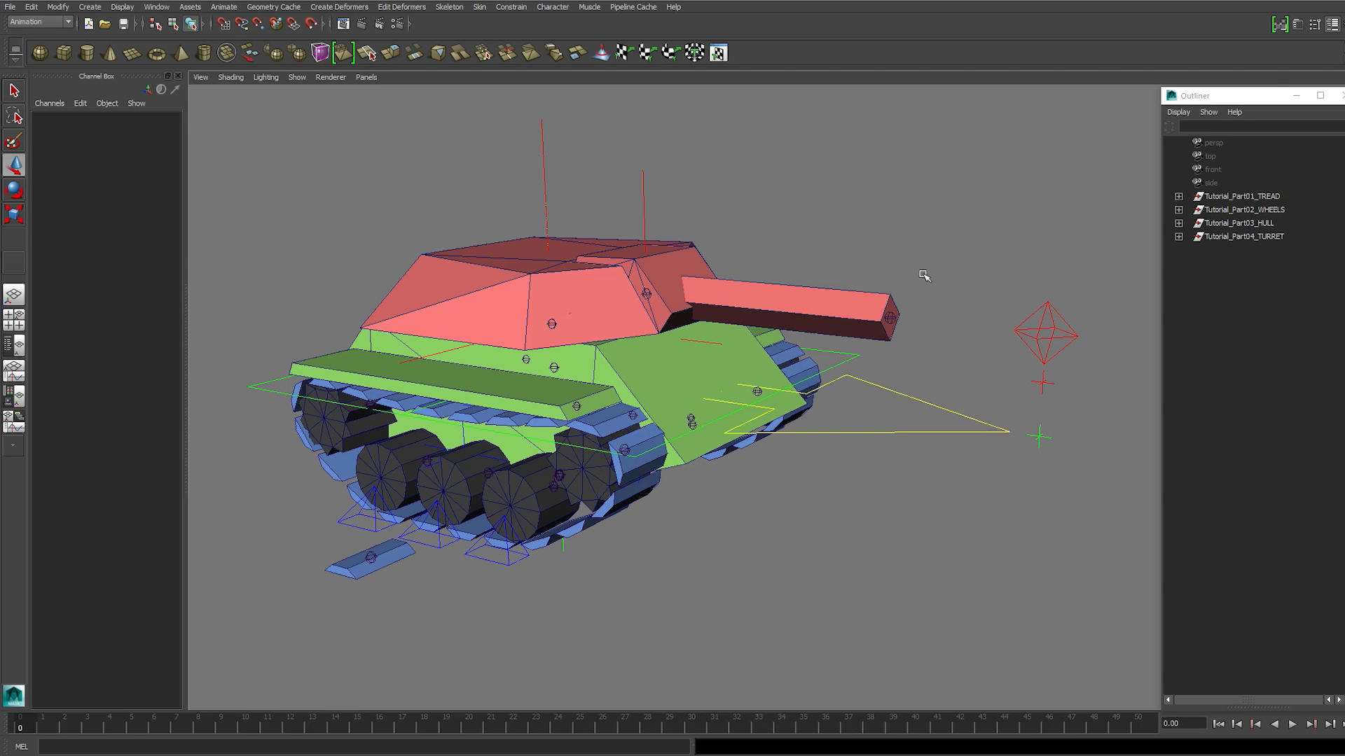
Hide the Tutorial_Part02_WHEELS, Tutorial_Part03_HULL and Tutorial_Part04_TURRET groups and clear the selection
left_click_drag(924, 275, 1003, 285, "alt")
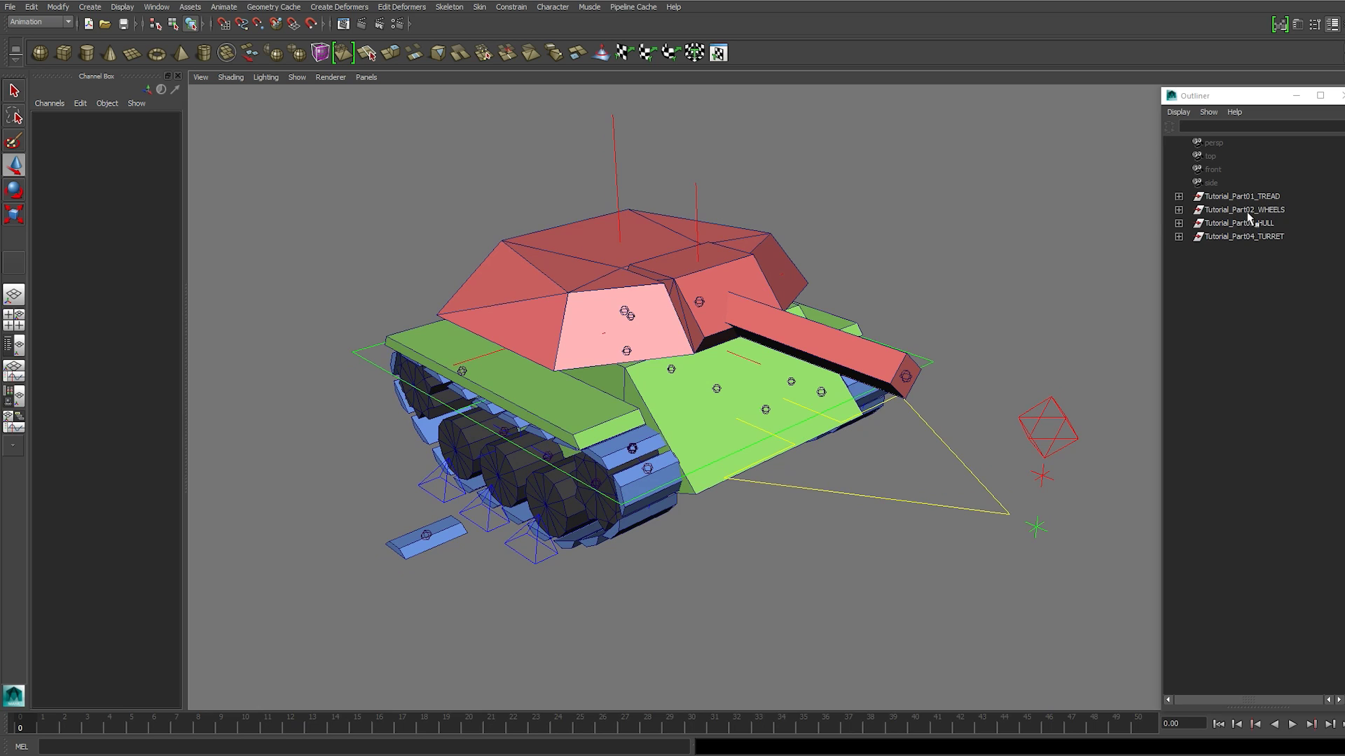
left_click_drag(1247, 213, 1254, 238)
key("ctrl+h")
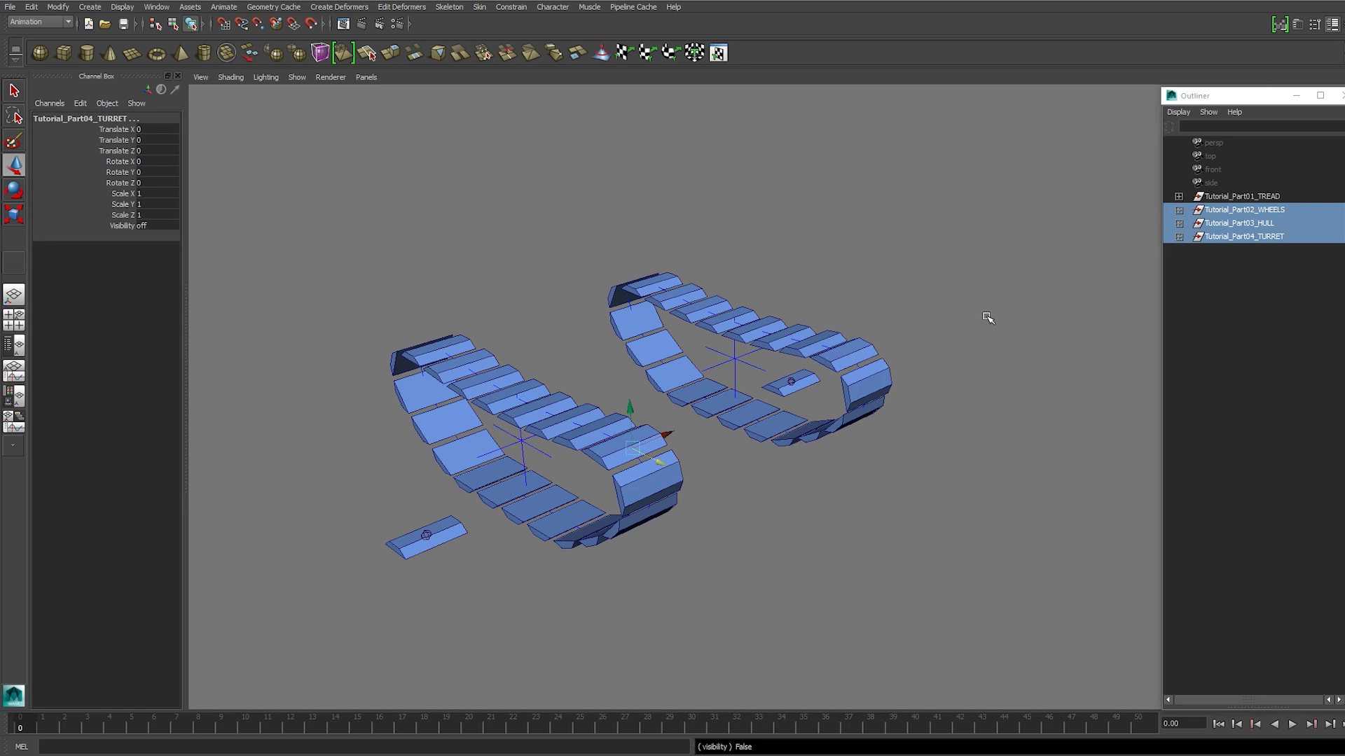
left_click_drag(988, 316, 1017, 366, "alt")
left_click(1012, 381)
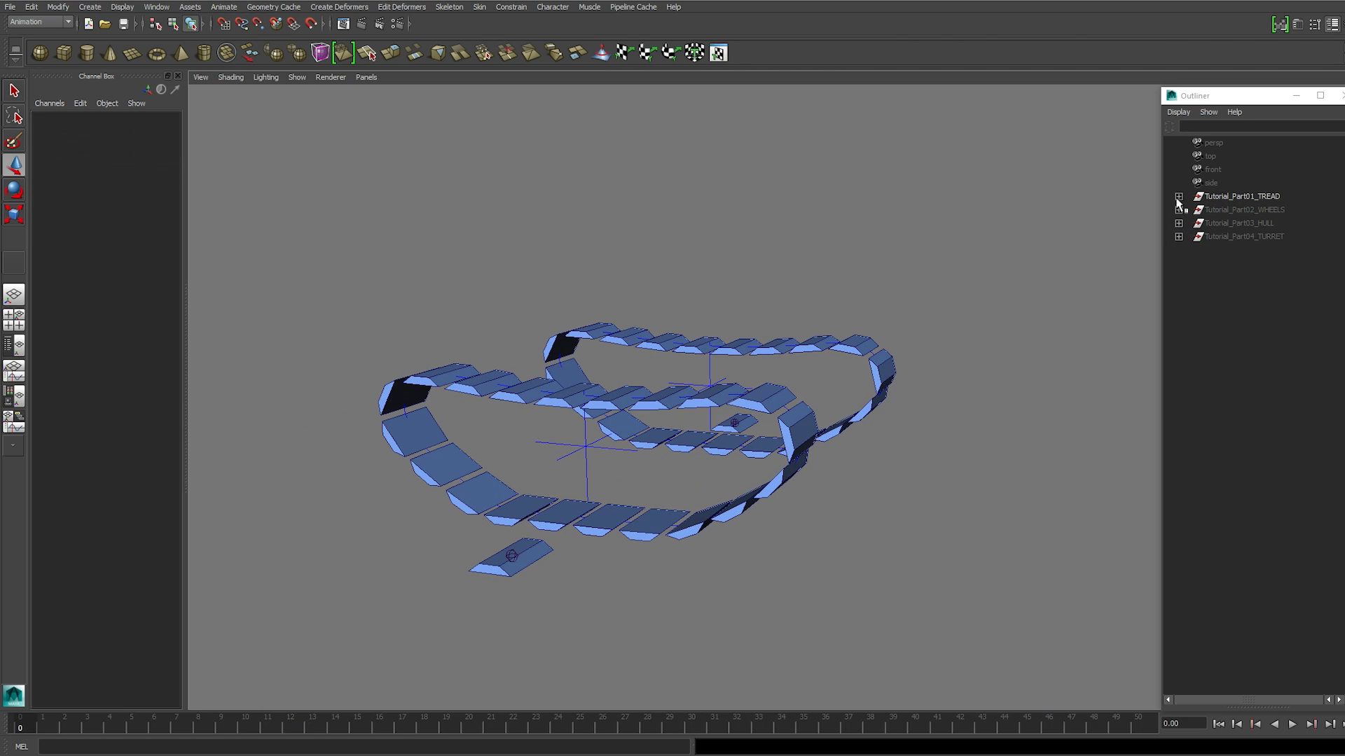
Expand the Tutorial_Part01_TREAD group and examine template_tread_tutorial_mesh around both treads
left_click(1179, 197)
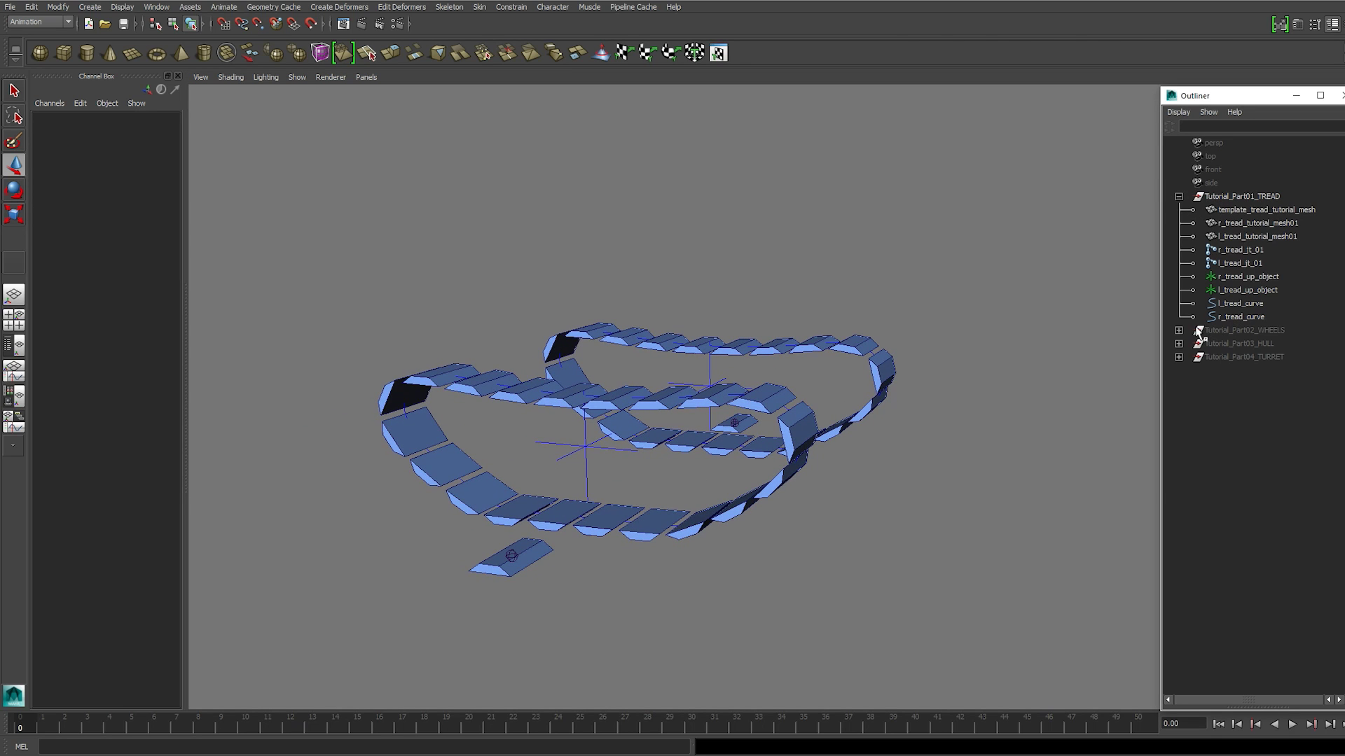
left_click_drag(962, 324, 961, 434, "alt")
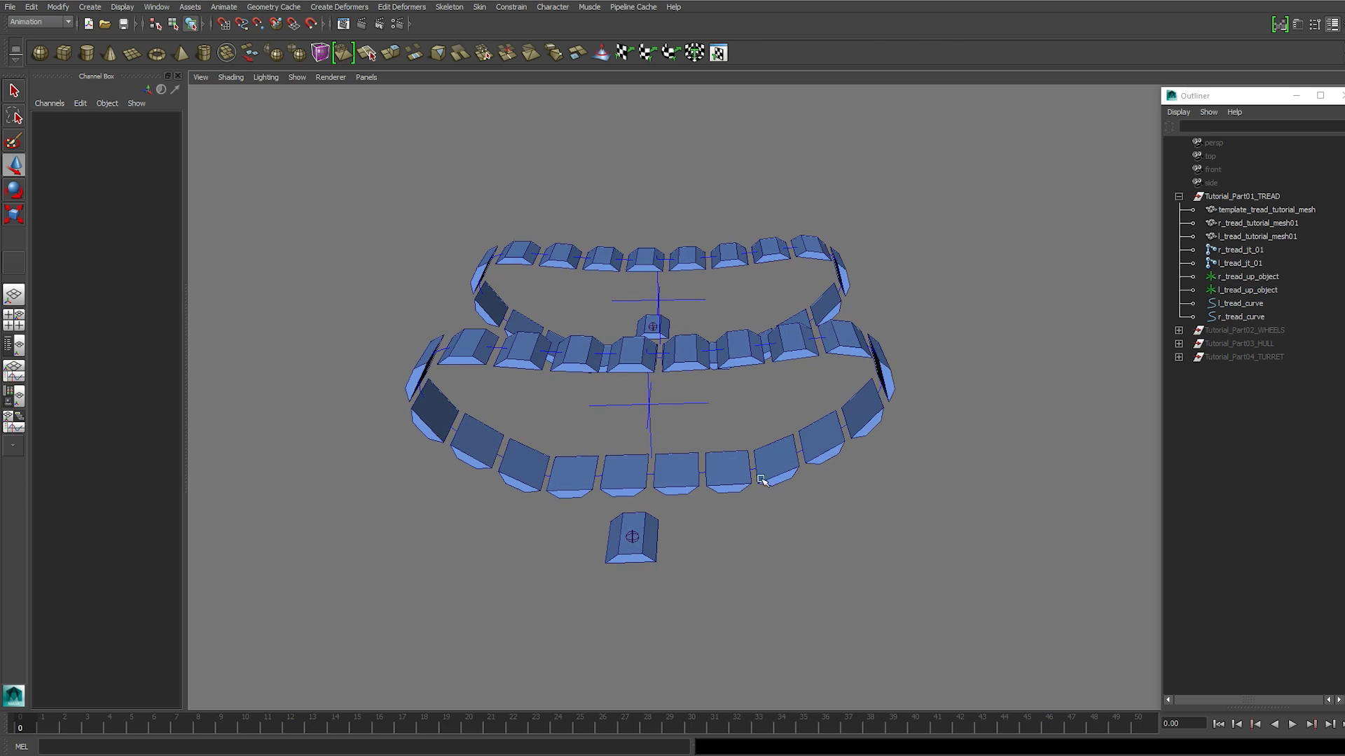
left_click(741, 360)
left_click_drag(852, 453, 761, 459, "alt")
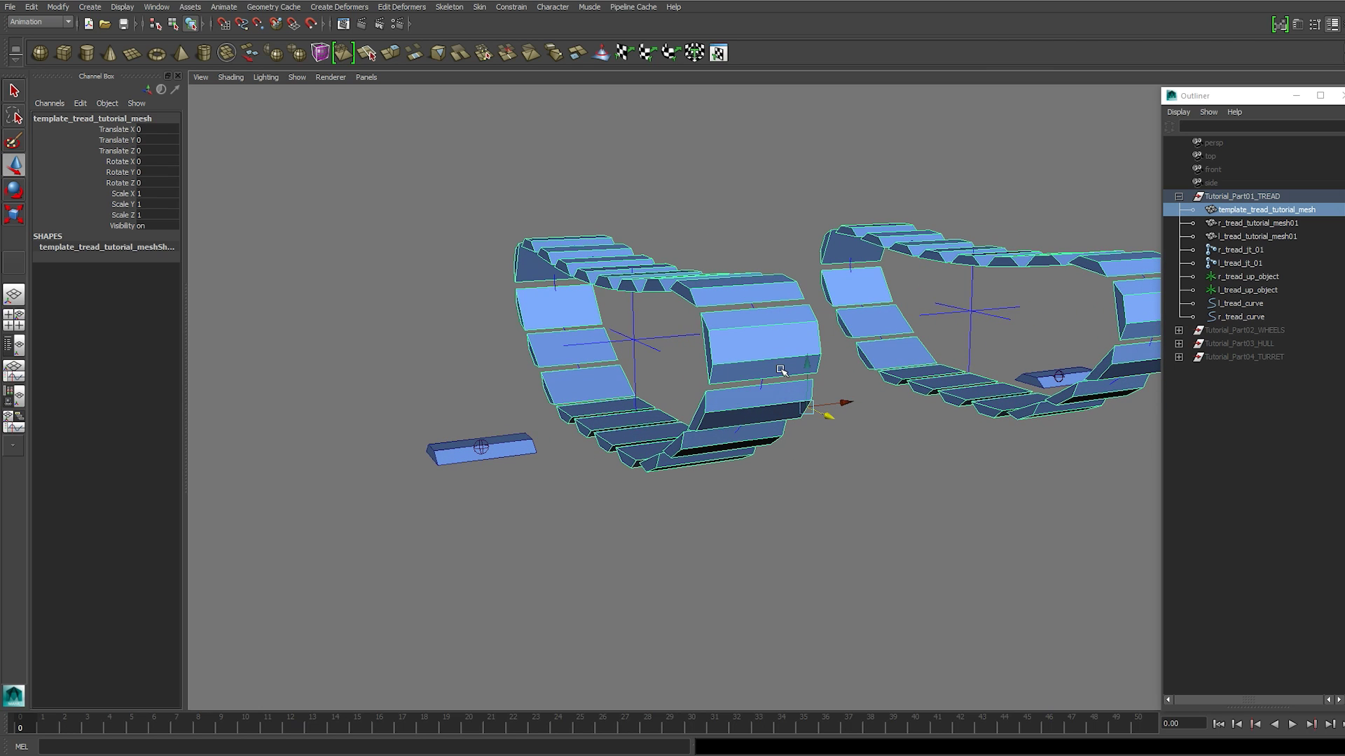
left_click_drag(784, 451, 791, 456, "alt")
left_click_drag(821, 408, 809, 412, "alt")
left_click_drag(684, 300, 725, 351, "alt")
Try moving one upper link of the template tread away as a face selection, undo the move, and return to object mode
right_click_drag(699, 358, 699, 392)
double_click(695, 359)
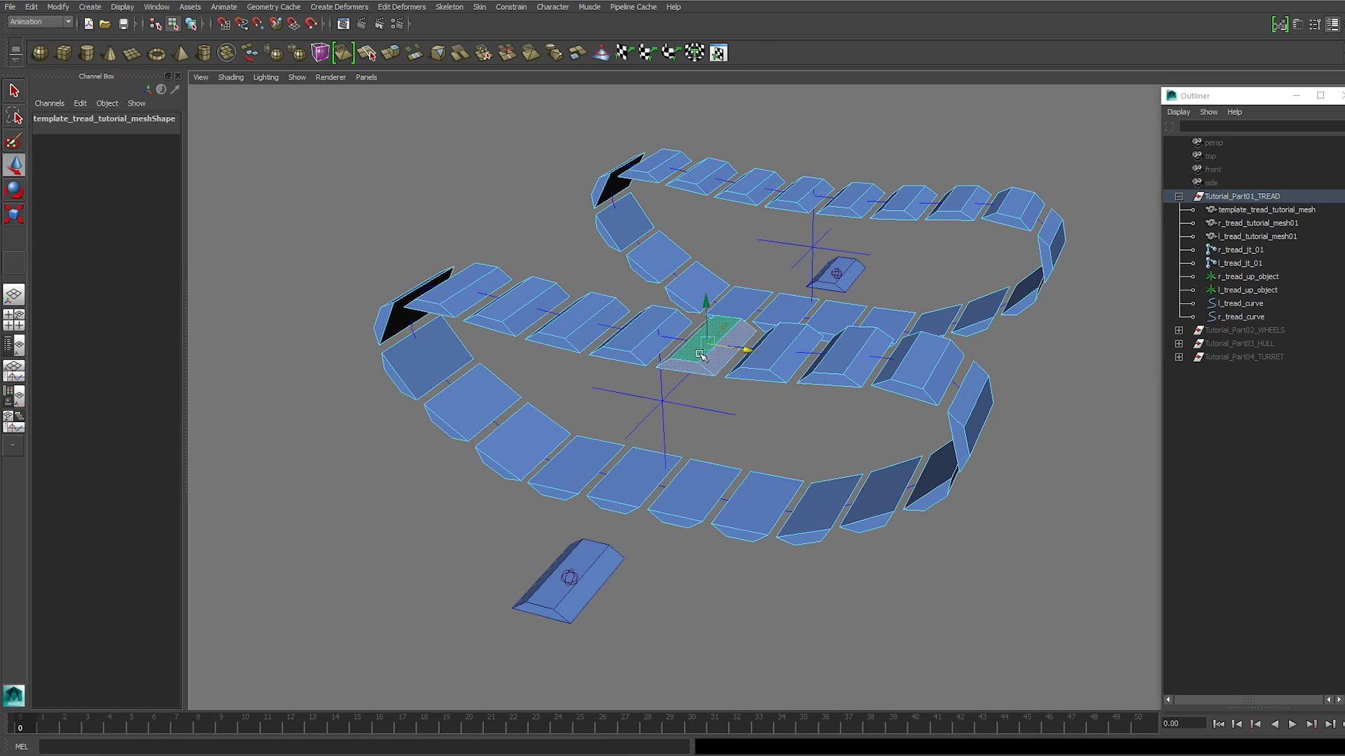
left_click_drag(732, 353, 522, 409, "alt")
left_click_drag(536, 455, 537, 383, "alt")
left_click_drag(486, 291, 493, 452)
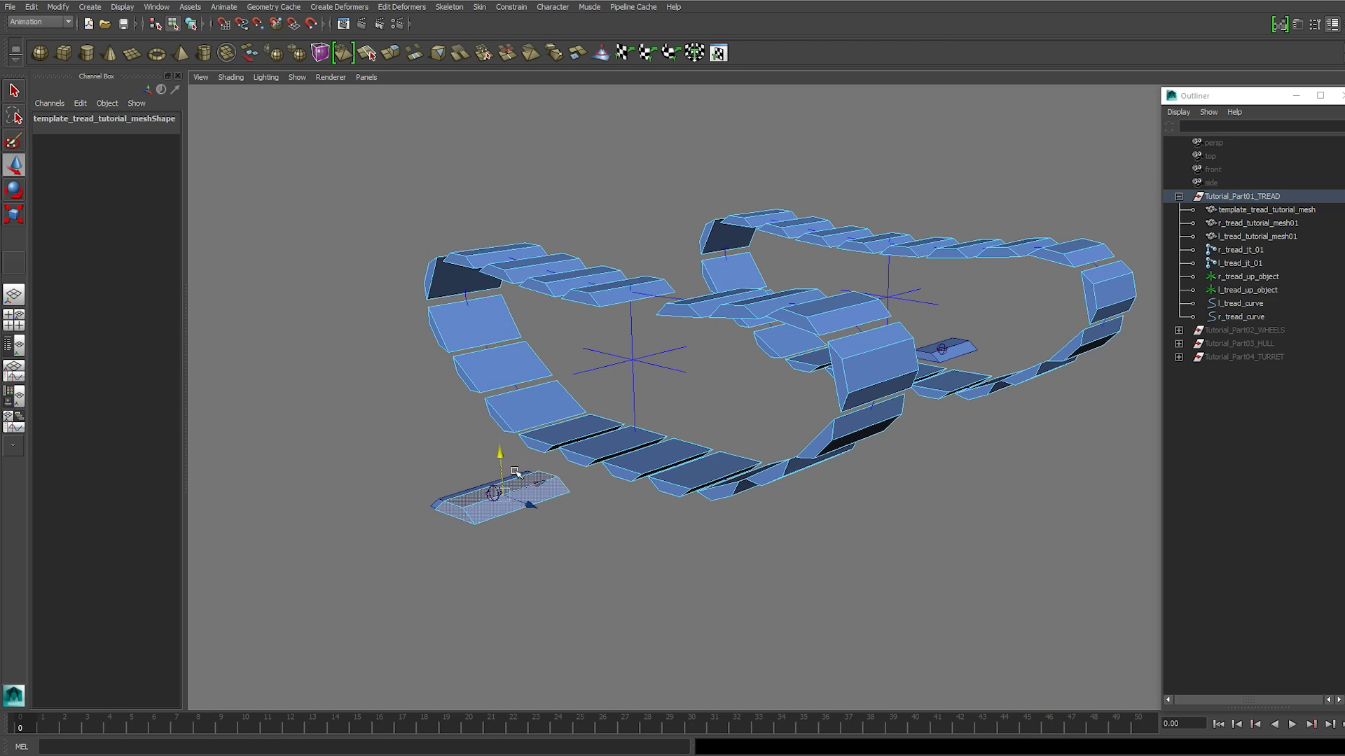
key("ctrl+z")
mouse_move(605, 504)
left_mouse_down("alt")
mouse_move(633, 489)
mouse_move(623, 504)
left_mouse_up("alt")
key("ctrl+z")
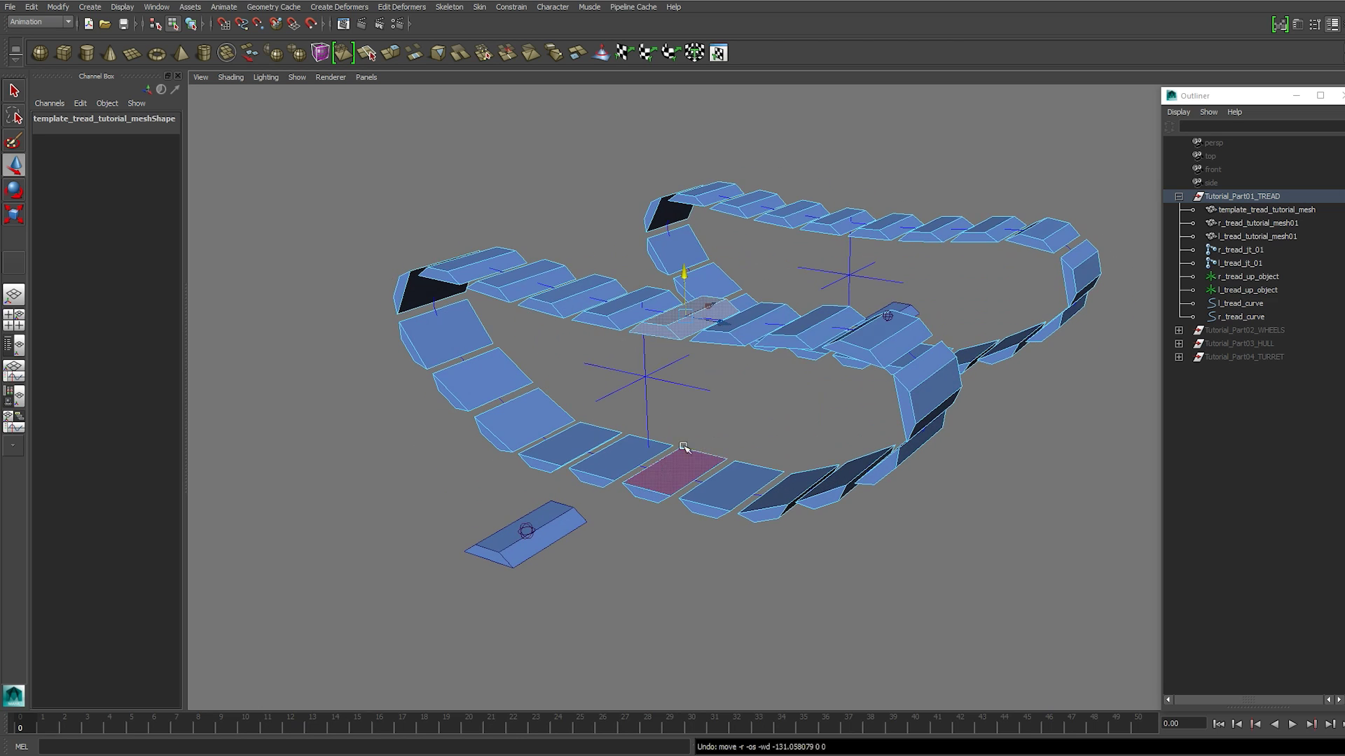
left_click_drag(683, 427, 765, 435, "alt")
key("F8")
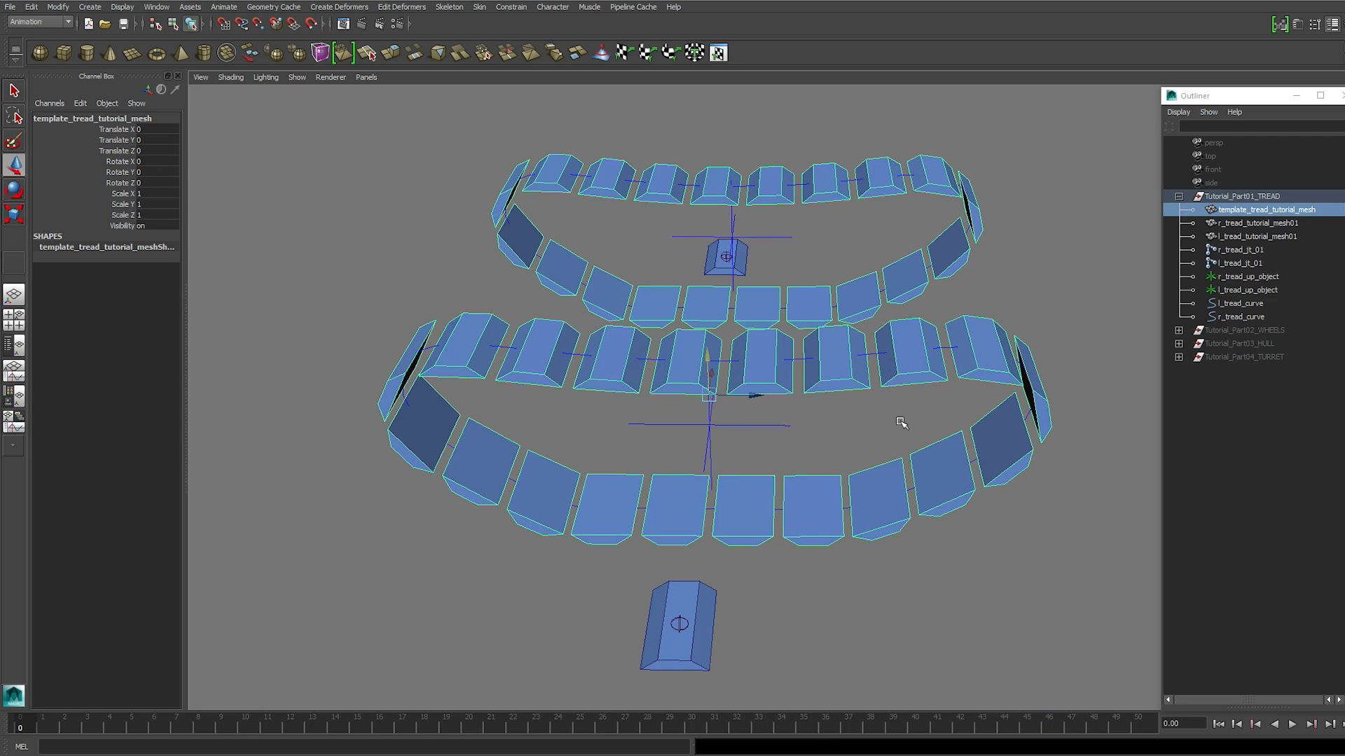
Isolate l_tread_curve in a side-on view and select all of its control vertices
left_click_drag(901, 423, 908, 325, "alt")
left_click_drag(950, 404, 798, 408, "alt")
left_click(922, 406)
key("ctrl+1")
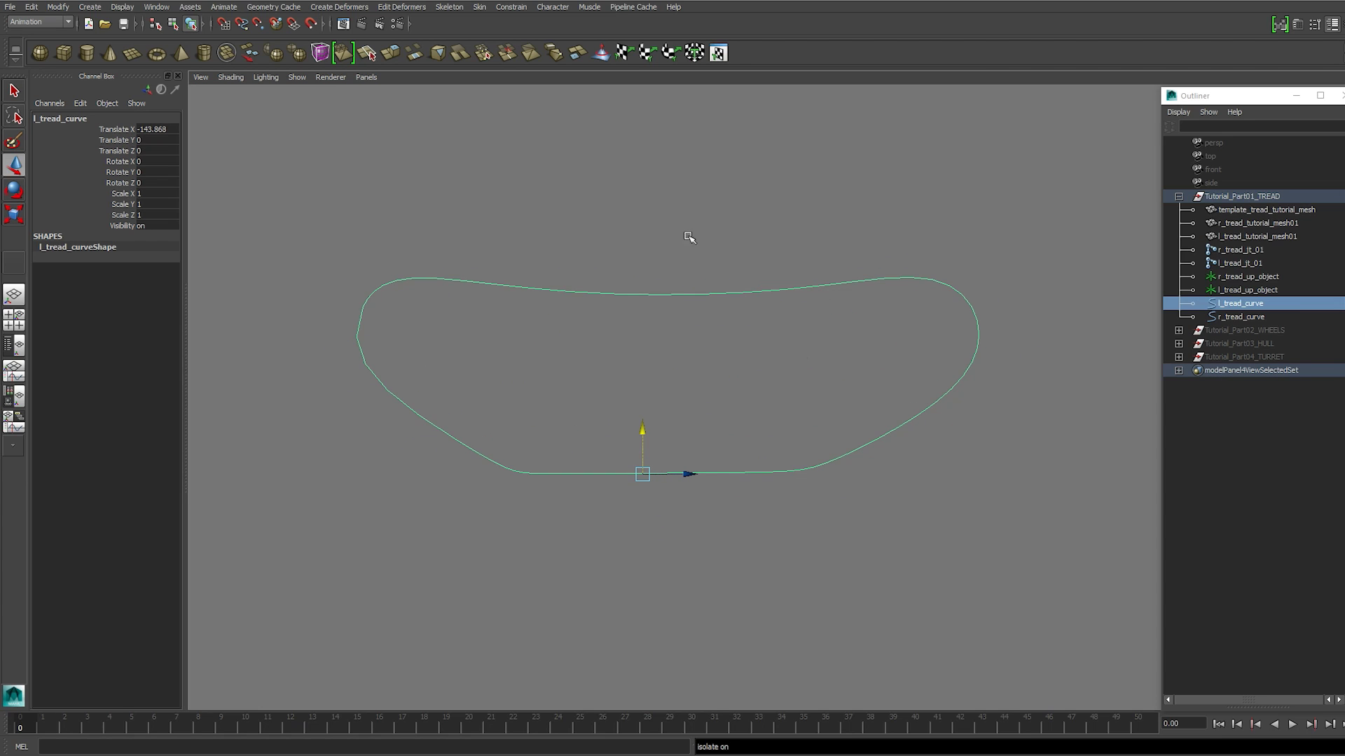
key("F8")
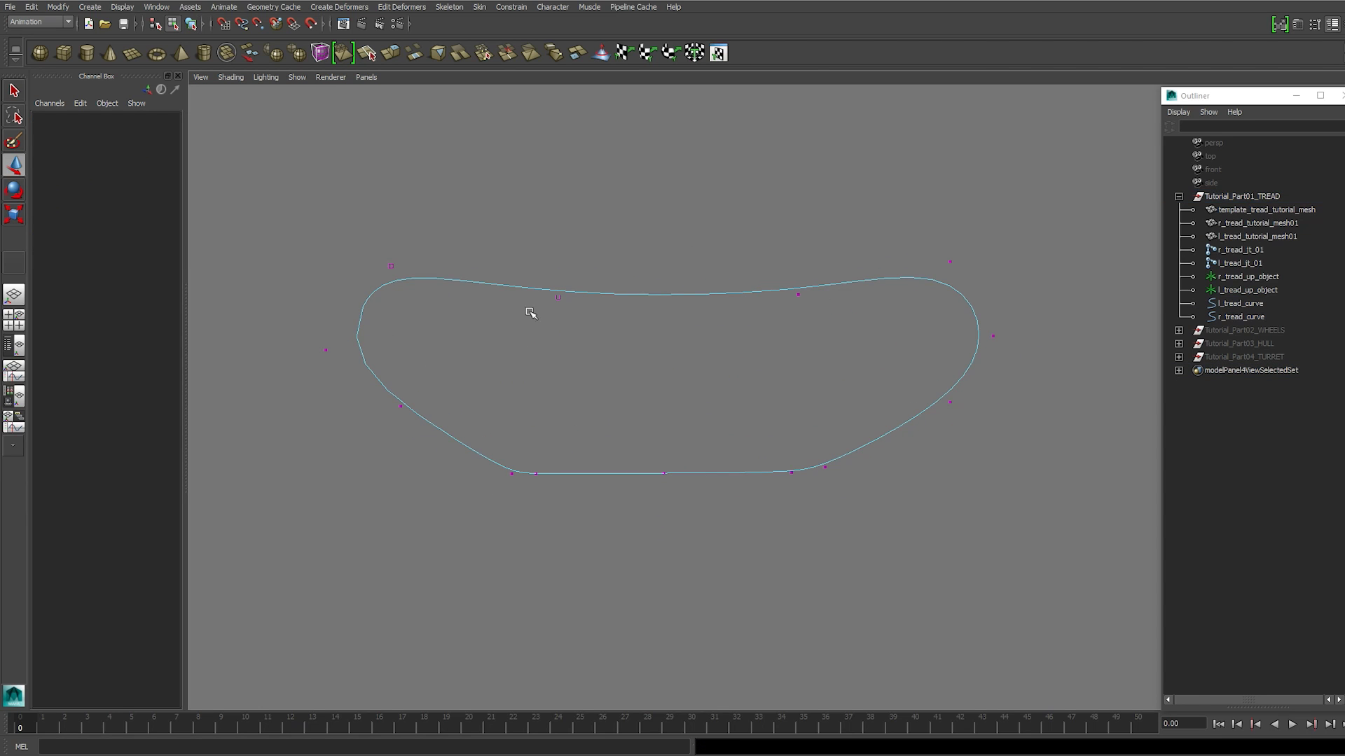
left_click_drag(295, 180, 1061, 536)
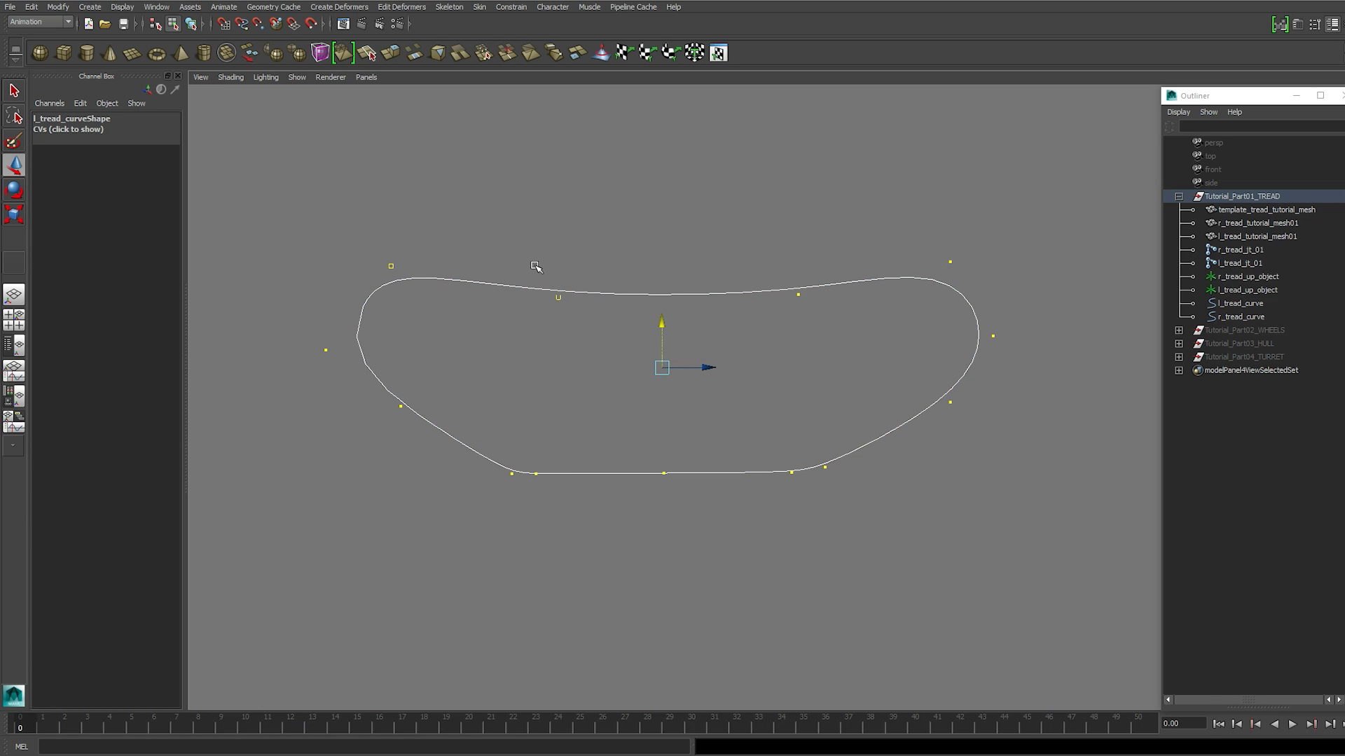
Try adjusting the control vertex pairs at the two ends of the curve's flat underside and undo the edits
left_click_drag(567, 448, 566, 451)
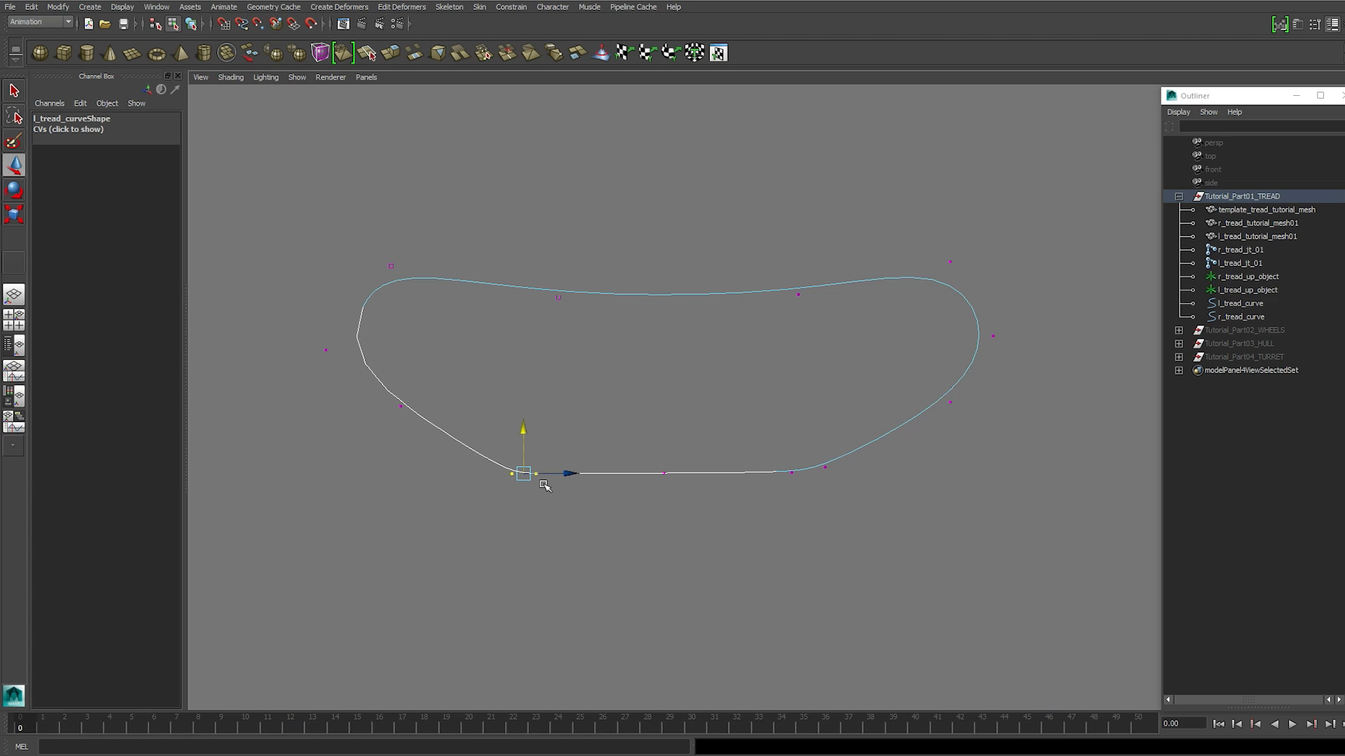
left_click_drag(702, 524, 703, 524)
left_click_drag(773, 429, 860, 523)
left_click_drag(807, 429, 820, 439)
key("ctrl+z")
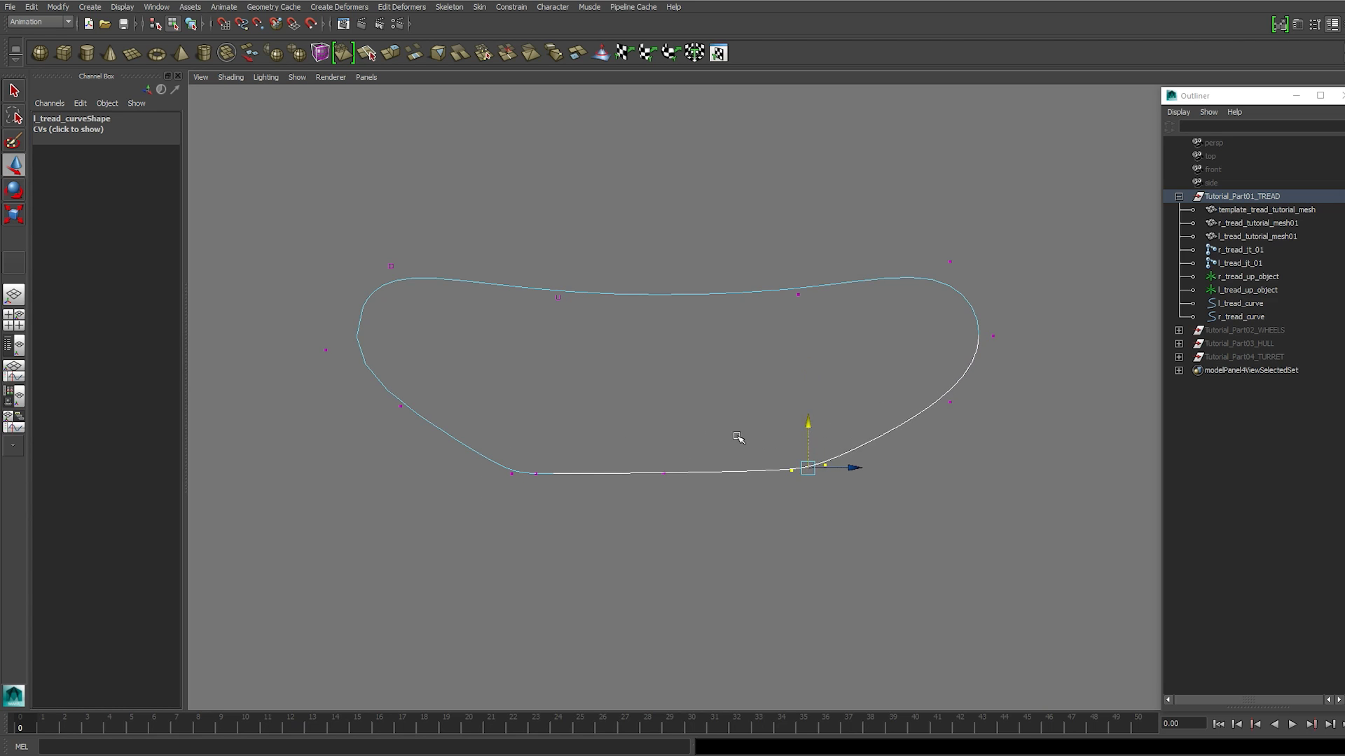
key("ctrl+z")
key("ctrl+z")
key("ctrl+z")
key("ctrl+z")
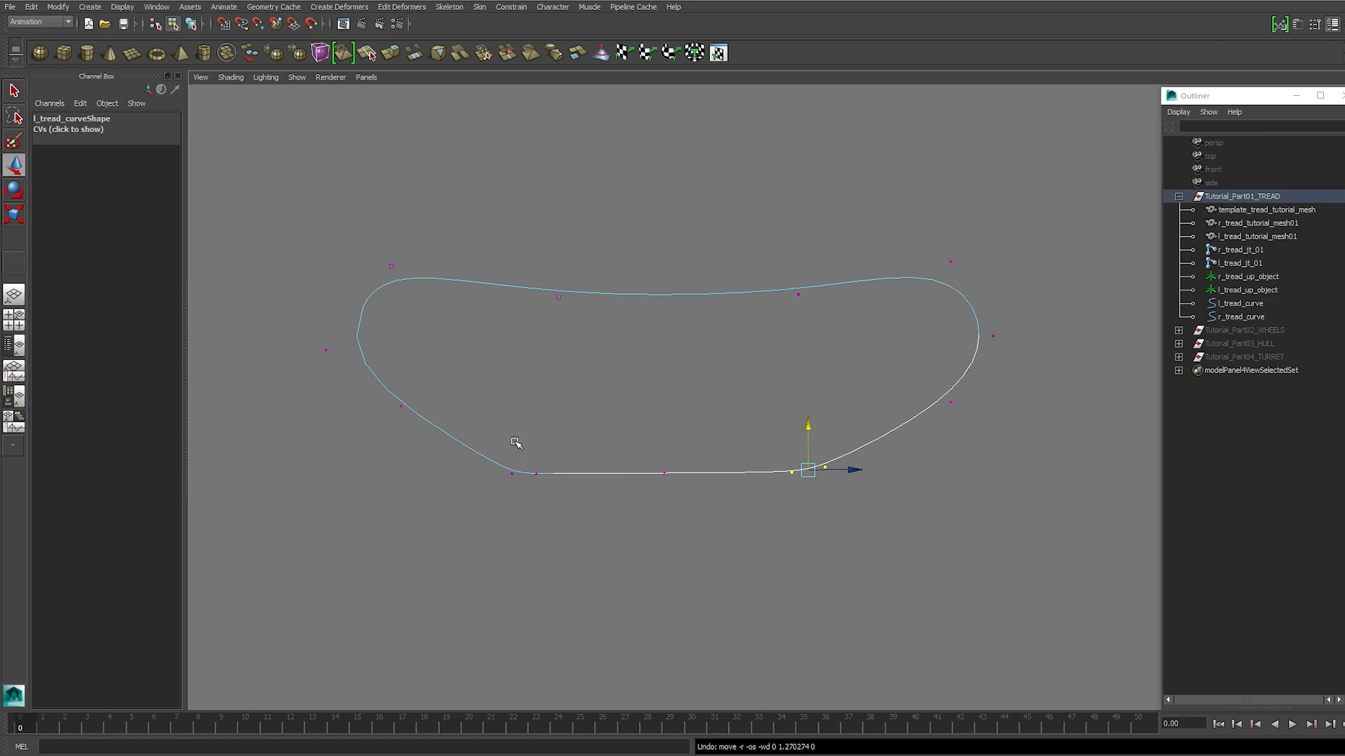
Return l_tread_curve to object mode and end the isolation to show the other tread objects
key("F8")
key("shift+i")
left_click_drag(787, 511, 727, 526, "alt")
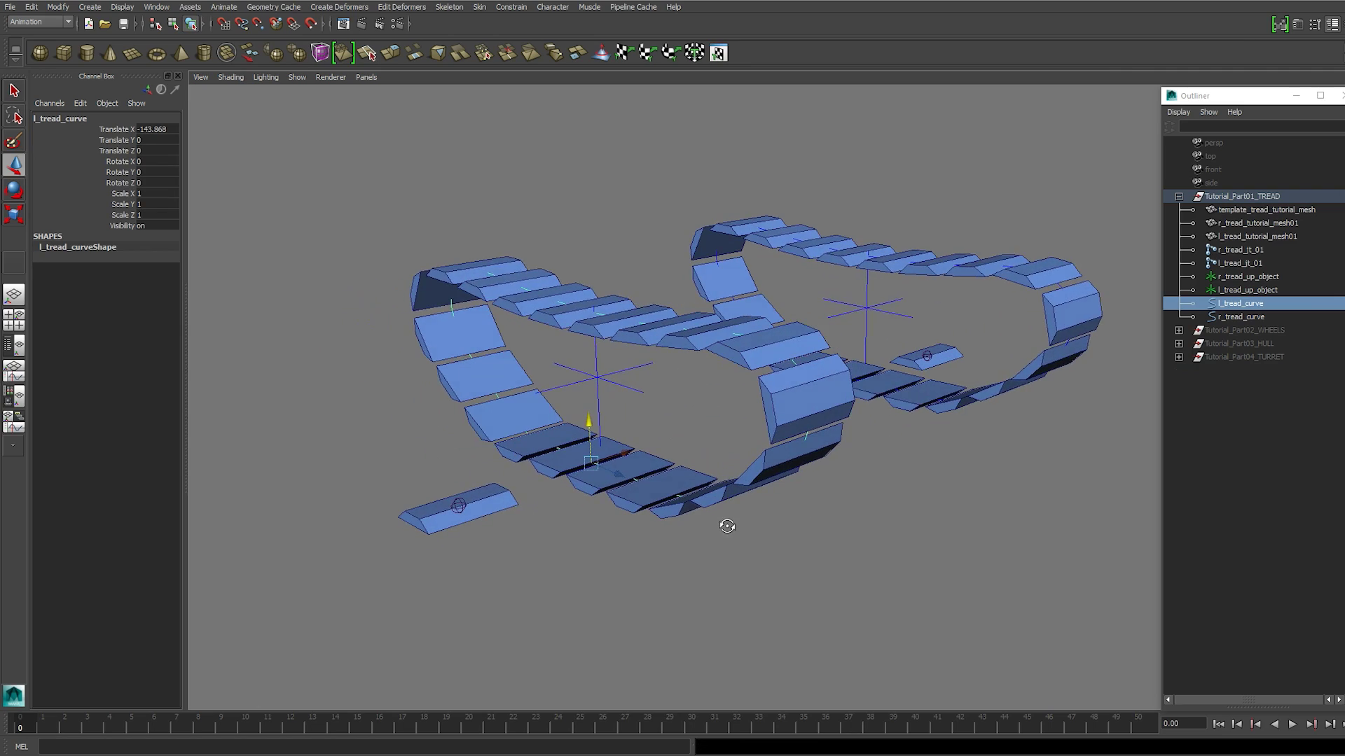
Inspect template_tread_tutorial_mesh from several angles and delete it from the tread group
left_click(673, 343)
left_click_drag(727, 440, 568, 247, "alt")
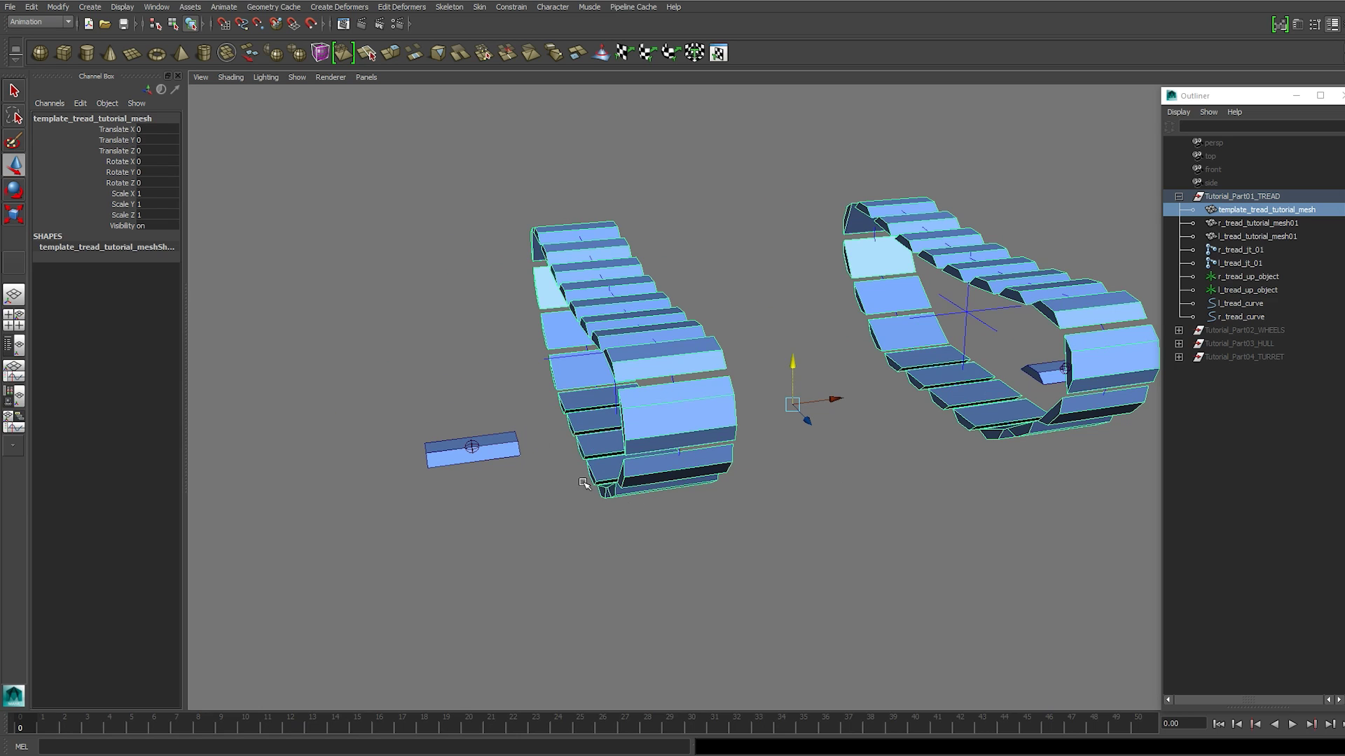
left_click_drag(531, 386, 687, 393, "alt")
left_click_drag(621, 547, 469, 484, "alt")
left_click_drag(732, 410, 676, 357, "alt")
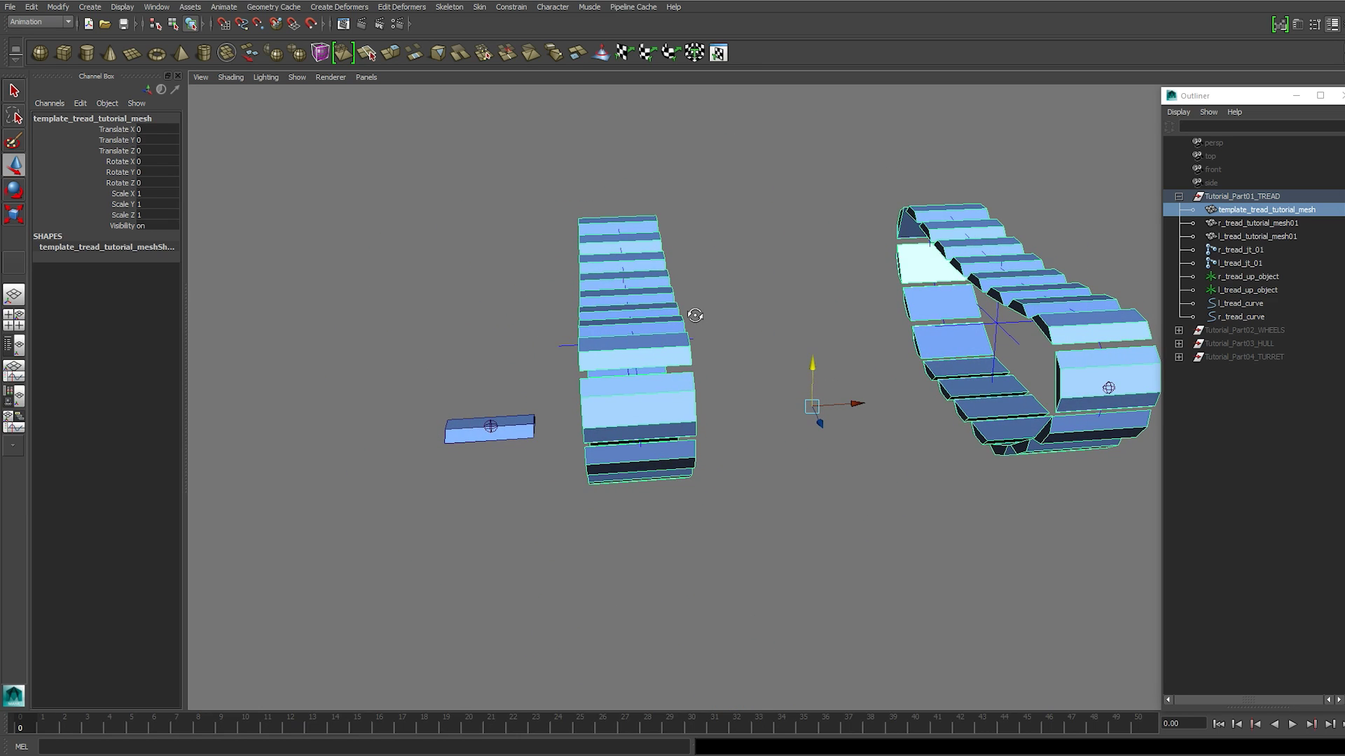
left_click_drag(693, 312, 810, 329, "alt")
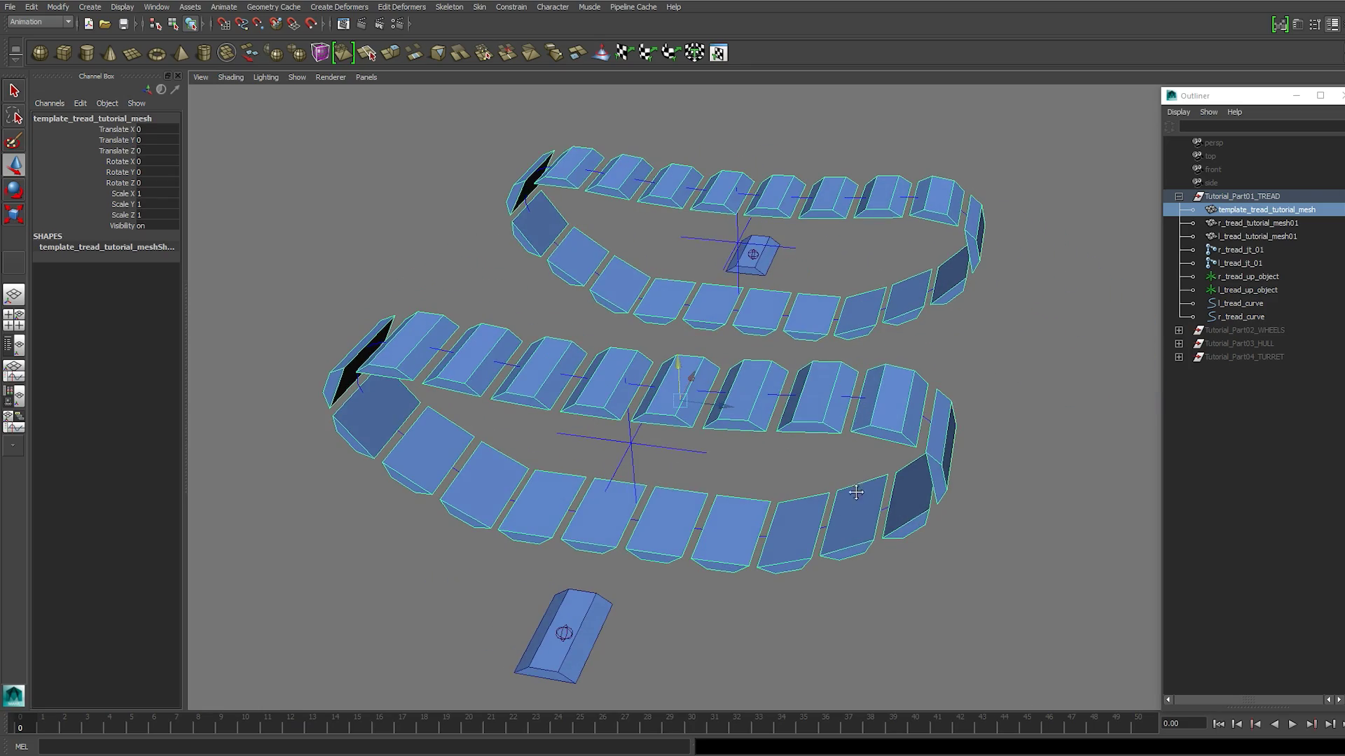
middle_click_drag(856, 492, 869, 385, "alt")
left_click_drag(869, 385, 751, 381, "alt")
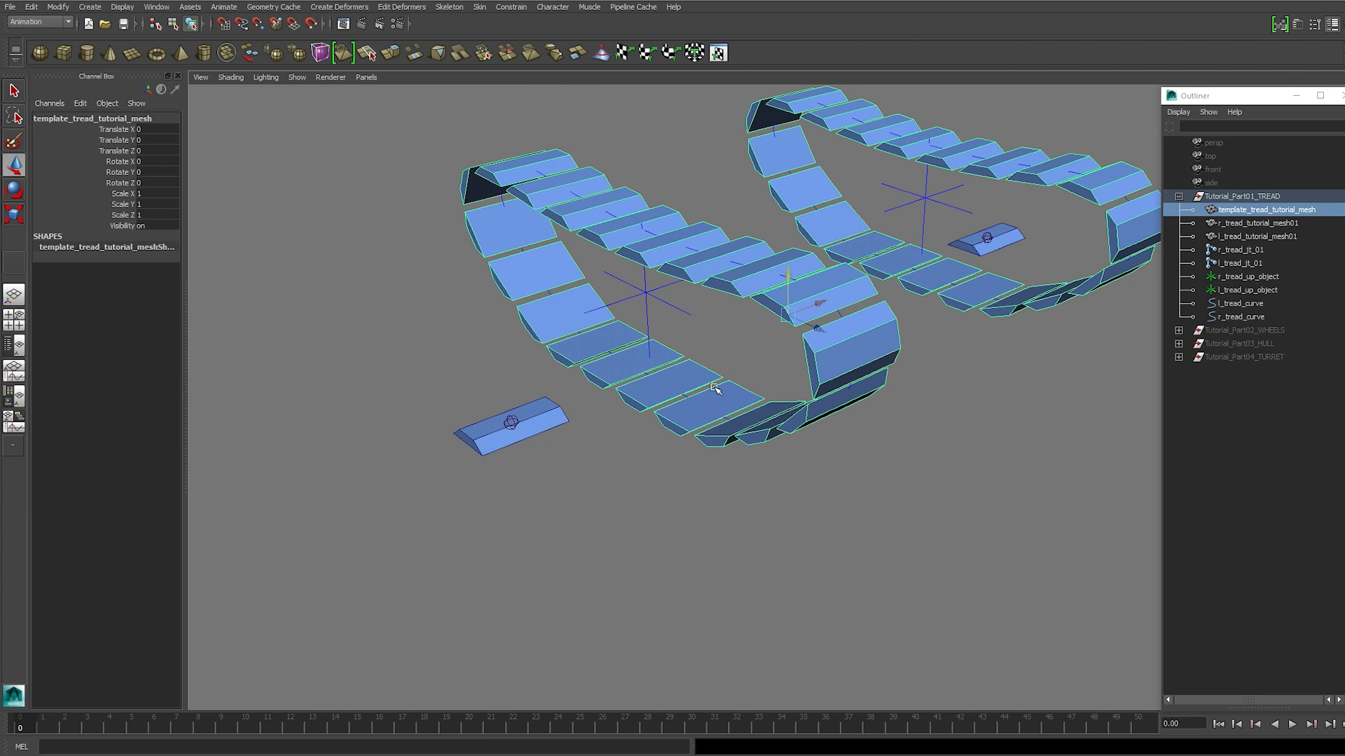
key("Delete")
middle_click_drag(662, 383, 690, 432, "alt")
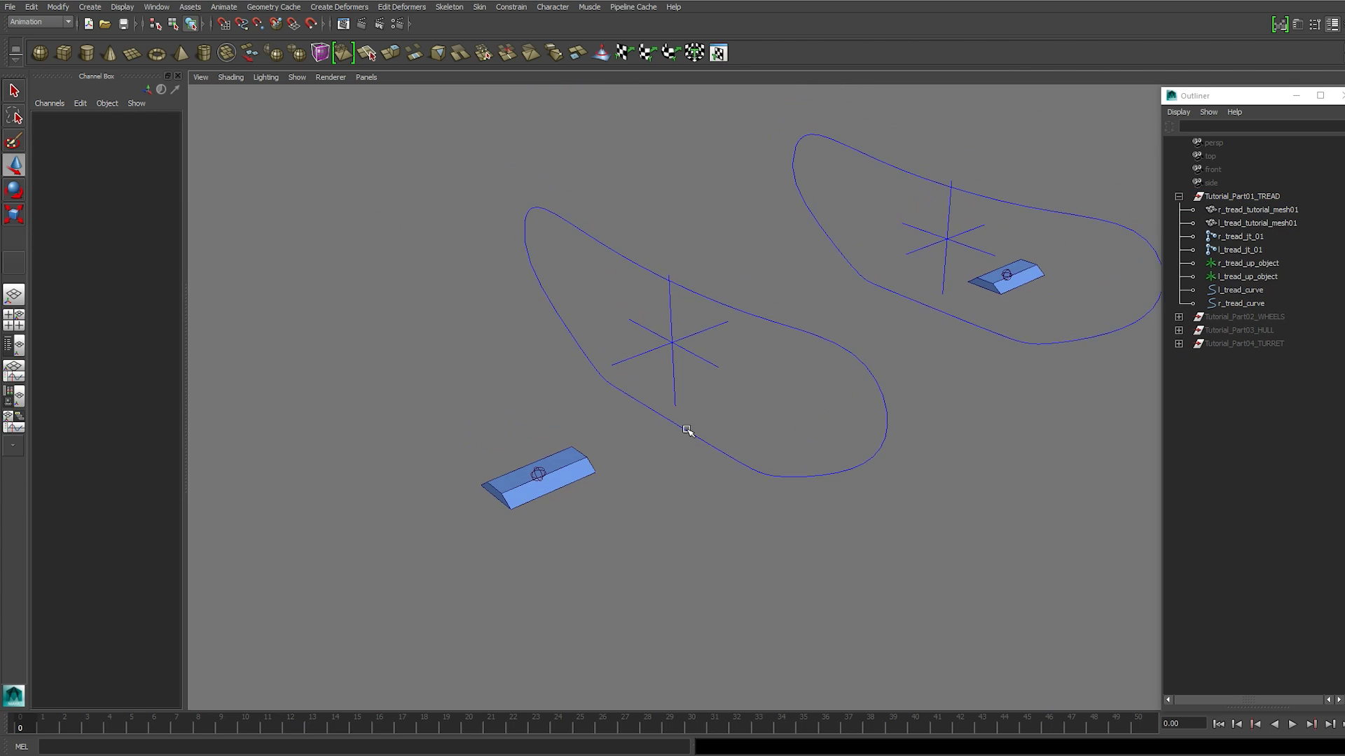
Examine l_tread_tutorial_mesh01, l_tread_up_object and l_tread_curve by selecting each one in turn
left_click(568, 475)
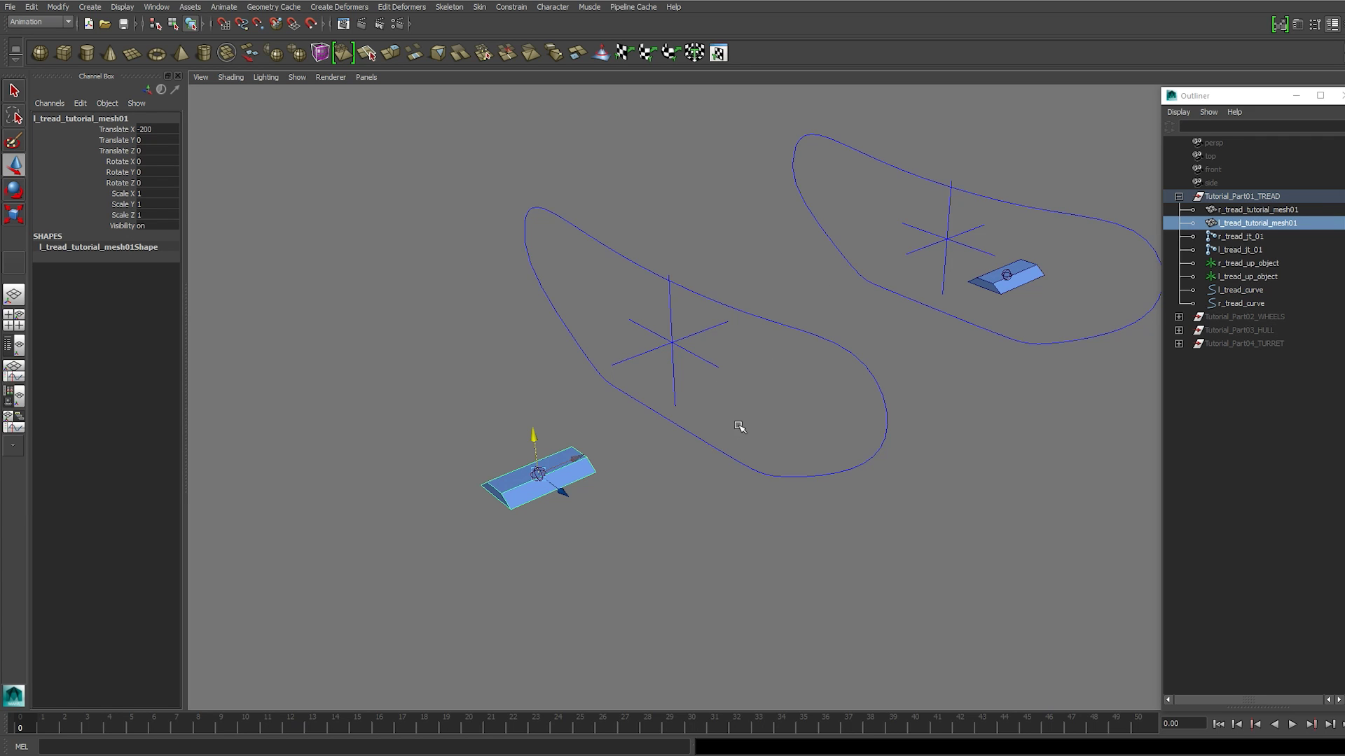
left_click(677, 507)
left_click_drag(726, 478, 706, 464, "alt")
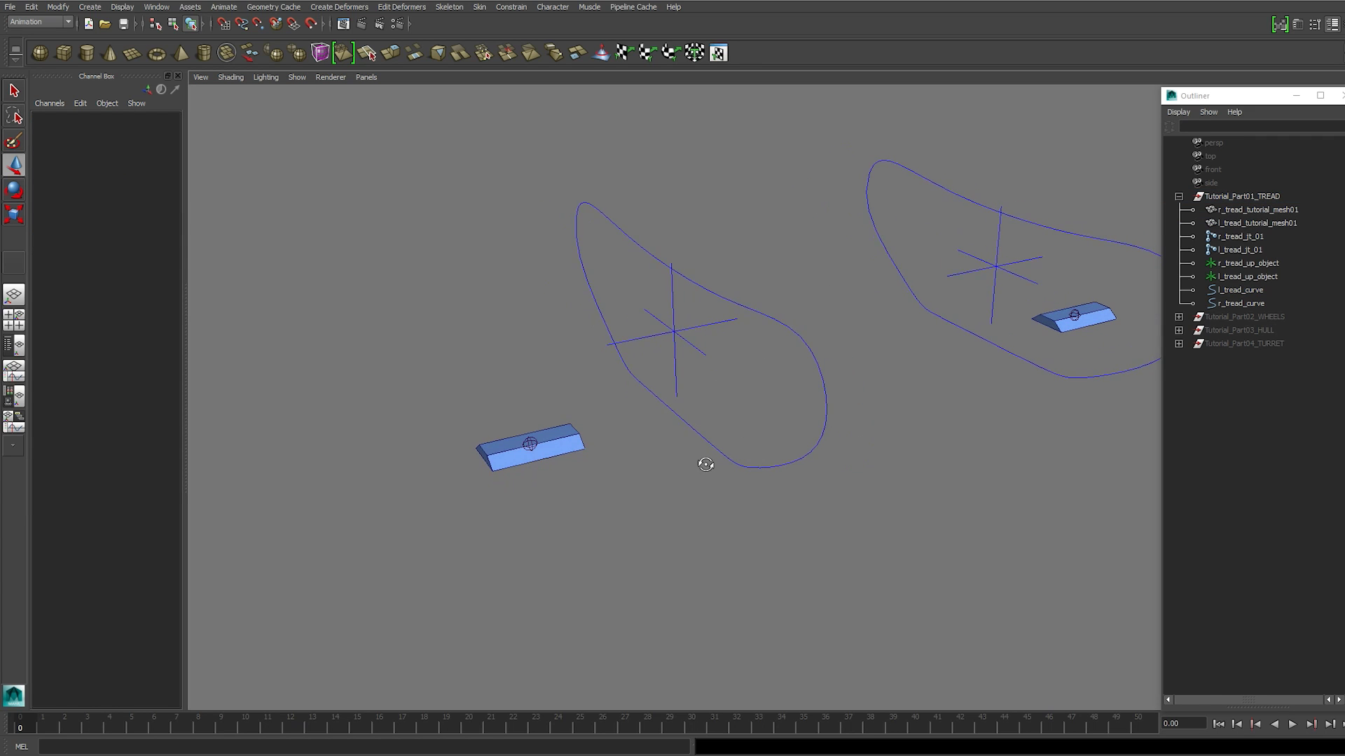
left_click(696, 350)
middle_click_drag(697, 351, 699, 410, "alt")
left_click_drag(699, 408, 657, 388, "alt")
scroll(666, 404, "up", 3)
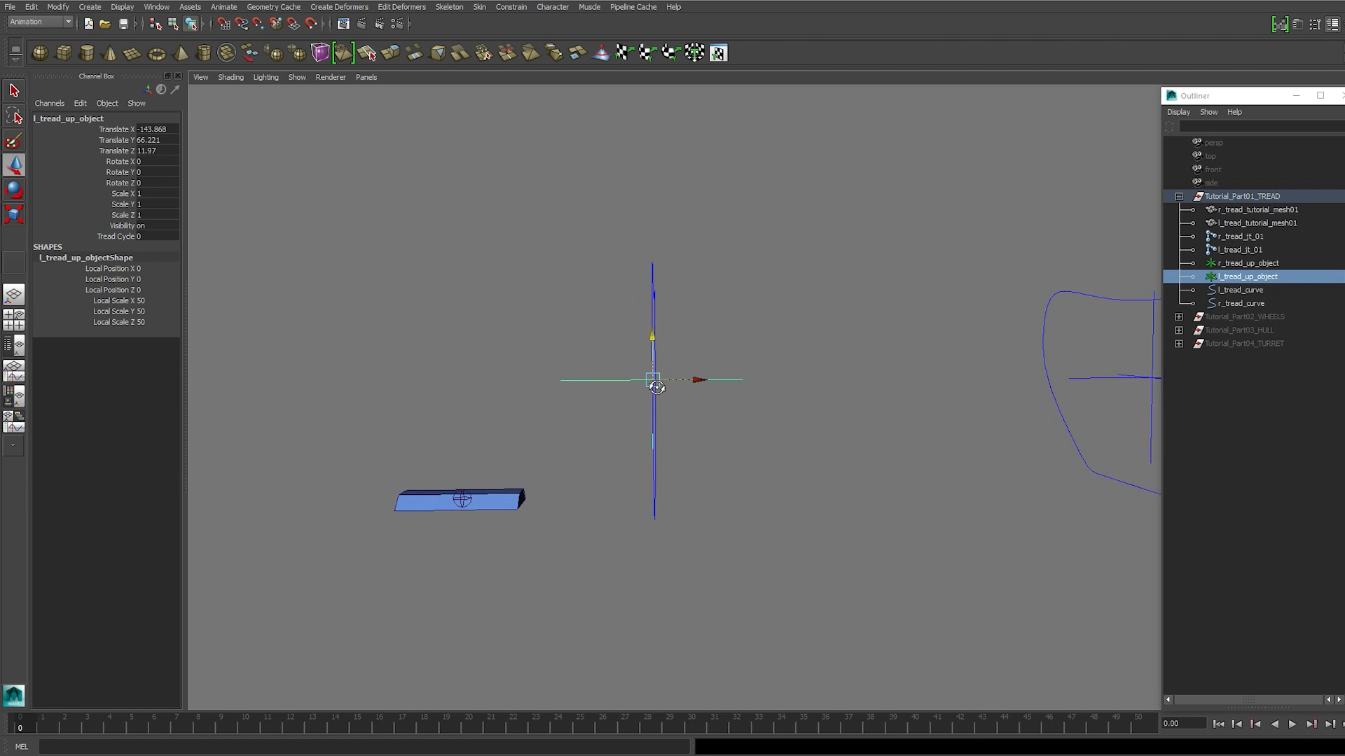
left_click_drag(643, 436, 726, 456, "alt")
left_click(827, 564)
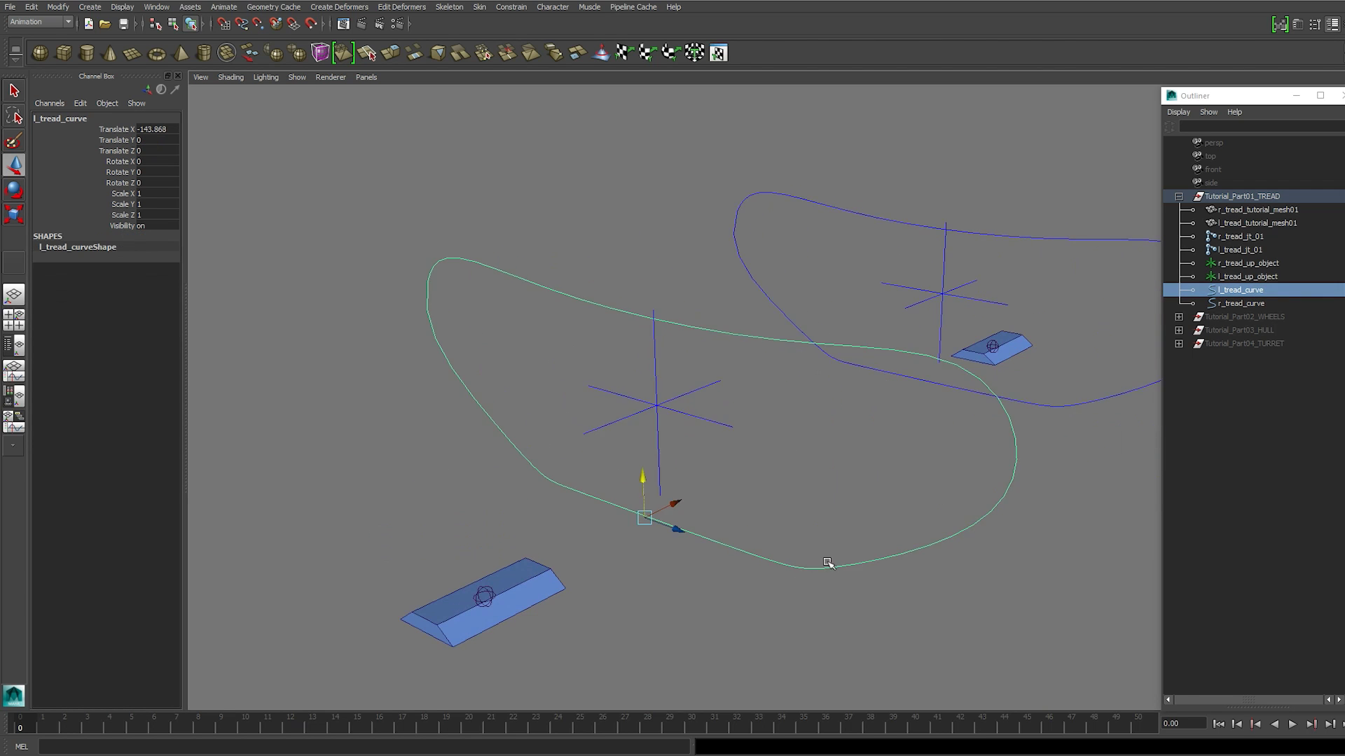
left_click_drag(827, 564, 963, 511, "alt")
left_click_drag(958, 428, 827, 443, "alt")
Select l_tread_up_object, view the commands for modifying objects and adding attributes, and clear the selection
left_click(729, 377)
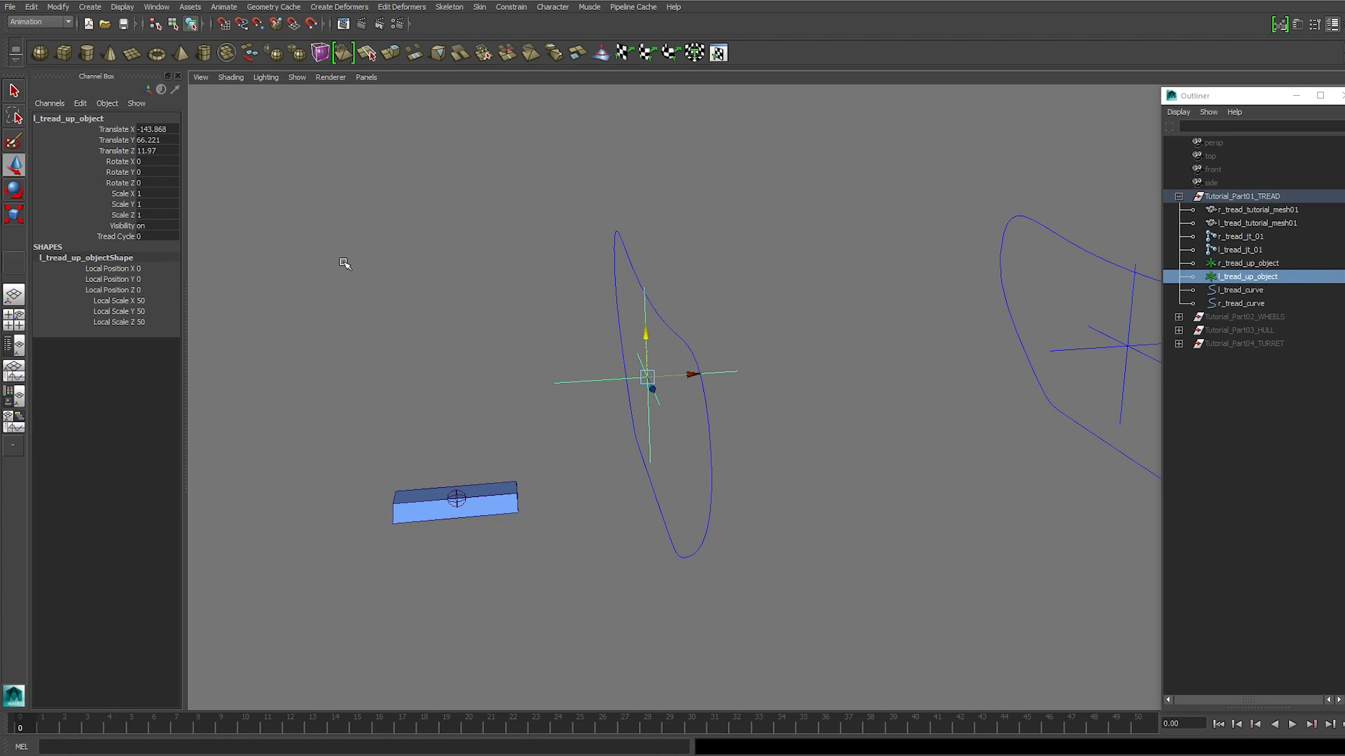
left_click(58, 7)
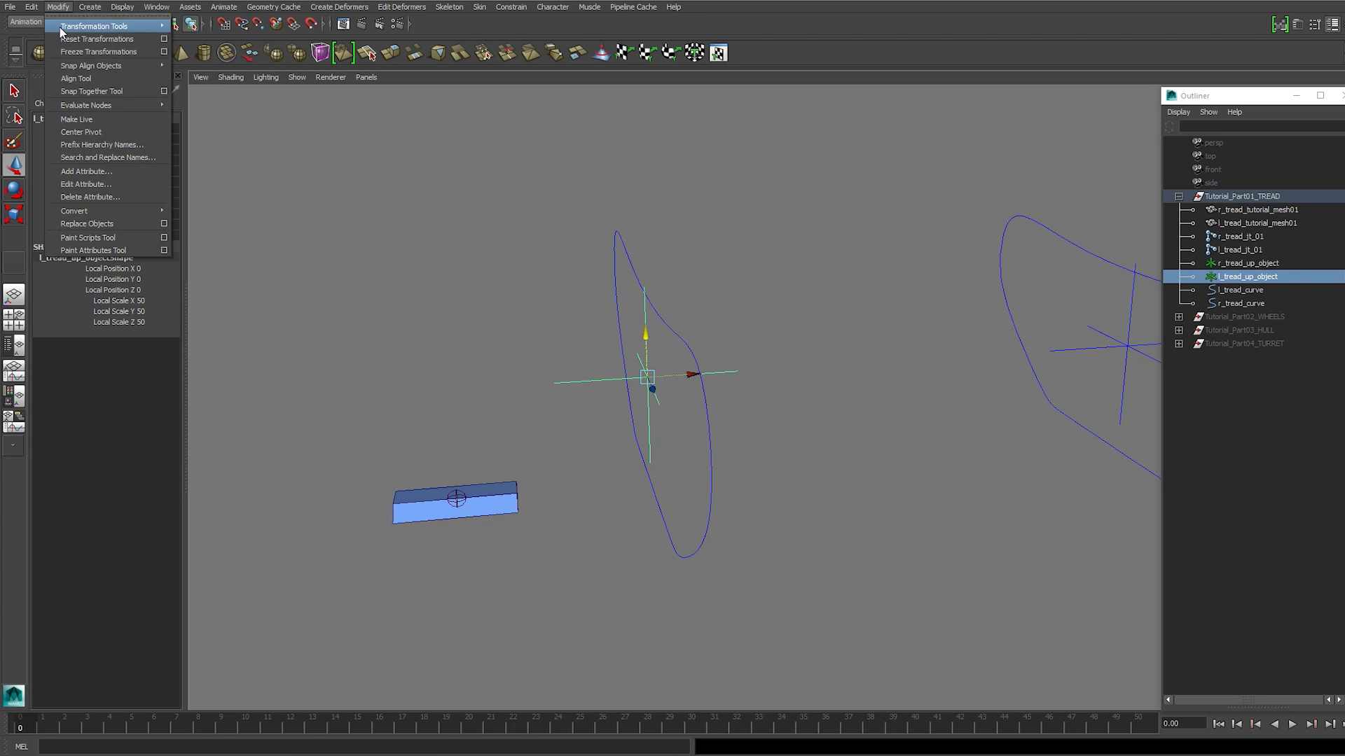
left_click(684, 414)
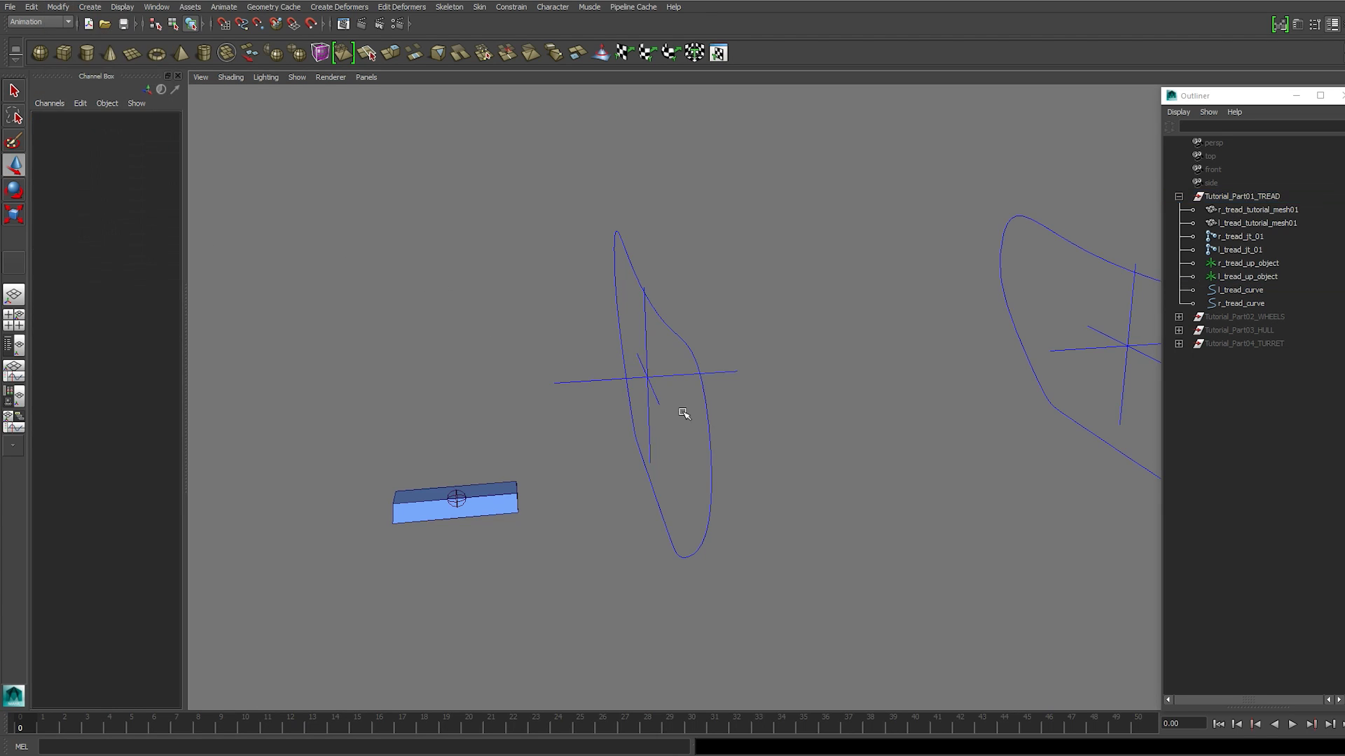
Try raising the Tread Cycle attribute of l_tread_up_object to about 13.1 and undo the change
left_click_drag(745, 427, 854, 448, "alt")
left_click(653, 421)
scroll(657, 421, "down", 2)
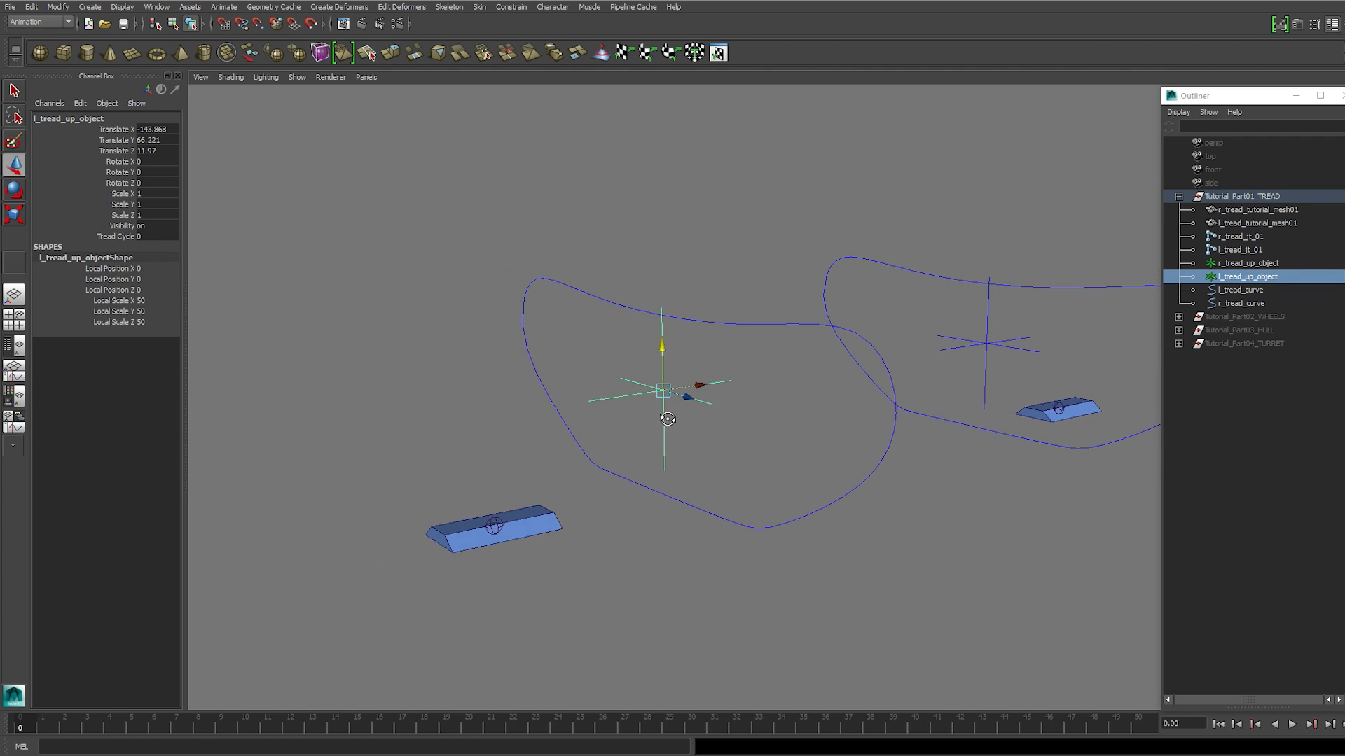
left_click(116, 236)
middle_click_drag(377, 331, 397, 350)
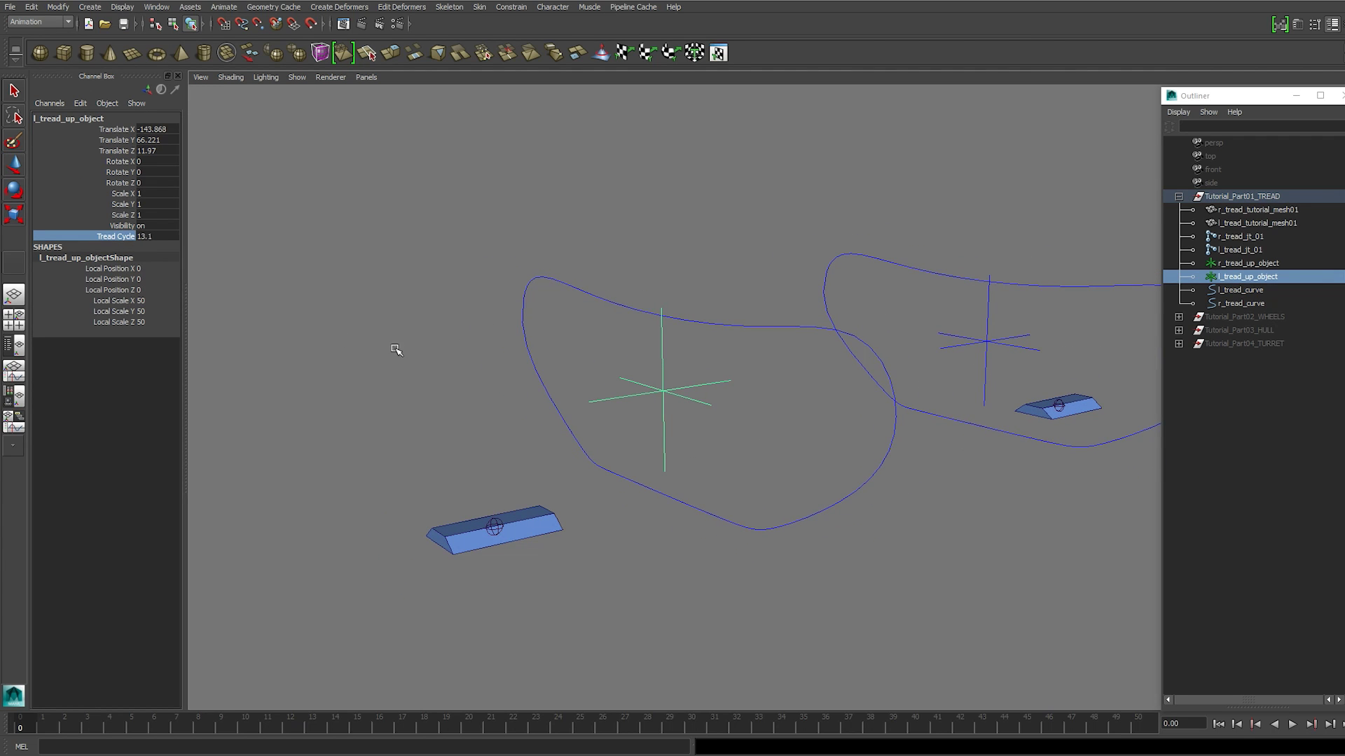
key("ctrl+z")
Compare l_tread_up_object, l_tread_curve and r_tread_curve by selecting them in turn, and clear the selection
middle_click_drag(756, 499, 692, 444, "alt")
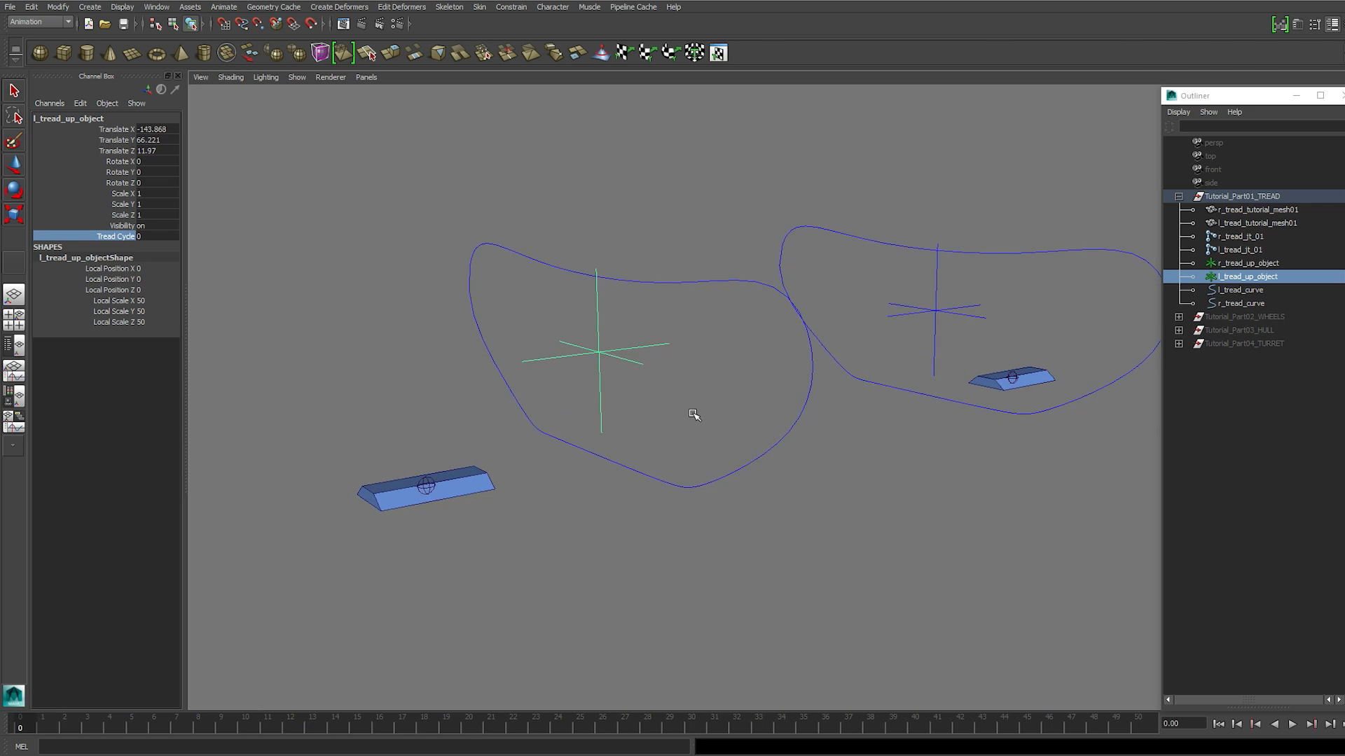
left_click_drag(694, 415, 620, 394, "alt")
left_click_drag(665, 495, 666, 495)
key("w")
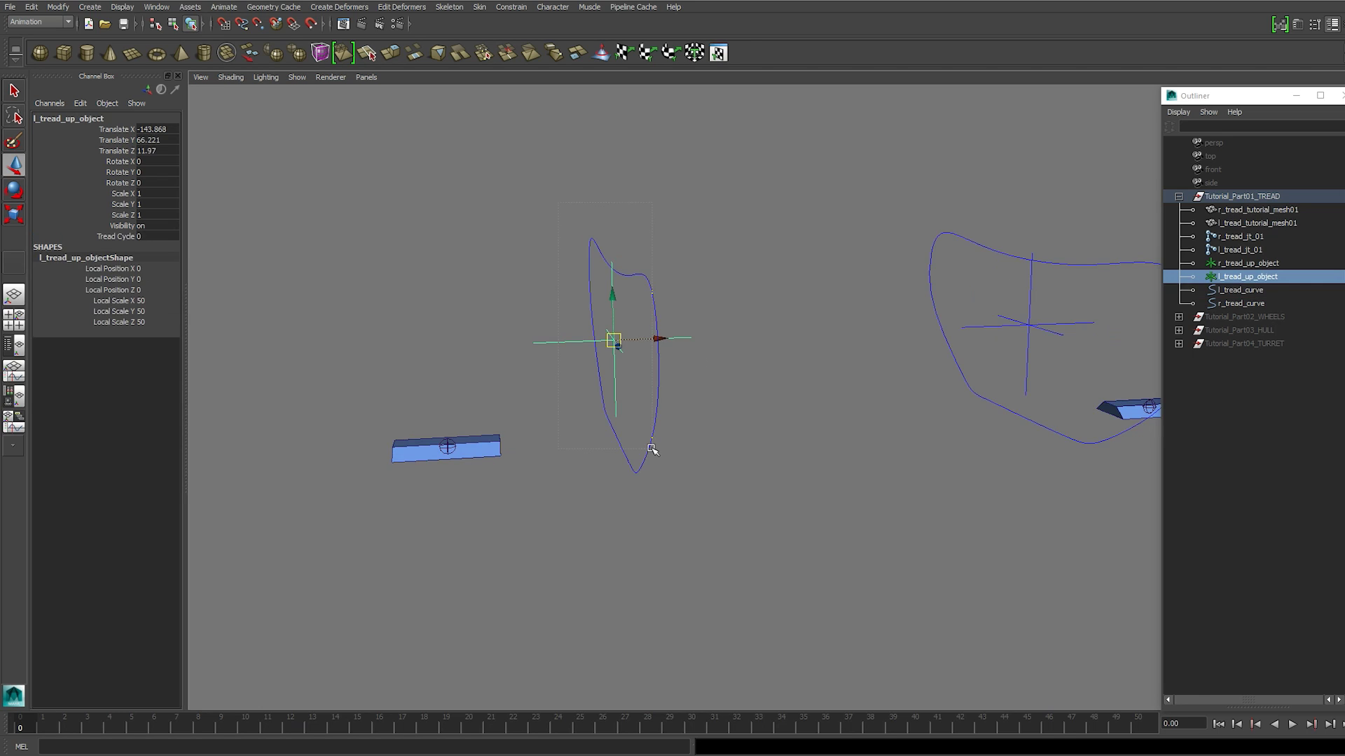
left_click(652, 438, "shift")
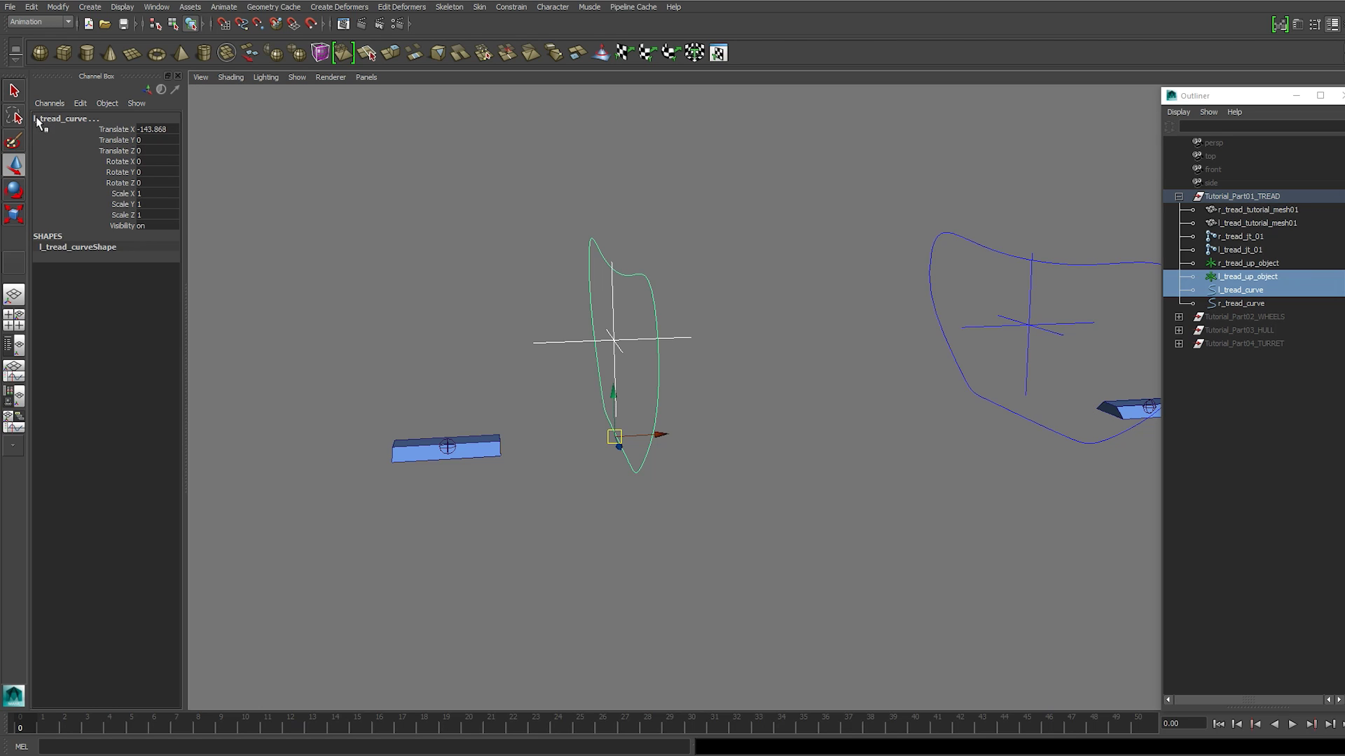
left_click(908, 208)
left_click_drag(908, 208, 968, 260)
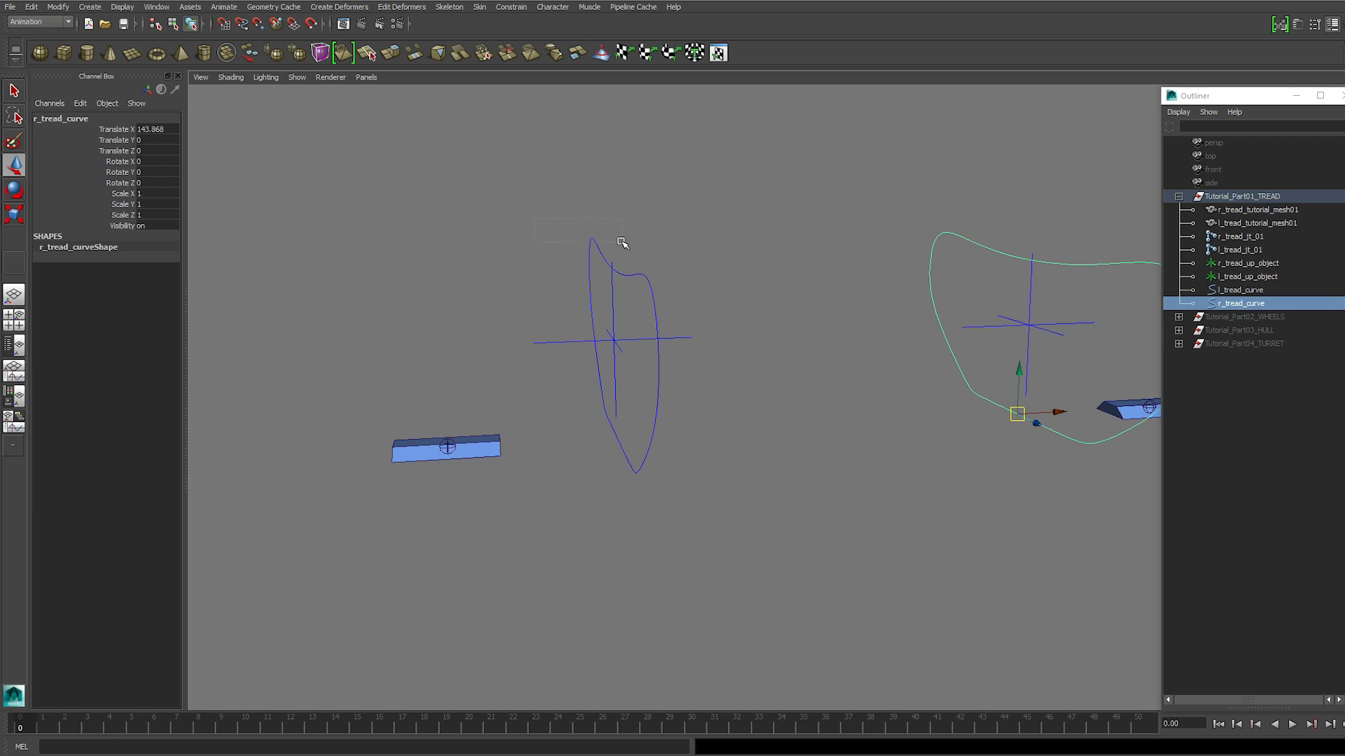
left_click_drag(622, 243, 623, 244)
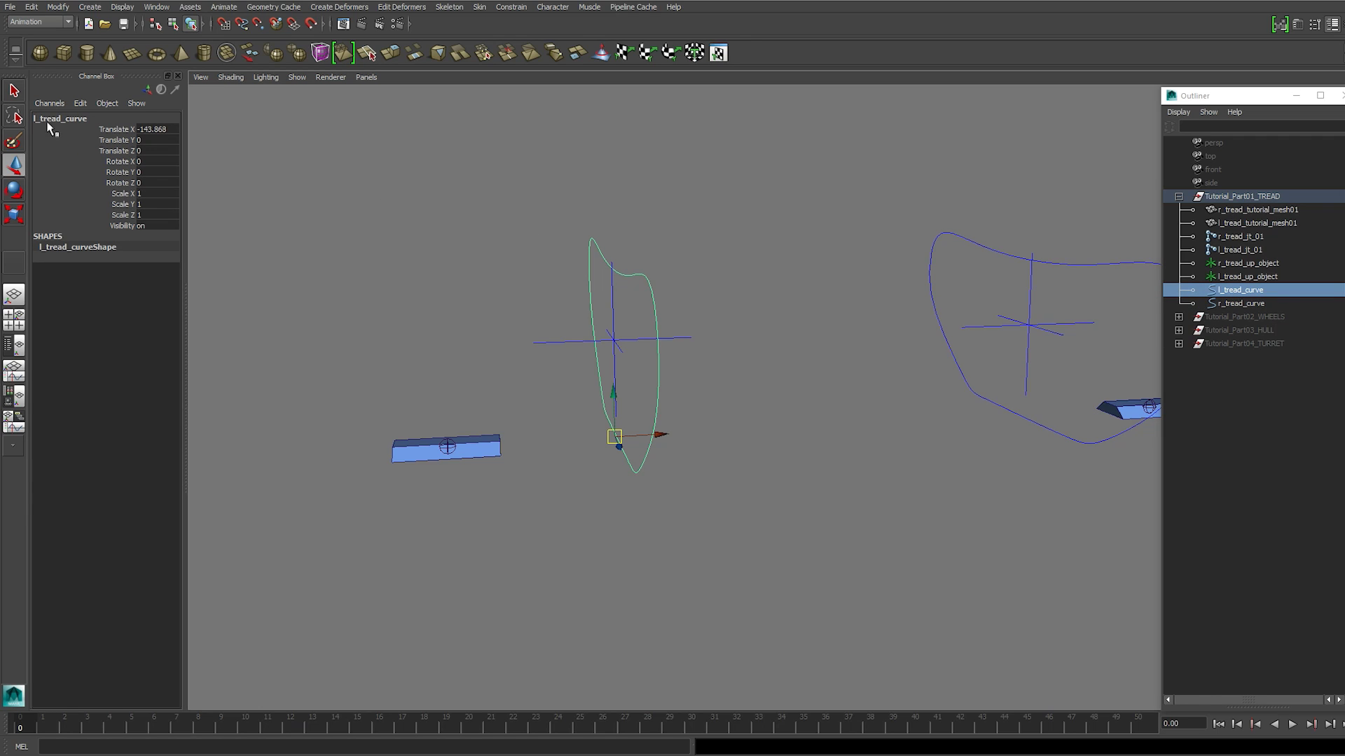
left_click(993, 252)
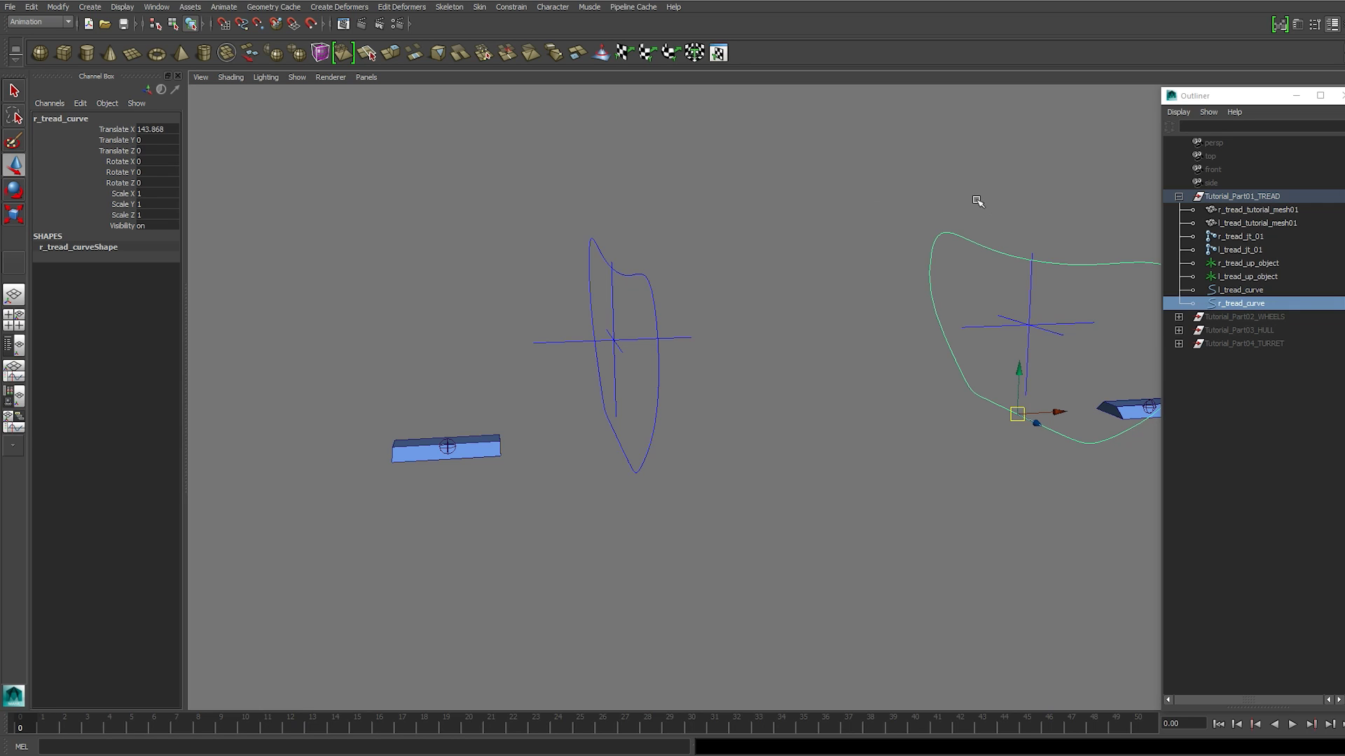
left_click(735, 224)
Examine both tread curves from several angles and inspect the shape of l_tread_tutorial_mesh01 up close
left_click_drag(729, 249, 741, 255, "alt")
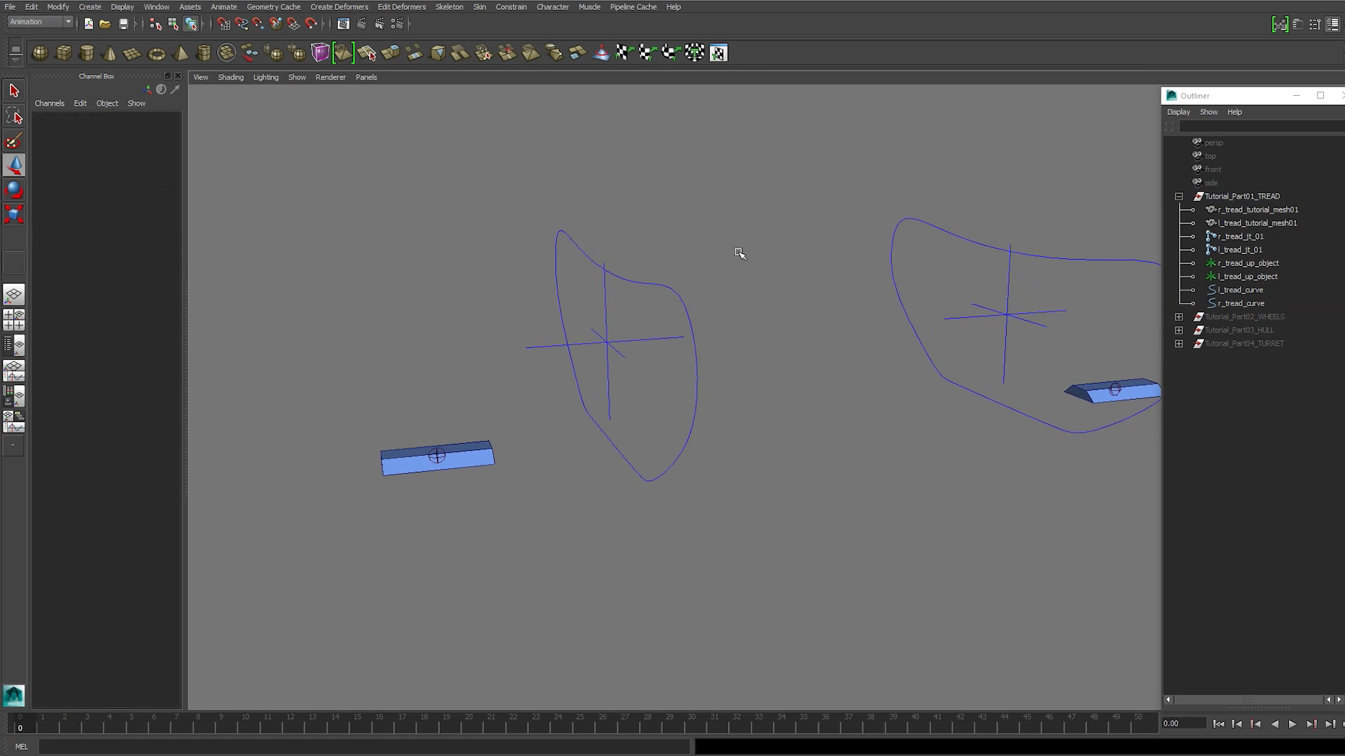
scroll(739, 254, "down", 3)
middle_click_drag(726, 246, 696, 218, "alt")
left_click_drag(696, 217, 715, 239, "alt")
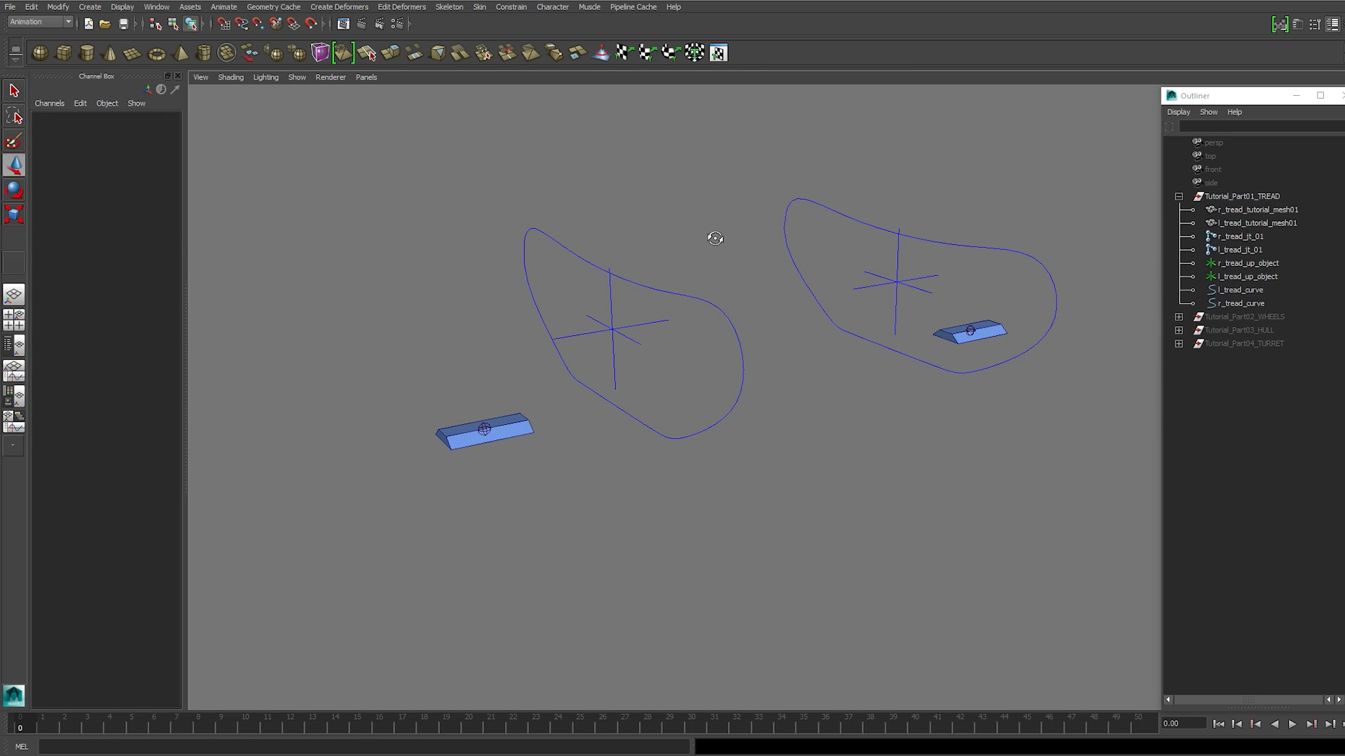
left_click_drag(750, 369, 821, 327, "alt")
left_click_drag(813, 406, 757, 423, "alt")
left_click(627, 483)
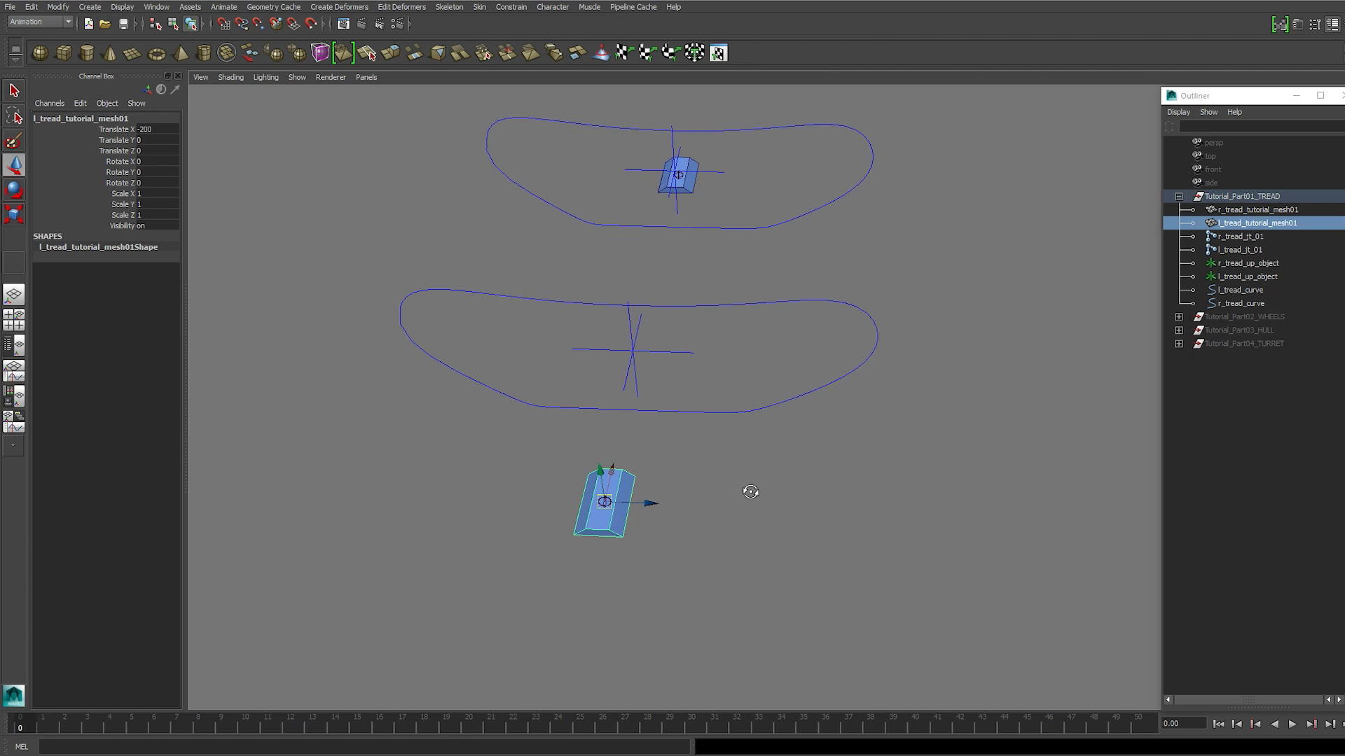
left_click_drag(747, 490, 696, 472, "alt")
scroll(695, 472, "up", 3)
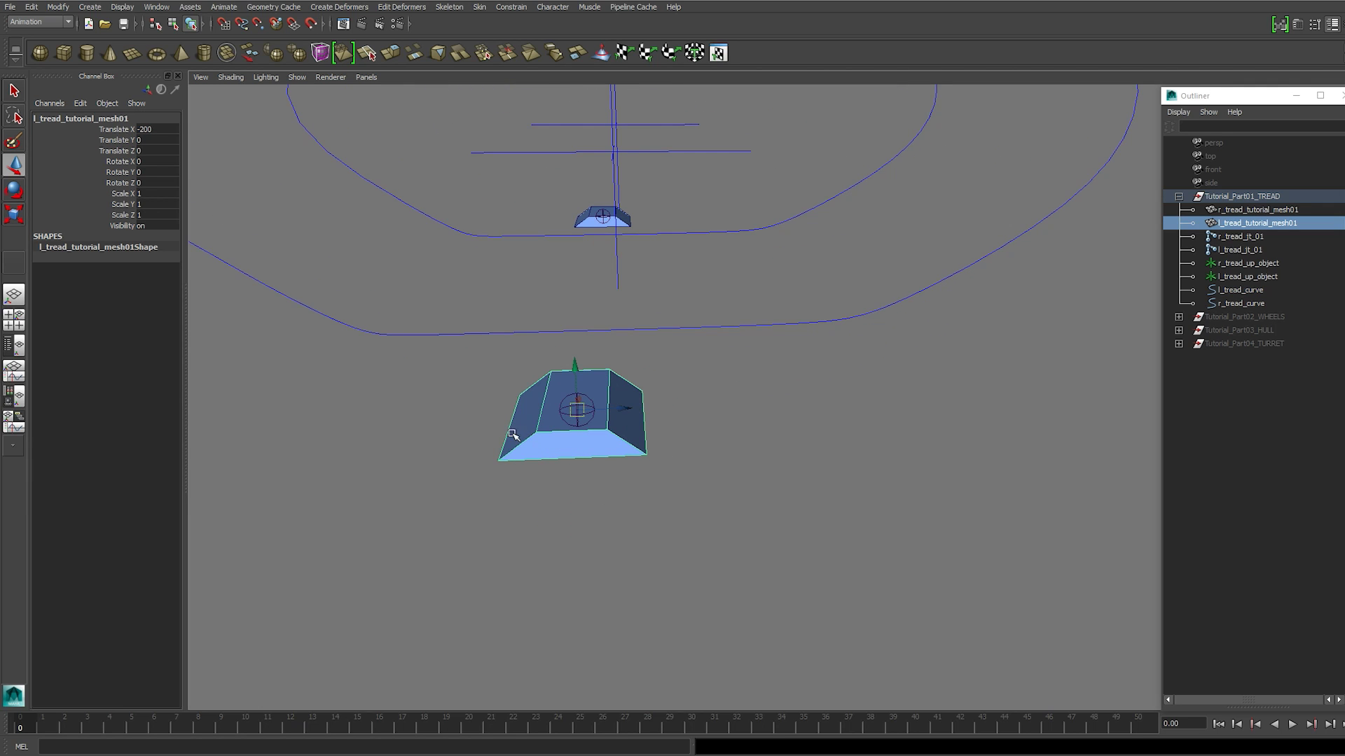
left_click_drag(683, 405, 568, 361, "alt")
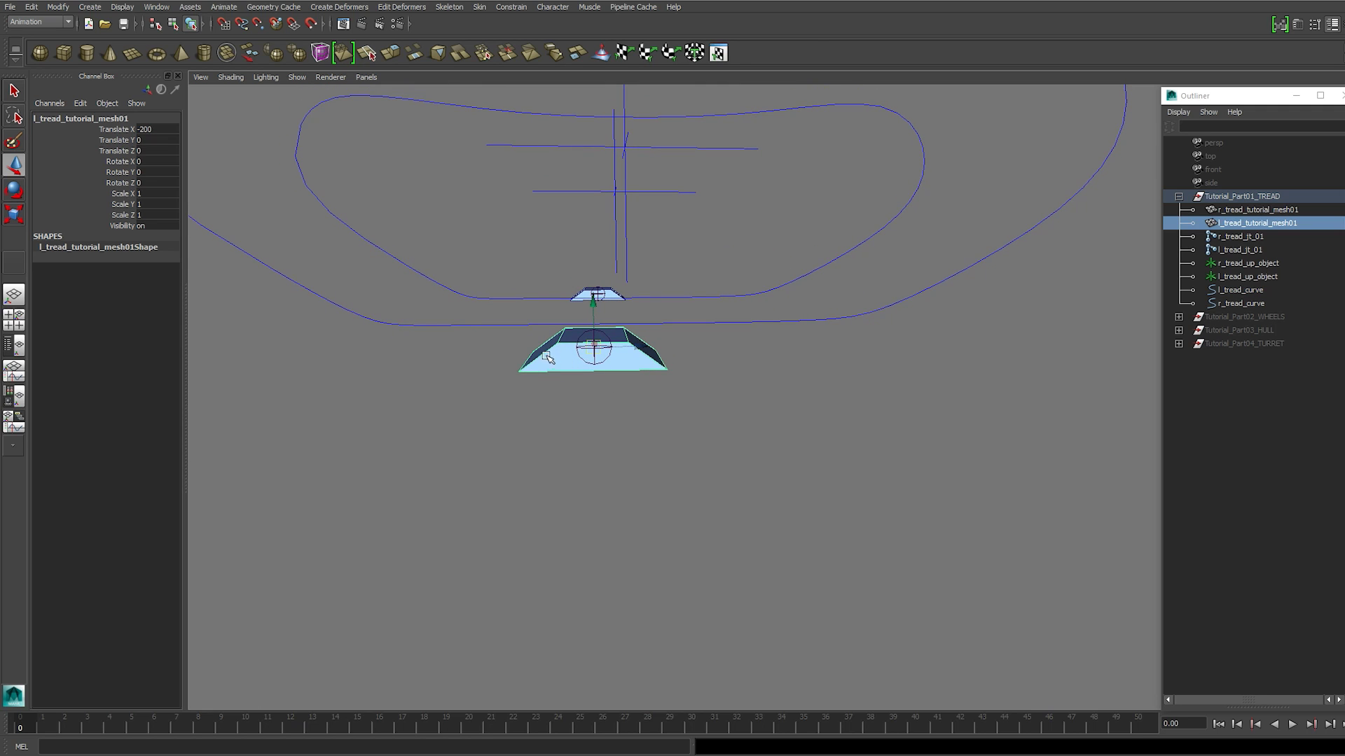
Examine the left tread joint l_tread_jt_01 inside its tread mesh from different angles, and clear the selection
left_click(727, 436)
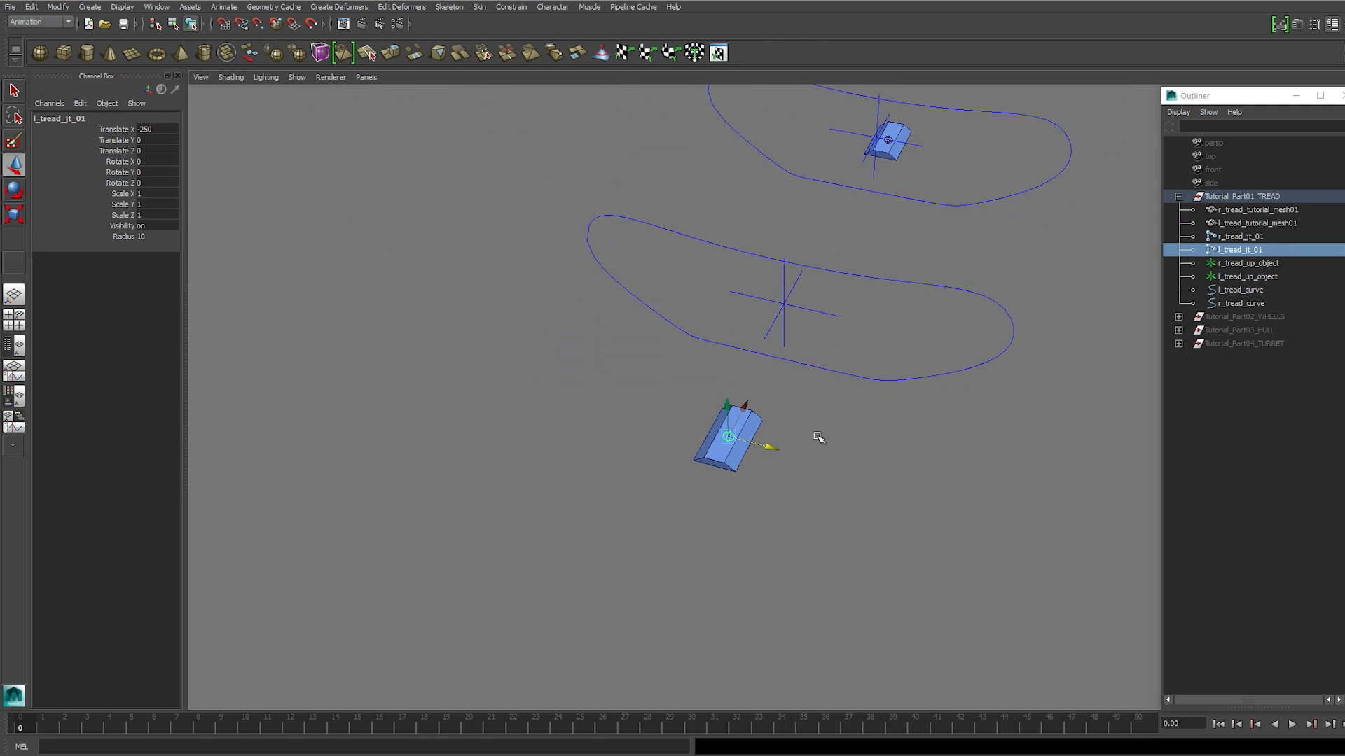
left_click(816, 437)
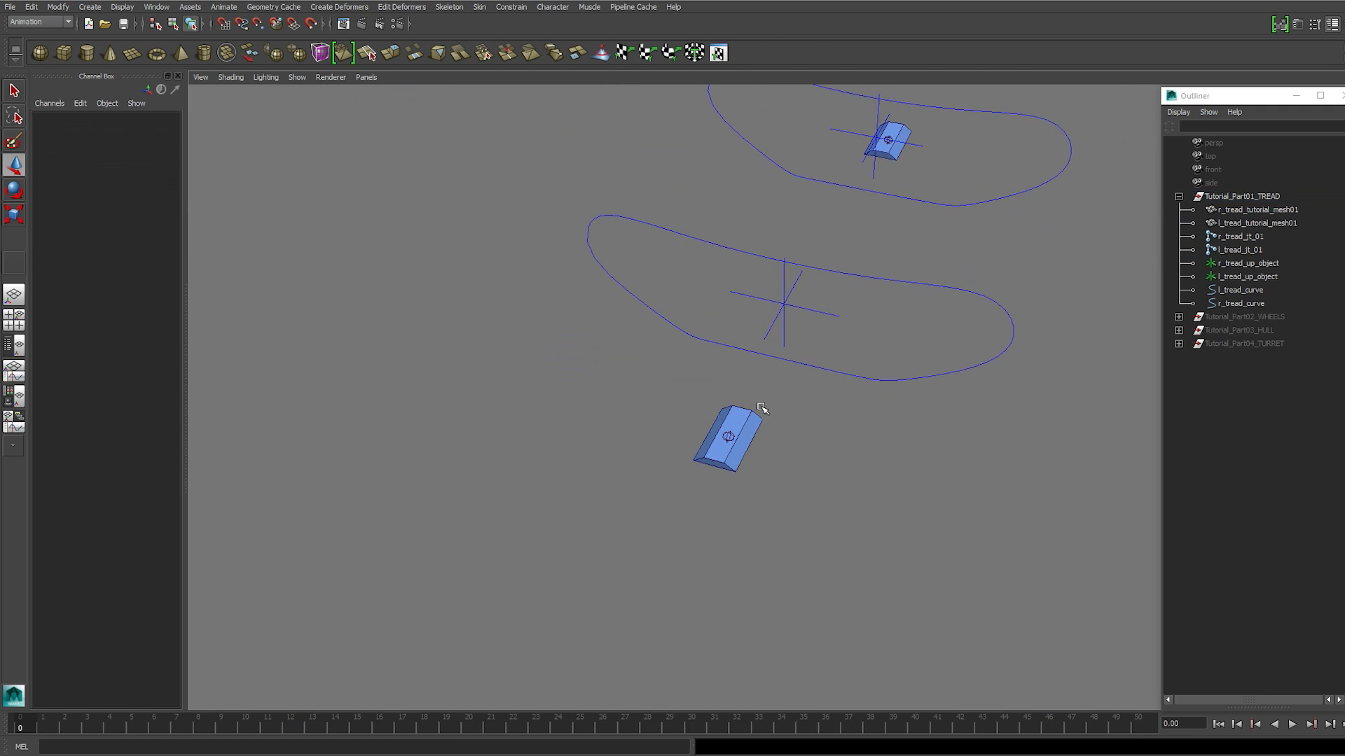
left_click_drag(842, 422, 722, 437, "alt")
left_click(721, 425)
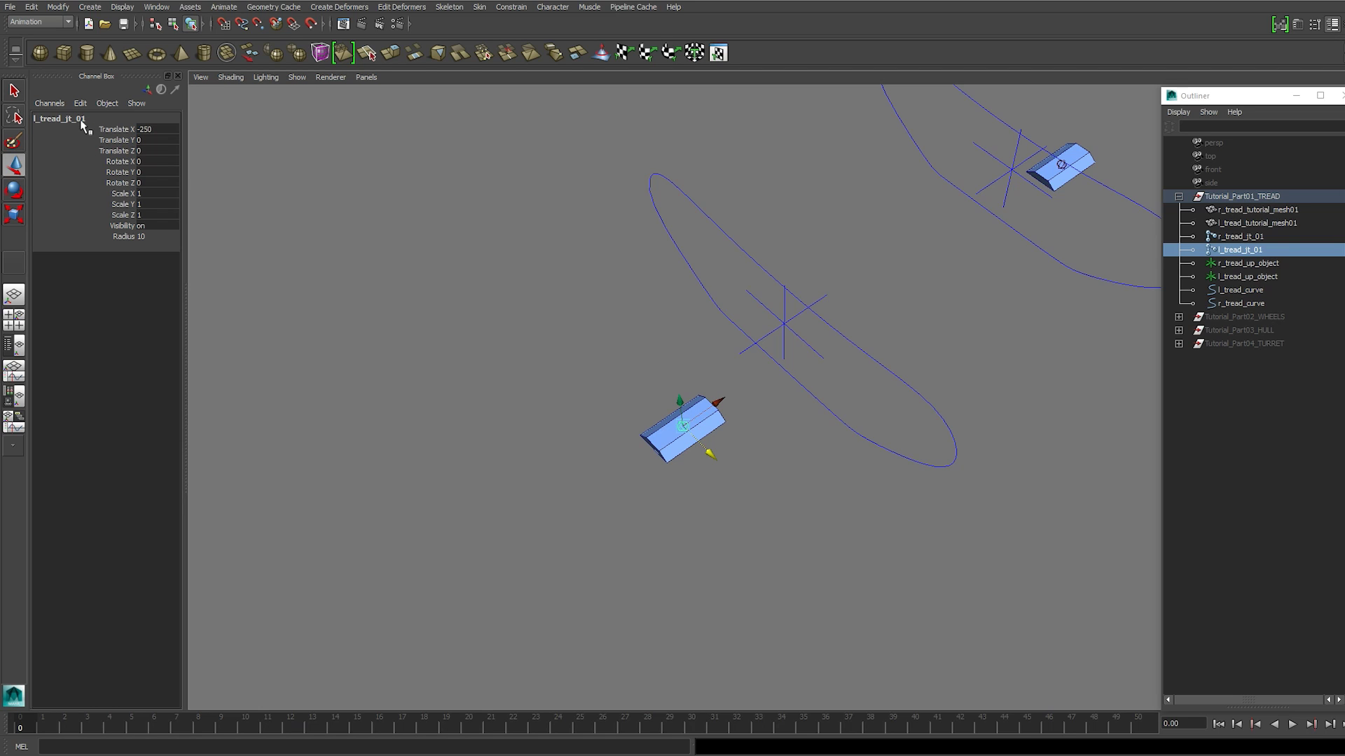
left_click(639, 454)
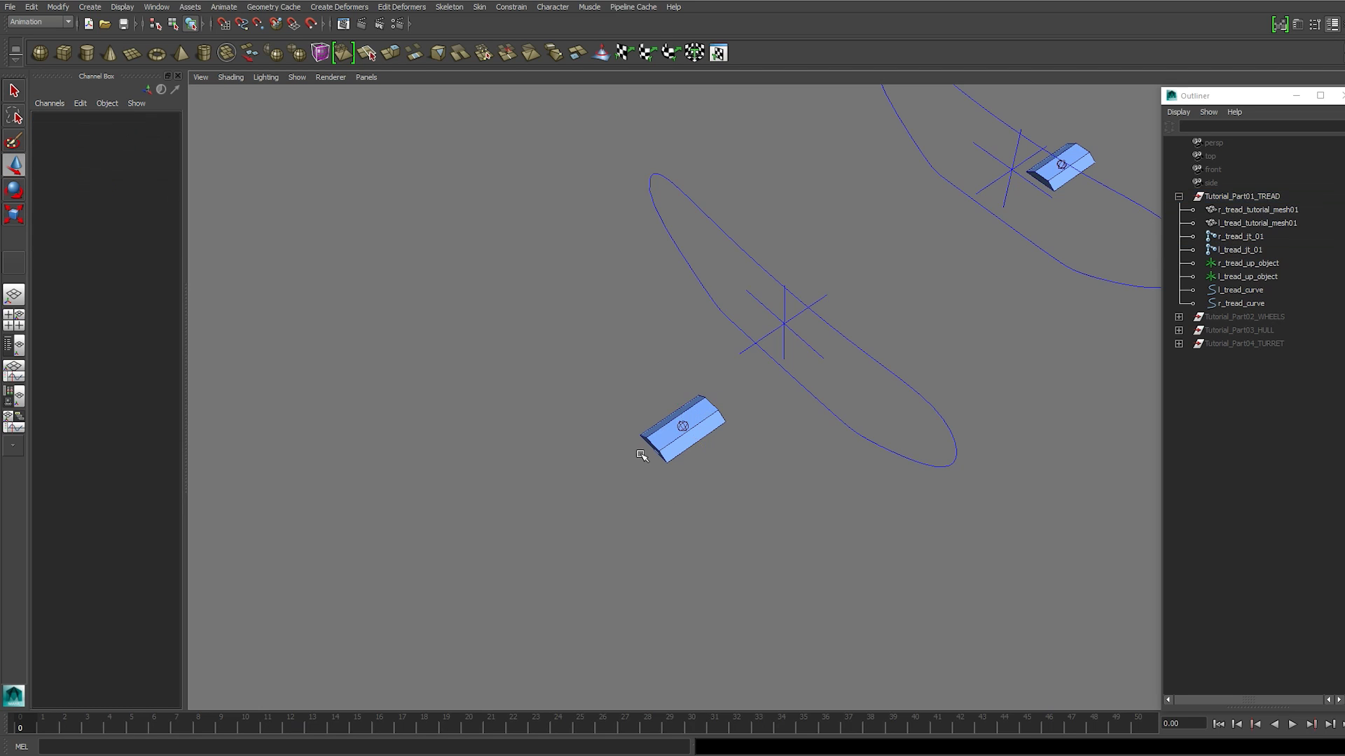
left_click(659, 443)
left_click(584, 388)
Examine r_tread_tutorial_mesh01 and r_tread_jt_01 on the opposite side by selecting each one in turn
scroll(757, 406, "down", 3)
middle_click_drag(871, 375, 696, 429, "alt")
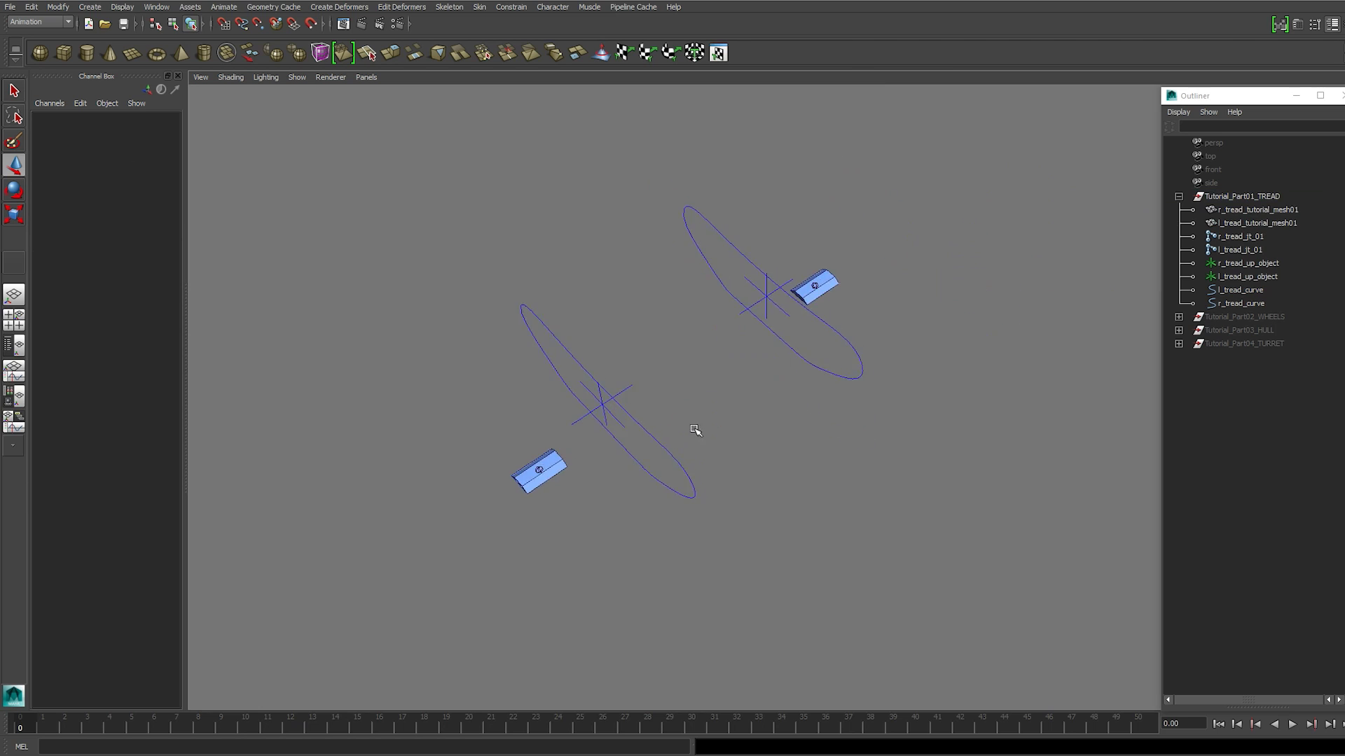
left_click_drag(696, 430, 610, 381, "alt")
left_click(887, 337)
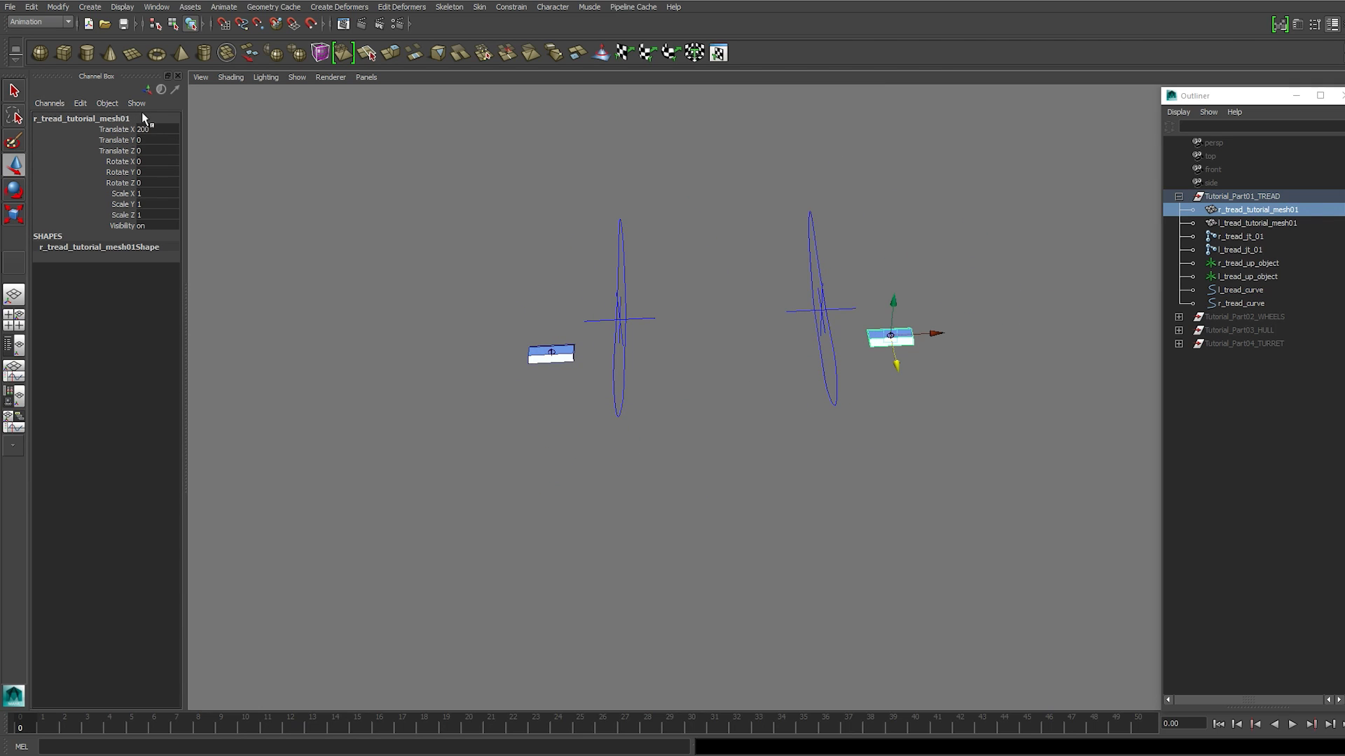
left_click(979, 318)
left_click(890, 335)
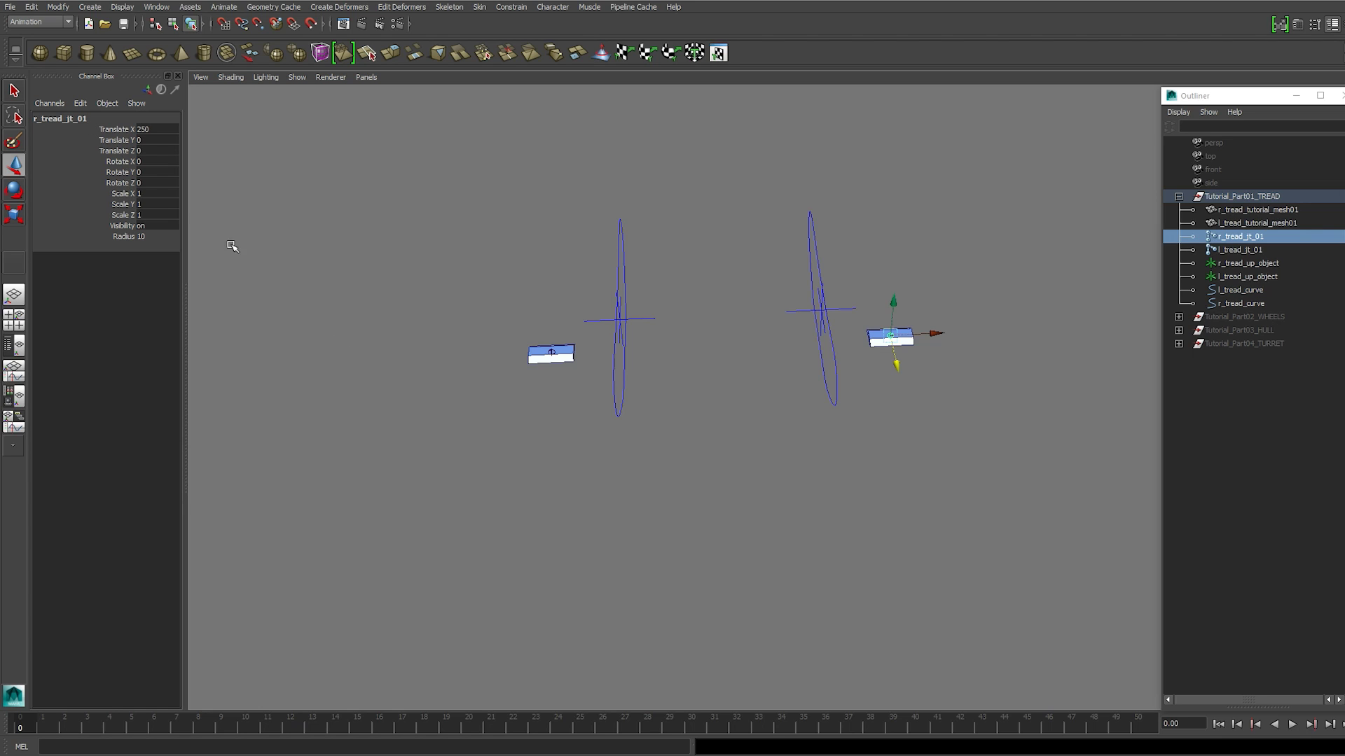
Duplicate both tread meshes and both tread joints once using Duplicate Special with smart transform, copy geometry and parent grouping
left_click_drag(431, 442, 633, 496, "alt")
key("q")
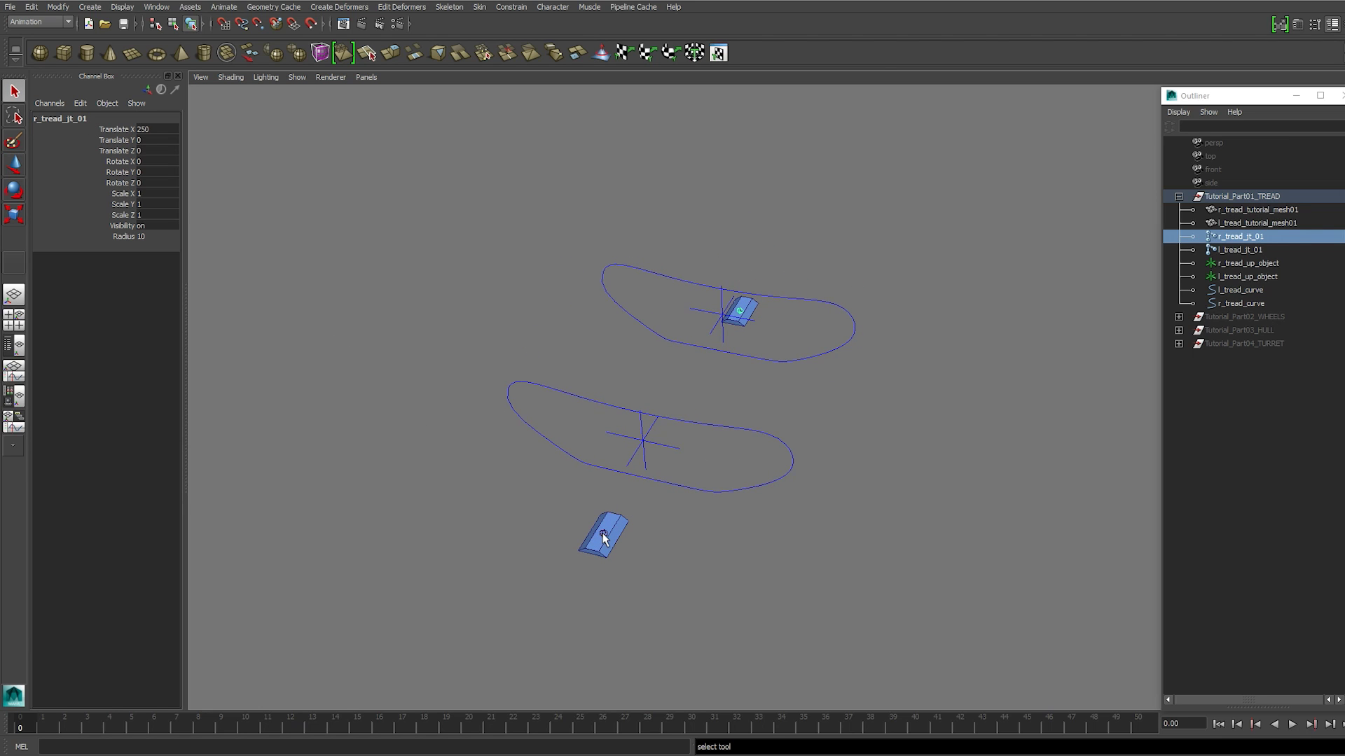
left_click(604, 533)
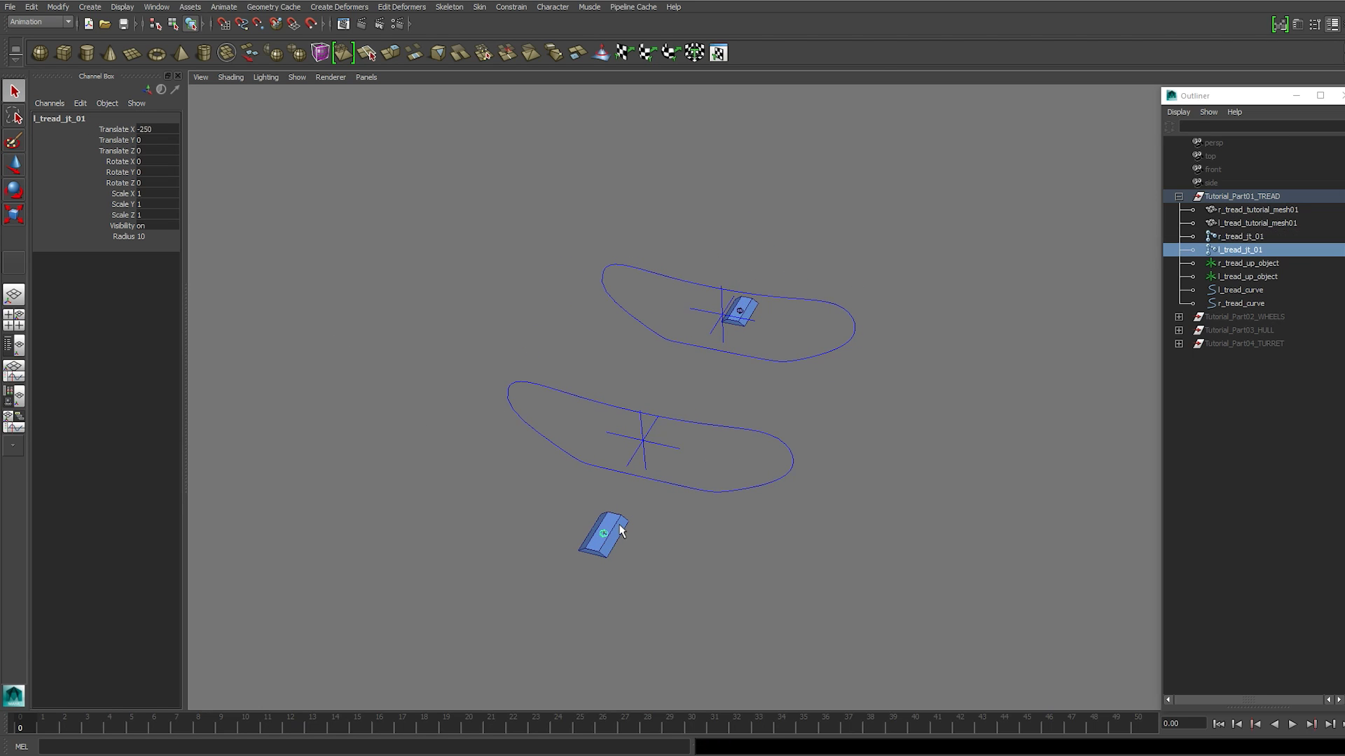
left_click(619, 528, "shift")
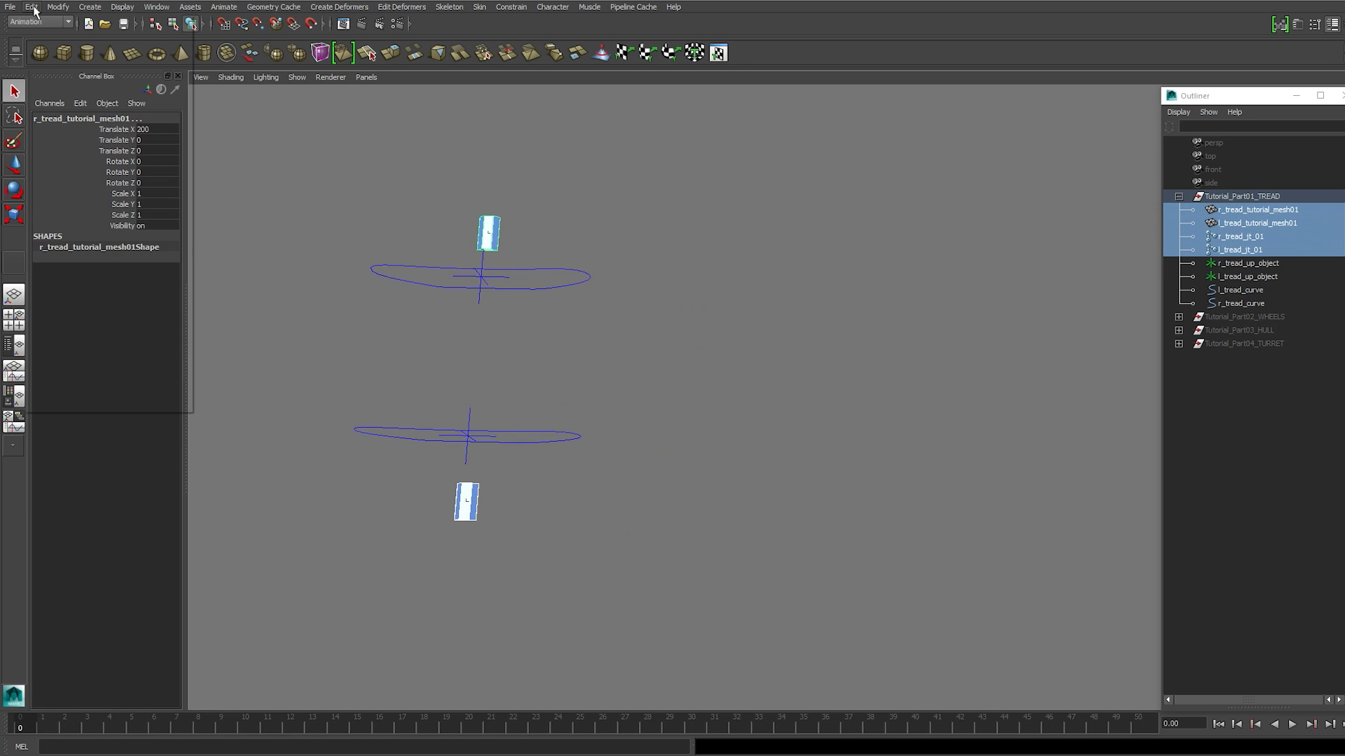
left_click(32, 7)
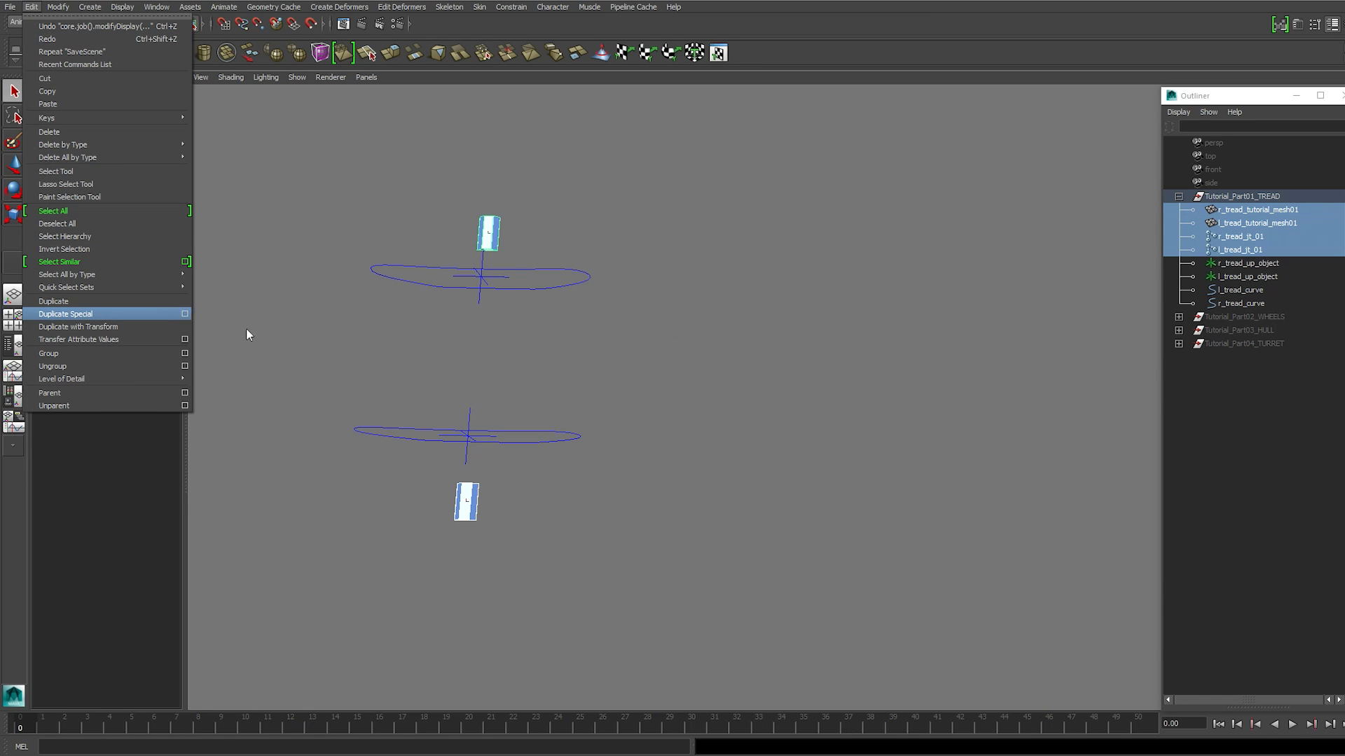
left_click(185, 314)
left_click_drag(1075, 345, 835, 419)
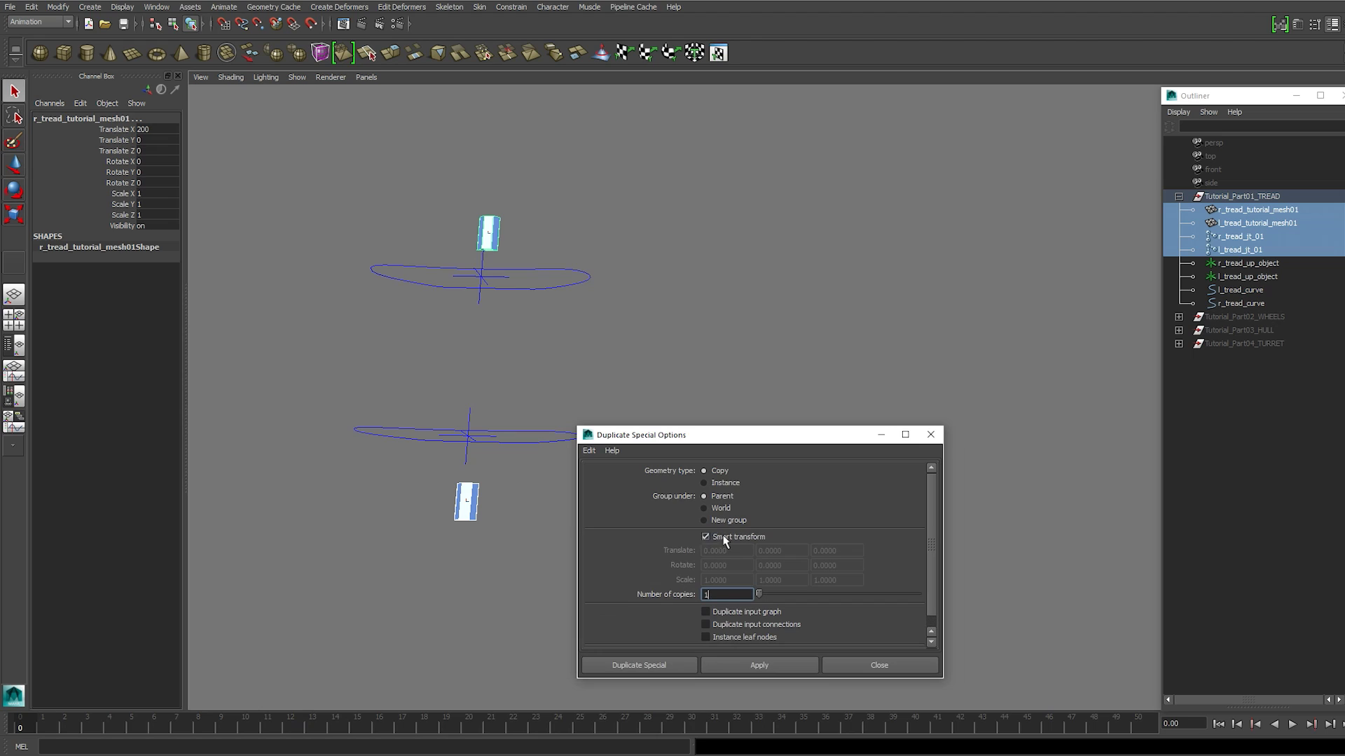
left_click(775, 664)
left_click_drag(773, 436, 933, 483)
Move the duplicated tread meshes and joints about 62.1 units along Z, away from the originals
middle_click_drag(715, 367, 710, 362, "alt")
key("w")
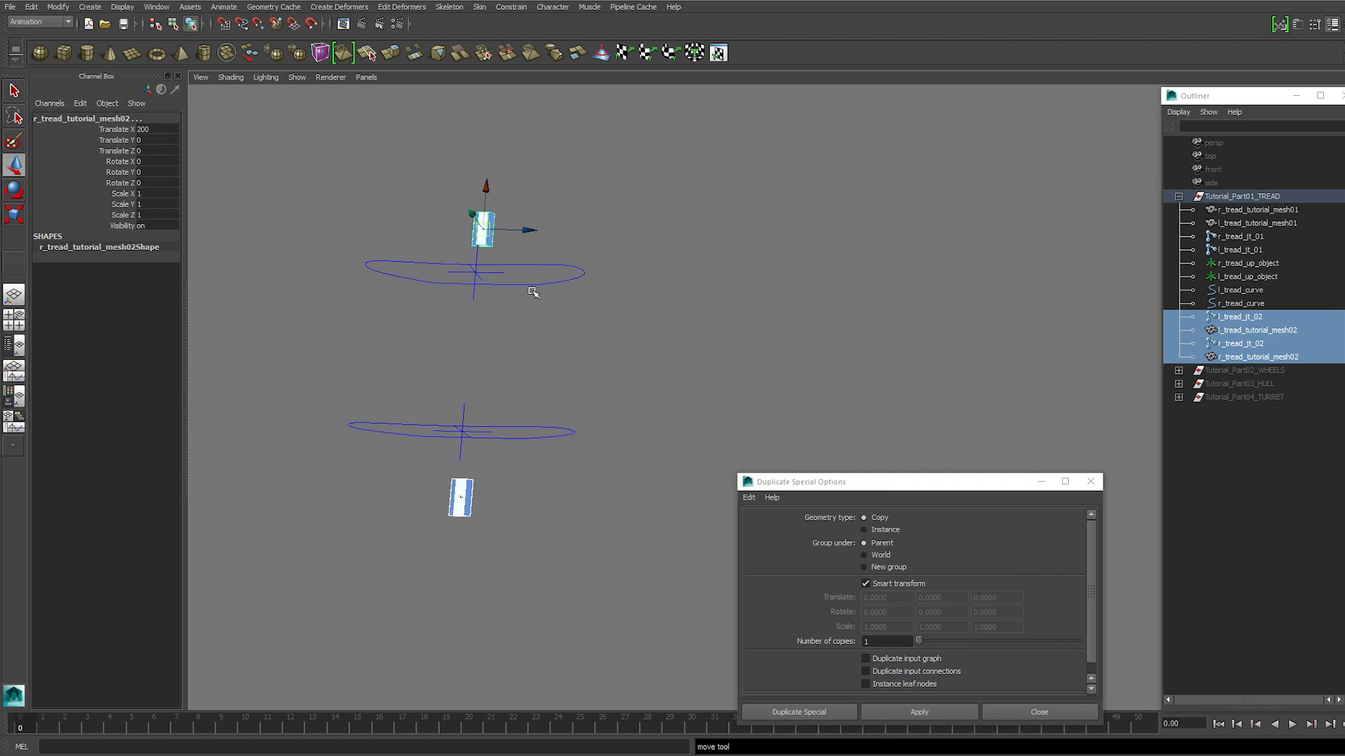
left_click_drag(531, 233, 564, 234)
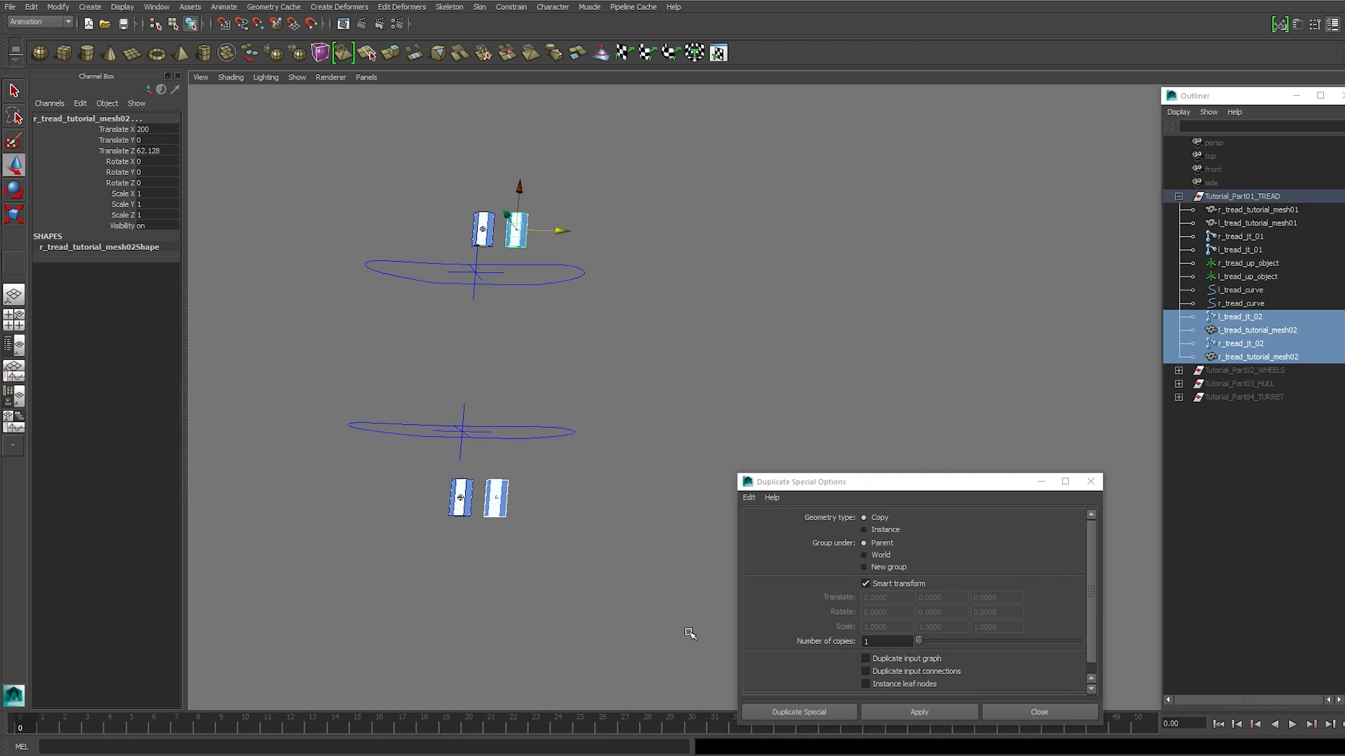
Repeat the smart-transform duplication until each side has 20 evenly spaced tread meshes and joints, and close the Duplicate Special options
left_click(919, 712)
left_click(922, 712)
left_click(923, 712)
left_click(923, 713)
left_click(923, 713)
left_click(923, 713)
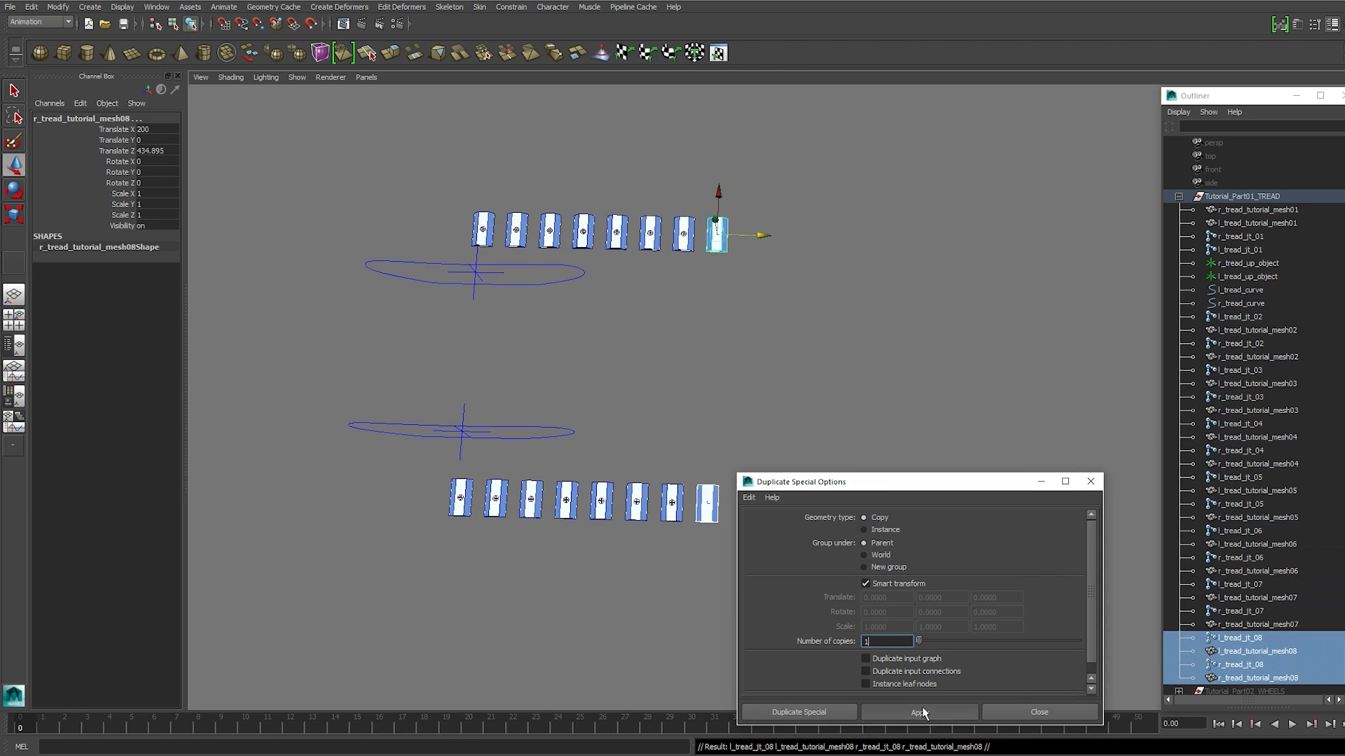
left_click(922, 712)
double_click(923, 712)
left_click(922, 712)
left_click(922, 712)
left_click(923, 712)
left_click(923, 713)
left_click(923, 712)
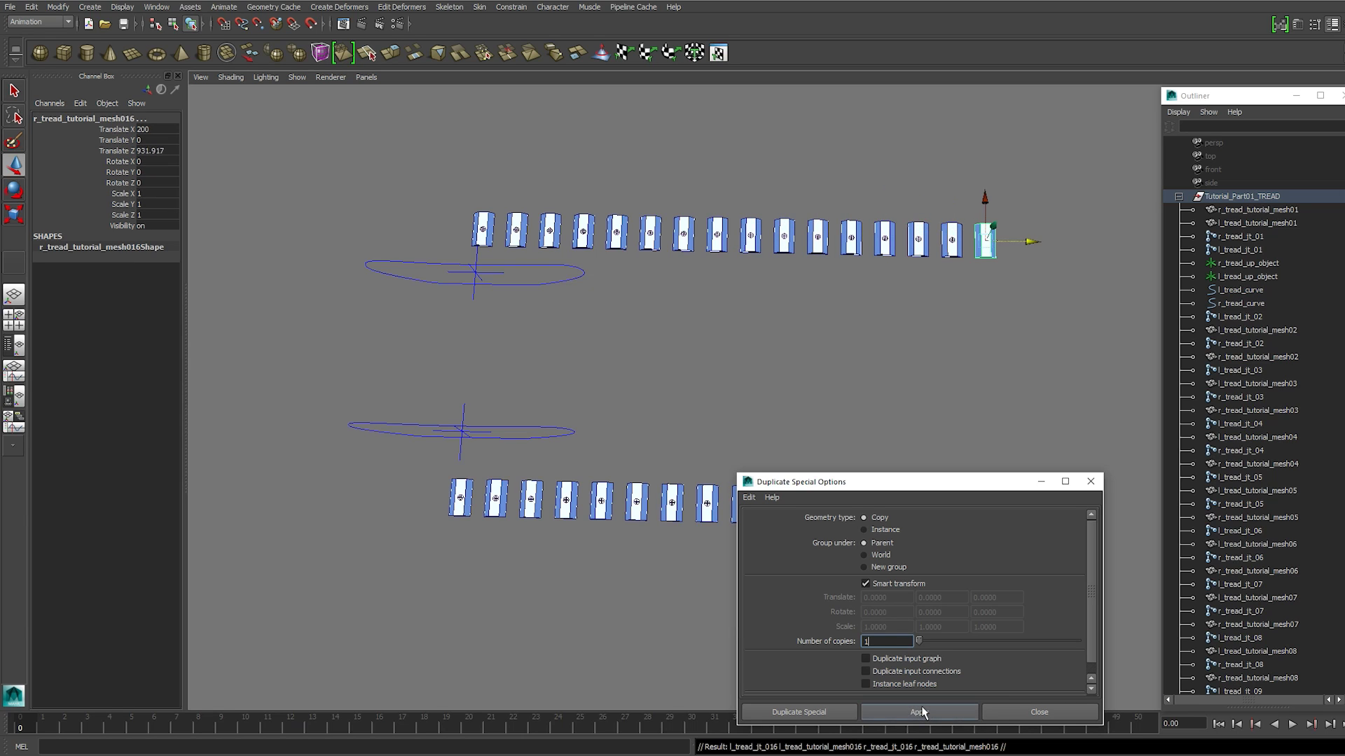
left_click(923, 712)
left_click(923, 712)
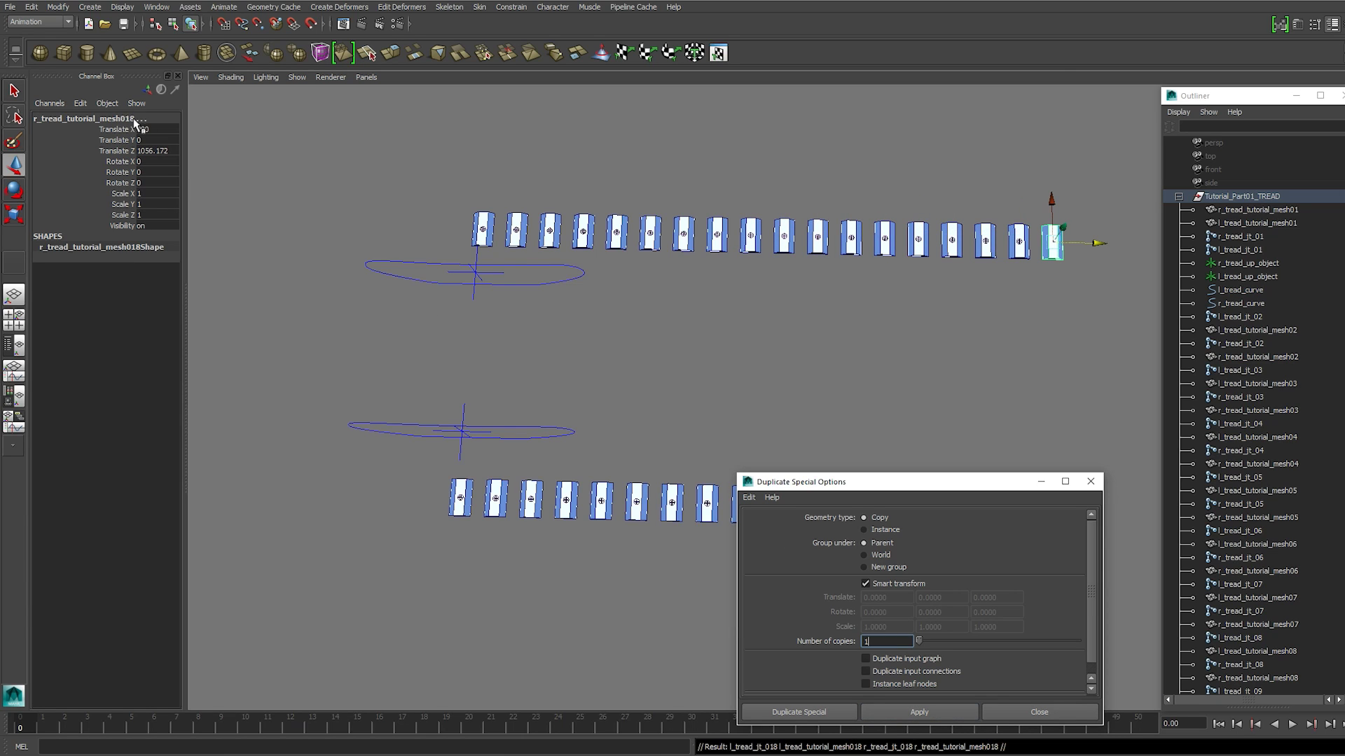
left_click(916, 711)
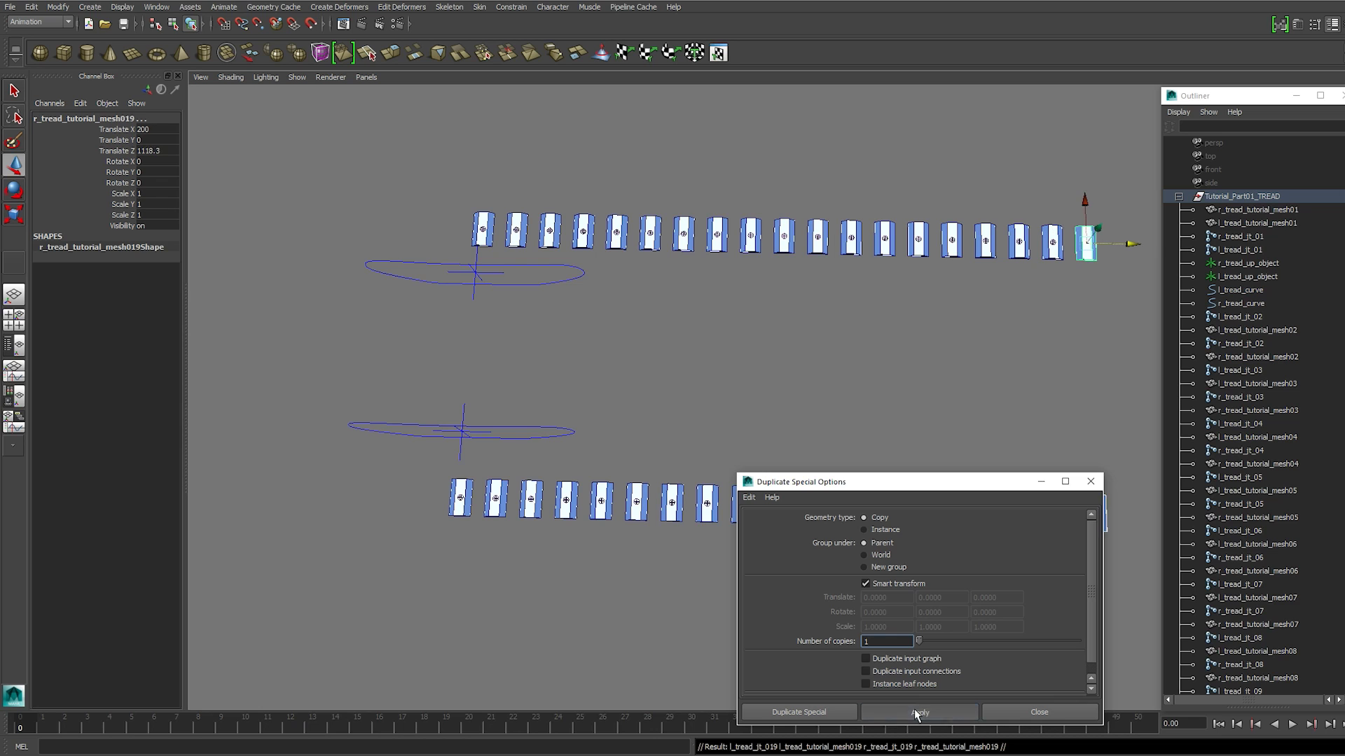
left_click(916, 712)
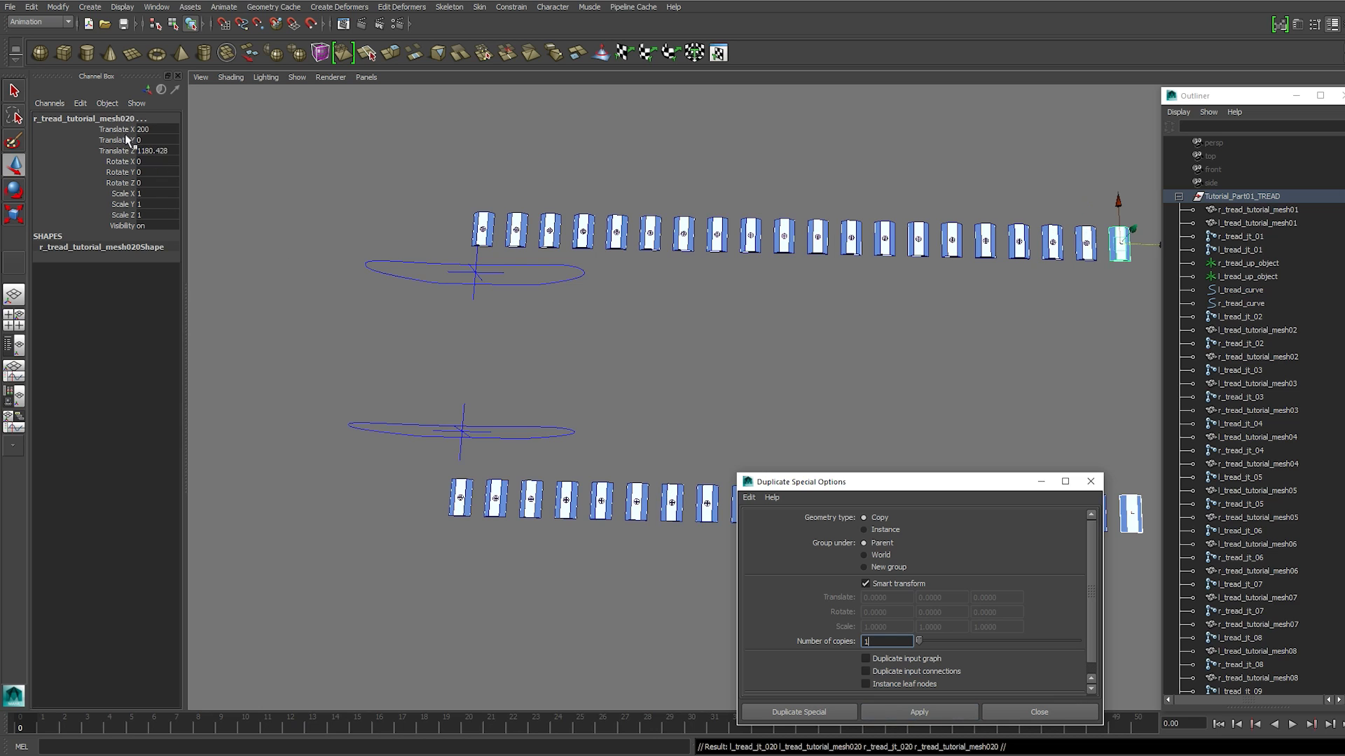
left_click(1094, 481)
Combine all left and right tread meshes, without their joints, into a single polygon mesh
left_click_drag(1024, 404, 787, 309, "alt")
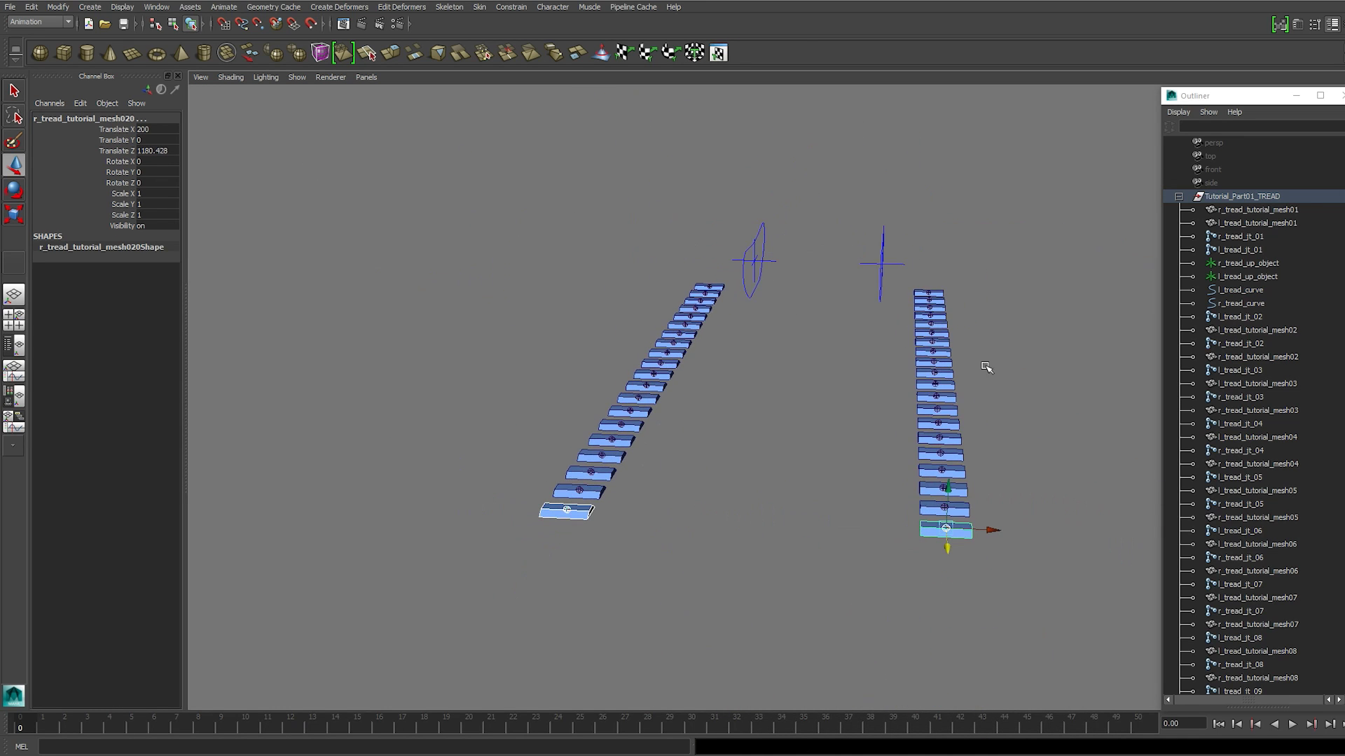
left_click_drag(986, 368, 920, 362, "alt")
left_click_drag(804, 393, 853, 403, "alt")
left_click_drag(604, 270, 590, 255, "alt")
left_click_drag(516, 313, 516, 305, "alt")
mouse_move(1344, 232)
left_mouse_down()
mouse_move(1344, 490)
mouse_move(1344, 227)
left_mouse_up()
left_click(541, 371)
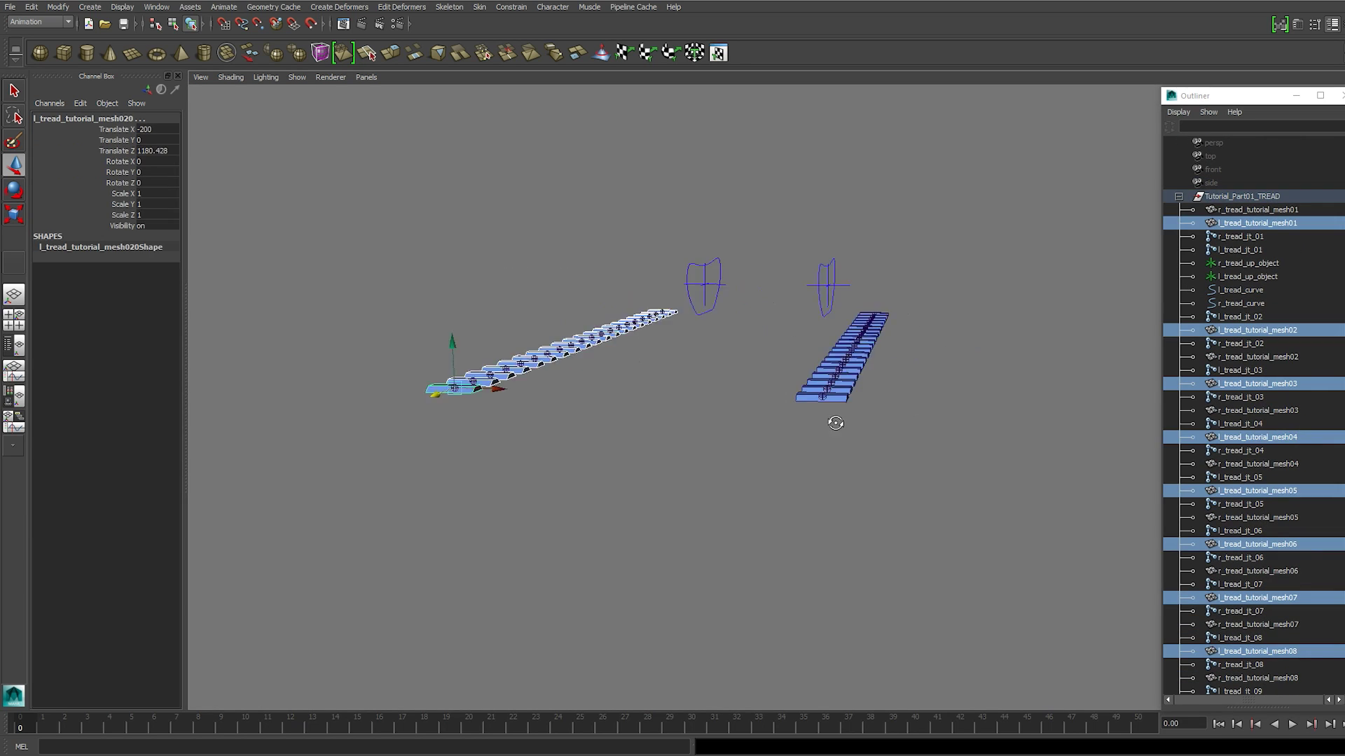
left_click_drag(834, 421, 845, 416, "alt")
left_click_drag(824, 319, 846, 389)
left_click_drag(634, 371, 690, 440, "alt")
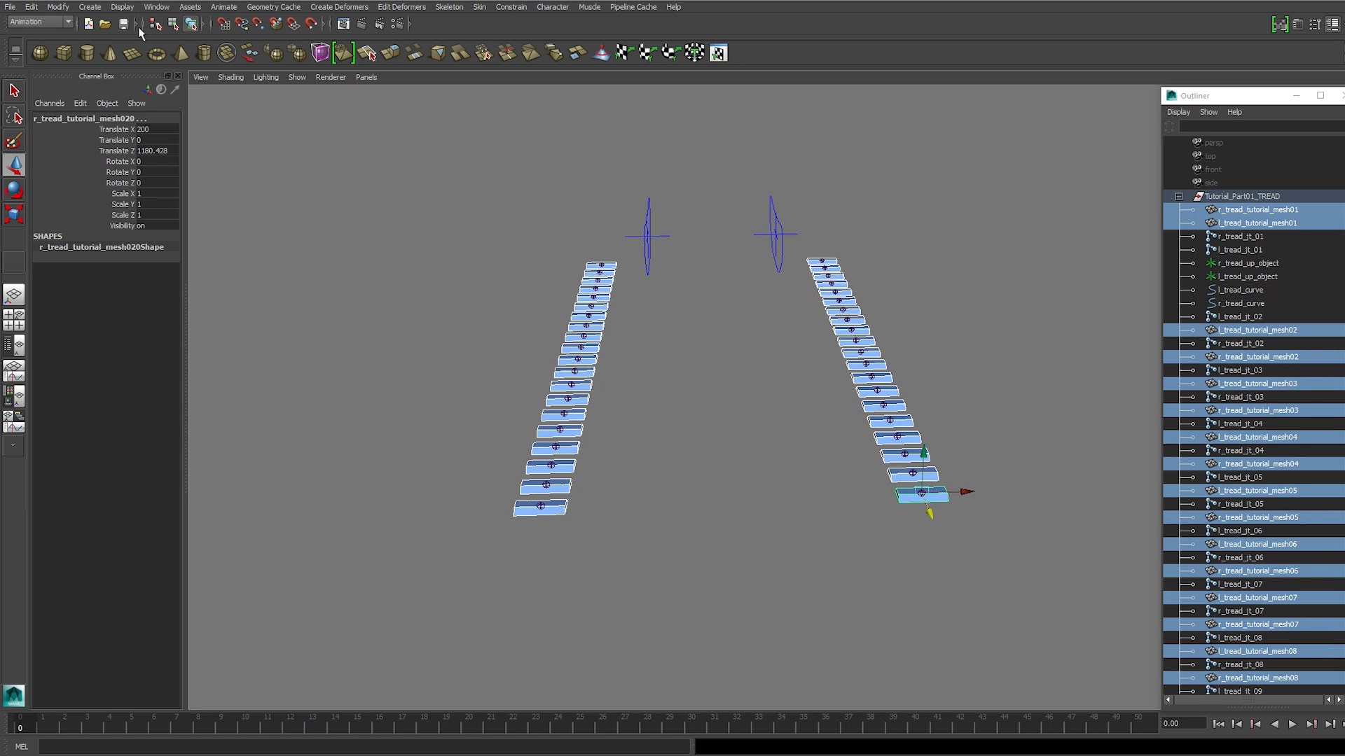
left_click(49, 22)
left_click(28, 42)
left_click(249, 7)
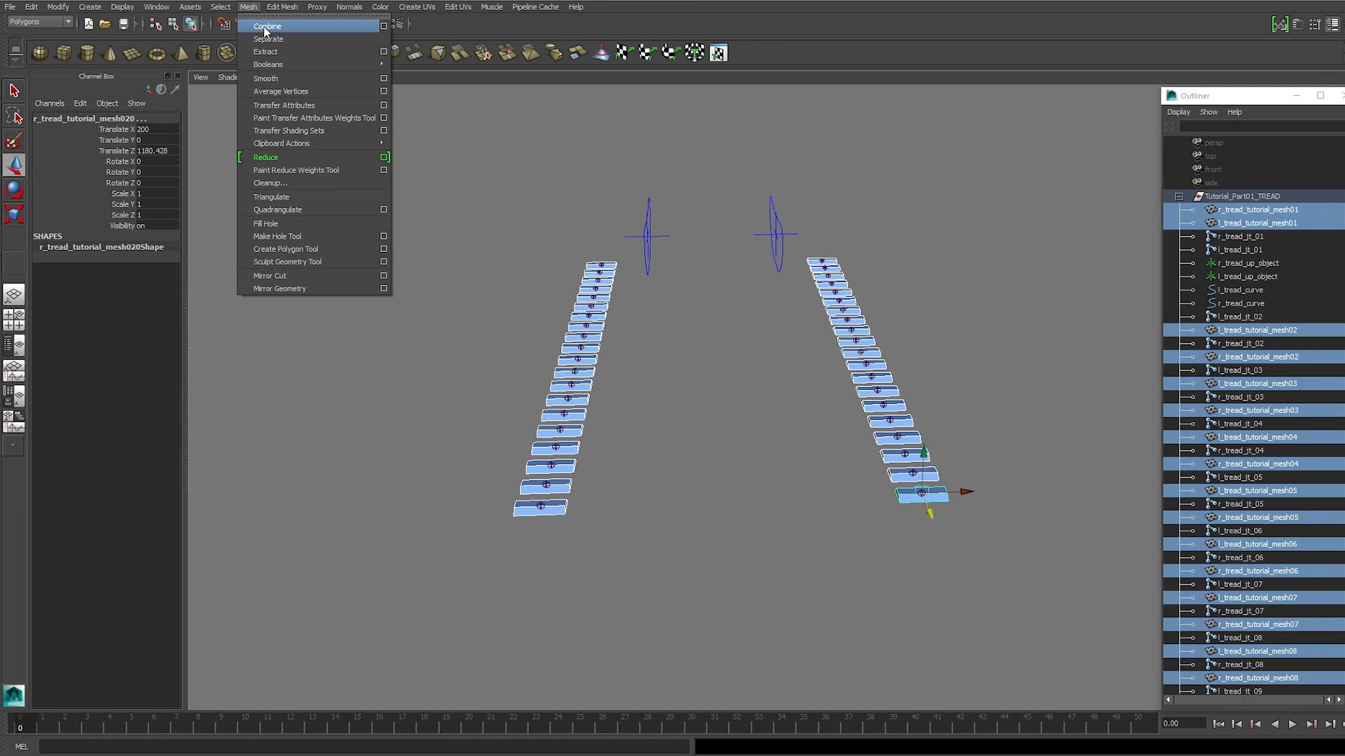
left_click(264, 27)
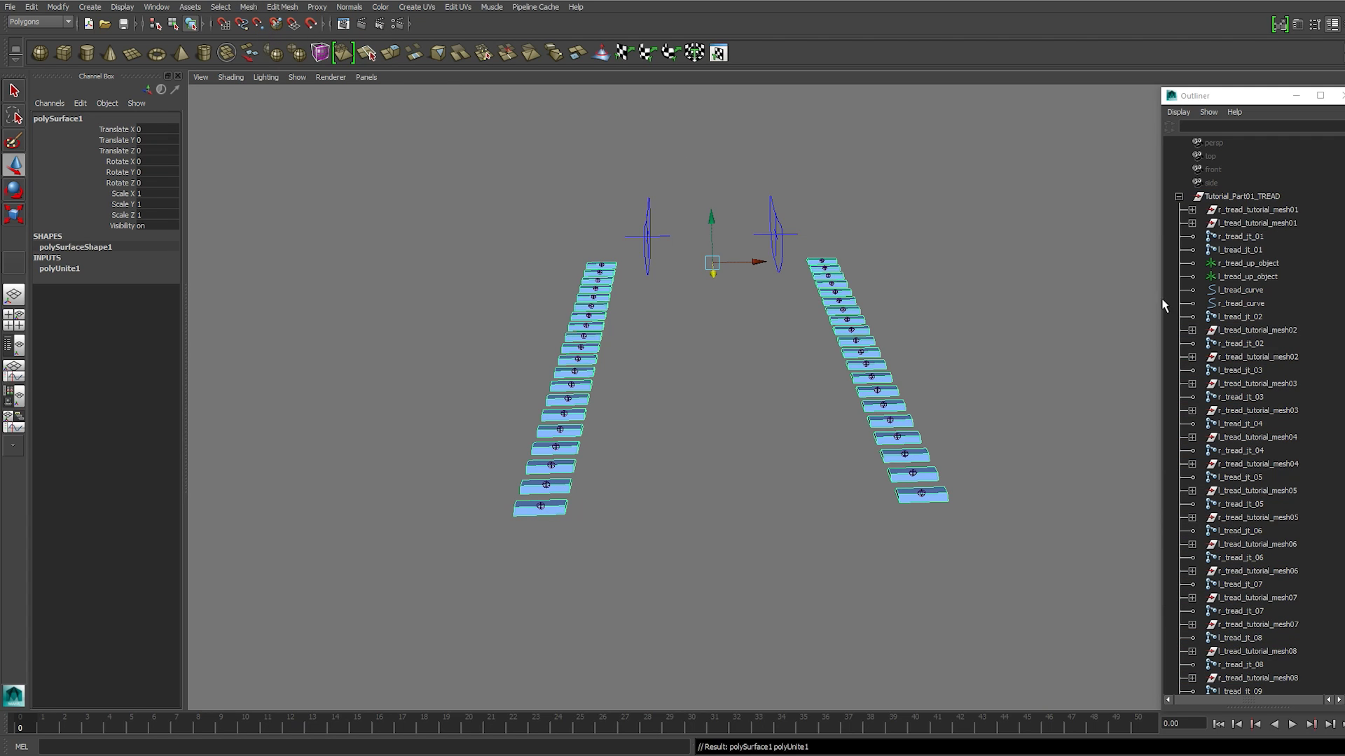
Examine the Outliner for the nodes left by the combine and for the contents of the hull and turret groups
scroll(1295, 465, "down", 12)
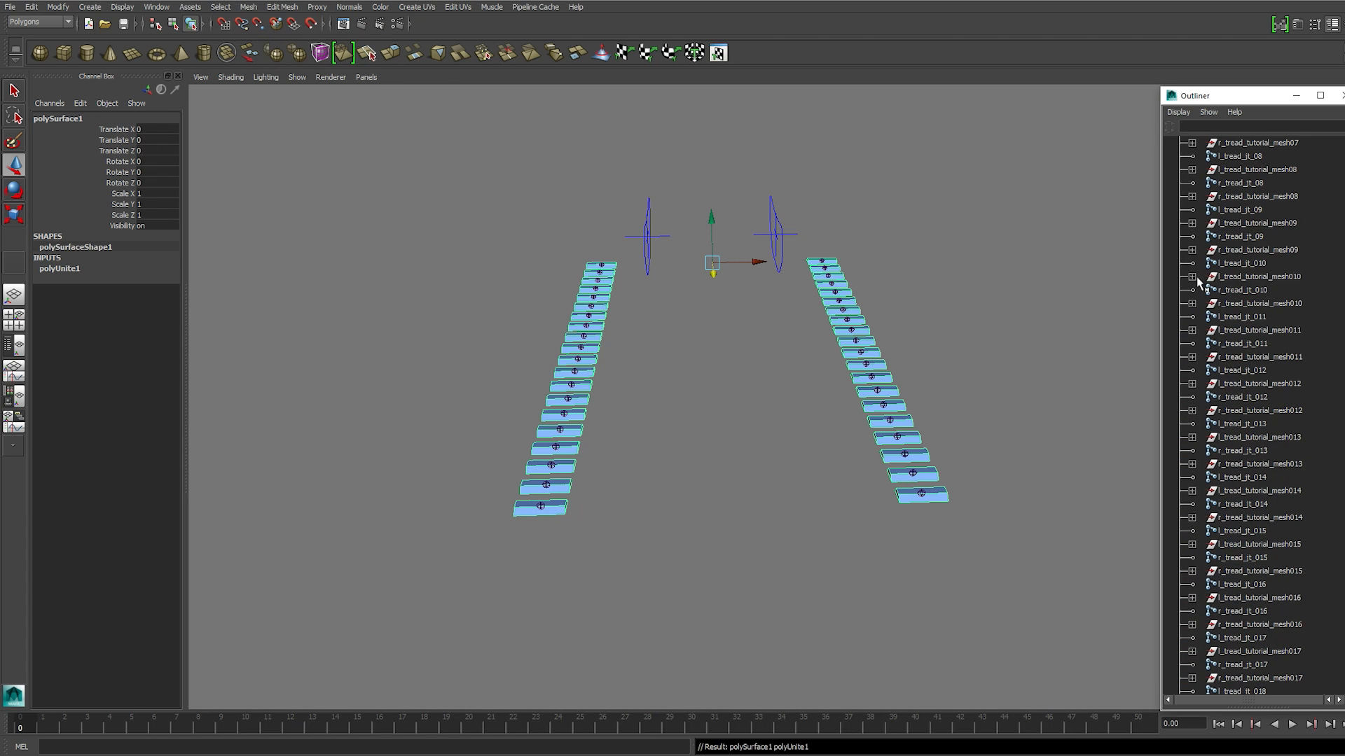
left_click(1192, 277)
left_click(1192, 316)
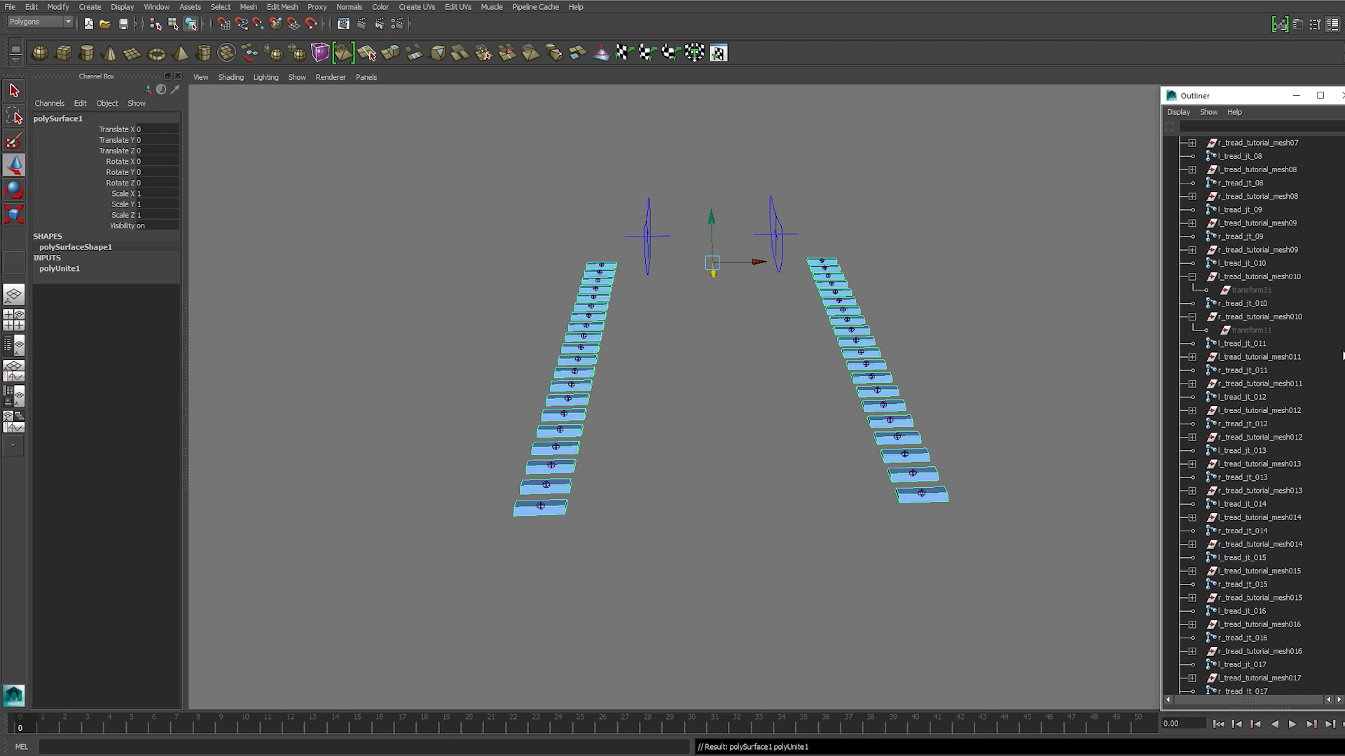
scroll(1301, 595, "down", 6)
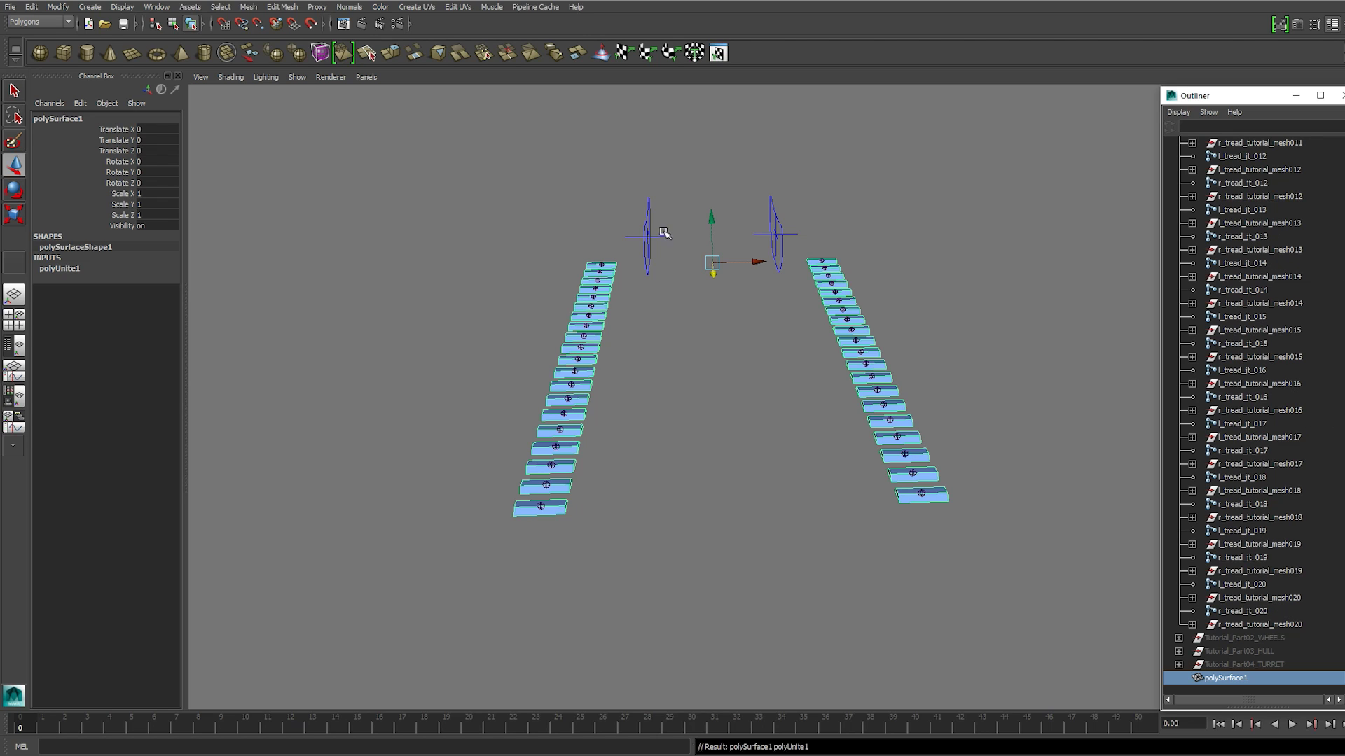
left_click(9, 8)
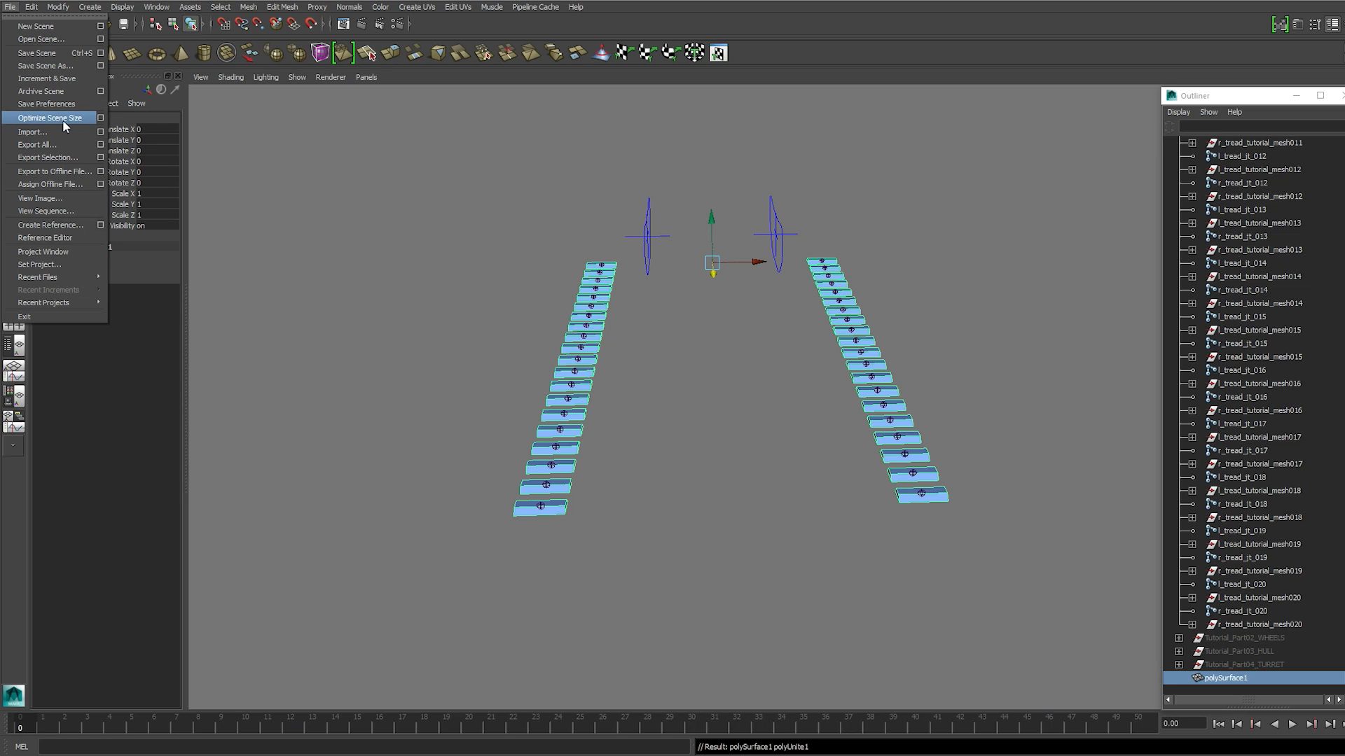
key("Escape")
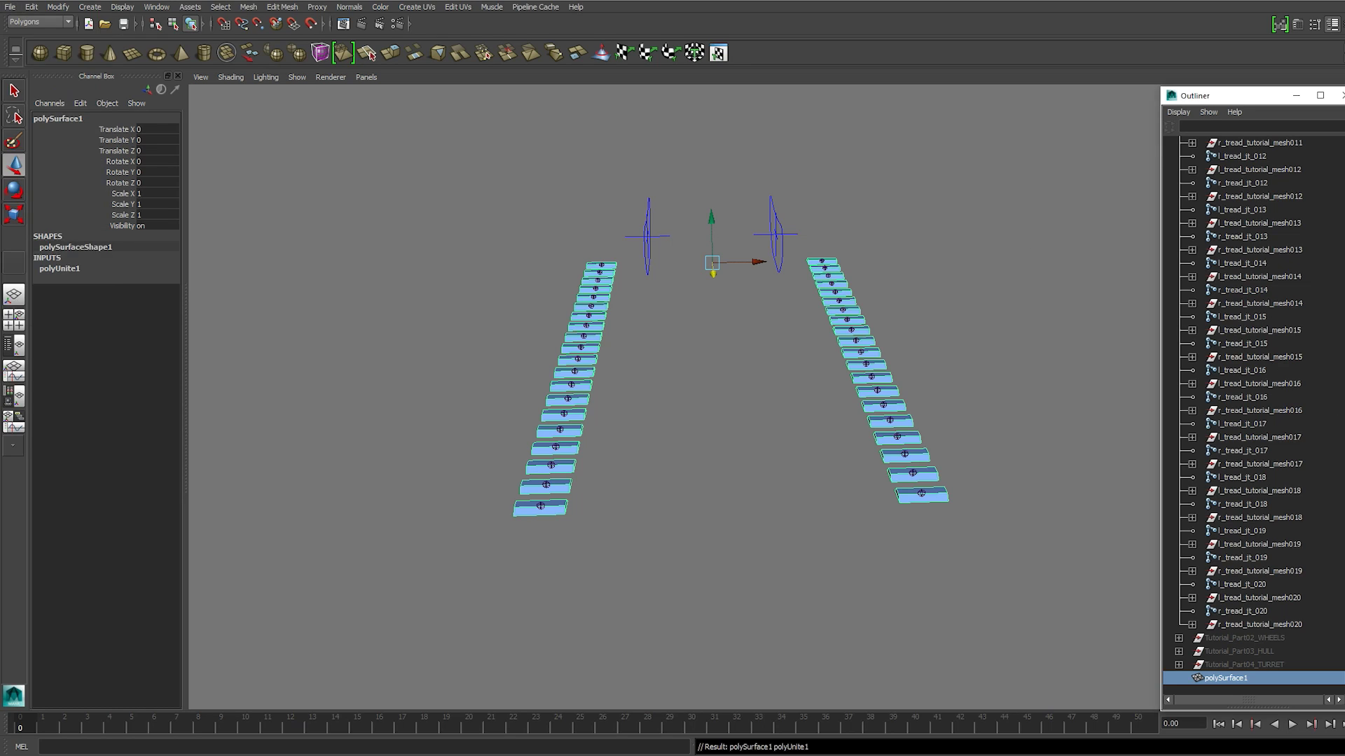
left_click(1237, 641)
left_click(1180, 652)
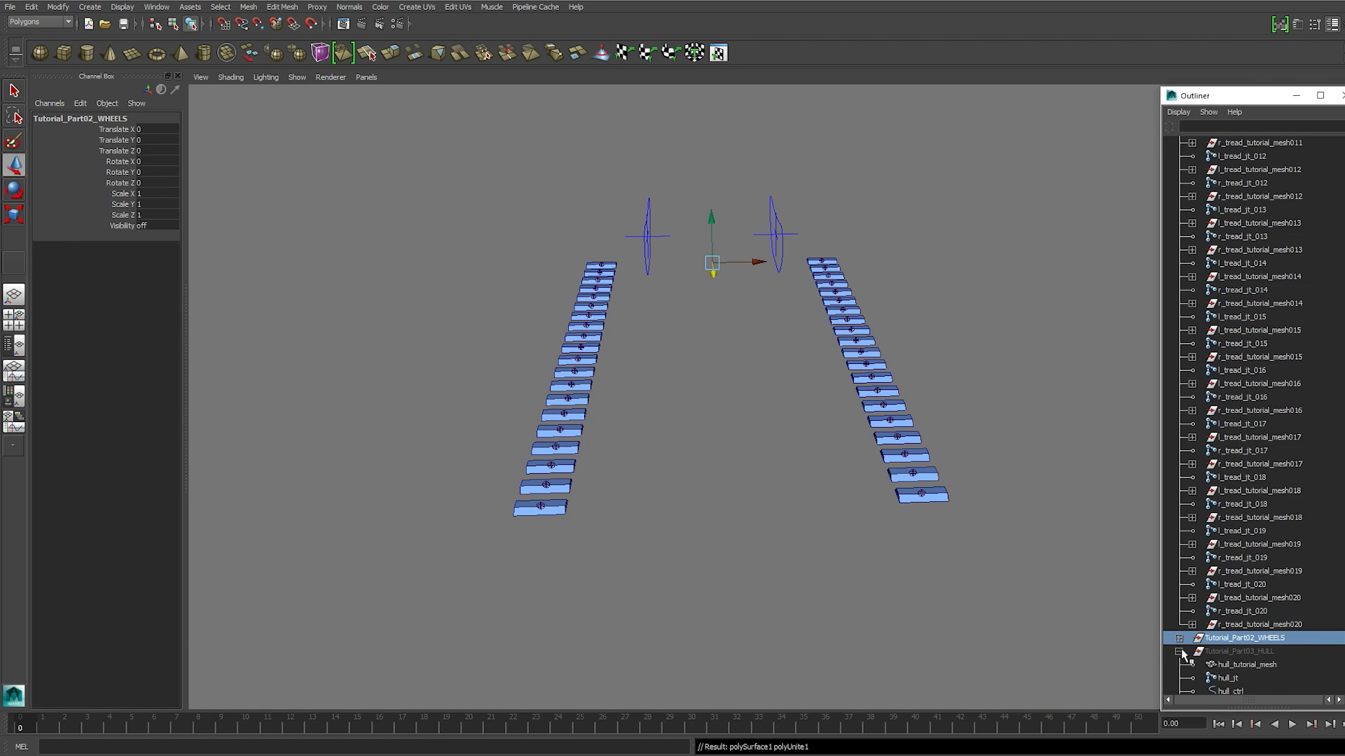
scroll(1258, 622, "down", 5)
left_click(1178, 665)
scroll(1243, 606, "down", 4)
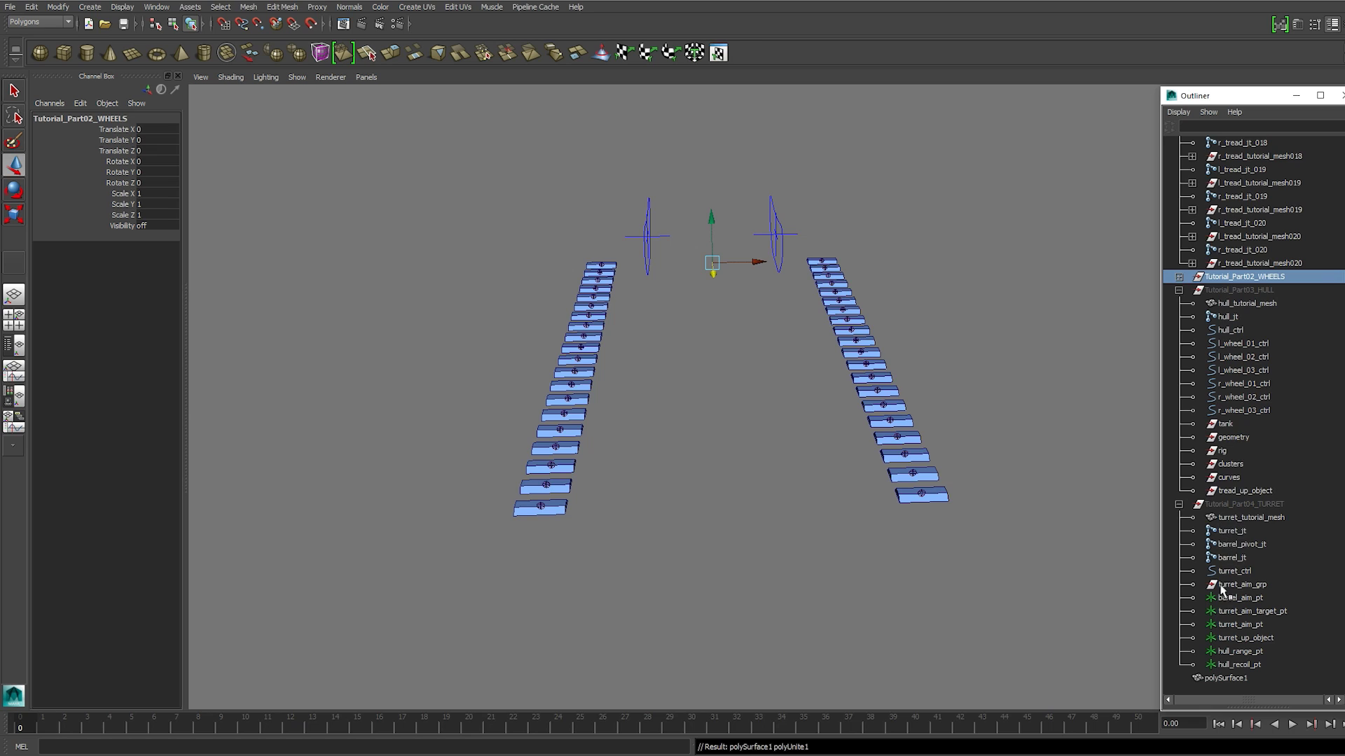
left_click(1179, 504)
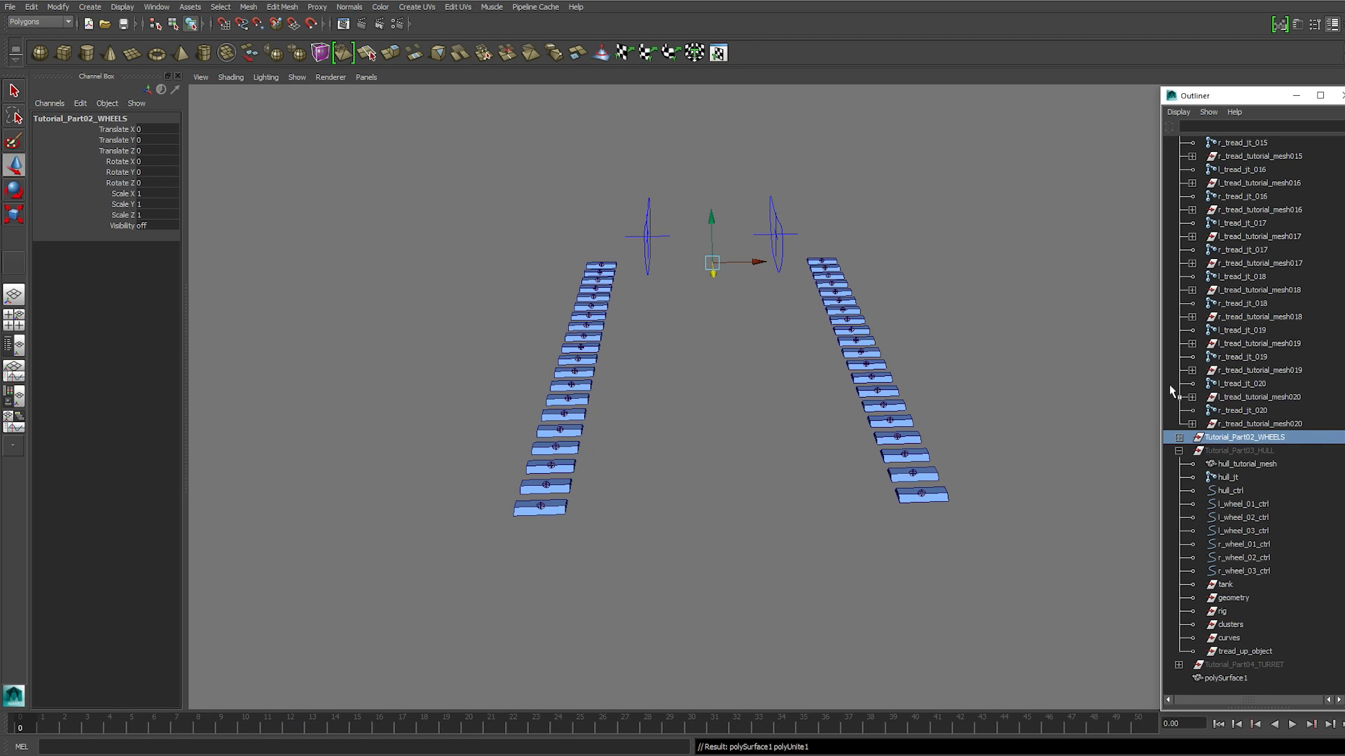
left_click(1179, 451)
Undo the combine so the left and right treads are separate meshes again
left_click(1004, 283)
key("ctrl+z")
key("ctrl+z")
key("ctrl+z")
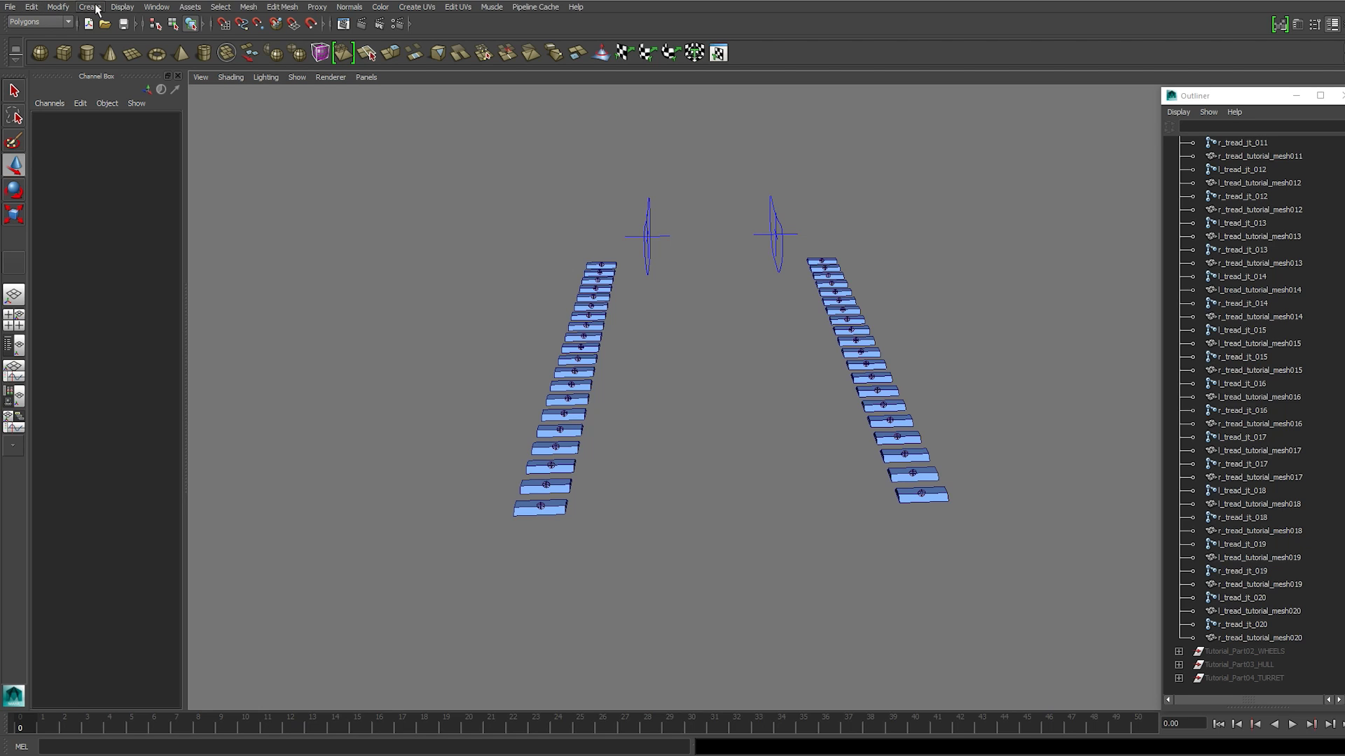
Create an empty group and rename it crap
left_click(91, 7)
left_click(175, 264)
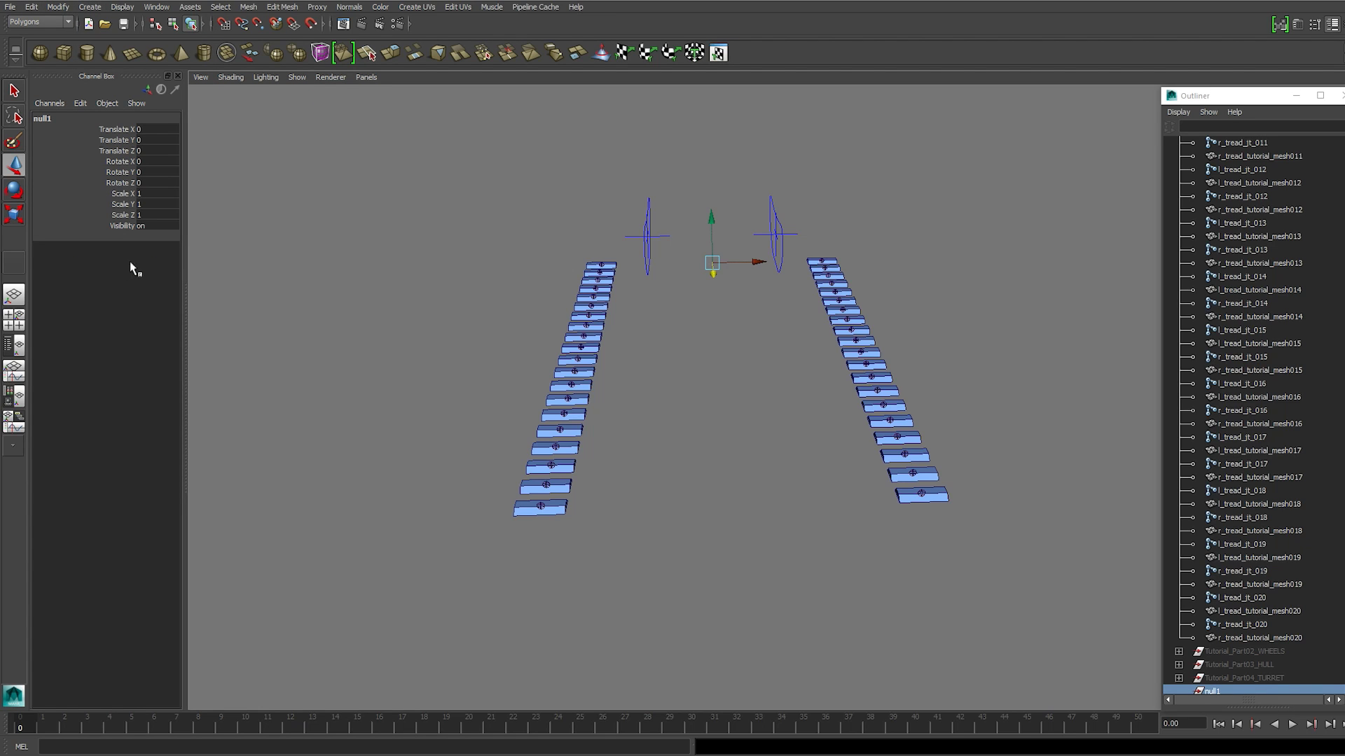
left_click_drag(480, 254, 493, 224, "alt")
scroll(1242, 635, "down", 1)
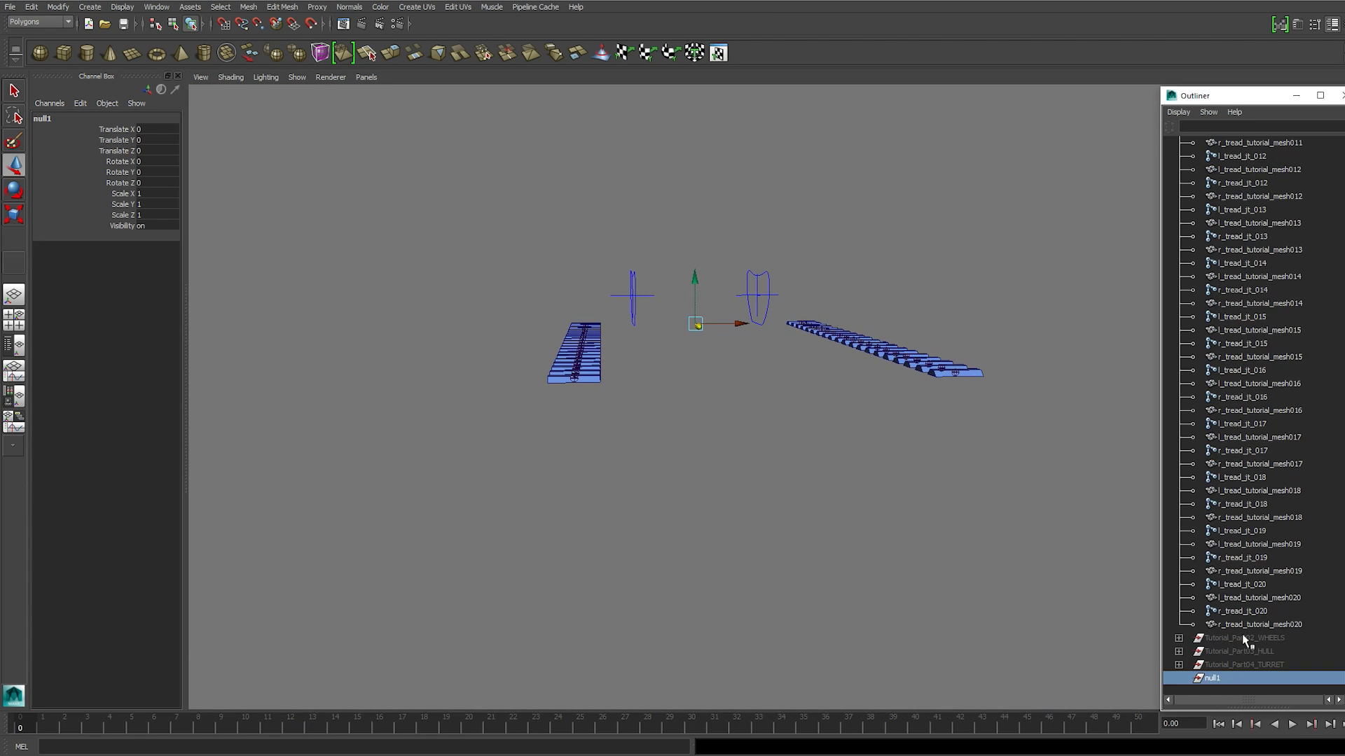
double_click(1214, 677)
type("crap")
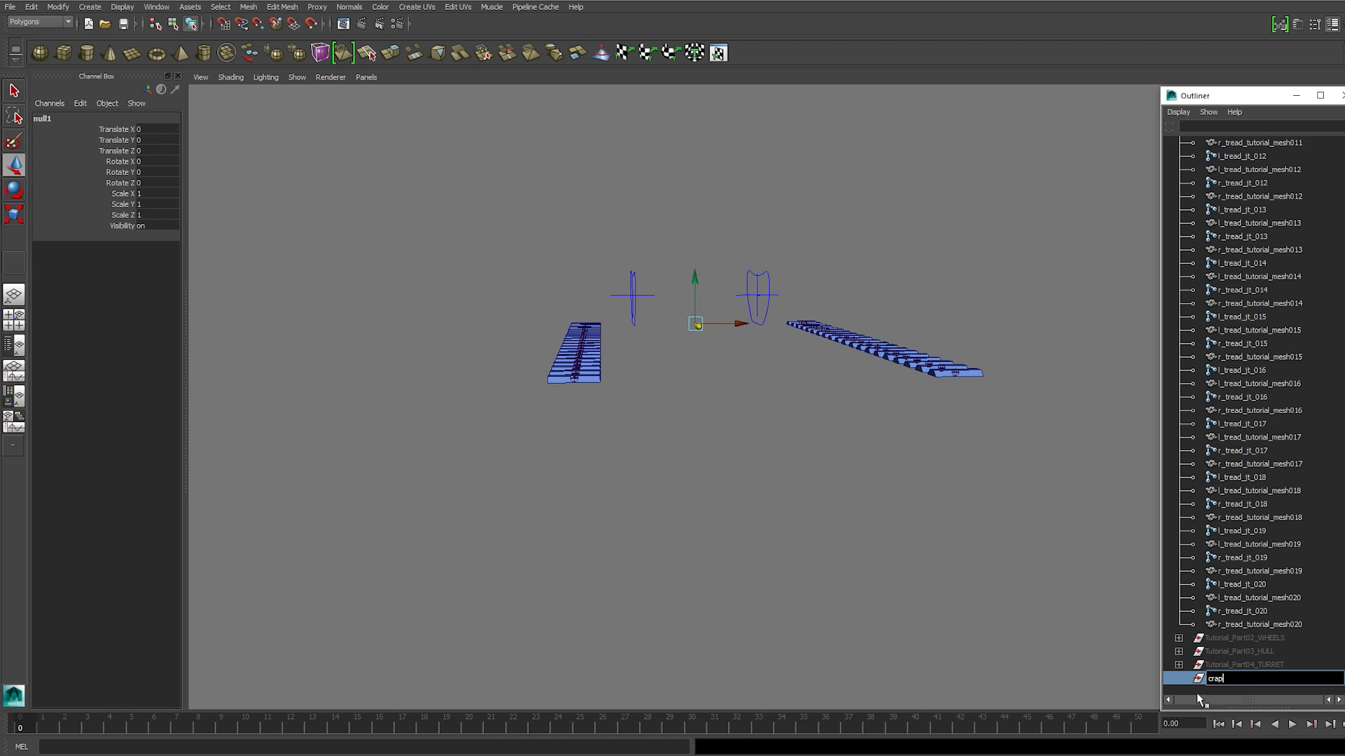
key("Return")
Parent all left and right tread meshes, without their joints, under the crap group
left_click(702, 563)
left_click_drag(549, 376, 549, 369, "alt")
left_click_drag(542, 293, 637, 391)
left_click_drag(729, 404, 814, 408, "alt")
left_click_drag(889, 321, 868, 370, "shift")
middle_click_drag(1226, 622, 1216, 680)
left_click_drag(625, 433, 664, 461, "alt")
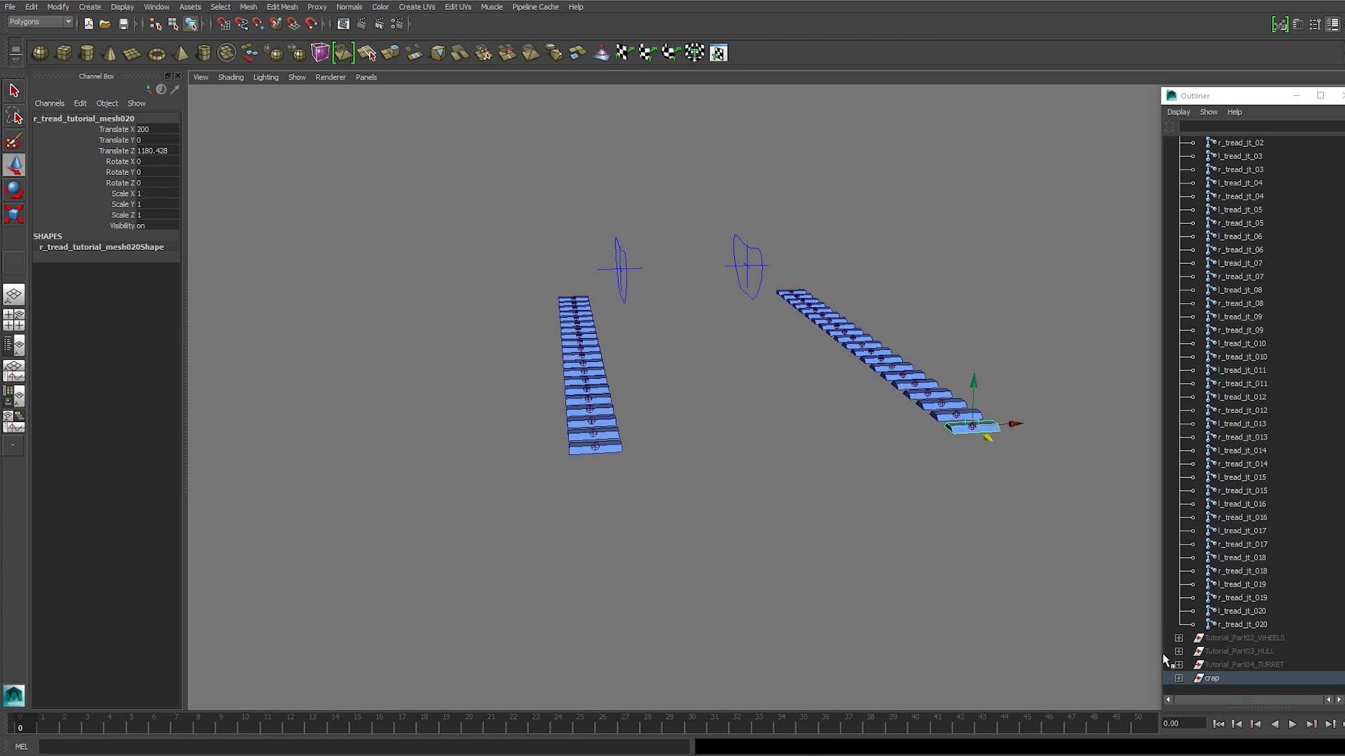
Combine all tread meshes inside the crap group into a single polygon mesh
left_click(1179, 678)
scroll(1260, 561, "down", 8)
left_click(1277, 266)
scroll(1271, 336, "down", 3)
left_click(1255, 680, "shift")
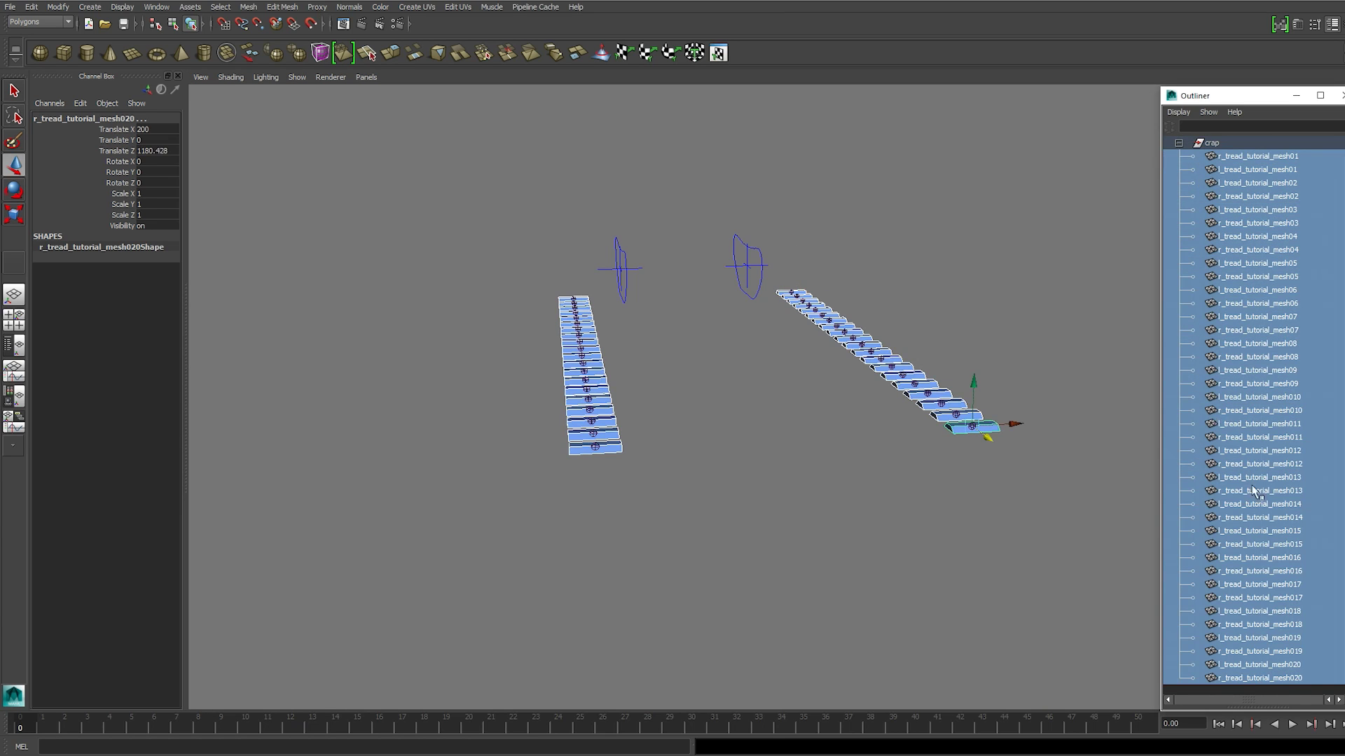
left_click(248, 6)
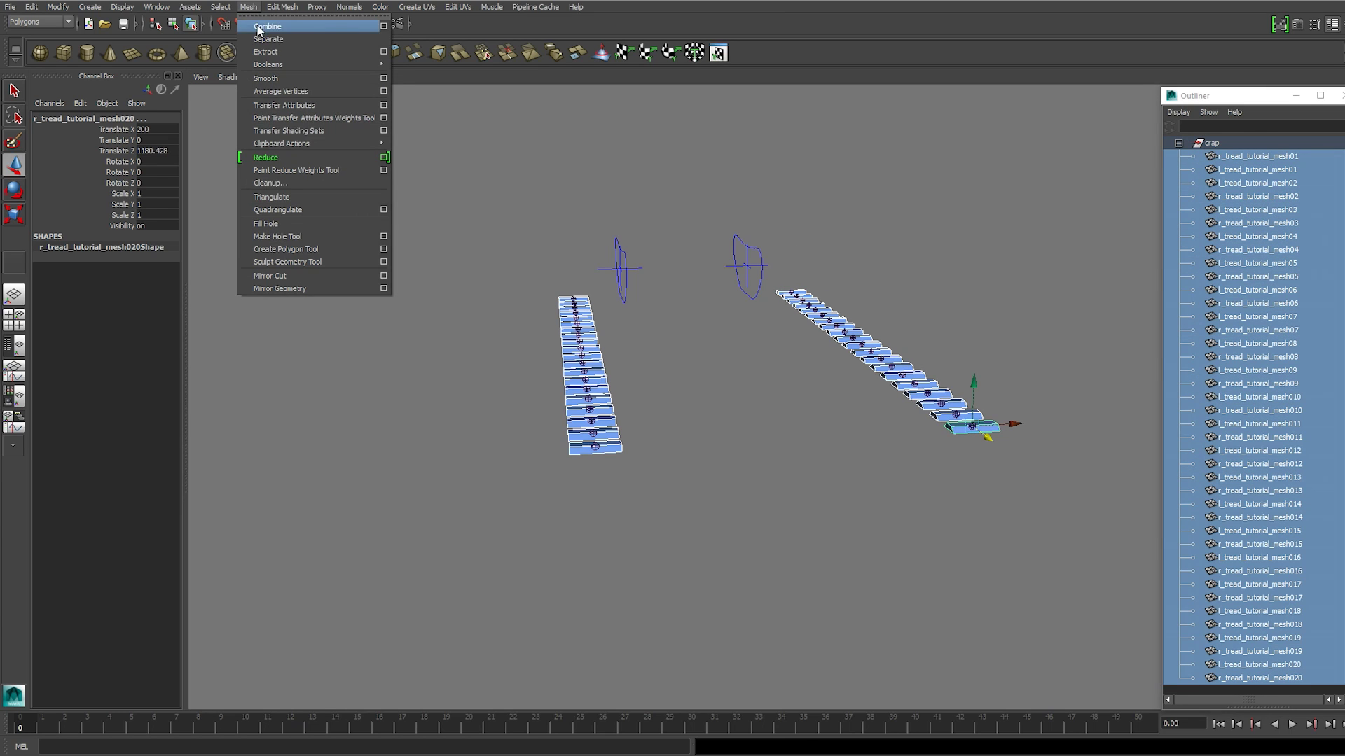
left_click(264, 22)
Delete the construction history of the combined tread mesh
left_click(31, 8)
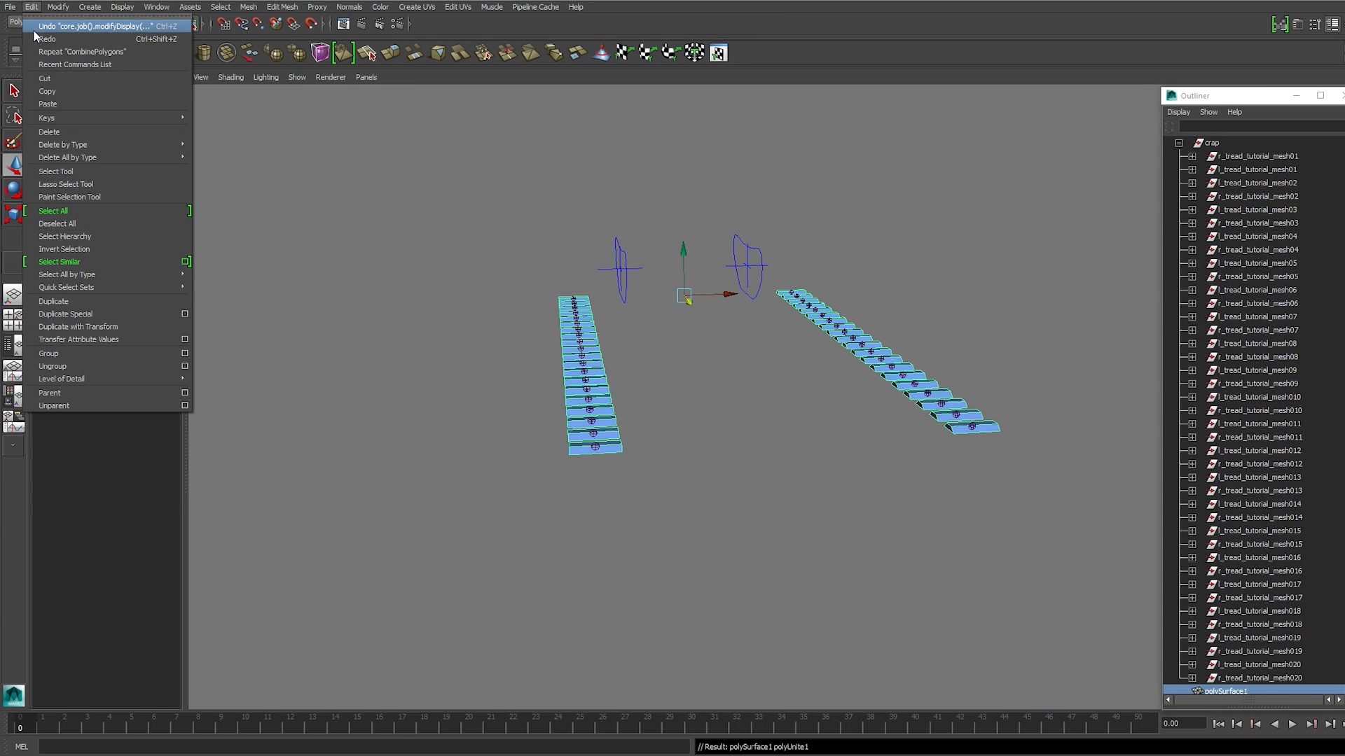
mouse_move(164, 144)
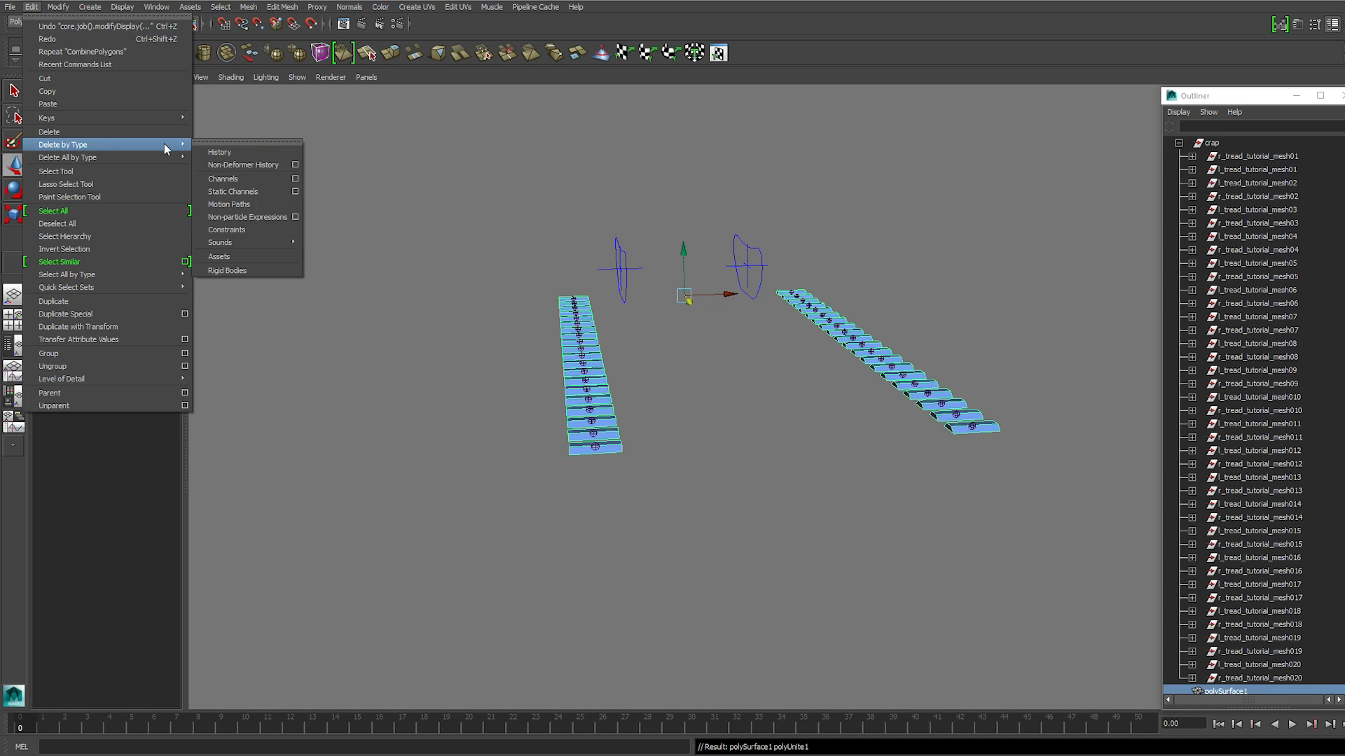
left_click(231, 153)
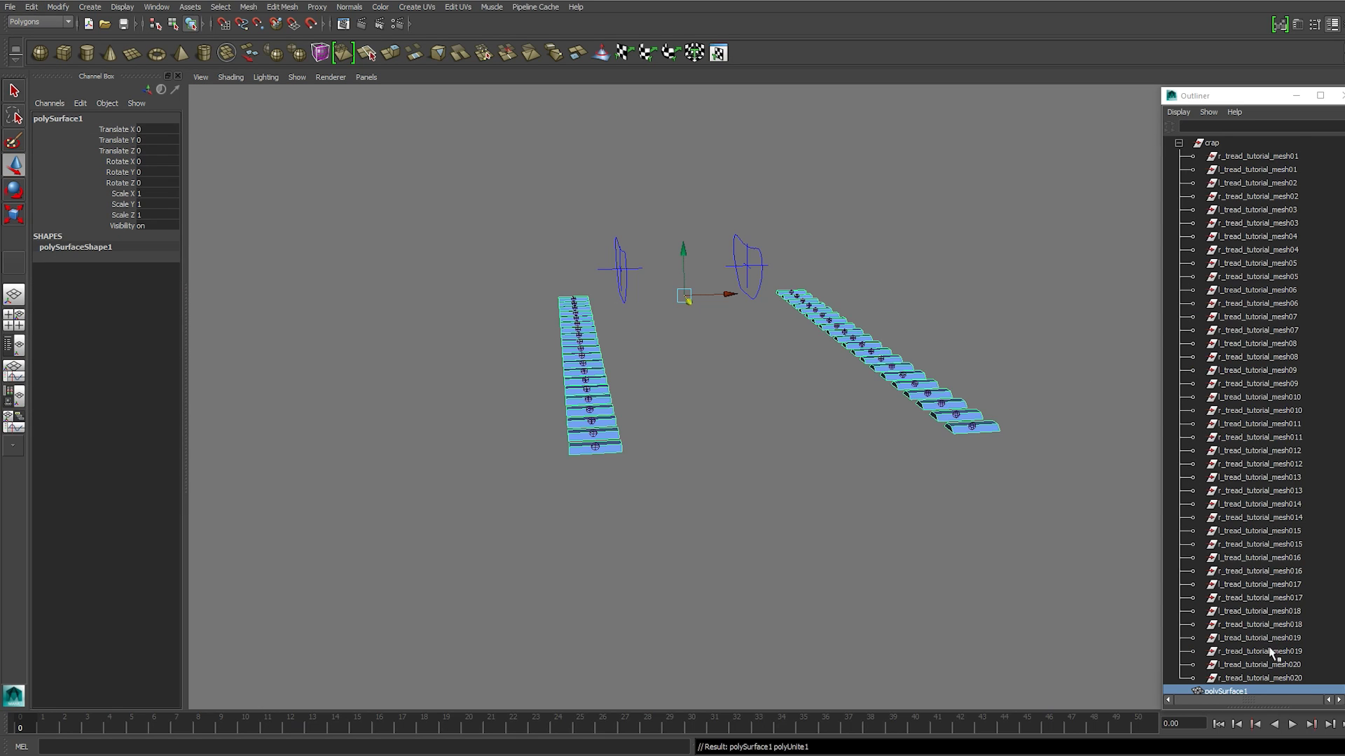
Rename the combined mesh polySurface1 as tread_tutorial_mesh
scroll(1277, 651, "down", 1)
scroll(1282, 610, "up", 3)
left_click(1214, 236)
left_click(1261, 369)
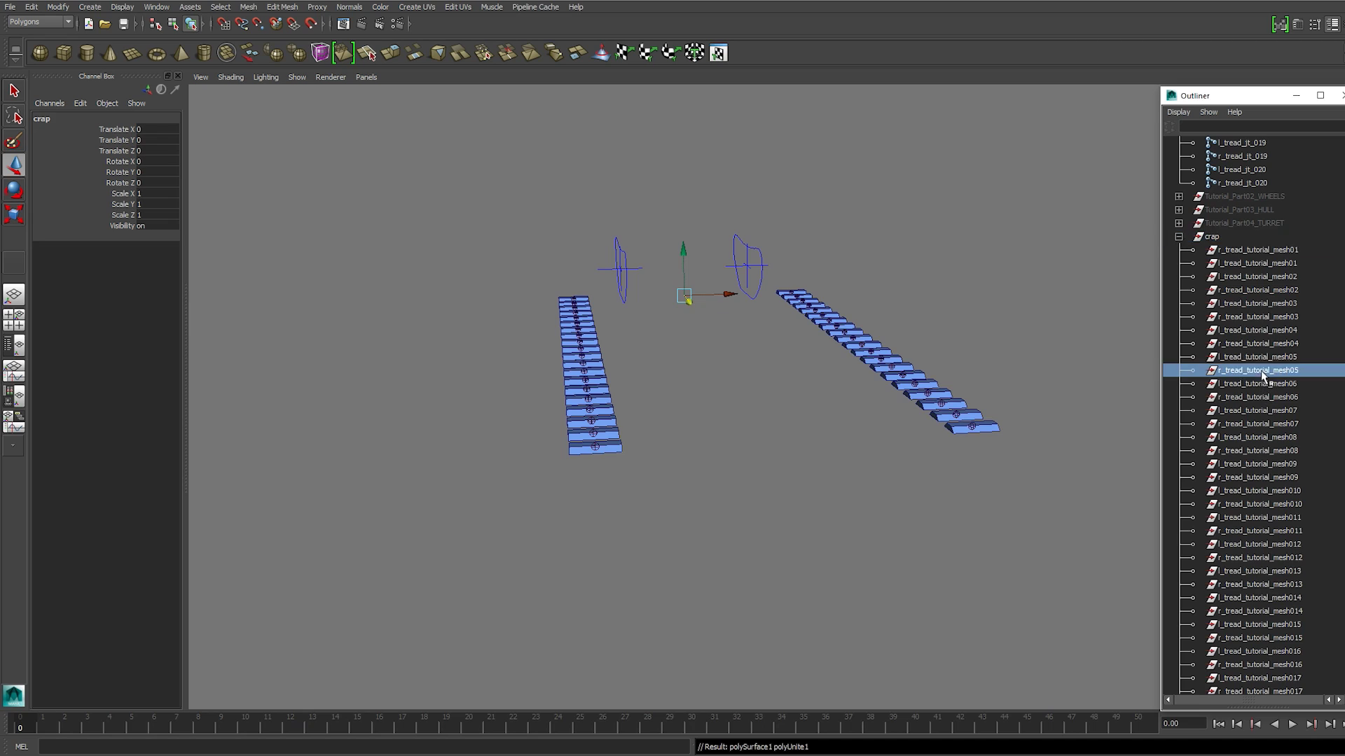
left_click(1259, 490)
scroll(1260, 493, "down", 3)
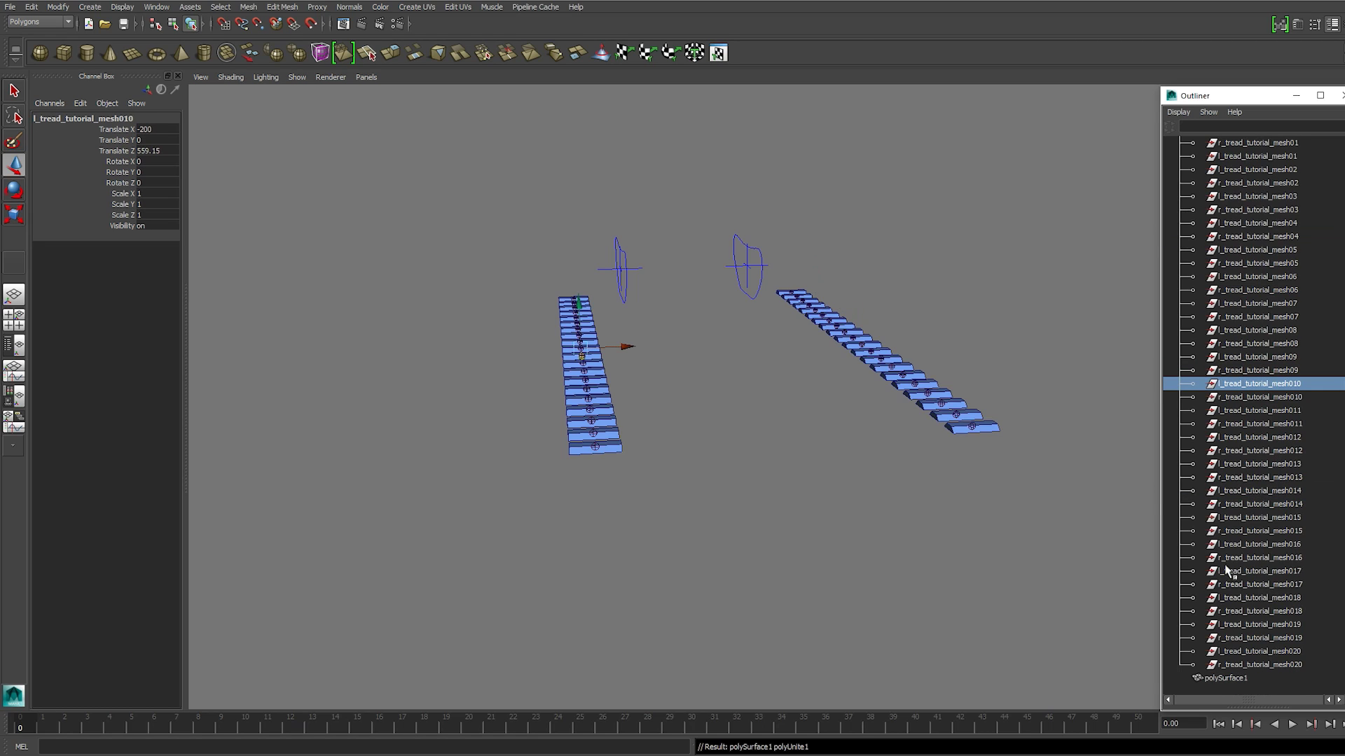
double_click(1221, 679)
type("r_tread_tutorial_mesh05")
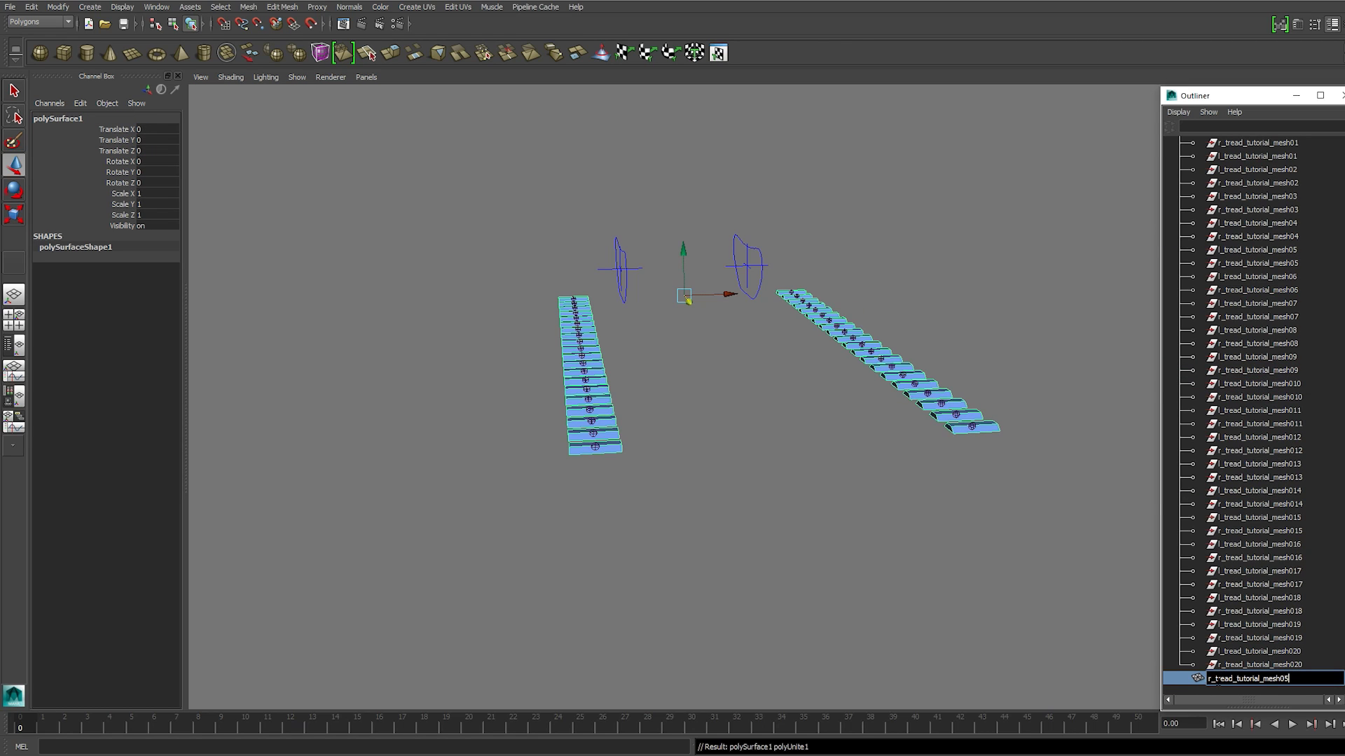
key("Home")
key("Delete")
key("Delete")
key("Return")
Delete the crap group together with its leftover tread transforms
scroll(1250, 536, "up", 10)
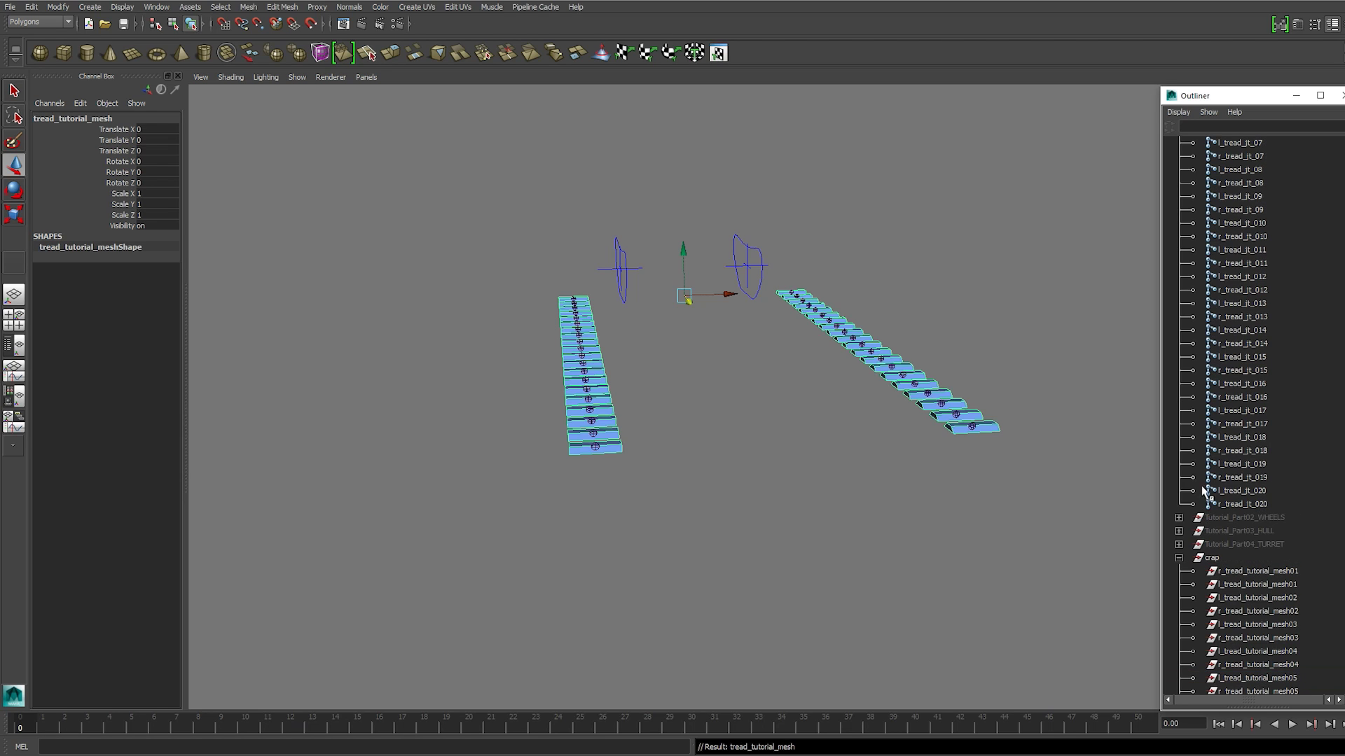
left_click(1215, 559)
key("Delete")
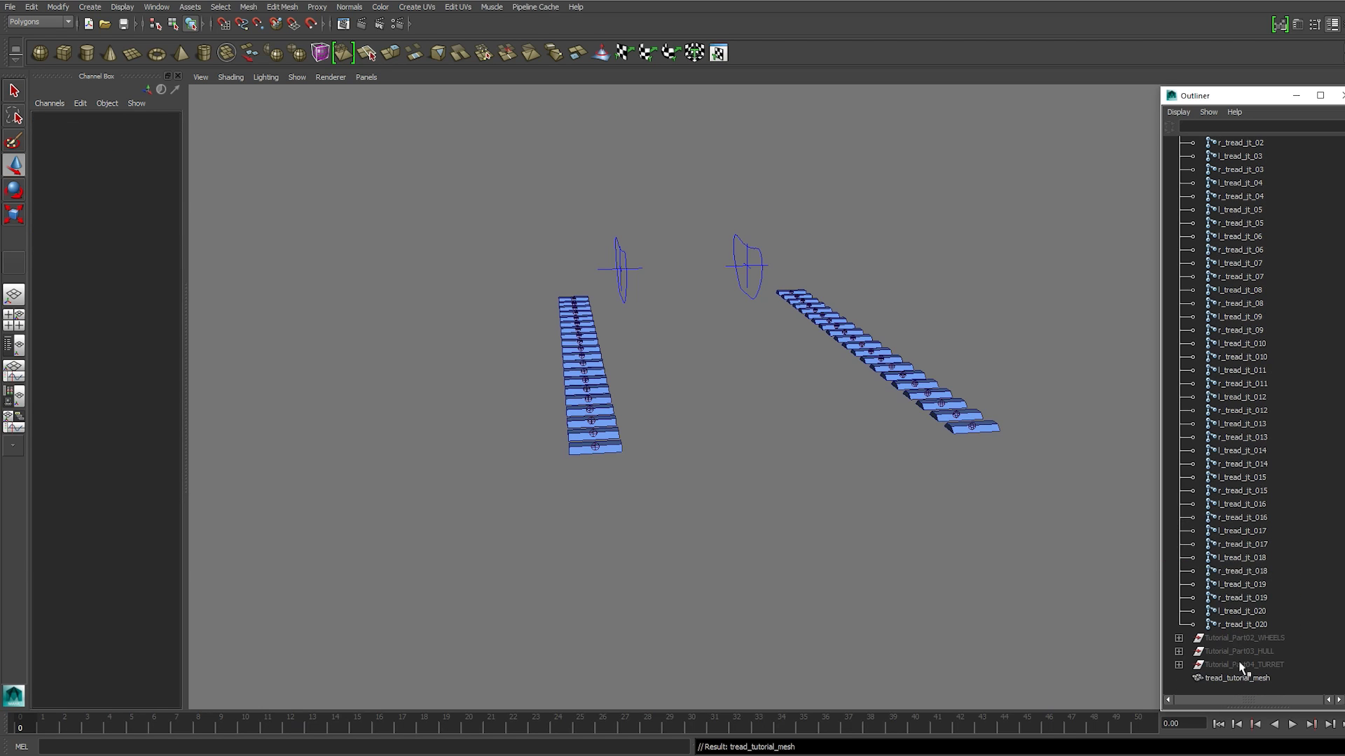
Move tread_tutorial_mesh above the Tutorial_Part01_TREAD group in the Outliner order
left_click(1237, 679)
scroll(1250, 326, "up", 4)
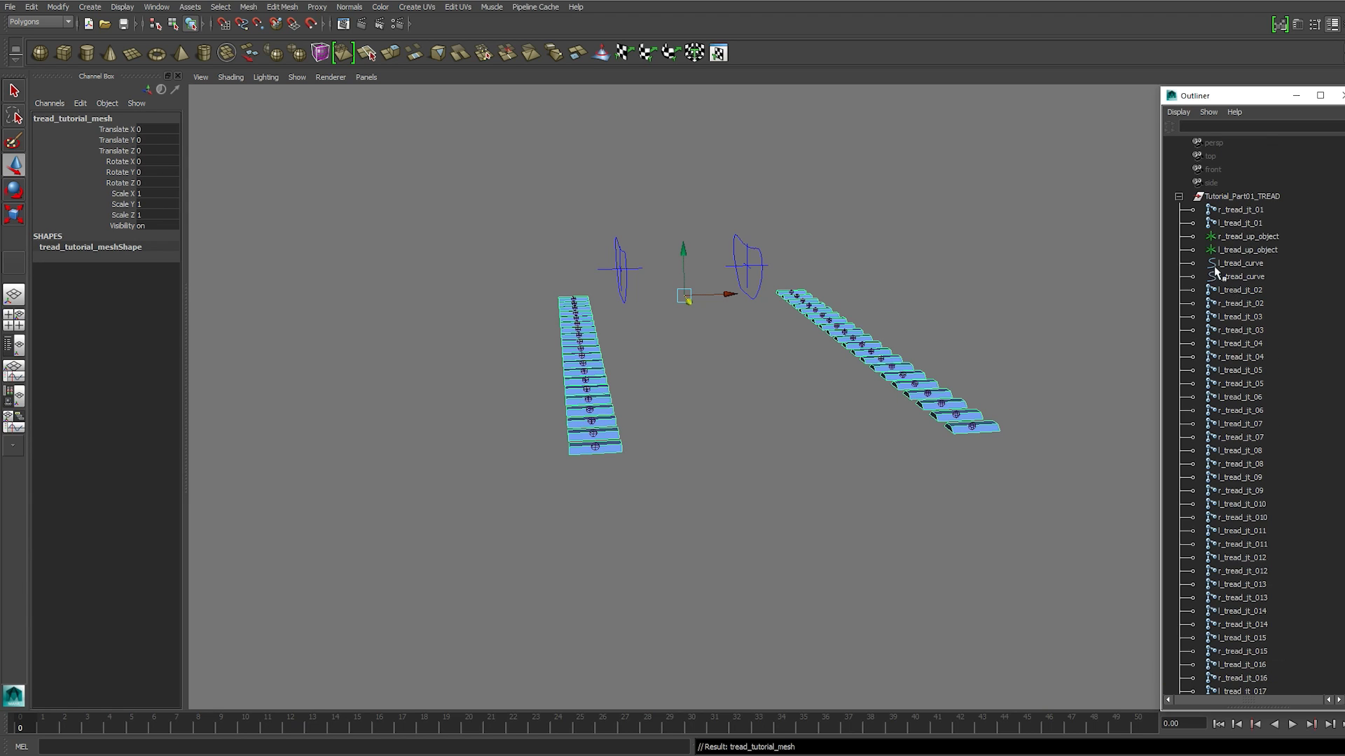
left_click(1180, 197)
left_click_drag(1234, 250, 1222, 195)
Smooth bind tread_tutorial_mesh to all left and right tread joints, using selected joints, closest distance, max influences 1 and dropoff rate 4.0
left_click(715, 255)
left_click_drag(714, 256, 700, 323, "alt")
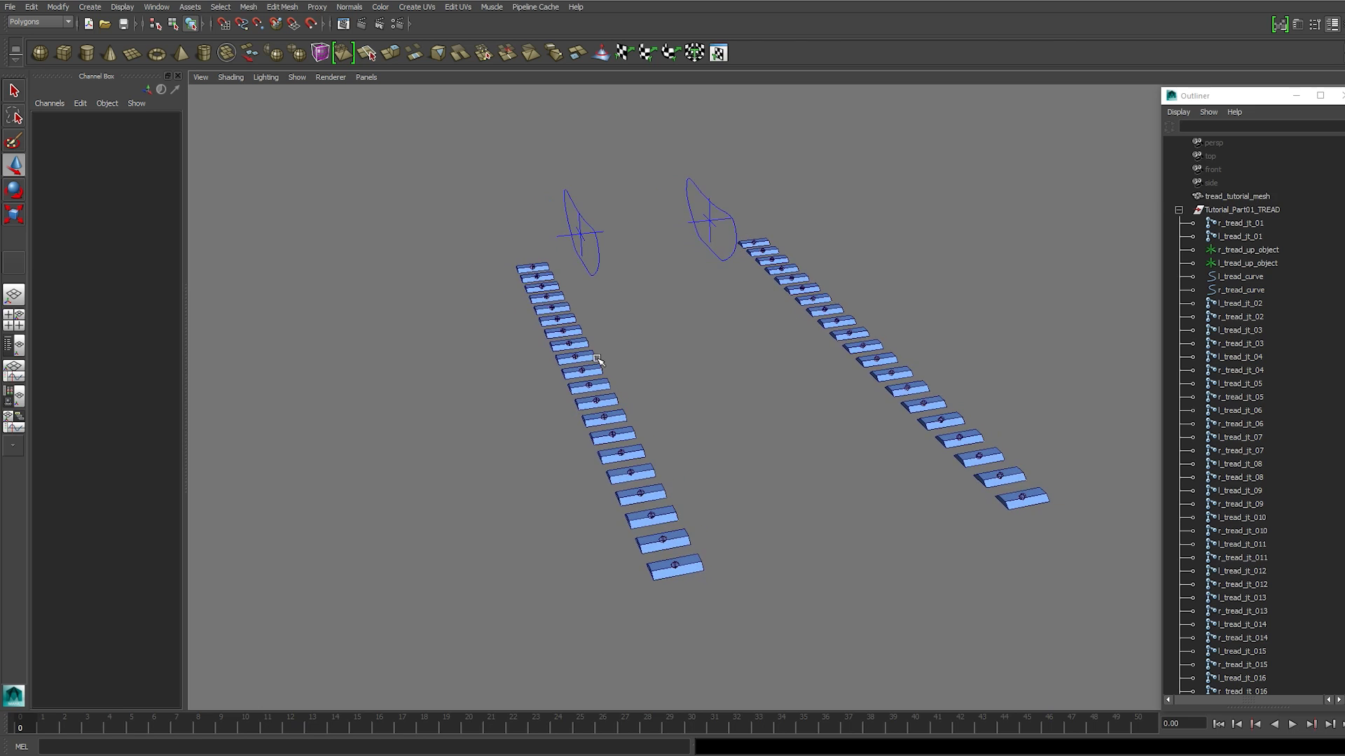
left_click(597, 360)
left_click_drag(597, 360, 507, 291, "alt")
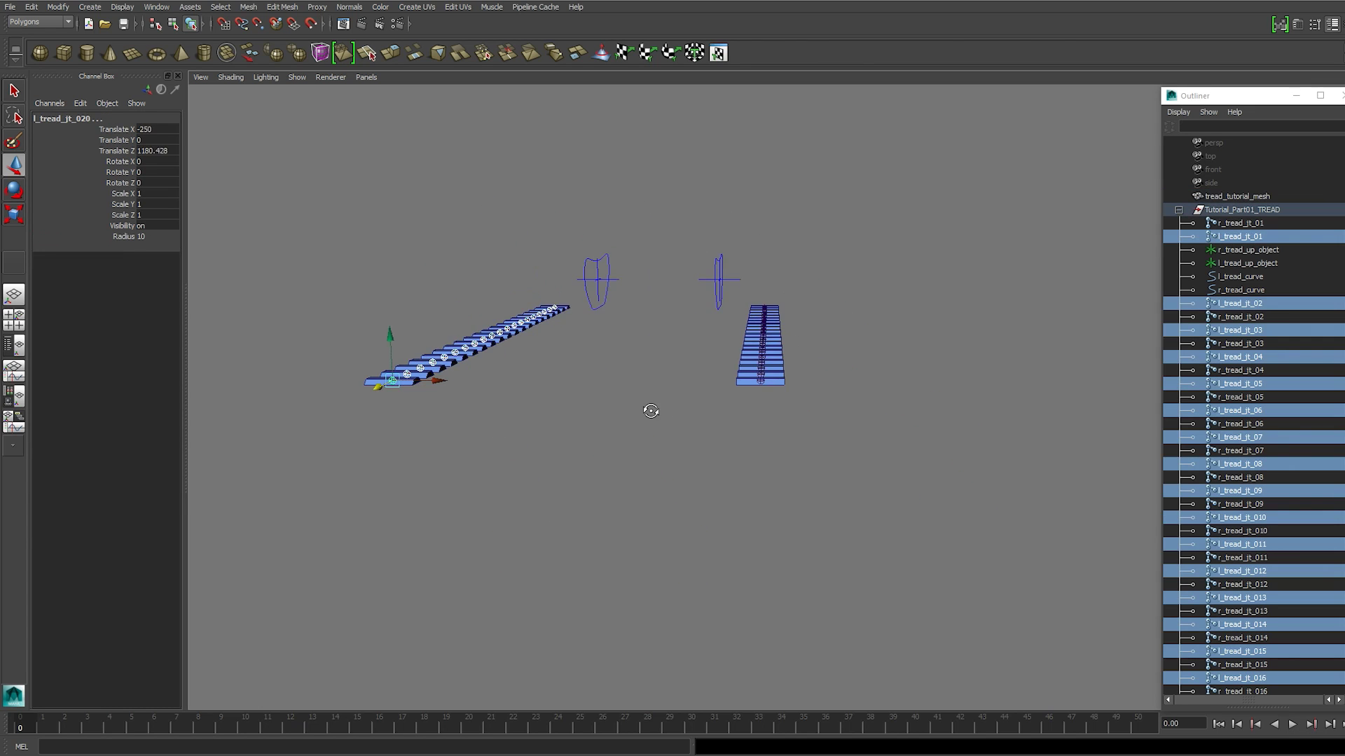
left_click_drag(657, 404, 742, 440, "alt")
left_click(522, 416, "shift")
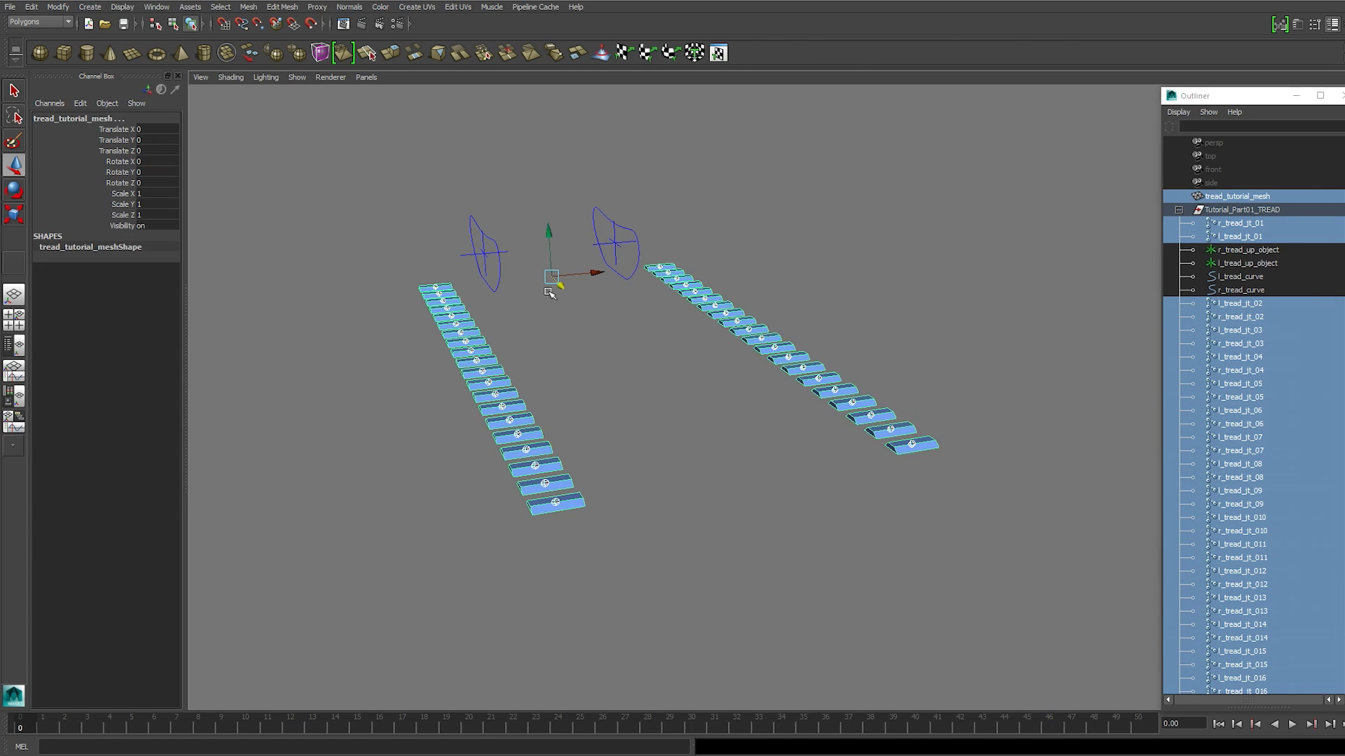
left_click(39, 22)
left_click(23, 34)
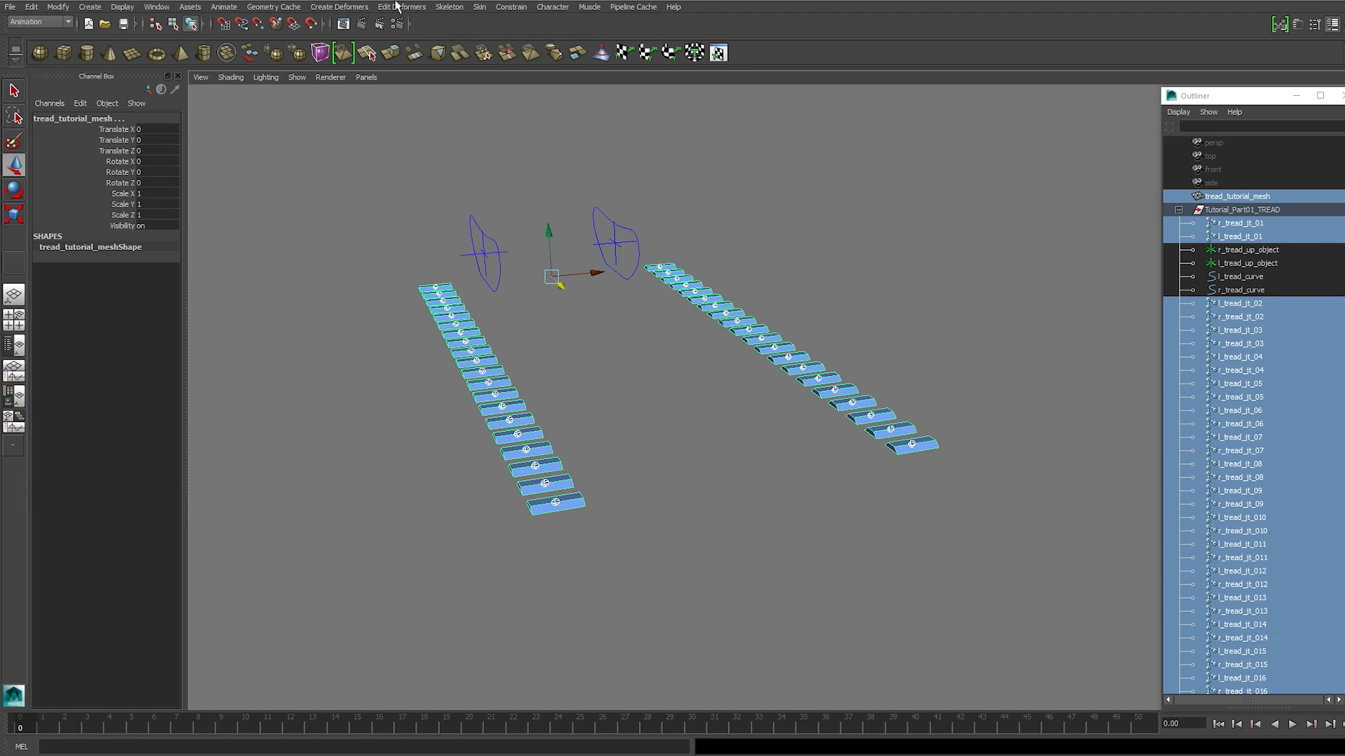
left_click(479, 7)
mouse_move(540, 24)
left_click(654, 35)
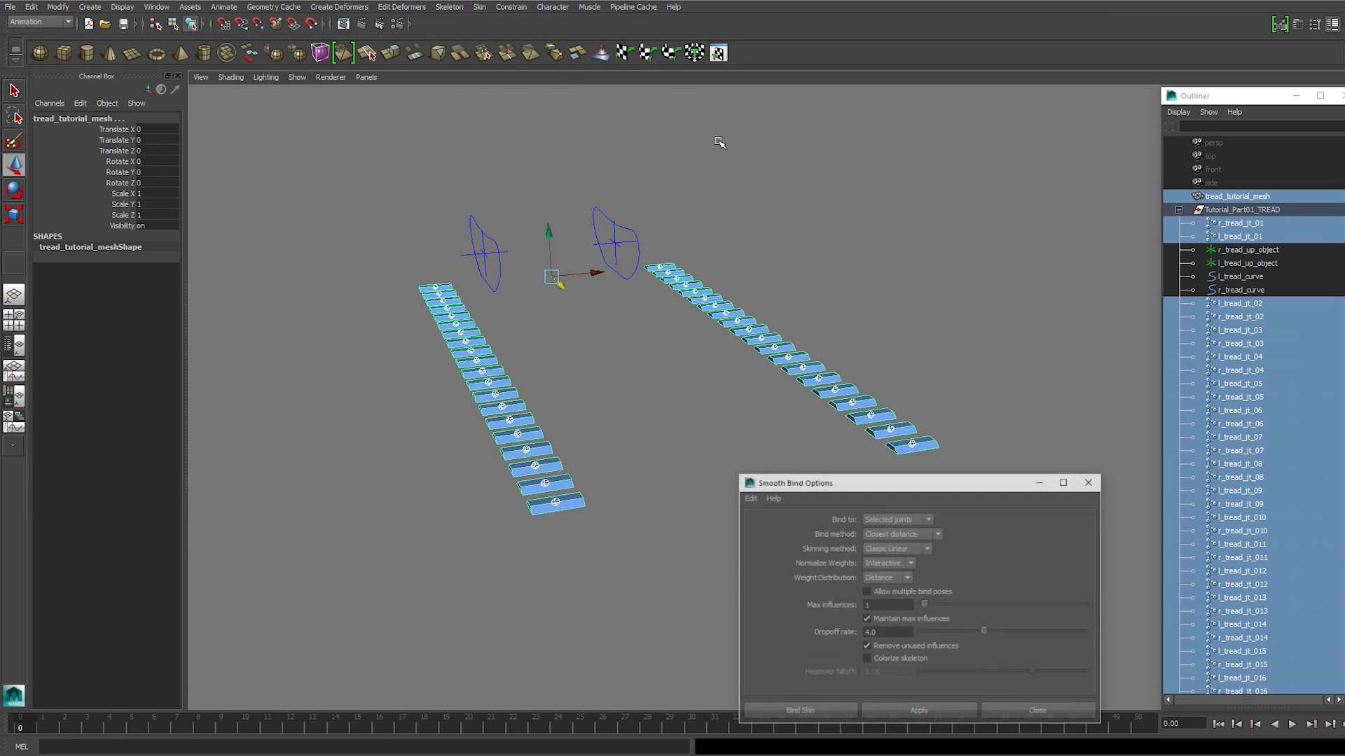
left_click(918, 520)
left_click(854, 519)
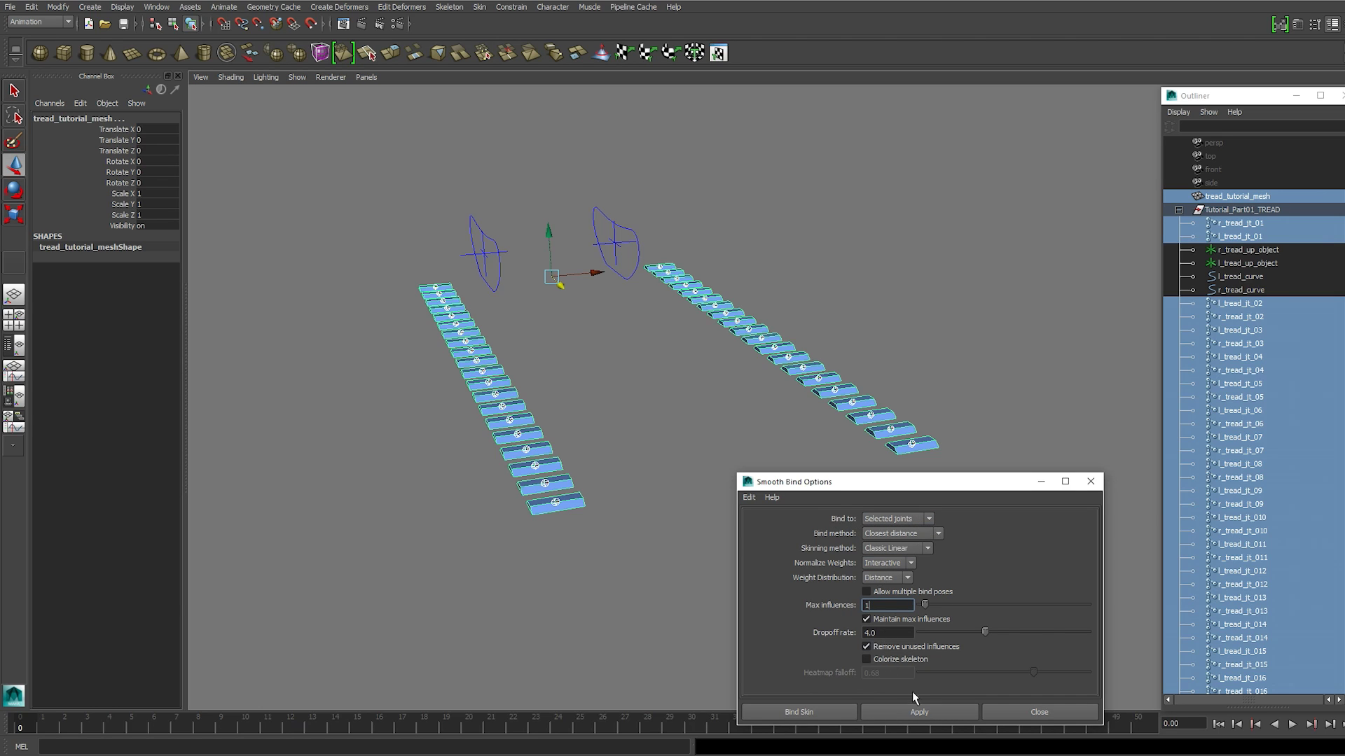
left_click(915, 713)
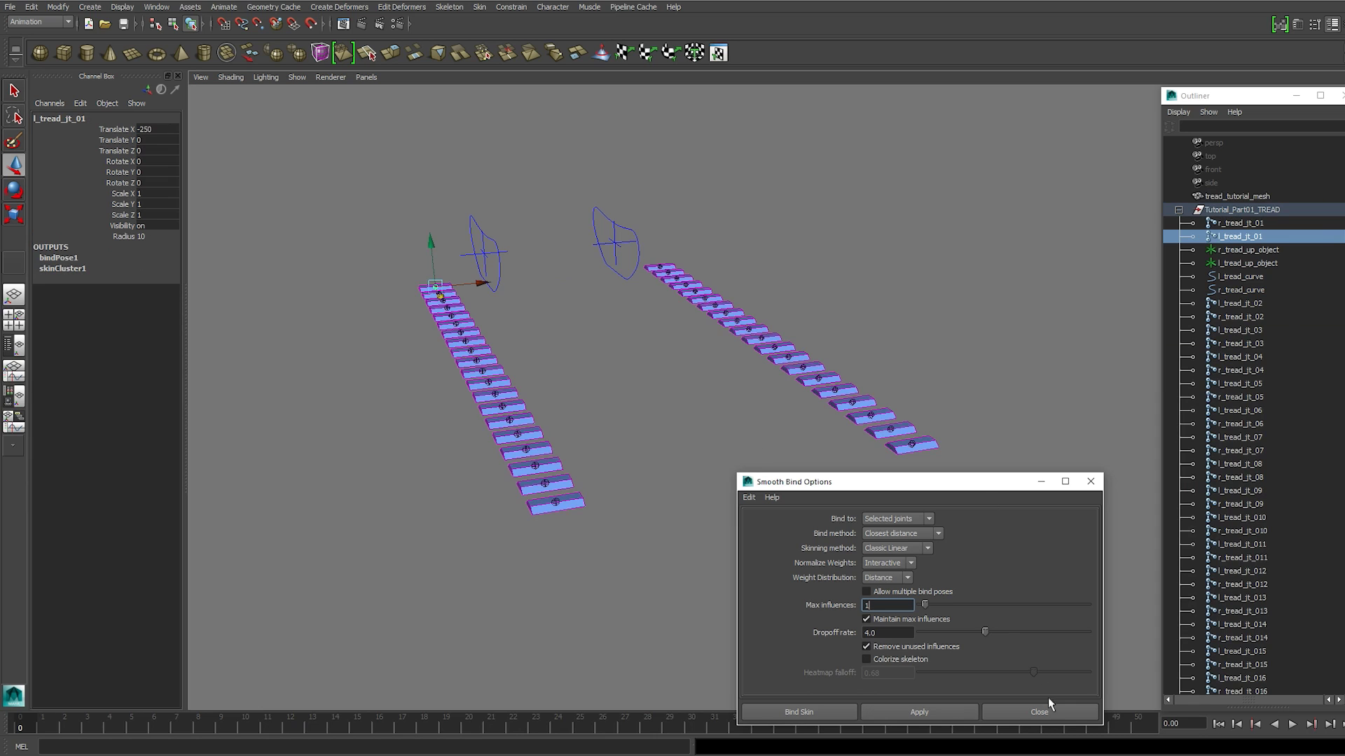
left_click(1090, 482)
Test the skinning by moving l_tread_jt_015 and l_tread_jt_09 one at a time, undoing each move
left_click_drag(661, 450, 722, 430, "alt")
left_click(707, 449)
key("ctrl+z")
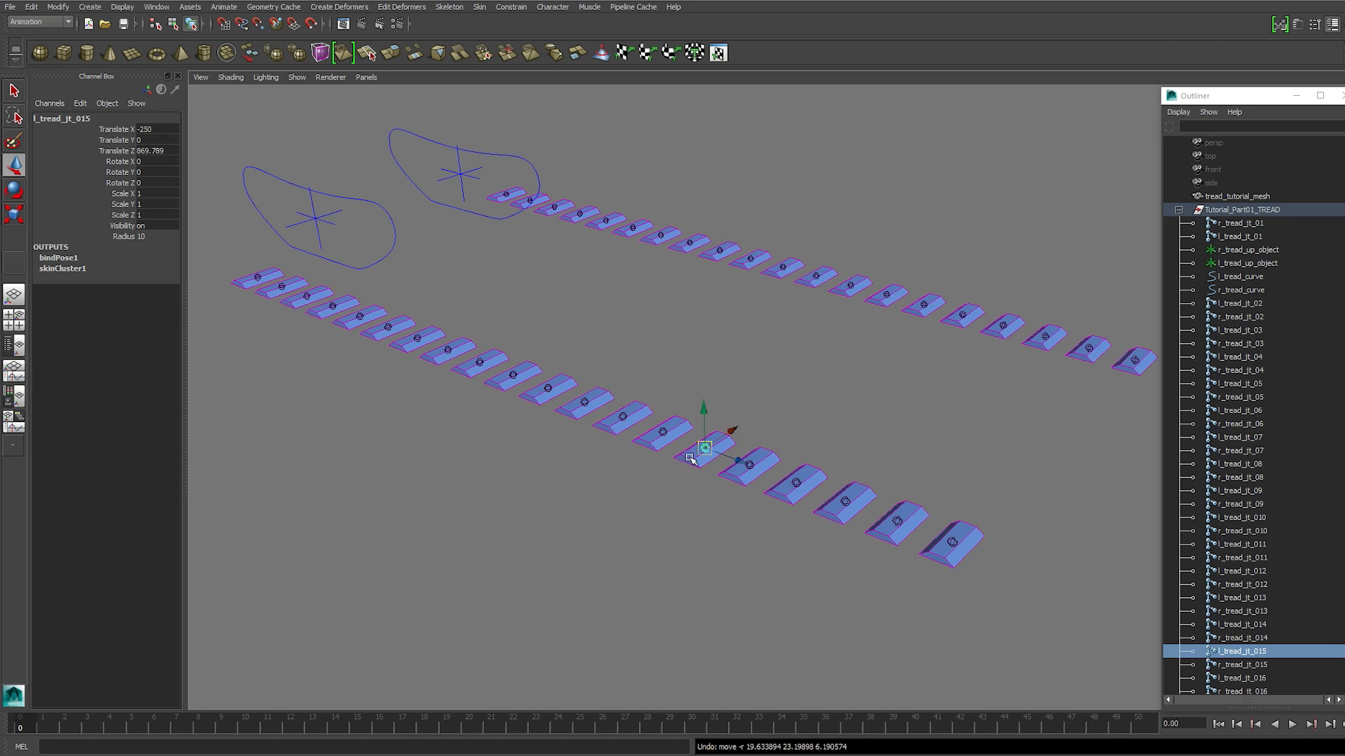
left_click_drag(830, 460, 865, 452, "alt")
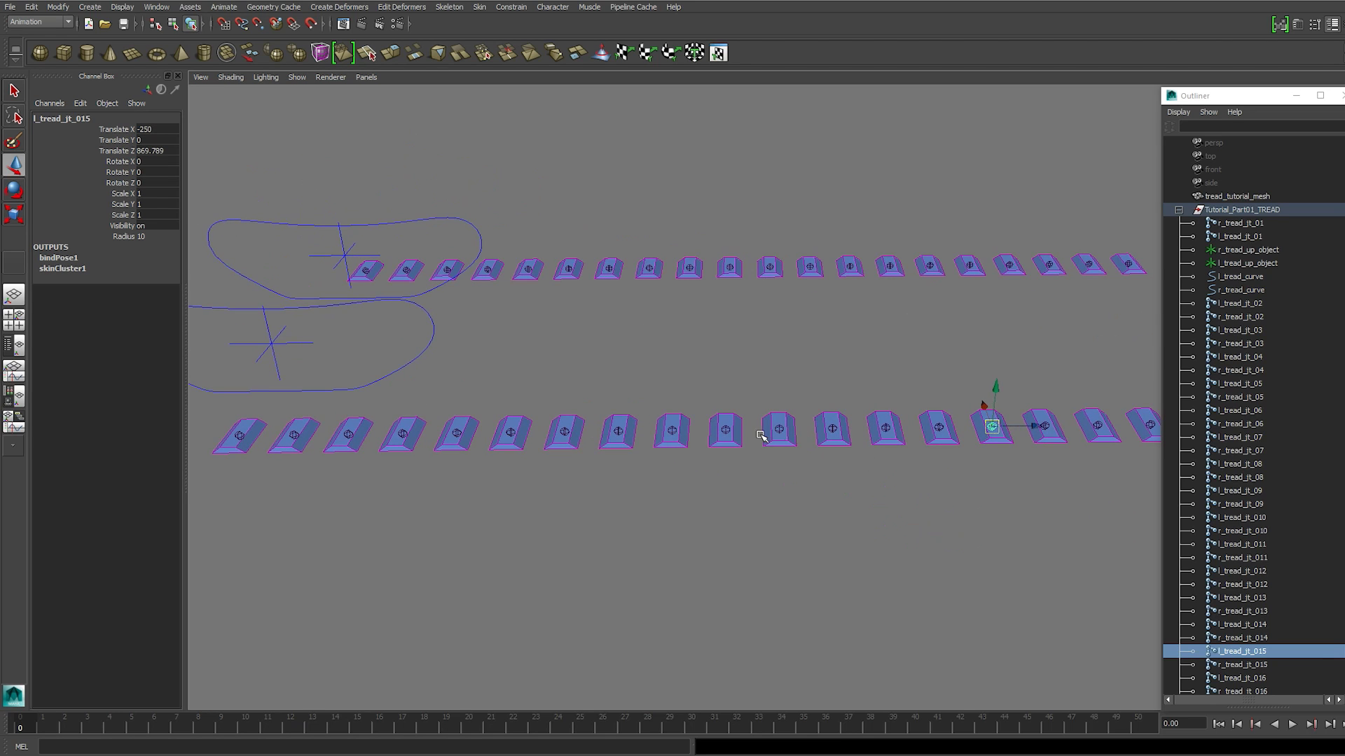
left_click(671, 427)
left_click_drag(670, 428, 721, 365)
key("ctrl+z")
Examine the left and right tread curves and their up objects in relation to the bound treads
scroll(680, 419, "down", 4)
middle_click_drag(620, 366, 729, 367, "alt")
left_click_drag(729, 367, 627, 391, "alt")
scroll(624, 391, "up", 4)
middle_click_drag(624, 392, 778, 412, "alt")
left_click_drag(766, 412, 689, 428, "alt")
scroll(690, 428, "up", 3)
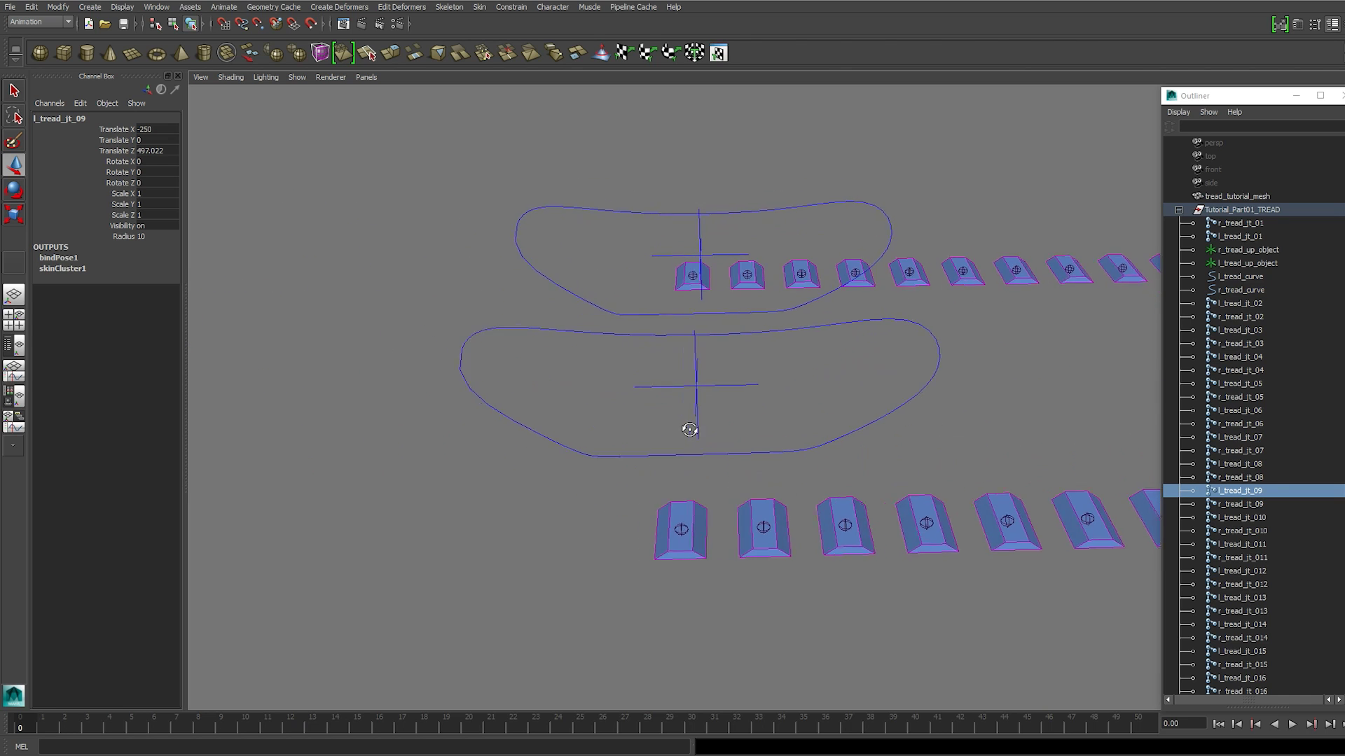
middle_click_drag(726, 479, 810, 489, "alt")
left_click_drag(811, 489, 723, 485, "alt")
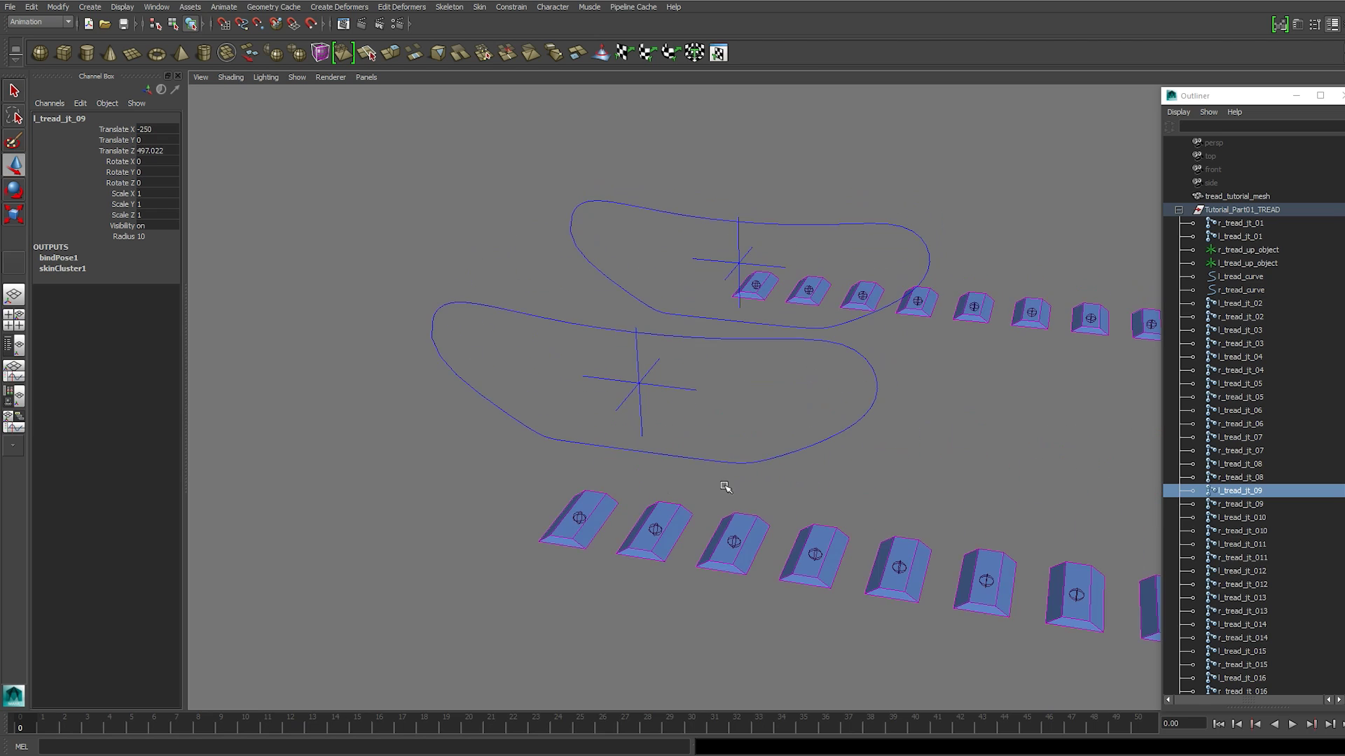
Select l_tread_jt_01 together with l_tread_curve and open the Attach to Motion Path options
left_click_drag(553, 493, 597, 532)
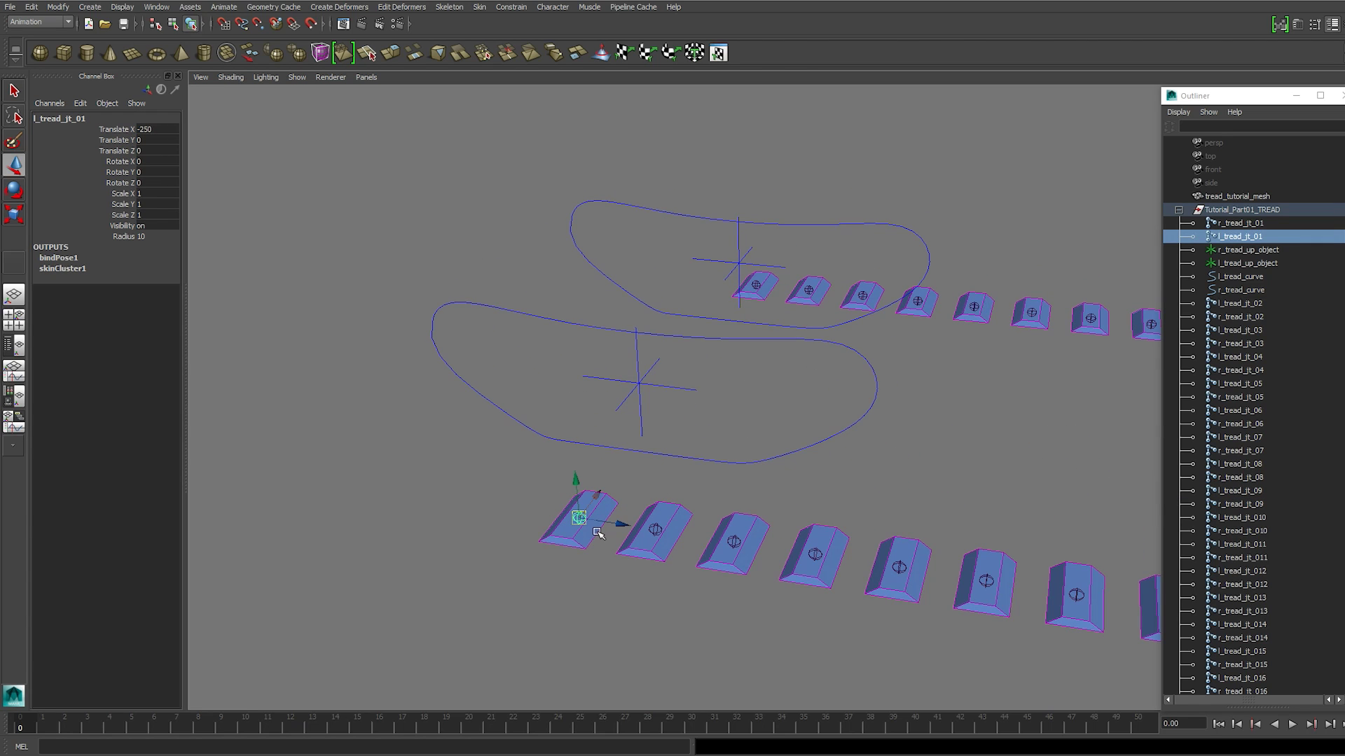
left_click(696, 461, "shift")
left_click(224, 7)
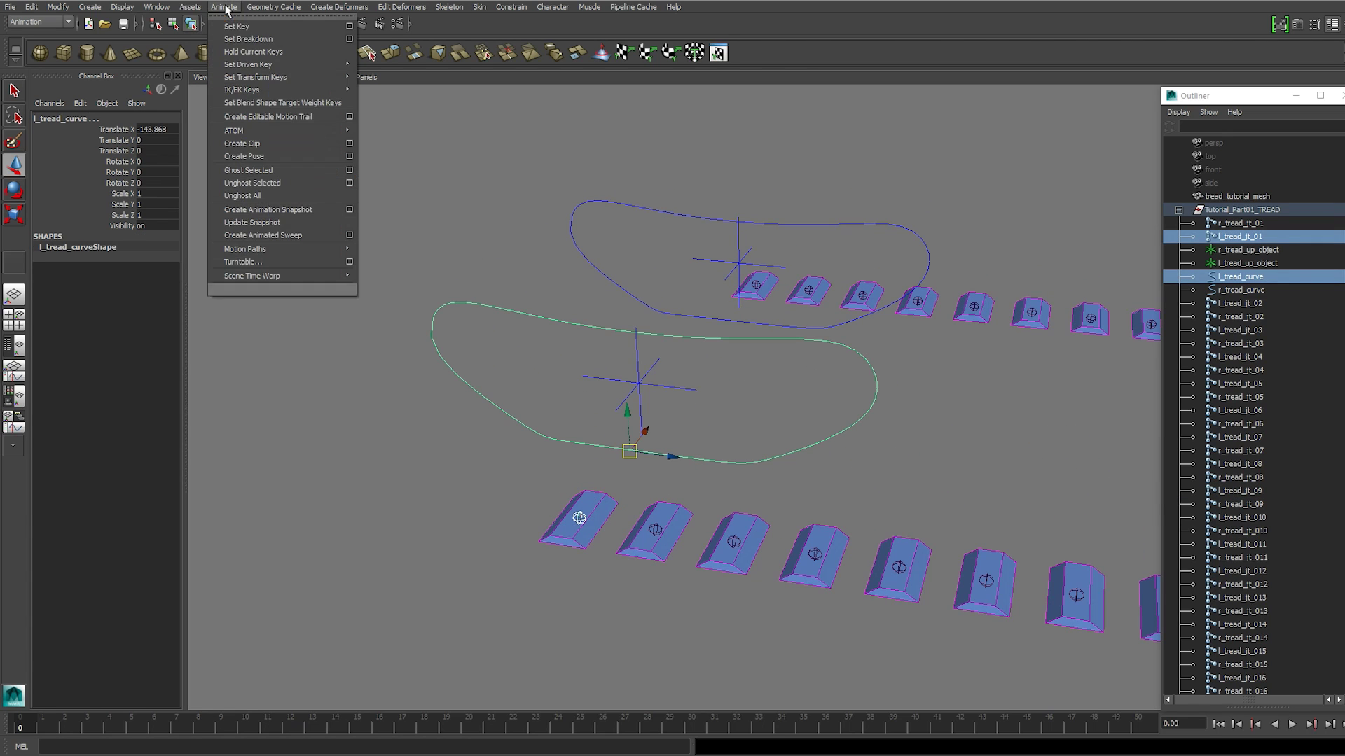
mouse_move(315, 251)
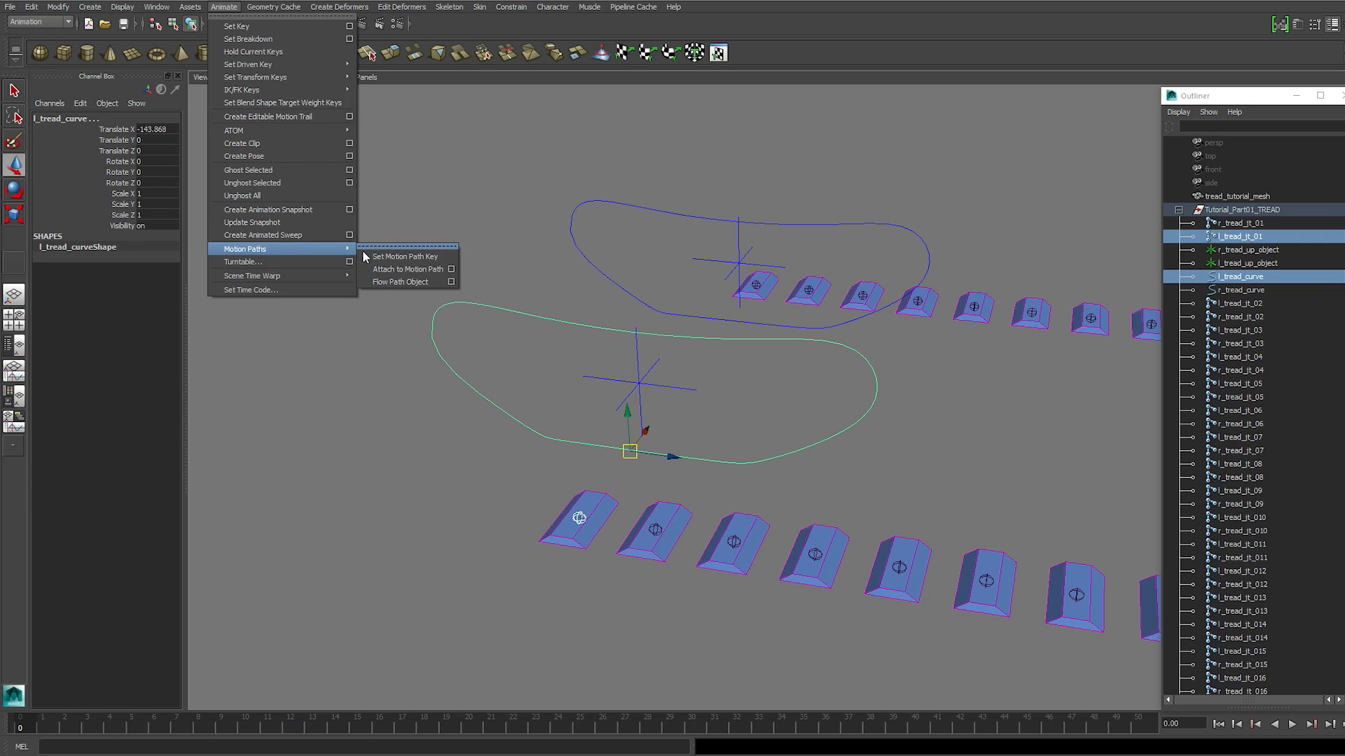
left_click(451, 270)
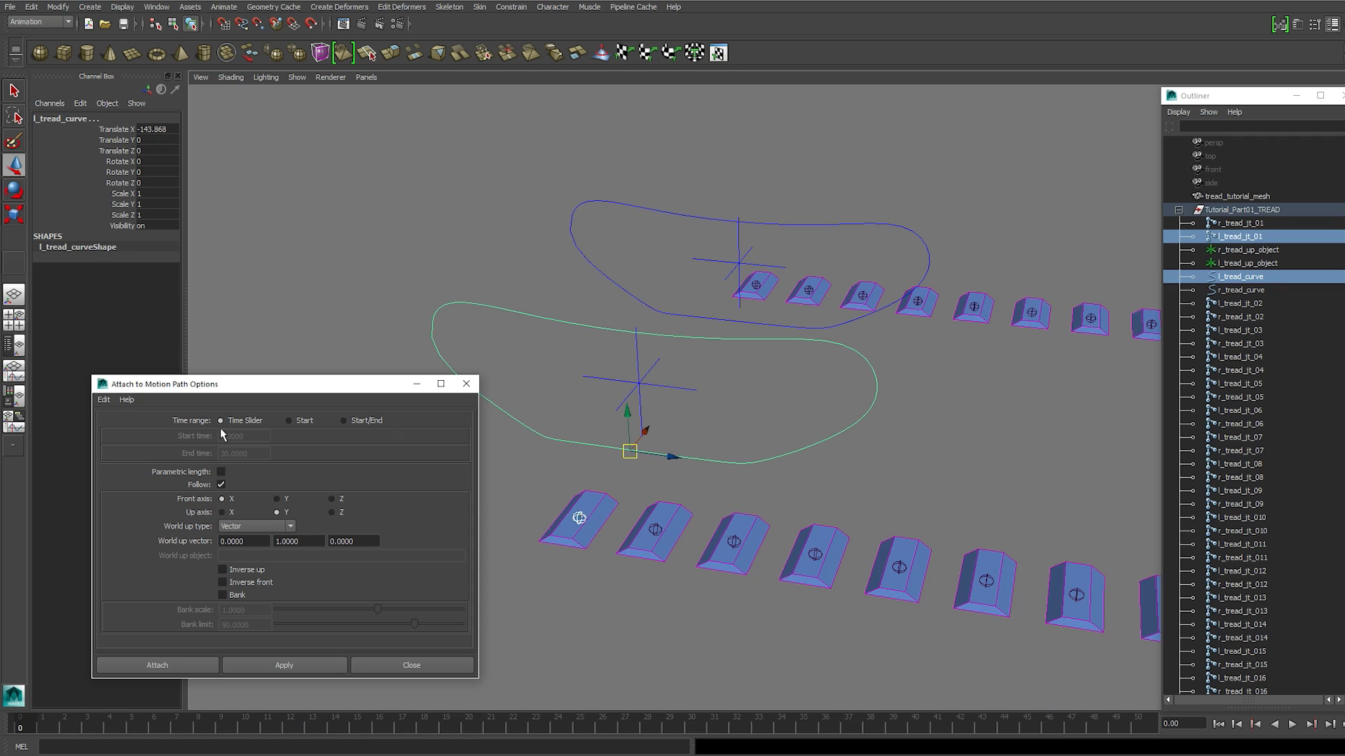
Select only l_tread_jt_01 to check its axes, and set the motion path front axis to Z
left_click(575, 466)
left_click(582, 519)
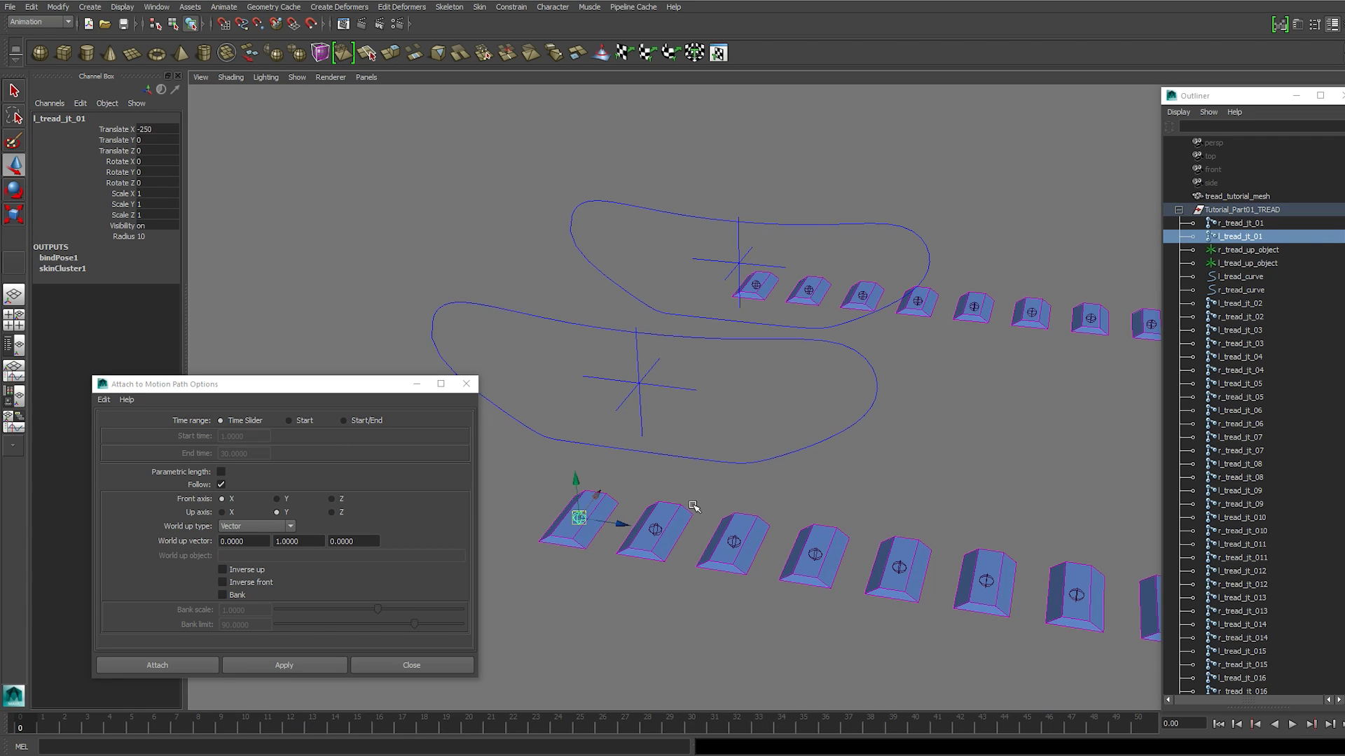
middle_click_drag(692, 505, 712, 443, "alt")
left_click_drag(689, 454, 696, 451, "alt")
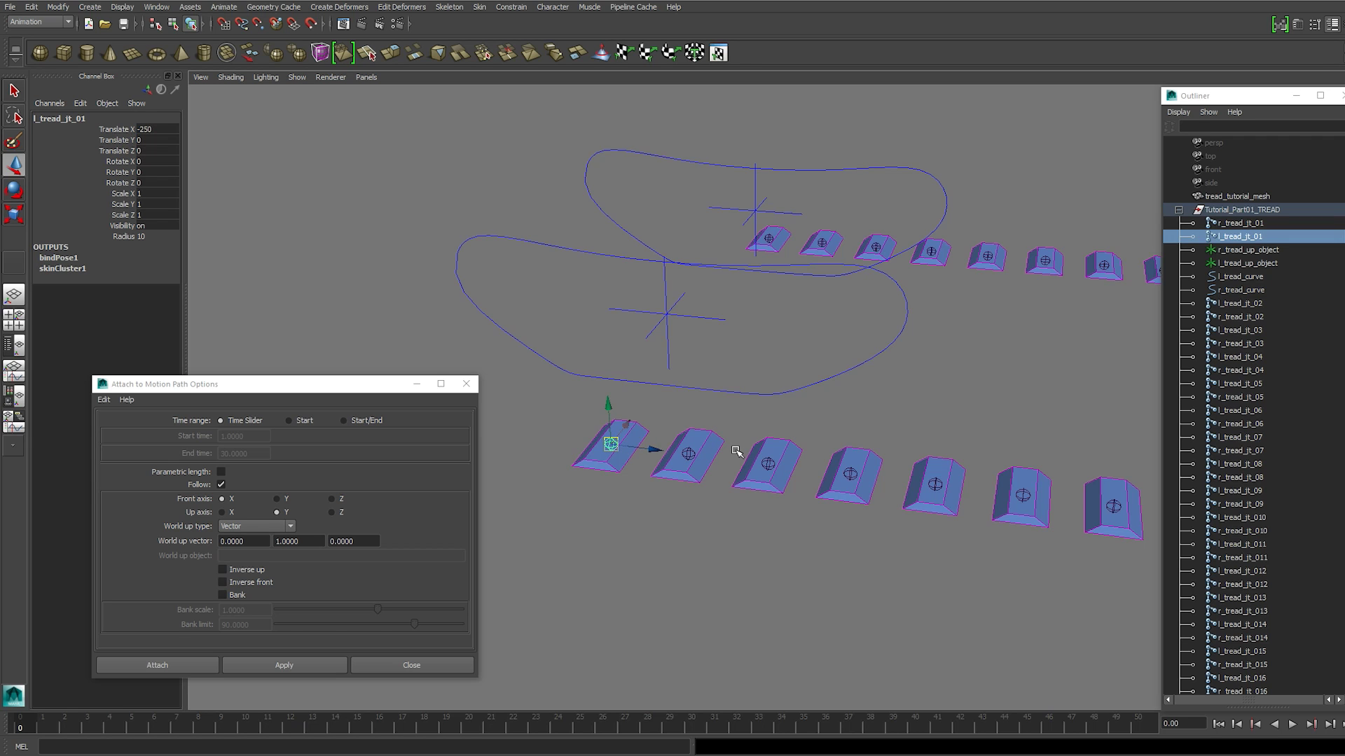
mouse_move(765, 438)
left_mouse_down("alt")
mouse_move(699, 441)
mouse_move(754, 440)
mouse_move(750, 450)
left_mouse_up("alt")
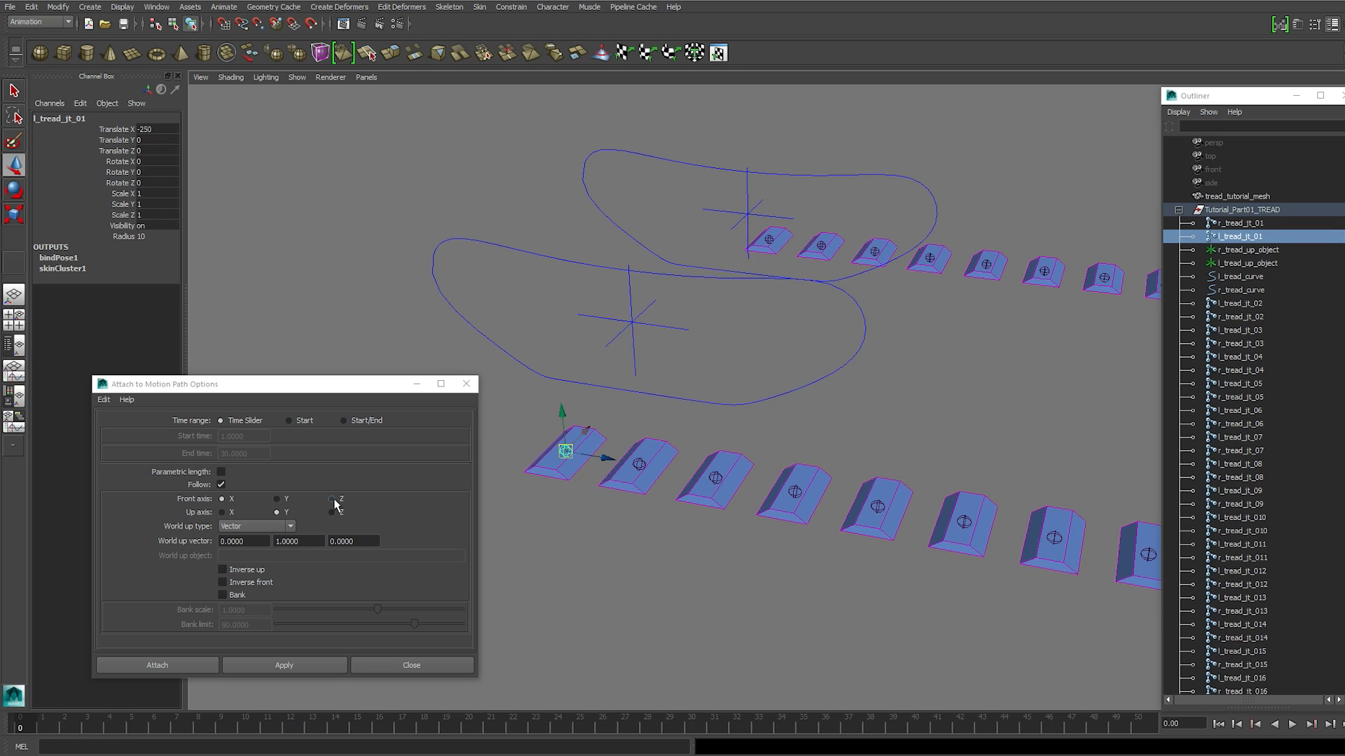
left_click(334, 500)
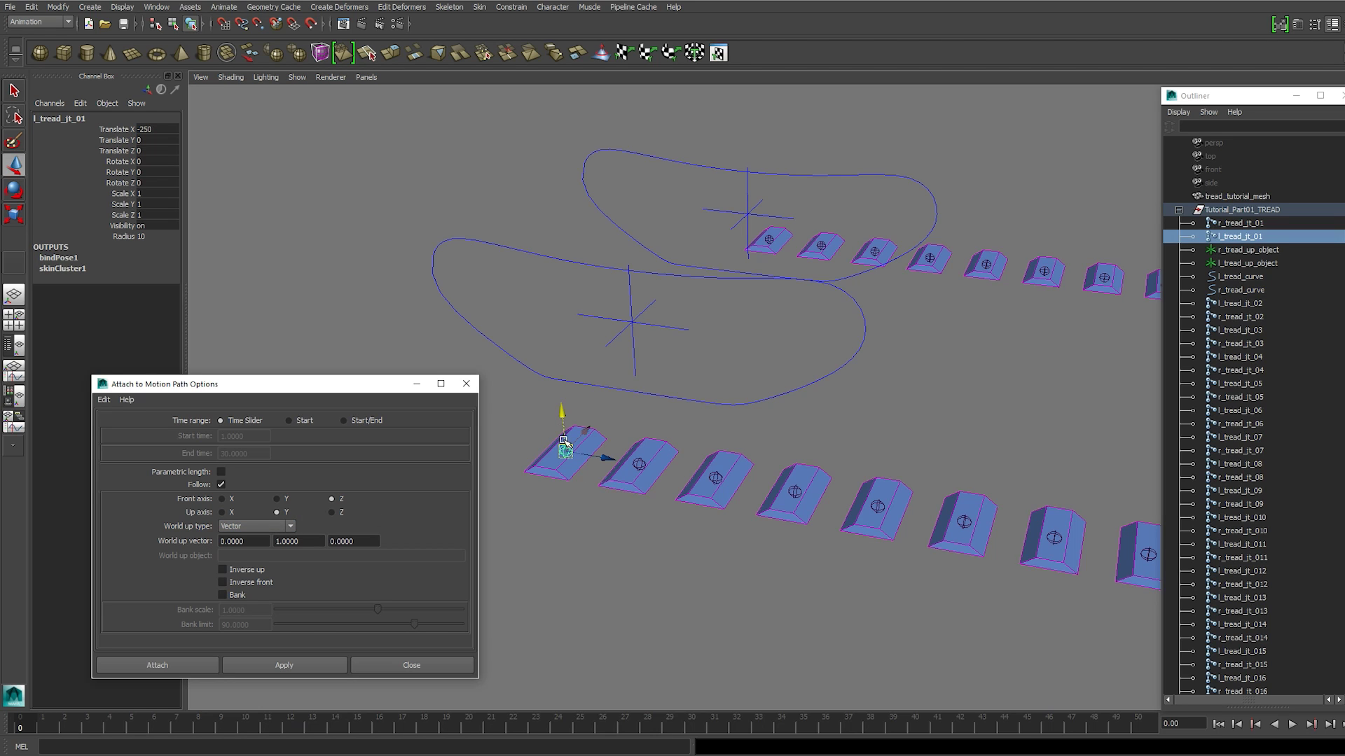
Test the up direction by moving l_tread_jt_01 upward along Y, and undo the move
left_click_drag(561, 412, 556, 348)
key("ctrl+z")
middle_click_drag(594, 429, 678, 434, "alt")
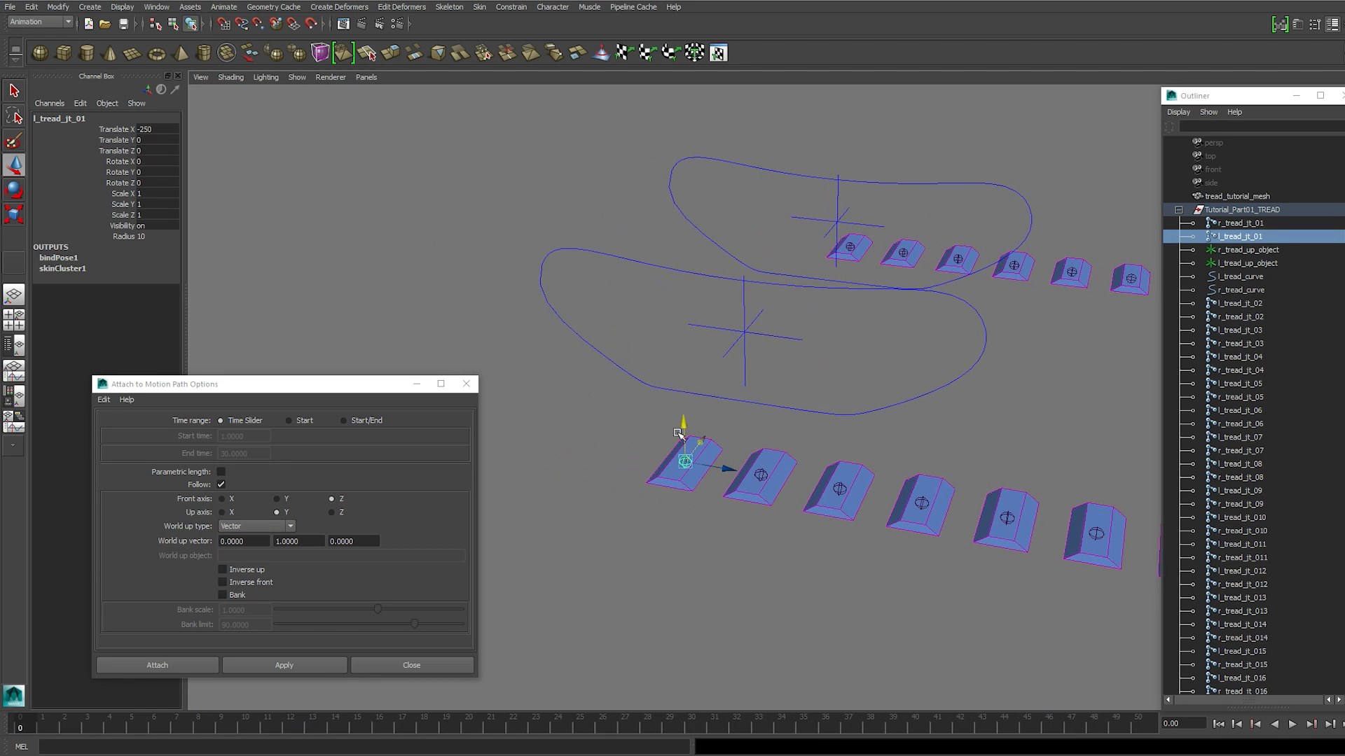
left_click_drag(562, 483, 539, 465, "alt")
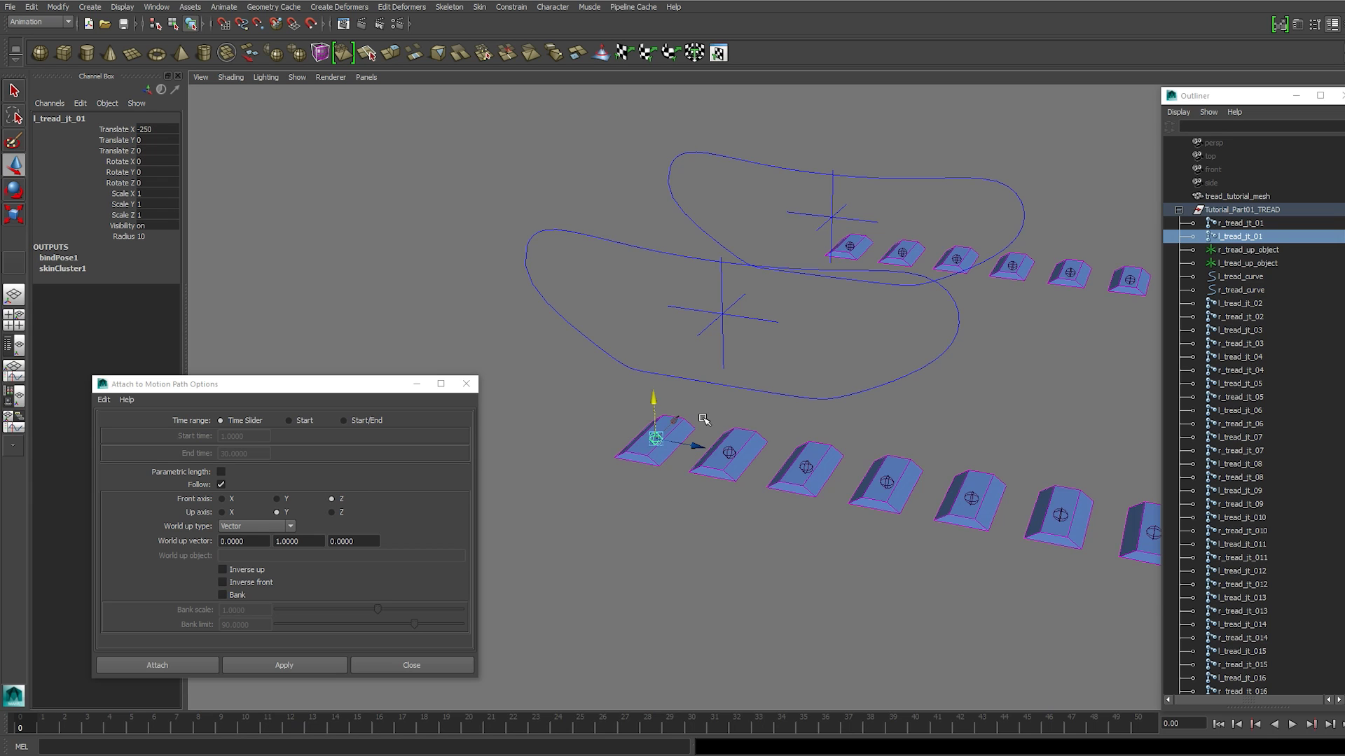
left_click_drag(703, 418, 667, 422, "alt")
Enable Inverse up and set the world up type to Object up for the motion path
left_click(222, 570)
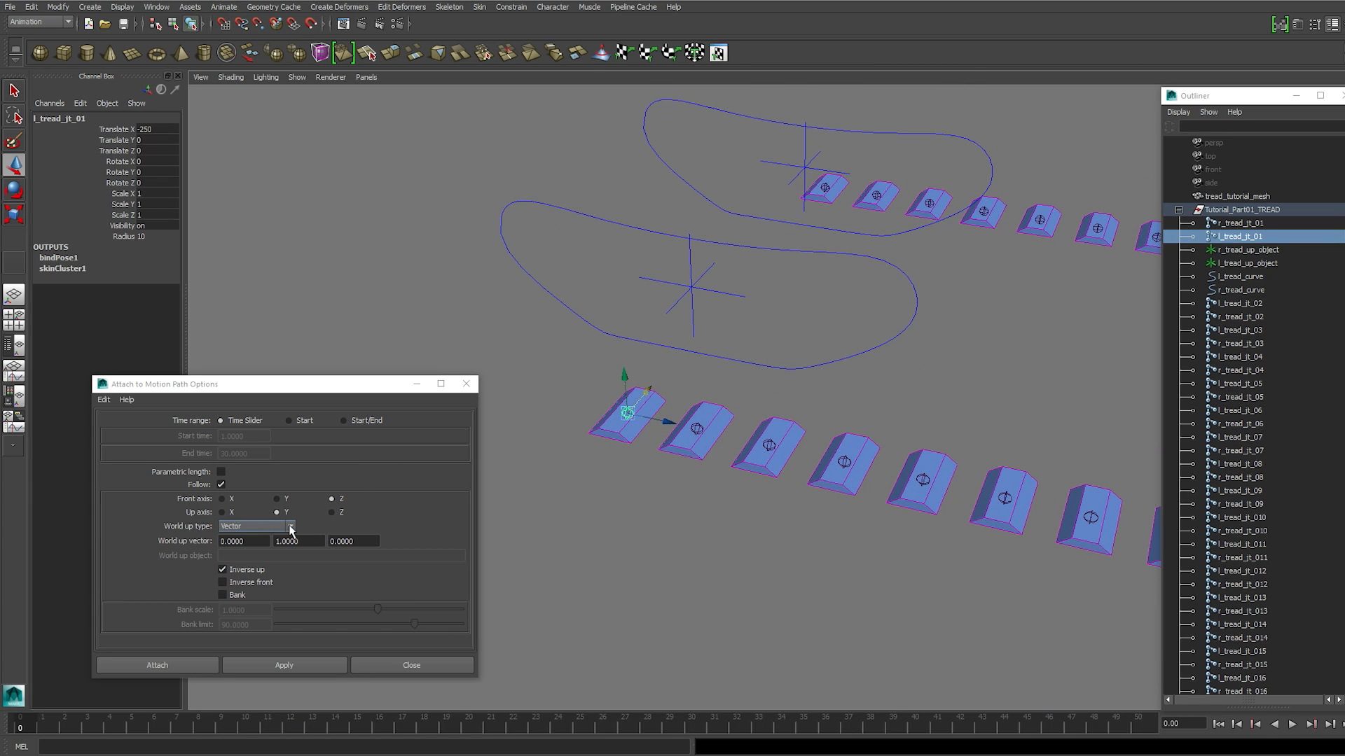
left_click(291, 529)
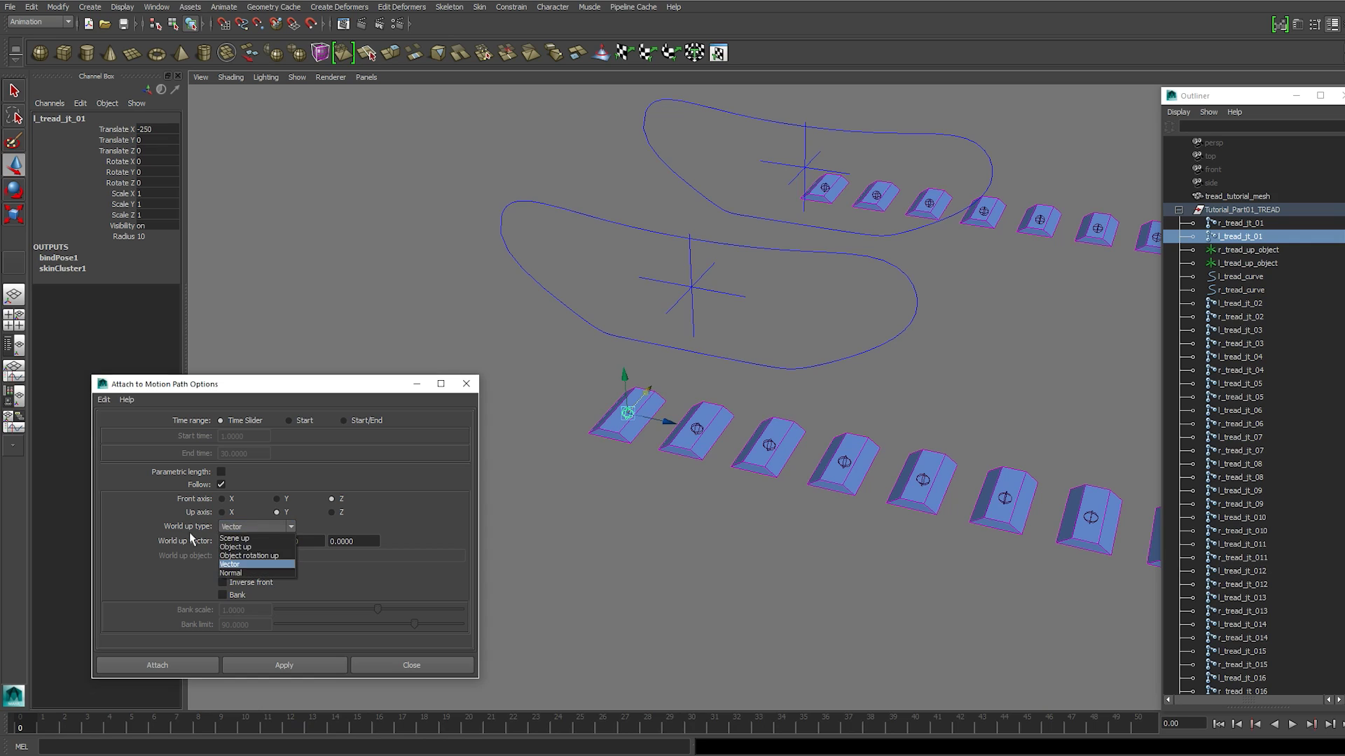
left_click(254, 547)
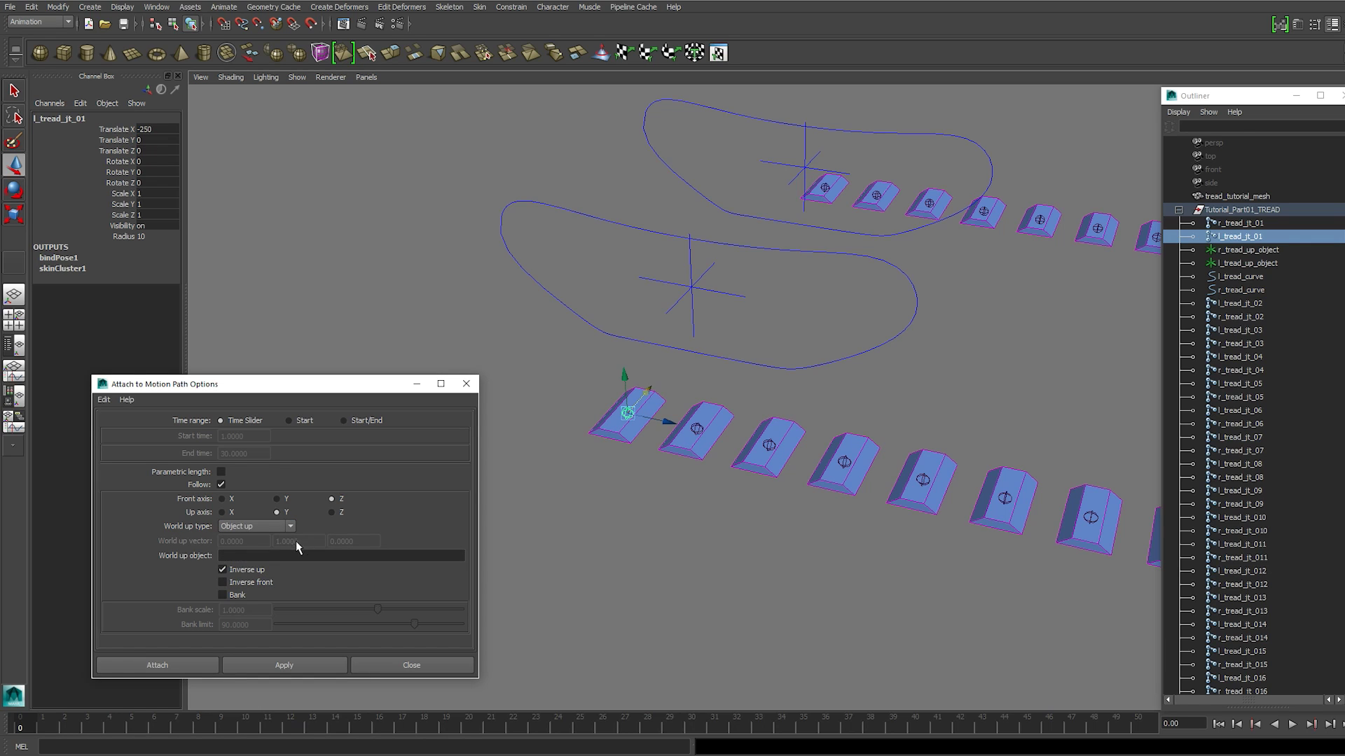
Select l_tread_up_object and examine its placement relative to the left tread curve from several angles
left_click(685, 311)
middle_click_drag(708, 294, 719, 342, "alt")
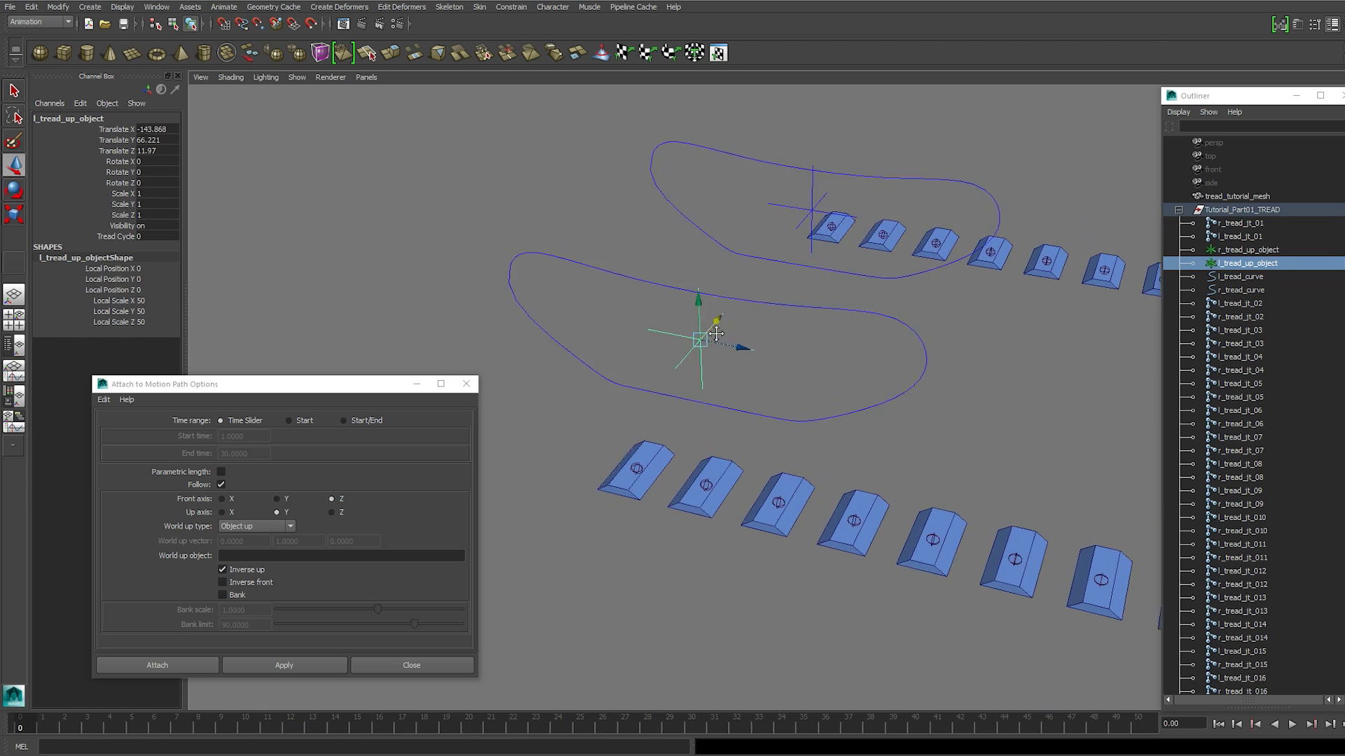
left_click_drag(719, 341, 626, 317, "alt")
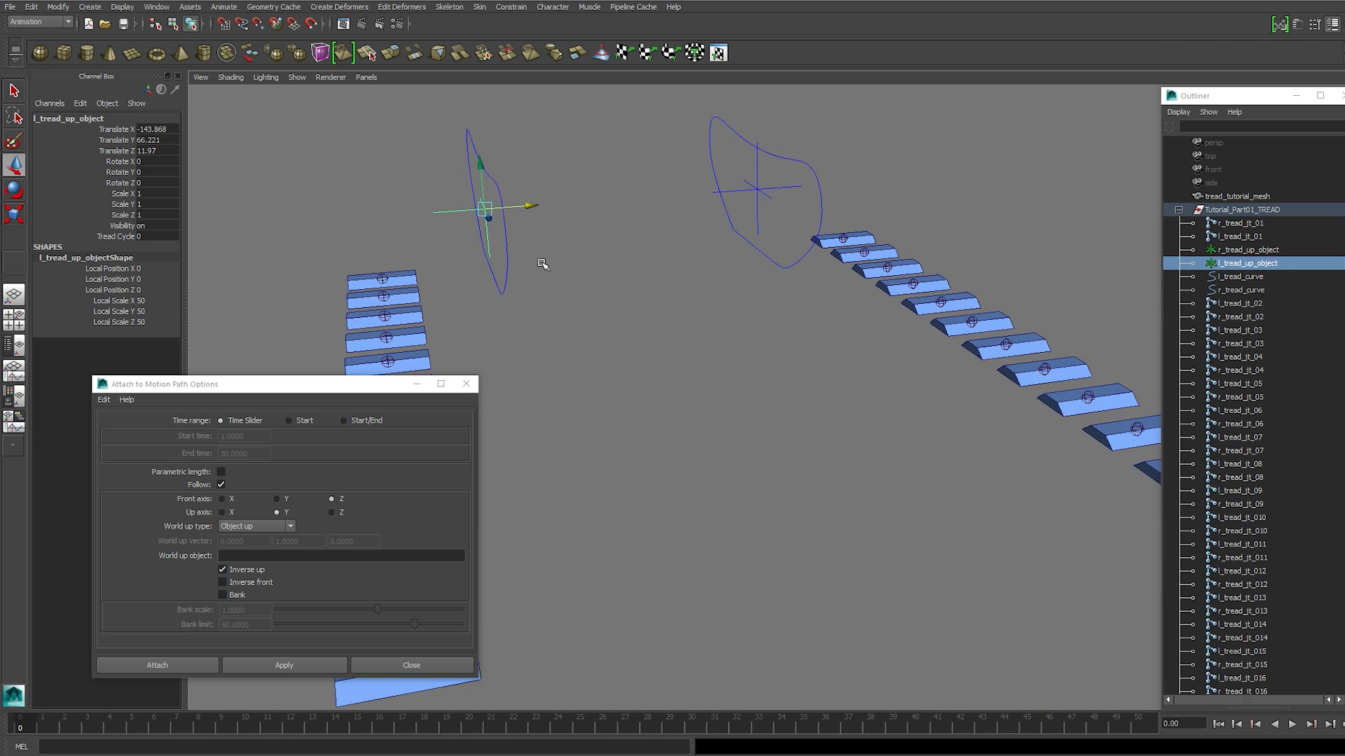
left_click_drag(544, 267, 589, 297, "alt")
middle_click_drag(588, 297, 678, 358, "alt")
left_click_drag(679, 361, 639, 345, "alt")
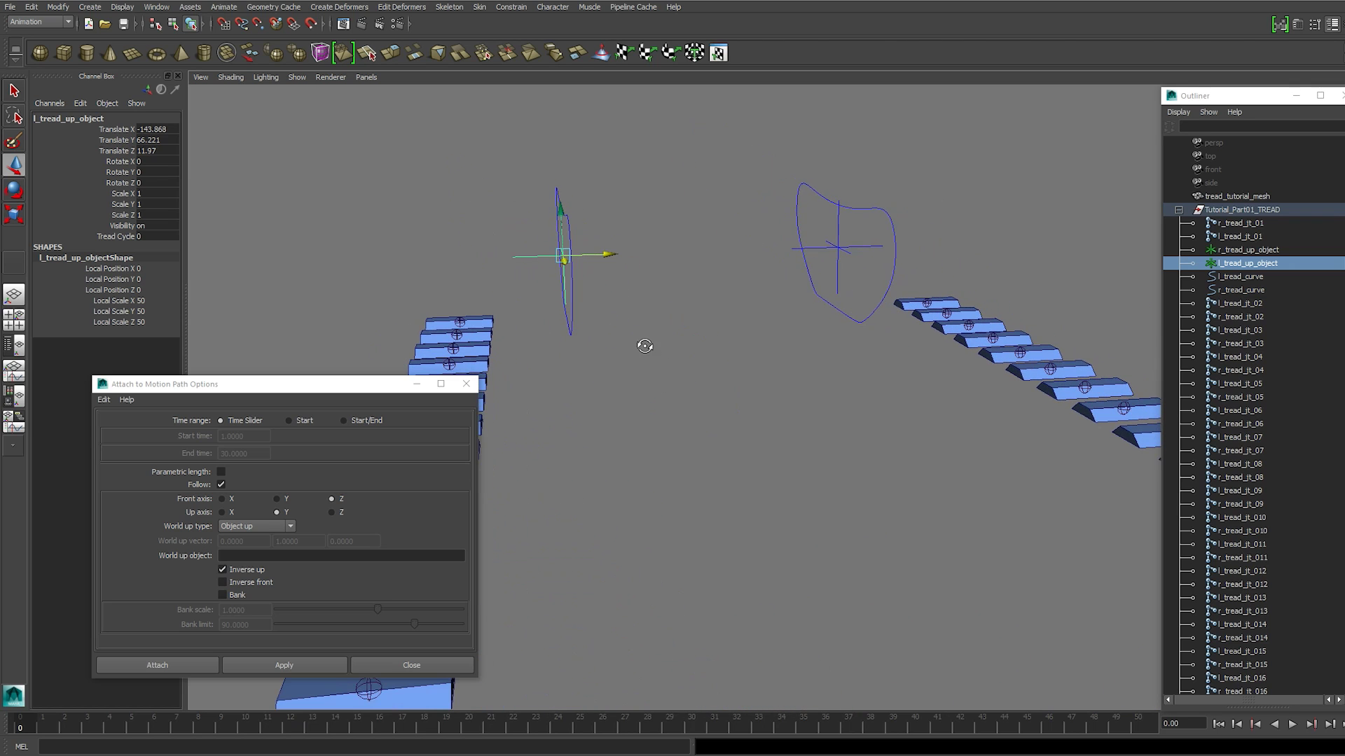
middle_click_drag(631, 319, 647, 330, "alt")
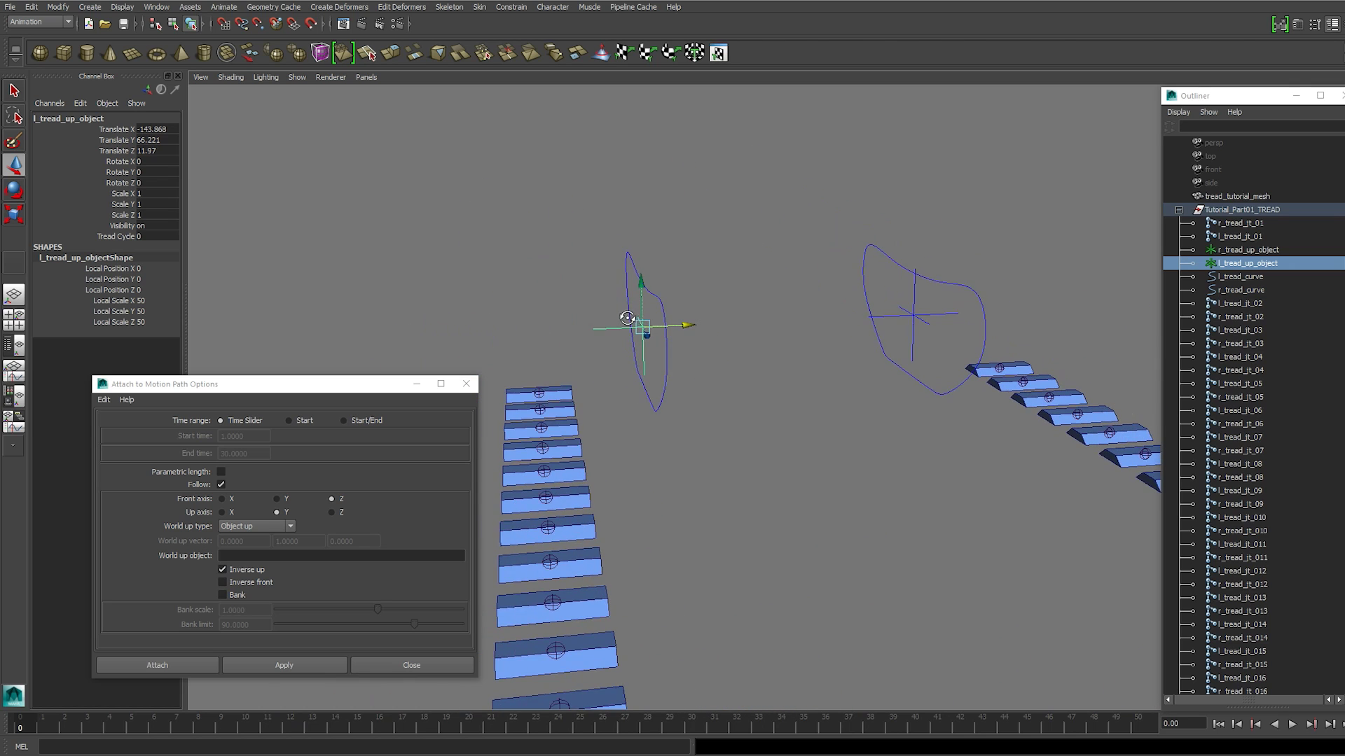
left_click_drag(628, 317, 618, 314, "alt")
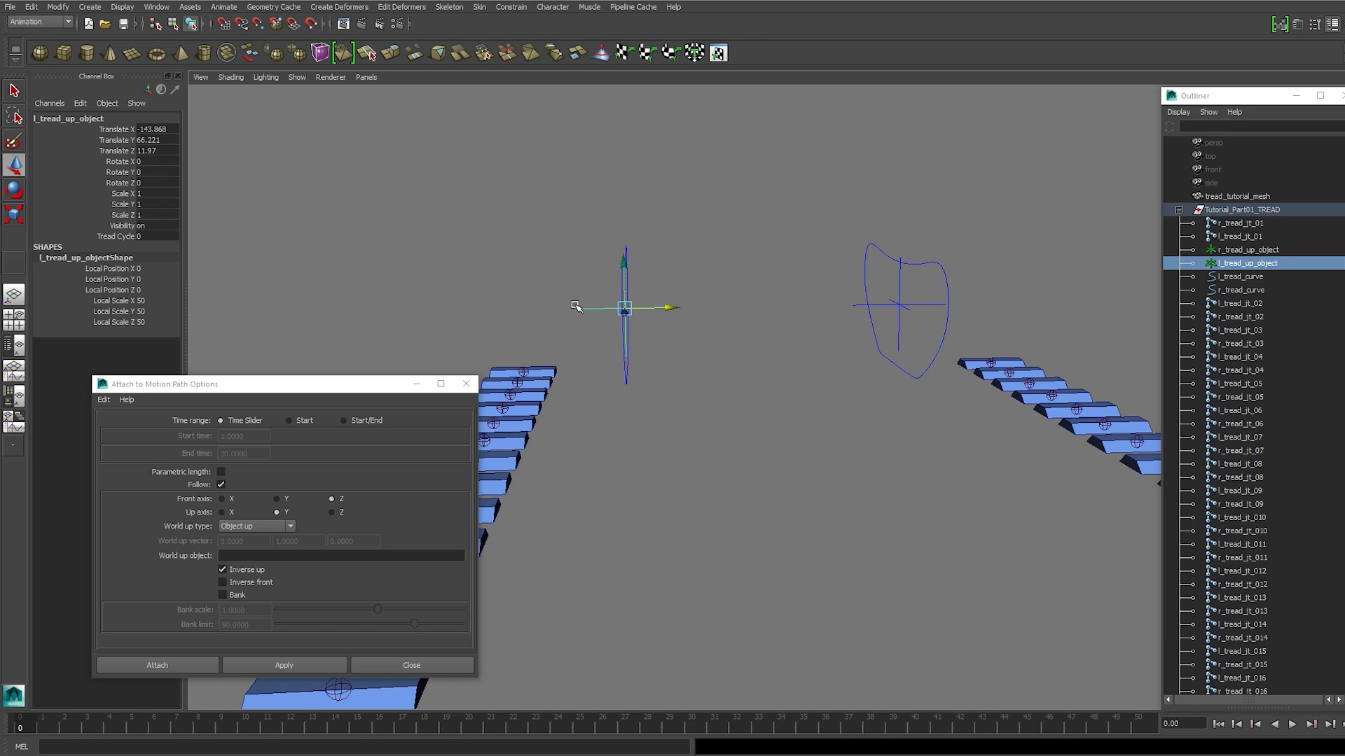
middle_click_drag(579, 299, 598, 320, "alt")
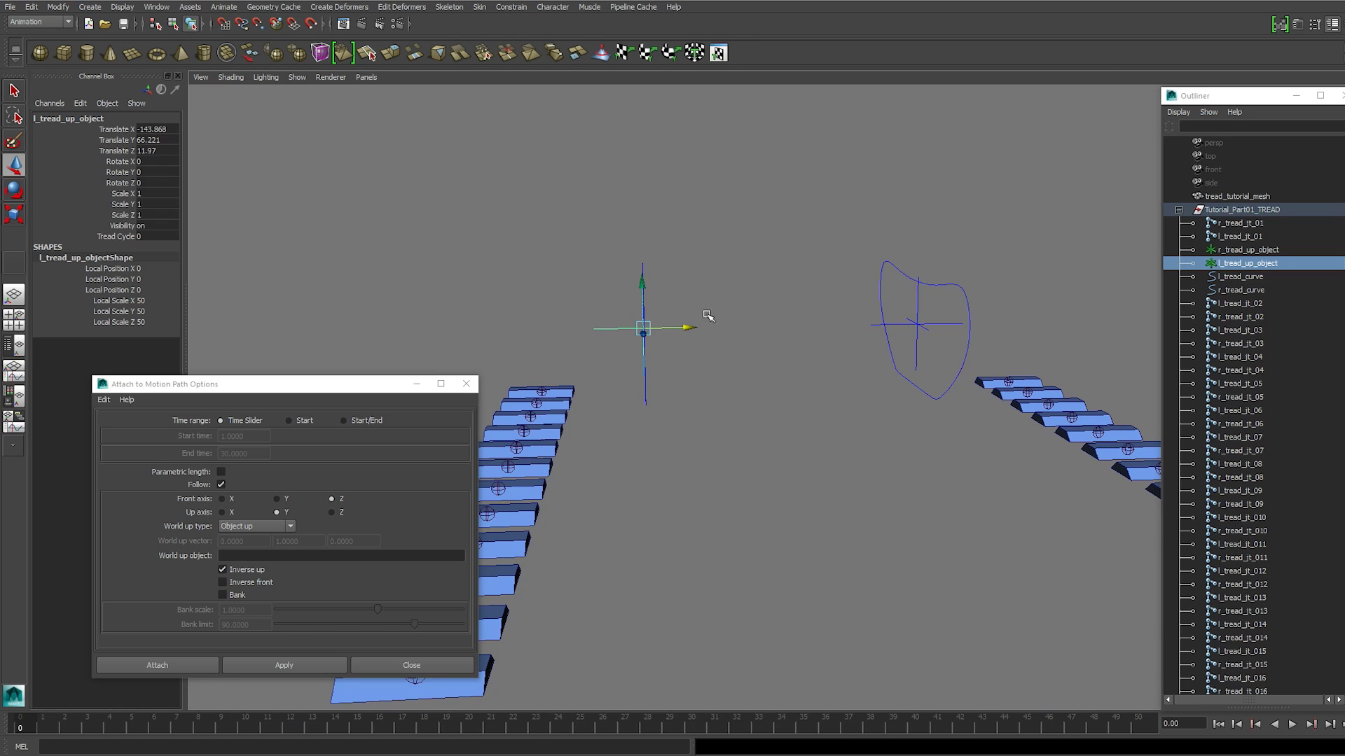
left_click_drag(633, 281, 633, 315, "alt")
Copy the name l_tread_up_object into the motion path's world up object setting
left_click(94, 118)
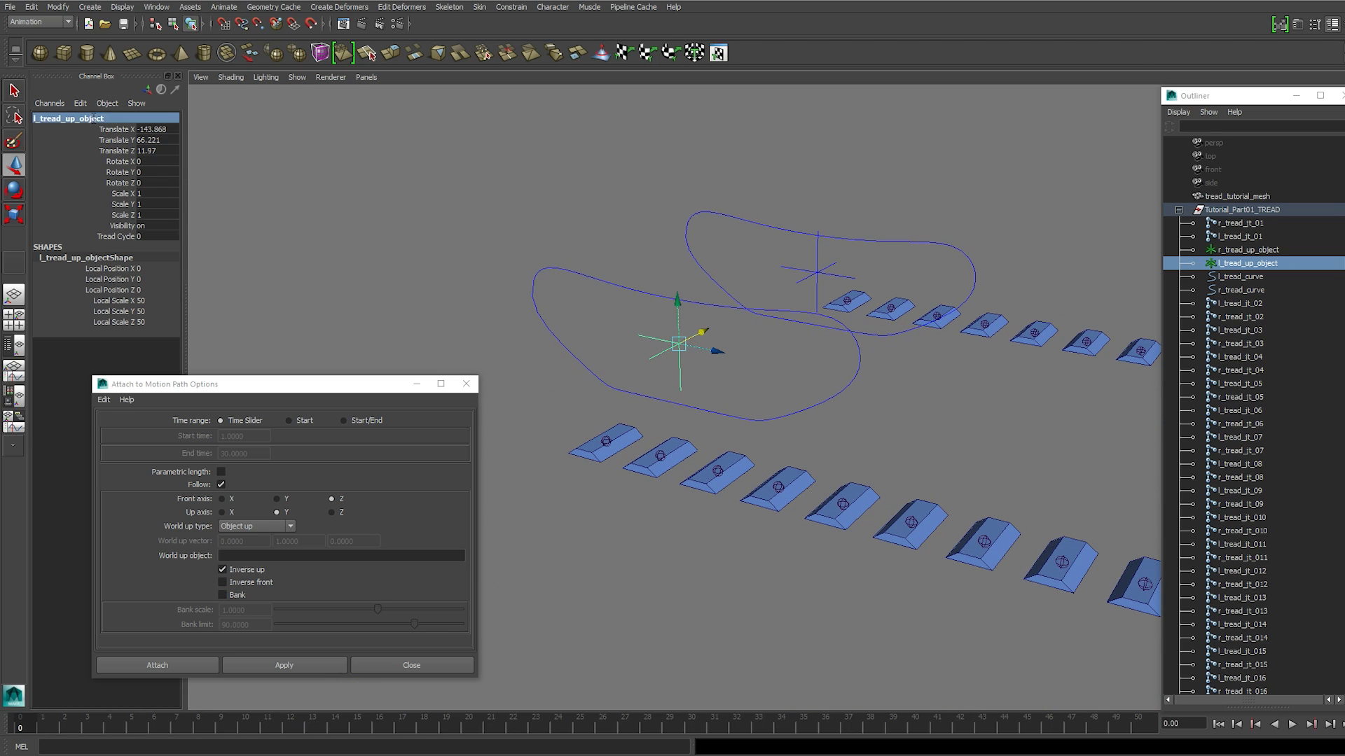
left_click(94, 118)
key("ctrl+c")
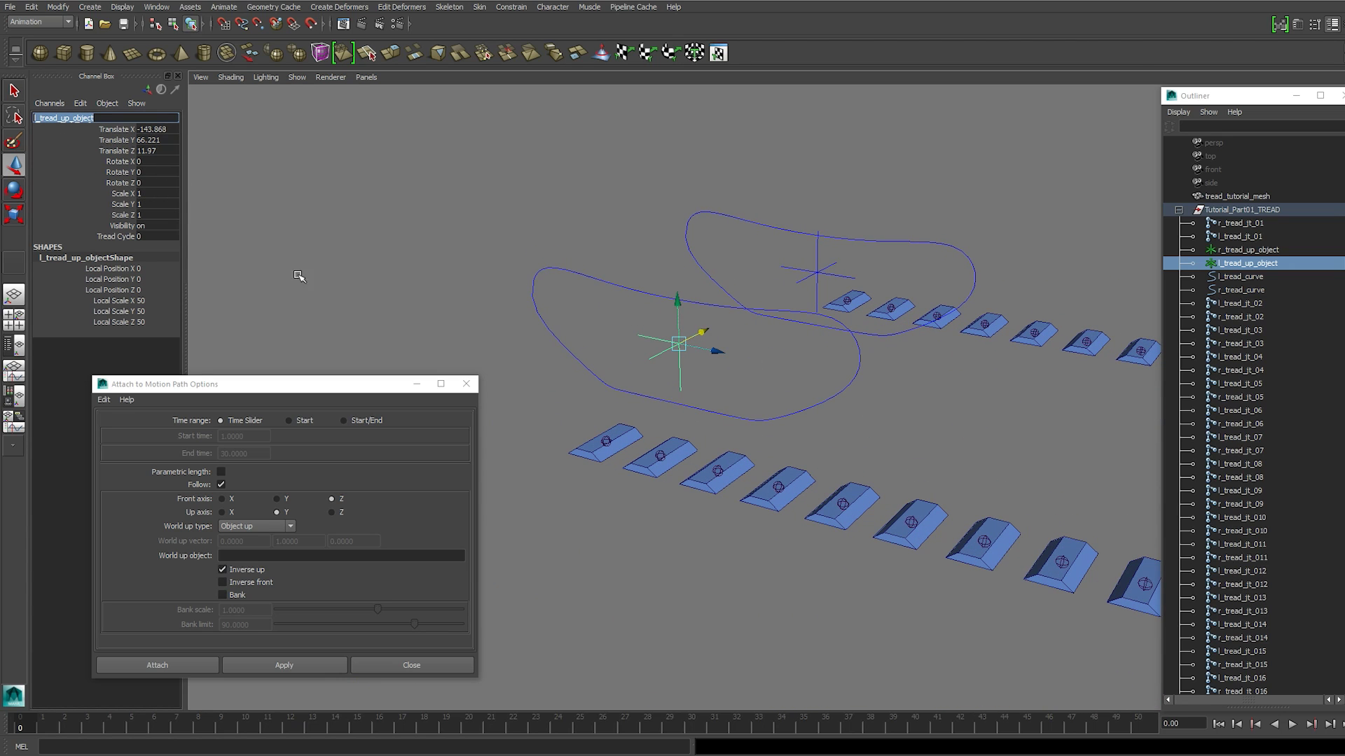
left_click(304, 556)
key("ctrl+v")
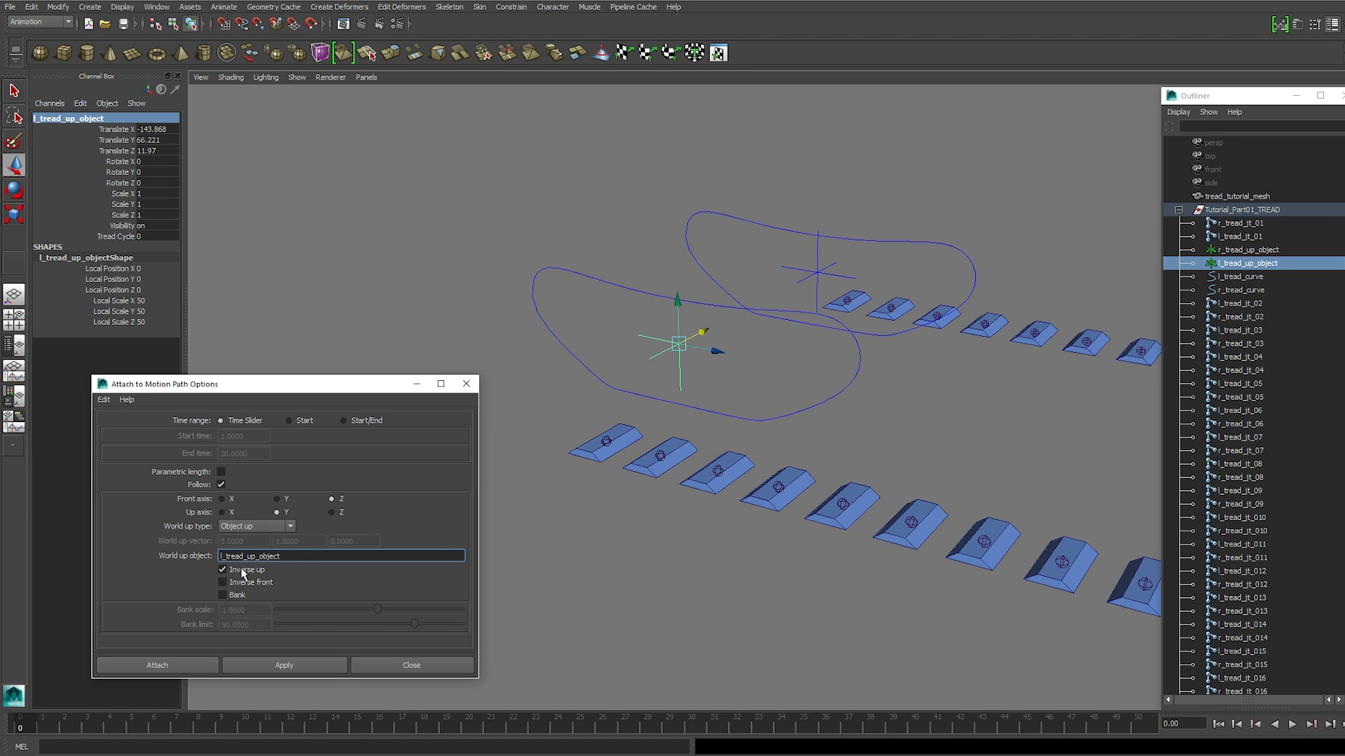
Attach l_tread_jt_01 to l_tread_curve as a motion path with the configured options, keeping the options dialog open
left_click(642, 414)
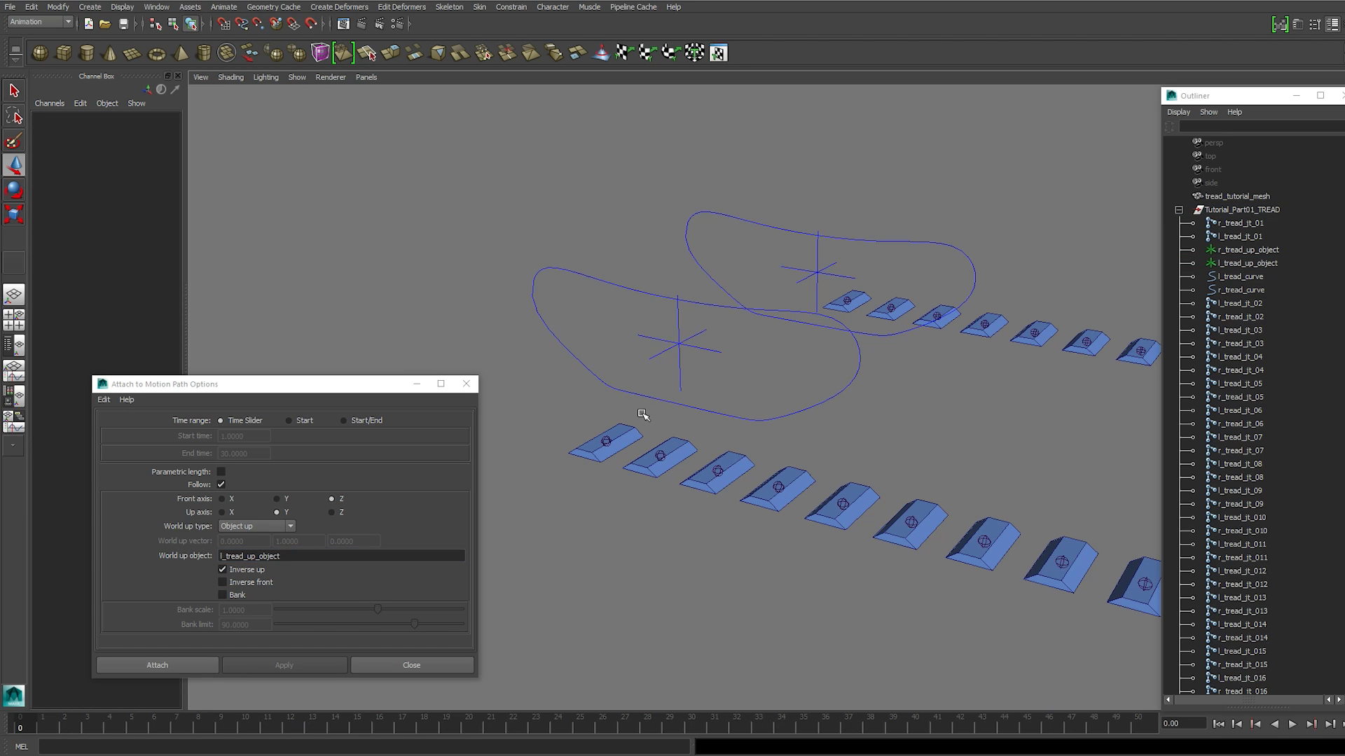
left_click_drag(643, 414, 669, 420, "alt")
right_click_drag(669, 421, 671, 441, "alt")
left_click(632, 492)
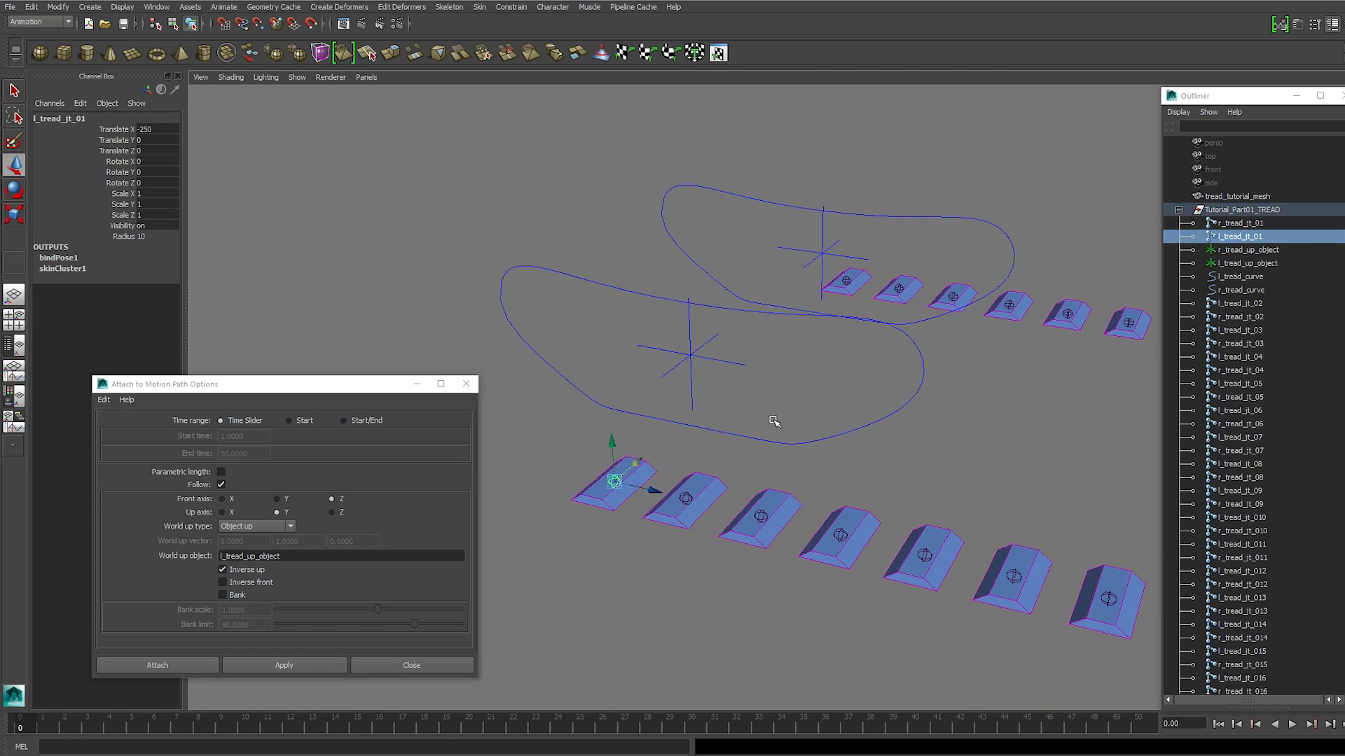
left_click(793, 443, "shift")
left_click(310, 662)
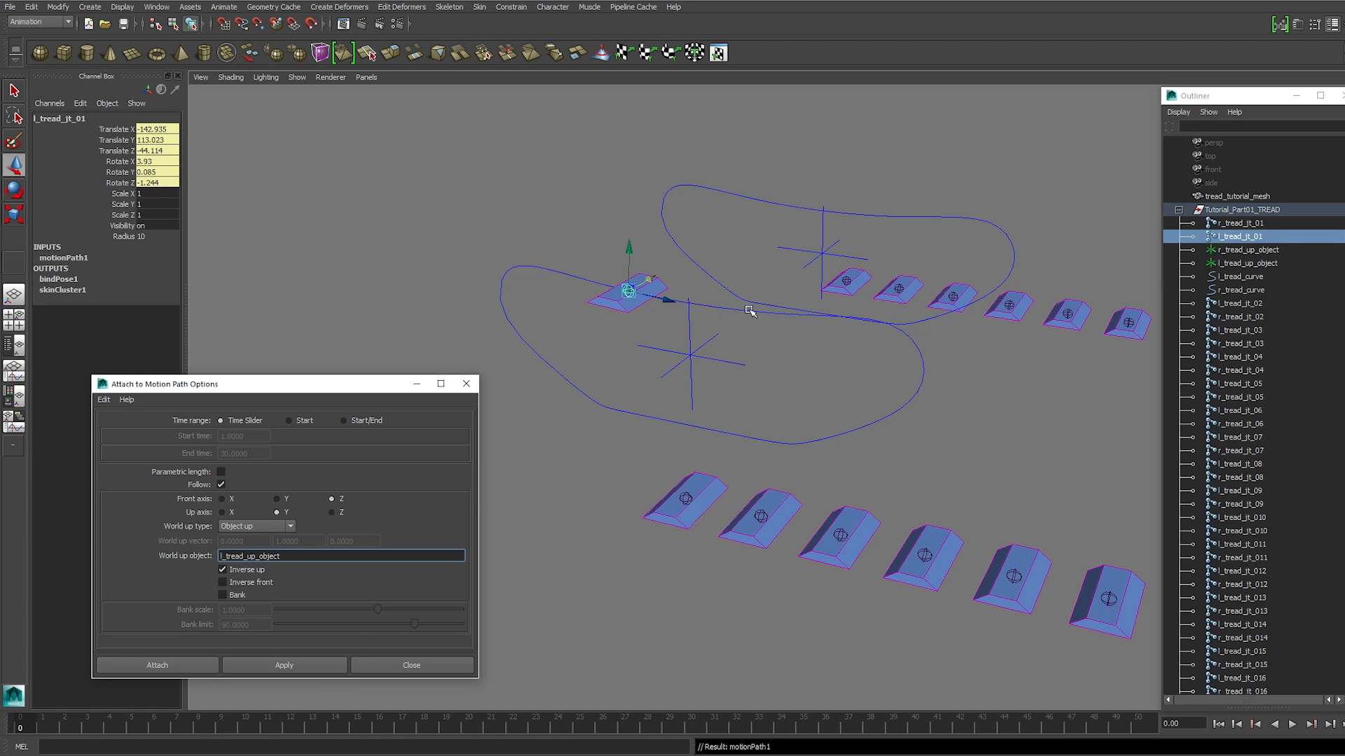
Inspect the attached tread's orientation and test the Front Twist of l_tread_jt_01's motionPath1, undoing the change
middle_click_drag(790, 323, 749, 298, "alt")
left_click_drag(749, 298, 706, 303, "alt")
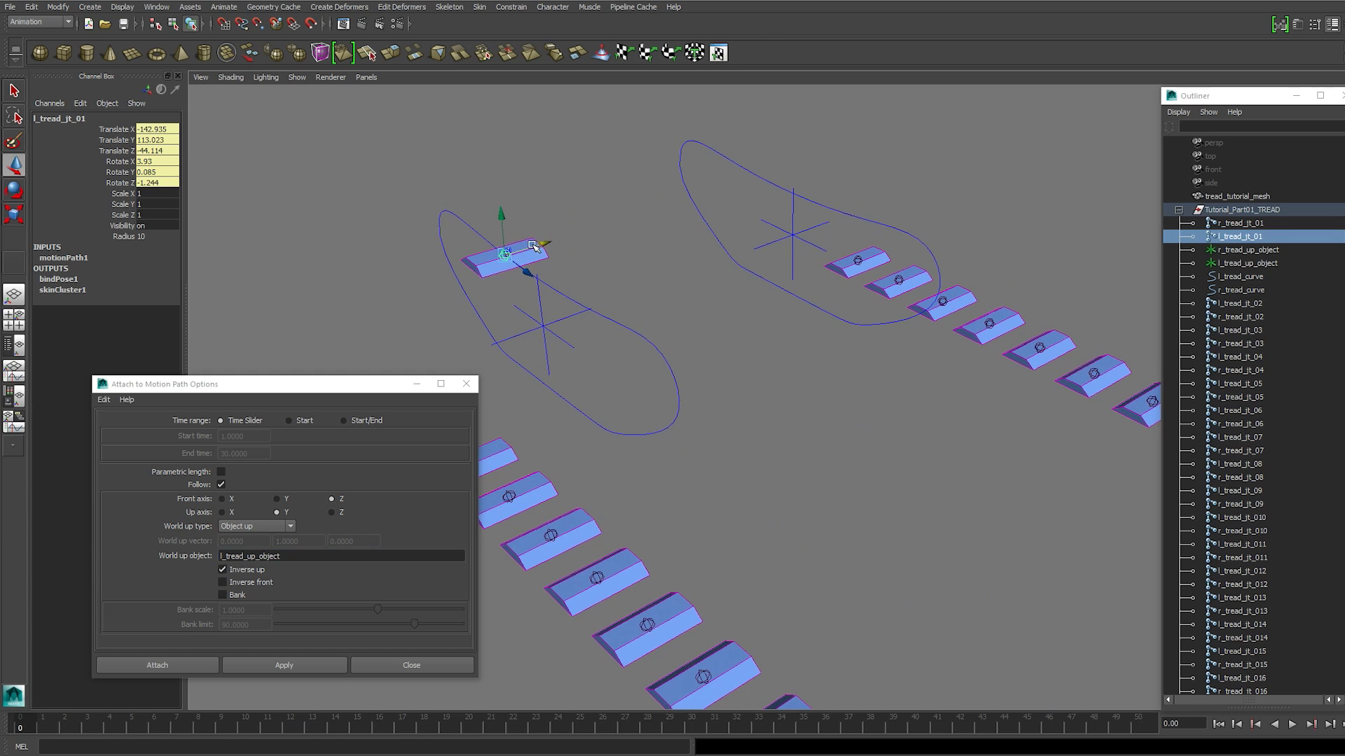
left_click_drag(637, 335, 677, 299, "alt")
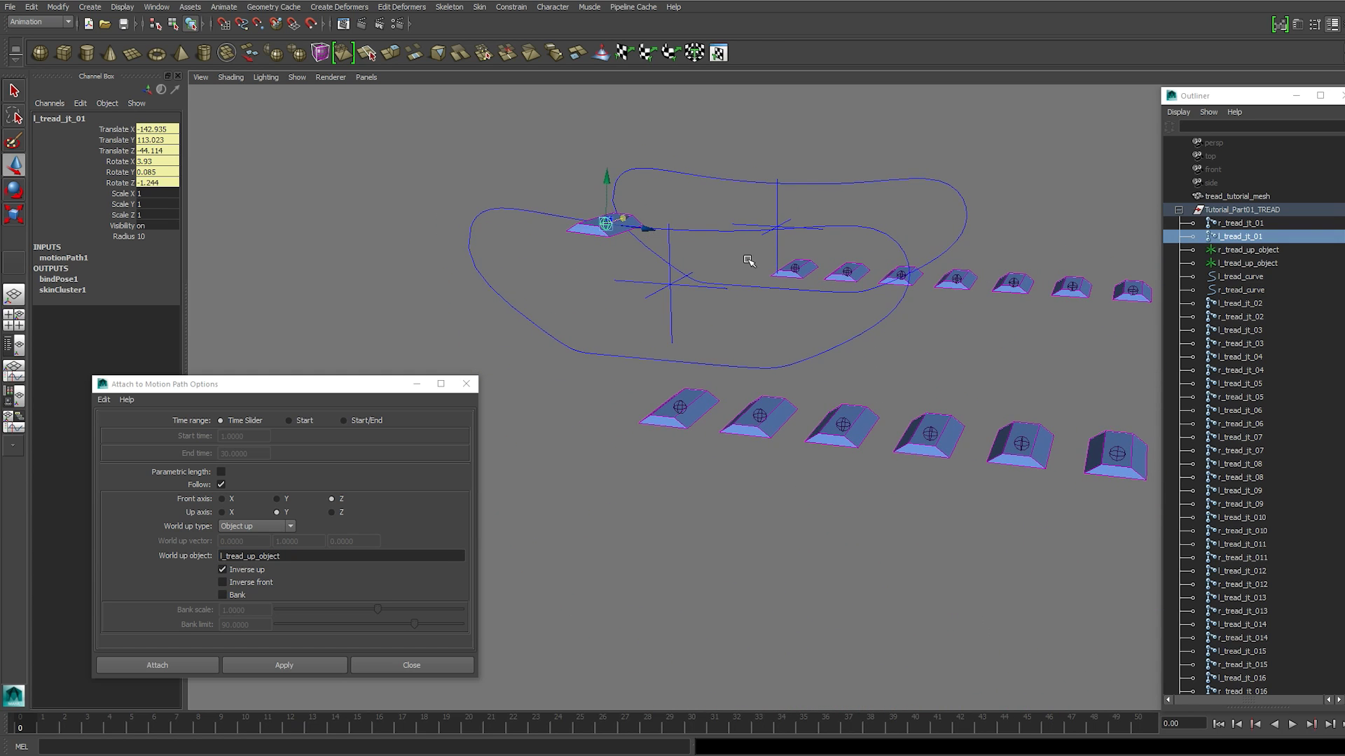
left_click_drag(751, 258, 703, 270, "alt")
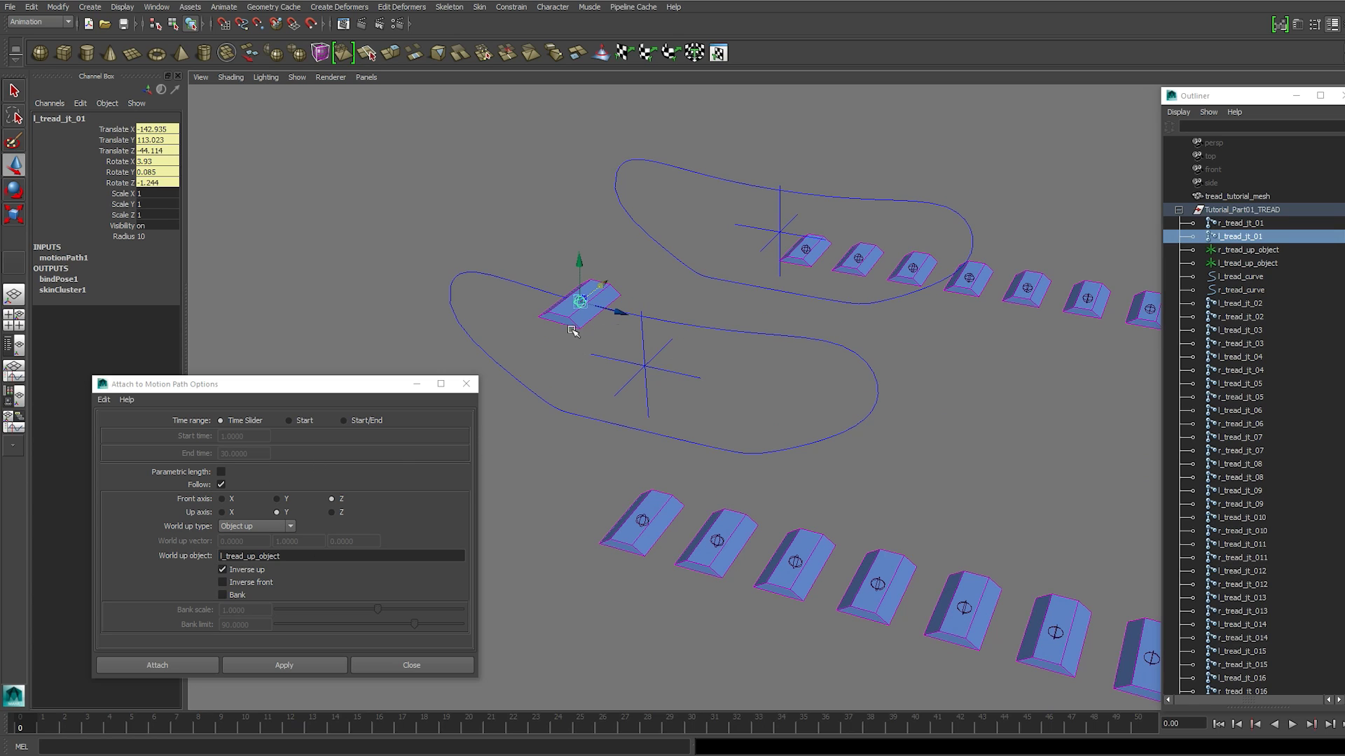
left_click(67, 258)
left_click(126, 278)
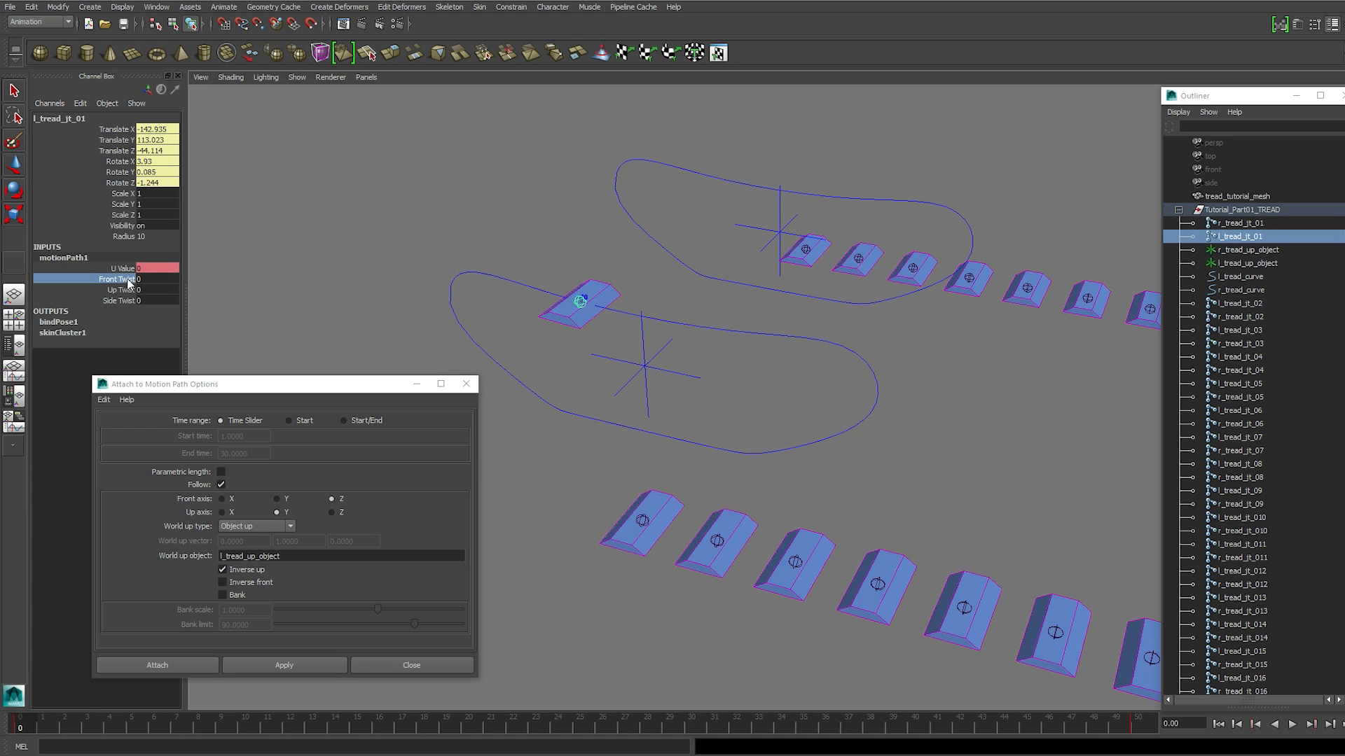
middle_click_drag(250, 268, 356, 295)
key("ctrl+z")
Delete the animation keys from the U Value of l_tread_jt_01's motionPath1
scroll(888, 463, "down", 3)
middle_click_drag(888, 464, 781, 392, "alt")
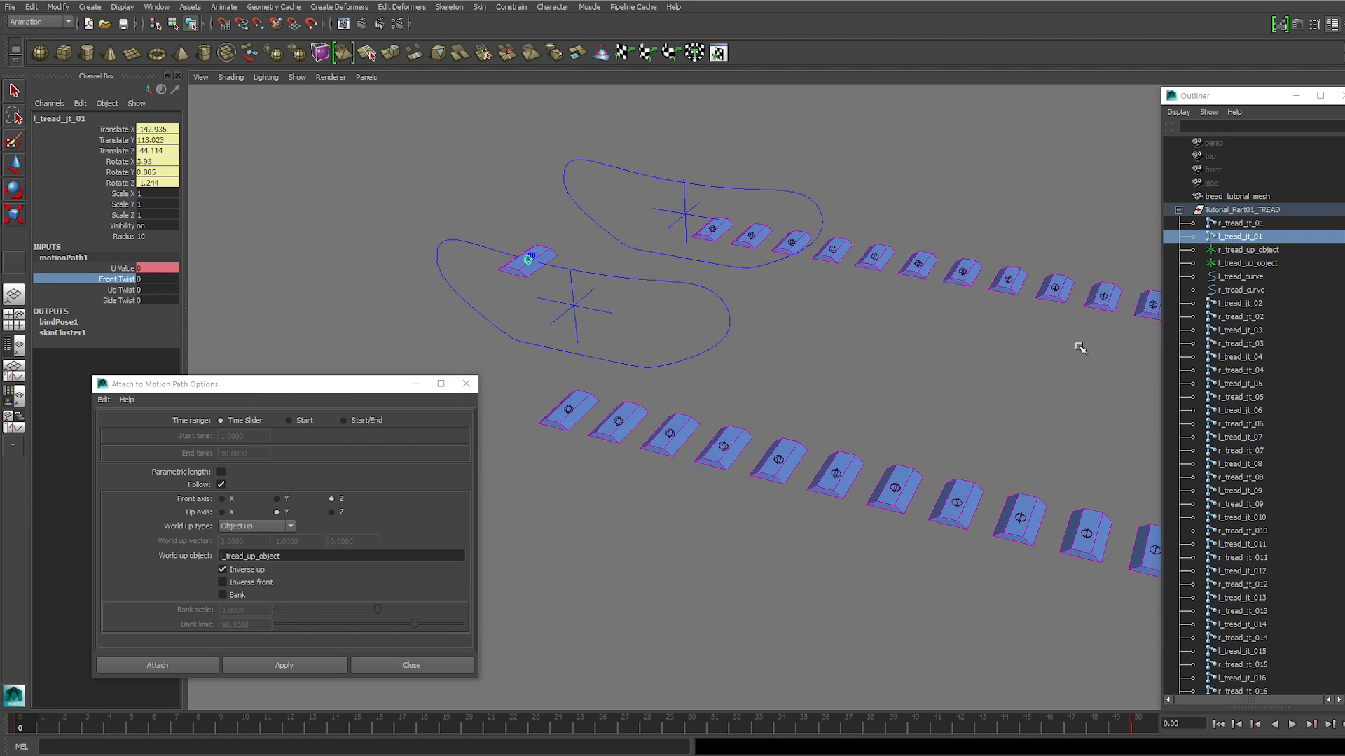
middle_click_drag(673, 318, 836, 378, "alt")
scroll(835, 377, "up", 3)
middle_click_drag(696, 367, 622, 360, "alt")
left_click_drag(632, 389, 641, 390, "alt")
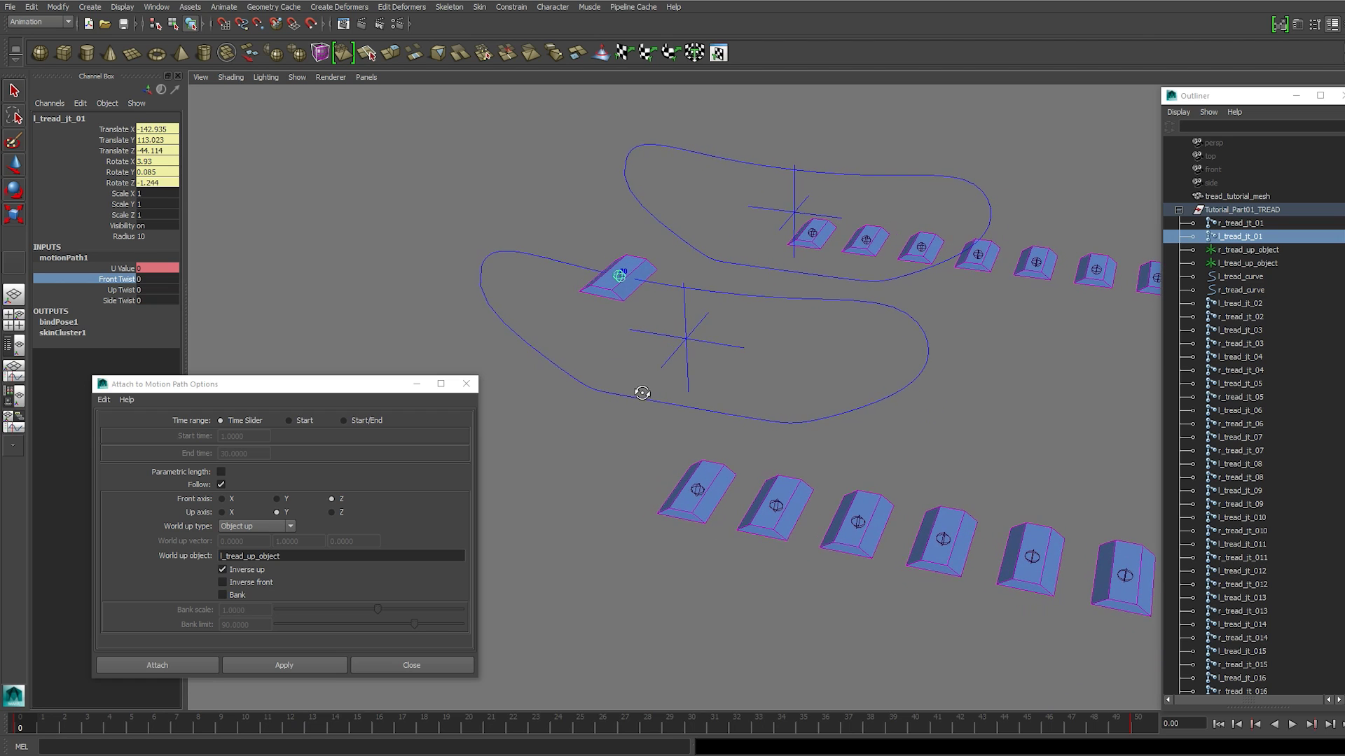
middle_click_drag(695, 414, 654, 408, "alt")
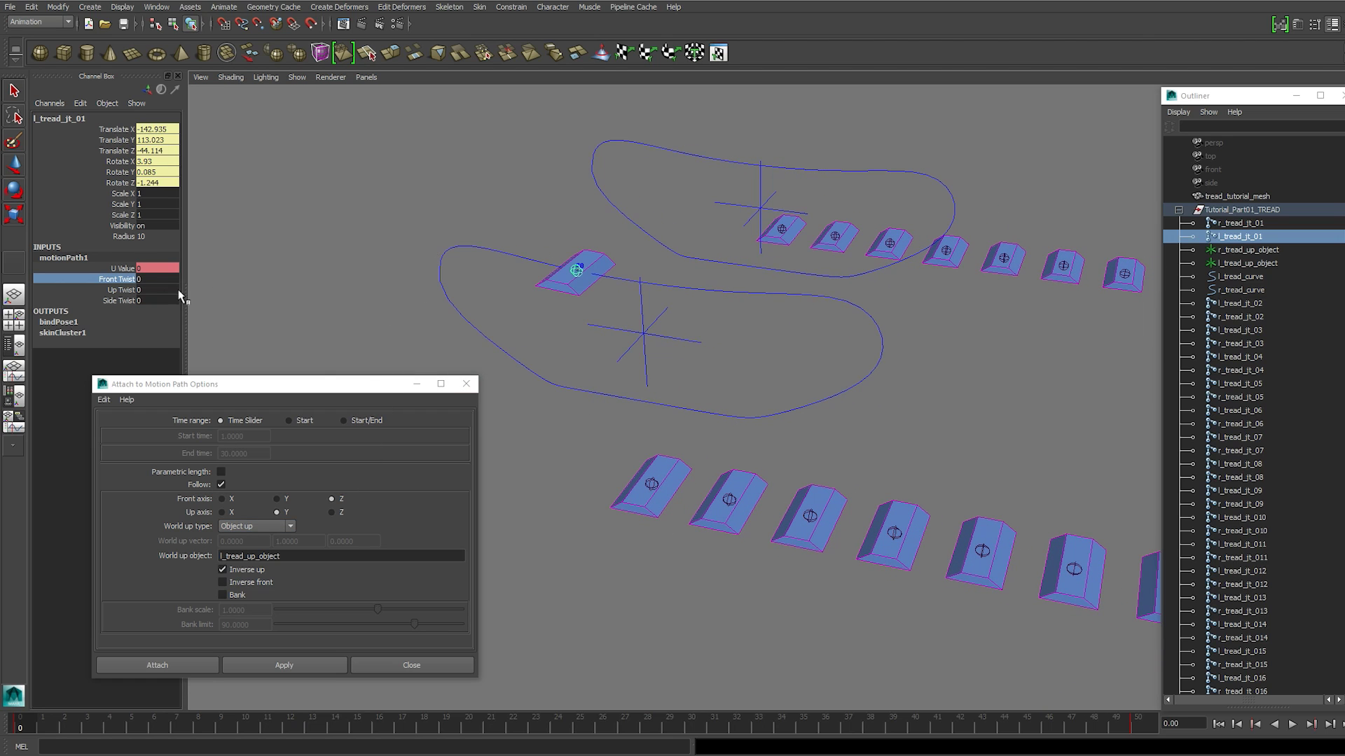
left_click(118, 269)
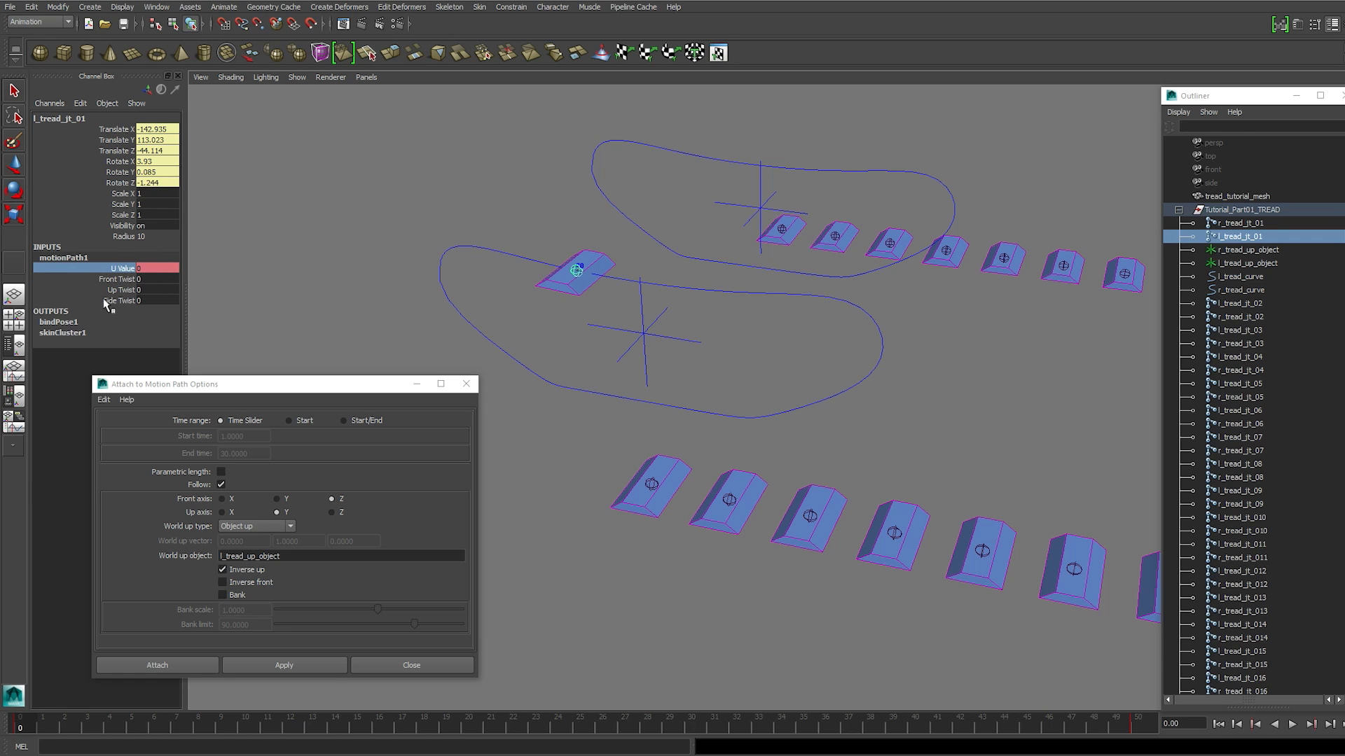
right_click(132, 271)
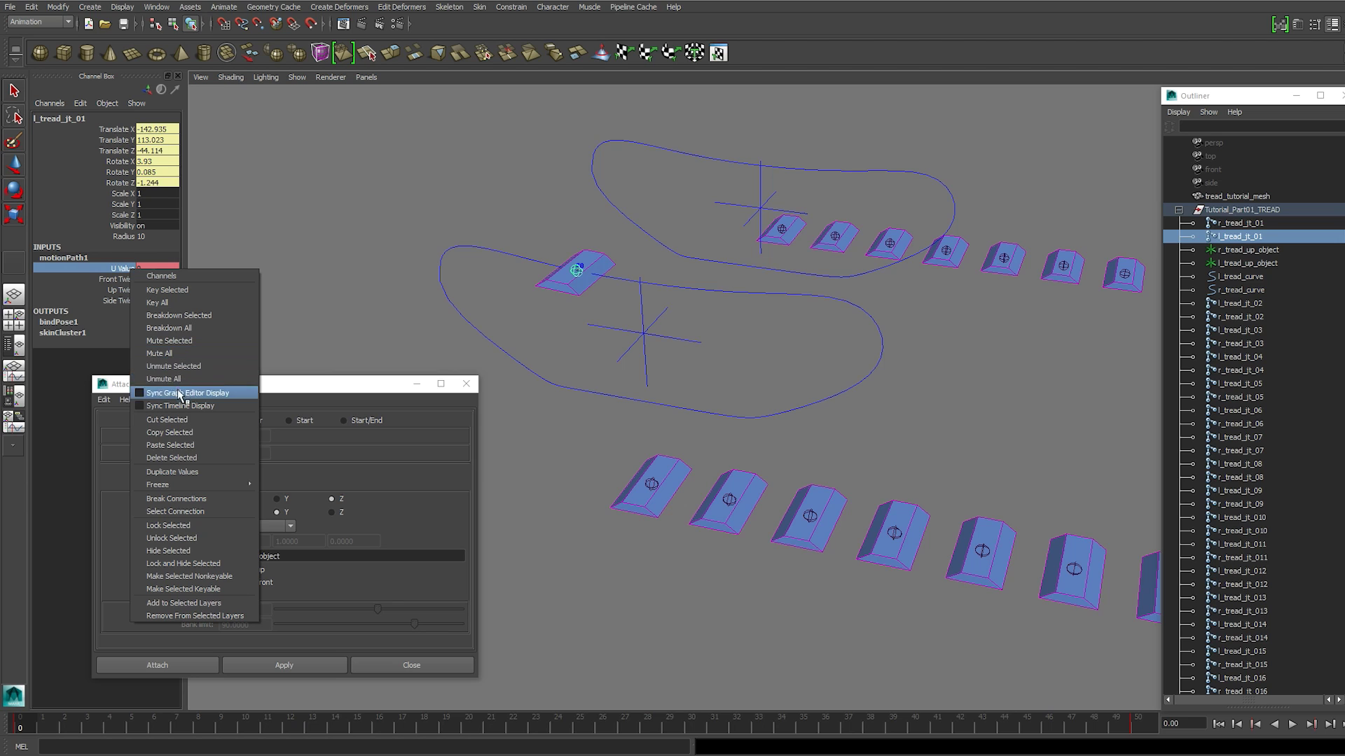
left_click(191, 459)
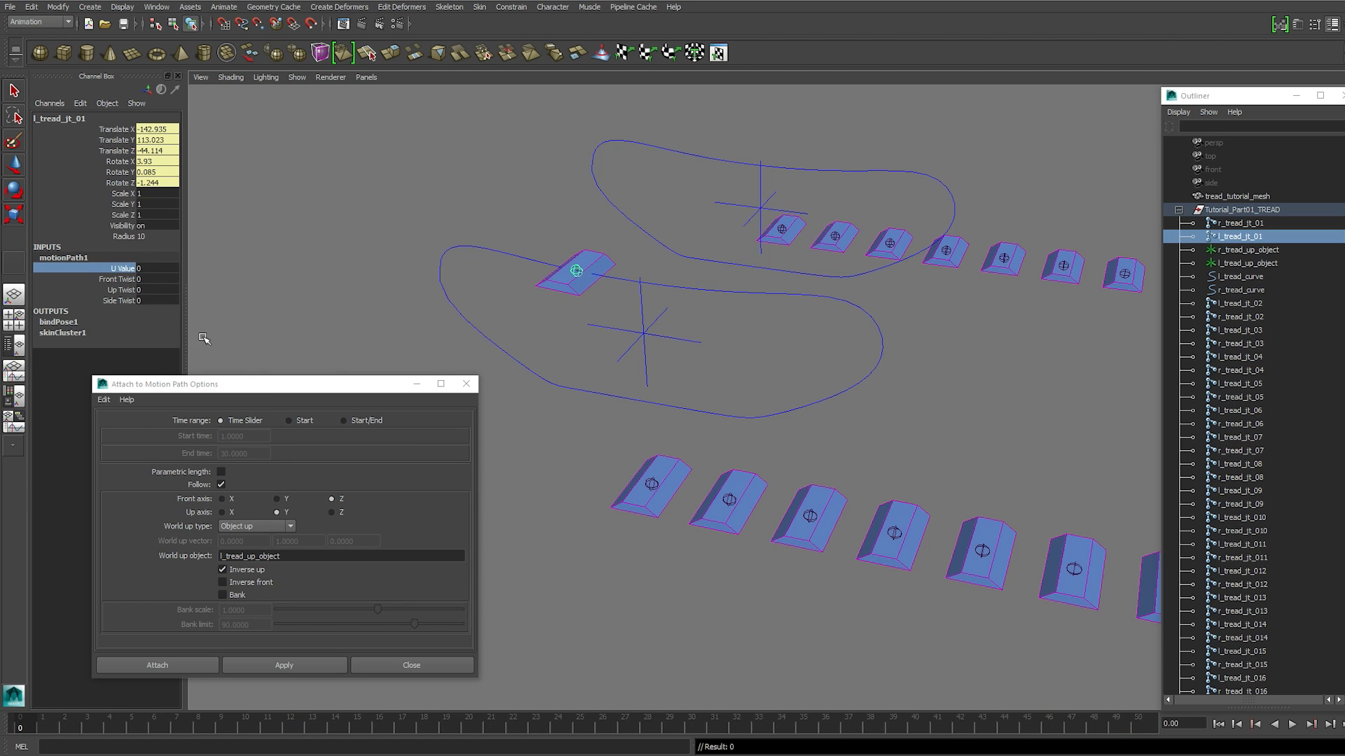
Open the Node Editor, set it to display no shapes, and turn off Extend to Shapes
left_click_drag(286, 392, 1160, 365)
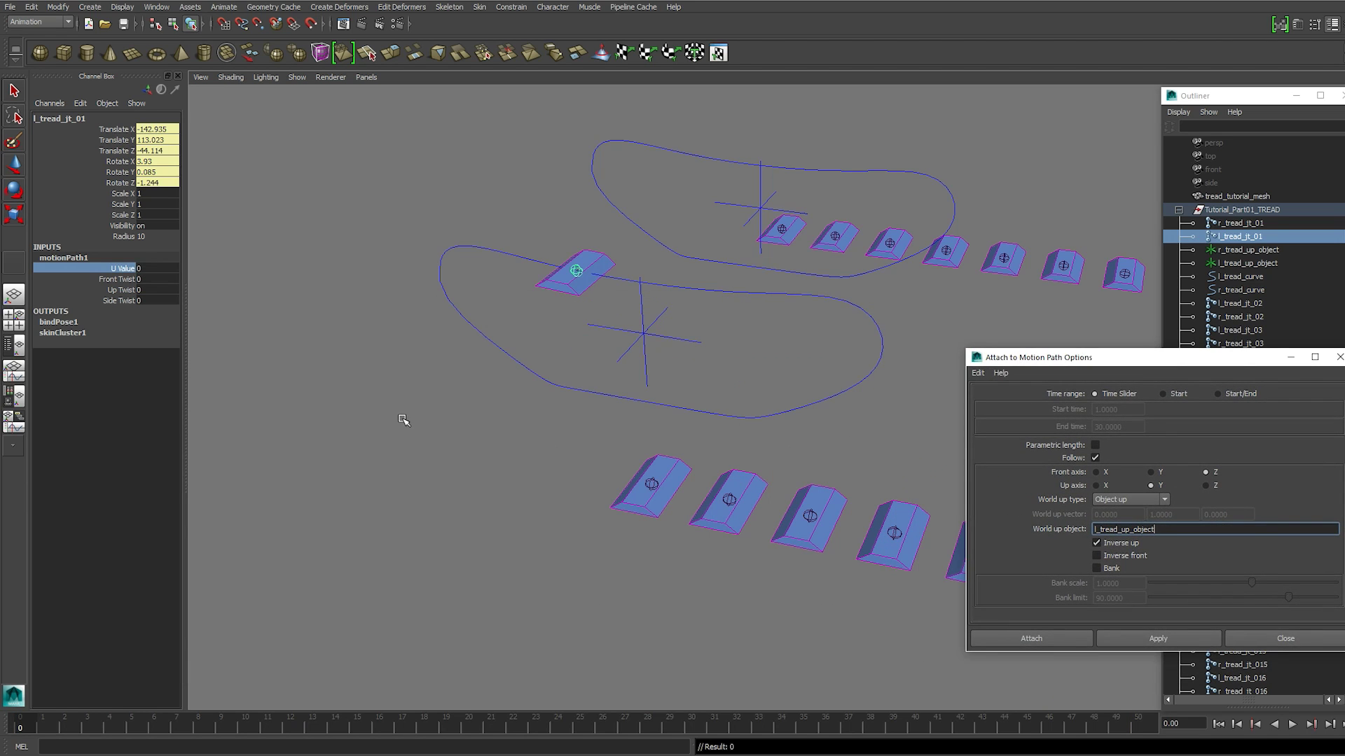
left_click(464, 437)
left_click_drag(530, 432, 498, 449, "alt")
scroll(530, 432, "down", 2)
left_click(157, 7)
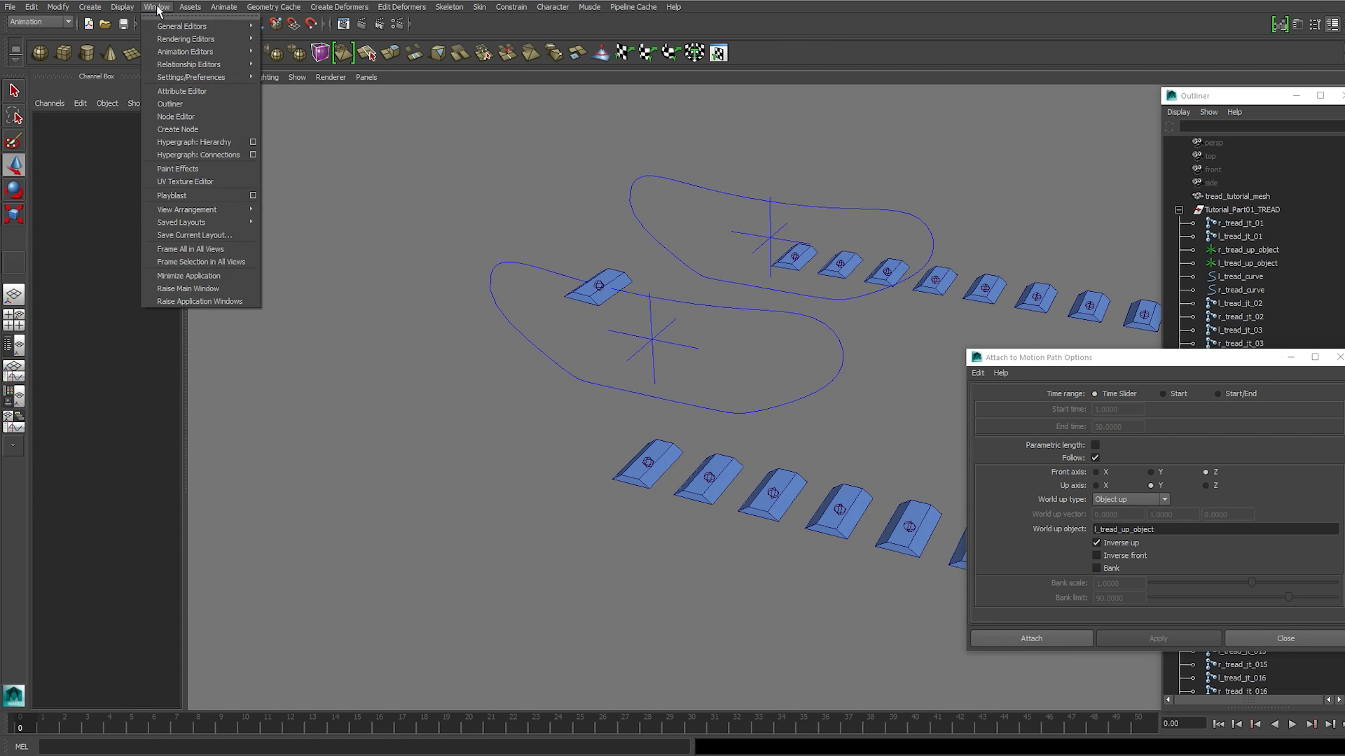
left_click(192, 116)
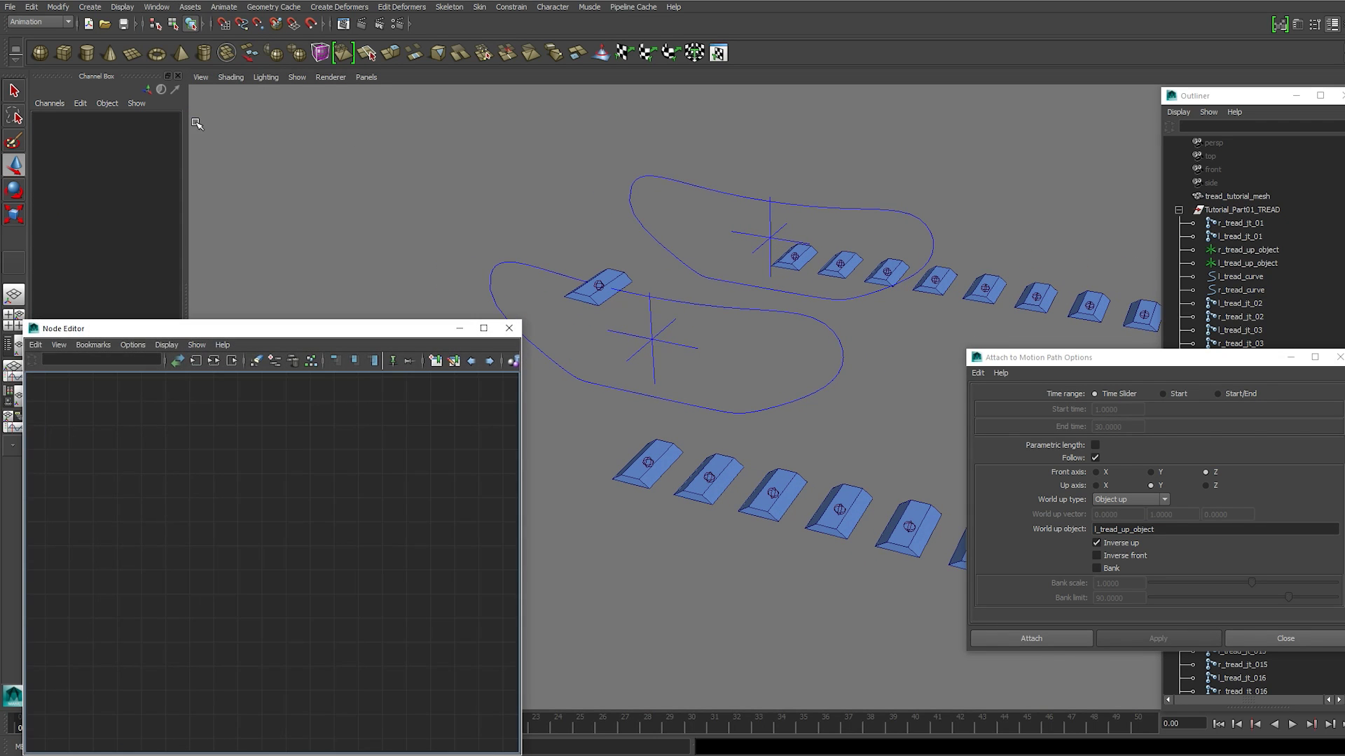
left_click(165, 345)
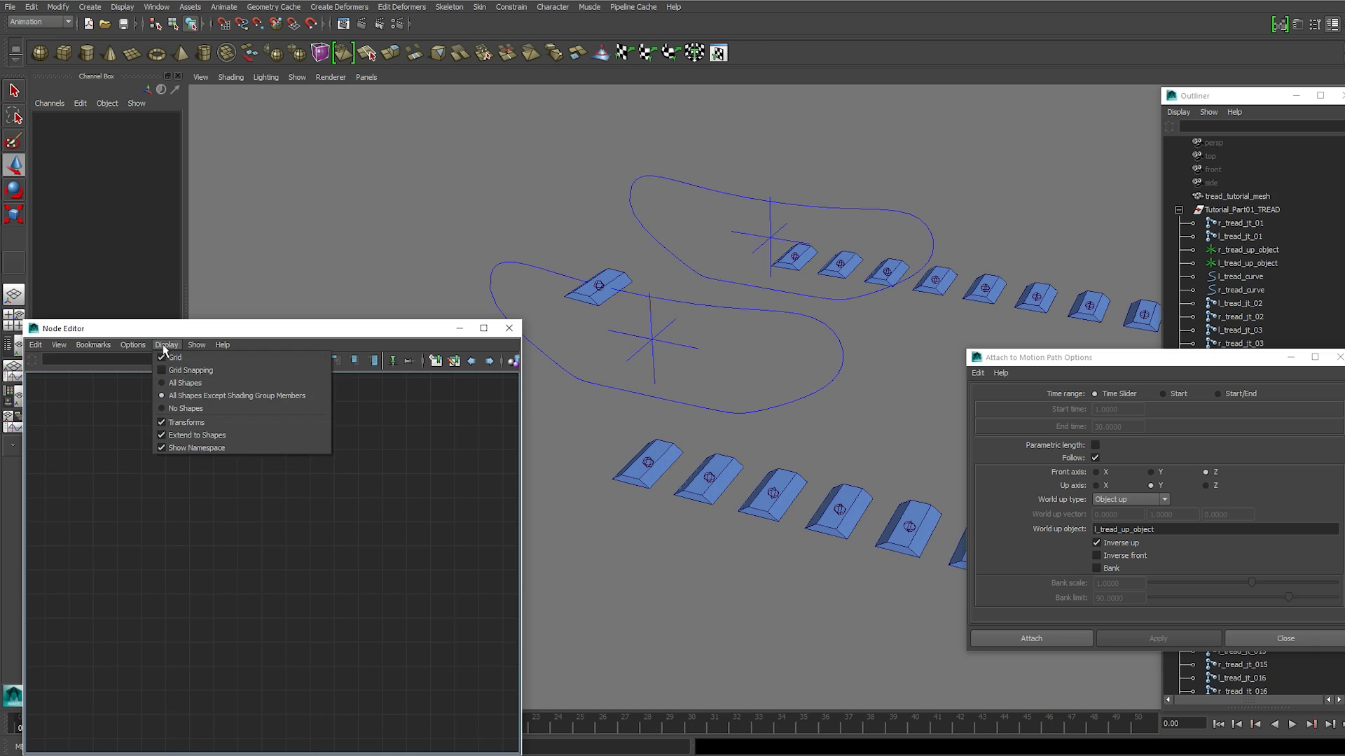
left_click(165, 409)
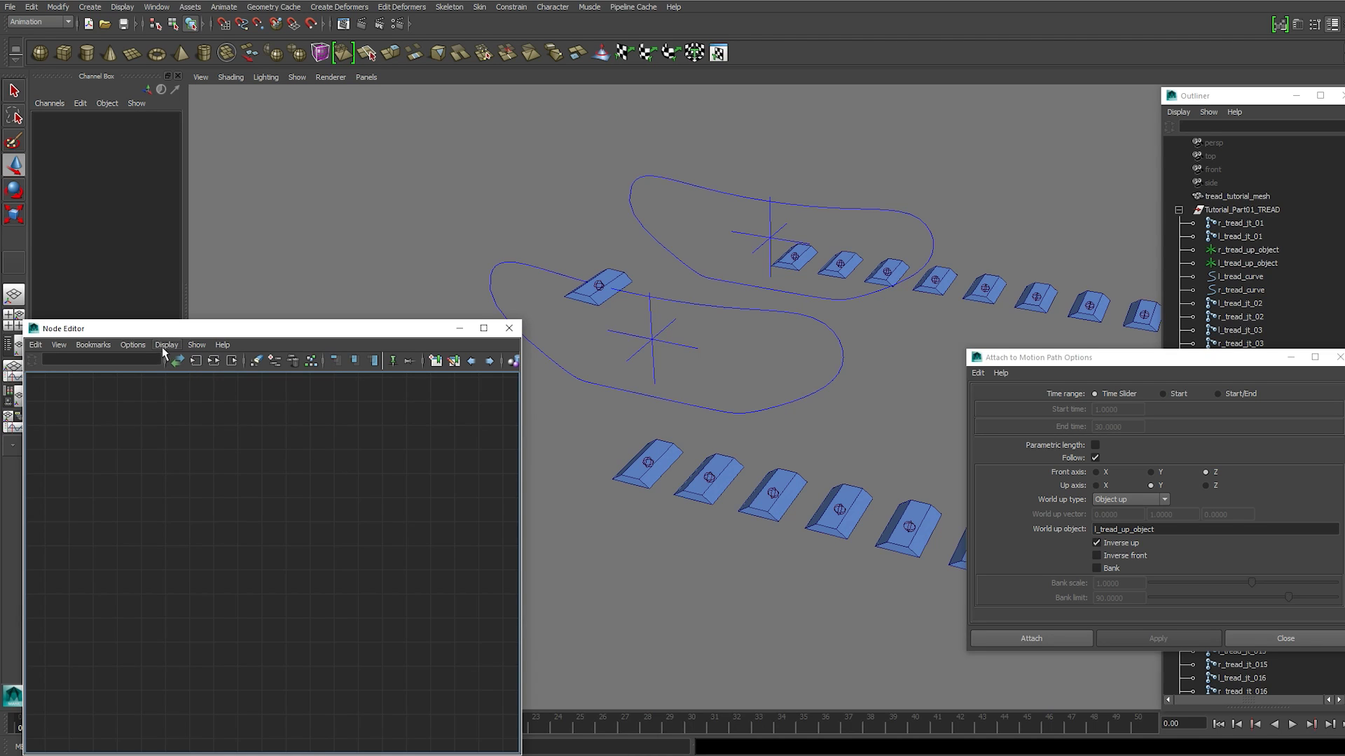
left_click(166, 346)
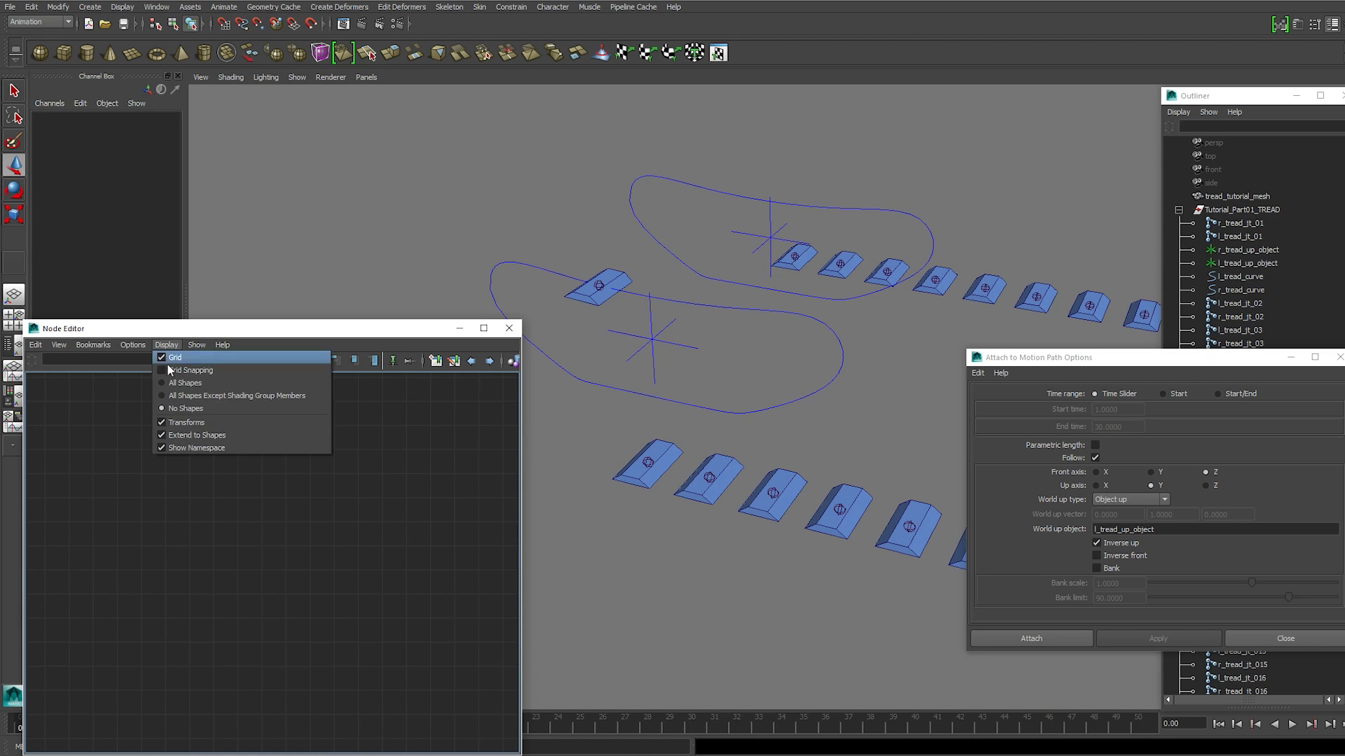
left_click(168, 436)
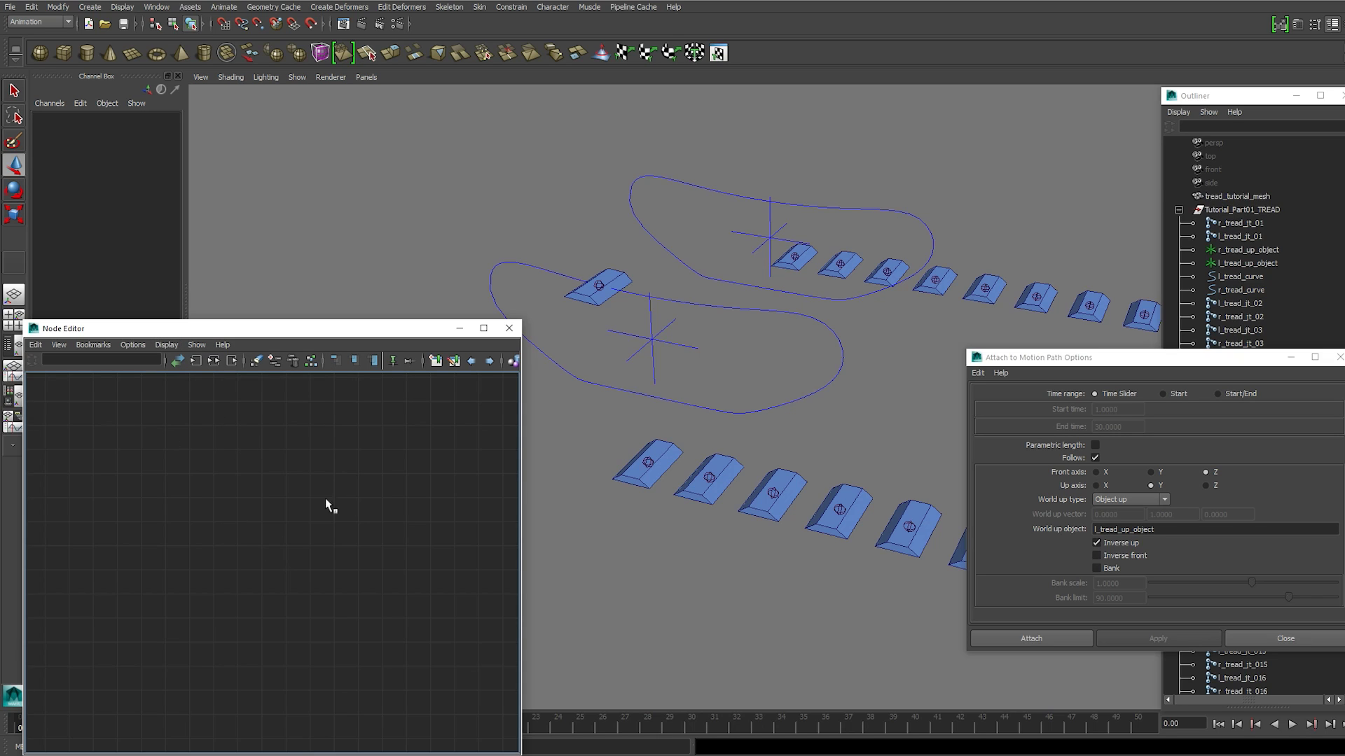
Graph the input connections of l_tread_jt_01 in the Node Editor and examine its motionPath1 and three addDoubleLinear nodes
left_click(599, 287)
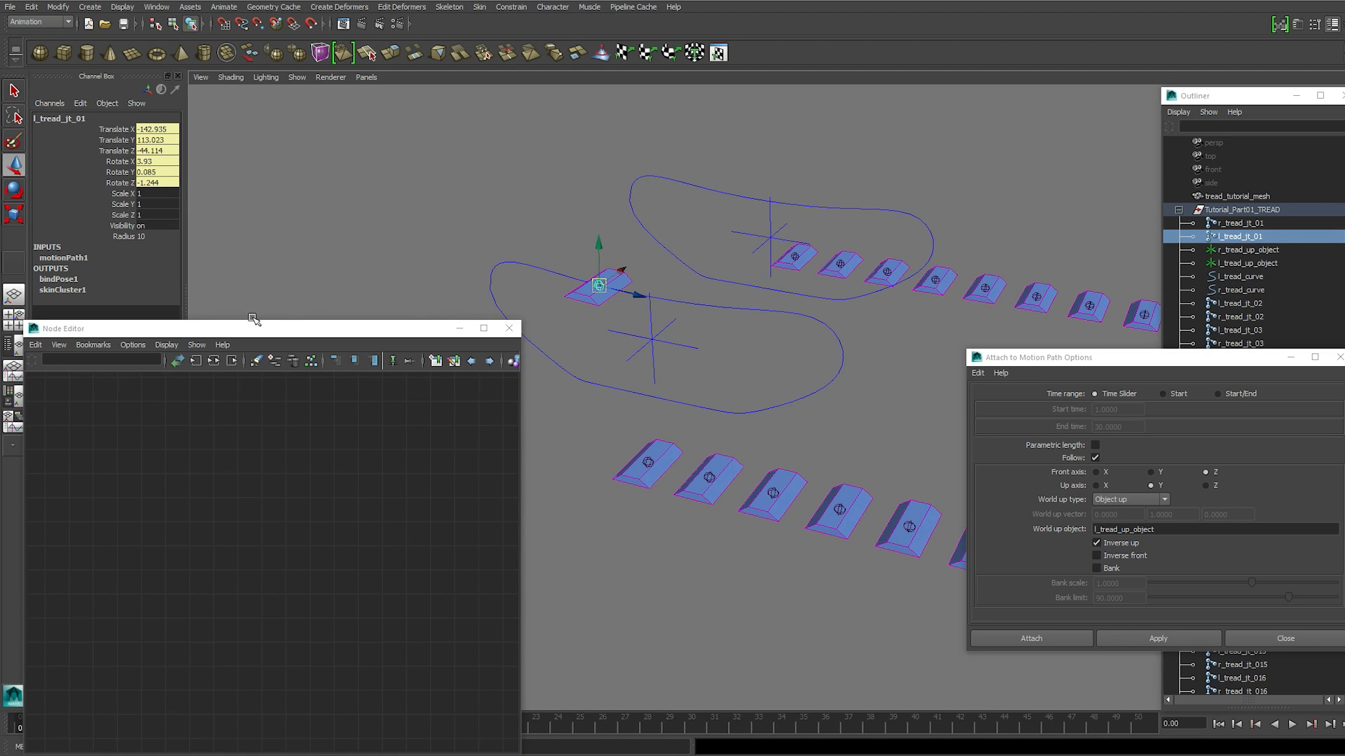
left_click(195, 362)
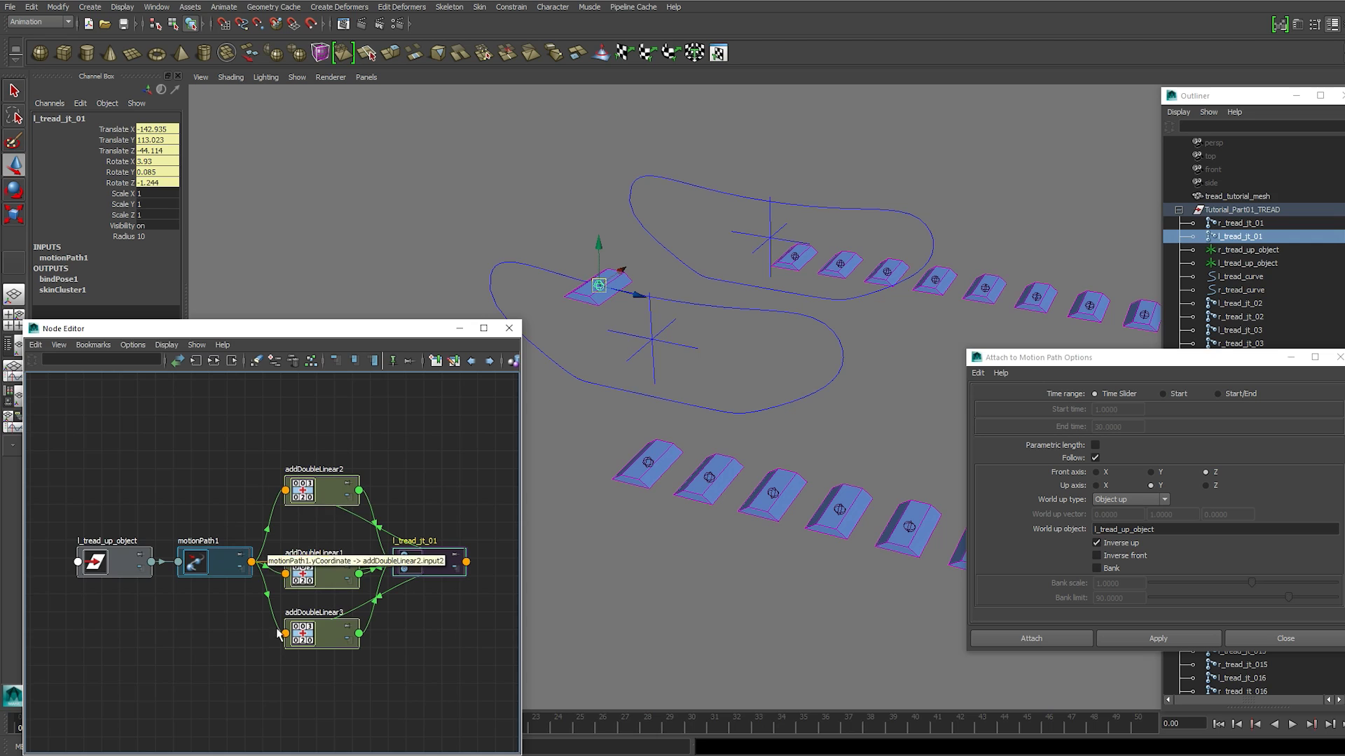
left_click_drag(210, 568, 206, 569)
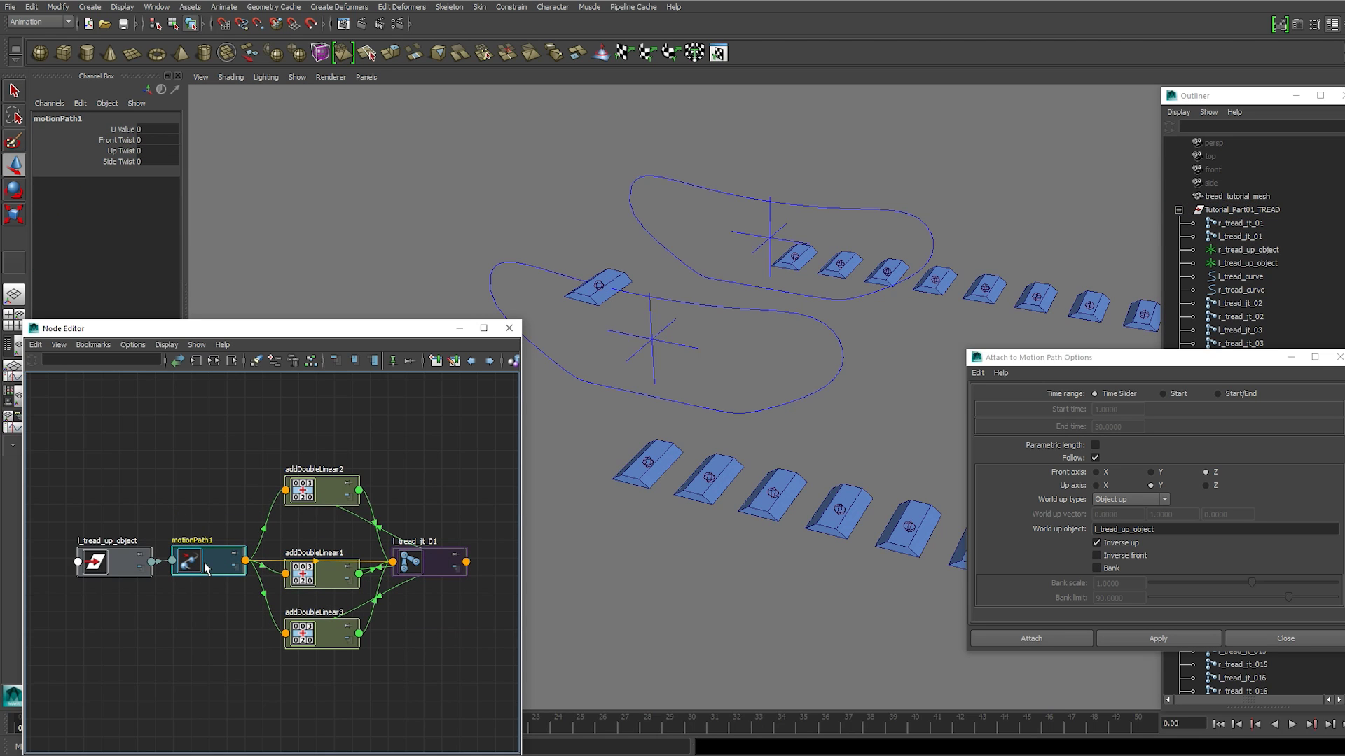
left_click(326, 490)
left_click(324, 581)
left_click(313, 635)
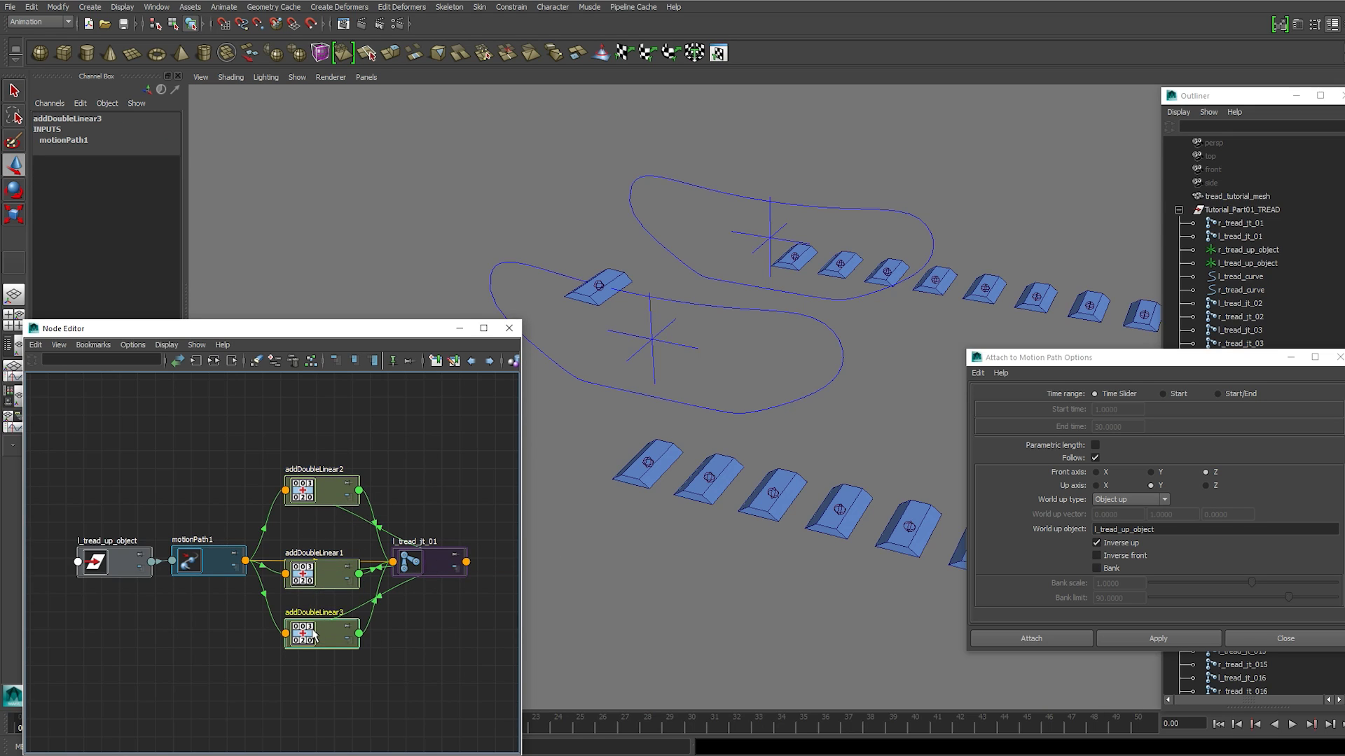
Move the addDoubleLinear2 and l_tread_jt_01 nodes apart in the graph to examine the connections between them
mouse_move(315, 496)
left_mouse_down()
mouse_move(316, 477)
mouse_move(306, 502)
mouse_move(330, 512)
left_mouse_up()
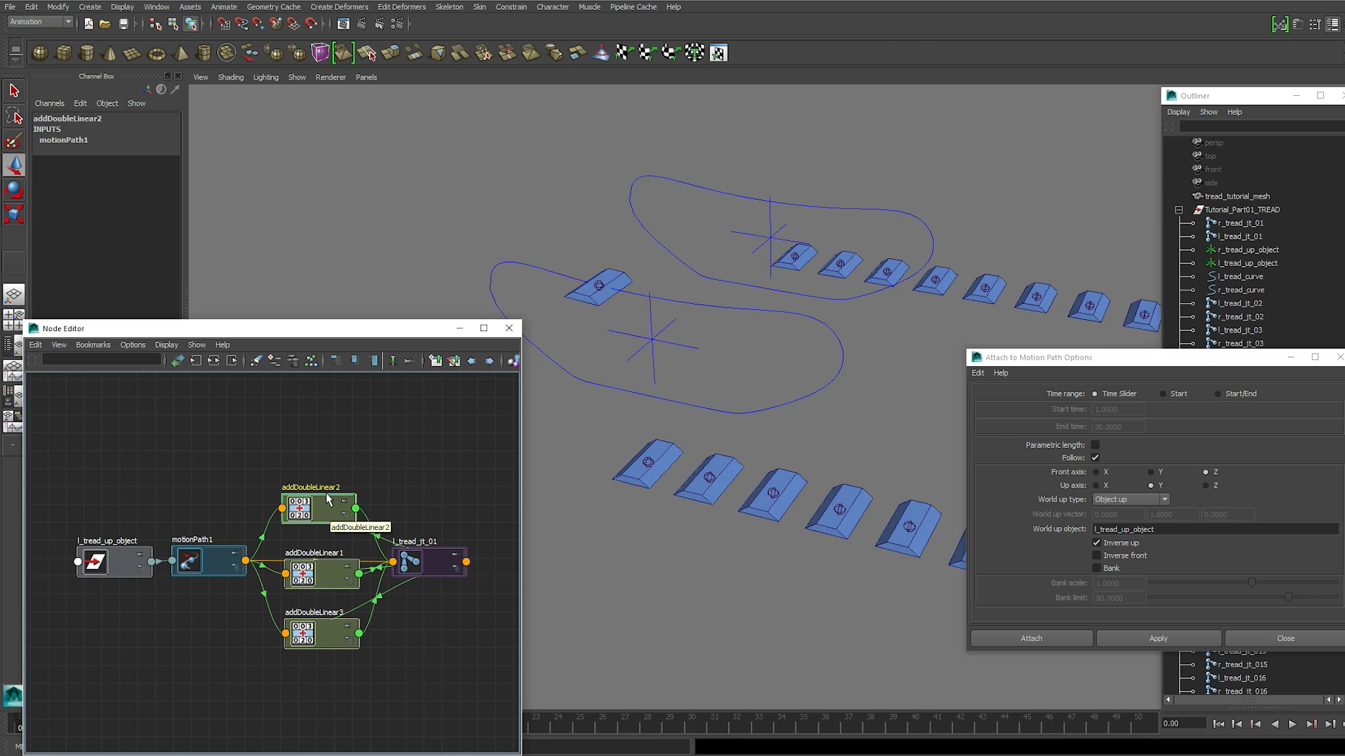
left_click_drag(324, 512, 324, 502)
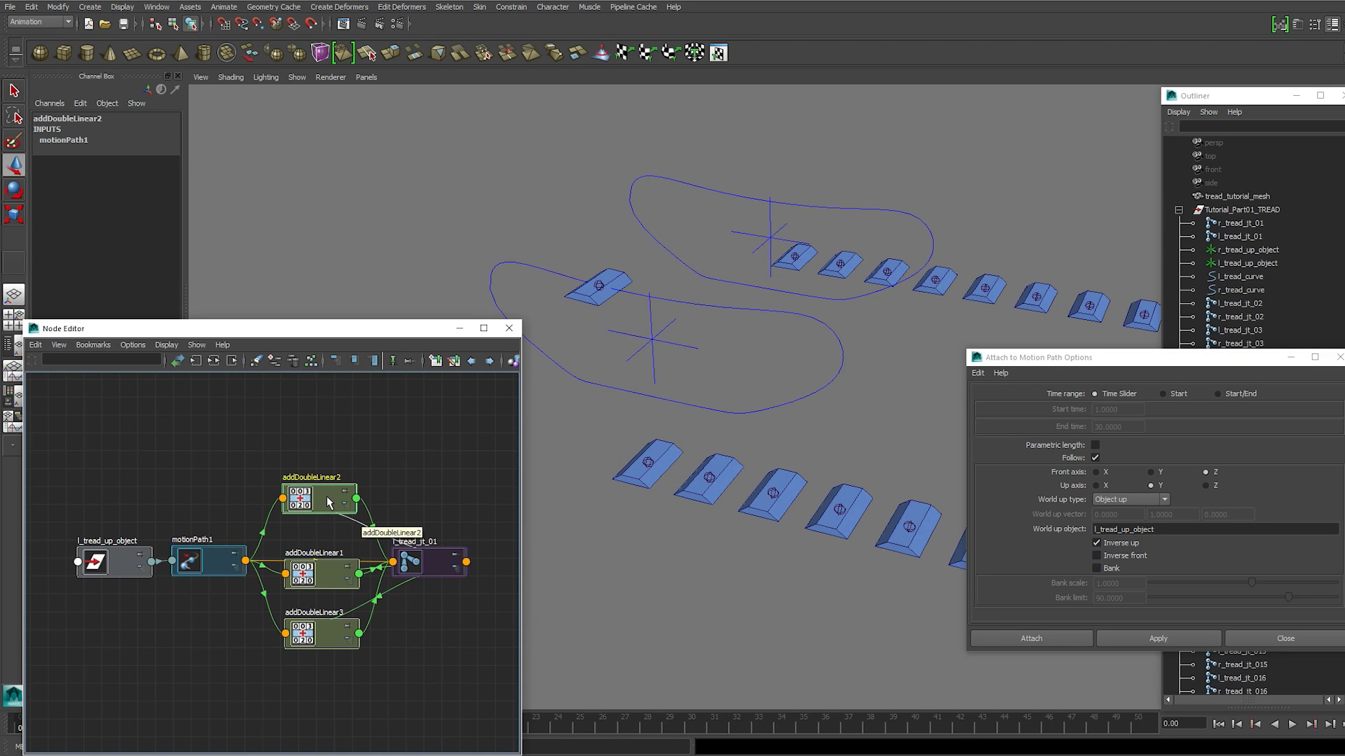
left_click_drag(327, 497, 327, 505)
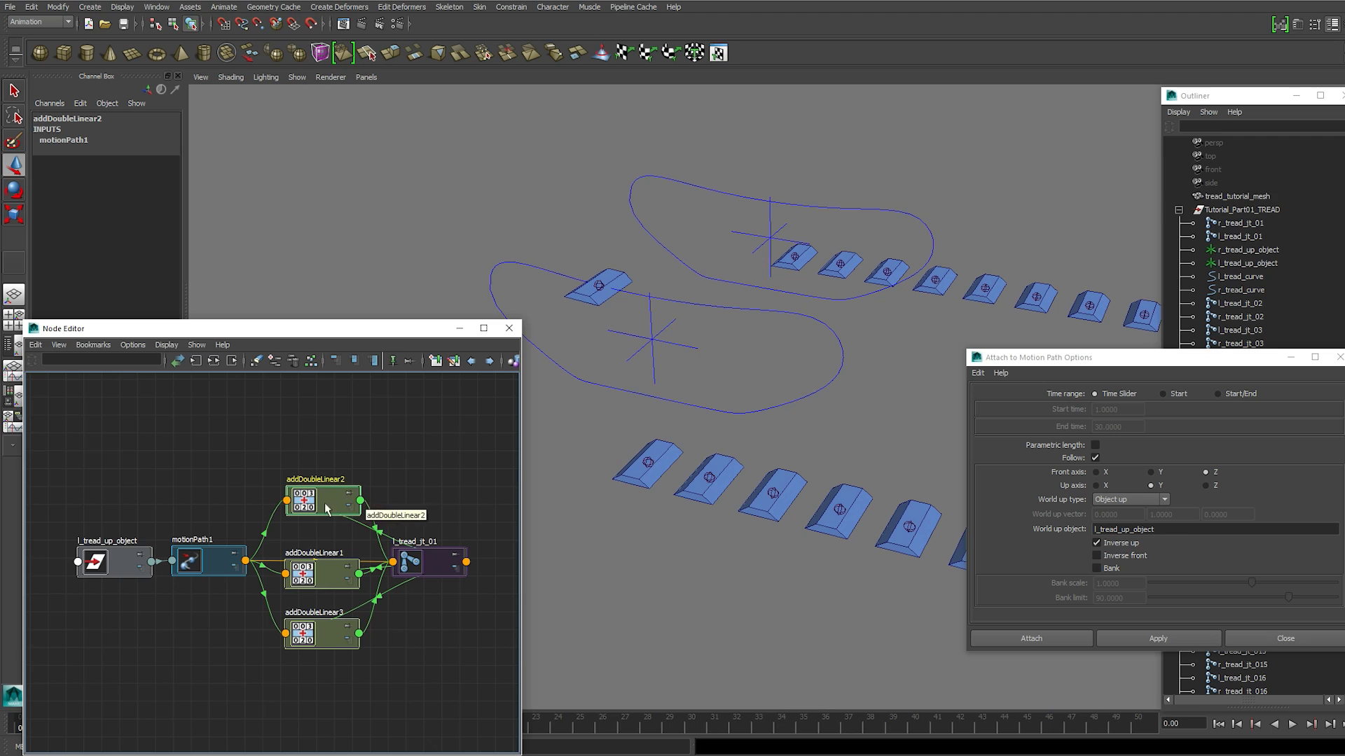
left_click_drag(325, 506, 420, 456)
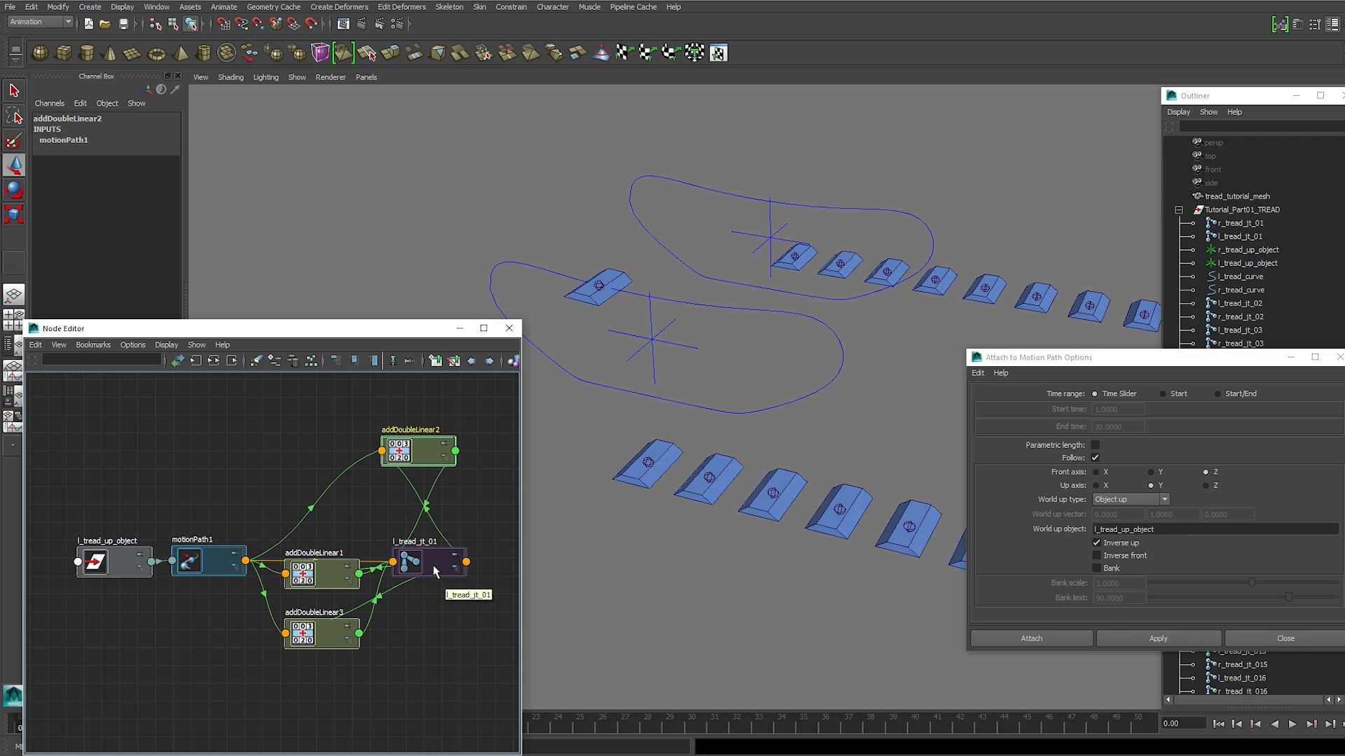
left_click_drag(435, 569, 447, 572)
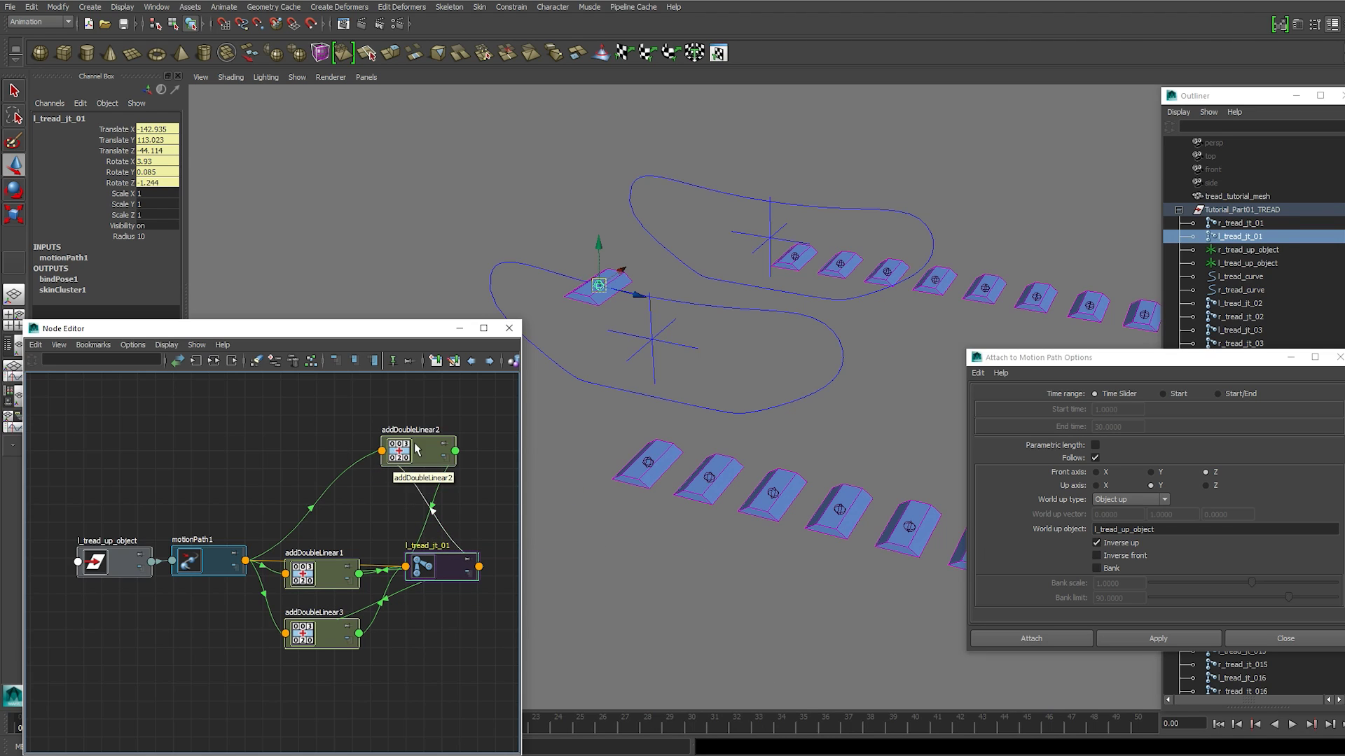
Delete the addDoubleLinear1, addDoubleLinear2 and addDoubleLinear3 nodes between motionPath1 and l_tread_jt_01
left_click_drag(393, 462, 311, 472)
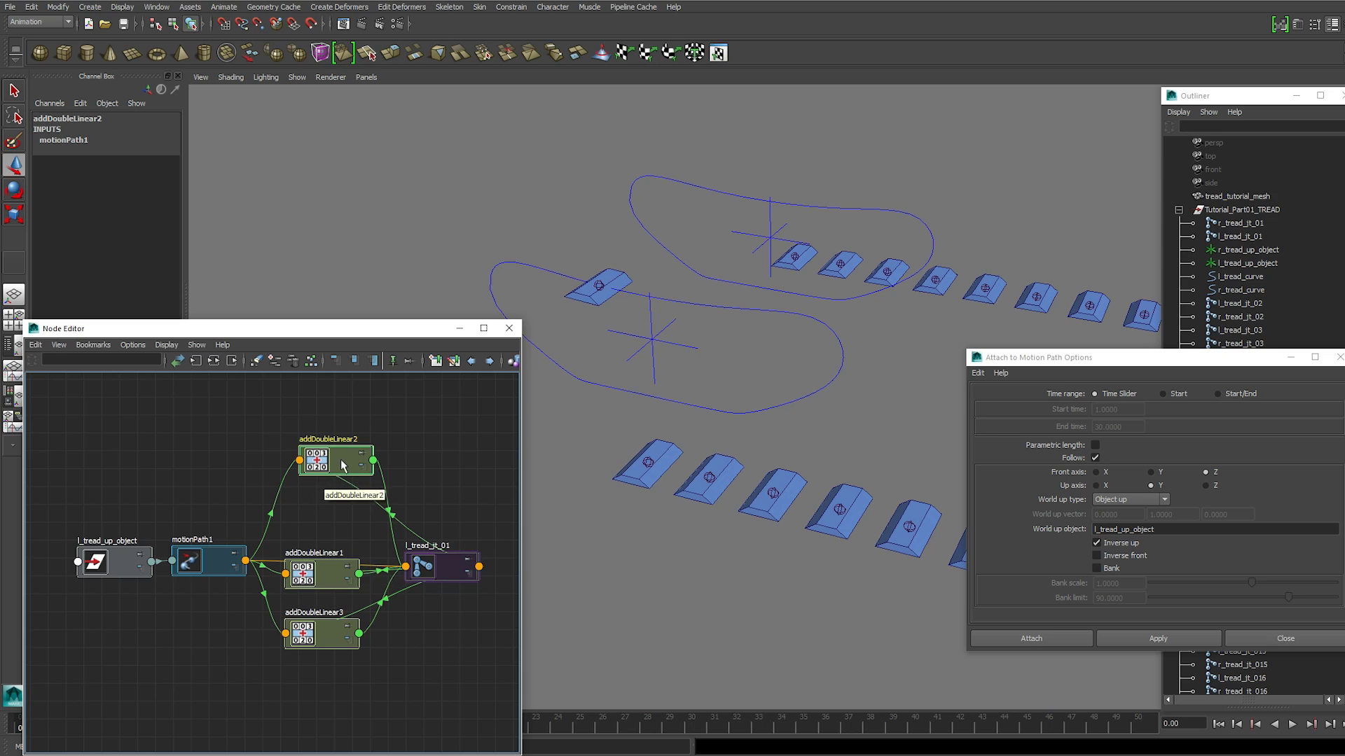
left_click(315, 580, "shift")
left_click(331, 638, "shift")
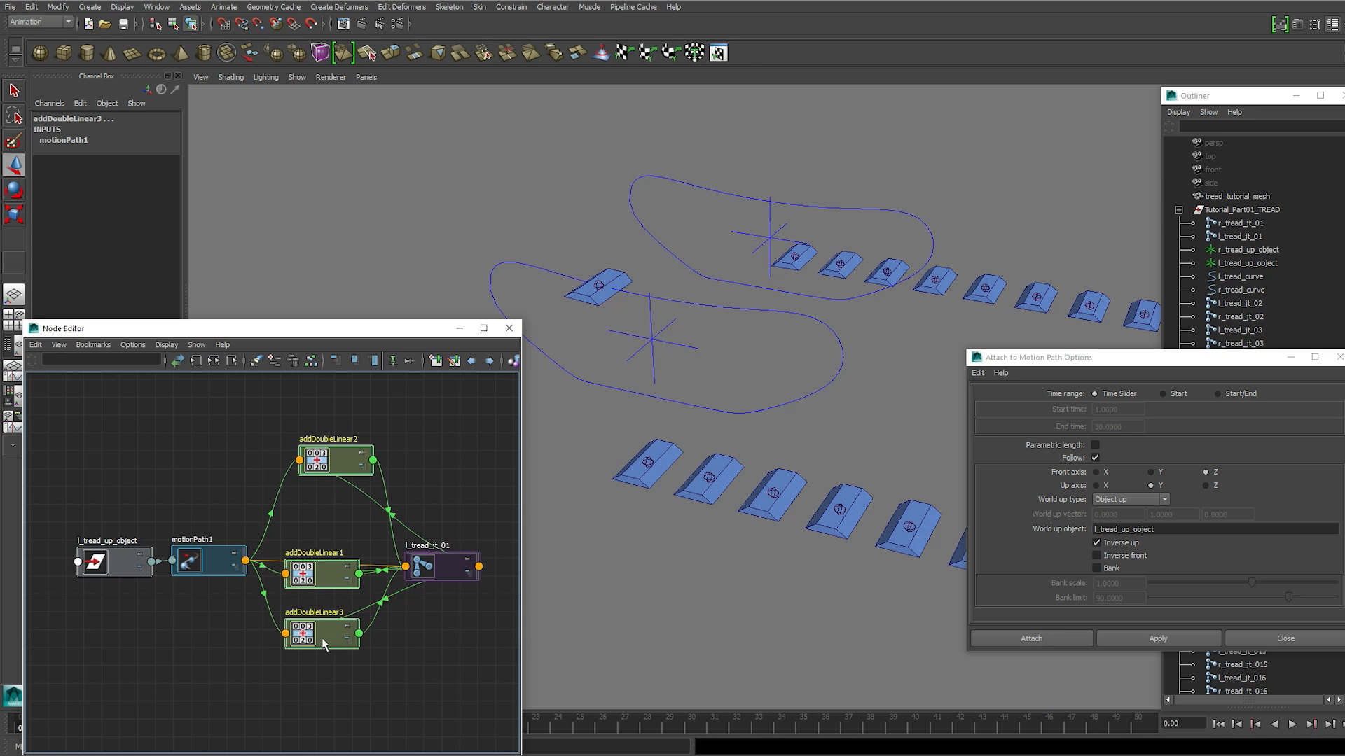
key("Delete")
Connect motionPath1's All Coordinates output directly to the Translate input of l_tread_jt_01
left_click(246, 561)
mouse_move(273, 568)
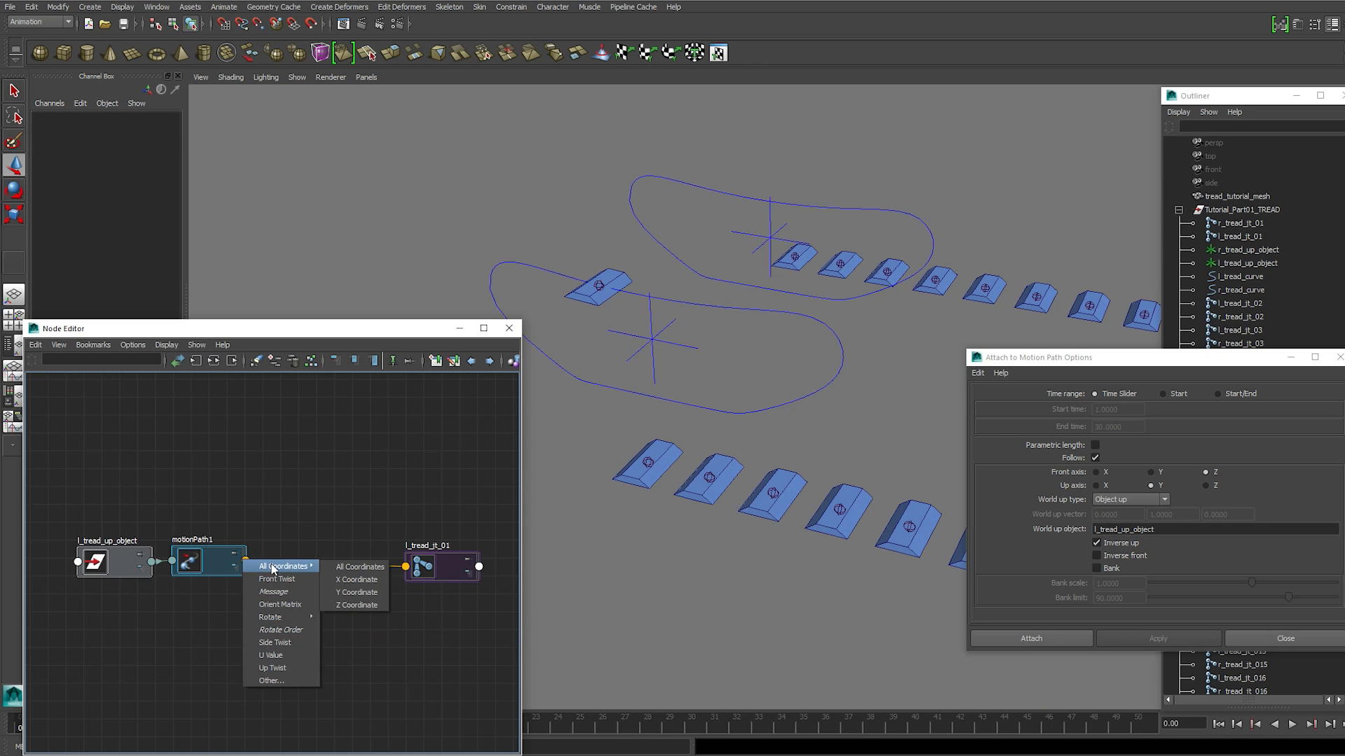
left_click(360, 566)
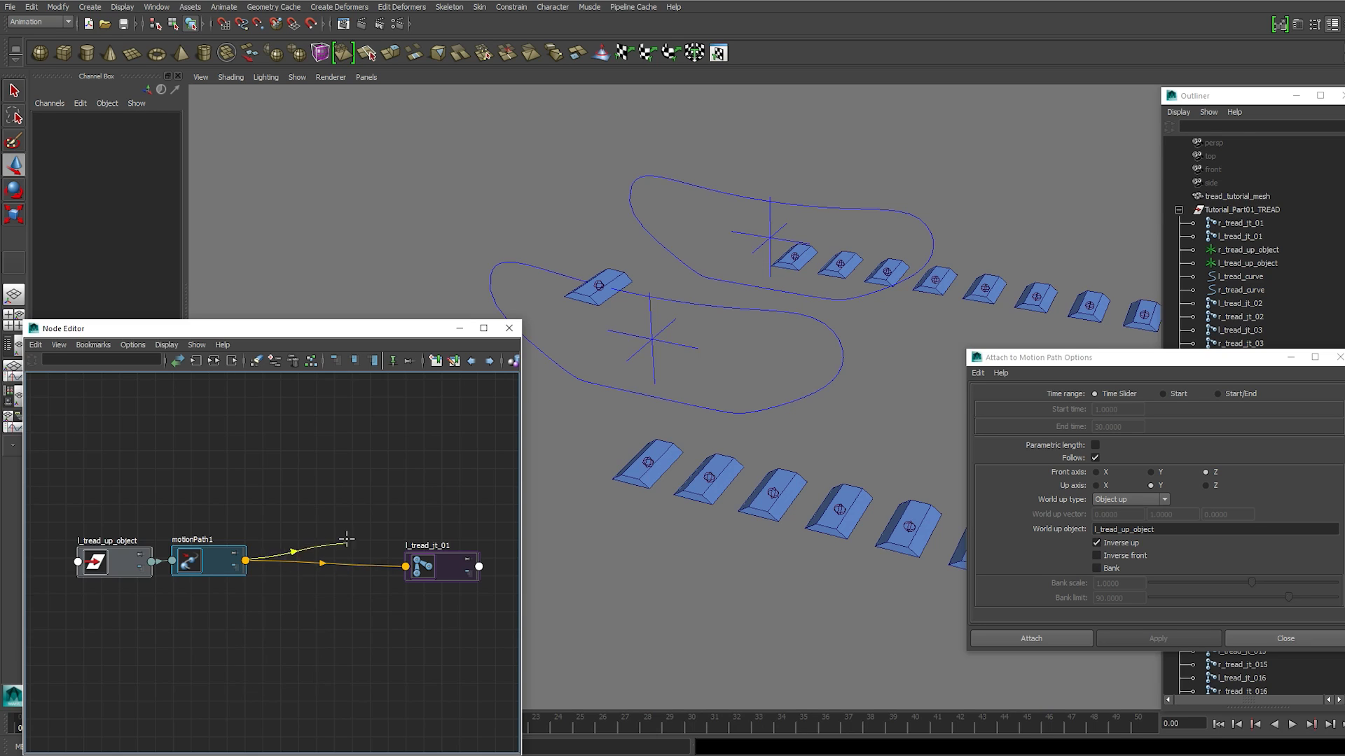
left_click(407, 567)
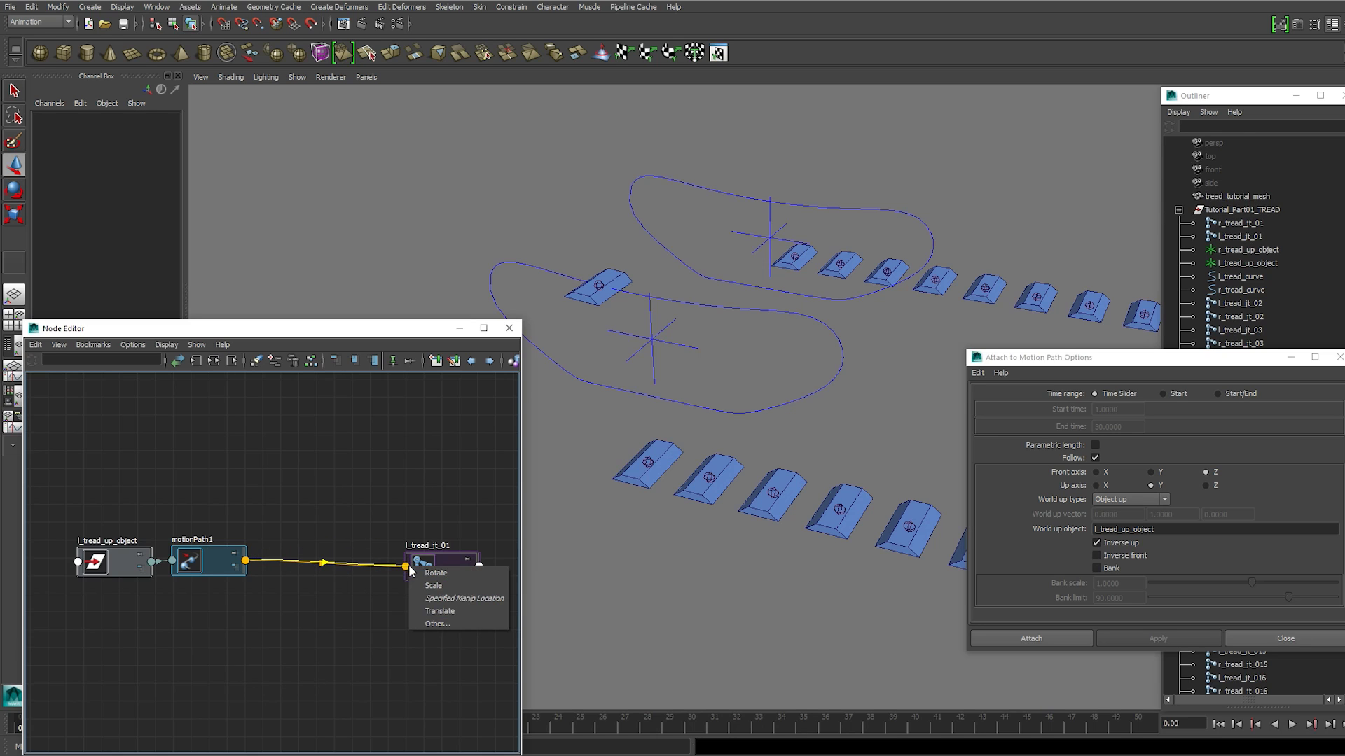
left_click(440, 612)
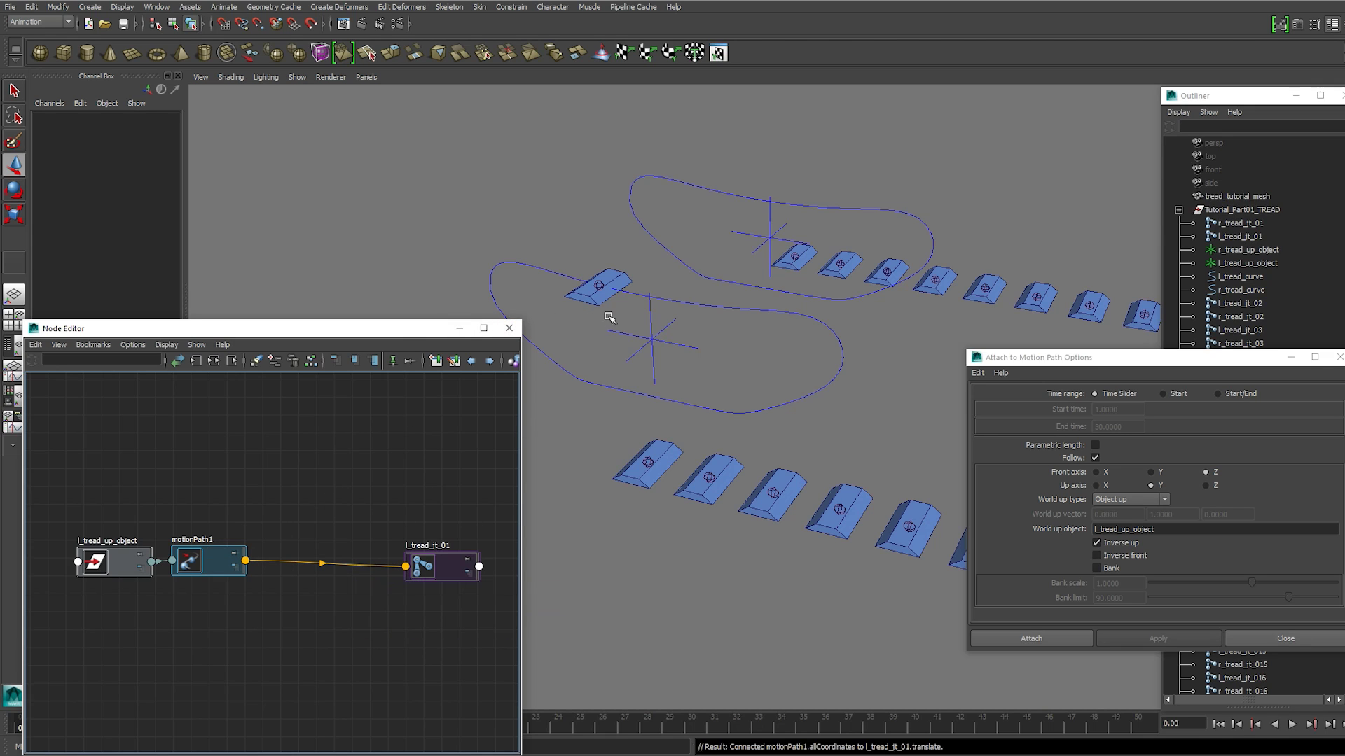
Select l_tread_jt_01's motionPath1, test its U Value by sliding the tread along the curve, and reset it to 0
left_click(600, 290)
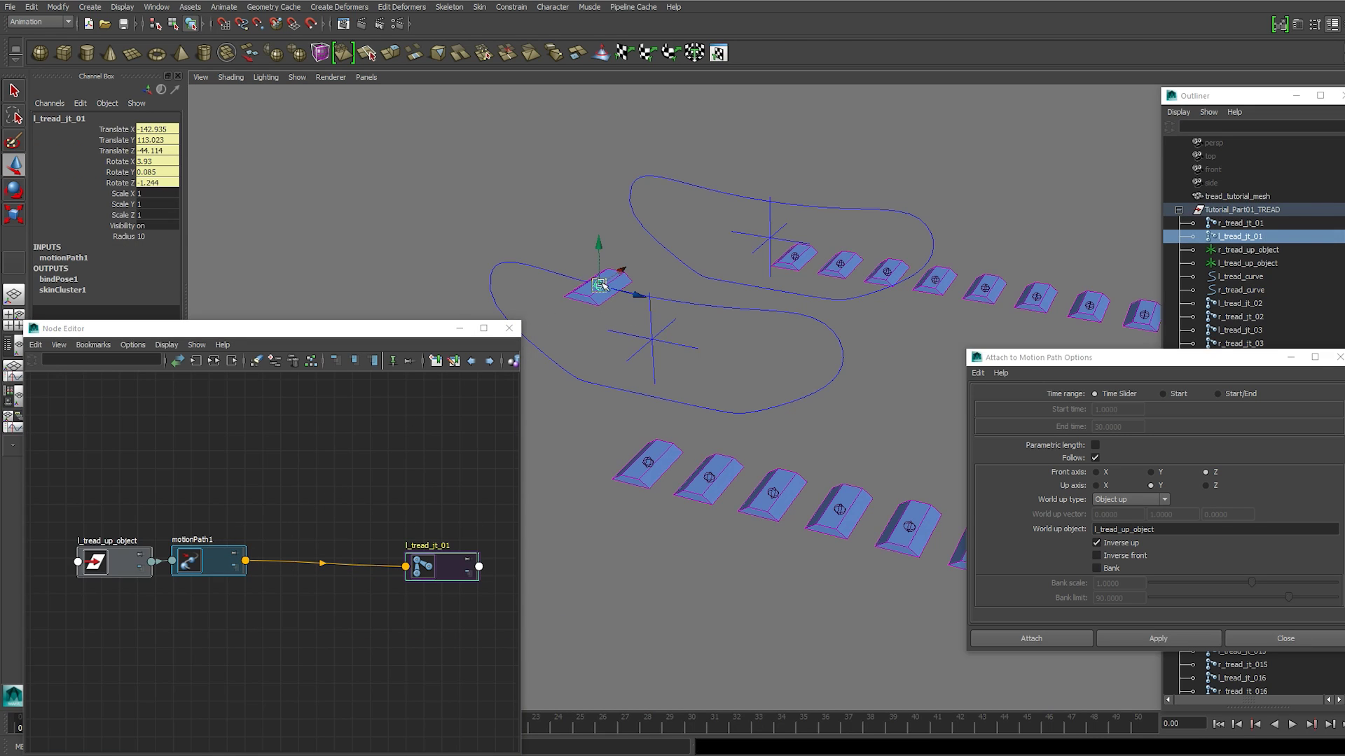
left_click(64, 258)
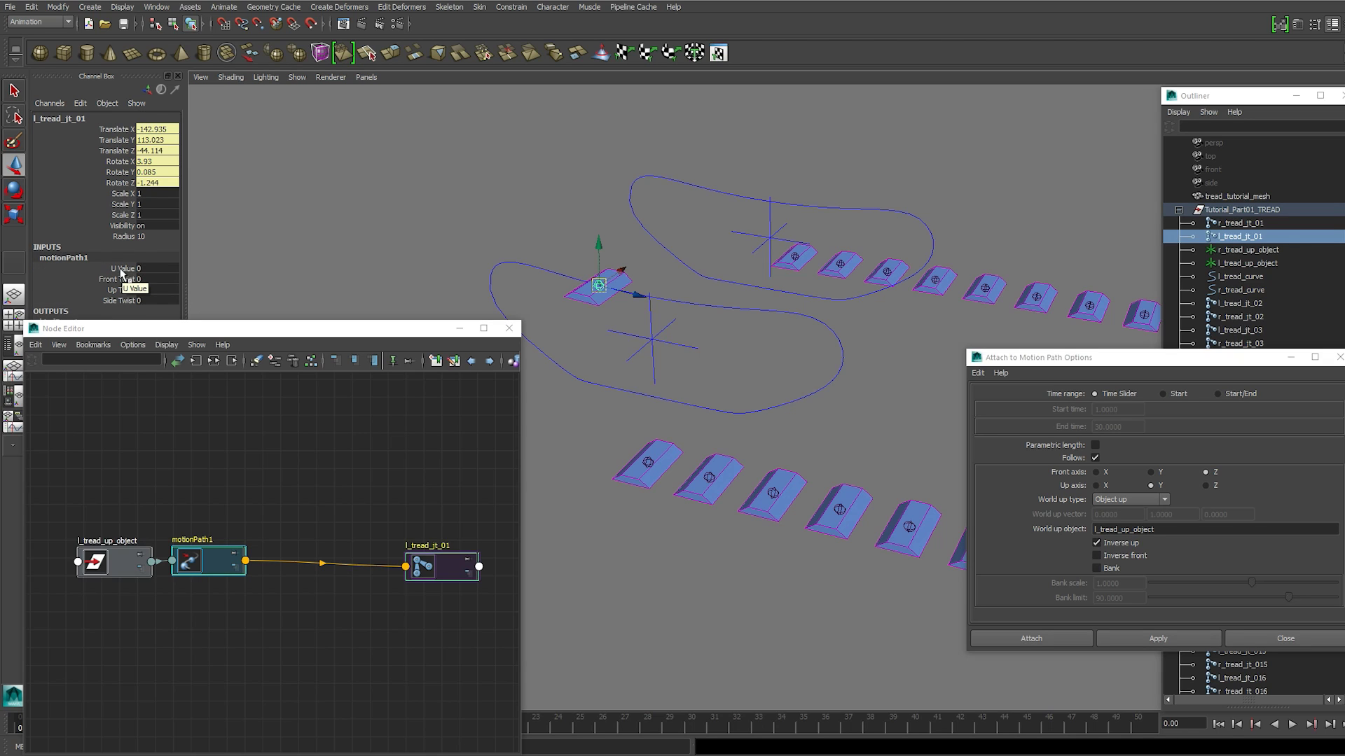
left_click(120, 269)
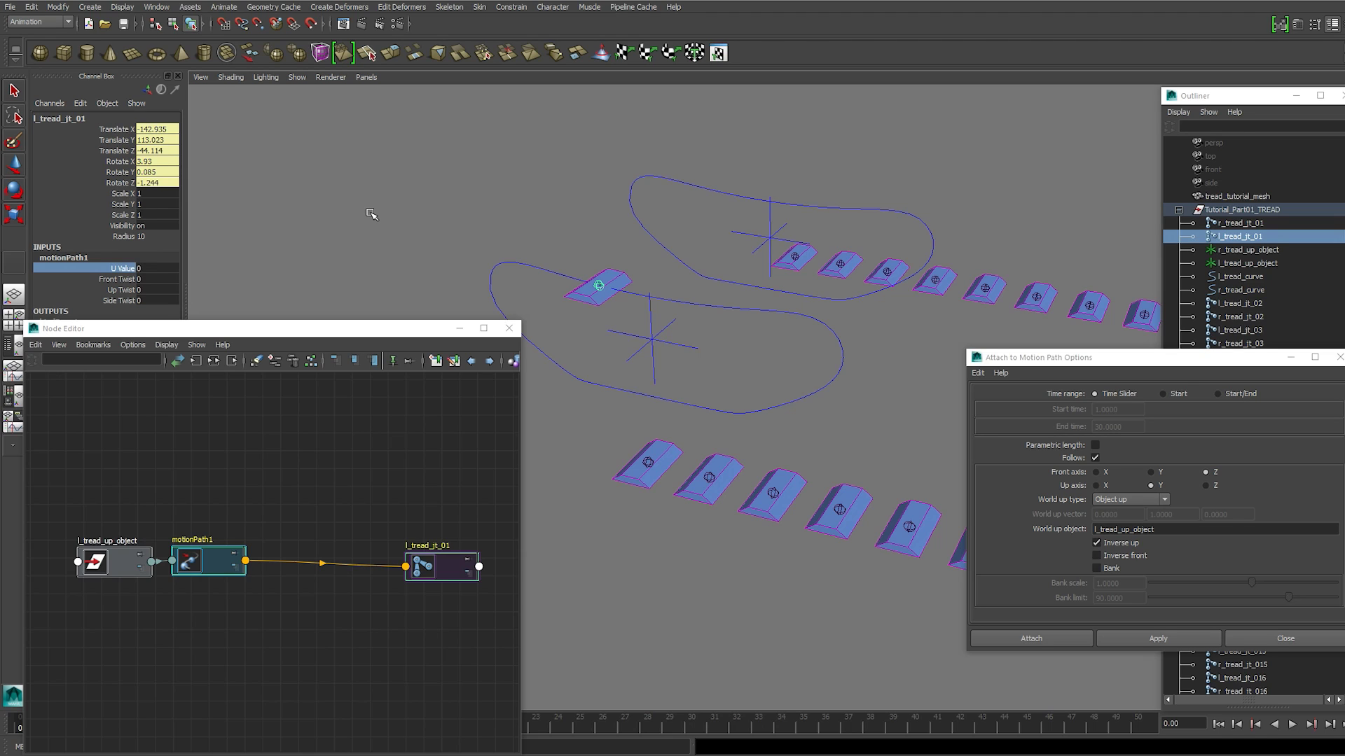
middle_click_drag(367, 210, 457, 218)
double_click(158, 270)
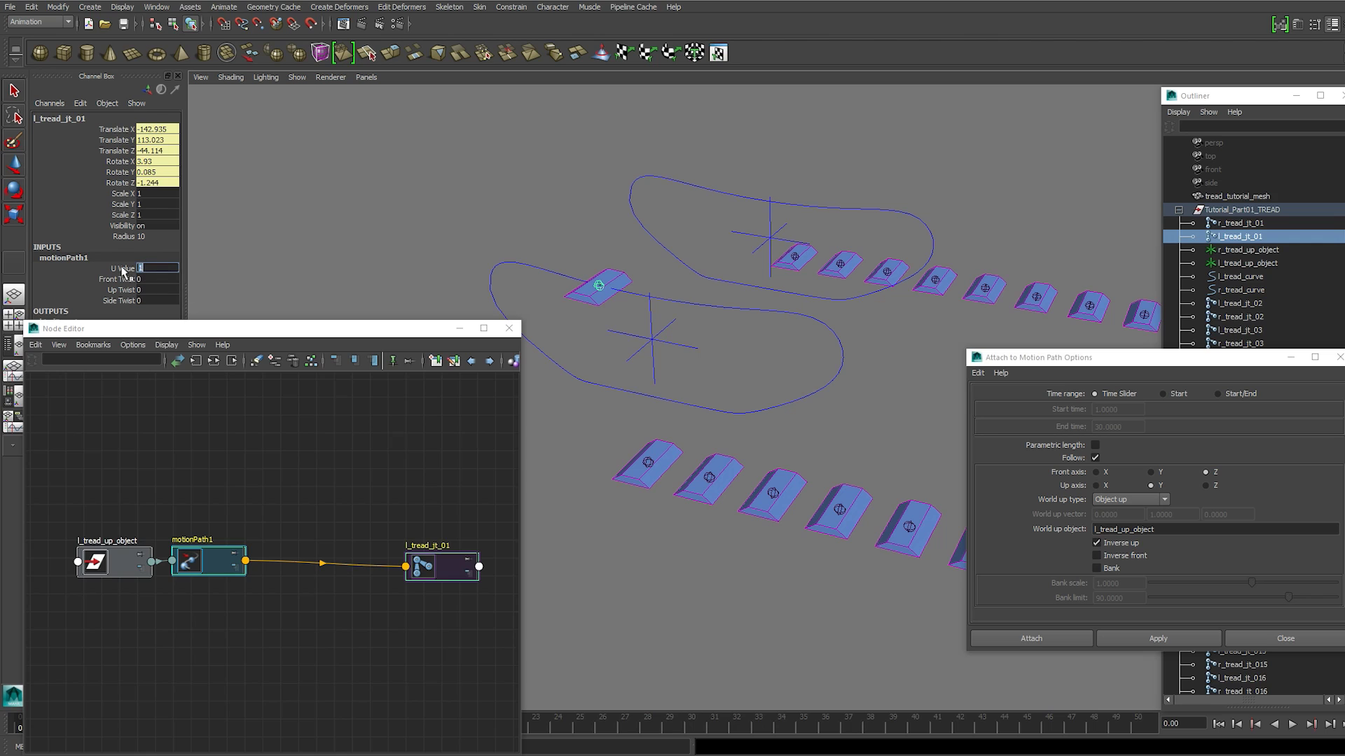
type("0")
key("Return")
left_click(125, 270)
mouse_move(366, 222)
middle_mouse_down()
mouse_move(423, 231)
mouse_move(347, 233)
middle_mouse_up()
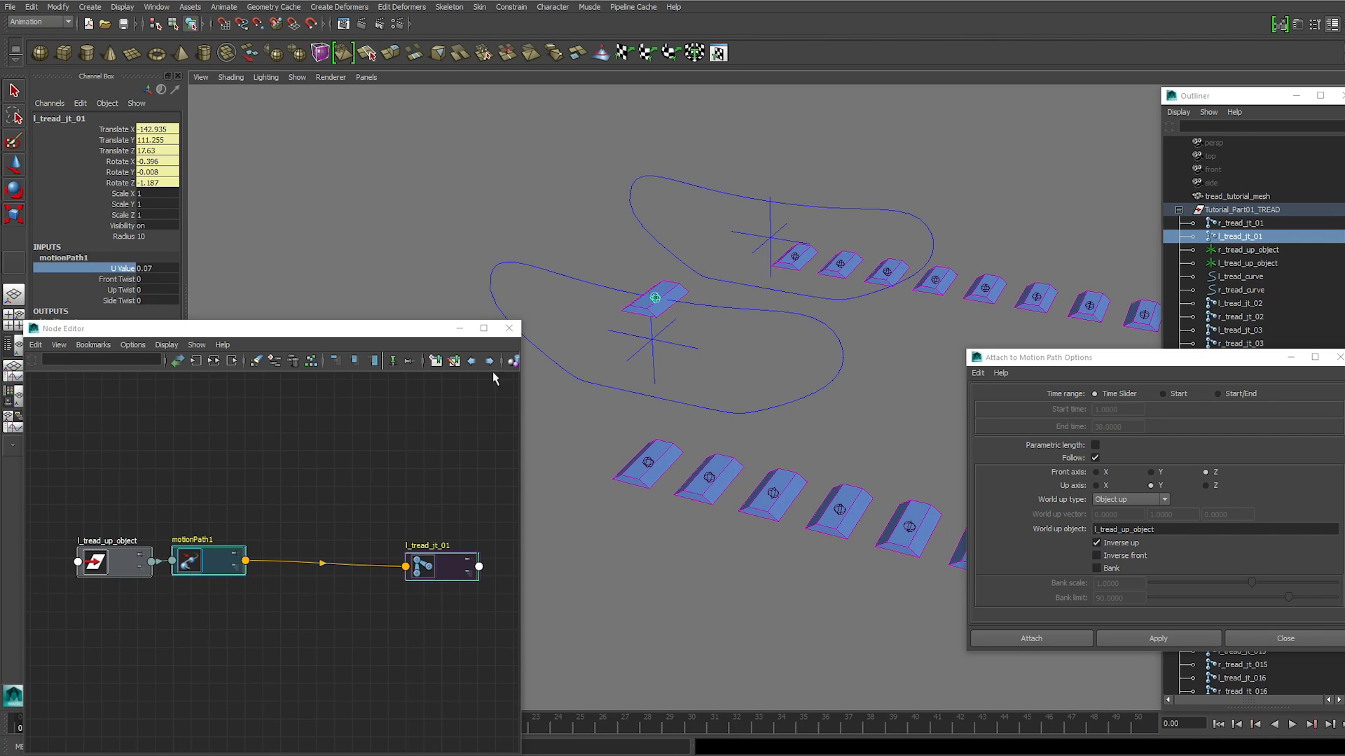
left_click(155, 269)
type("0")
key("Return")
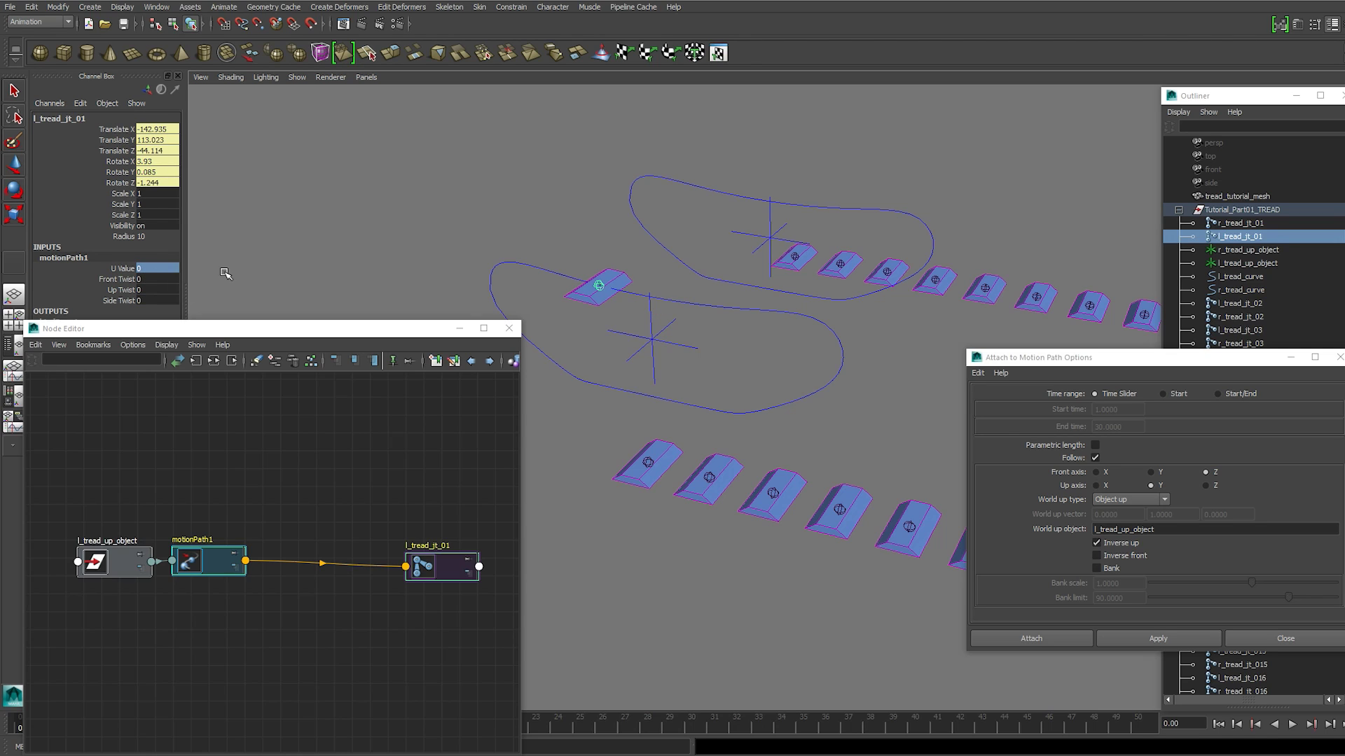
Open Set Driven Key with motionPath1 and l_tread_jt_01 as driven, and load l_tread_up_object's Tread Cycle attribute as the driver
left_click(224, 10)
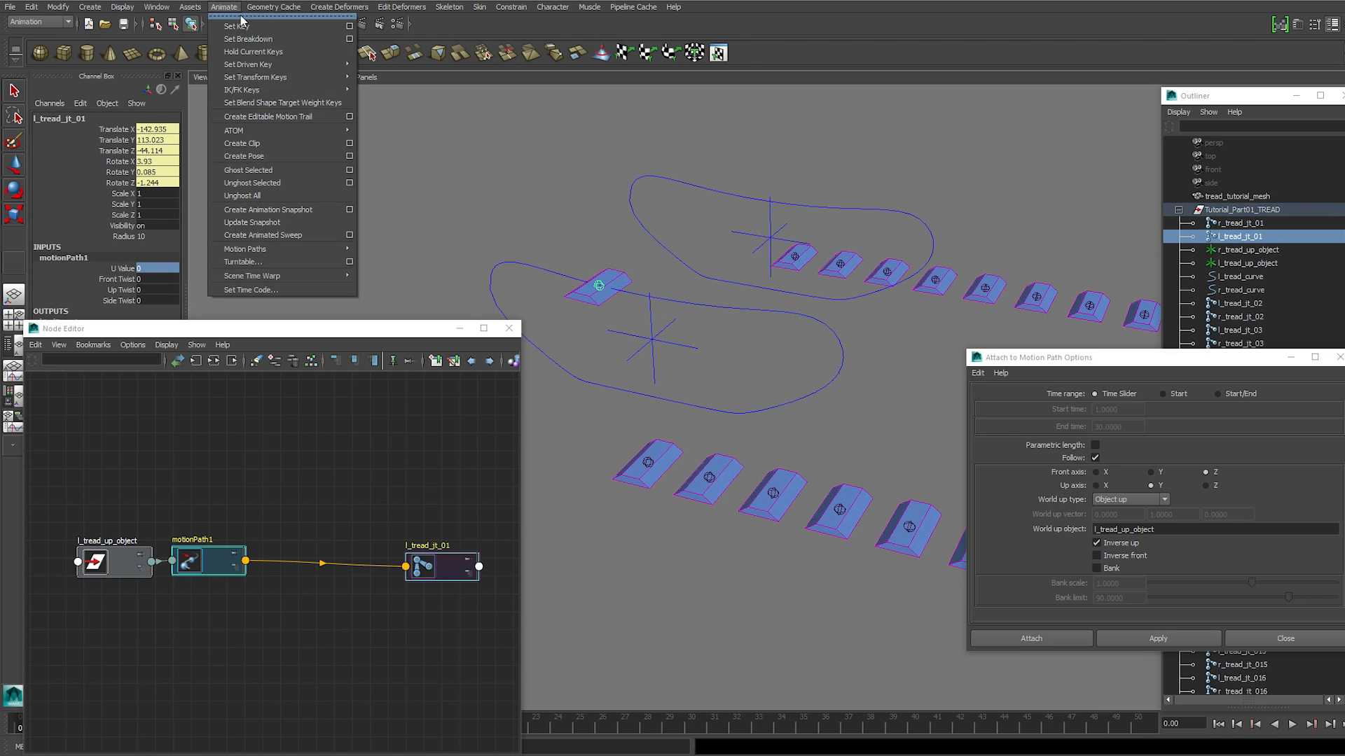
mouse_move(307, 65)
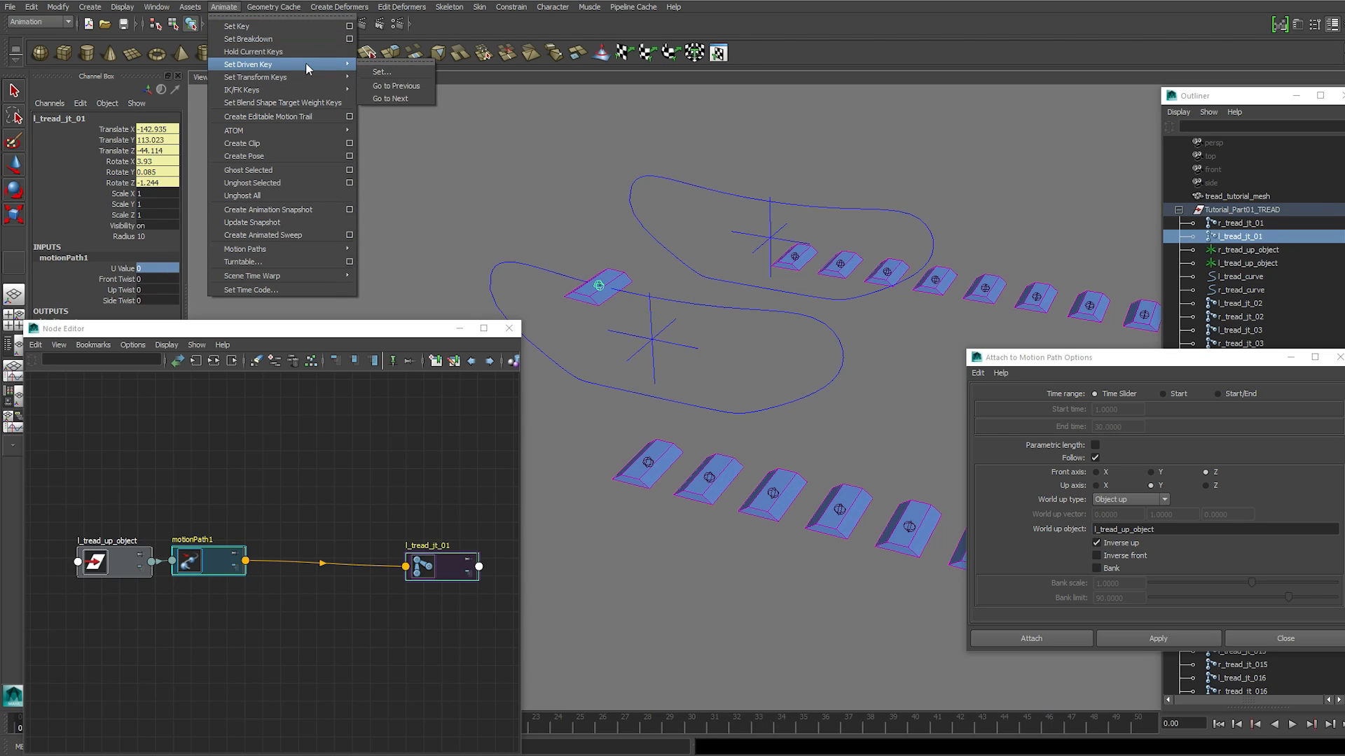
left_click(383, 73)
mouse_move(324, 95)
left_mouse_down()
mouse_move(347, 97)
mouse_move(324, 102)
mouse_move(337, 106)
left_mouse_up()
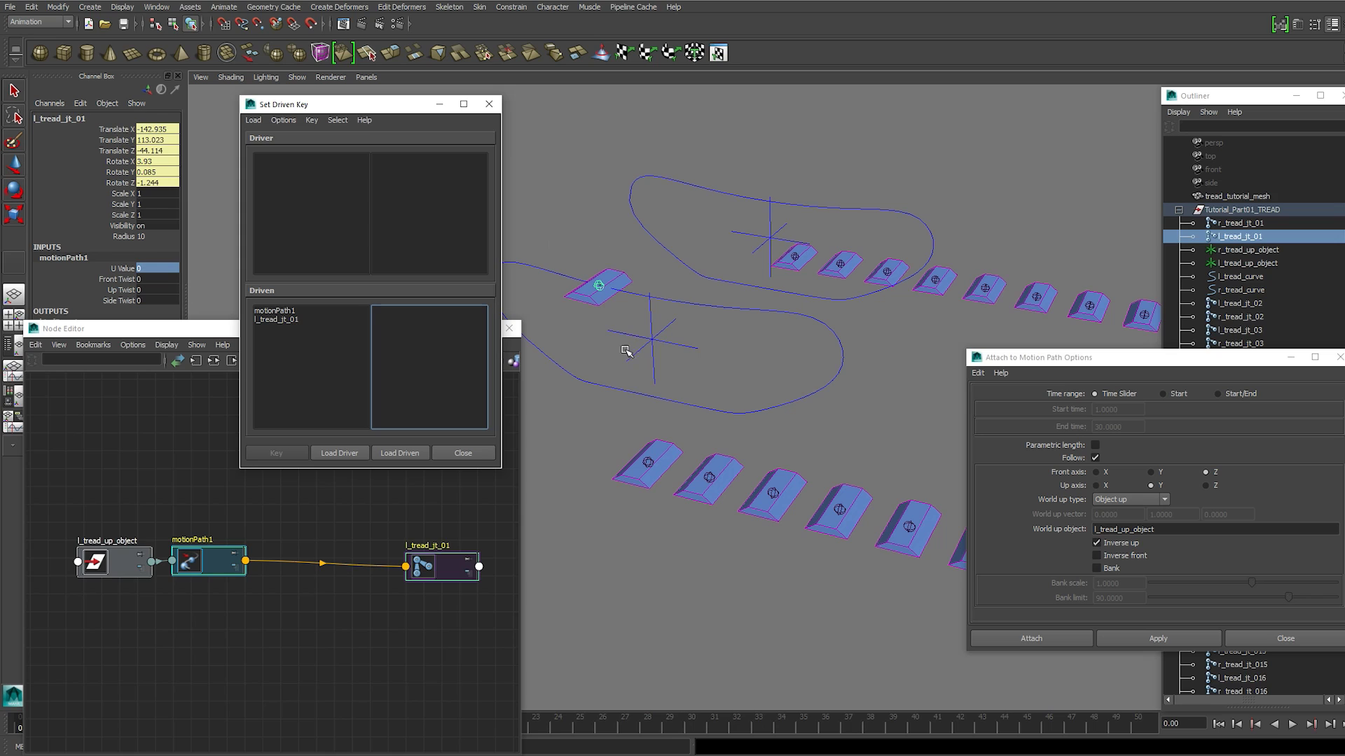
left_click_drag(607, 330, 667, 357)
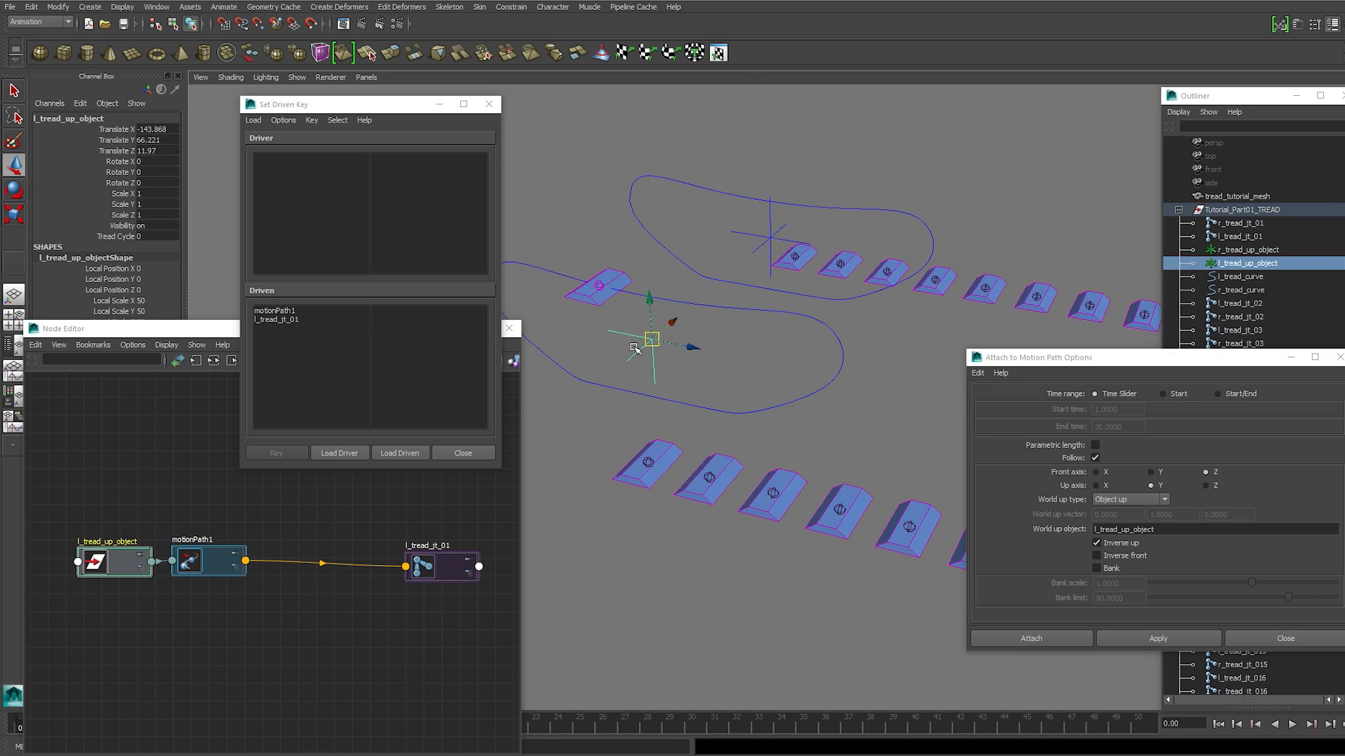
left_click(338, 451)
left_click(397, 246)
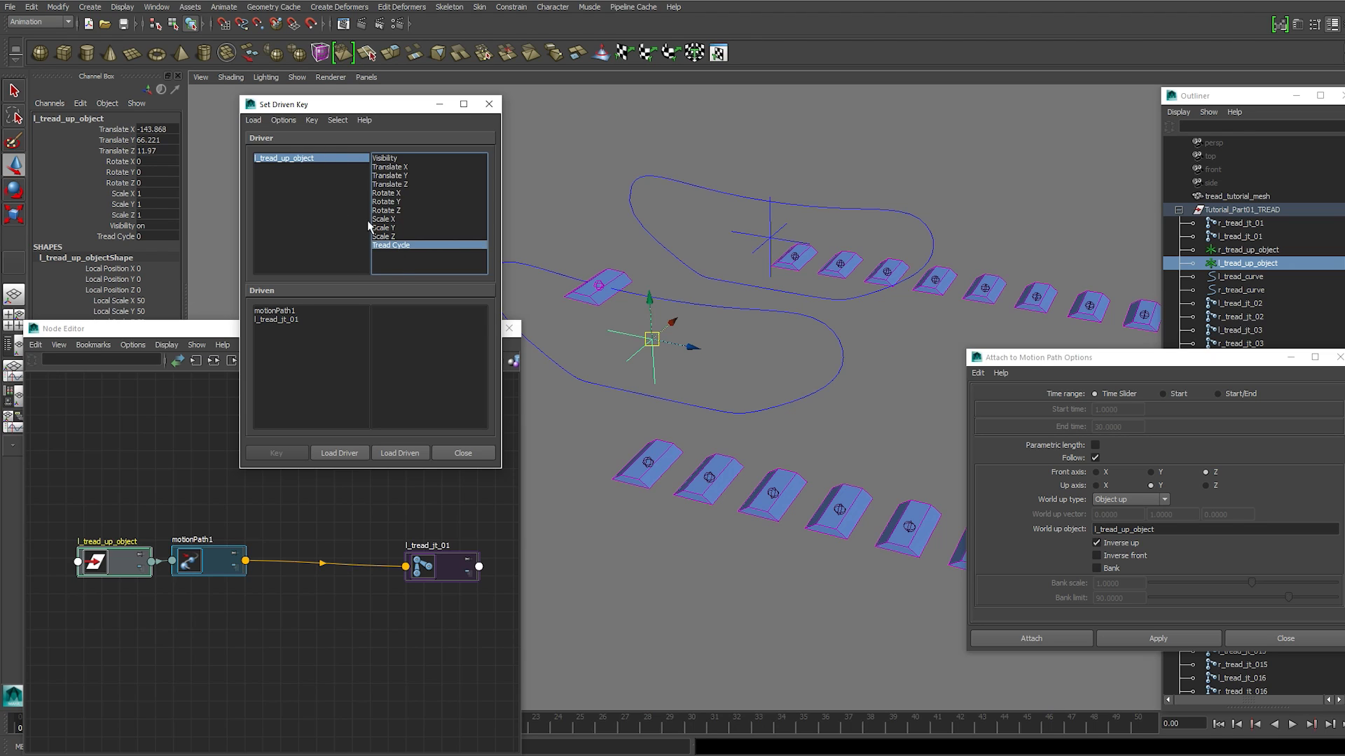
Choose motionPath1's U Value as the driven attribute for the driven key
left_click(589, 284)
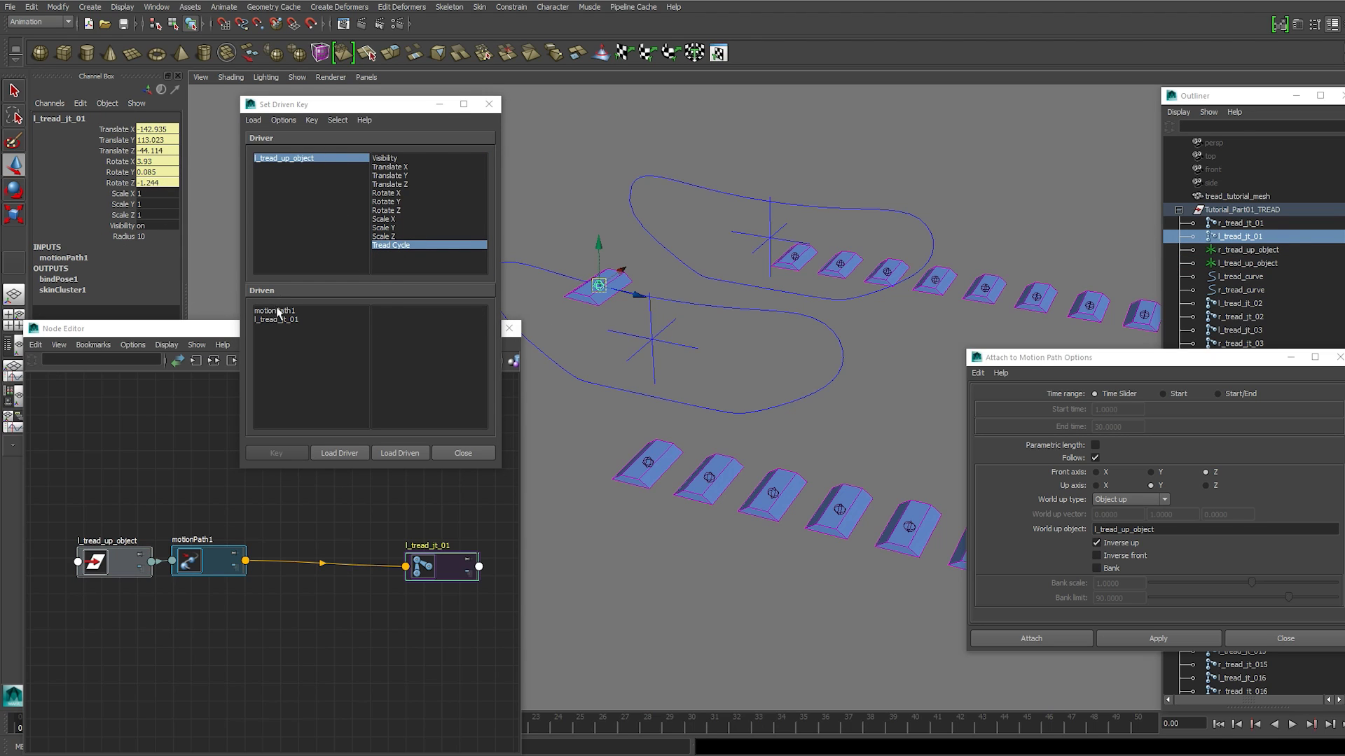
left_click(277, 311)
left_click(421, 311)
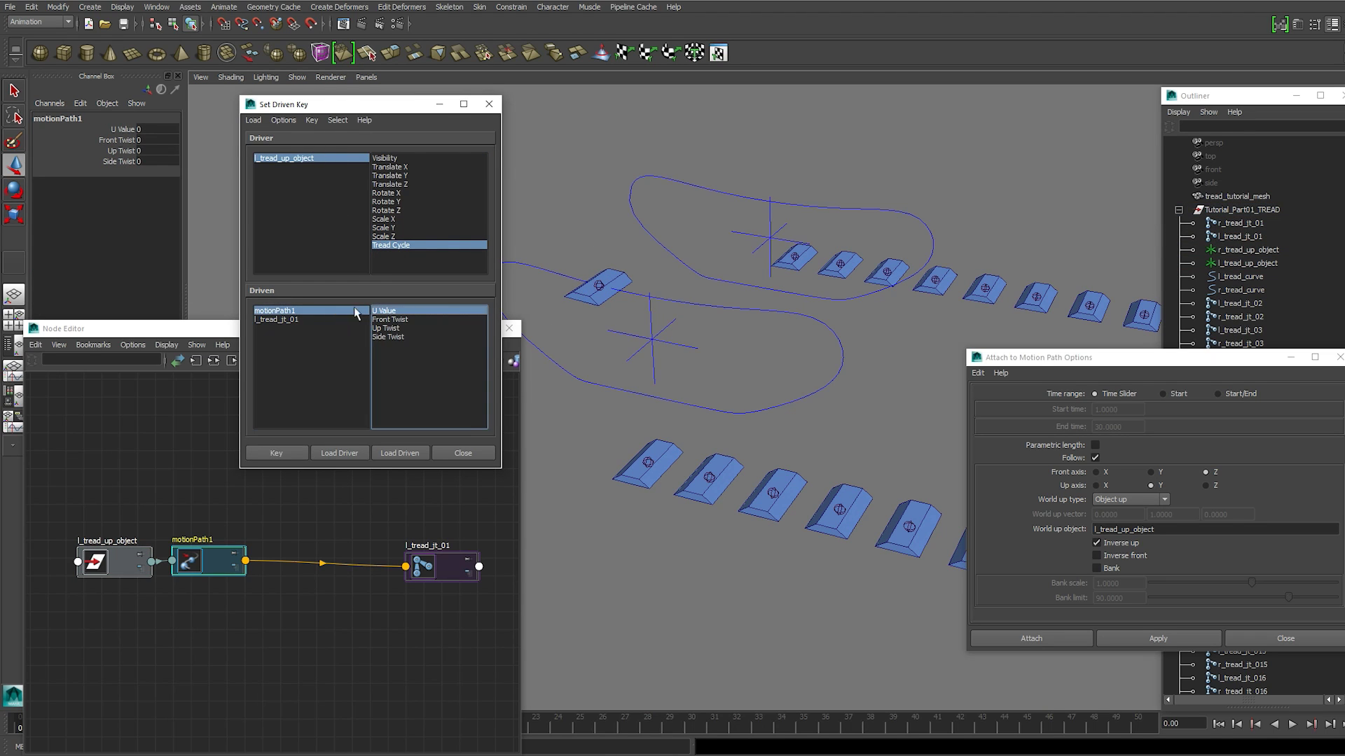
Key motionPath1's U Value at 0 against l_tread_up_object's Tread Cycle at 0
left_click(631, 334)
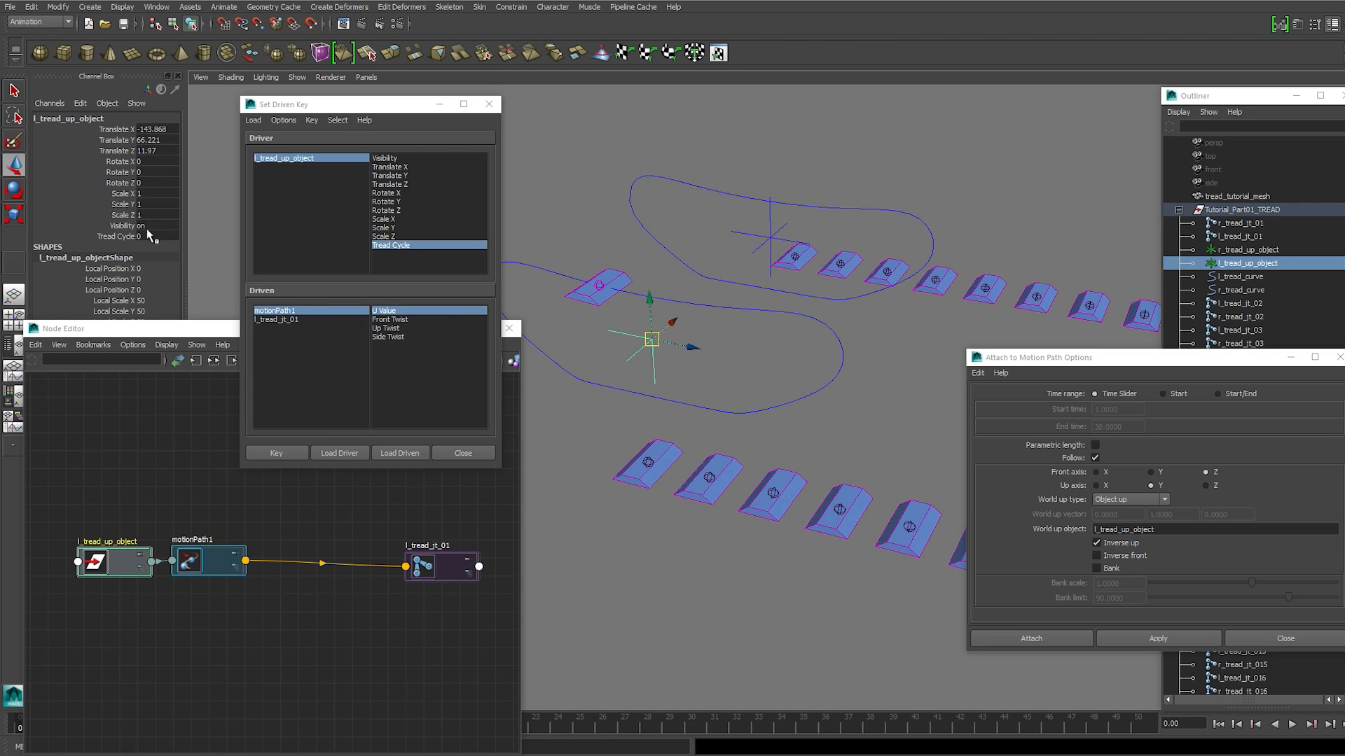
left_click(596, 286)
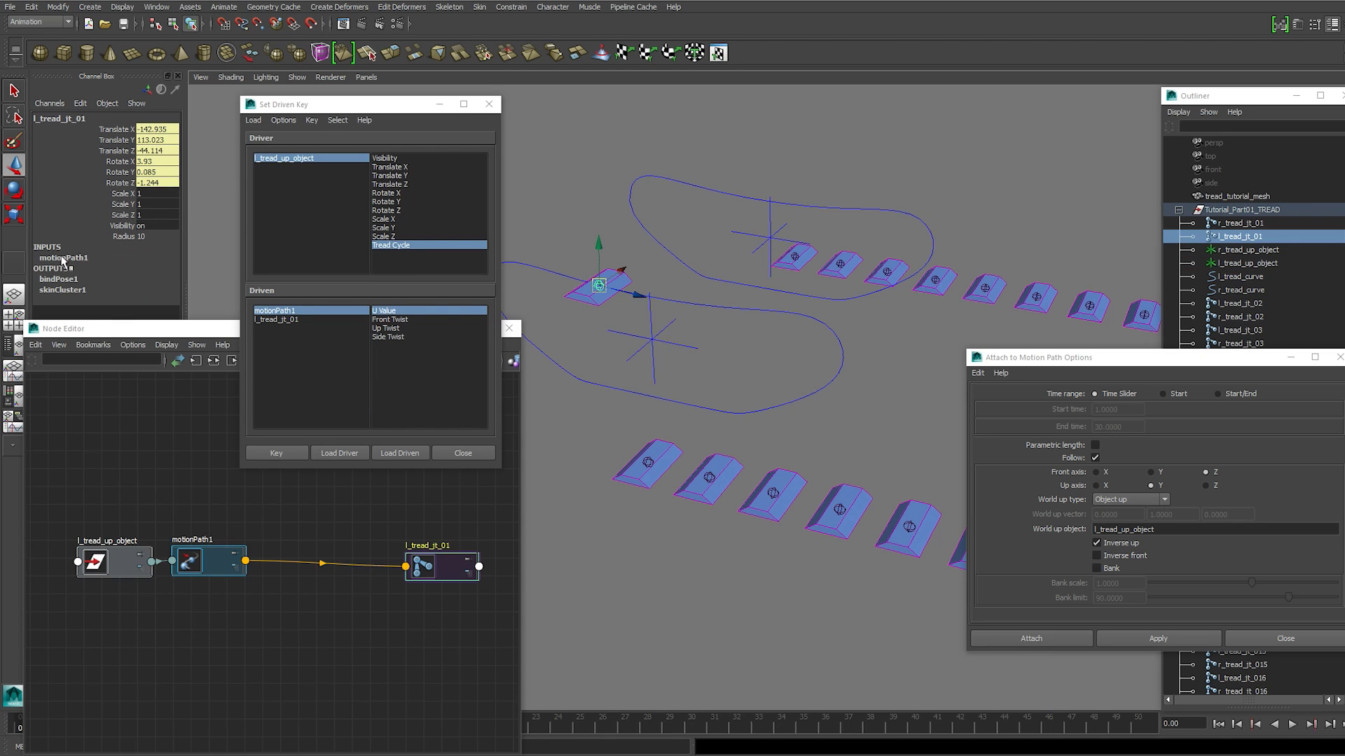
left_click(277, 455)
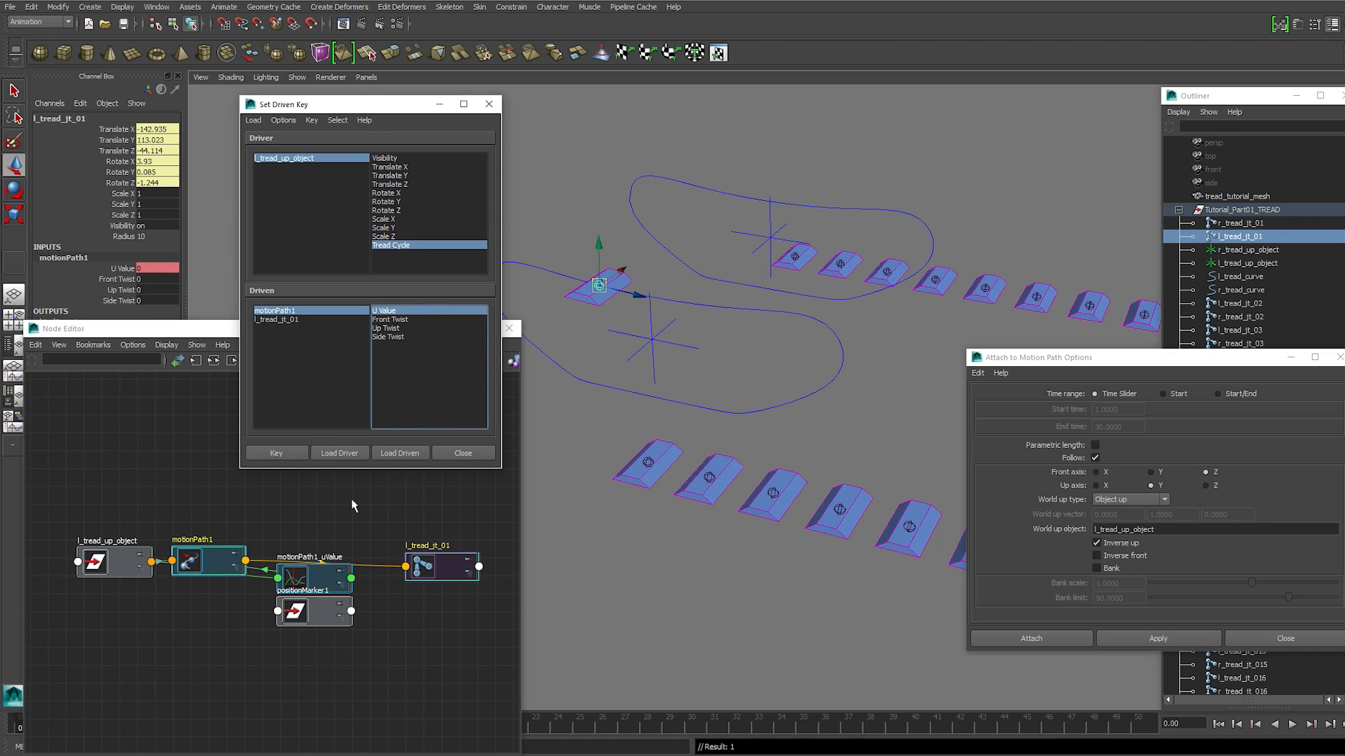
Rearrange the node graph with motionPath1_uValue below motionPath1 and positionMarker1 set apart
left_click_drag(304, 615, 376, 669)
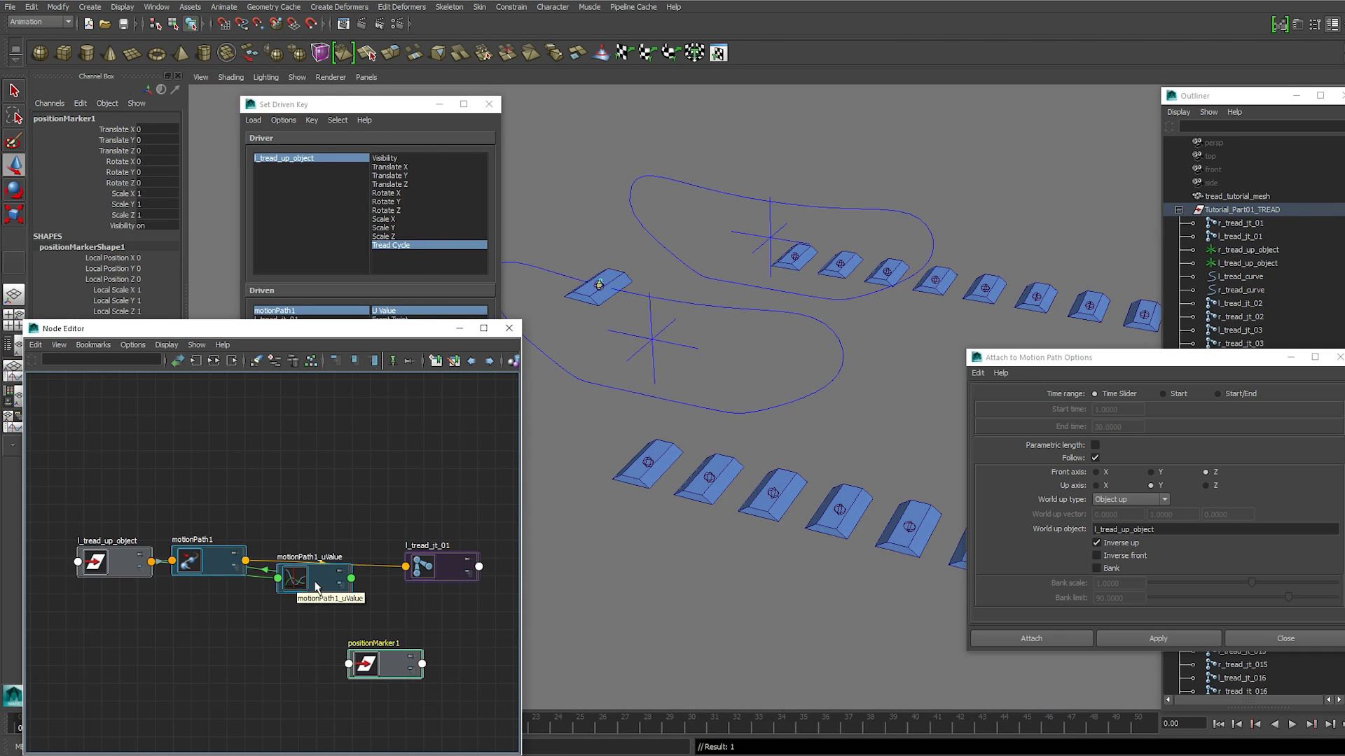
left_click_drag(316, 587, 131, 648)
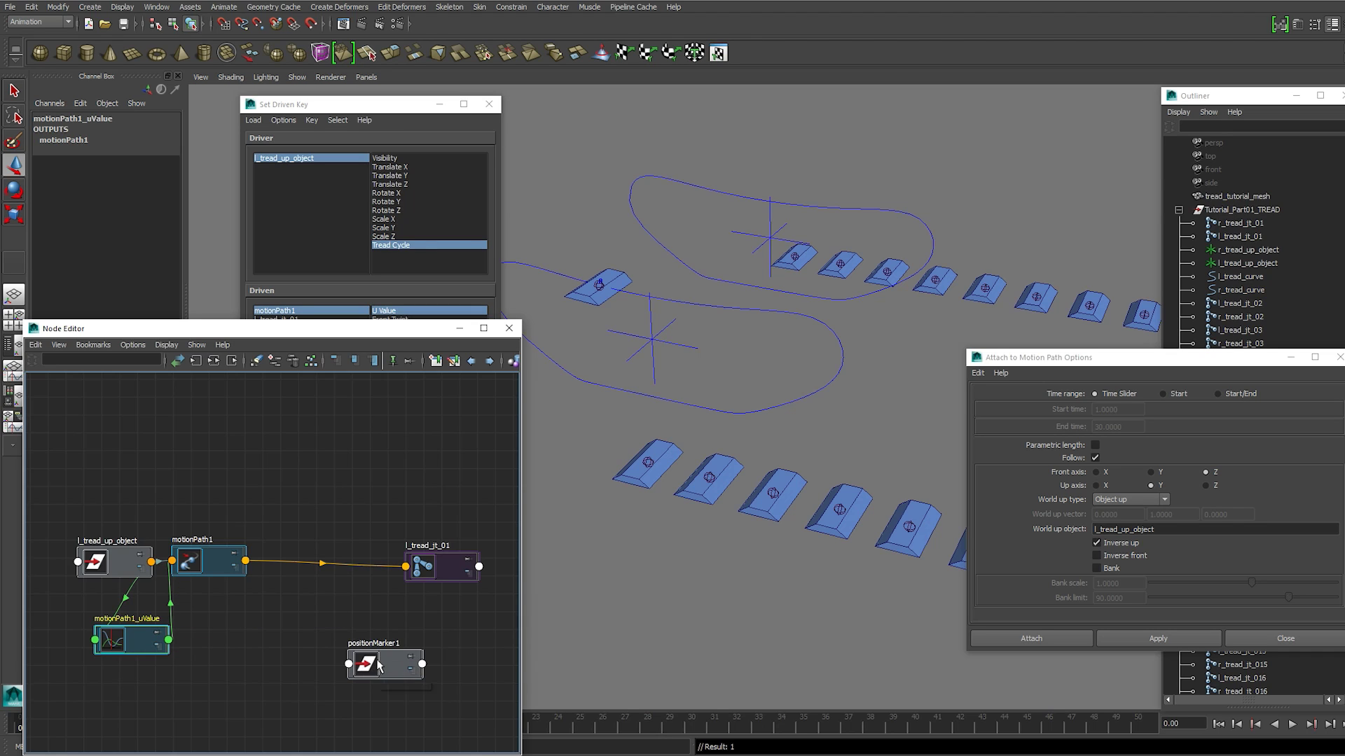
left_click_drag(374, 667, 371, 661)
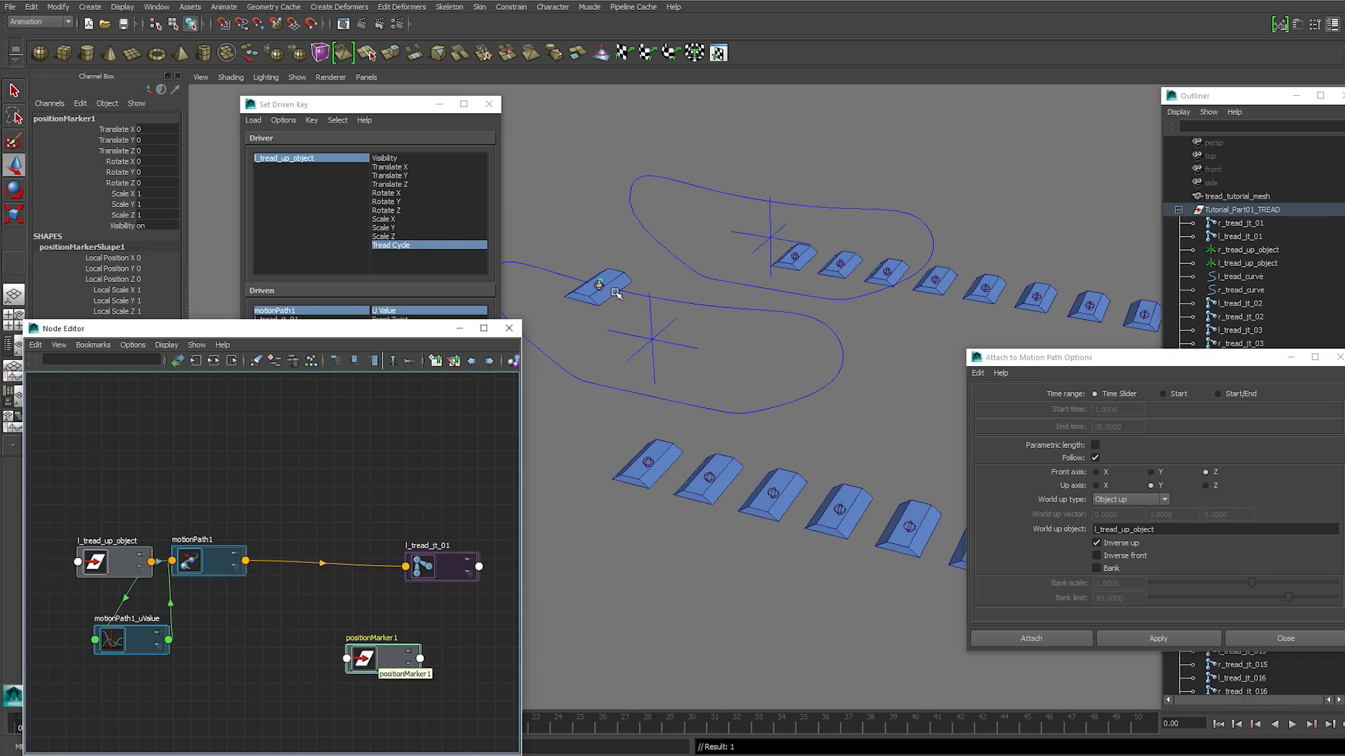
Hide positionMarker1 by setting its Visibility to off
scroll(630, 277, "up", 5)
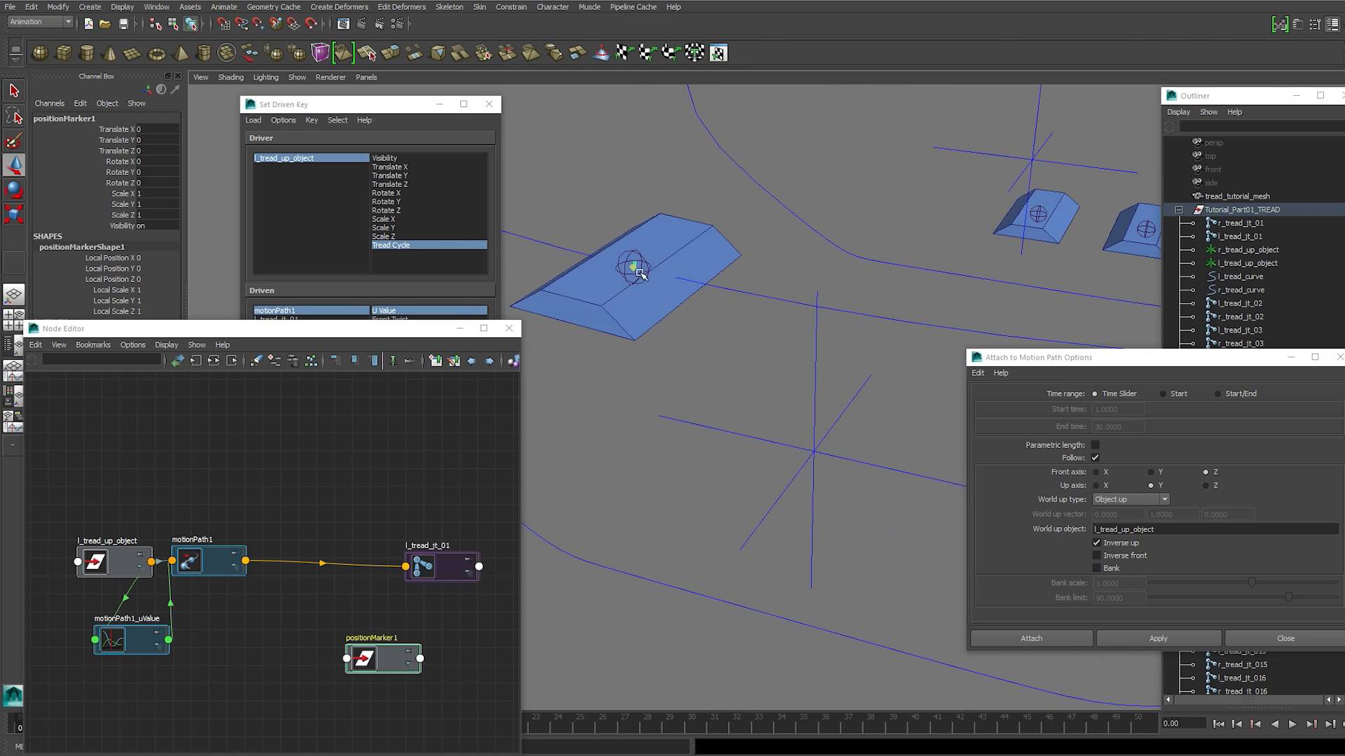
scroll(680, 330, "down", 5)
scroll(670, 353, "down", 3)
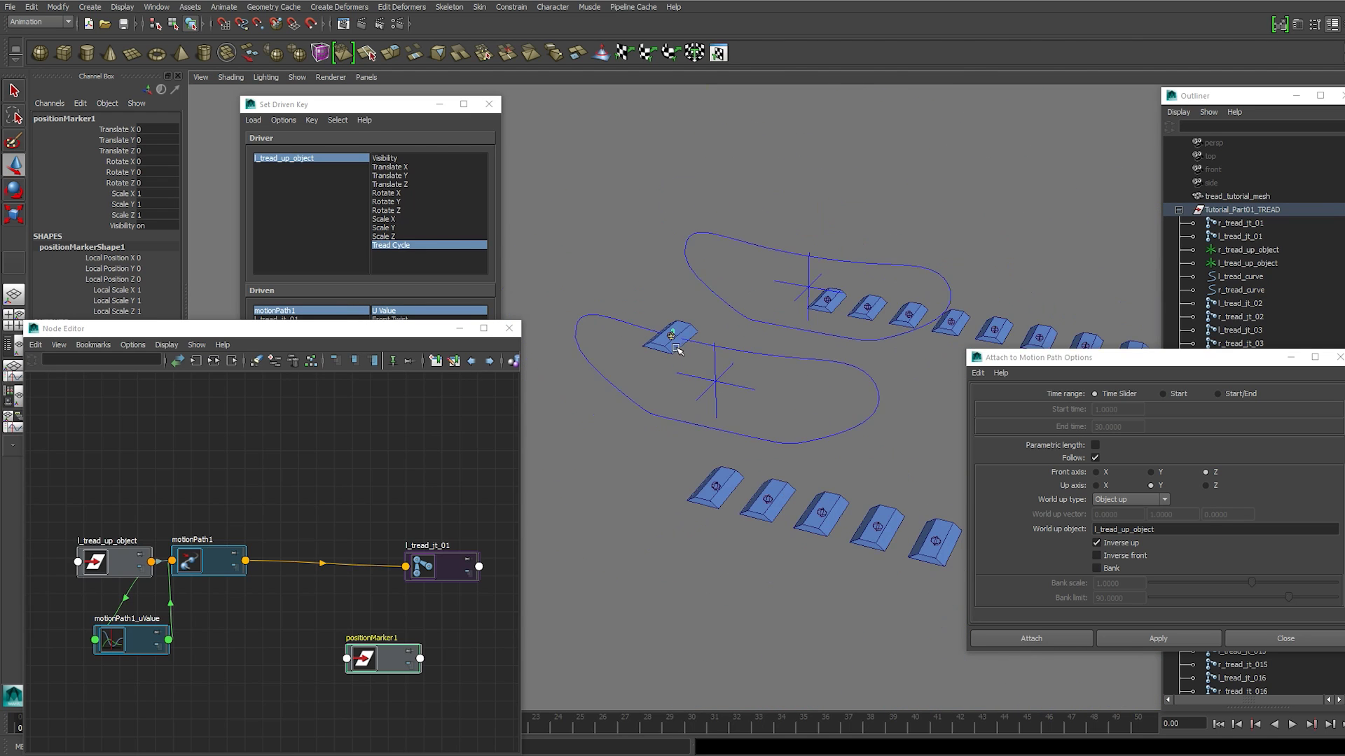
double_click(146, 226)
key("Return")
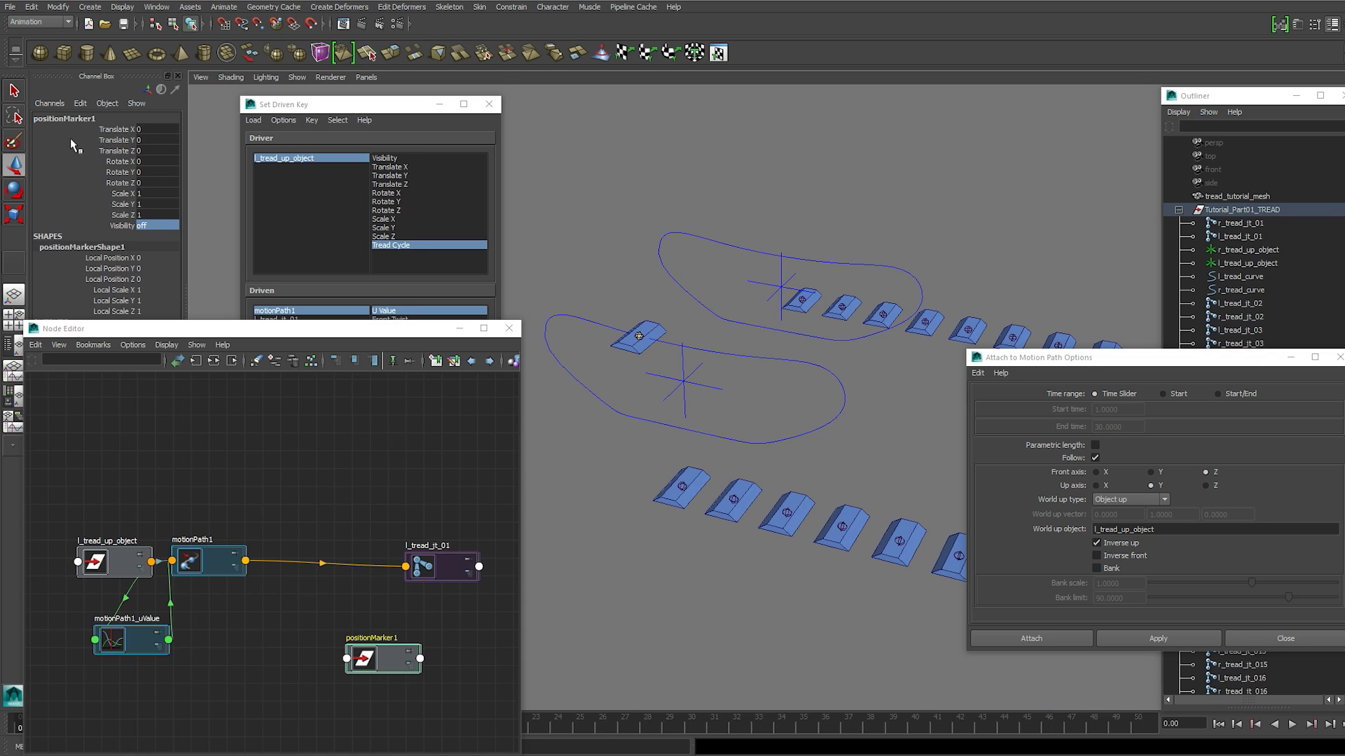
Rename positionMarker1 to l_tread_positionMarker
left_click(80, 120)
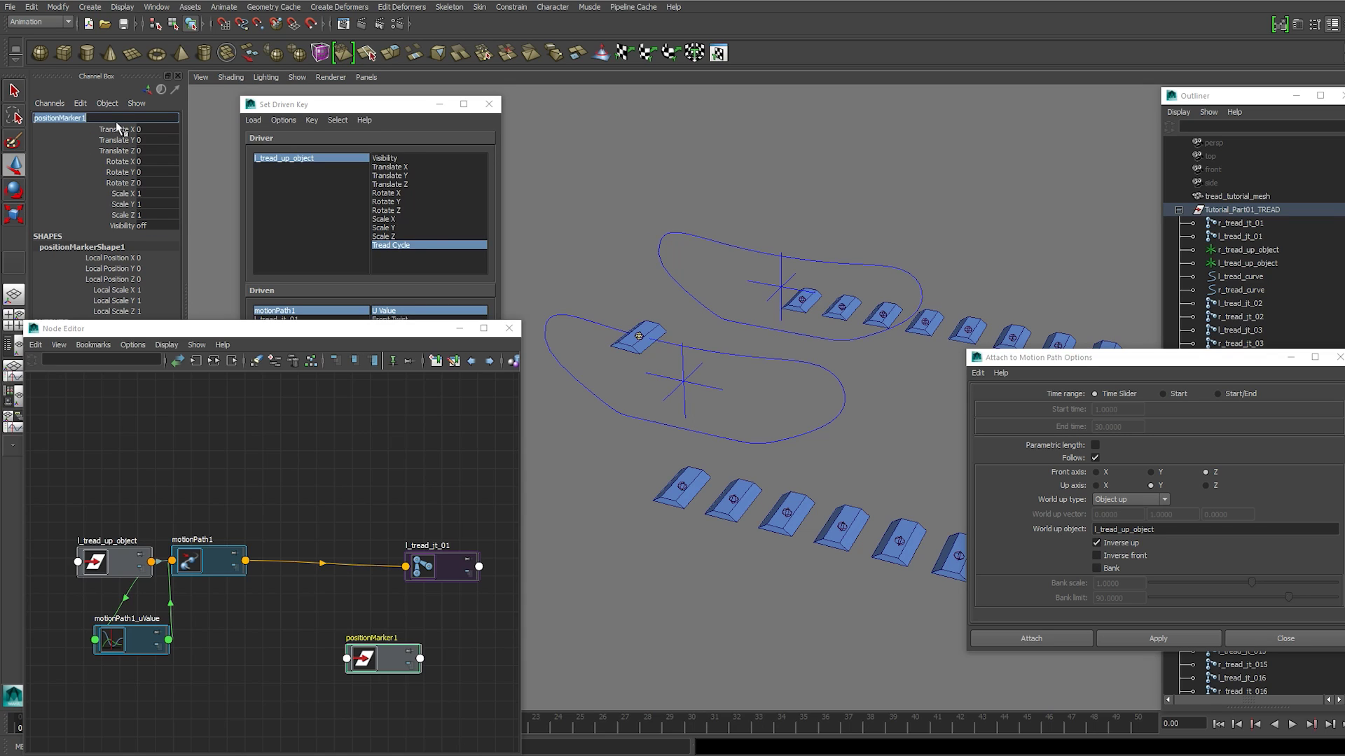
left_click(115, 121)
key("BackSpace")
type("tread_")
key("Return")
left_click(238, 645)
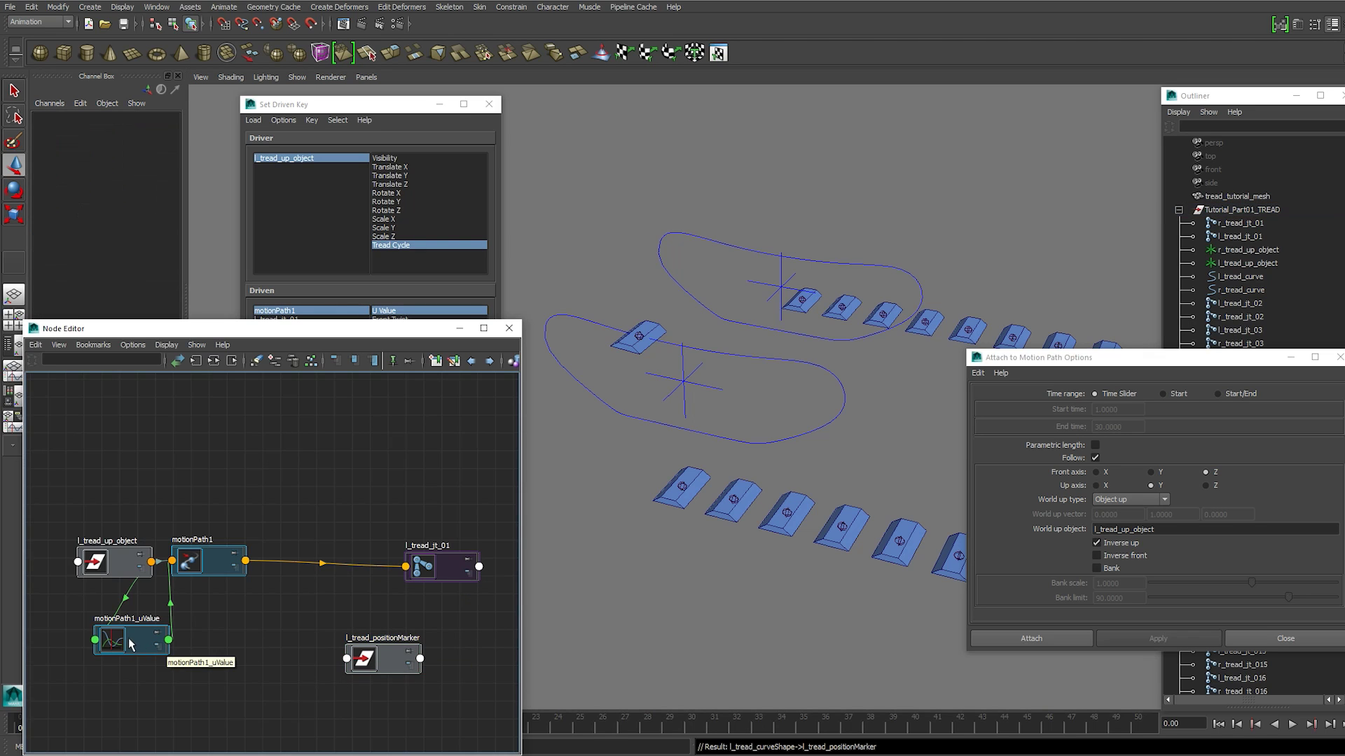
Rename the motionPath1_uValue animation node to l_tread_anim_01
left_click_drag(130, 644, 134, 645)
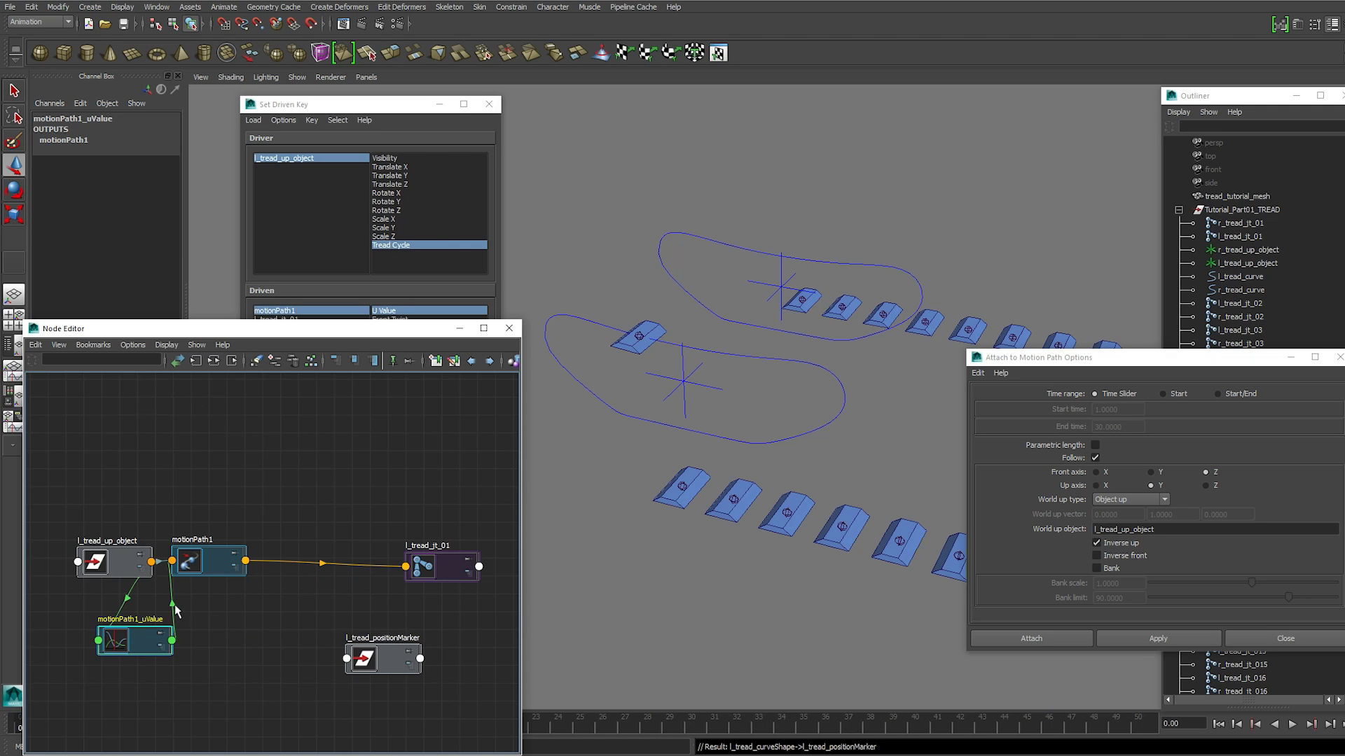
double_click(130, 619)
key("Right")
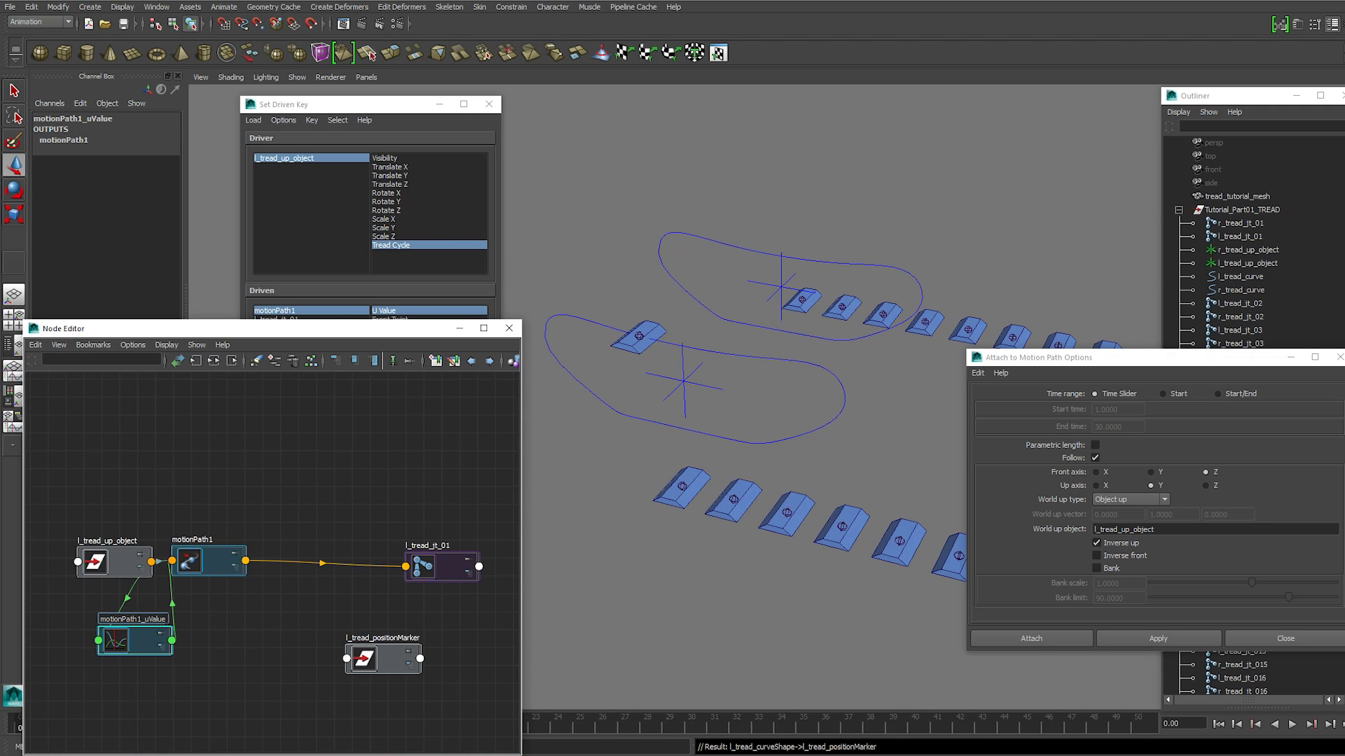
left_click_drag(165, 620, 80, 621)
key("BackSpace")
type("l_tr")
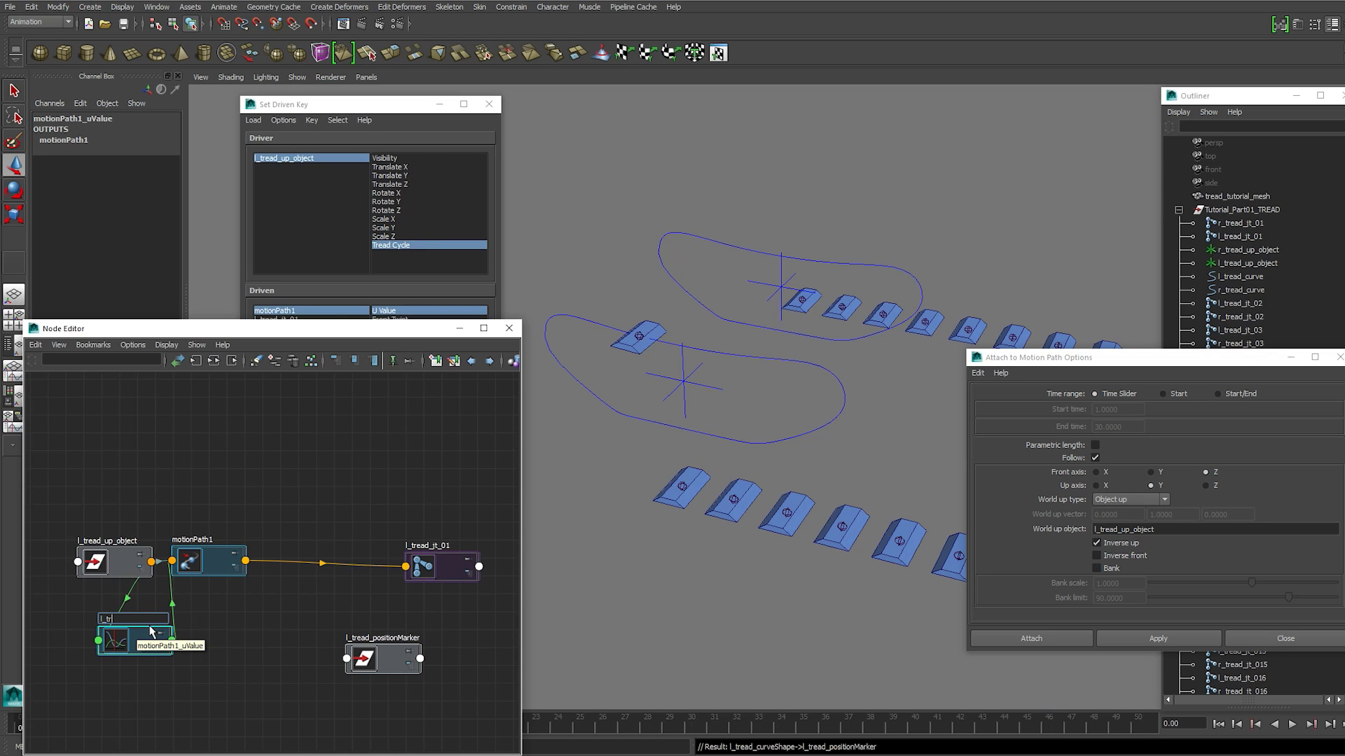
type("ead_anim_01")
key("Return")
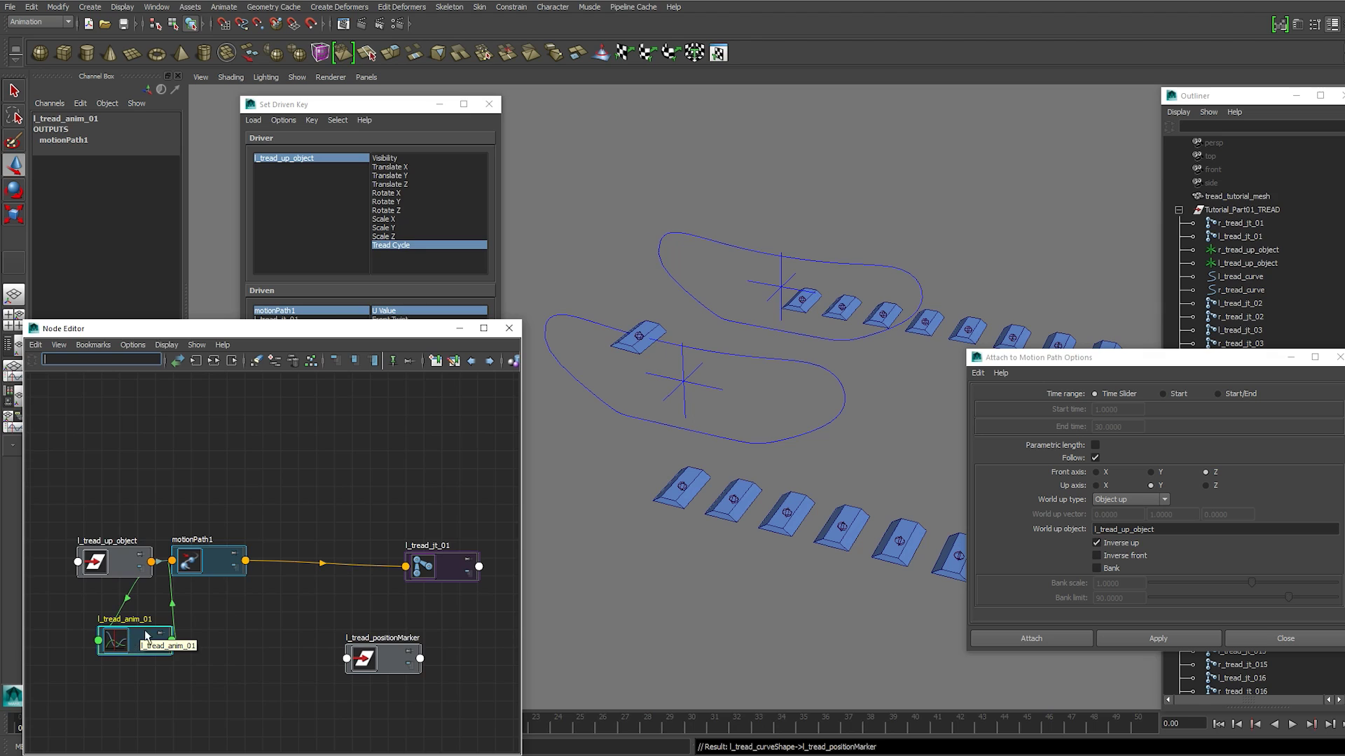
Set l_tread_up_object's Tread Cycle and motionPath1's U Value to 1, key this second driven pair, and close Set Driven Key
left_click(356, 105)
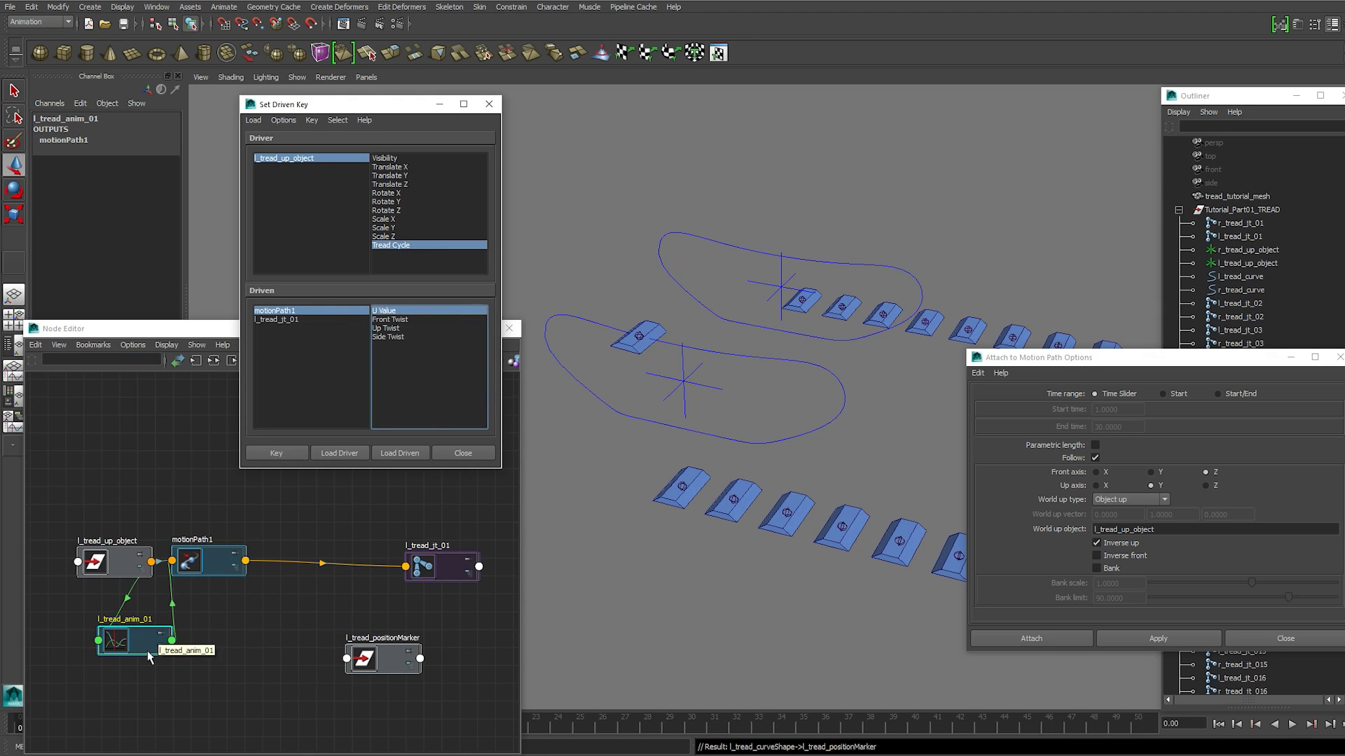
left_click_drag(724, 377, 677, 399)
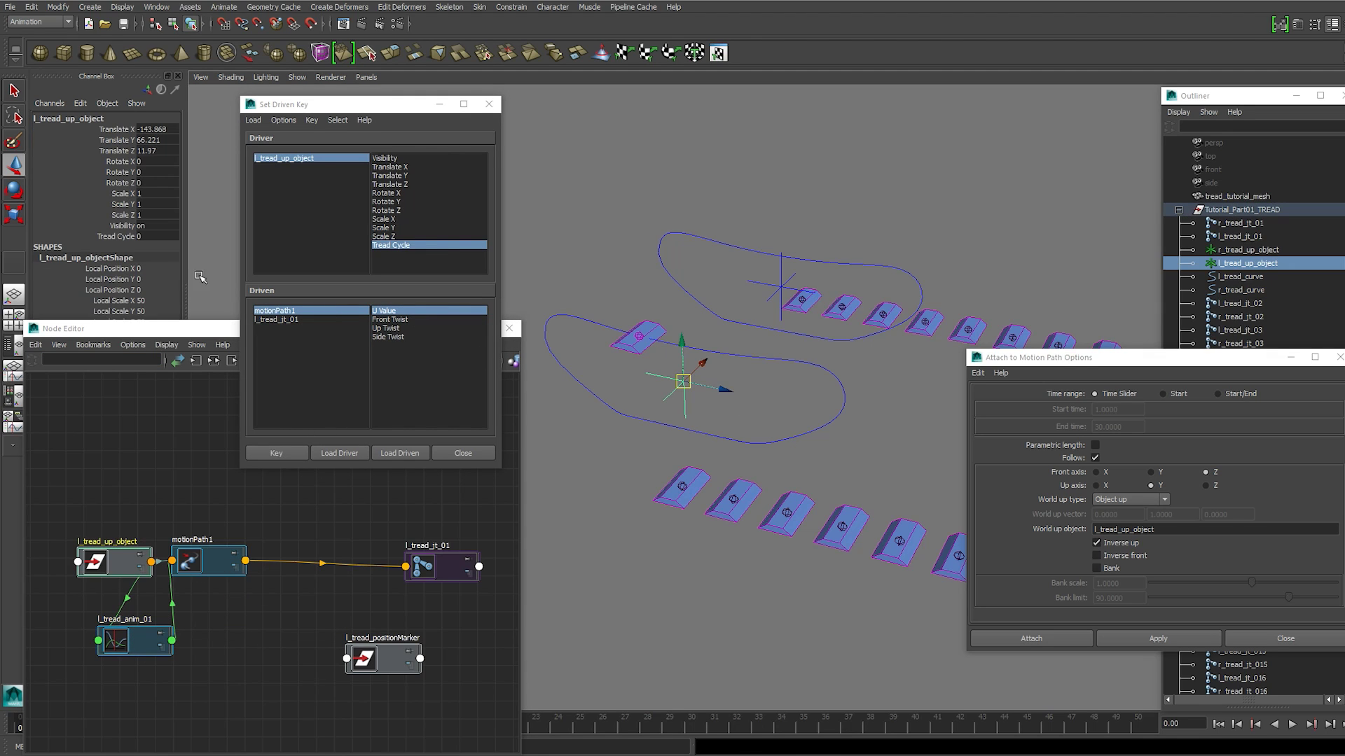
left_click(210, 564)
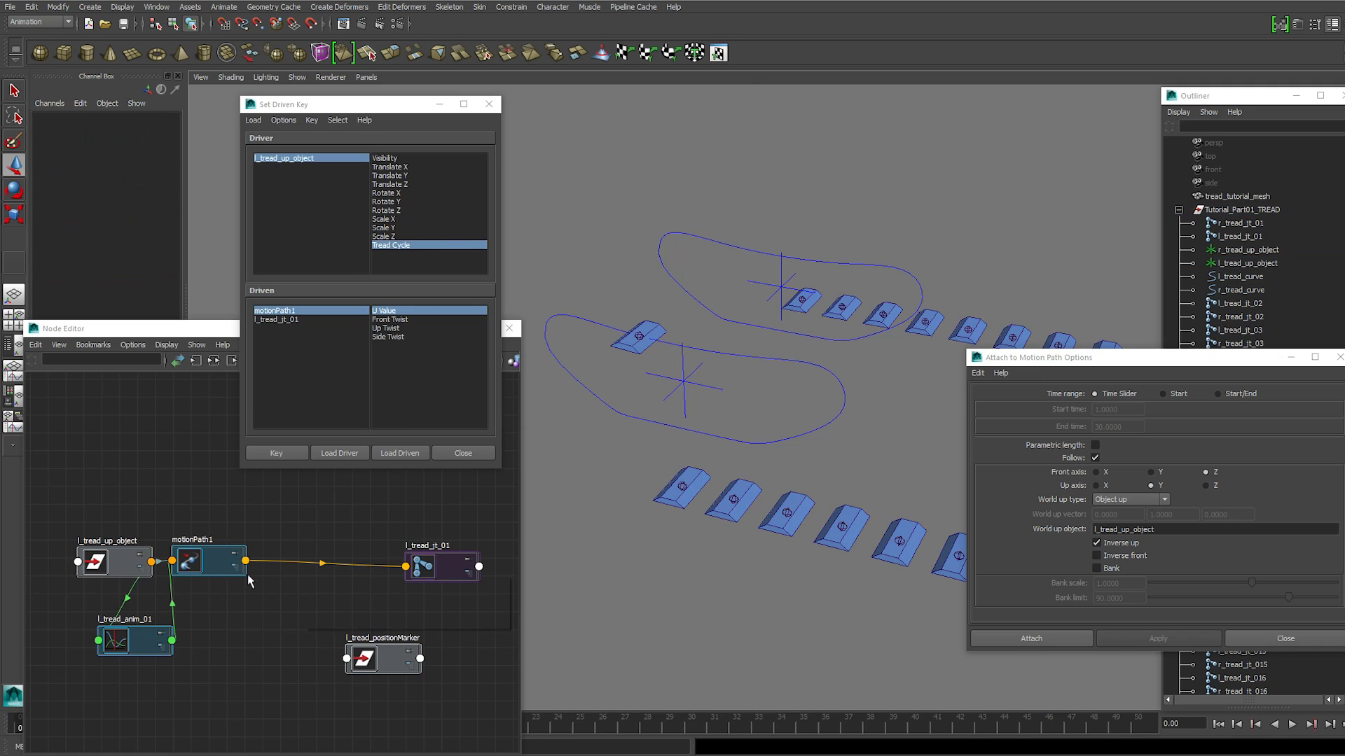
left_click(154, 129)
type("1")
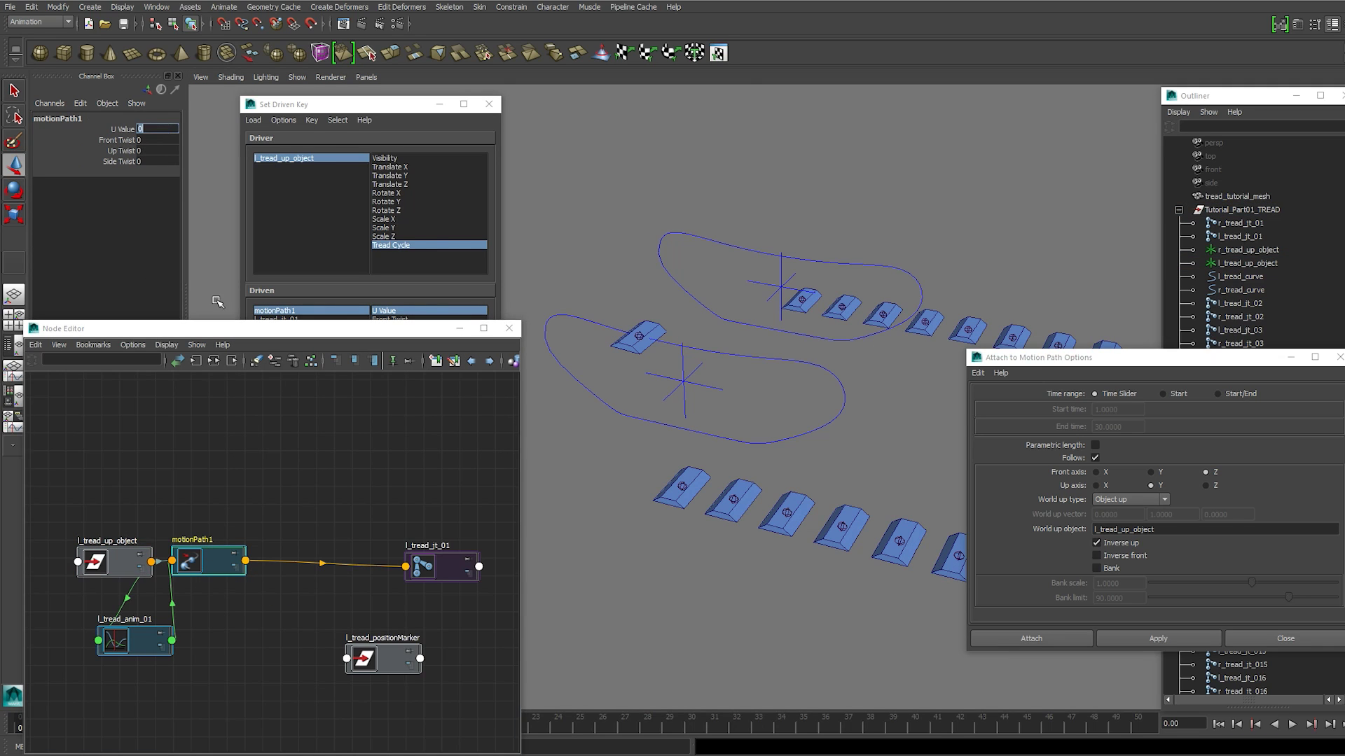
key("Return")
left_click(351, 110)
left_click(273, 451)
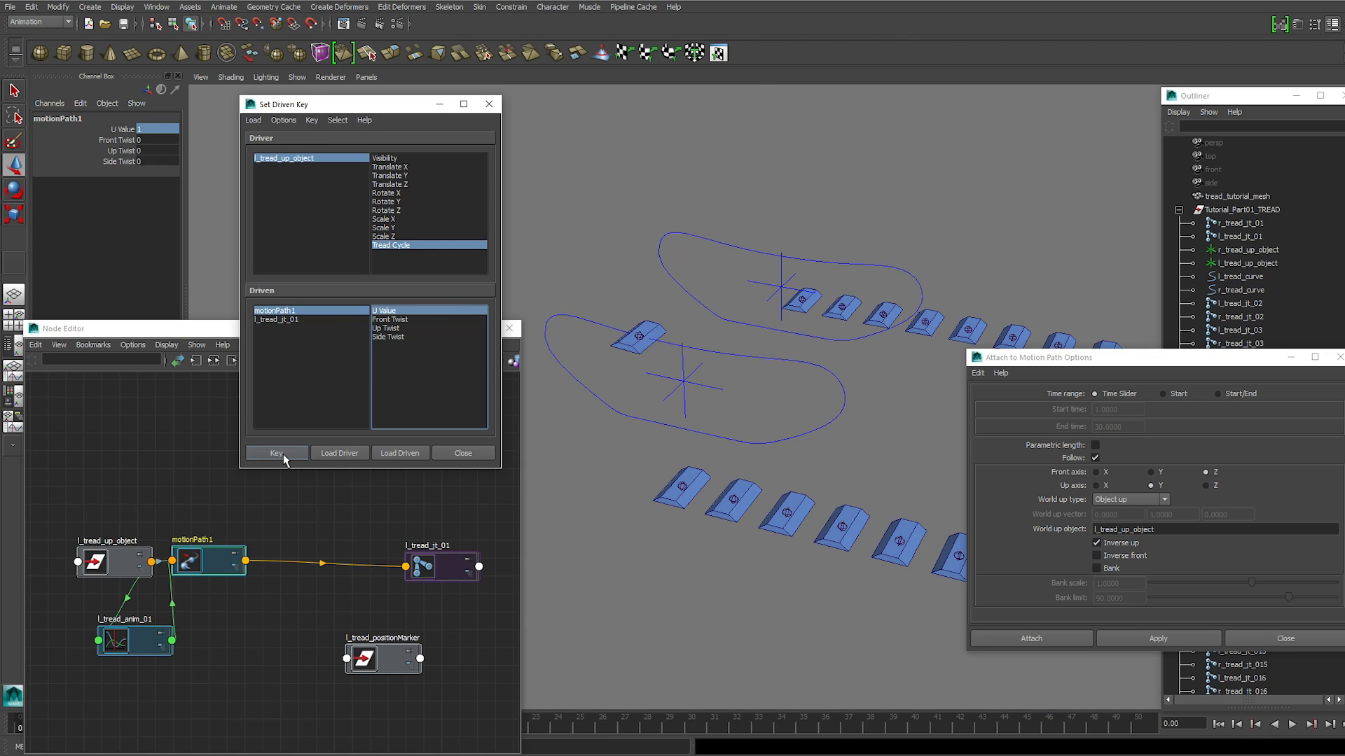
left_click(284, 452)
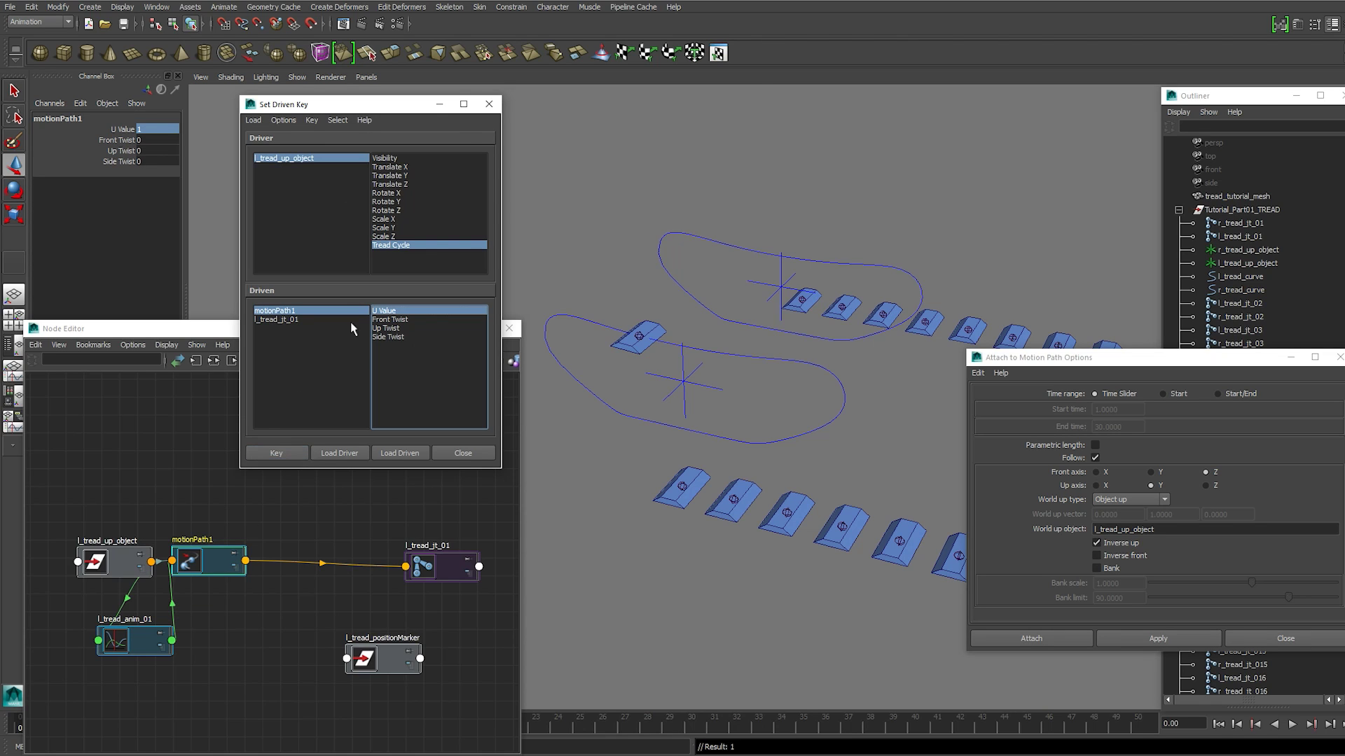
left_click(493, 108)
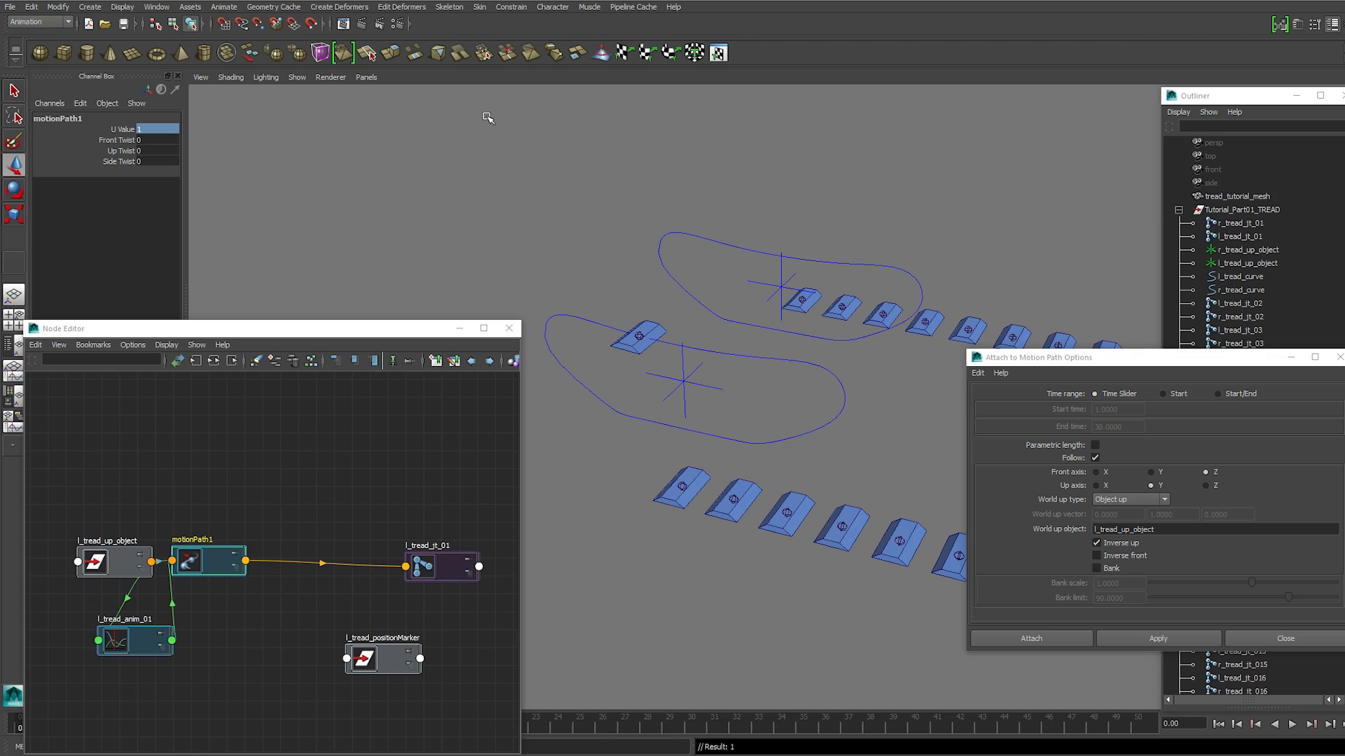
left_click(503, 173)
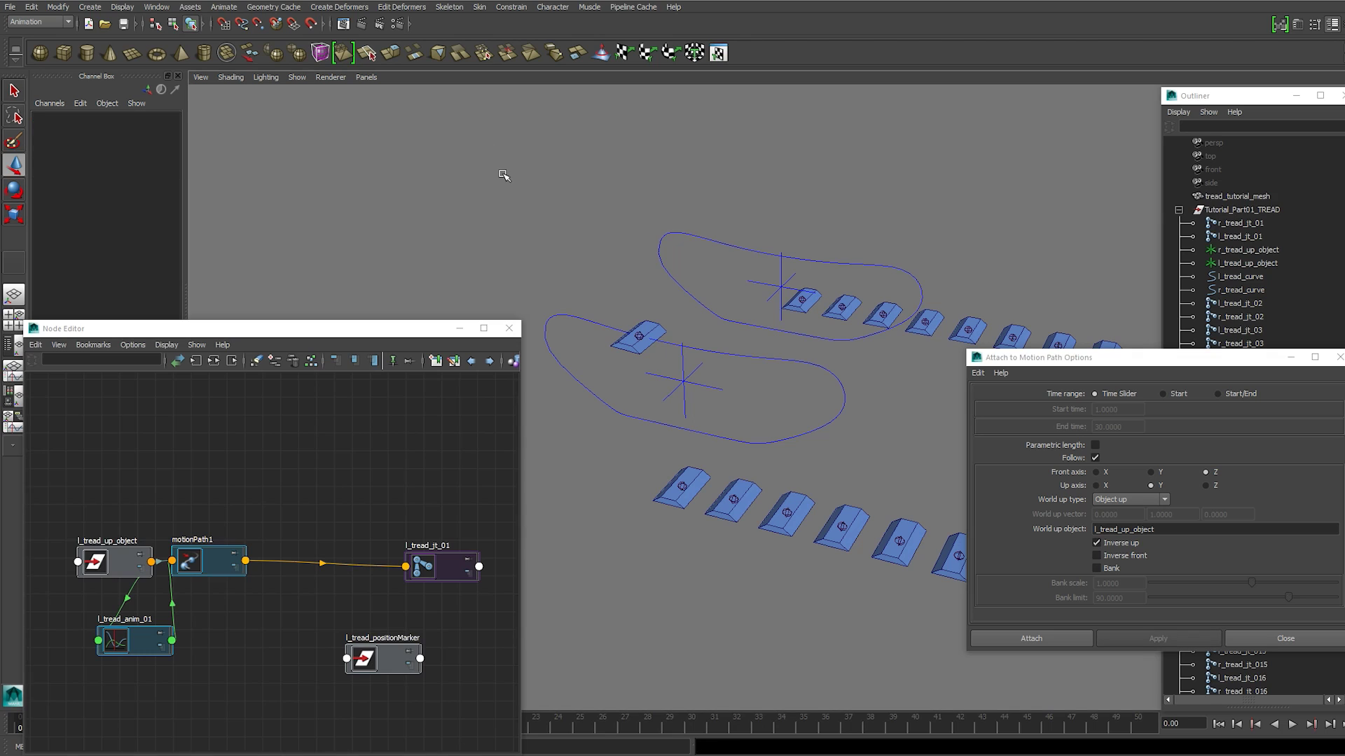
Open l_tread_anim_01 in the Graph Editor and change both keys' tangents to Linear
left_click(128, 647)
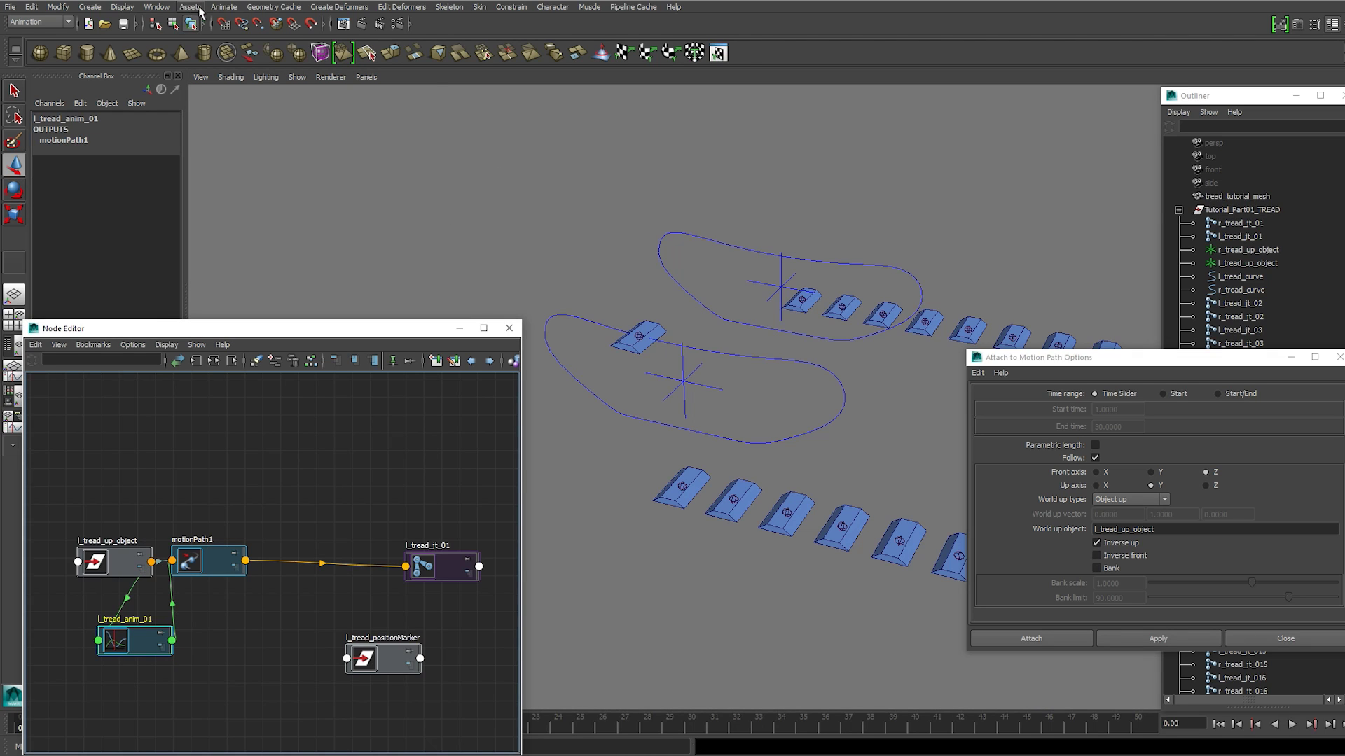
left_click(159, 7)
mouse_move(236, 51)
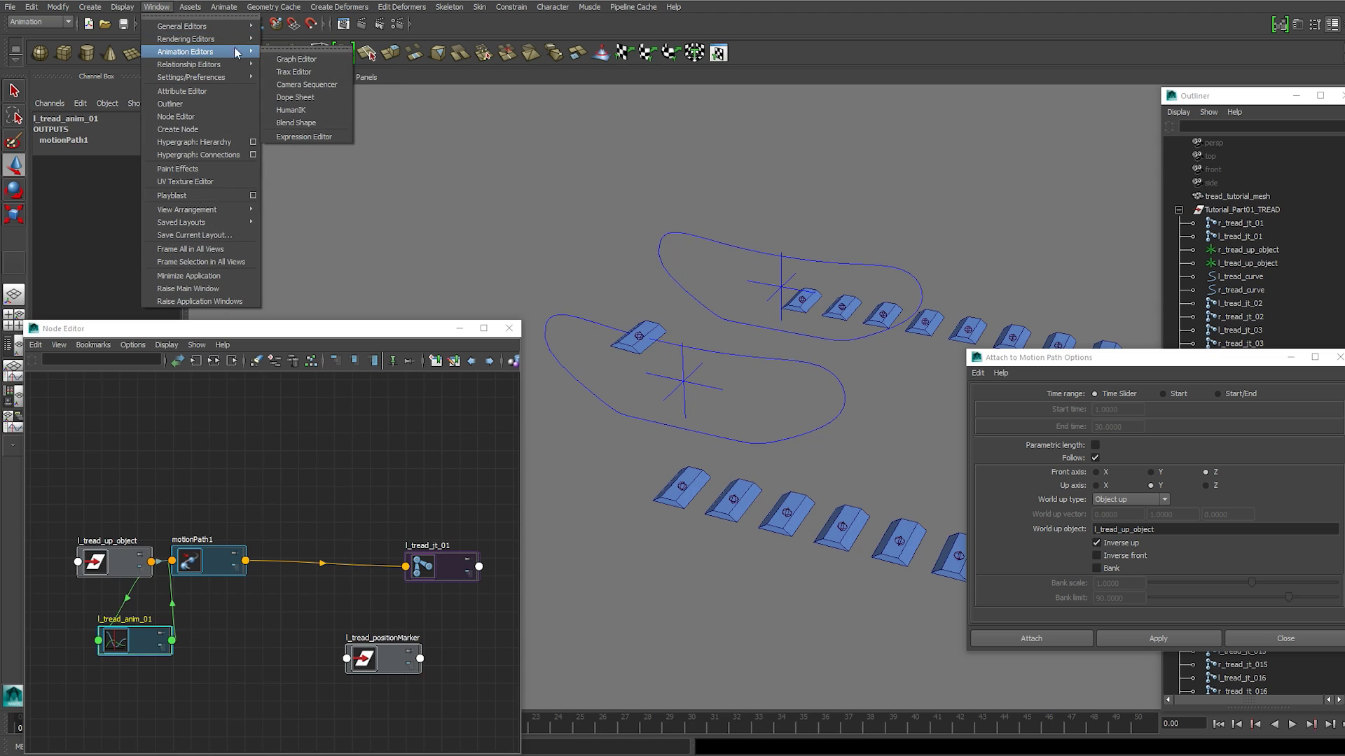
left_click(307, 61)
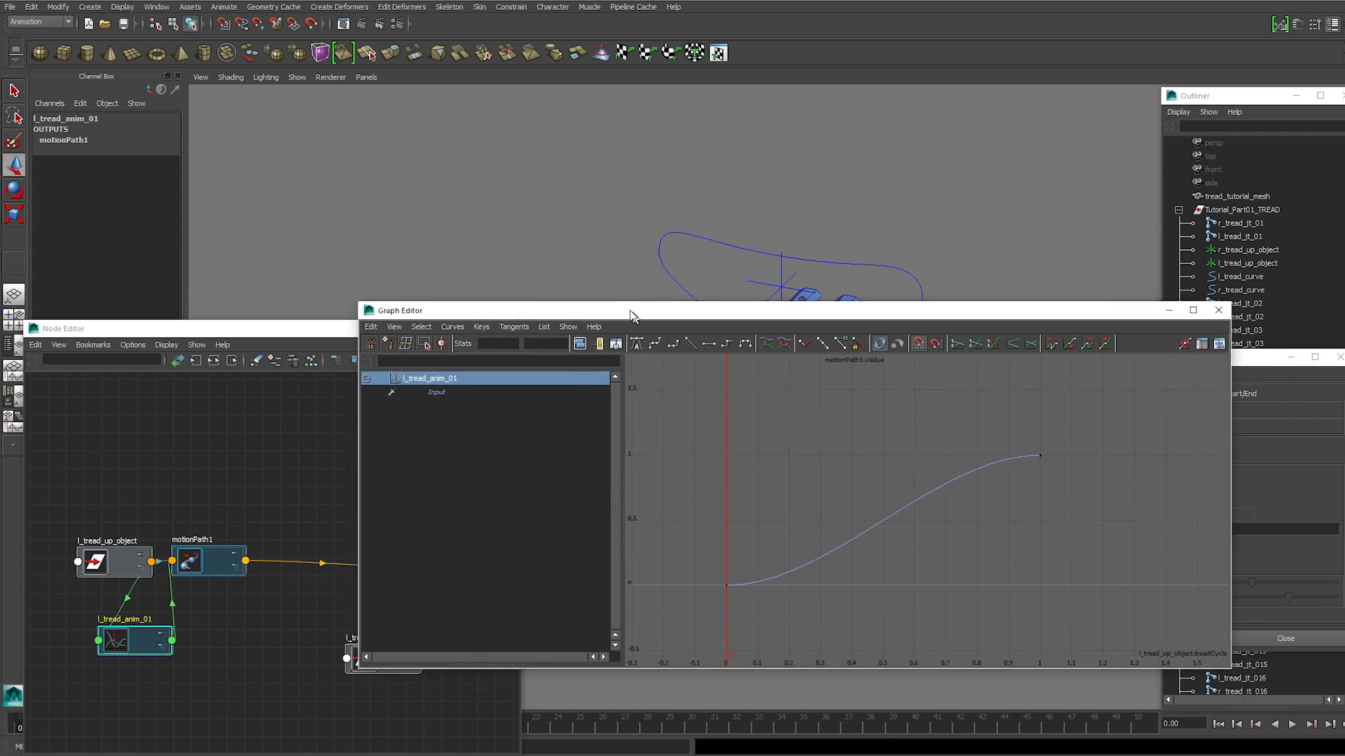
left_click_drag(865, 459, 915, 588)
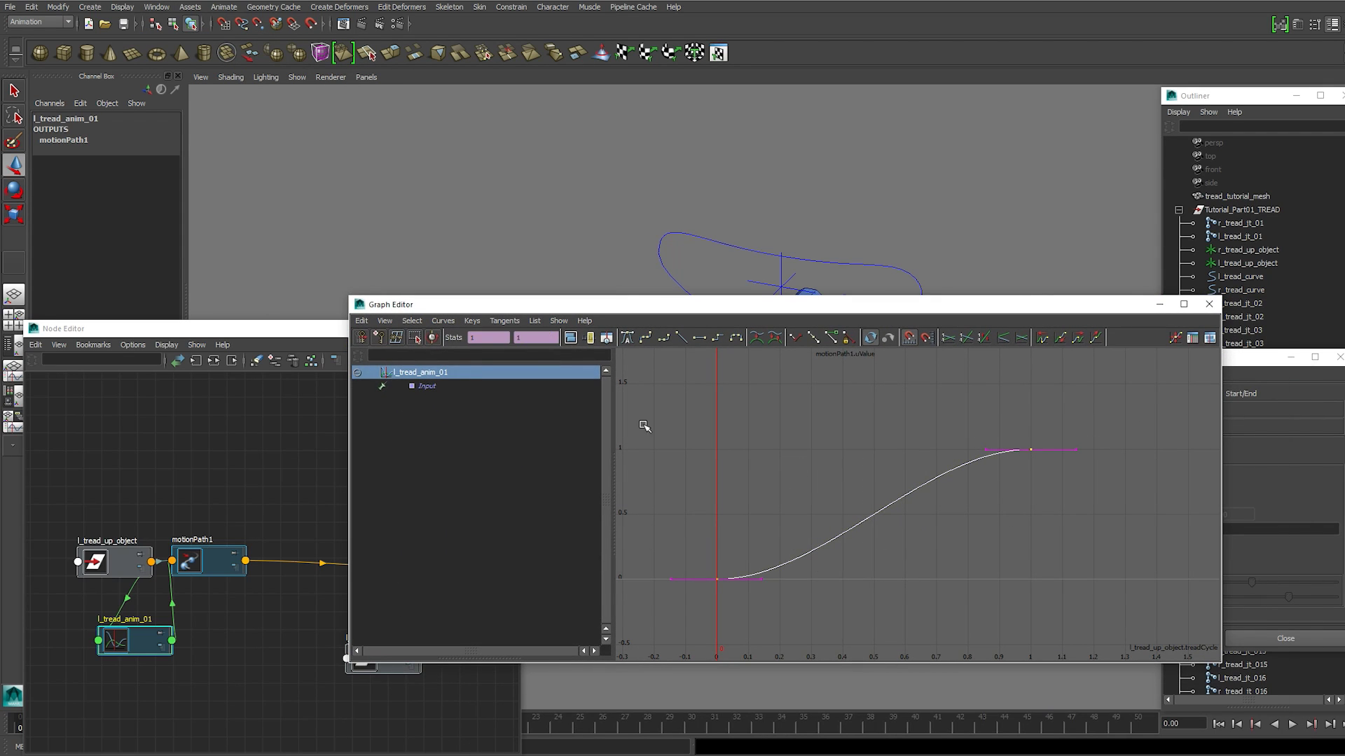
left_click(504, 326)
left_click(523, 367)
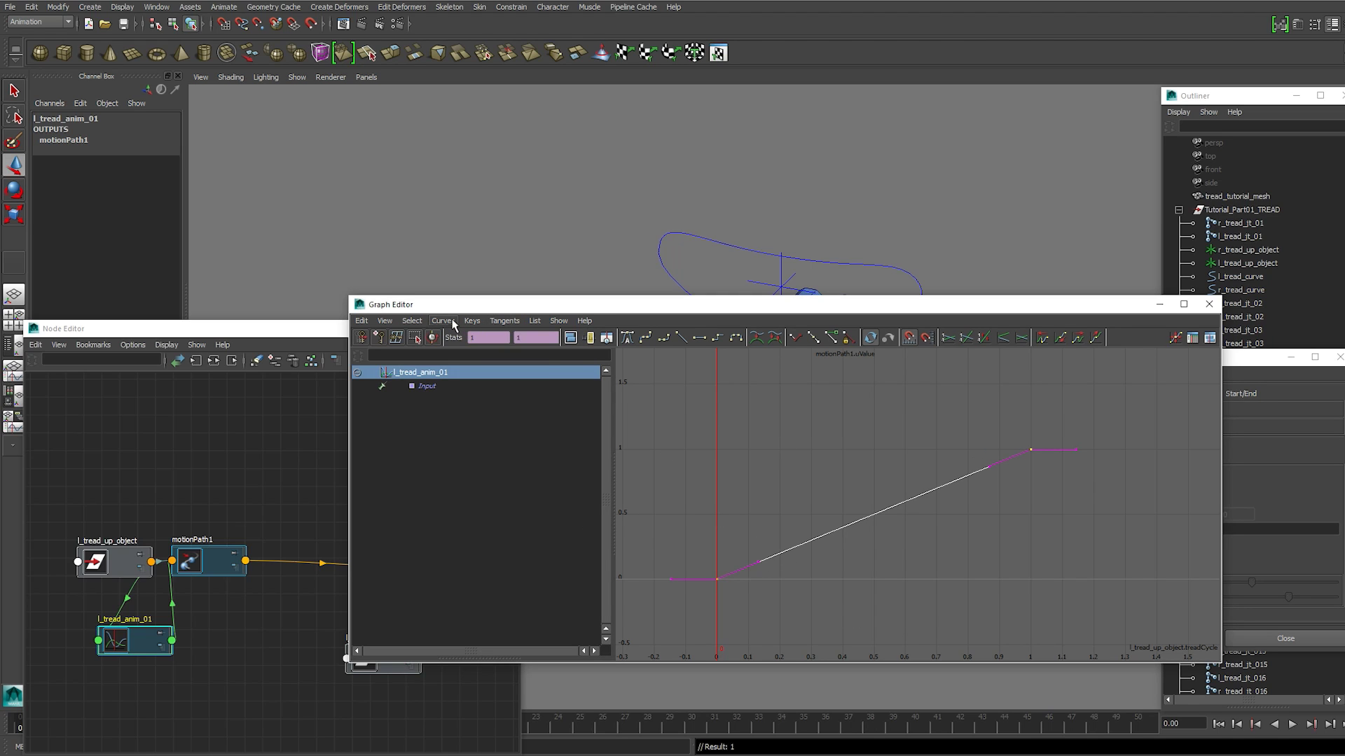
Set l_tread_anim_01's Pre Infinity and Post Infinity to Cycle and close the Graph Editor
left_click(443, 321)
mouse_move(469, 343)
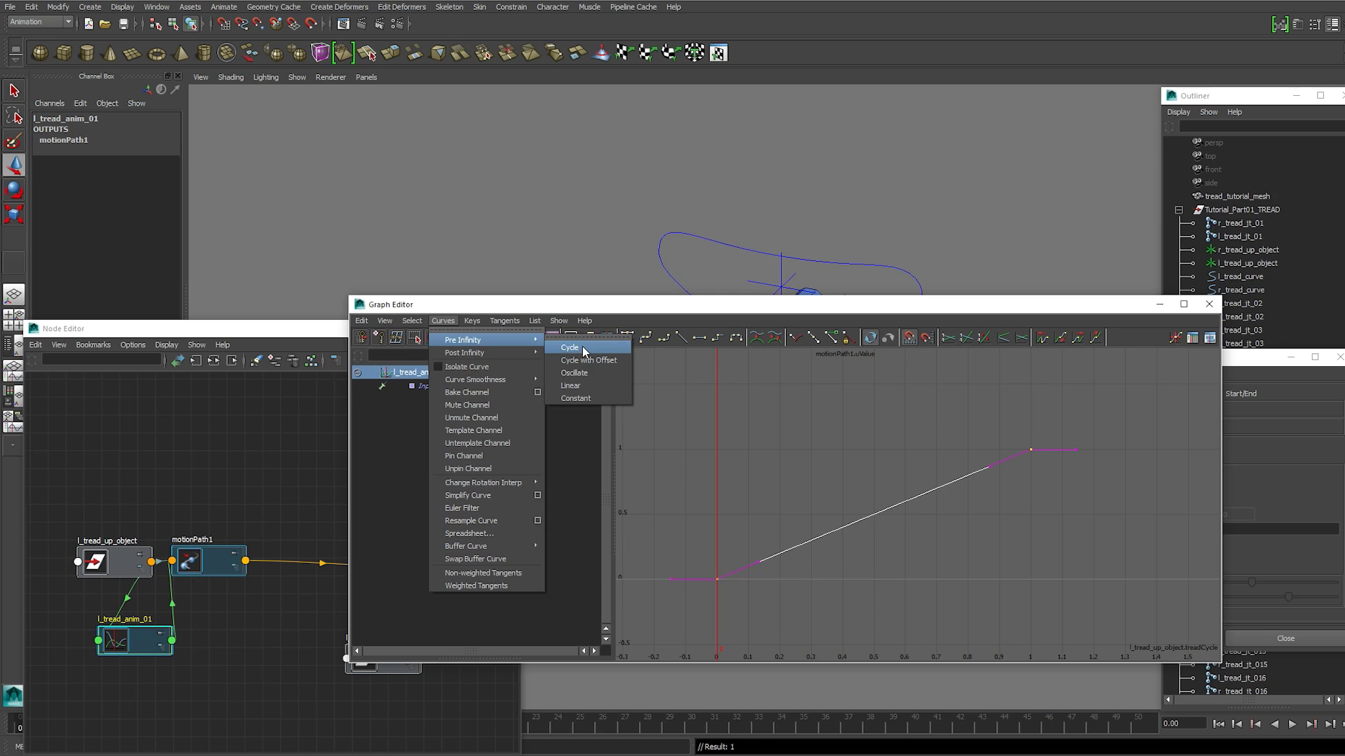
left_click(583, 346)
left_click(446, 320)
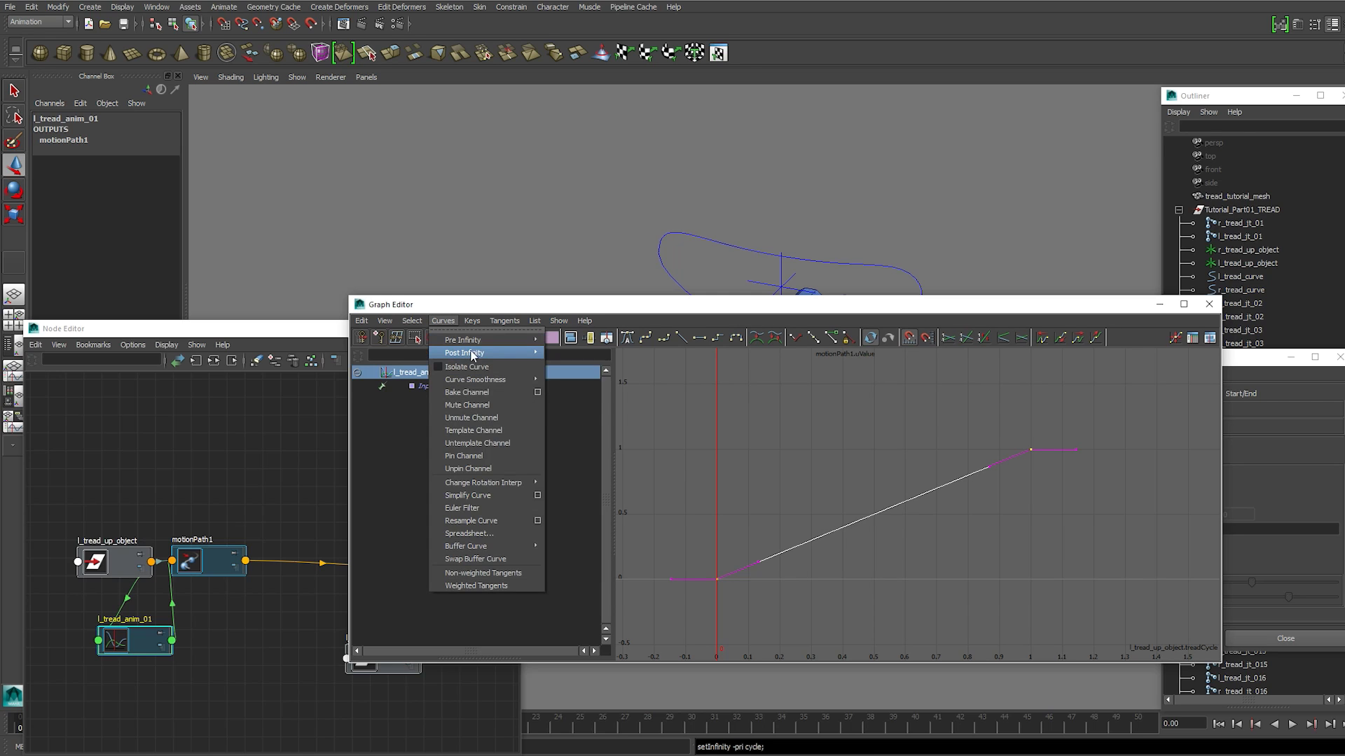
mouse_move(474, 355)
left_click(580, 359)
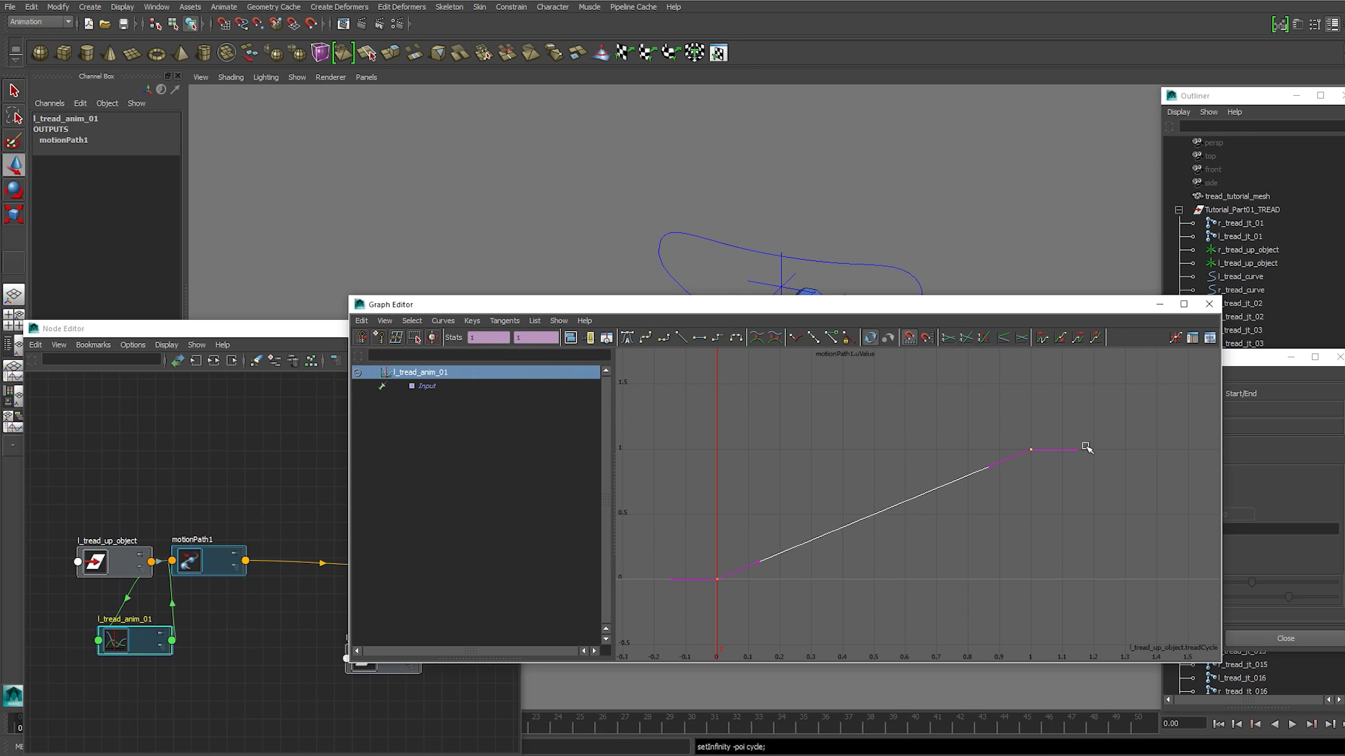
left_click(1209, 304)
left_click(918, 199)
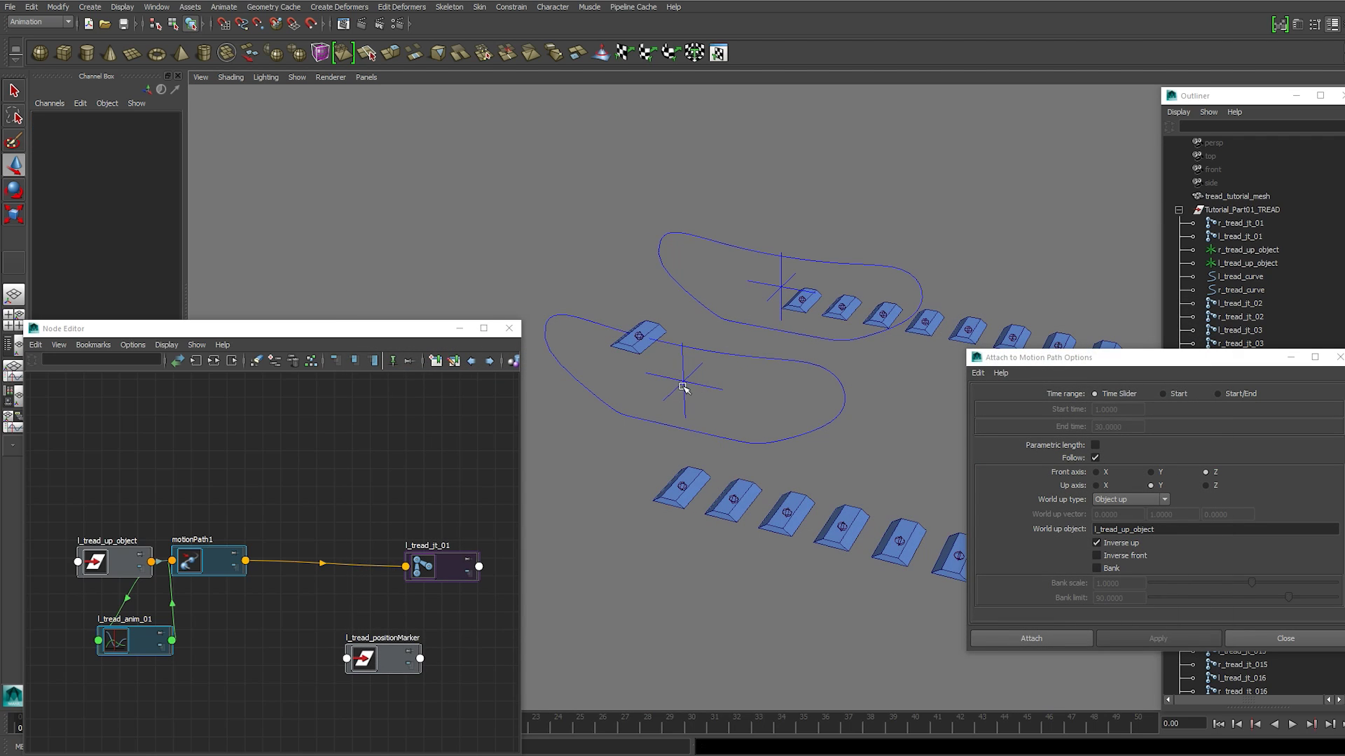
Test l_tread_up_object's Tread Cycle by running the tread around the curve, and reset it to 0
left_click(708, 391)
left_click(116, 237)
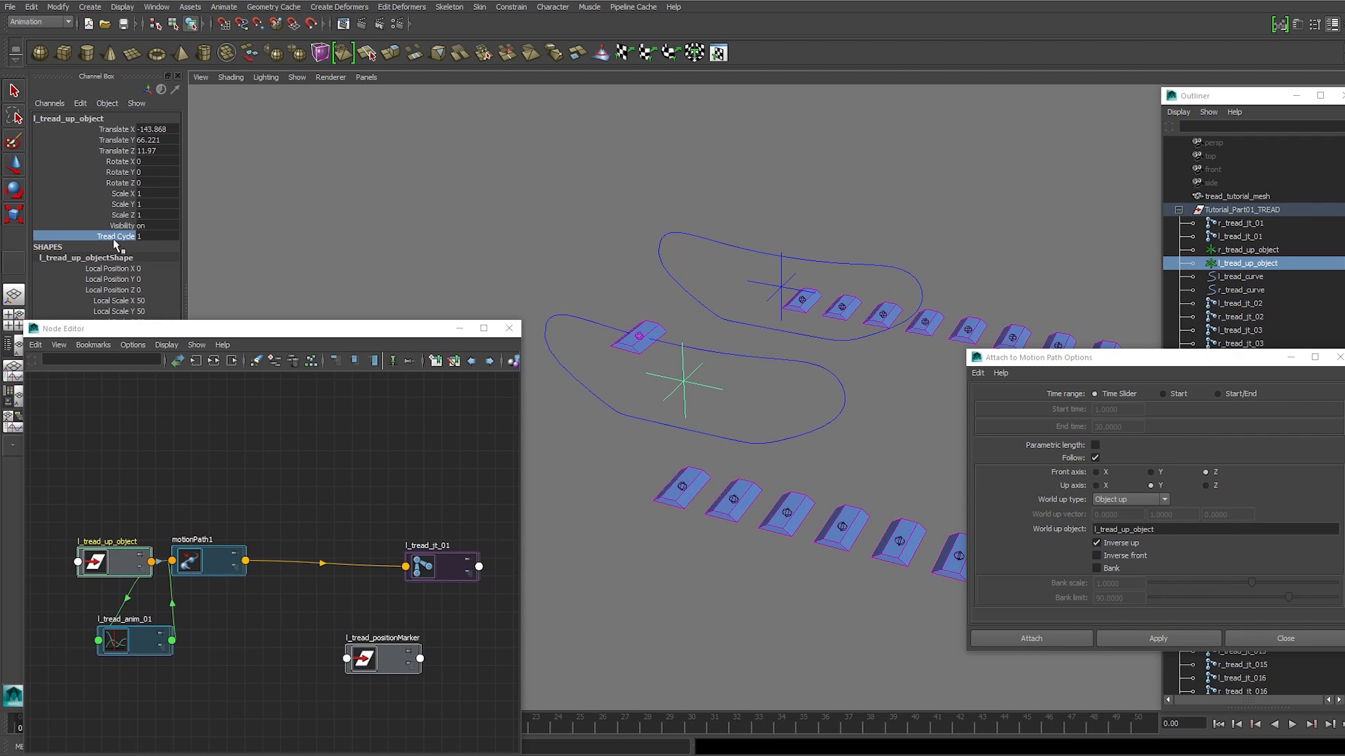
middle_click_drag(329, 206, 730, 209)
scroll(442, 210, "down", 1)
middle_click_drag(442, 210, 210, 226)
left_click(158, 237)
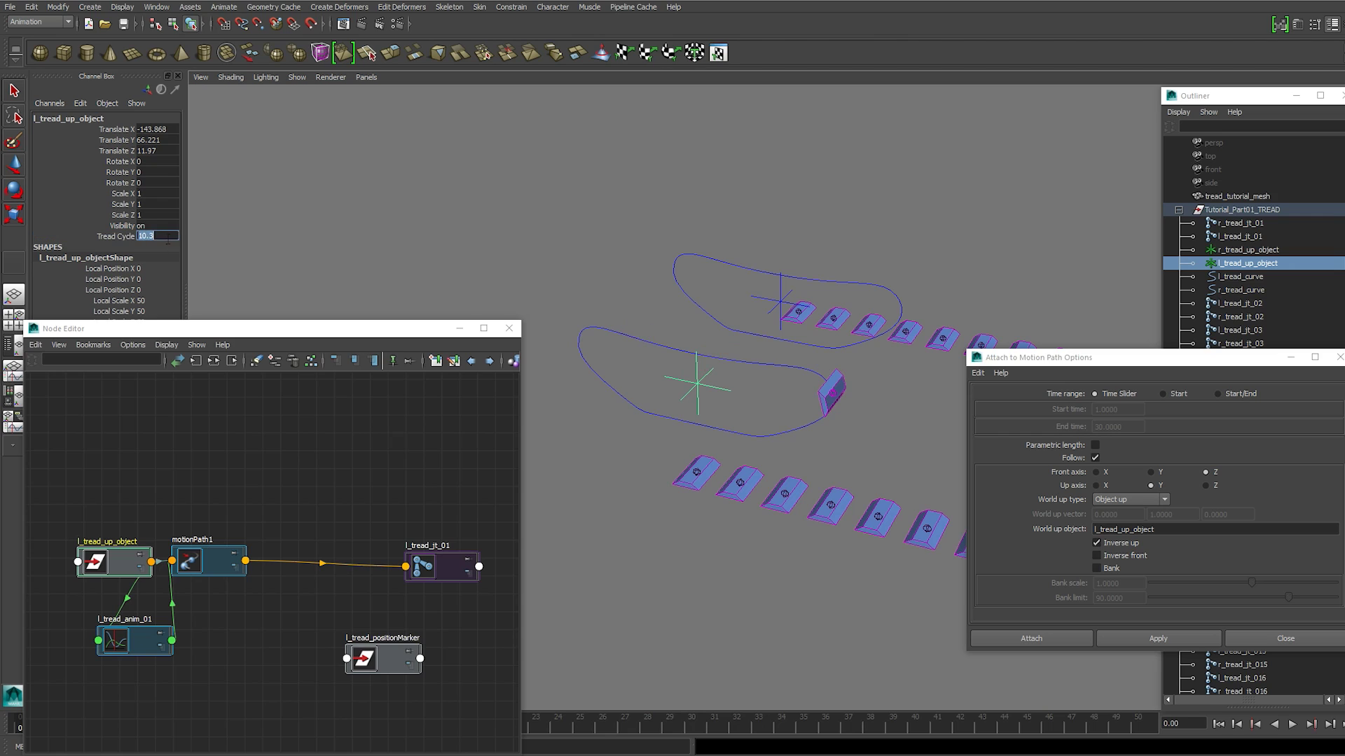
type("0")
key("Return")
left_click_drag(533, 261, 528, 238, "alt")
scroll(528, 238, "up", 2)
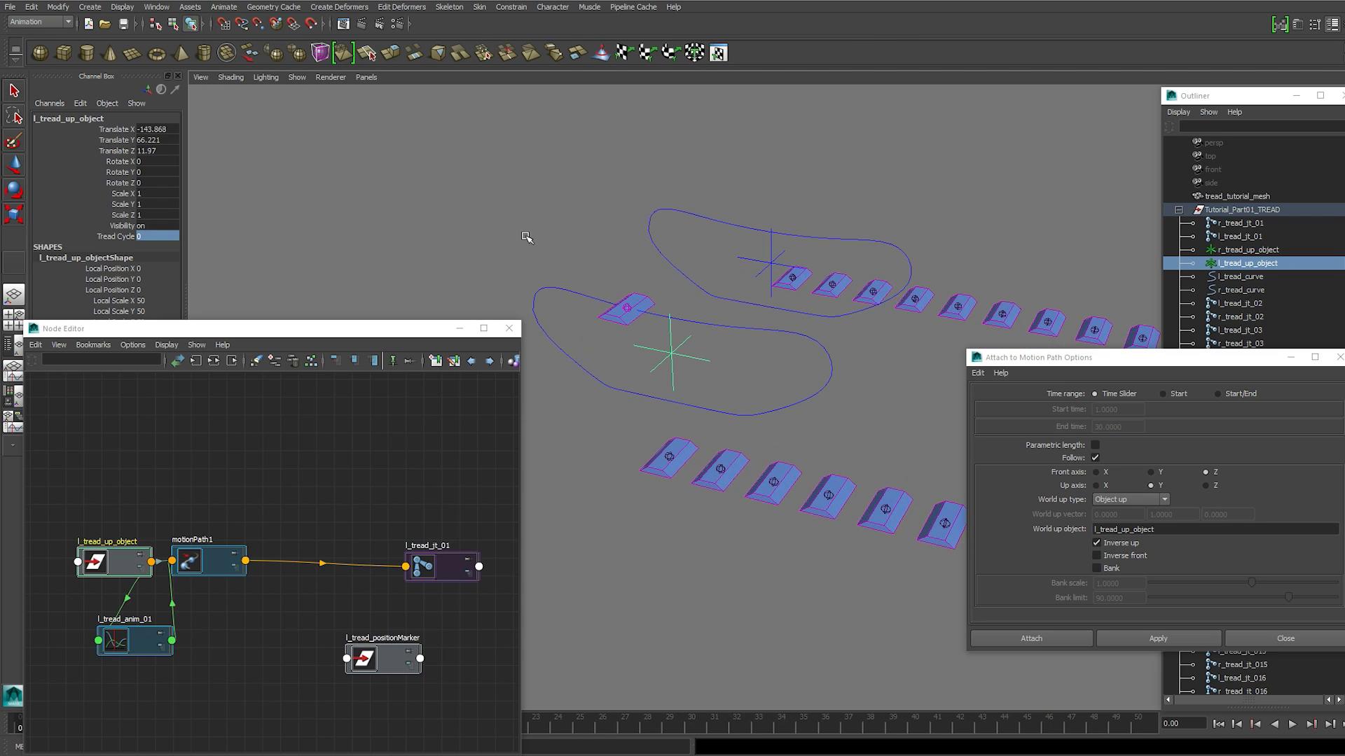
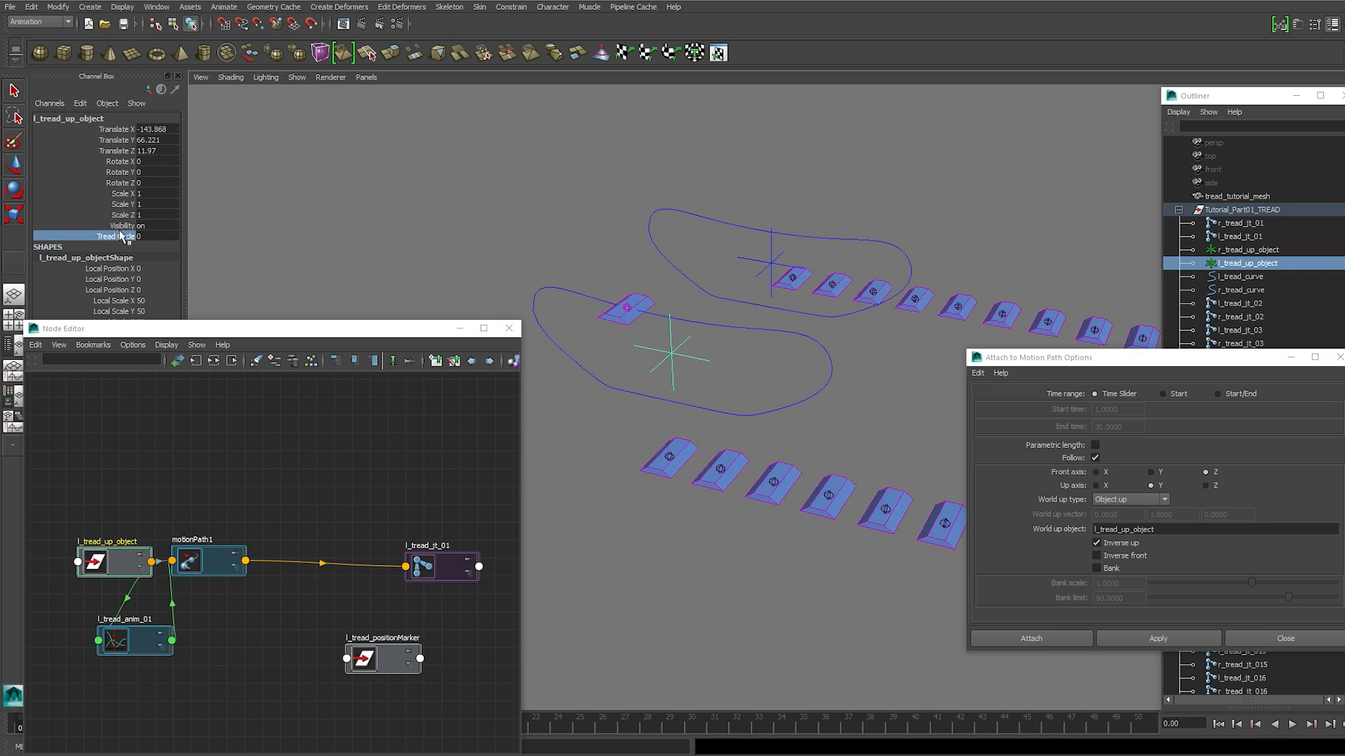
Set l_tread_up_object's Tread Cycle to 0.84, and attach l_tread_jt_02 to l_tread_curve as a motion path
middle_click_drag(364, 253, 407, 257)
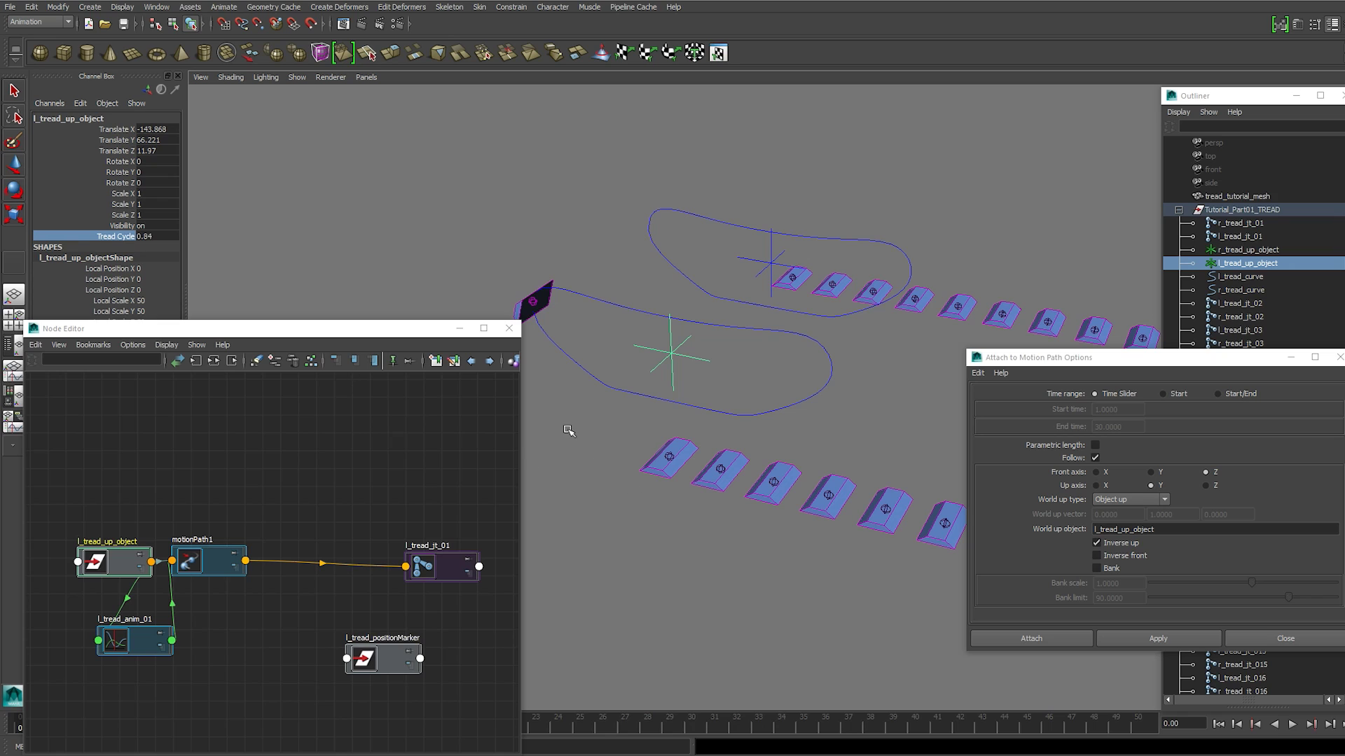
left_click(595, 415)
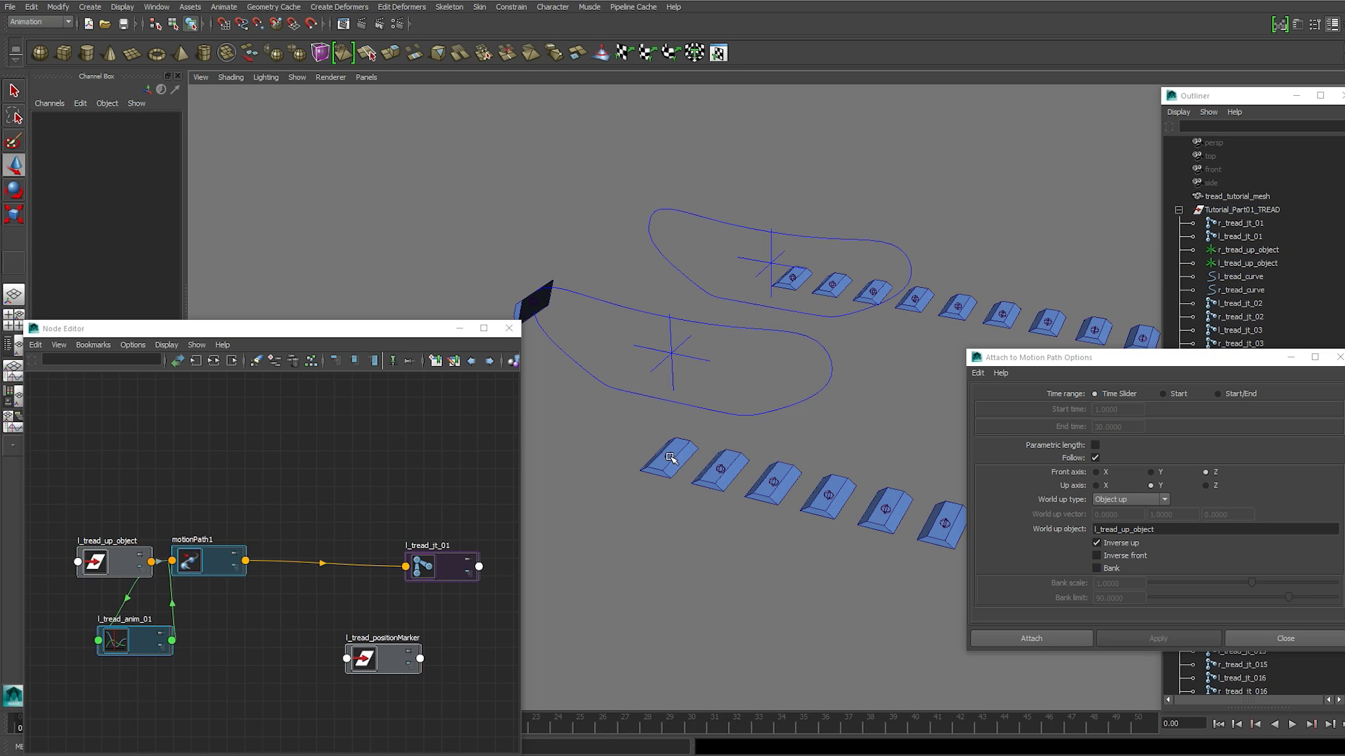
left_click(670, 458)
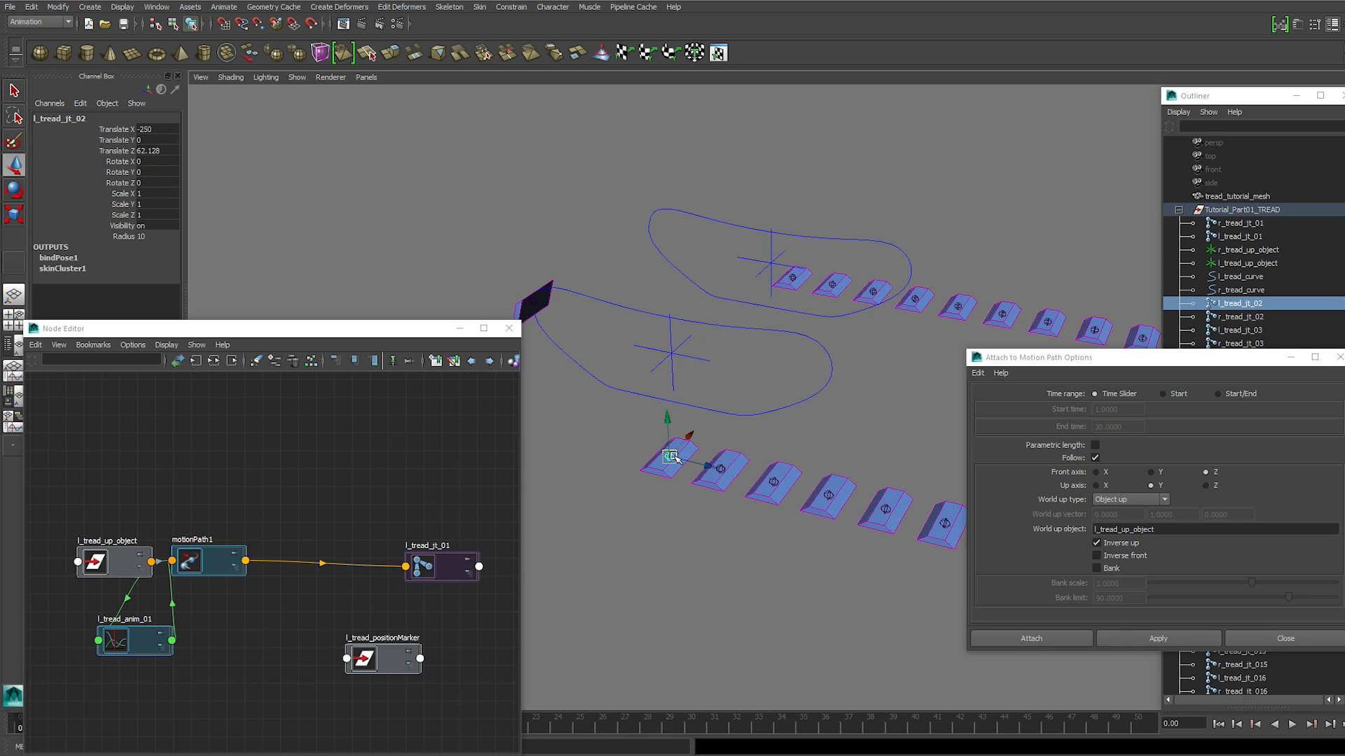
left_click(775, 421, "shift")
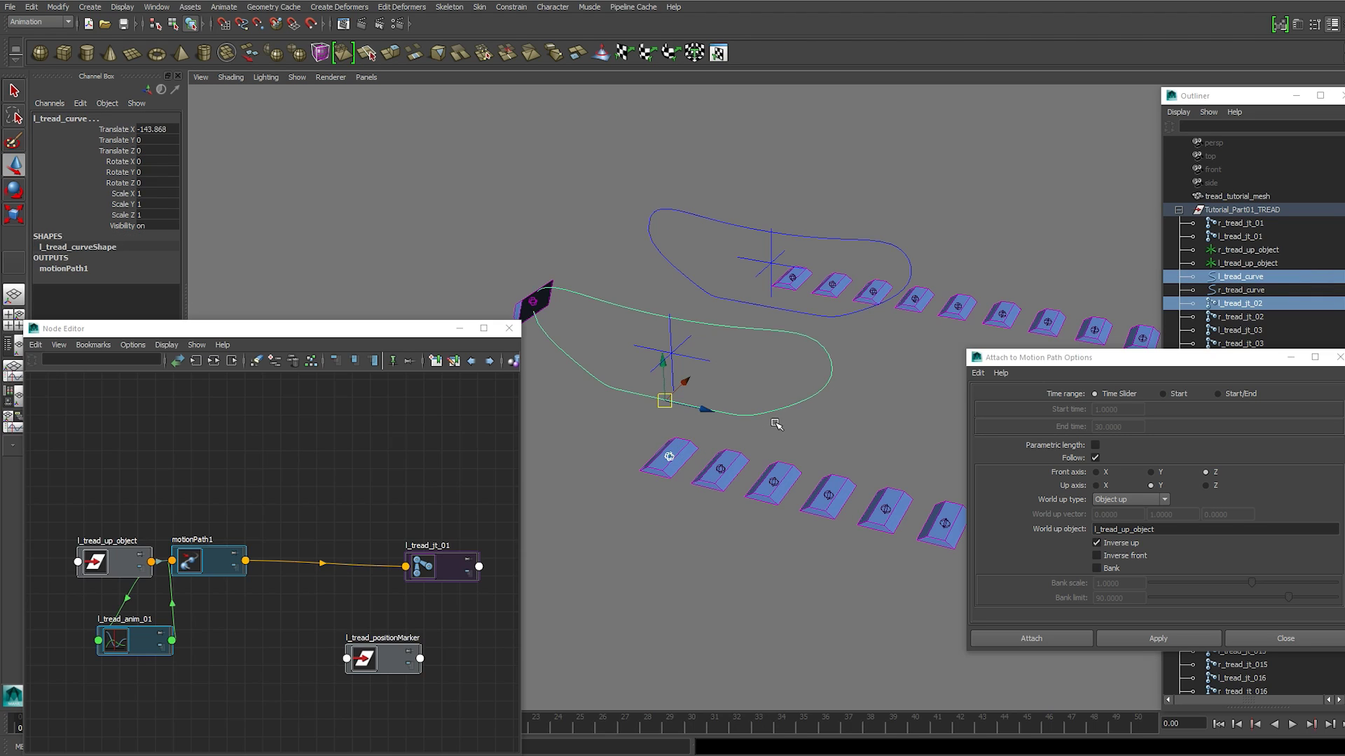
left_click(1158, 638)
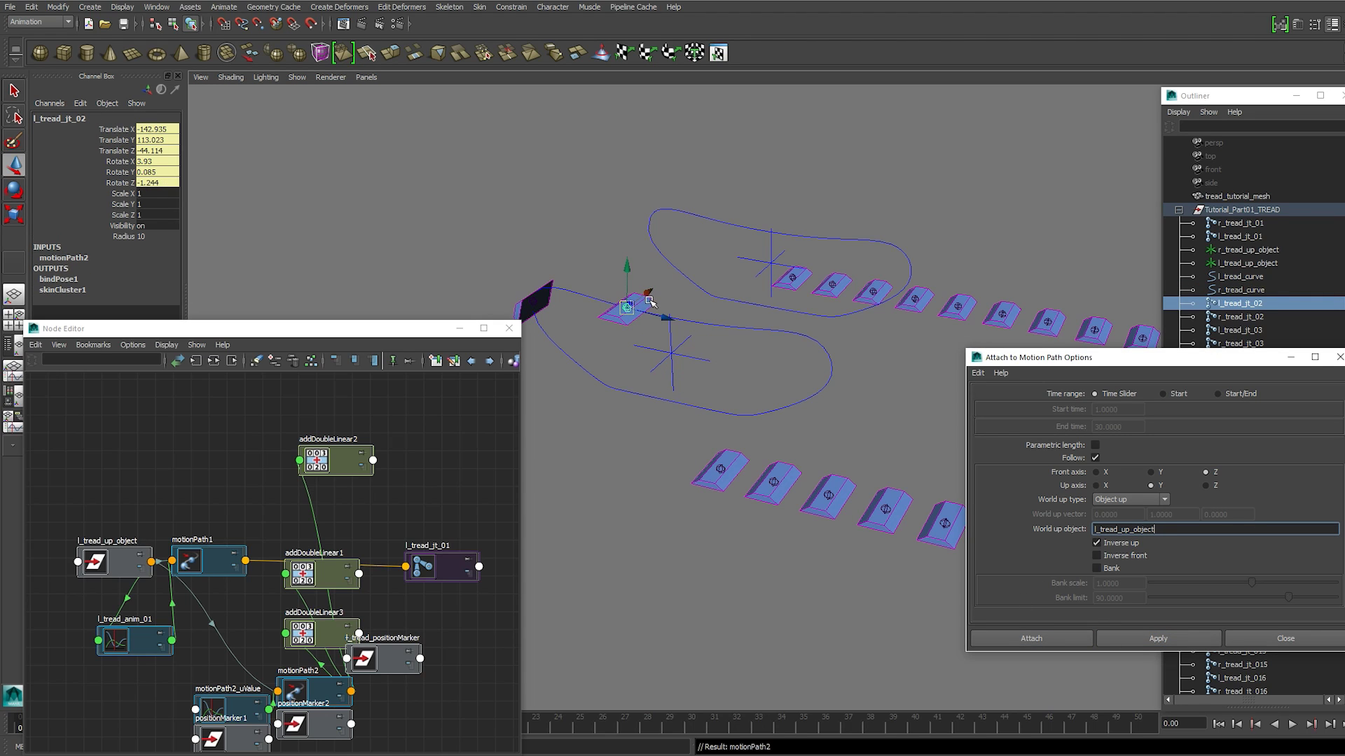
Graph l_tread_jt_02's connections in the Node Editor and delete its three addDoubleLinear nodes
left_click(195, 362)
left_click(195, 362)
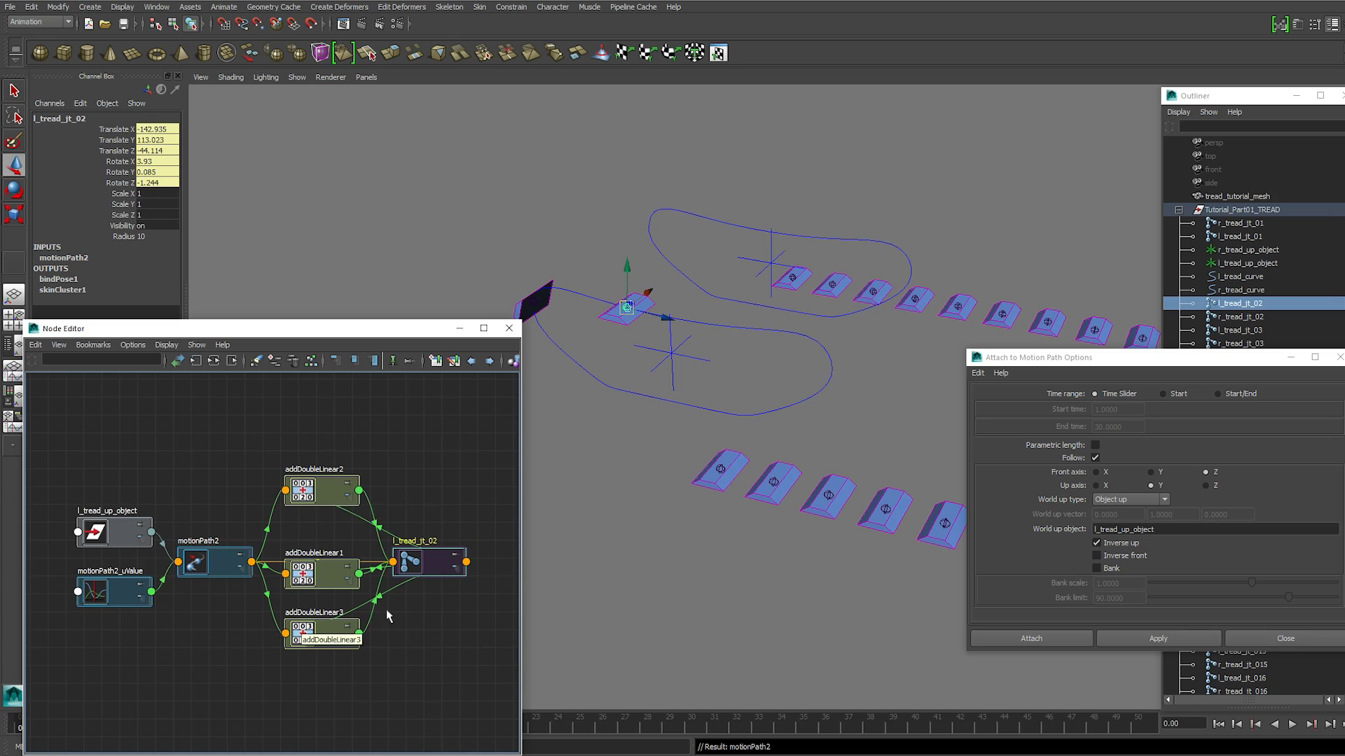
left_click(332, 444)
left_click(326, 496)
left_click(301, 567, "shift")
left_click(297, 629, "shift")
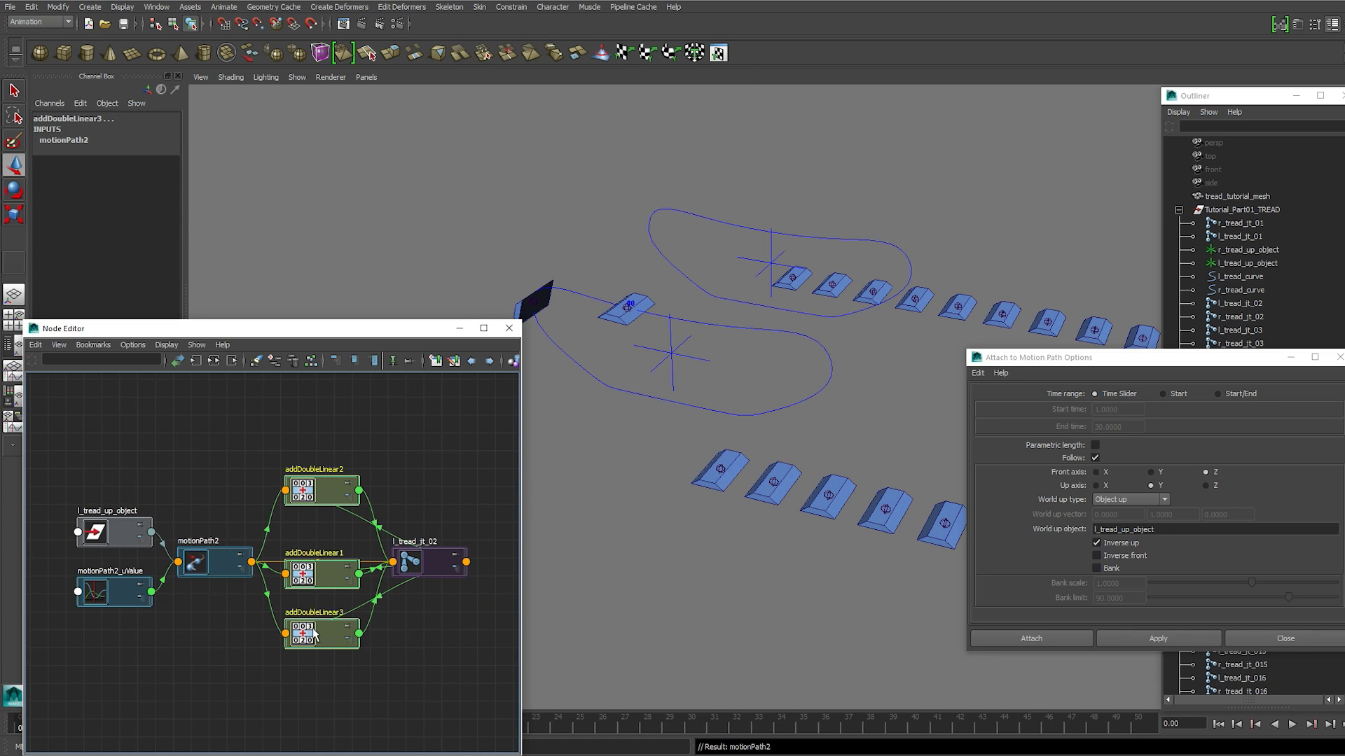
key("Delete")
Connect motionPath2's All Coordinates output to l_tread_jt_02's Translate
left_click(251, 562)
mouse_move(299, 567)
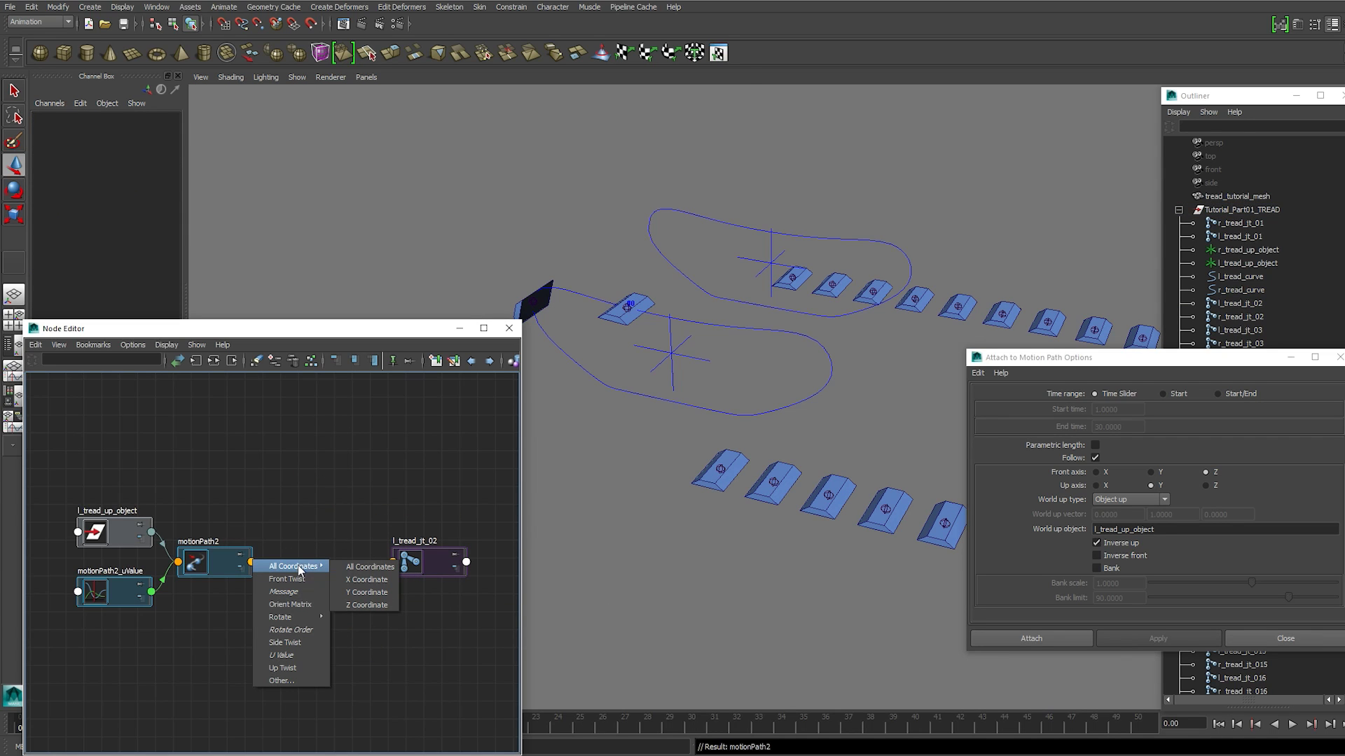
left_click(370, 566)
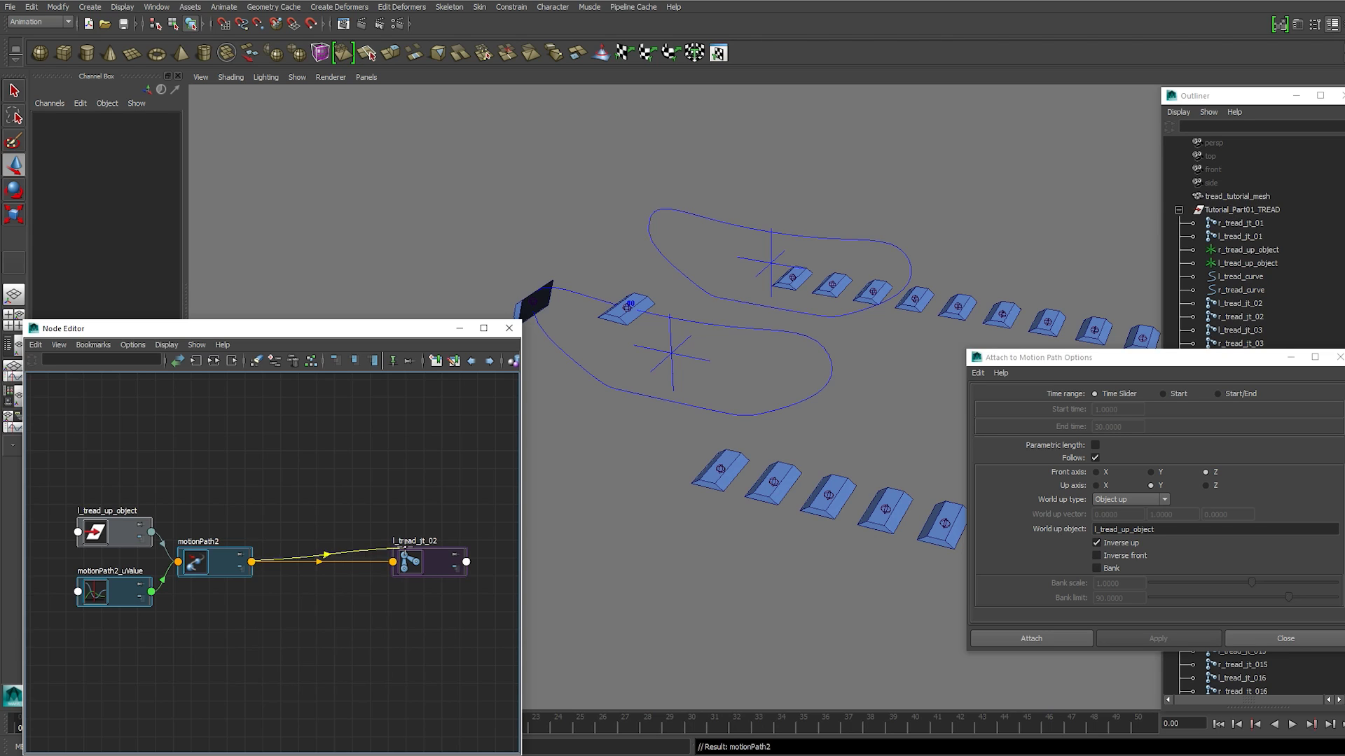
left_click(394, 562)
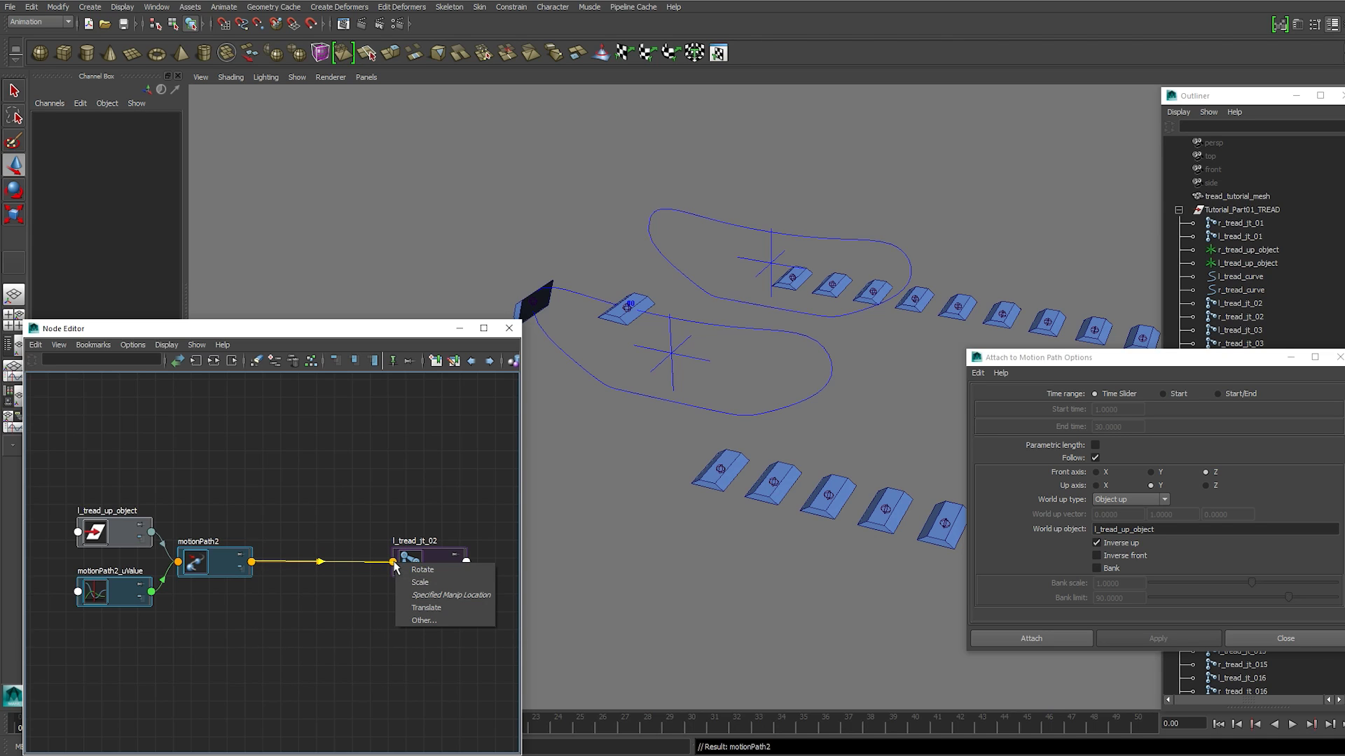
left_click(432, 609)
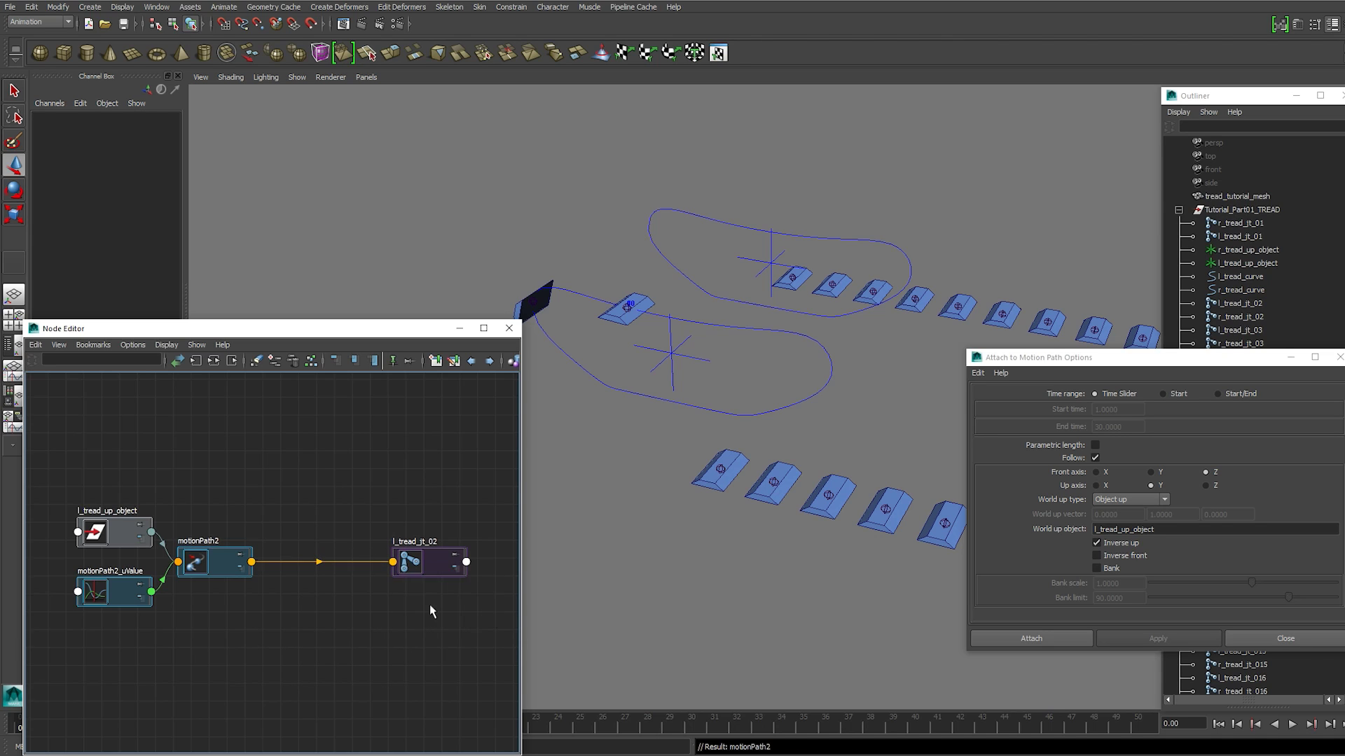
Delete the animation keys on motionPath2's U Value, and line up the l_tread_up_object node beside motionPath2
left_click_drag(120, 595, 106, 593)
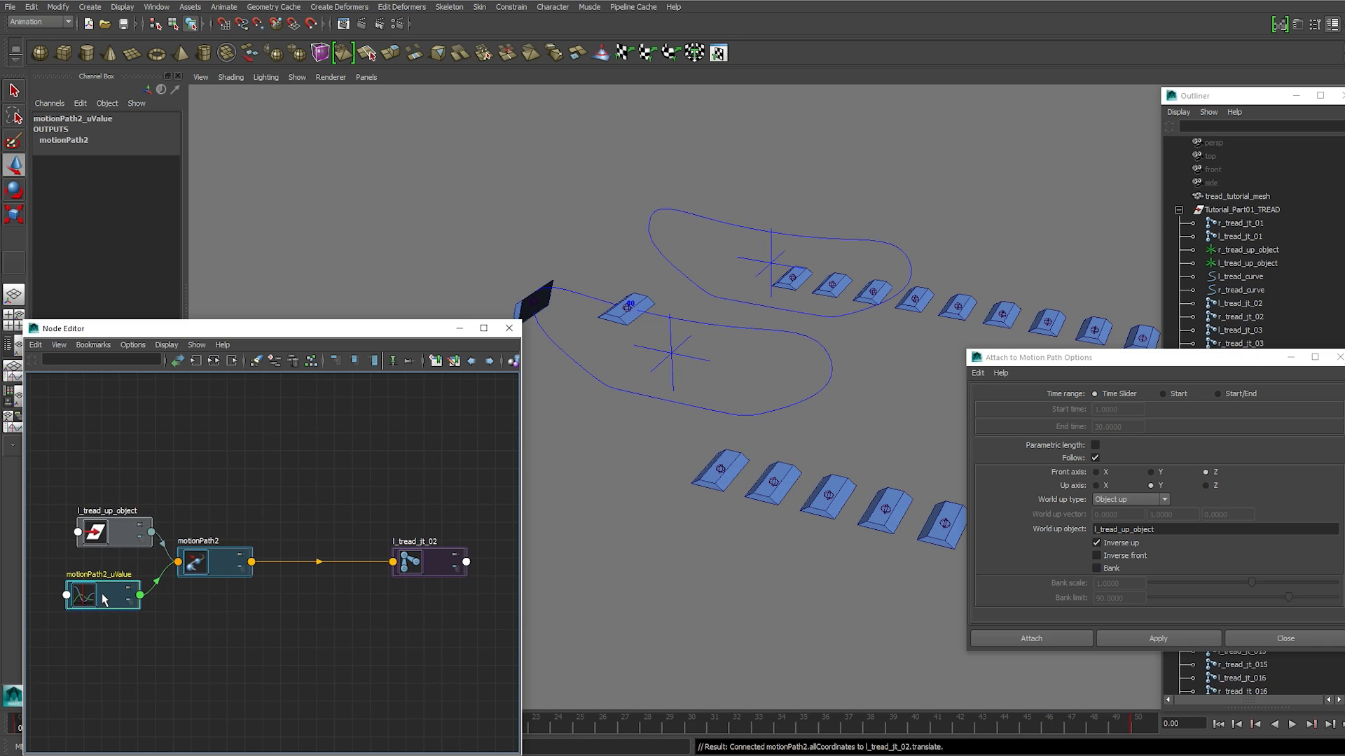
left_click(52, 140)
double_click(52, 140)
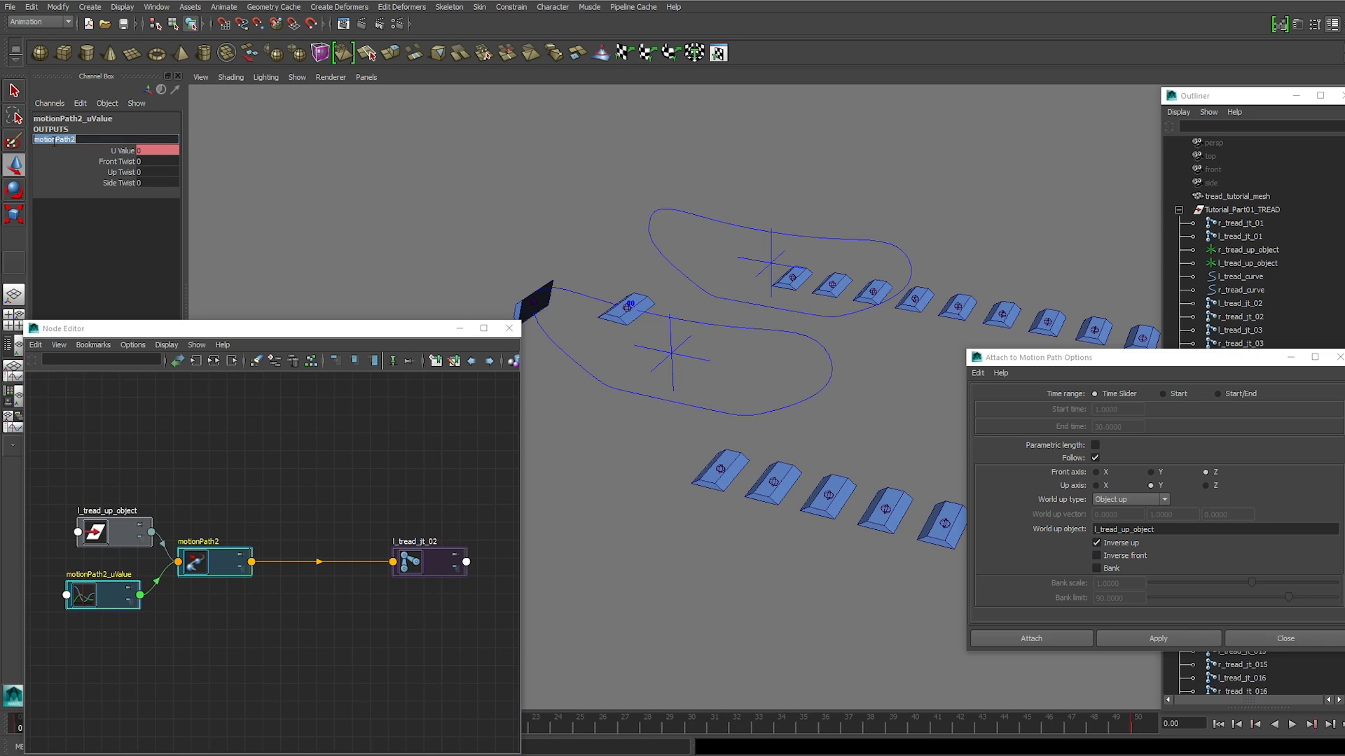
left_click(132, 151)
right_click(131, 151)
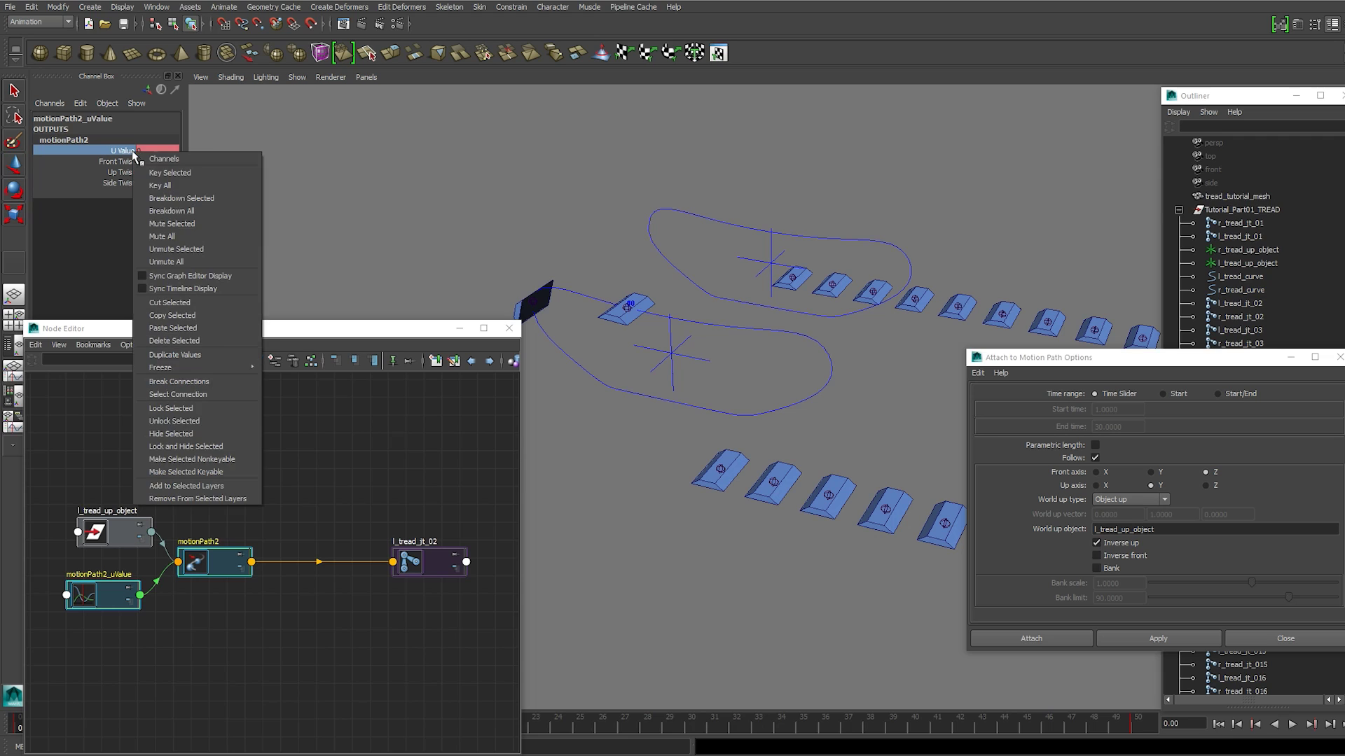
left_click(168, 344)
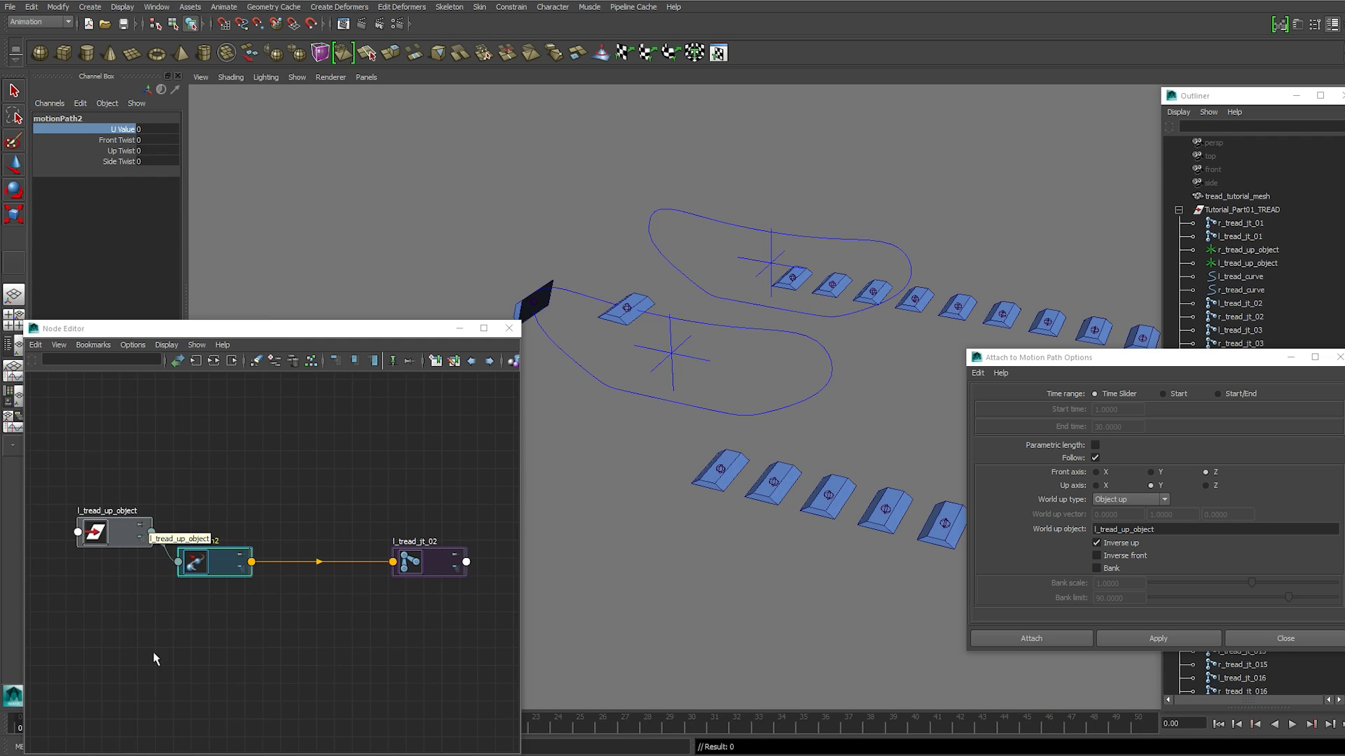
left_click_drag(108, 540, 91, 566)
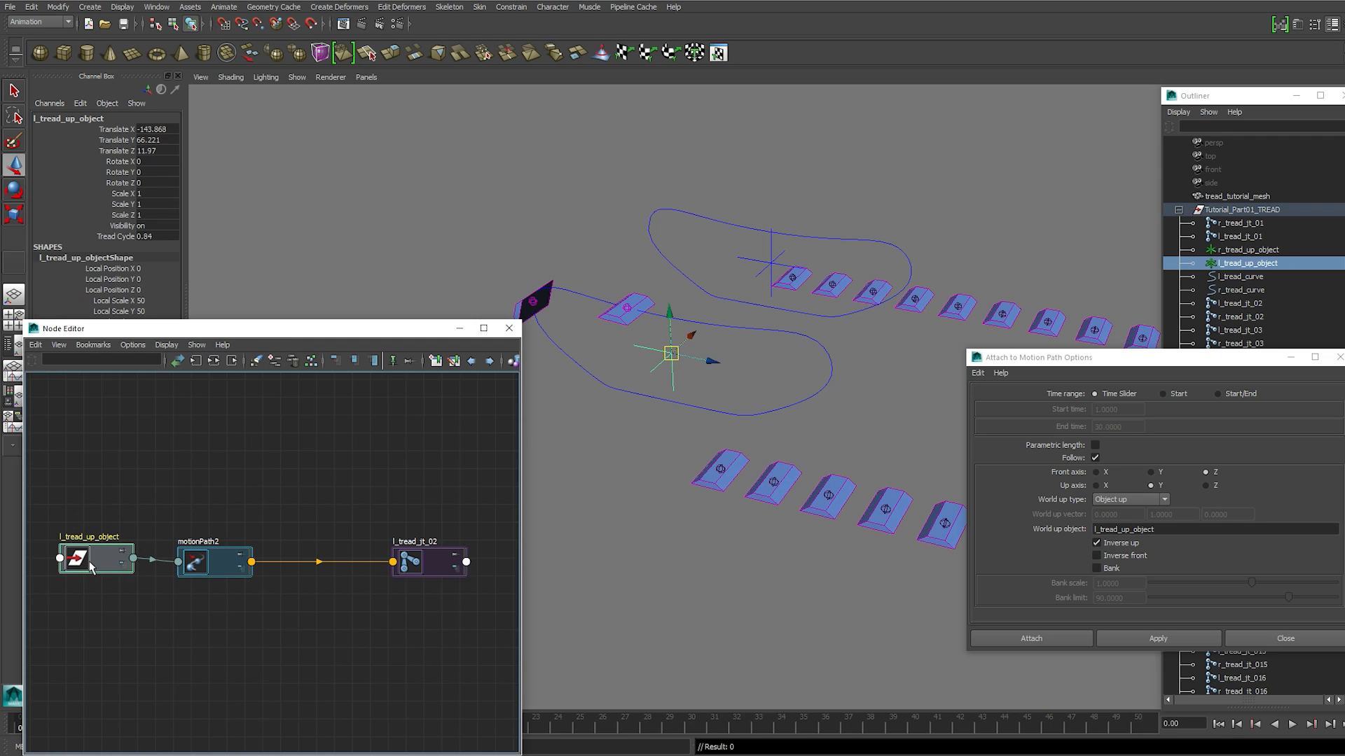
Graph l_tread_jt_01 and l_tread_jt_02 together, then duplicate l_tread_anim_01 and place the copy below motionPath2
left_click(627, 309)
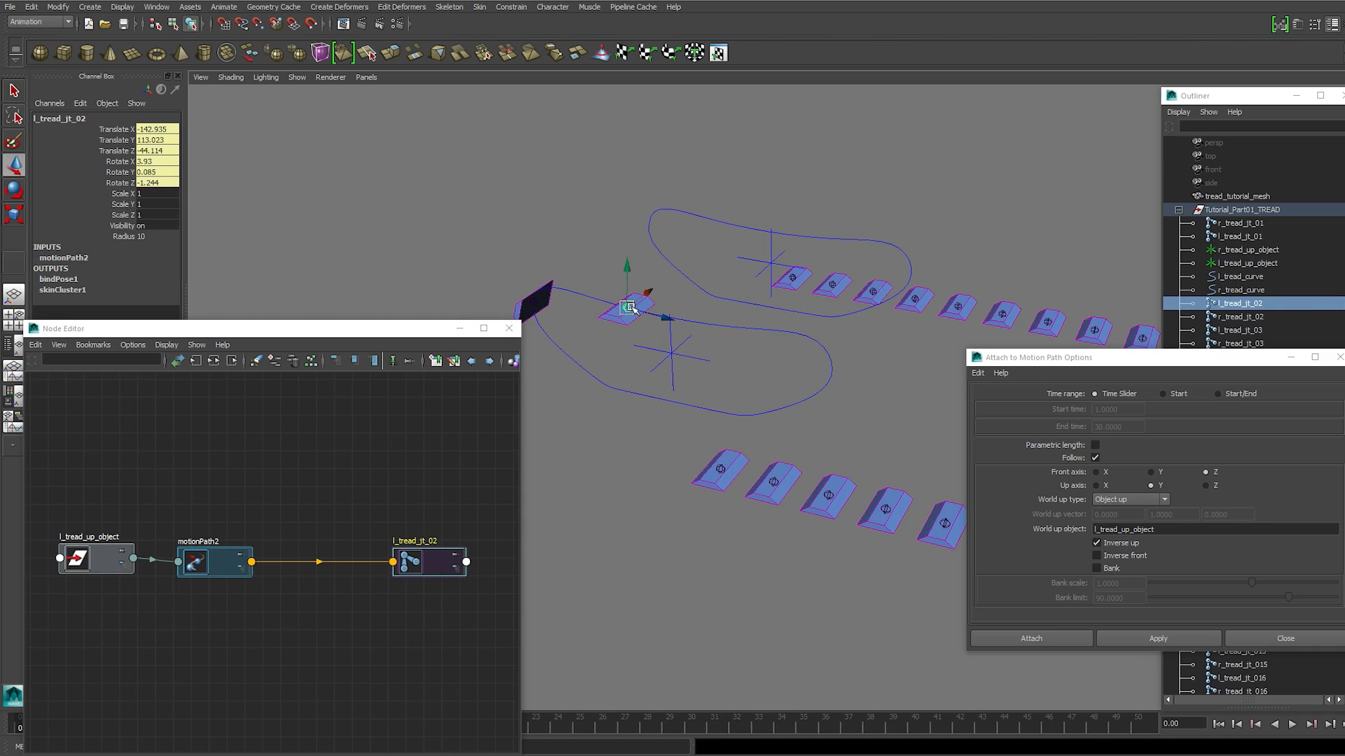
left_click(535, 301, "shift")
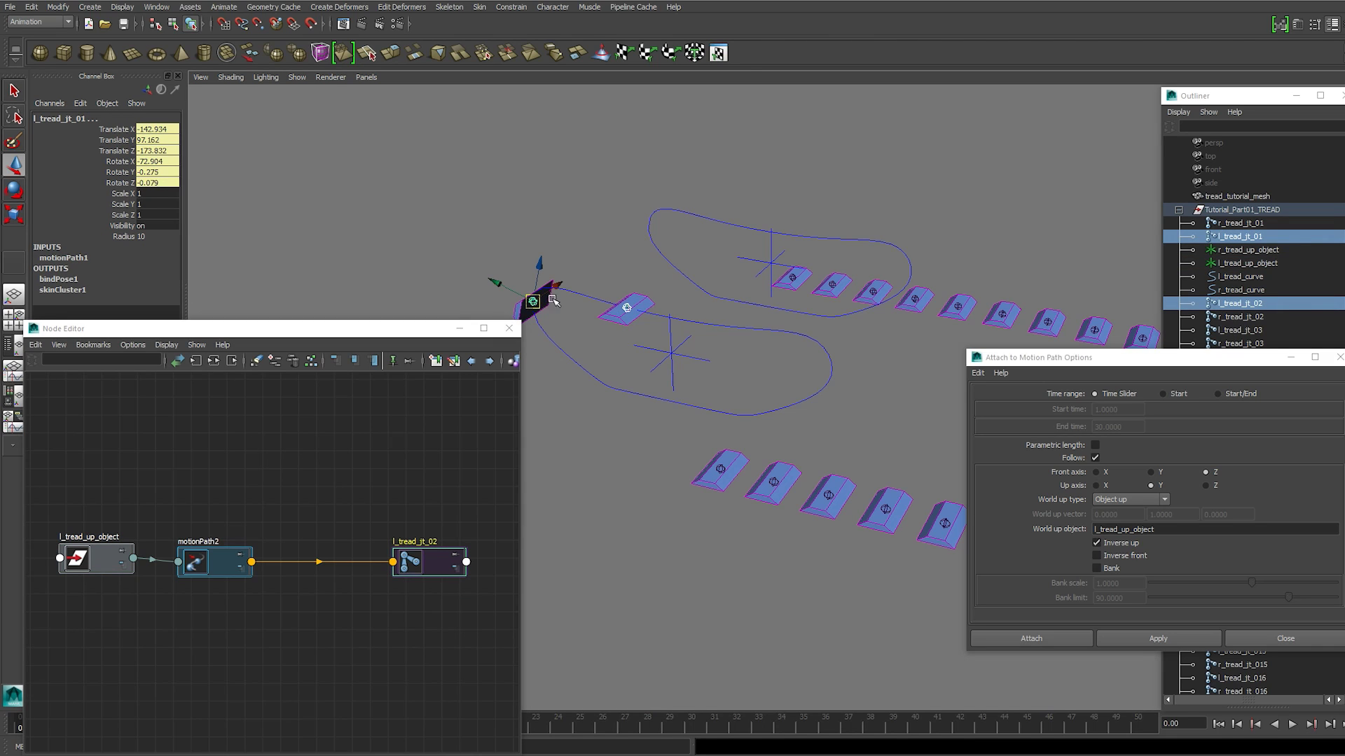
left_click(197, 362)
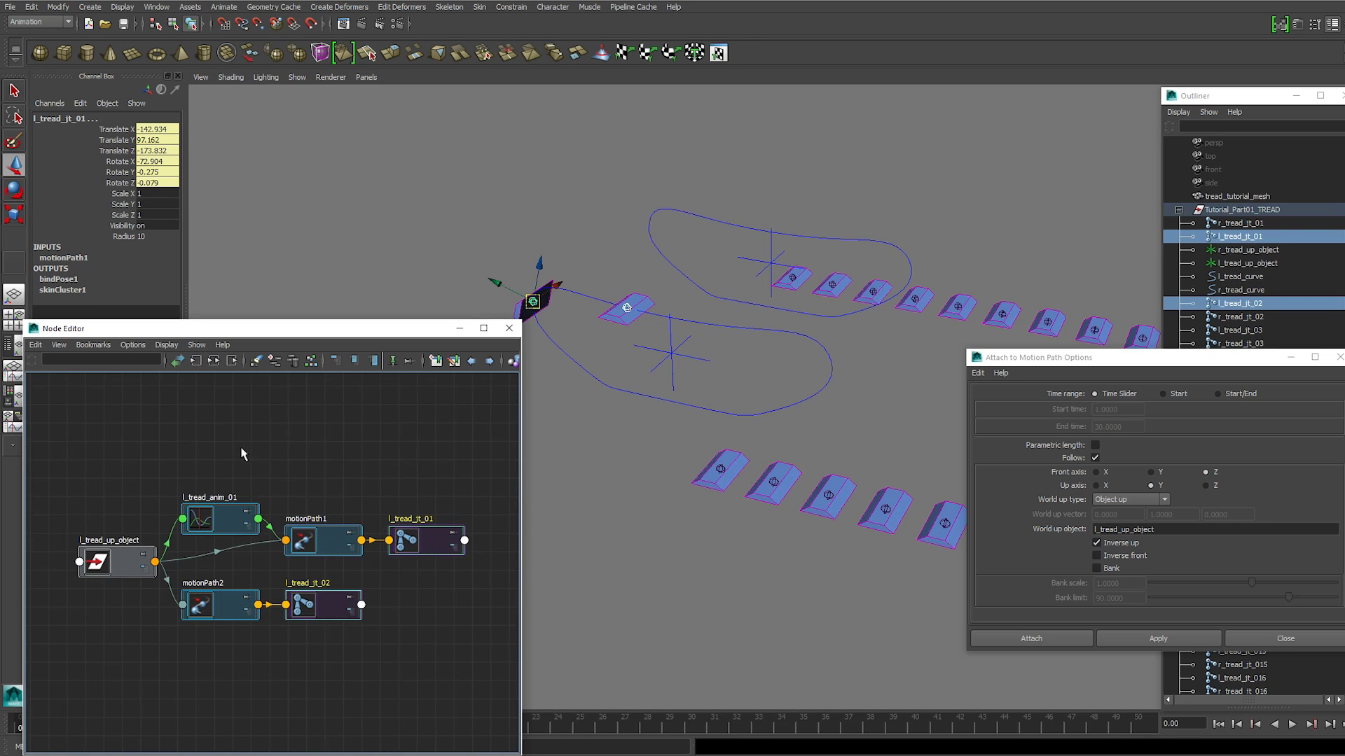
left_click(313, 449)
left_click_drag(211, 519, 196, 468)
key("ctrl+d")
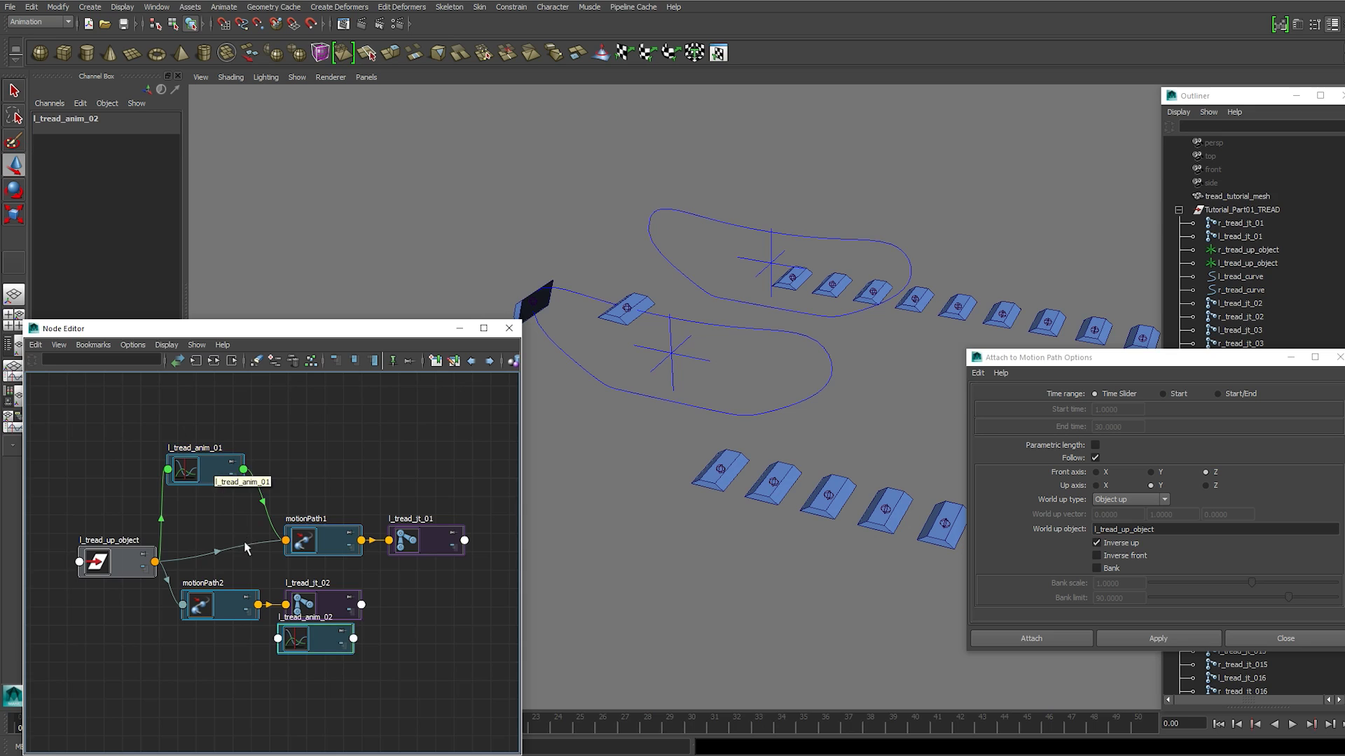
left_click_drag(313, 650, 132, 681)
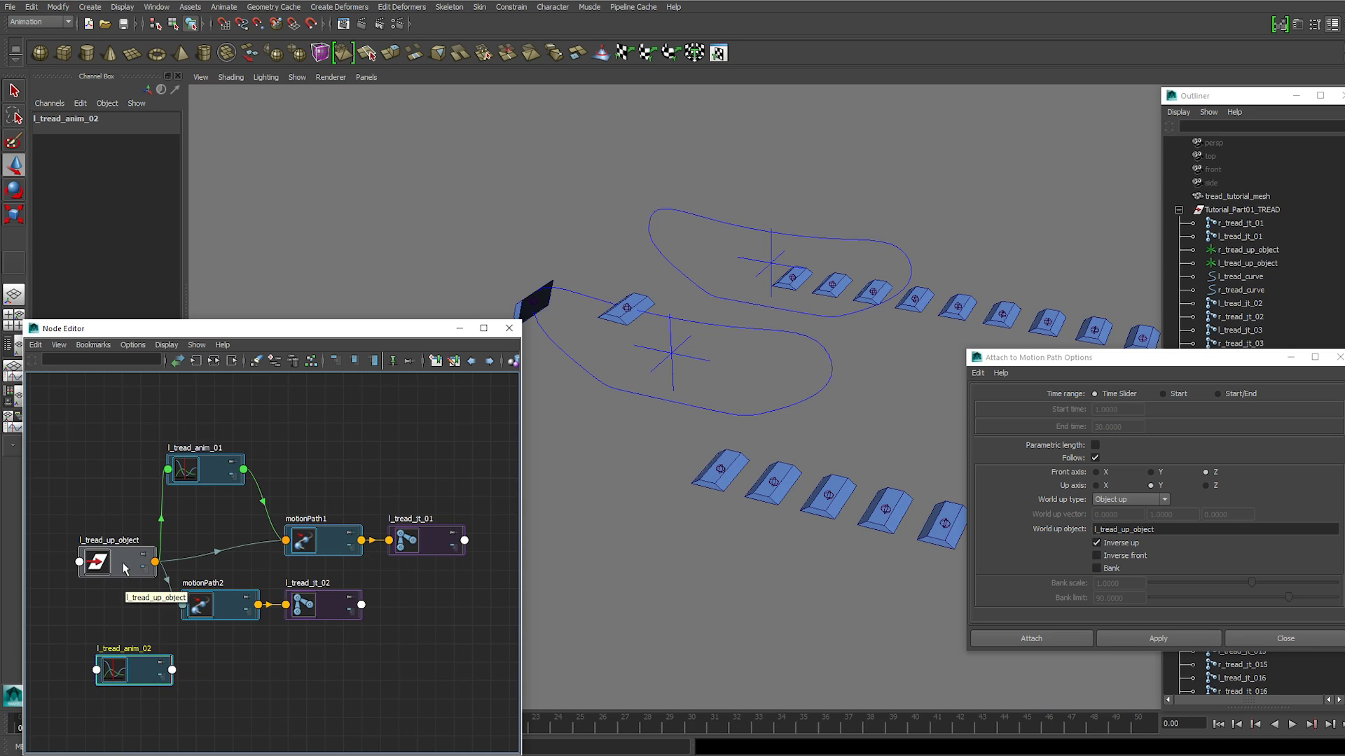
Connect l_tread_up_object's Tread Cycle to the Input of l_tread_anim_02
left_click(154, 564)
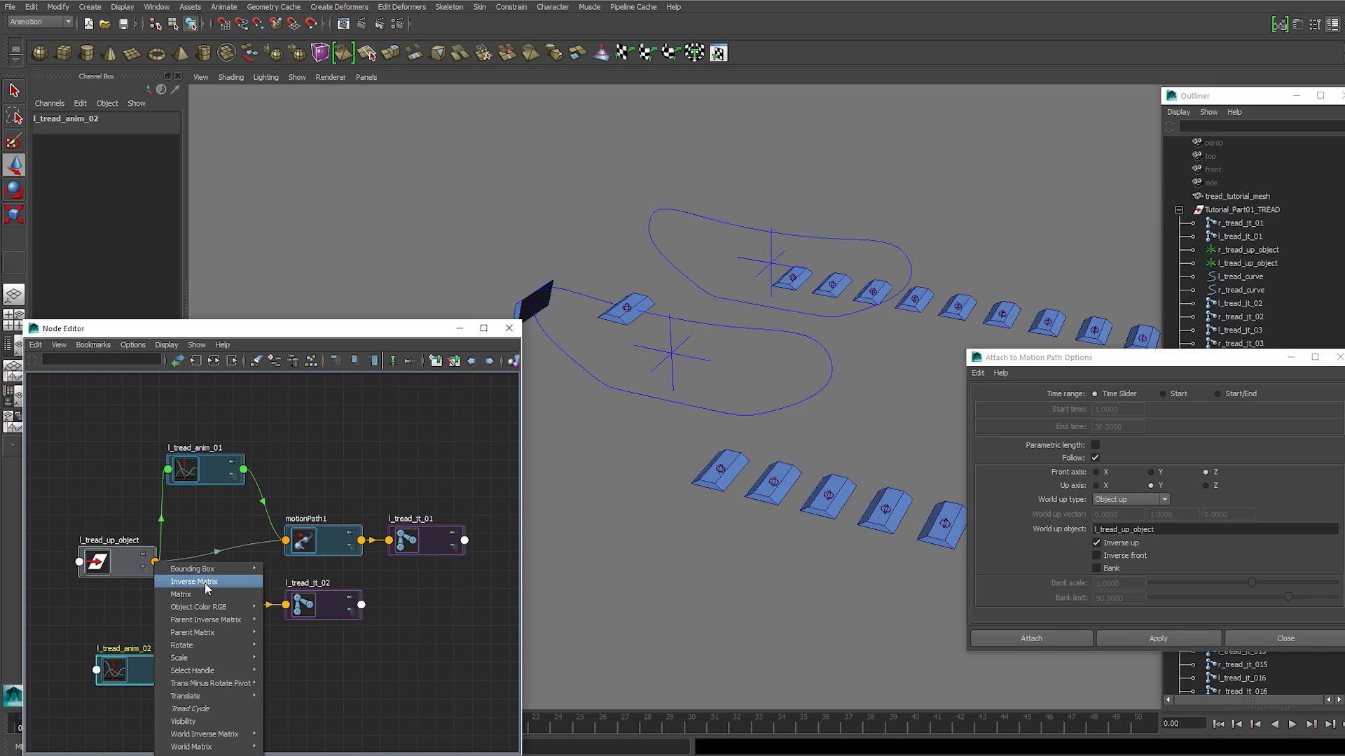
left_click(201, 713)
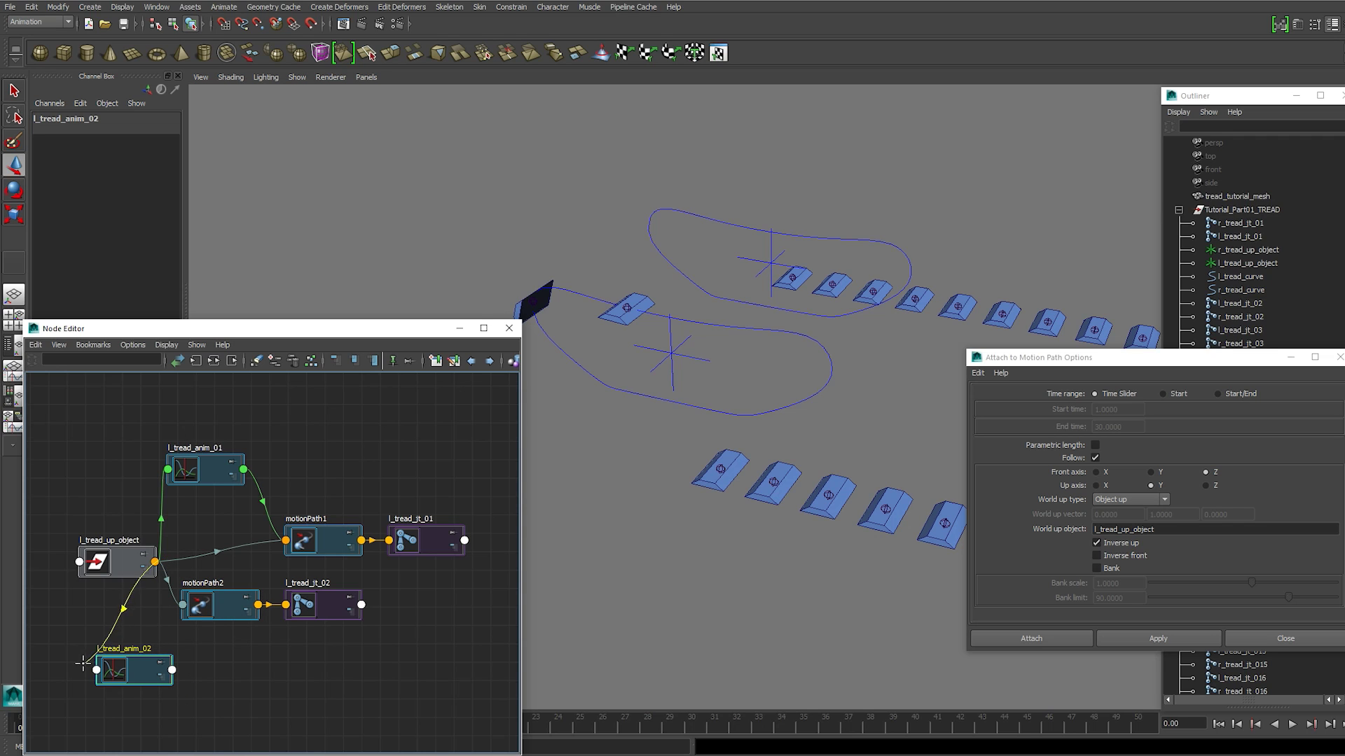
left_click(96, 671)
left_click(123, 678)
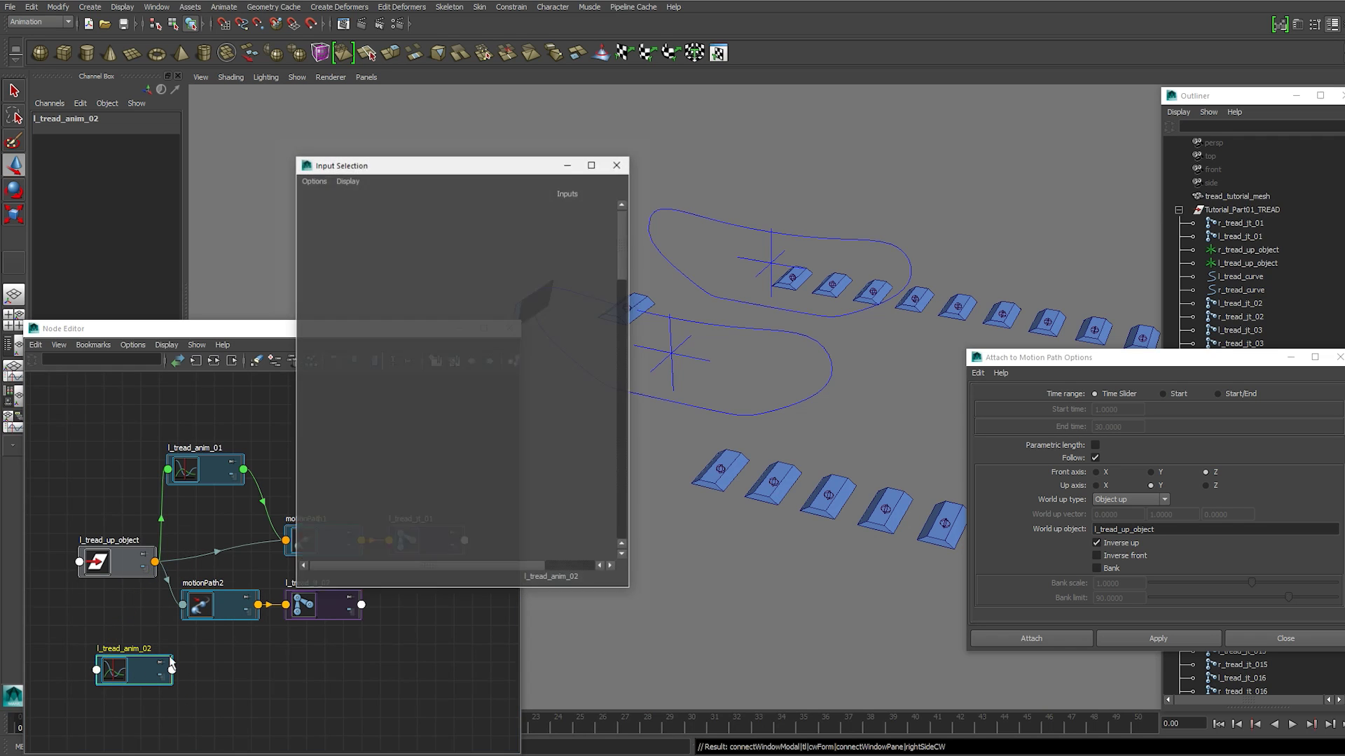
left_click(355, 340)
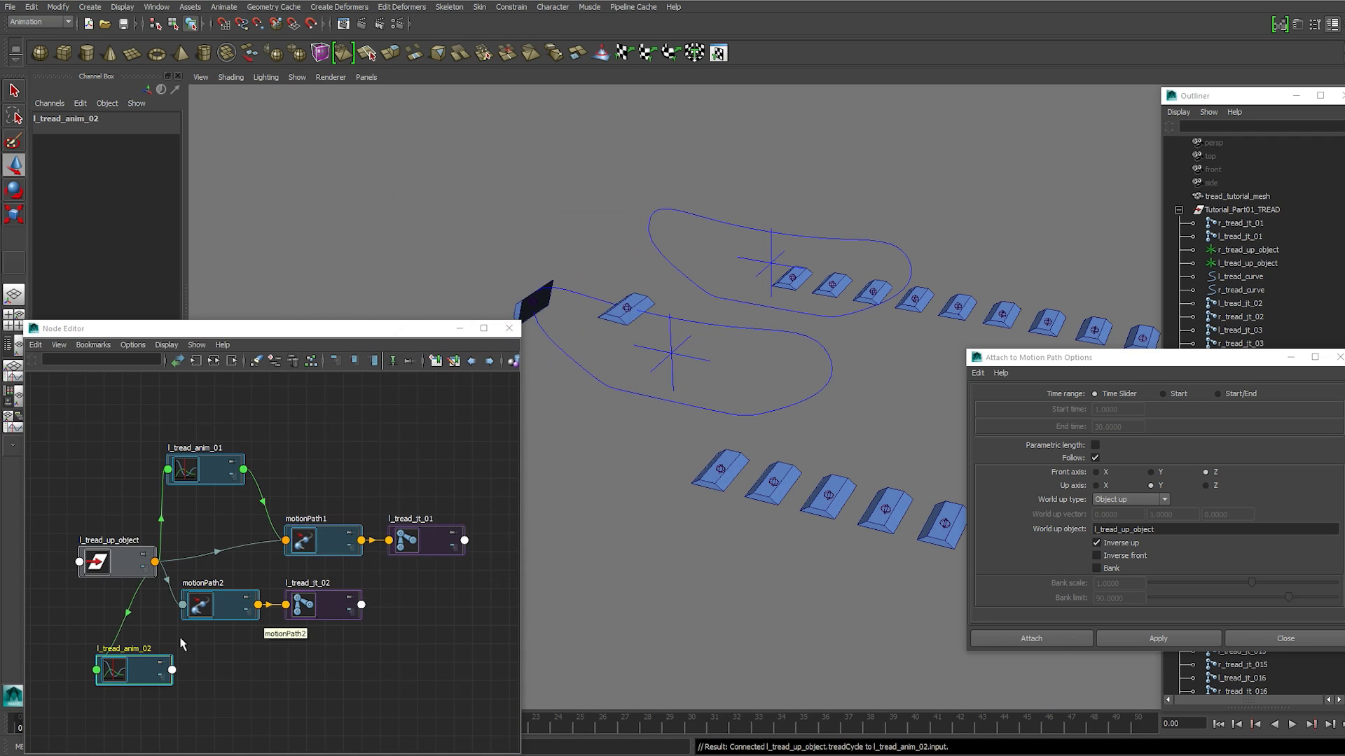
Connect l_tread_anim_02's Output to motionPath2's U Value
left_click(172, 671)
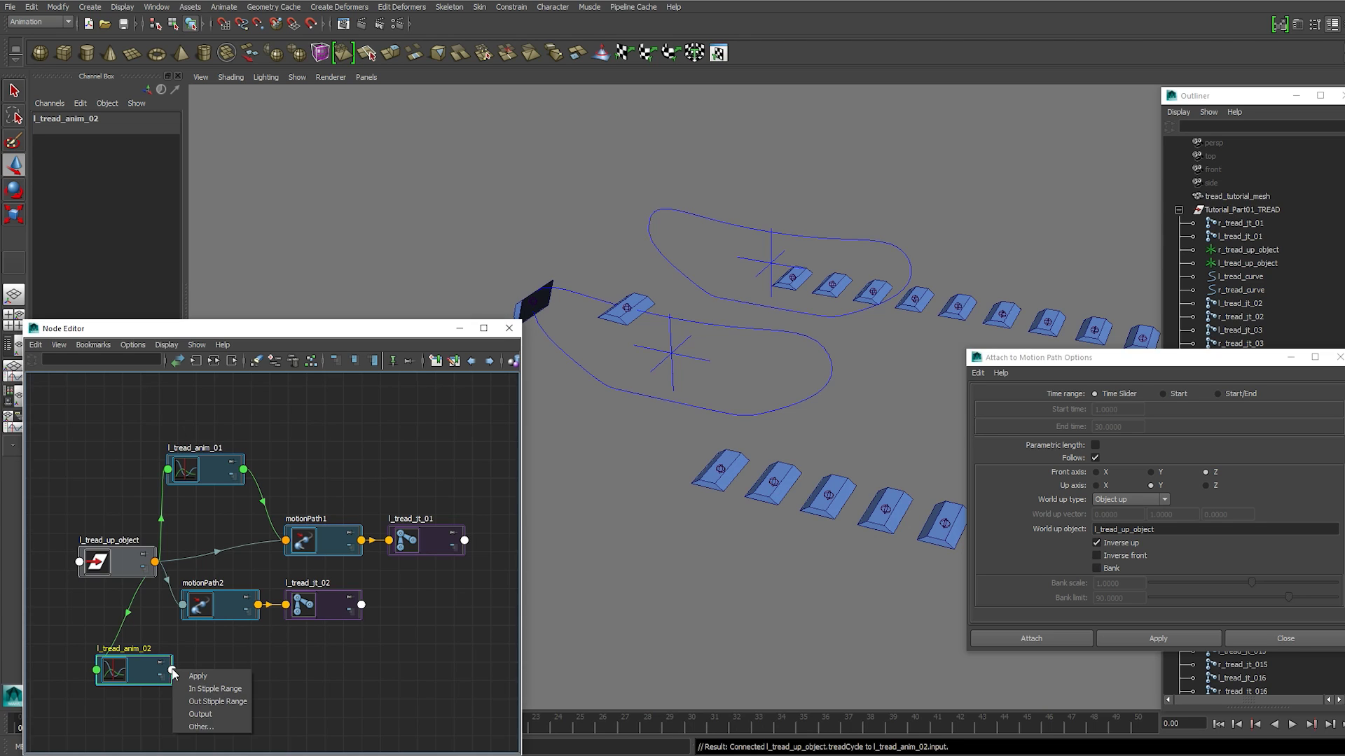
left_click(195, 707)
left_click(185, 597)
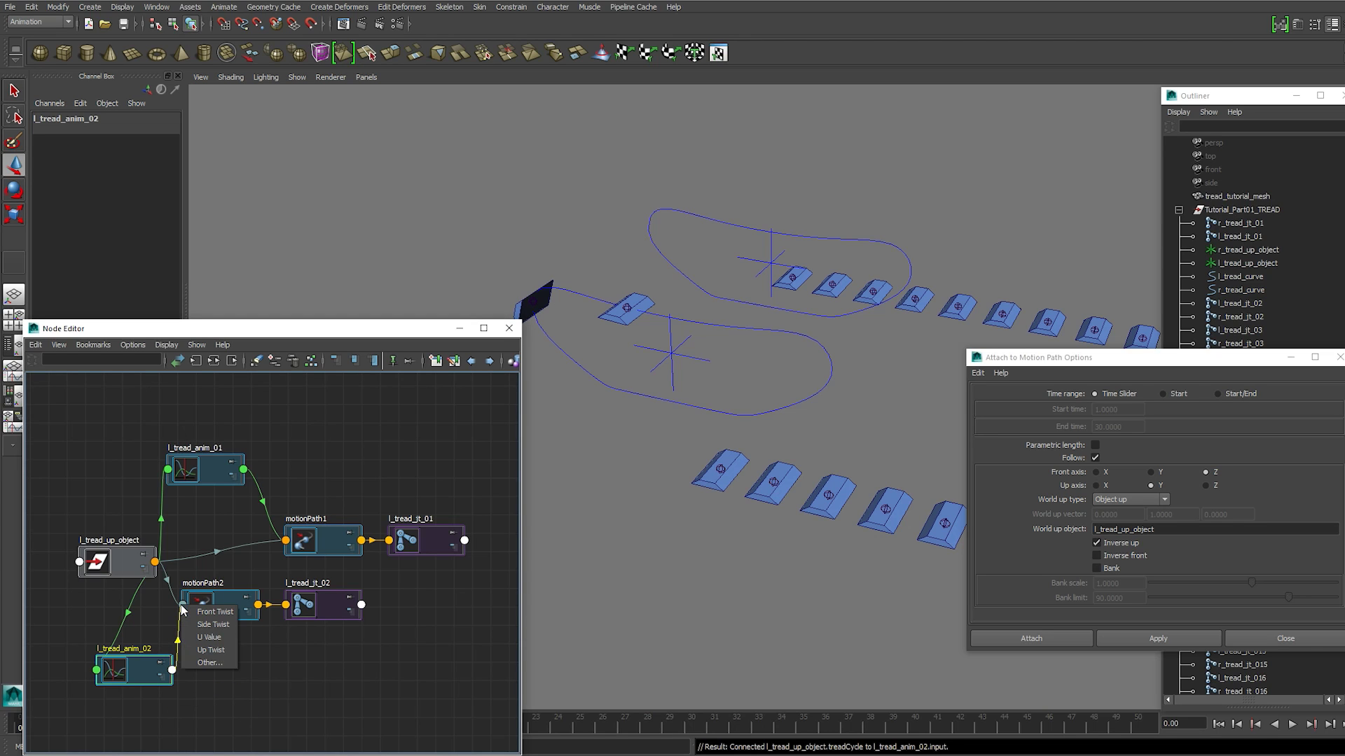
left_click(209, 639)
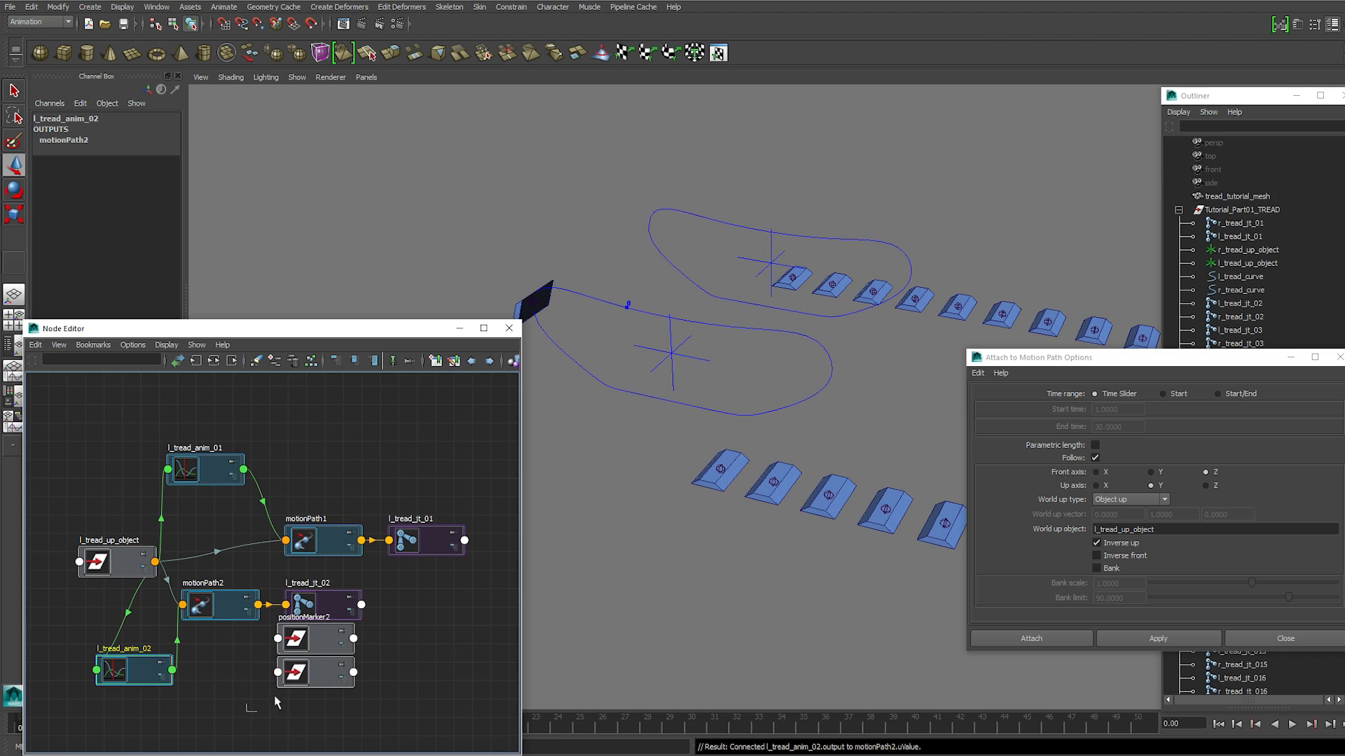
Move the positionMarker1 and positionMarker2 nodes clear of the l_tread_jt_02 node in the graph
left_click_drag(246, 711, 420, 645)
key("ctrl+z")
left_click(328, 642)
left_click_drag(305, 670, 418, 683)
left_click_drag(427, 654, 441, 659, "shift")
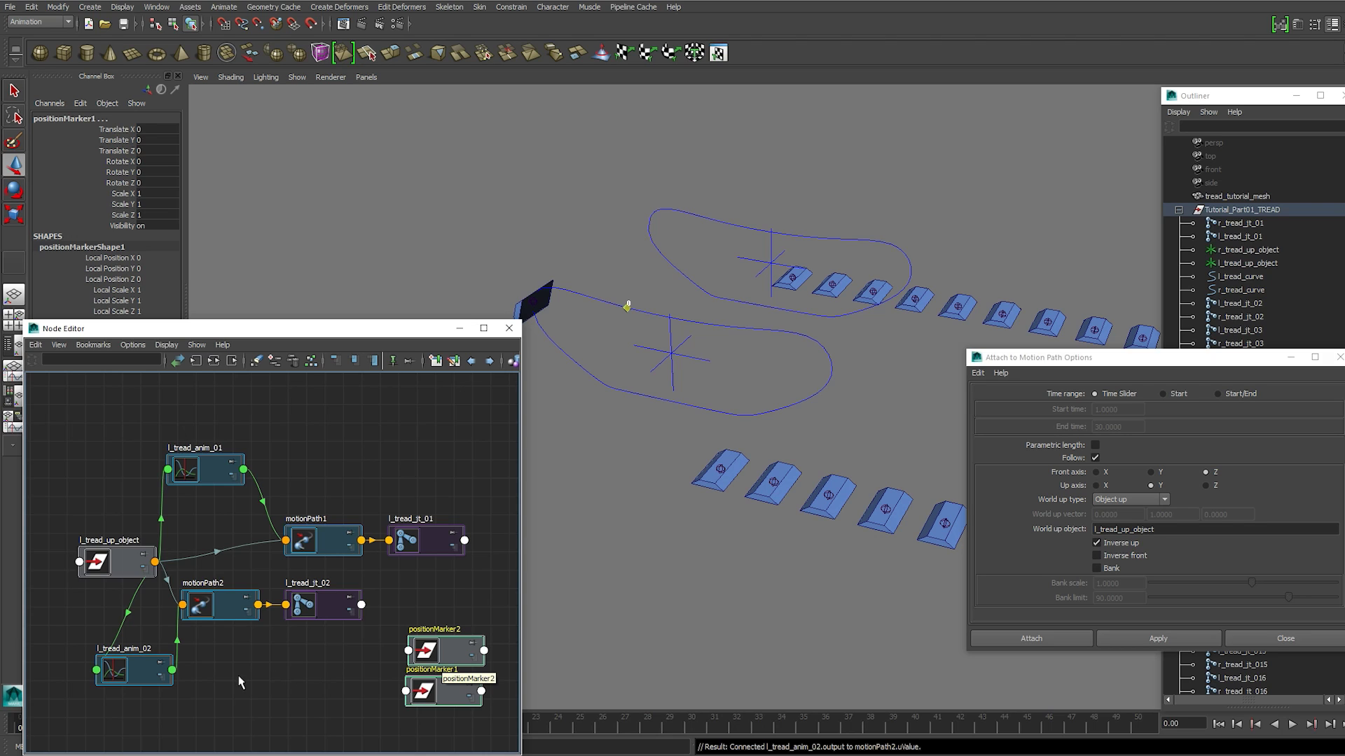
Open l_tread_anim_02's curve in the Graph Editor and move the editor below the tread curves
left_click_drag(110, 672, 109, 660)
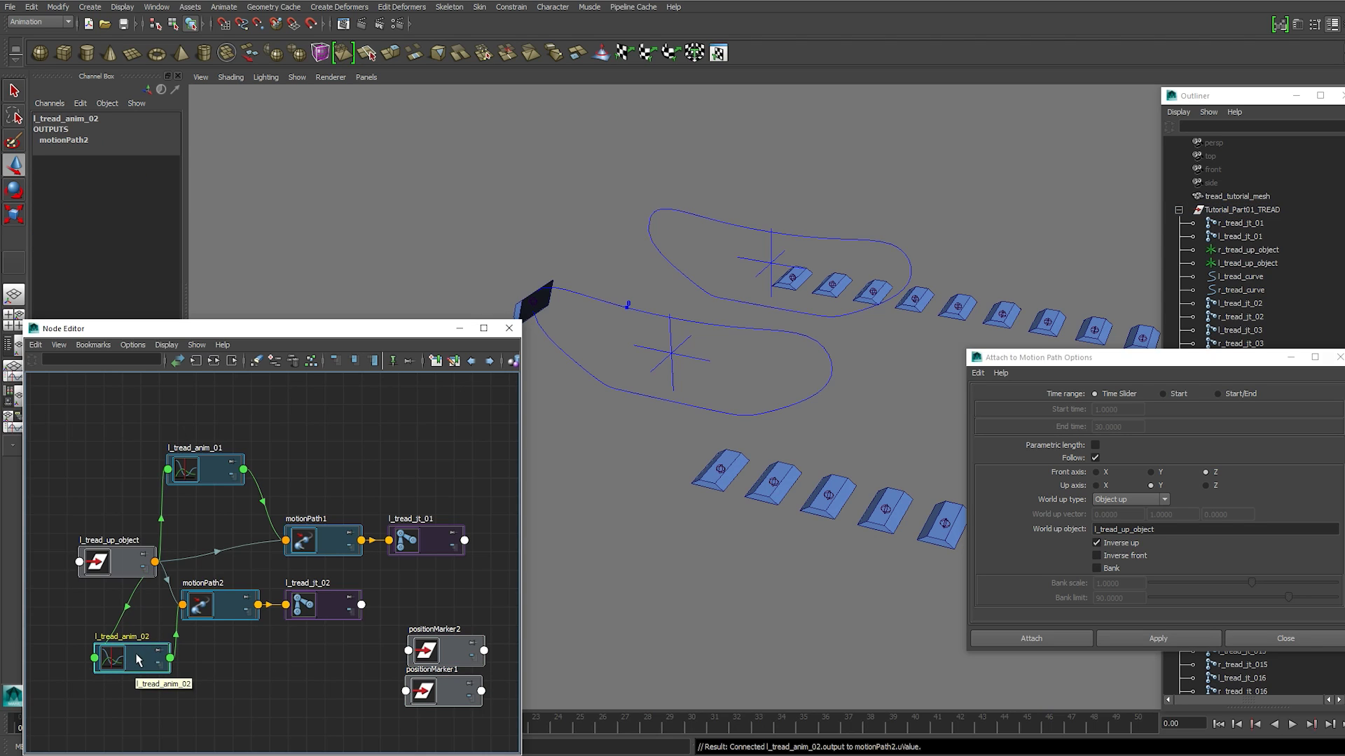
left_click(163, 10)
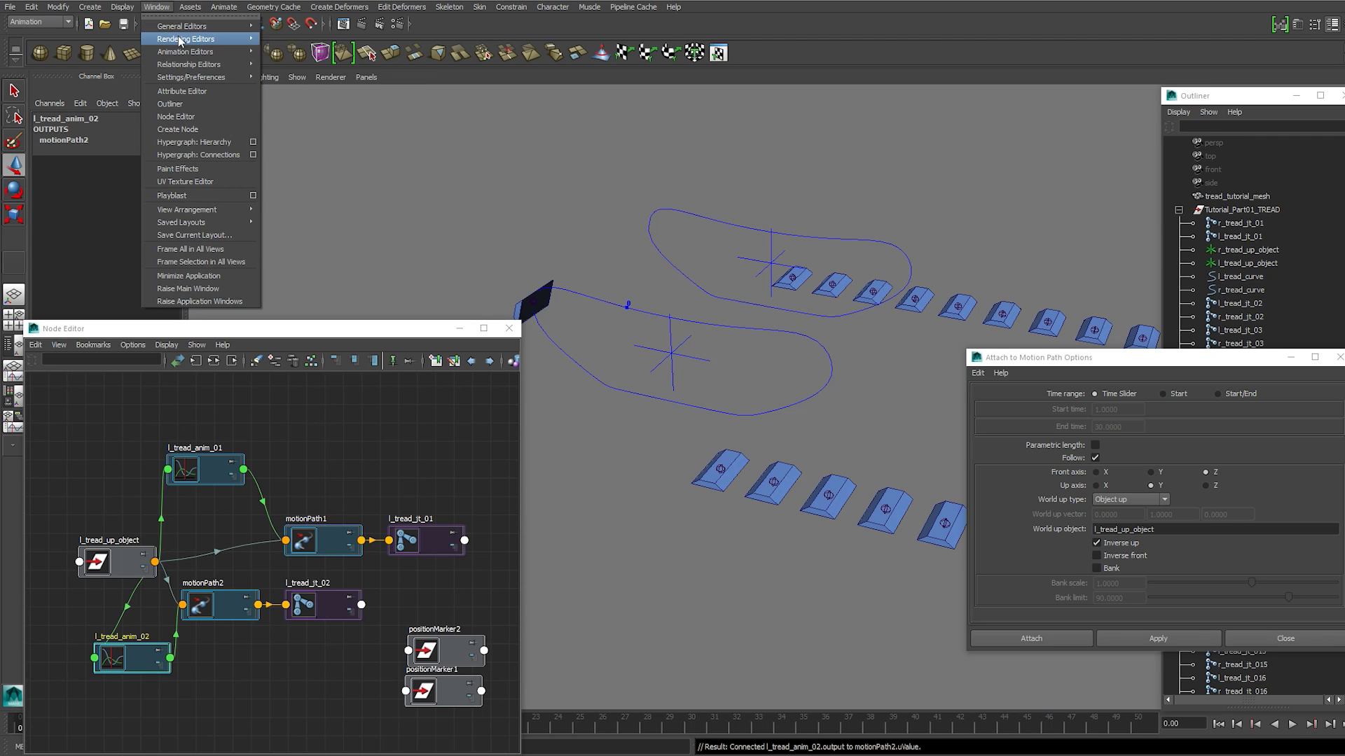
left_click(294, 59)
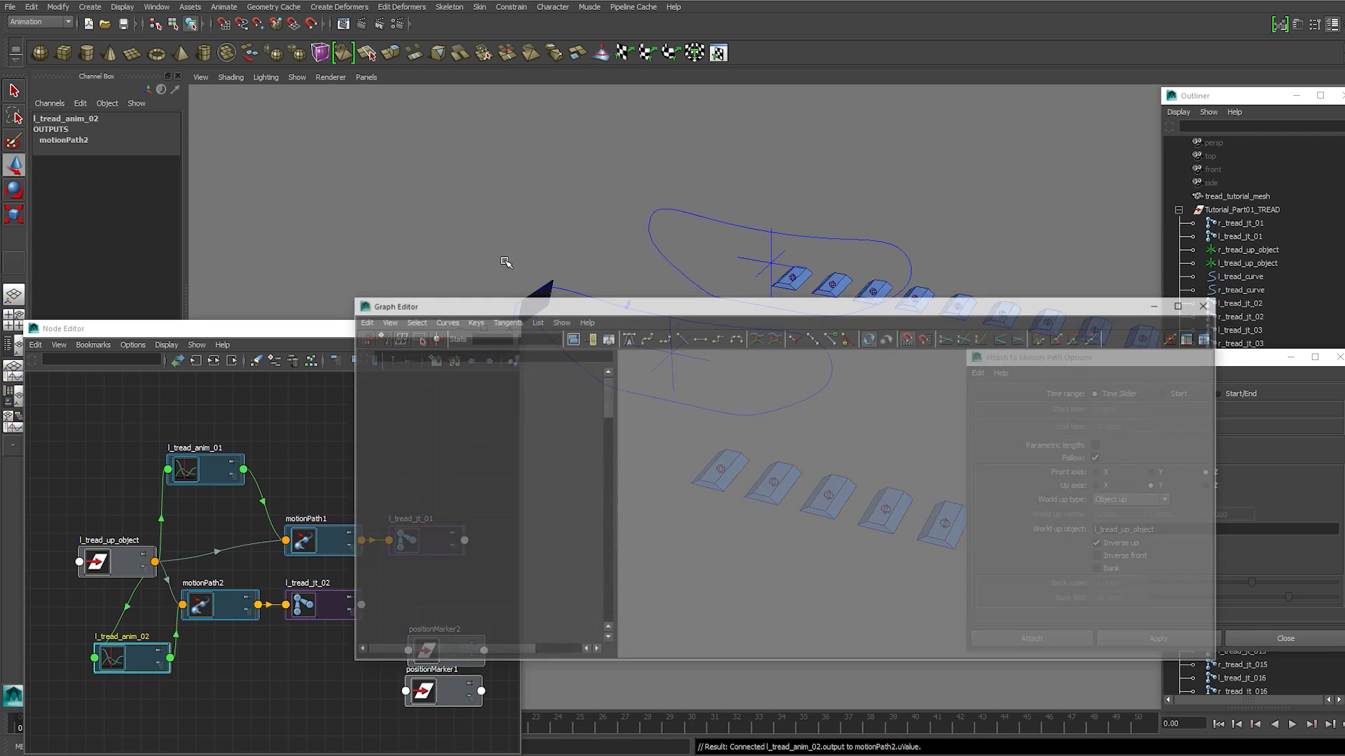
left_click_drag(779, 312, 877, 469)
left_click(959, 530)
Examine both full rows of tread joints alongside their path curves
scroll(833, 393, "down", 3)
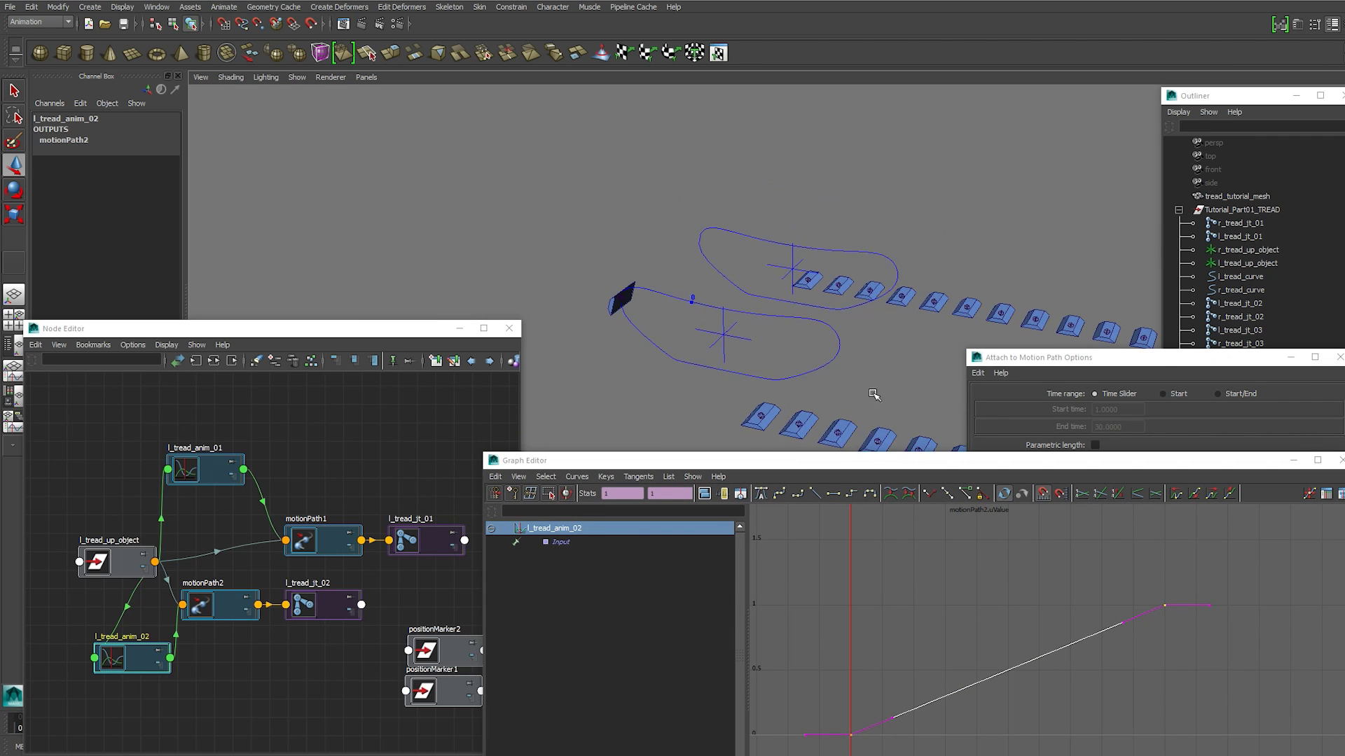
middle_click_drag(873, 394, 682, 273, "alt")
scroll(682, 273, "down", 1)
left_click_drag(682, 273, 801, 309, "alt")
scroll(396, 171, "down", 1)
middle_click_drag(801, 308, 576, 234, "alt")
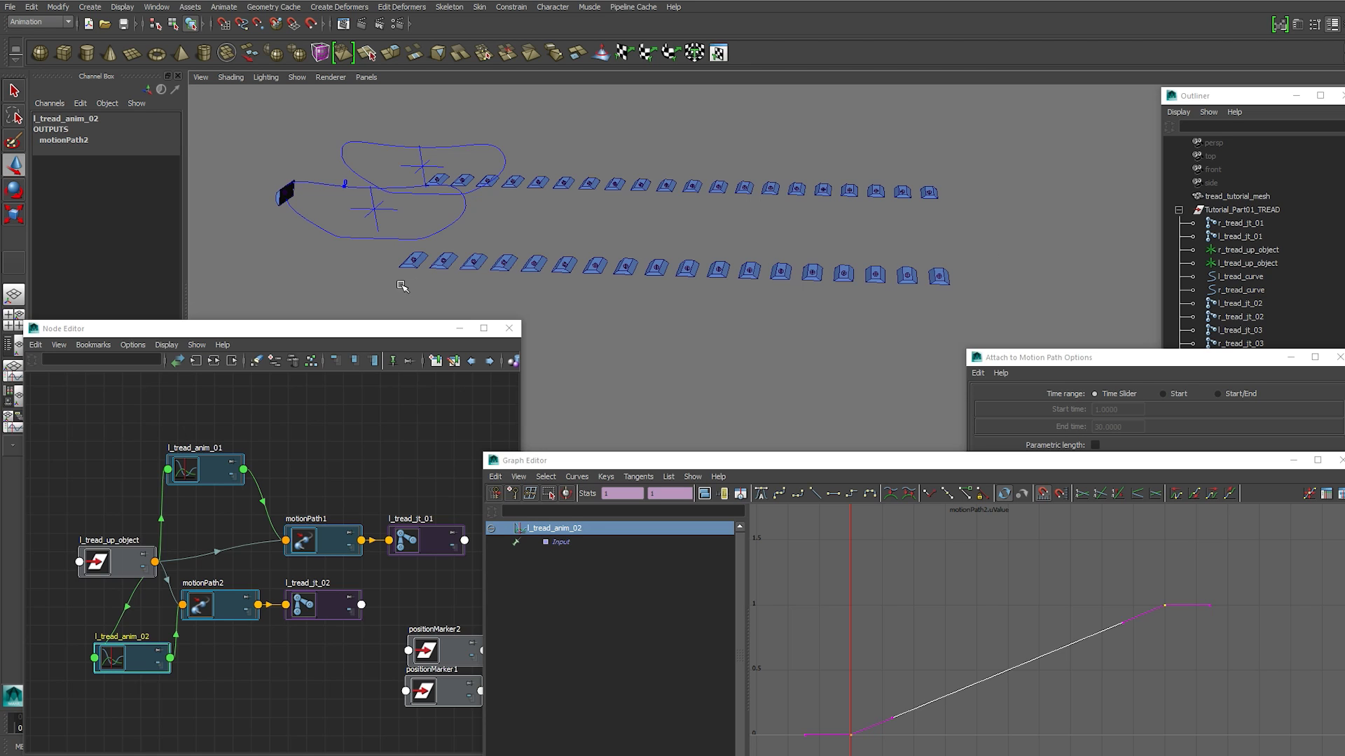
Shift l_tread_anim_02's first key to 0.05 and its last key to 1.05 in the Graph Editor
middle_click_drag(570, 284, 741, 288, "alt")
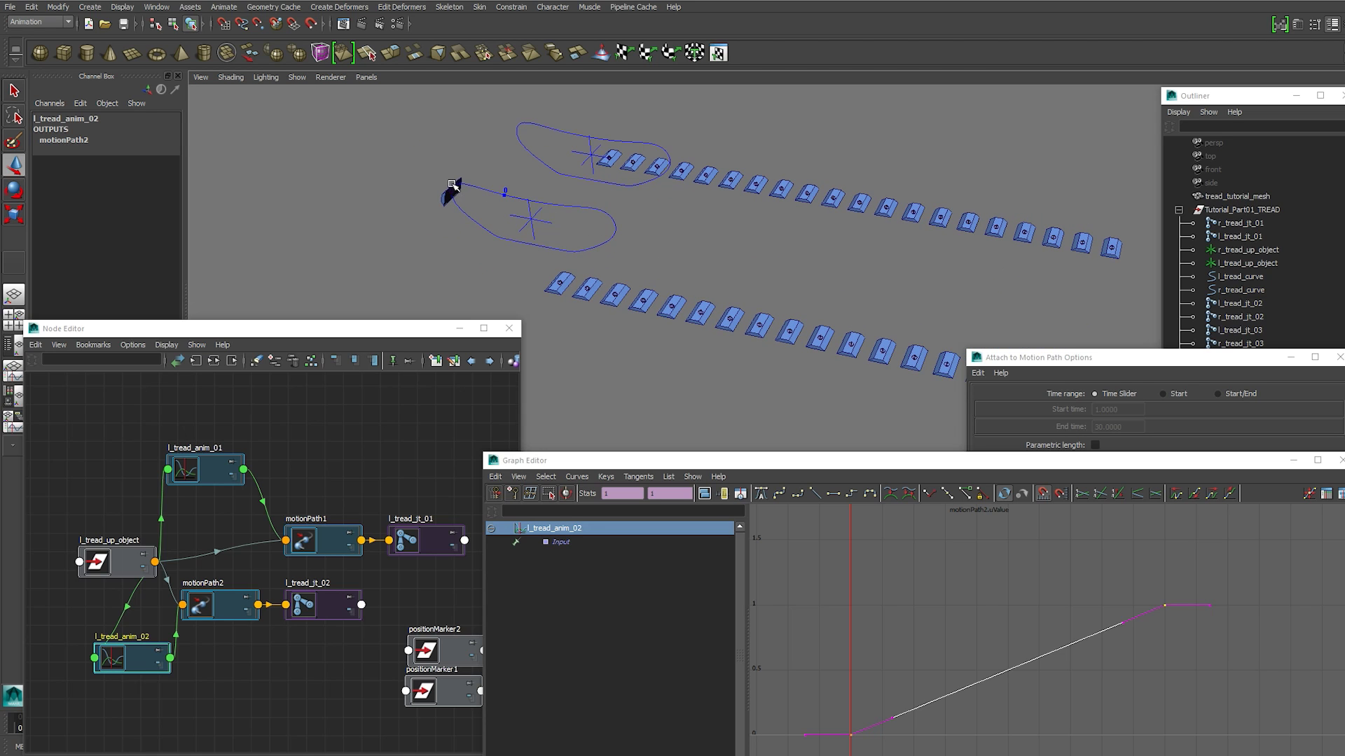
middle_click_drag(539, 221, 679, 273, "alt")
scroll(679, 273, "up", 2)
middle_click_drag(581, 196, 601, 261, "alt")
scroll(601, 260, "up", 1)
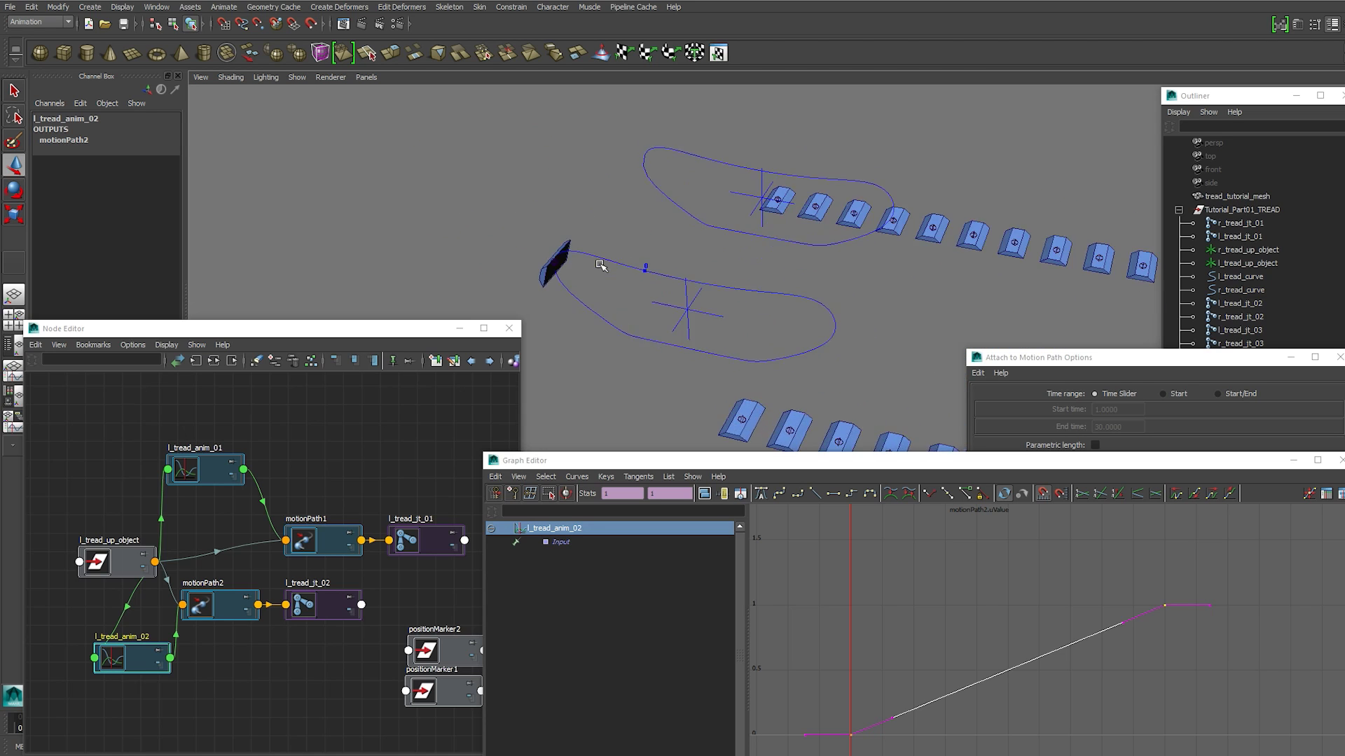
left_click_drag(606, 263, 636, 242, "alt")
left_click_drag(693, 207, 690, 298, "alt")
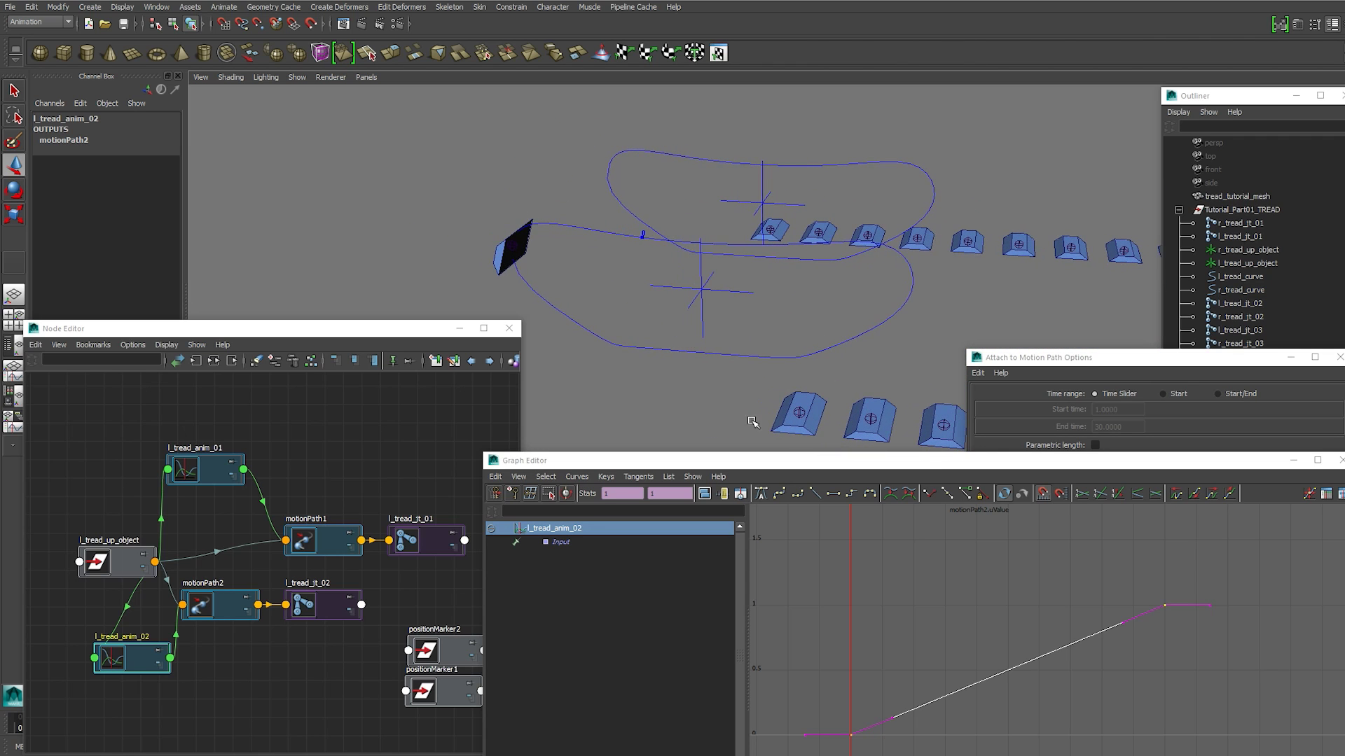
left_click(891, 671)
left_click_drag(893, 673, 837, 744)
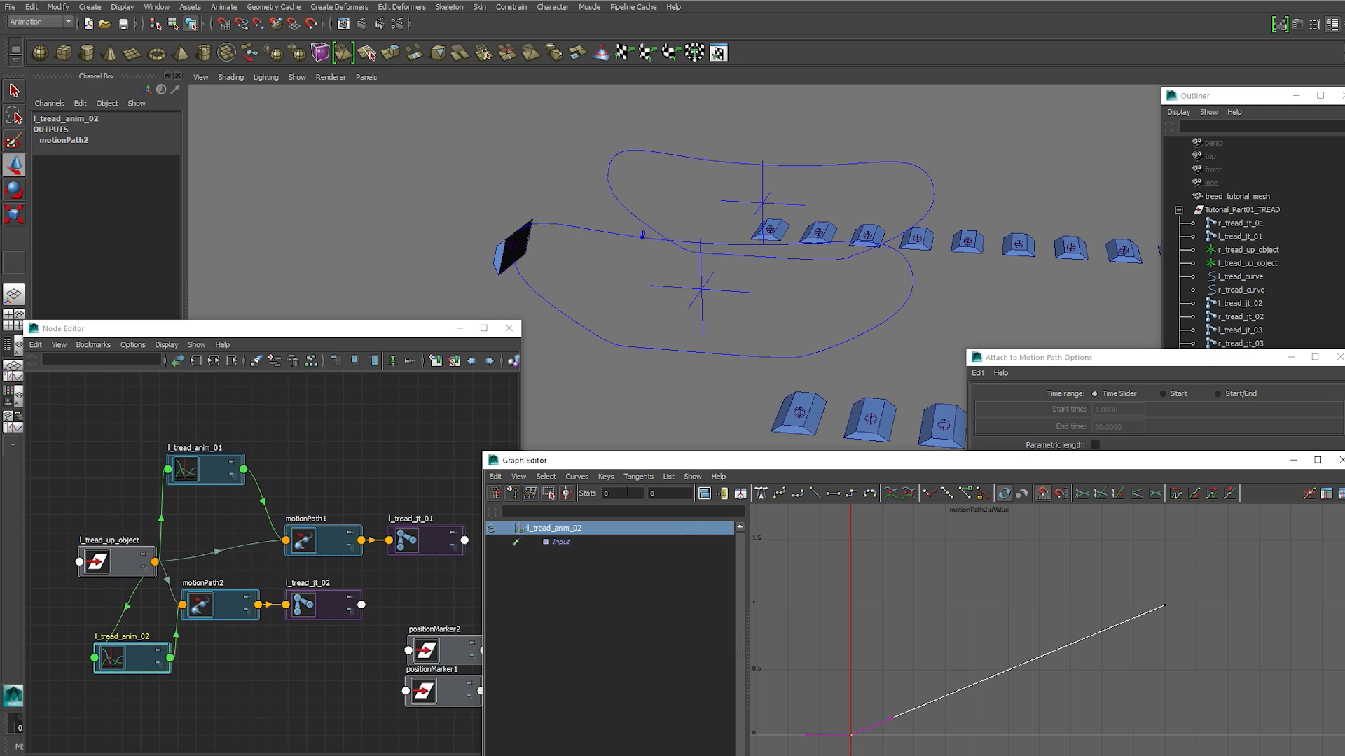
key("Return")
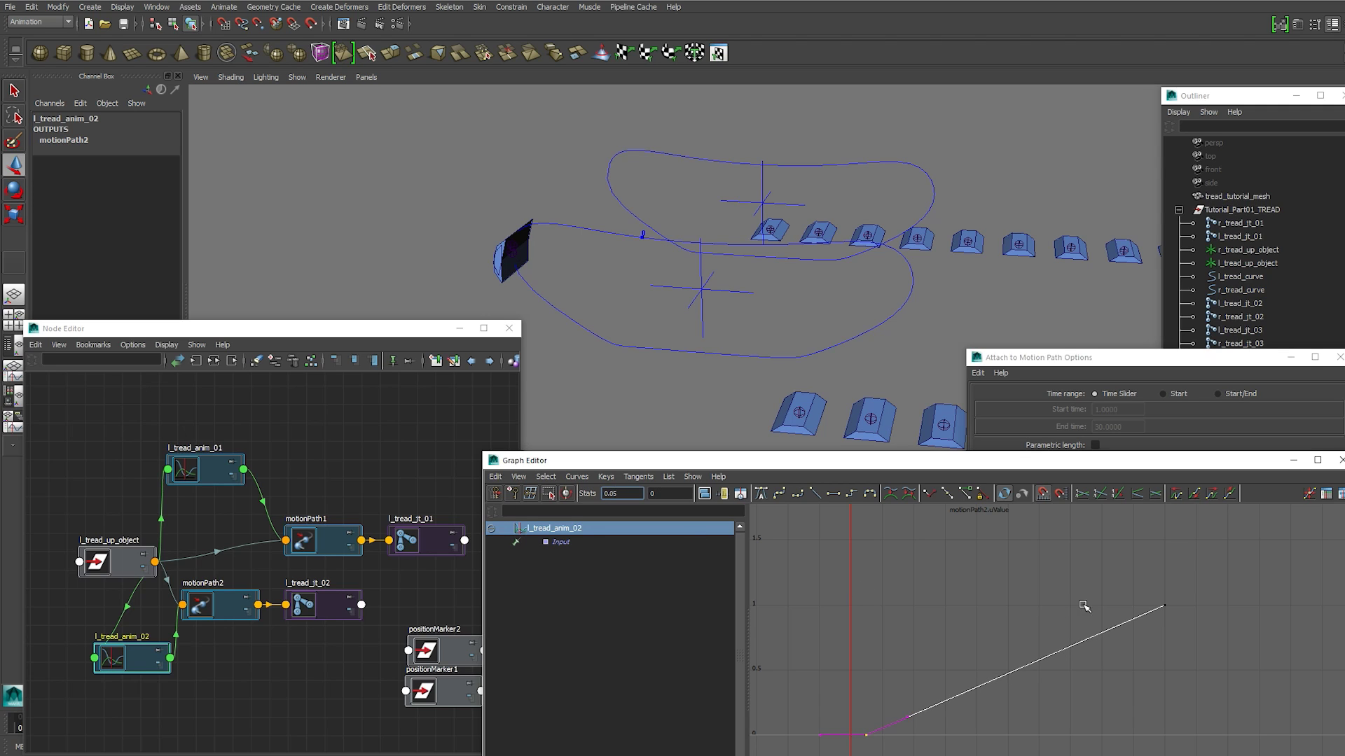
left_click_drag(1099, 581, 1184, 645)
key("Return")
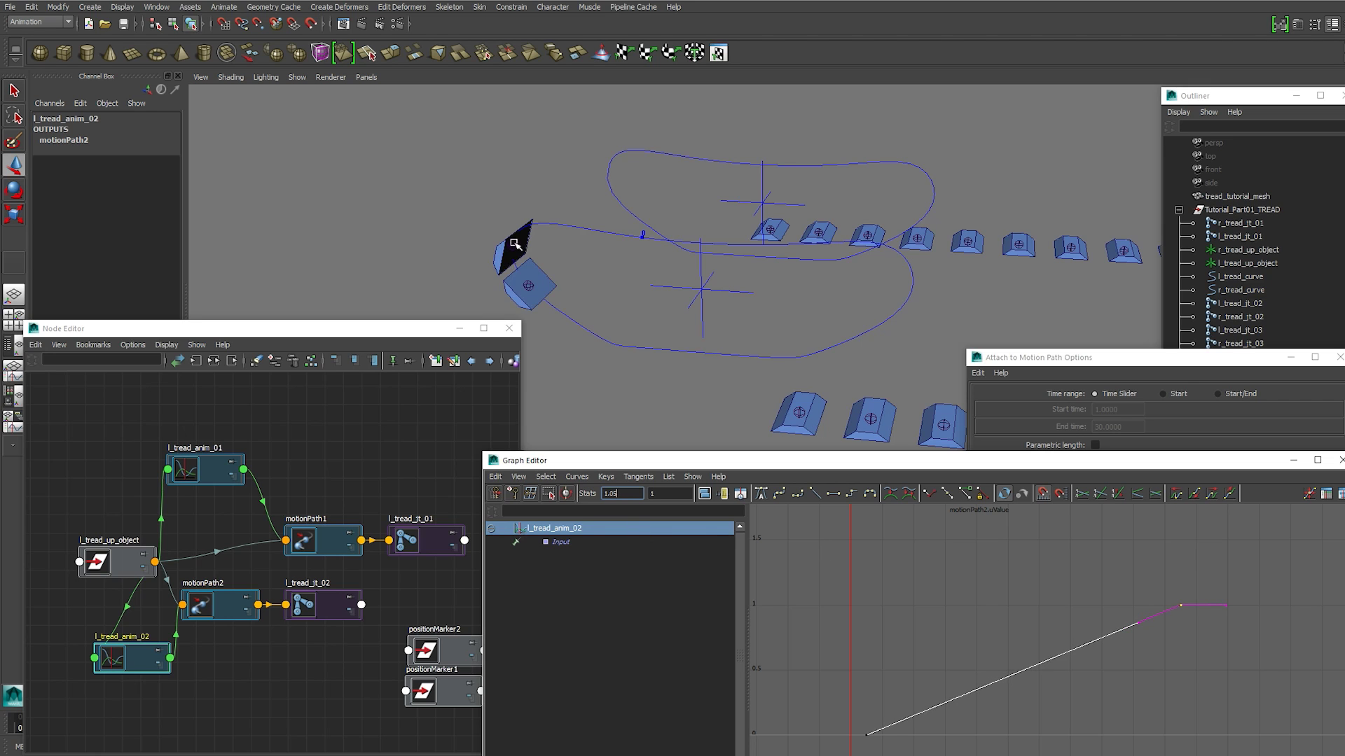
Scrub l_tread_up_object's Tread Cycle to 1.83 to test the motion of the first two left treads
left_click_drag(515, 244, 628, 222, "alt")
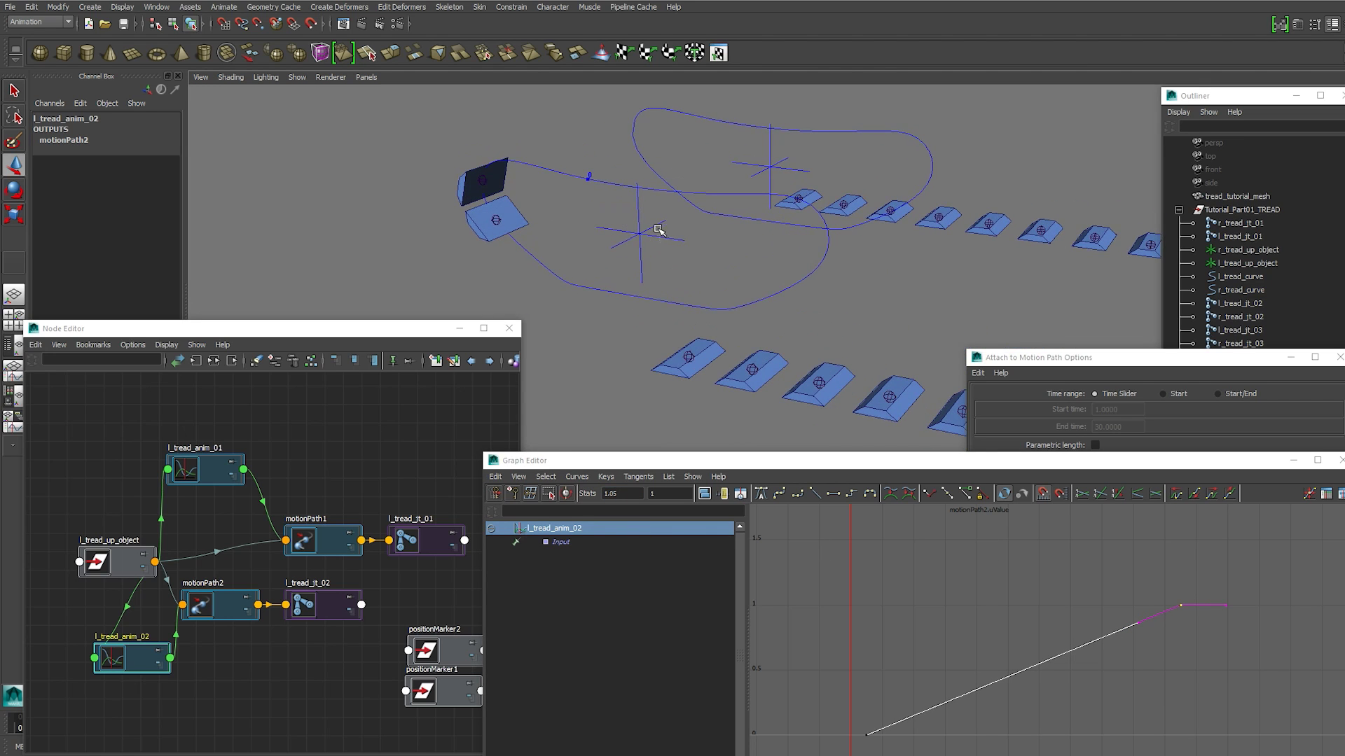
left_click(658, 230)
middle_click_drag(352, 266, 421, 265)
Bring the whole Attach to Motion Path Options window into view and fit the Graph Editor below it, beside the Node Editor
left_click(800, 467)
left_click_drag(803, 471, 830, 431)
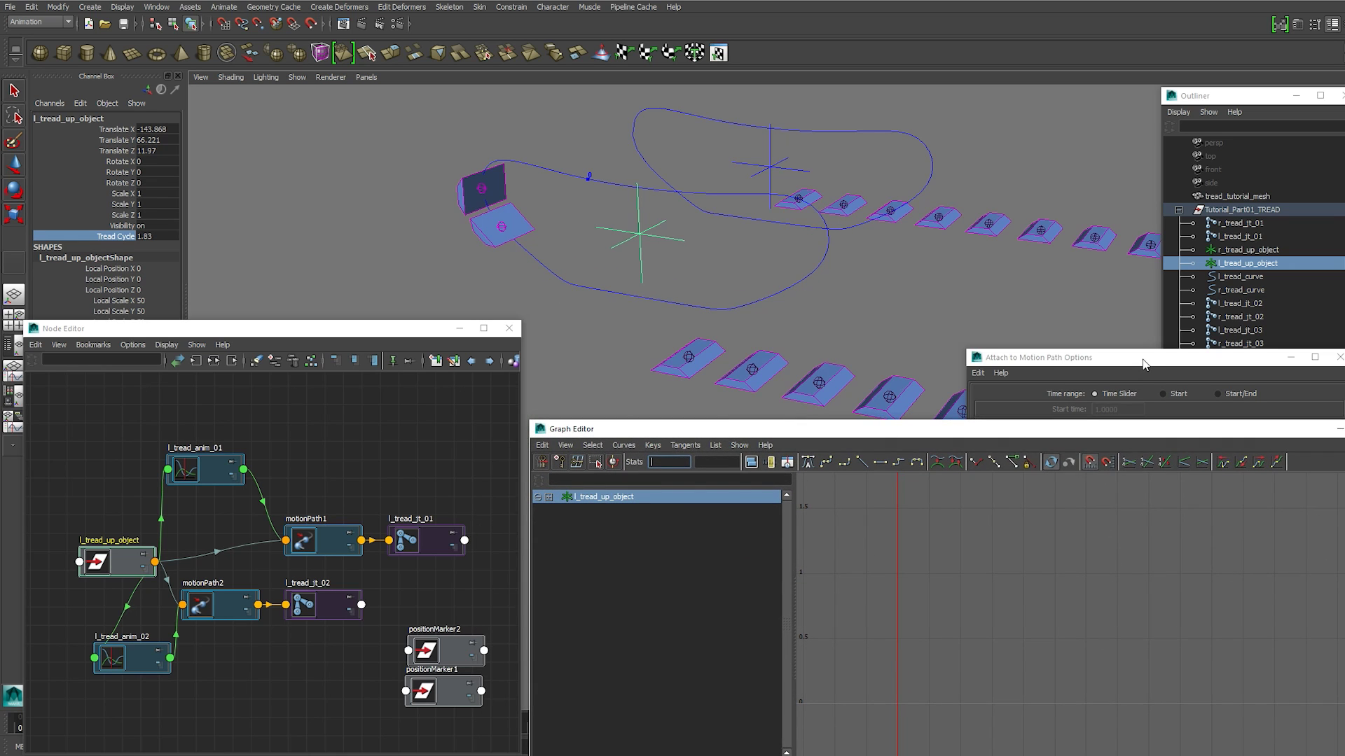
left_click_drag(1143, 360, 1129, 70)
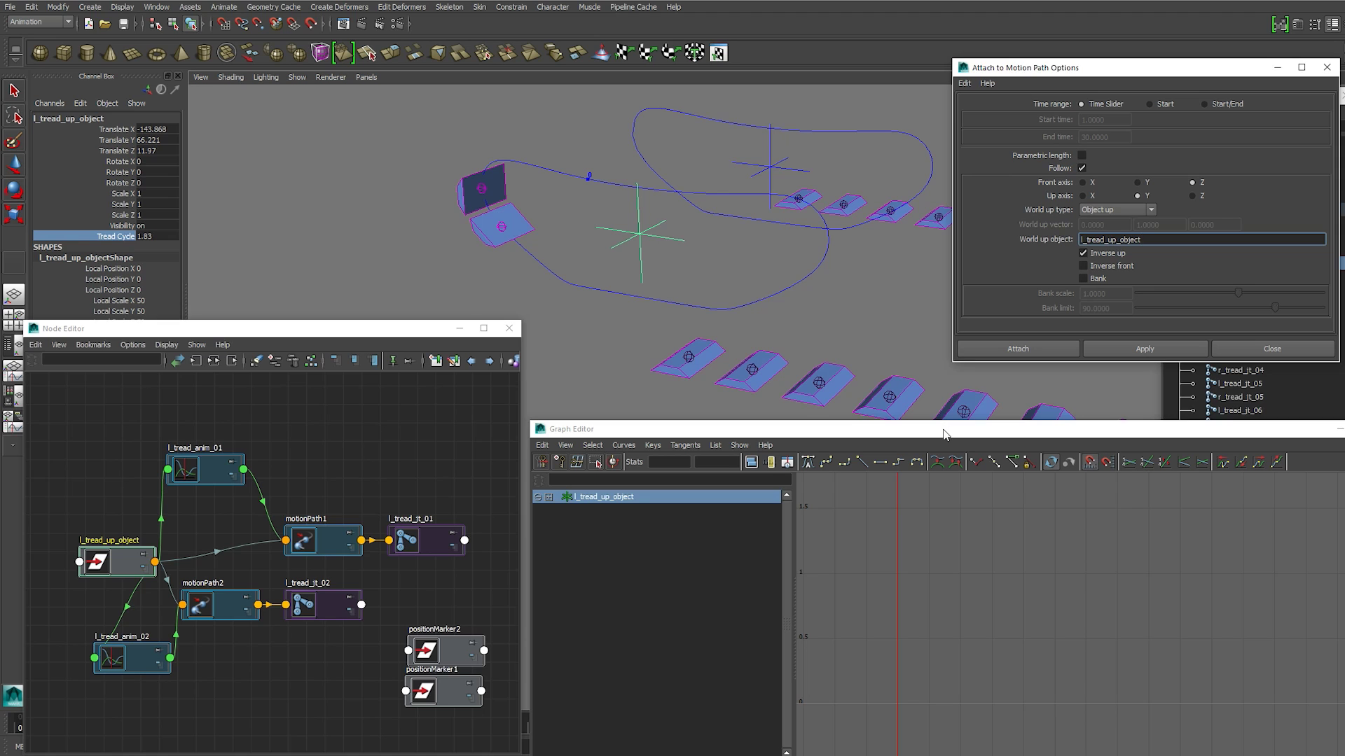
left_click_drag(943, 434, 934, 408)
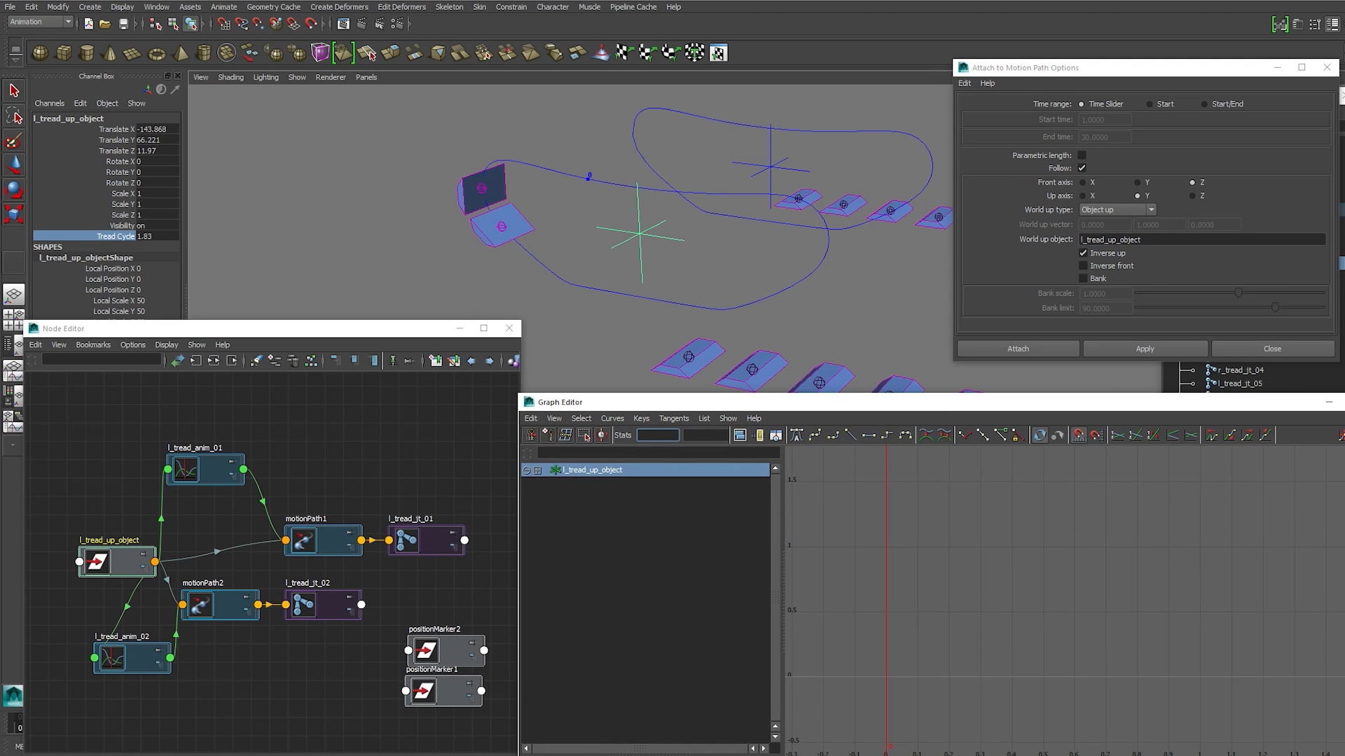
left_click_drag(1344, 557, 1343, 557)
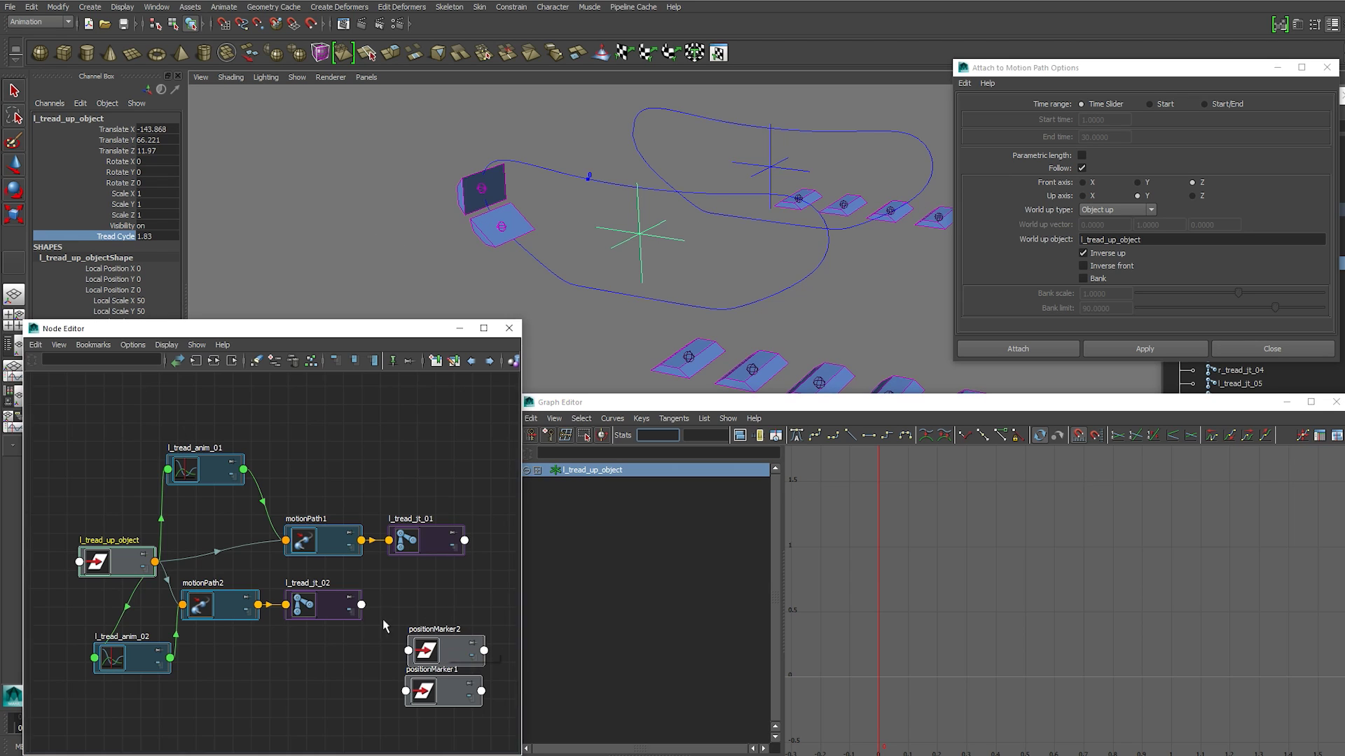
Delete the positionMarker1 and positionMarker2 nodes
left_click_drag(382, 619, 488, 732)
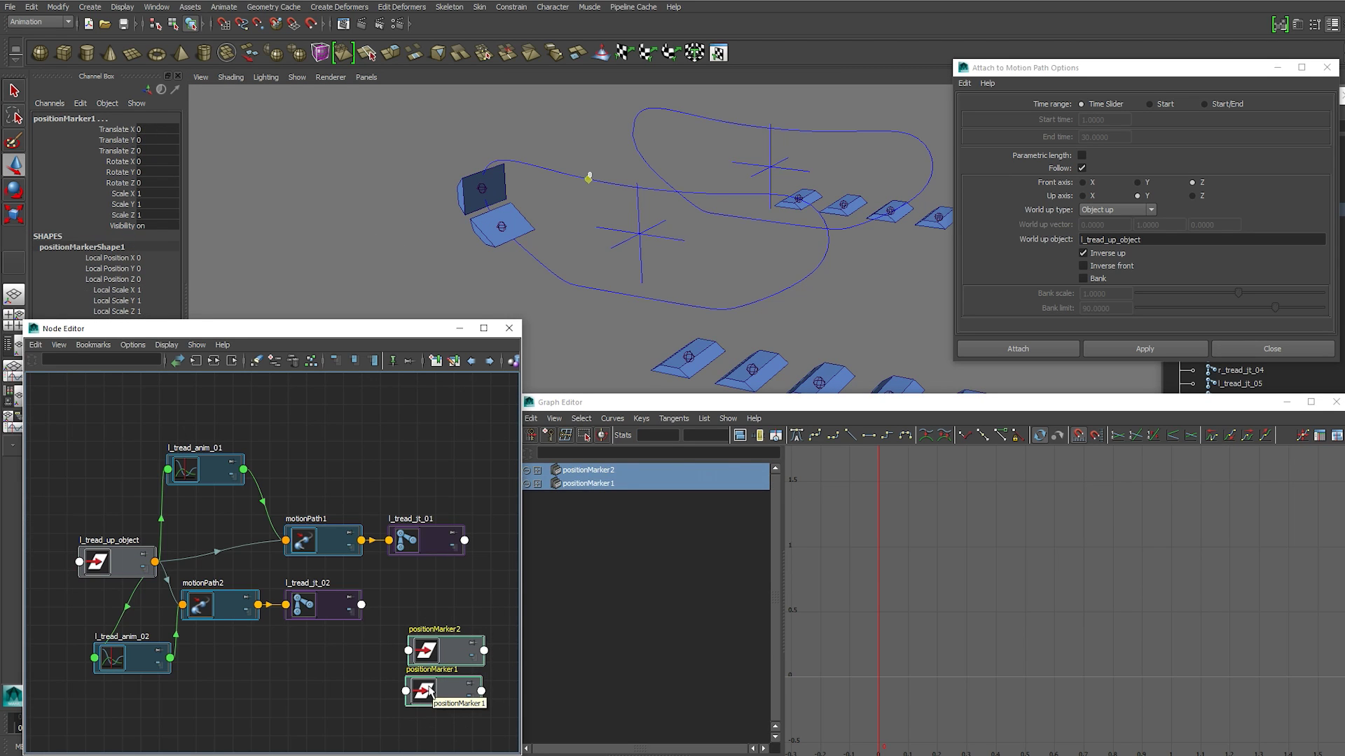
key("Delete")
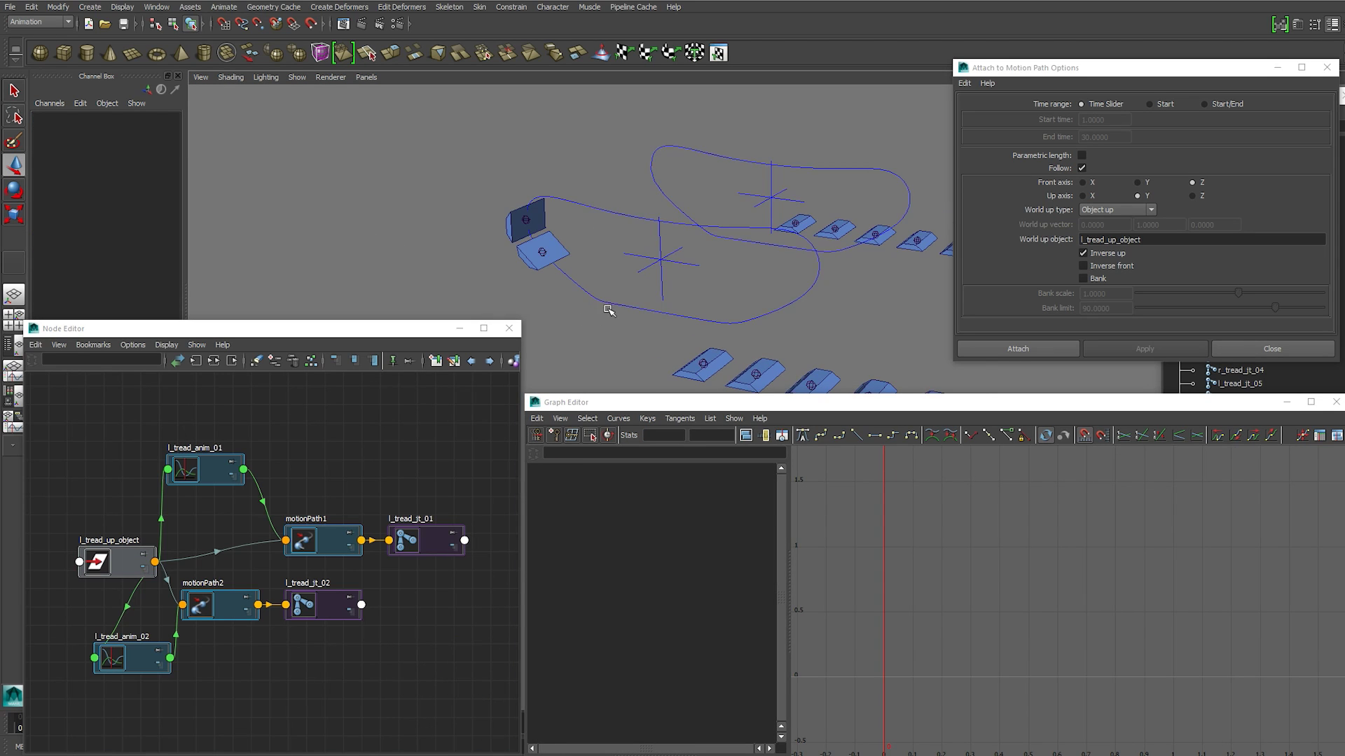
Attach l_tread_jt_03 to l_tread_curve as a motion path with the existing l_tread_up_object settings
middle_click_drag(607, 308, 551, 240, "alt")
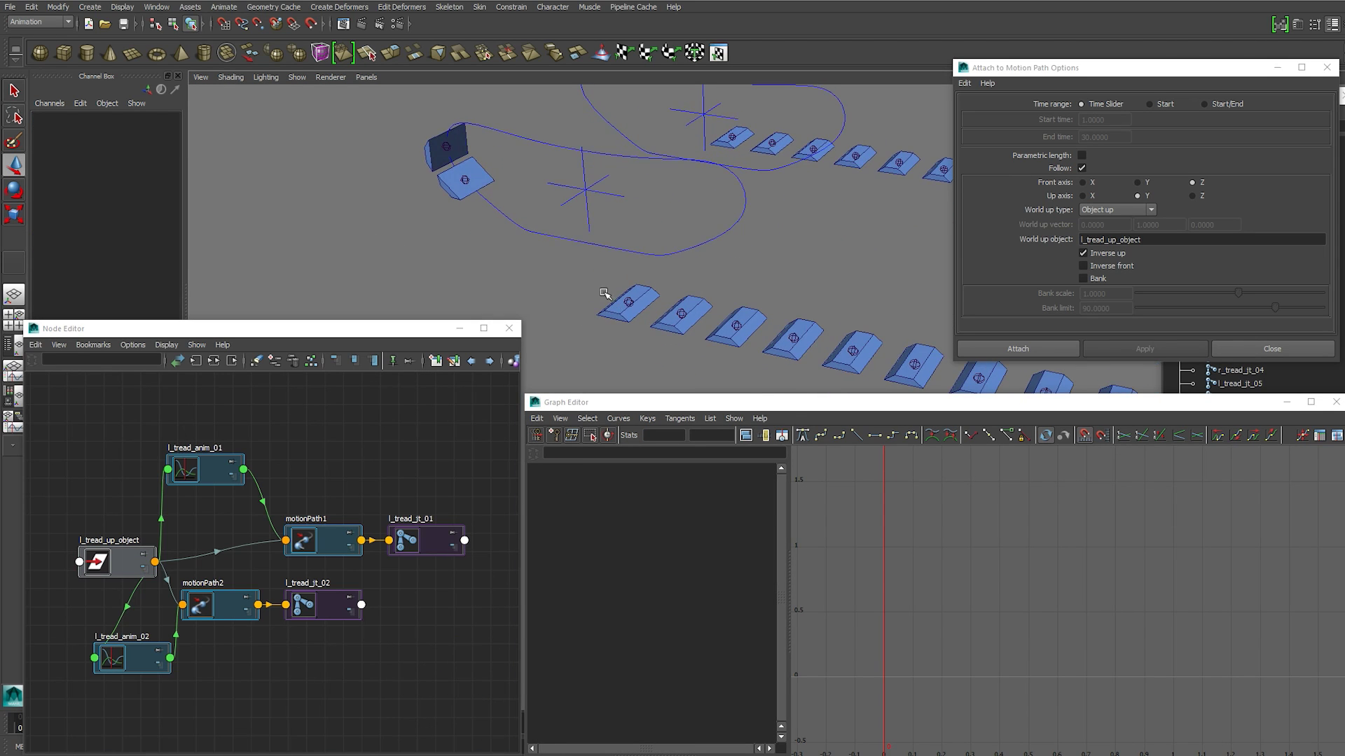
left_click_drag(633, 313, 640, 314)
middle_click_drag(642, 302, 656, 316, "alt")
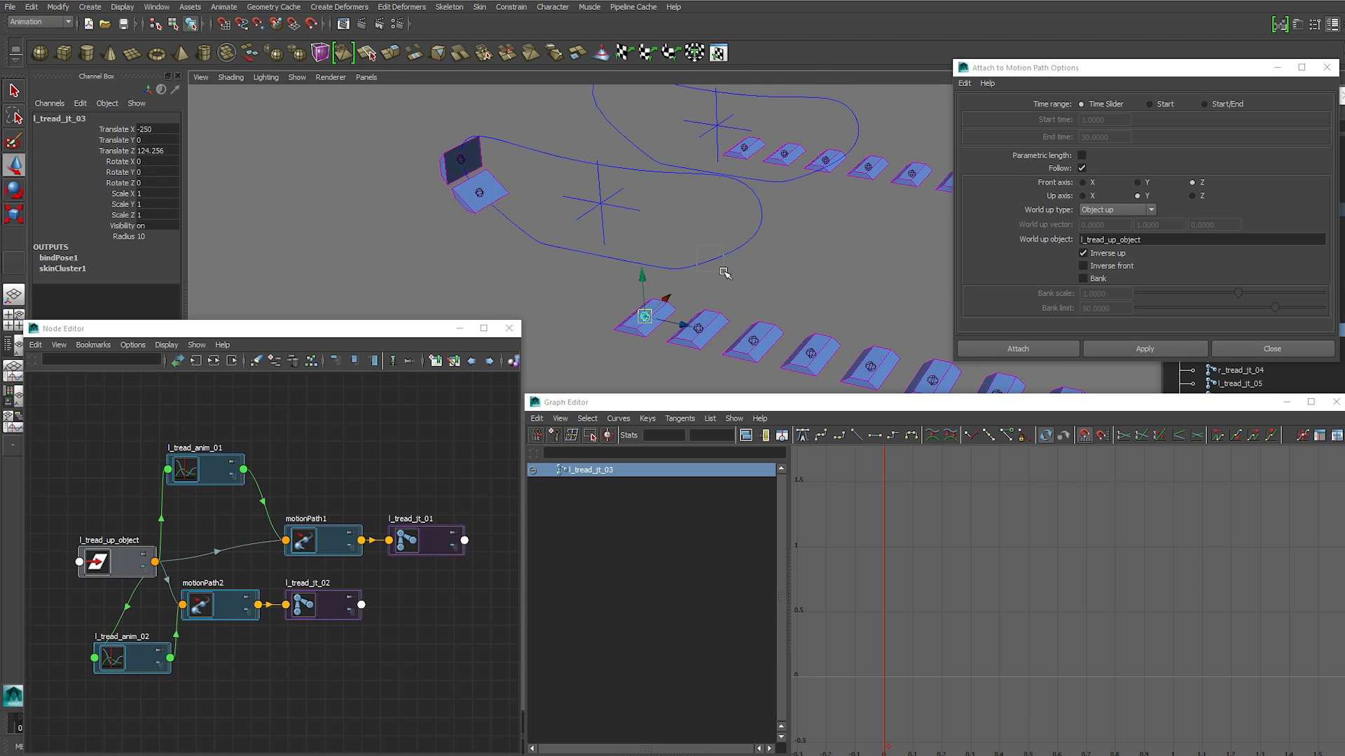
left_click_drag(724, 272, 725, 274, "shift")
middle_click_drag(683, 264, 659, 283, "alt")
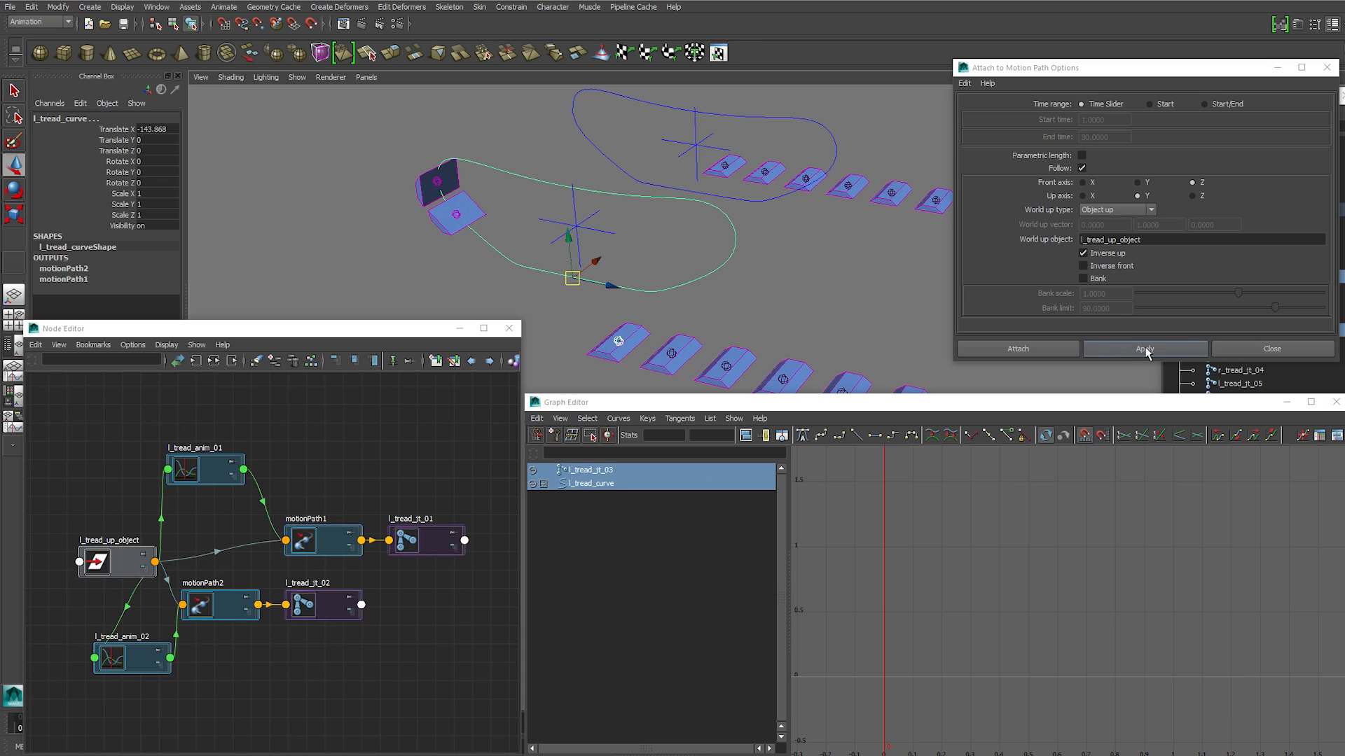
left_click(1146, 349)
Graph l_tread_jt_03's connections in the Node Editor and delete its three addDoubleLinear nodes
left_click(215, 361)
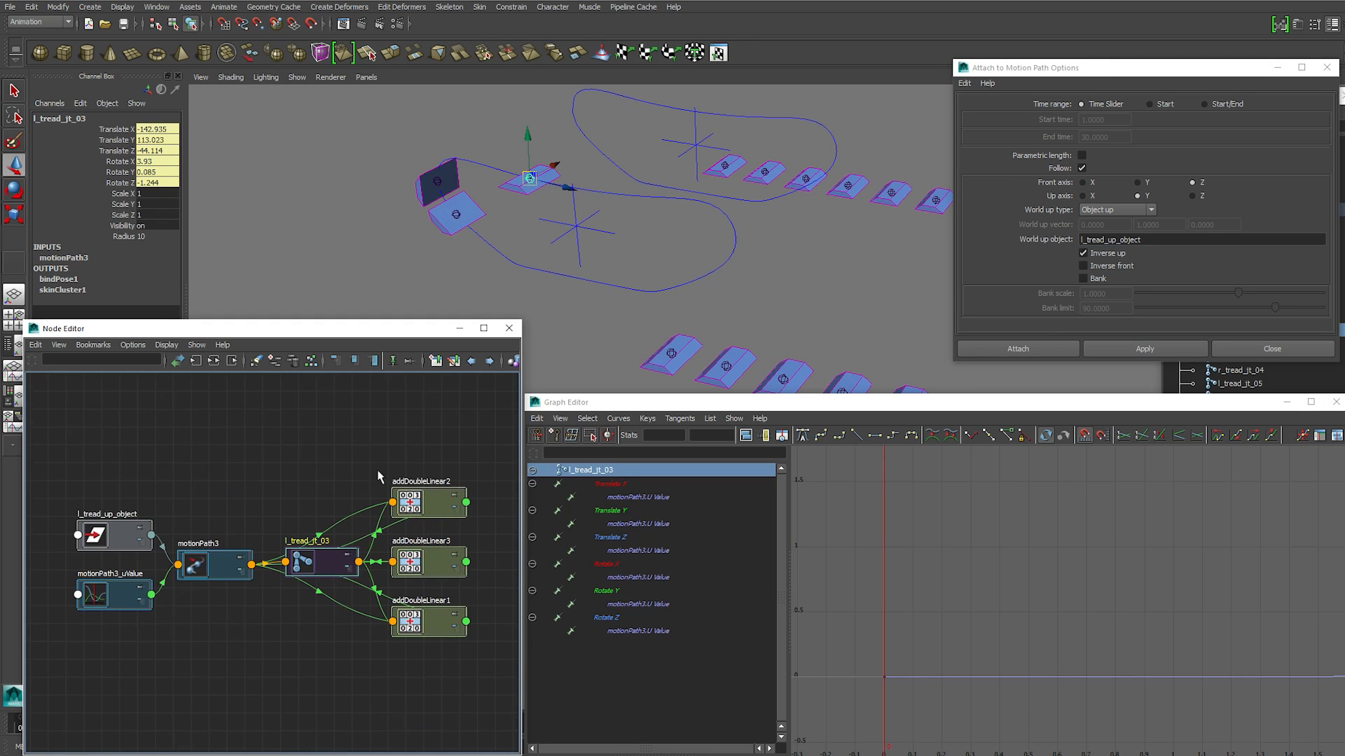
left_click(430, 503)
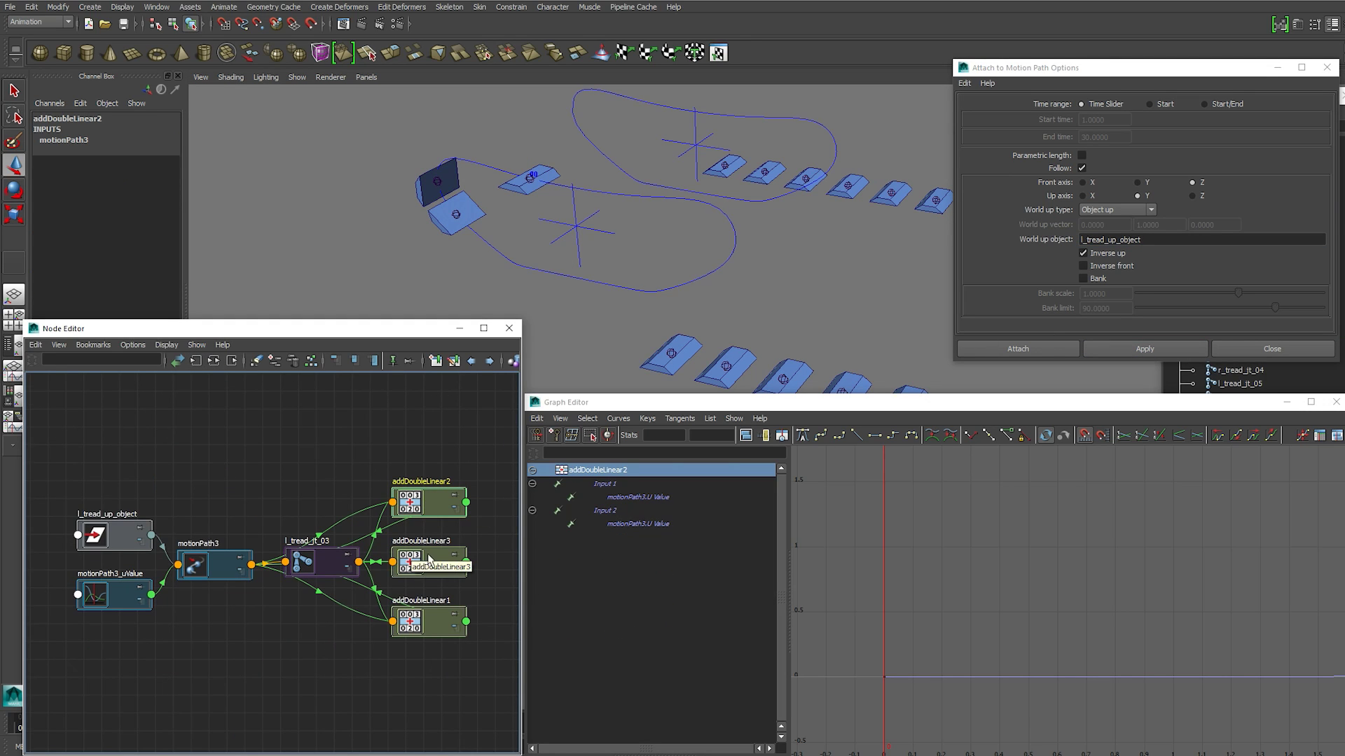
left_click(429, 561, "shift")
left_click(421, 626, "shift")
key("Delete")
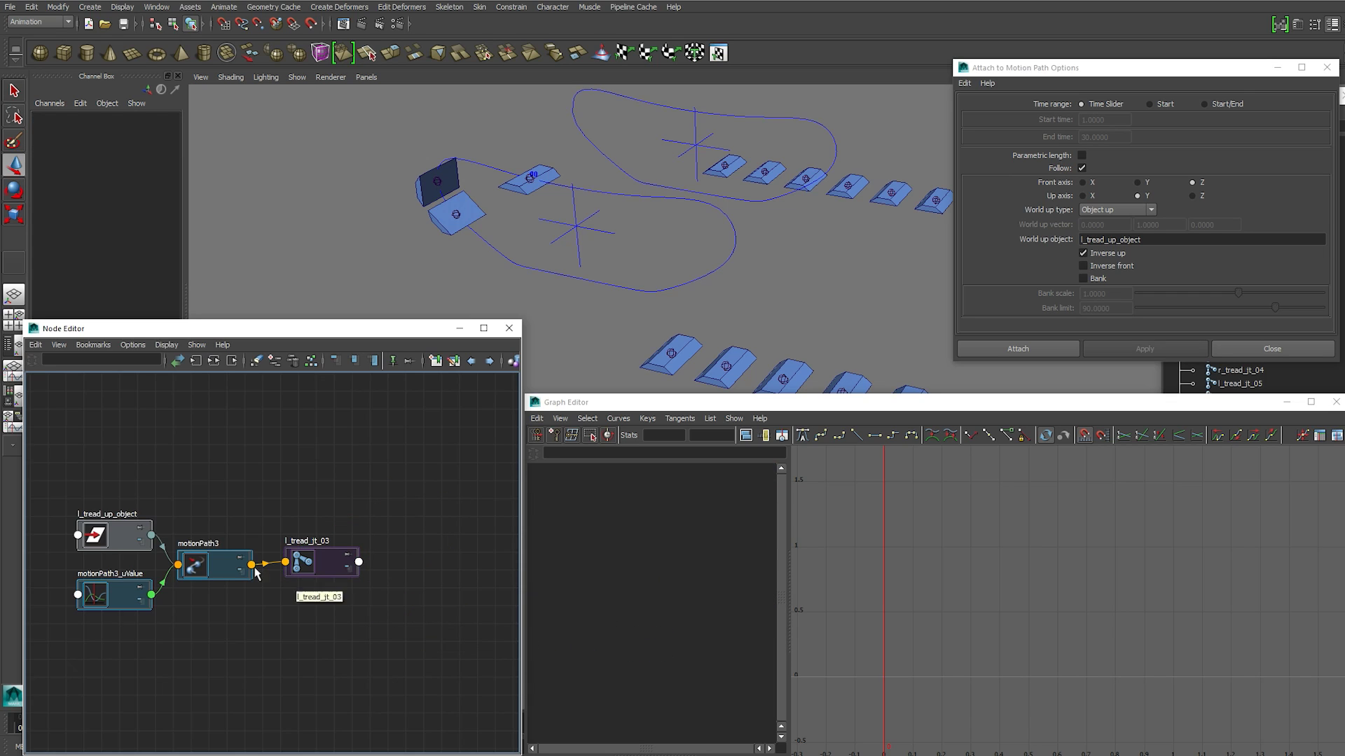
Connect motionPath3's All Coordinates directly to l_tread_jt_03's Translate
left_click(250, 565)
mouse_move(272, 570)
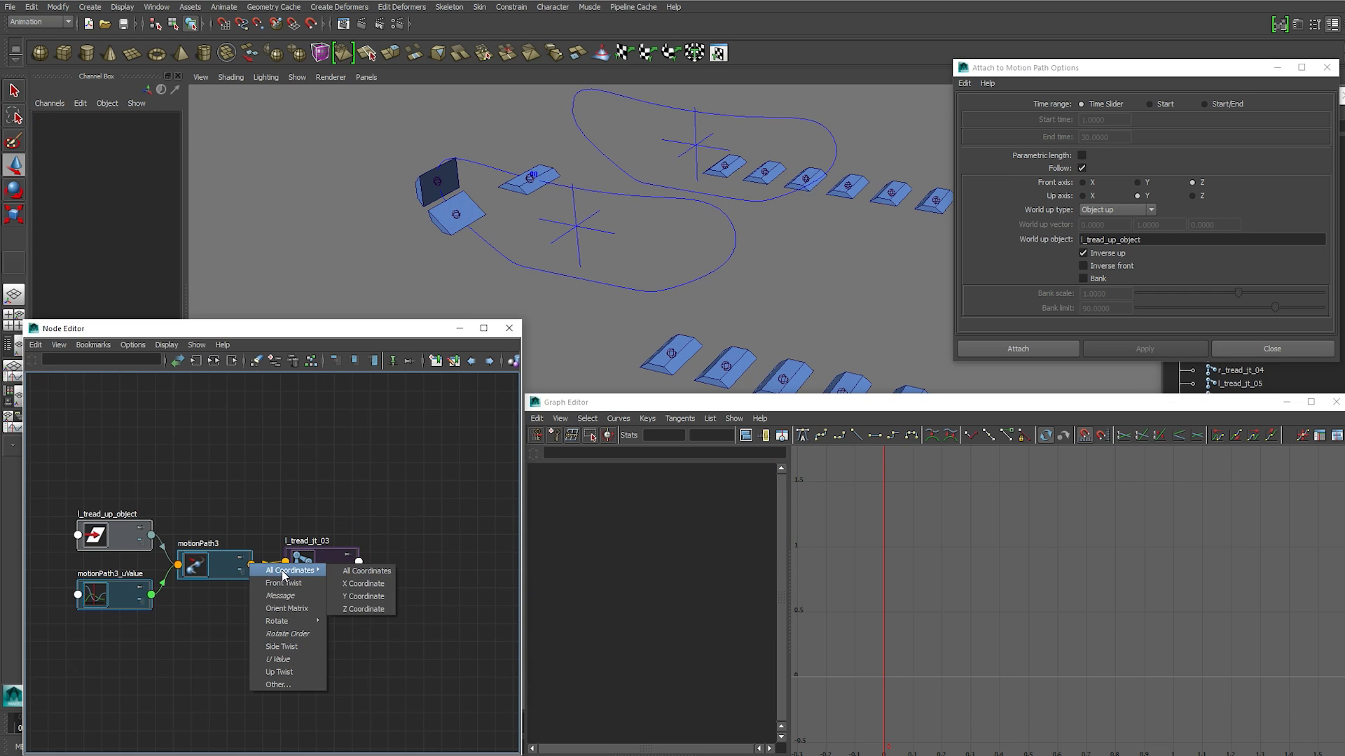
left_click(359, 573)
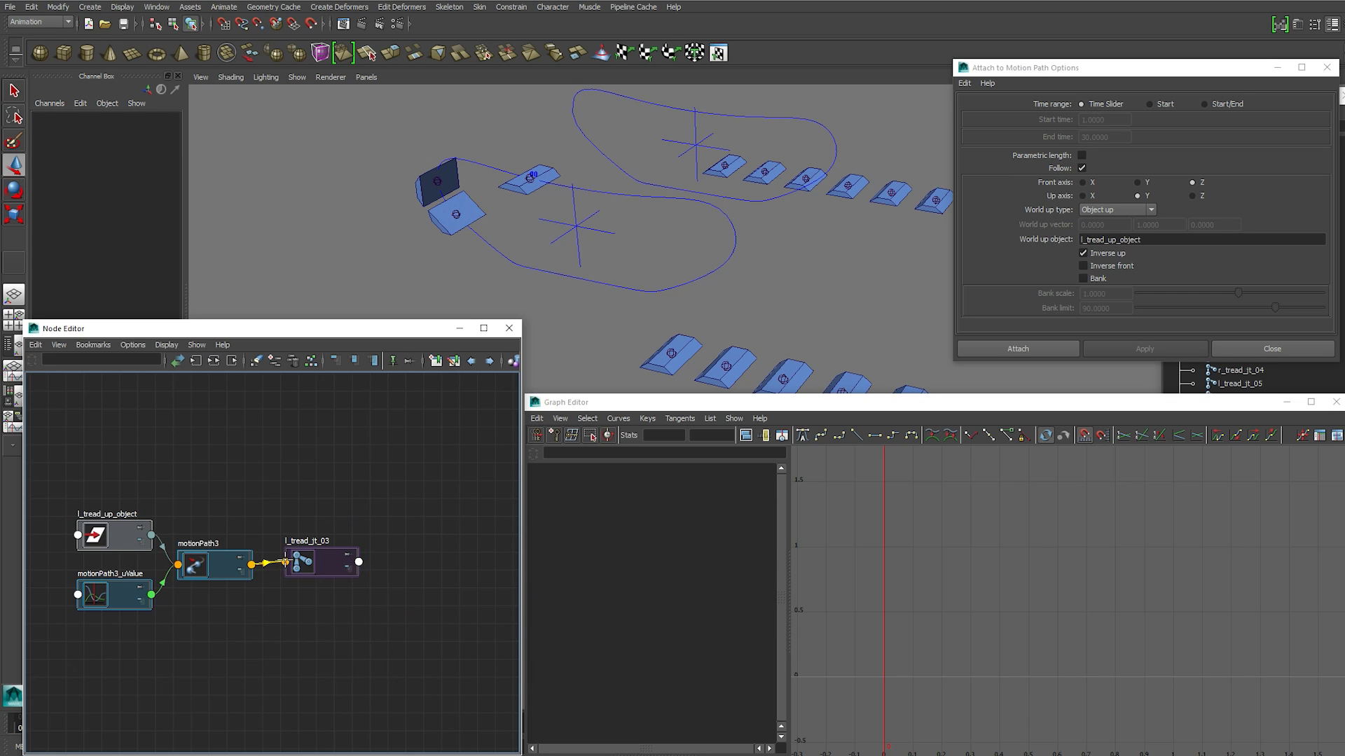
left_click(287, 564)
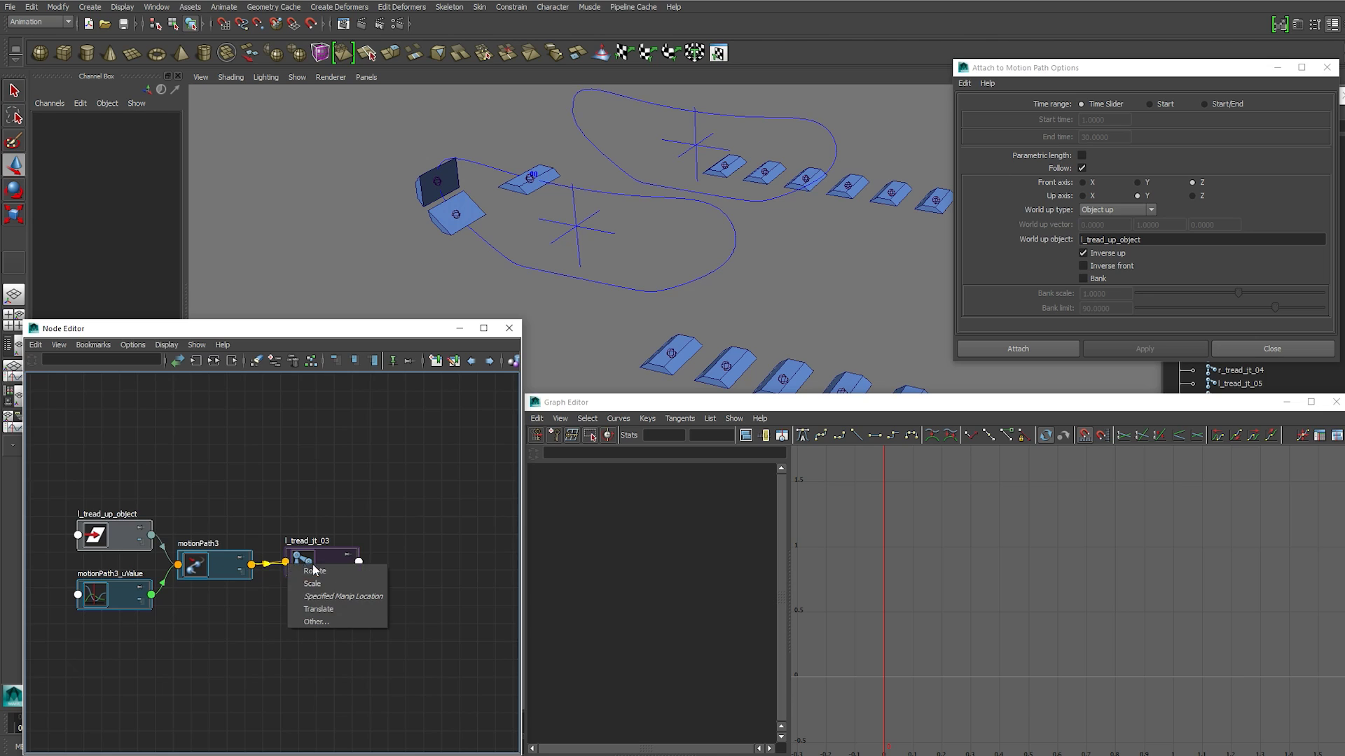
left_click(337, 608)
Delete the motionPath3_uValue node and graph l_tread_jt_02 and l_tread_jt_03 together in the Node Editor
left_click(121, 598)
key("Delete")
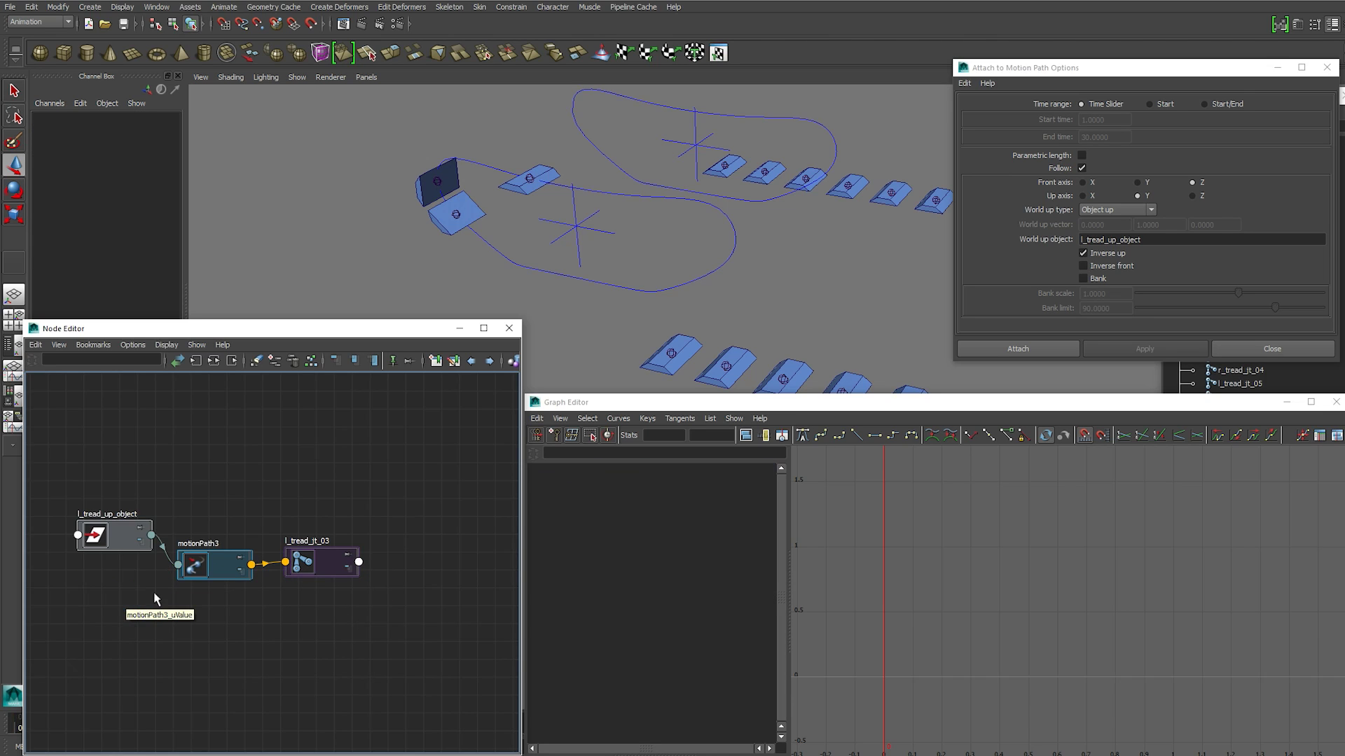
left_click(530, 180)
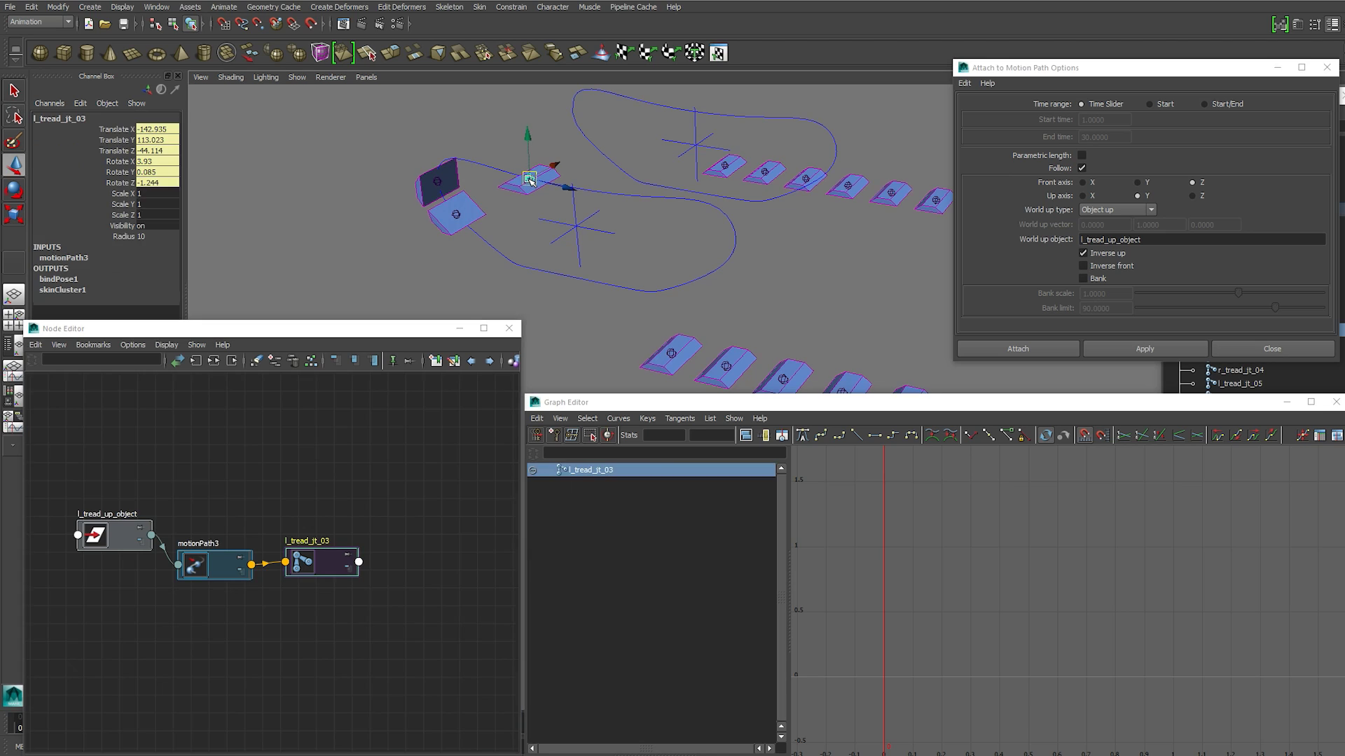
left_click(457, 213, "shift")
left_click(196, 363)
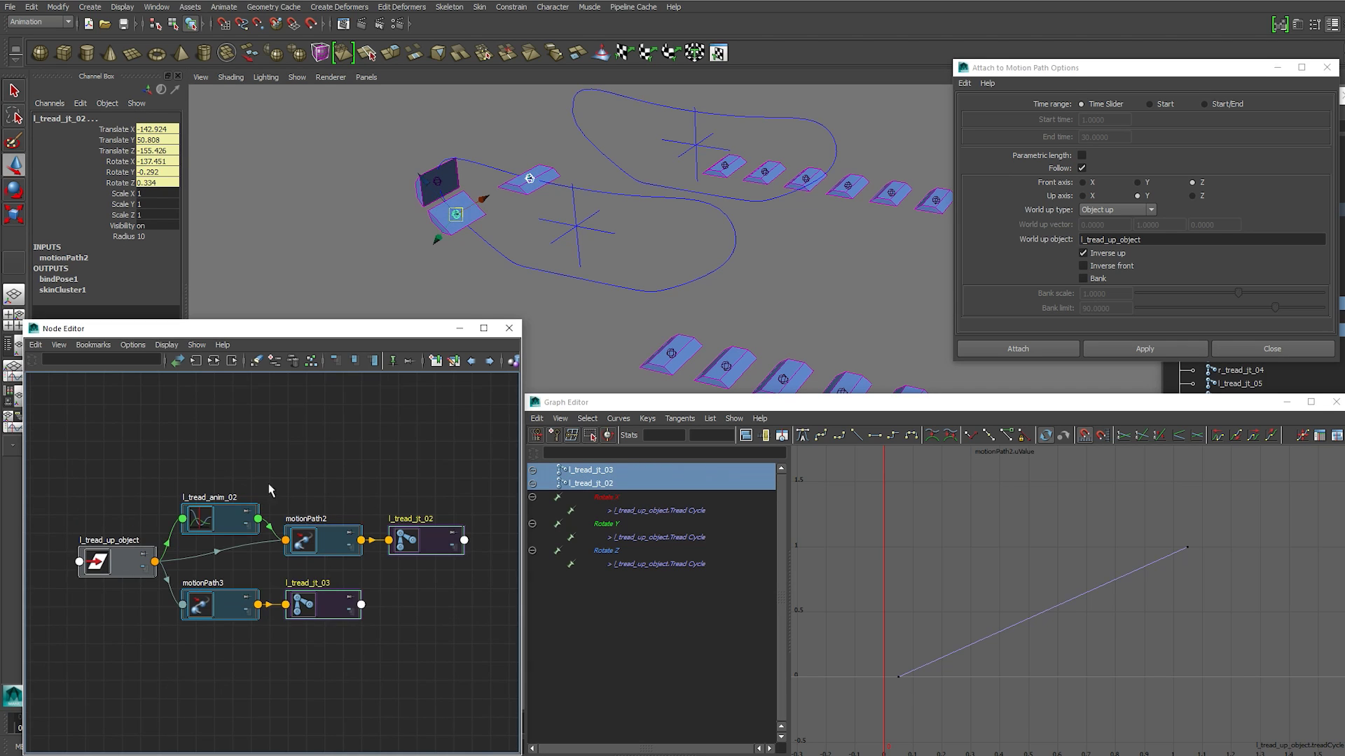
Duplicate the l_tread_anim_02 curve node and place the copy below motionPath3
left_click(317, 453)
left_click(212, 515)
key("ctrl+d")
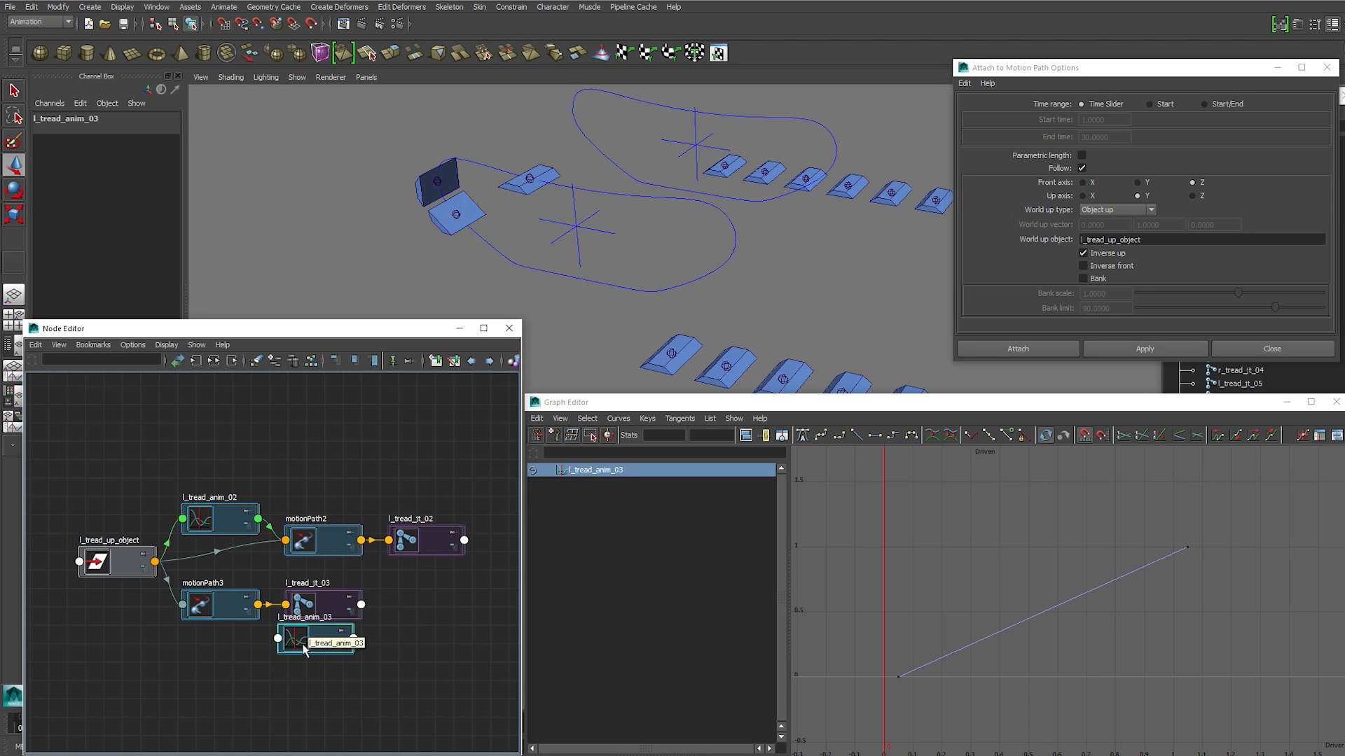
left_click_drag(298, 640, 135, 659)
Connect l_tread_up_object's Tread Cycle to l_tread_anim_03's input
left_click(156, 563)
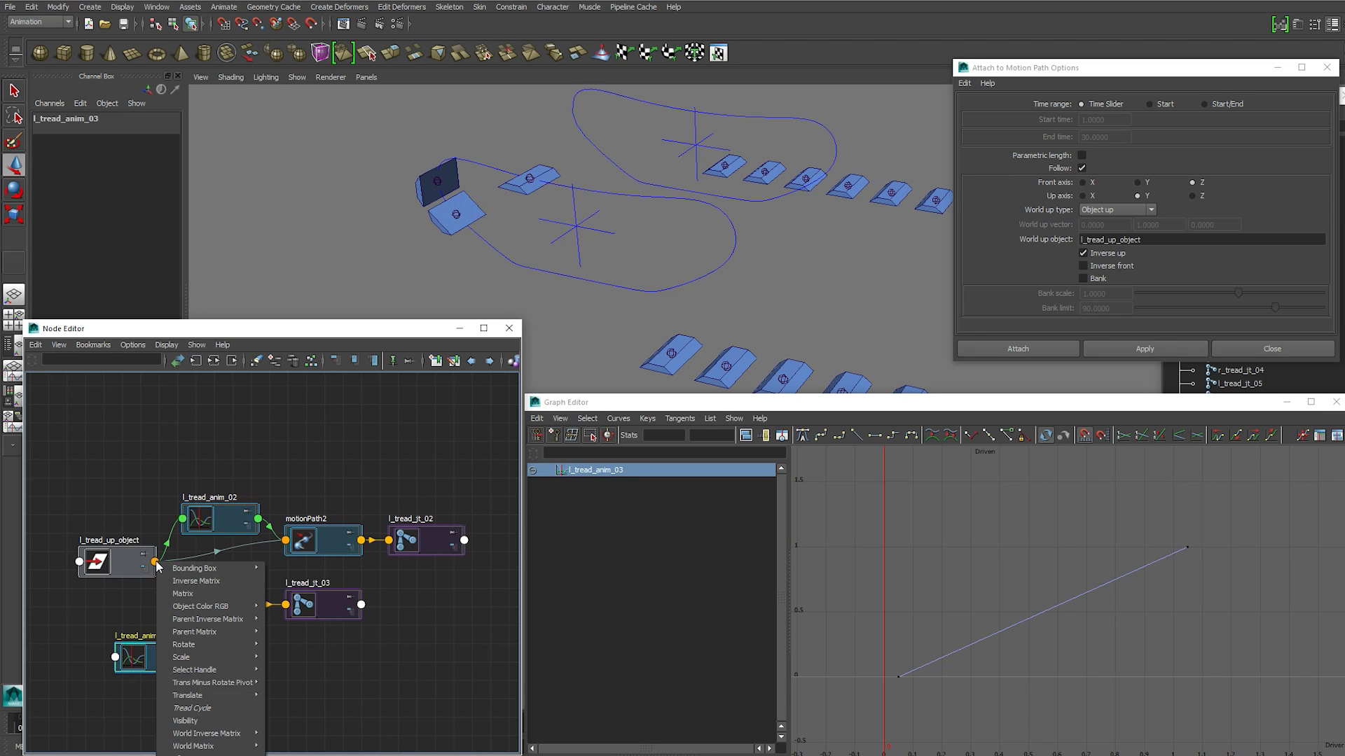
left_click(194, 709)
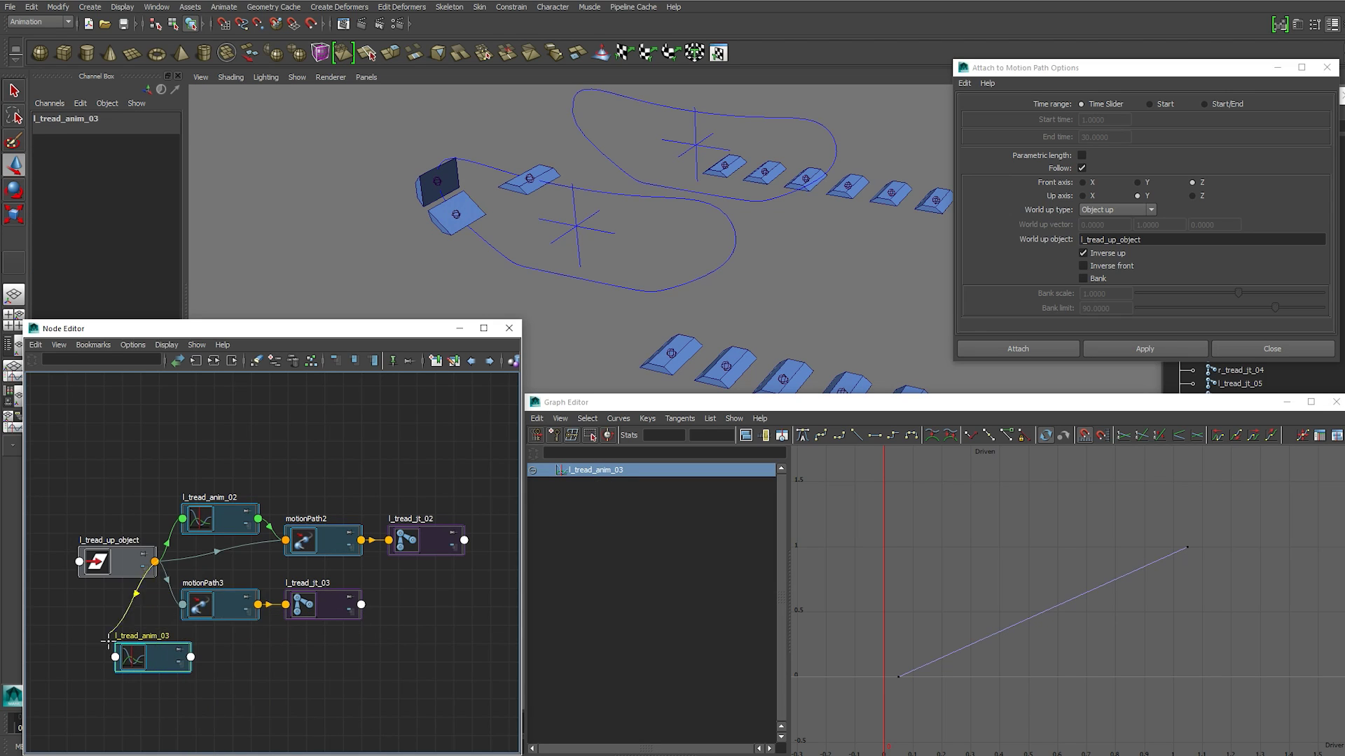
left_click(115, 659)
left_click(142, 667)
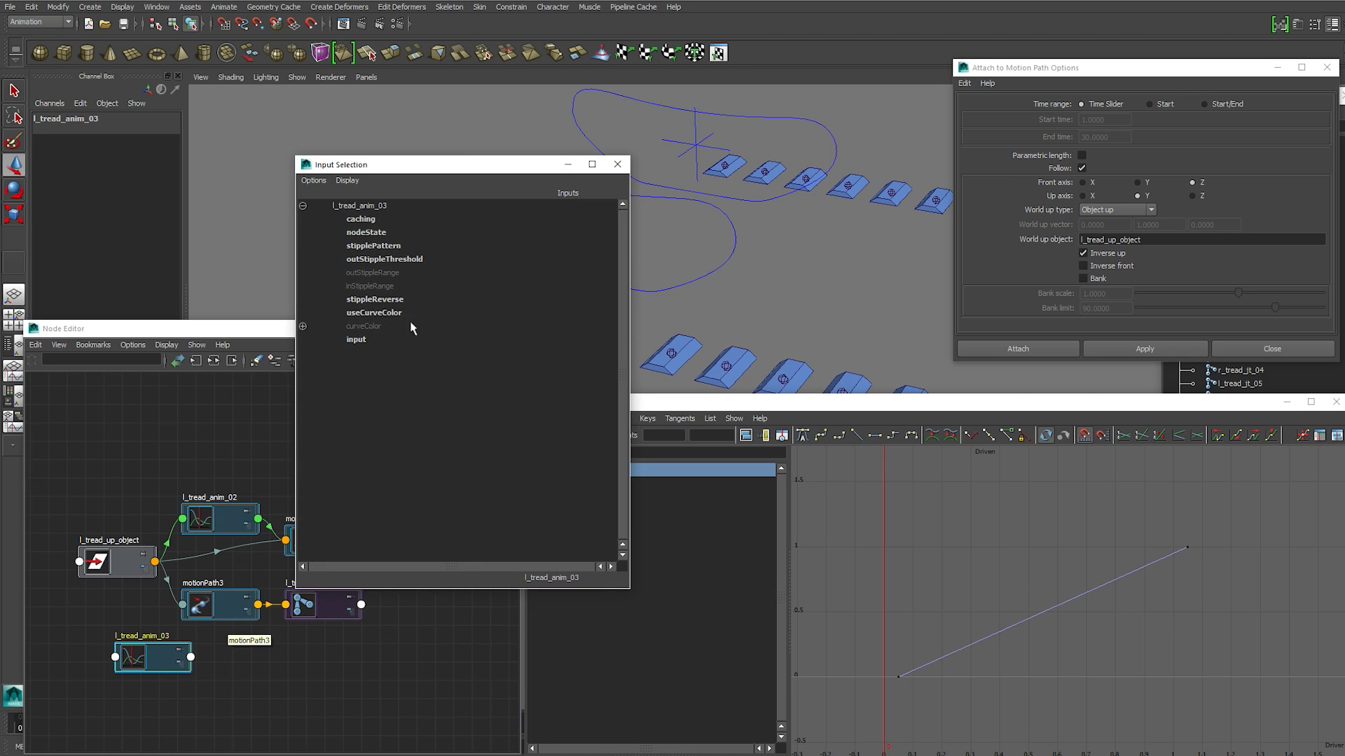
left_click(356, 339)
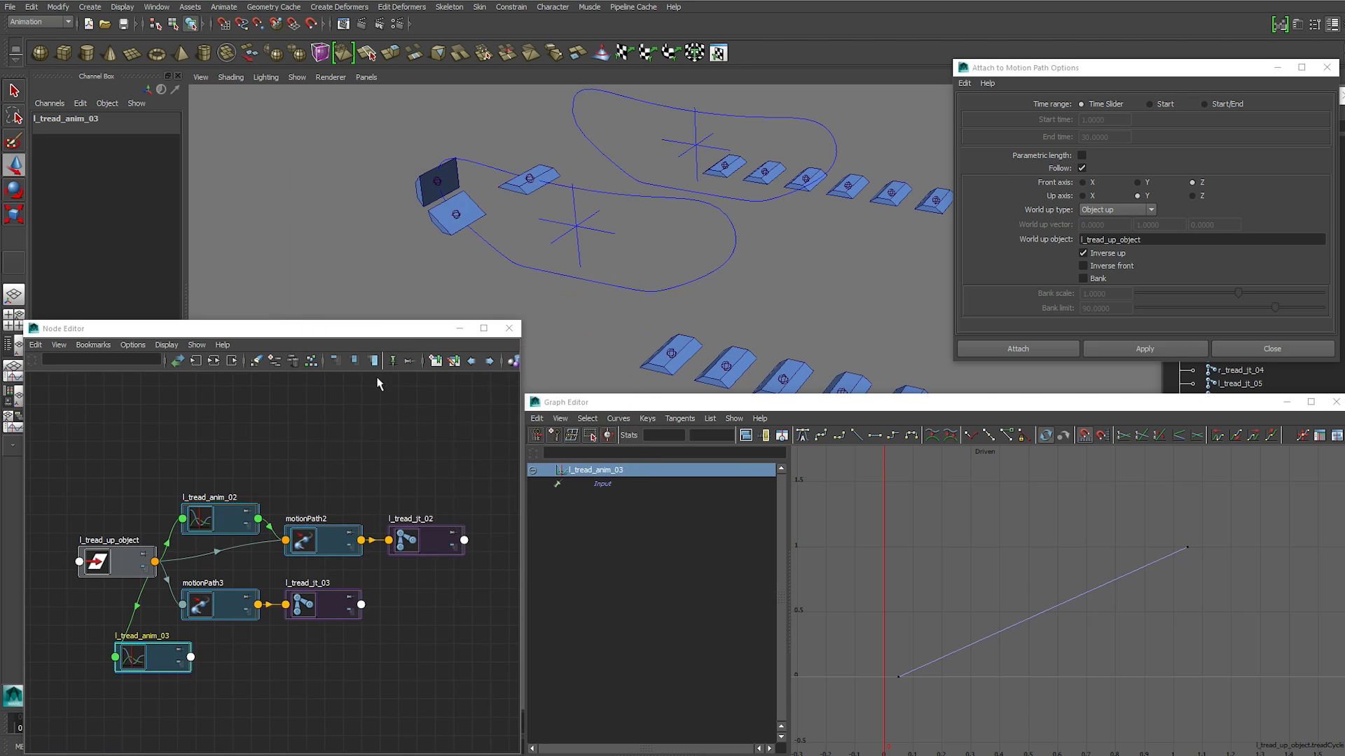
Connect l_tread_anim_03's Output to motionPath3's U Value
left_click(191, 657)
left_click(220, 703)
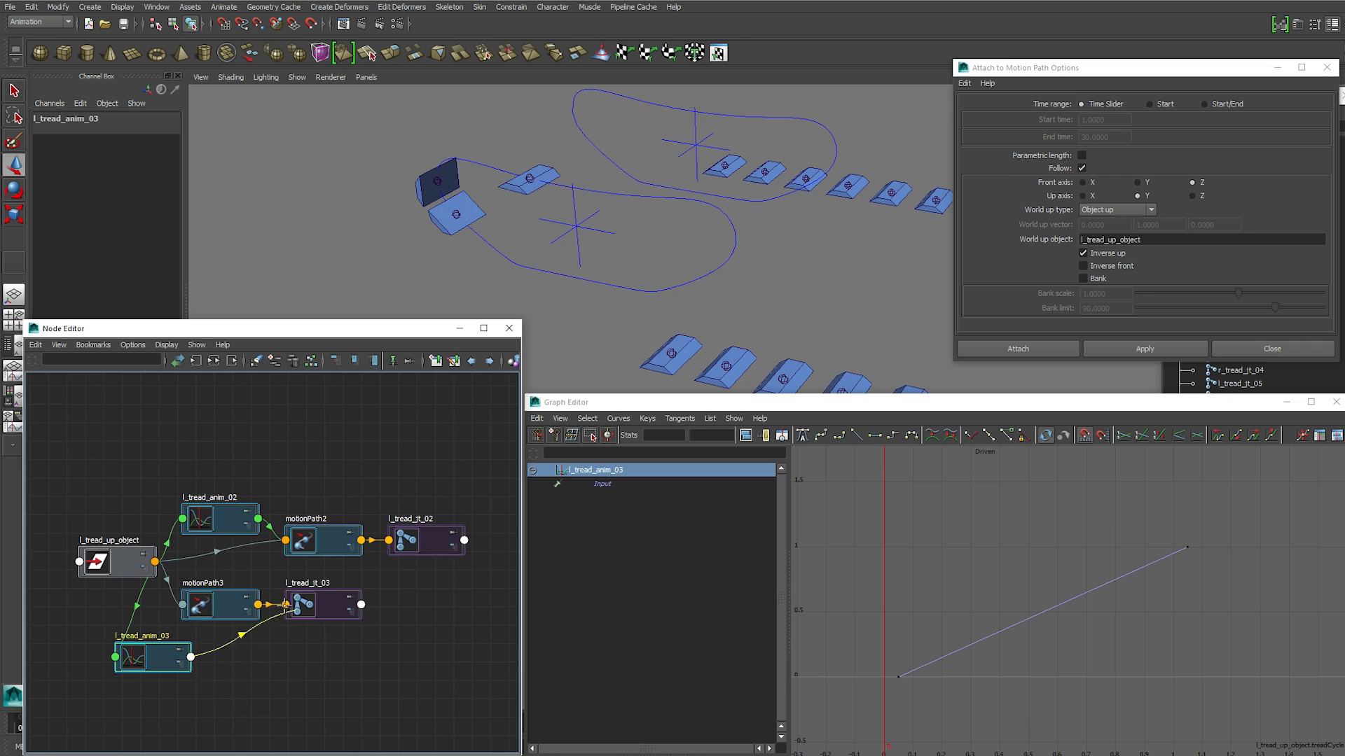
left_click(183, 604)
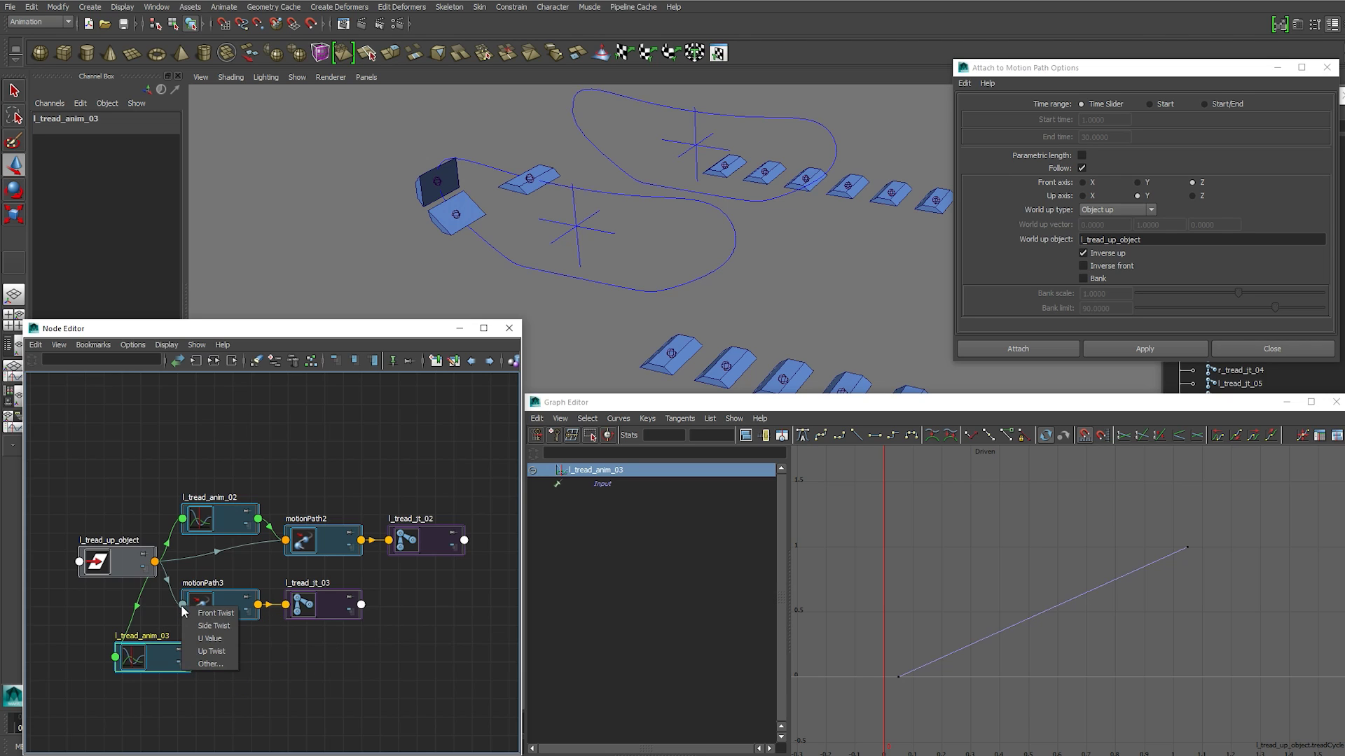
left_click(217, 643)
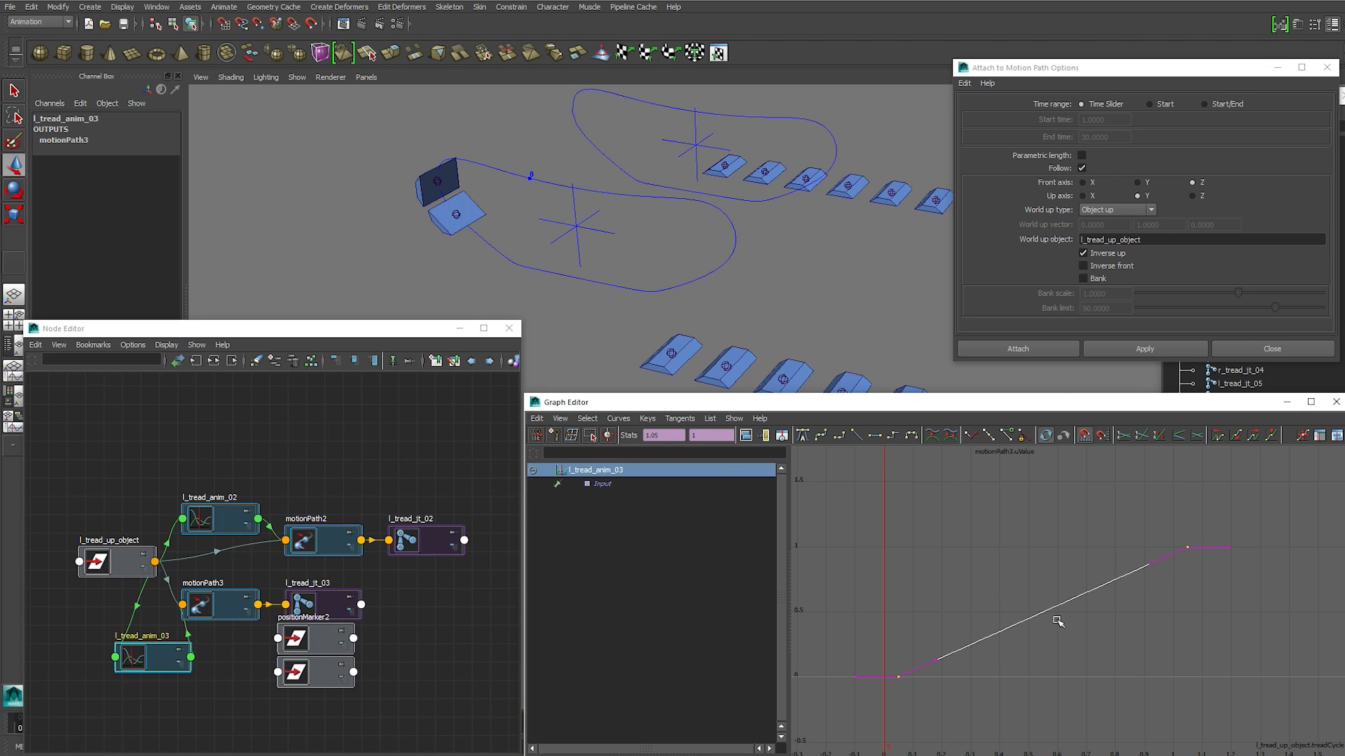
Move l_tread_anim_03's first key to 0.1 and its last key to 1.1 in the Graph Editor
left_click_drag(848, 615, 940, 712)
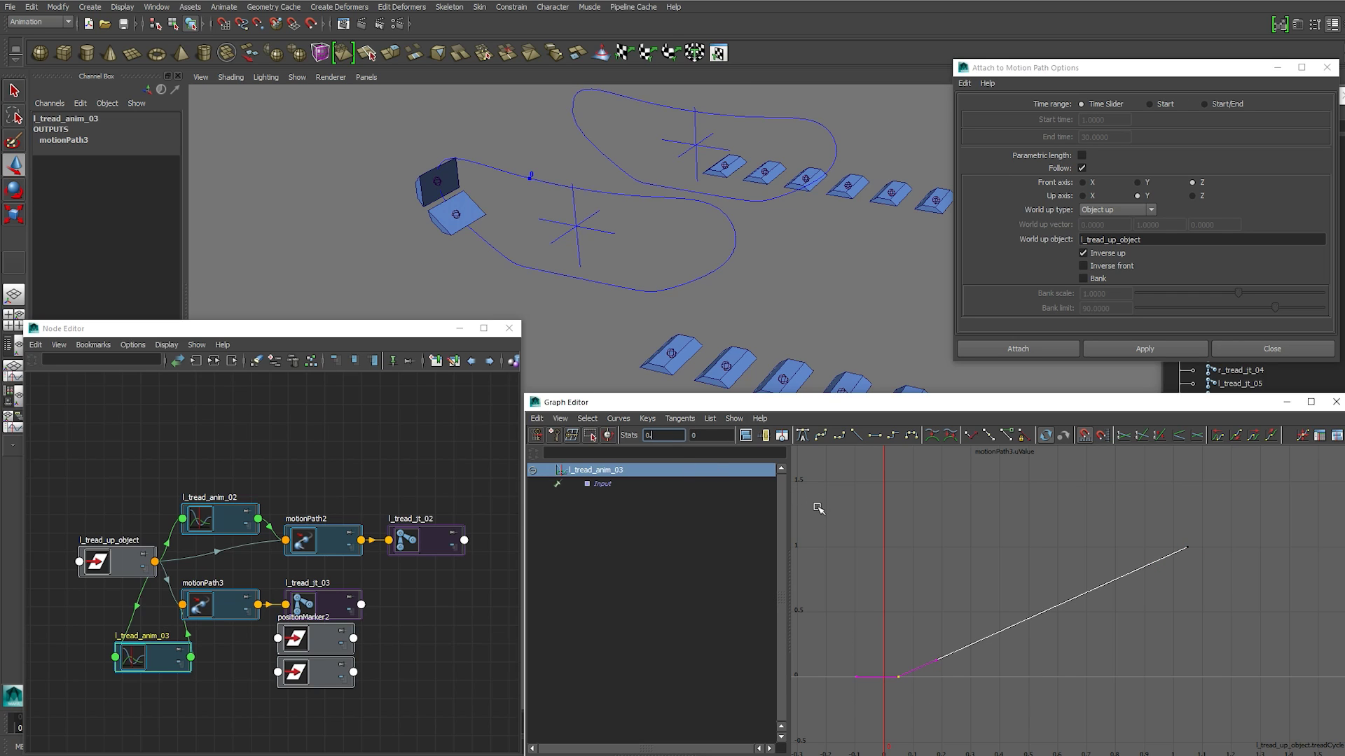
key("Return")
left_click_drag(1150, 521, 1214, 569)
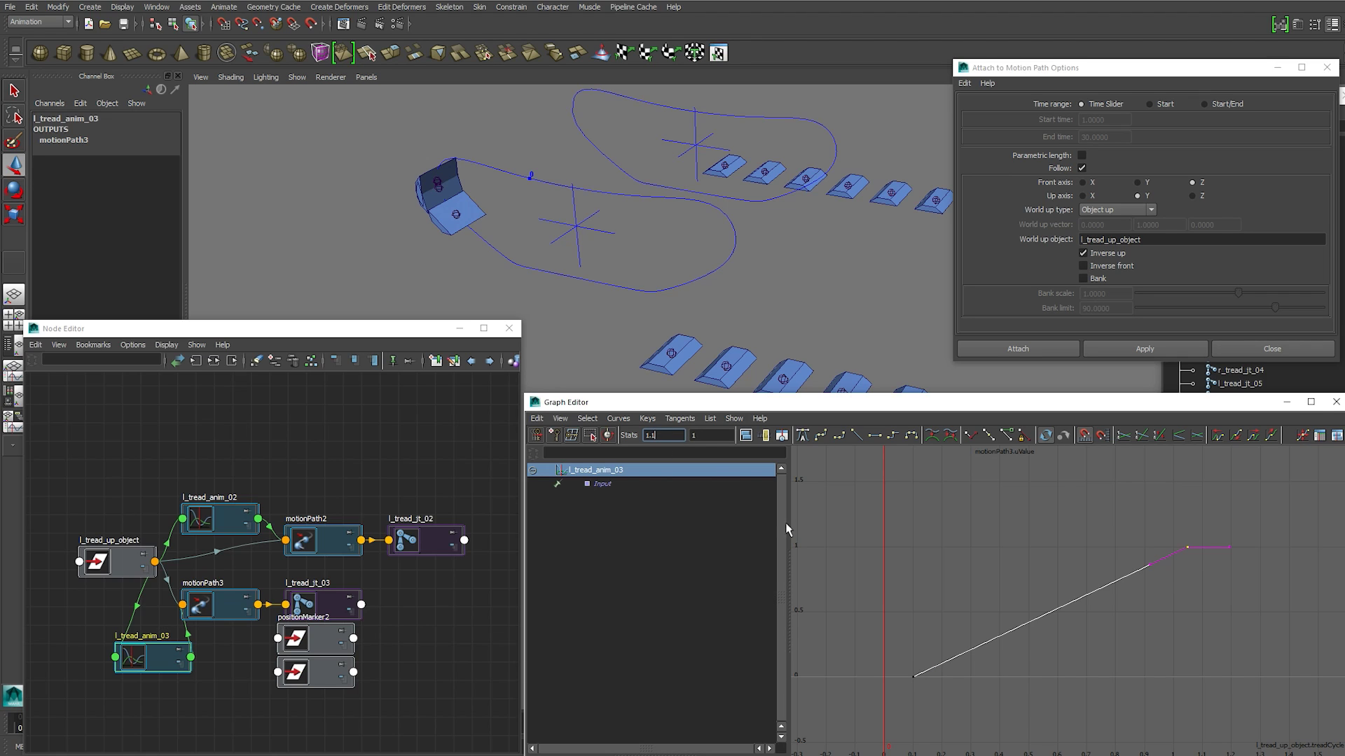
key("Return")
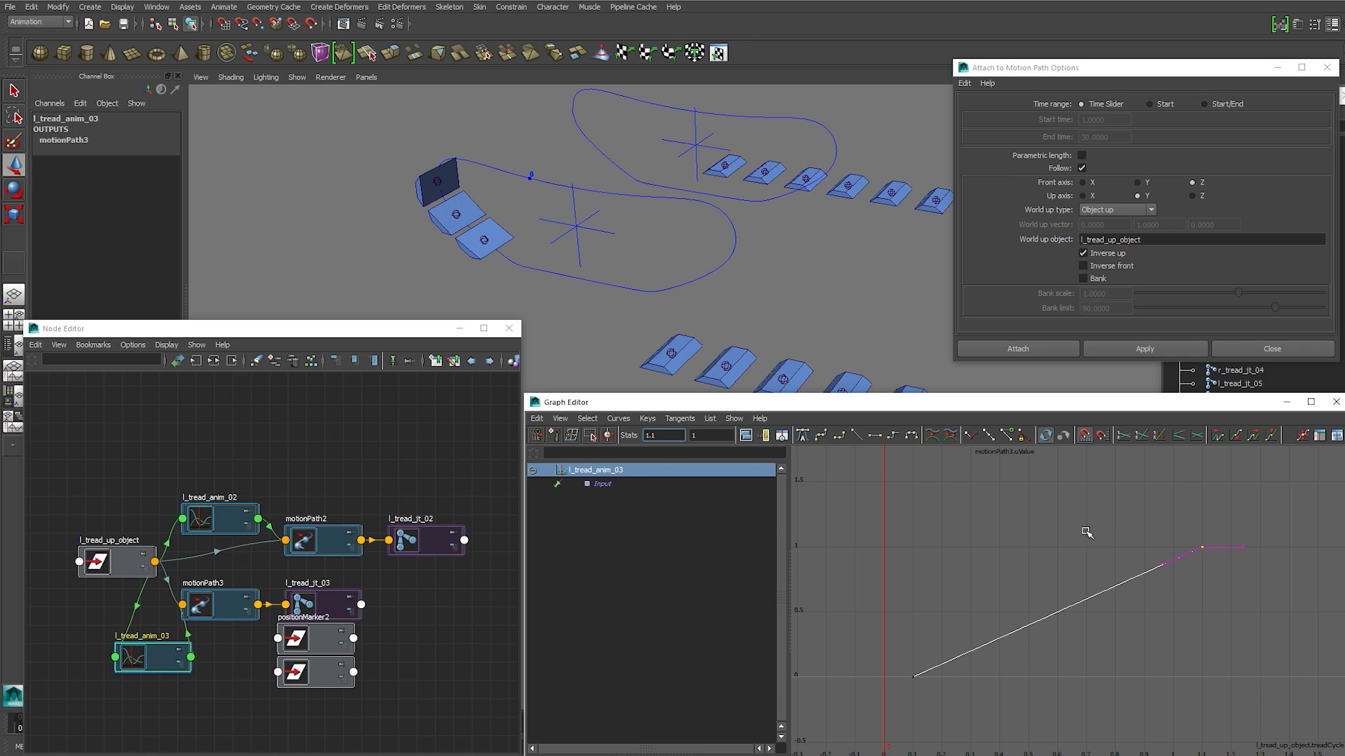
Delete the two position marker nodes below l_tread_jt_03 in the Node Editor
left_click(573, 216)
left_click(107, 238)
mouse_move(338, 194)
middle_mouse_down()
mouse_move(366, 207)
mouse_move(326, 203)
mouse_move(338, 209)
middle_mouse_up()
left_click(319, 678)
left_click(316, 656)
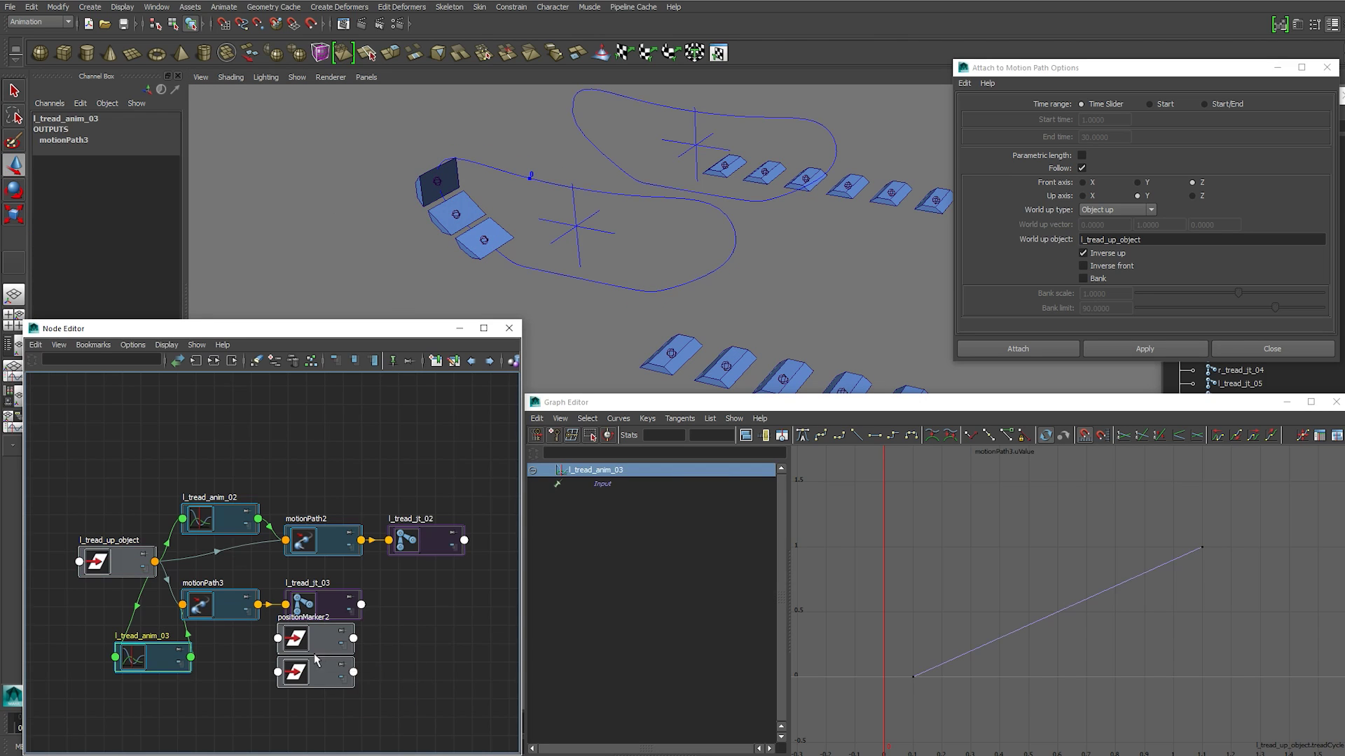
left_click(306, 673)
left_click(328, 647, "shift")
key("Delete")
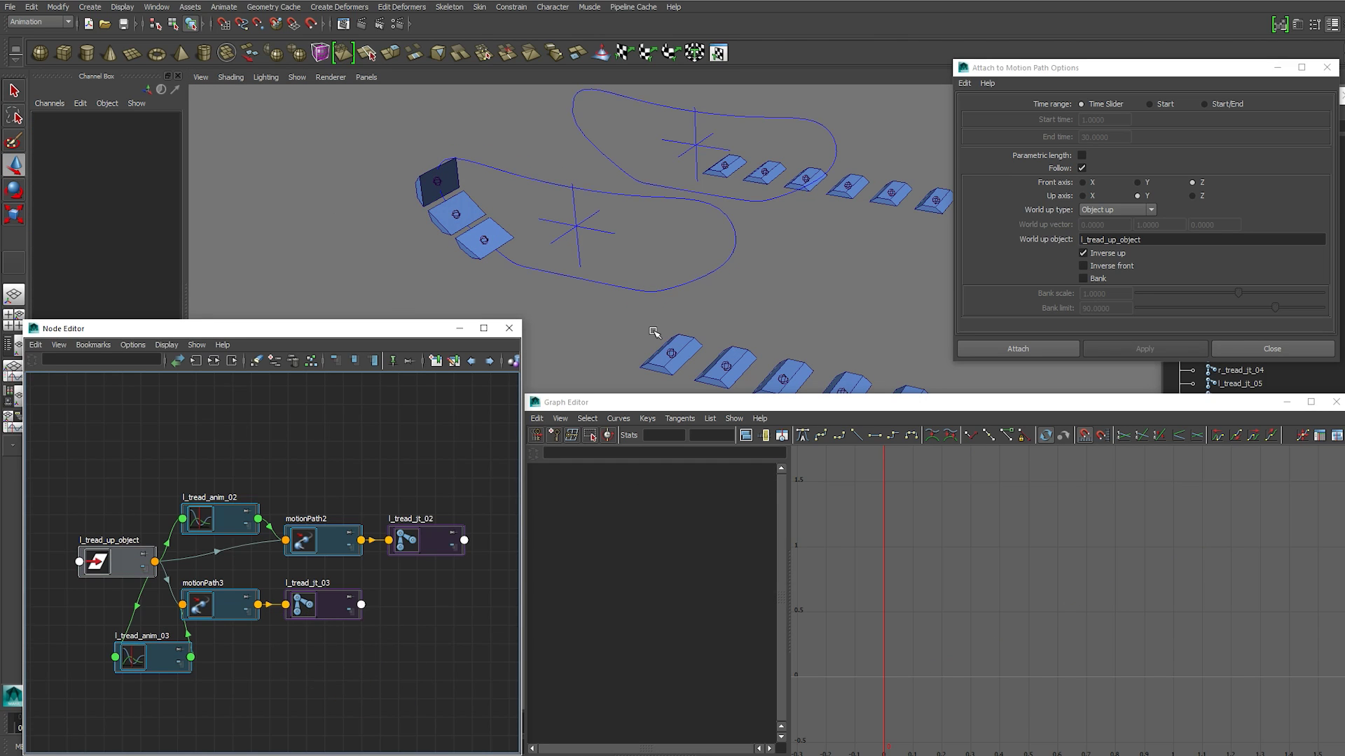
Attach l_tread_jt_04 to l_tread_curve as a motion path and graph its connections in the Node Editor
left_click_drag(645, 326, 699, 366)
left_click_drag(674, 259, 715, 284, "shift")
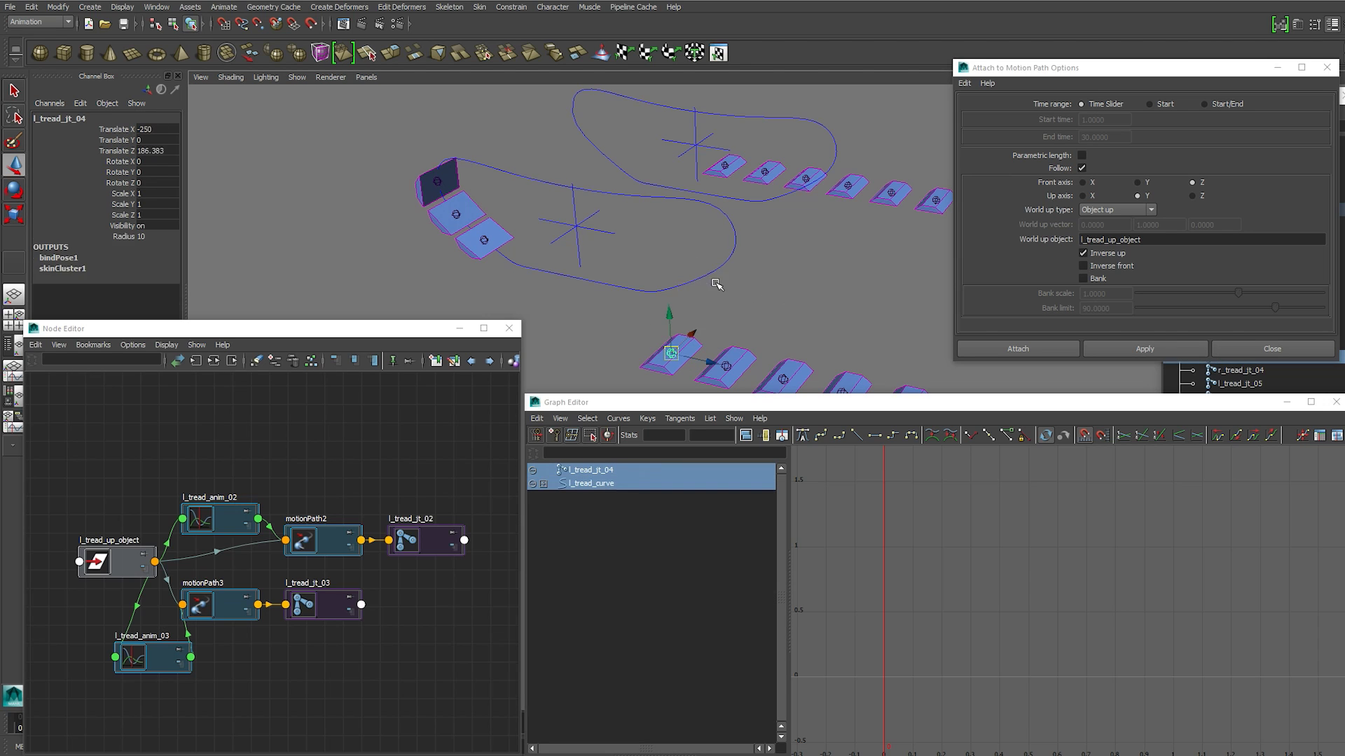
left_click(1147, 348)
left_click(196, 361)
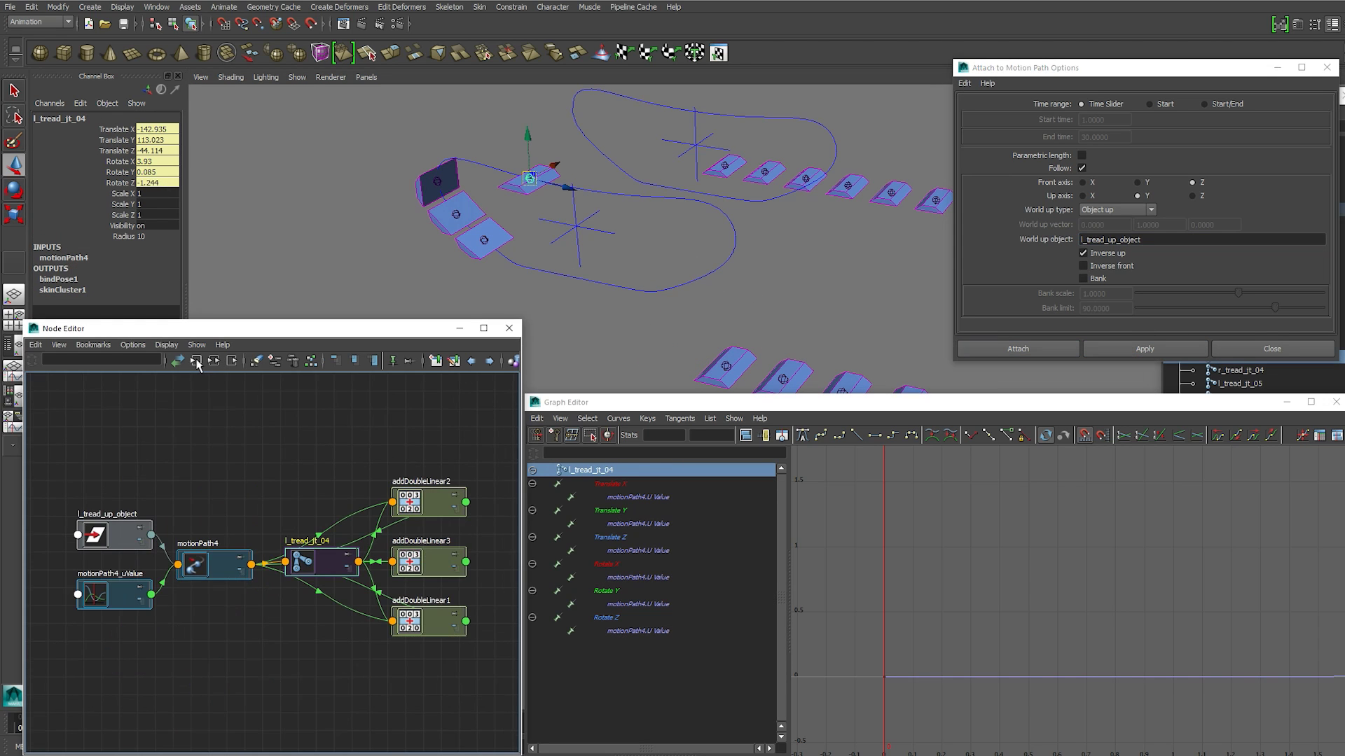
Delete the three addDoubleLinear nodes between motionPath4 and l_tread_jt_04
left_click(426, 501)
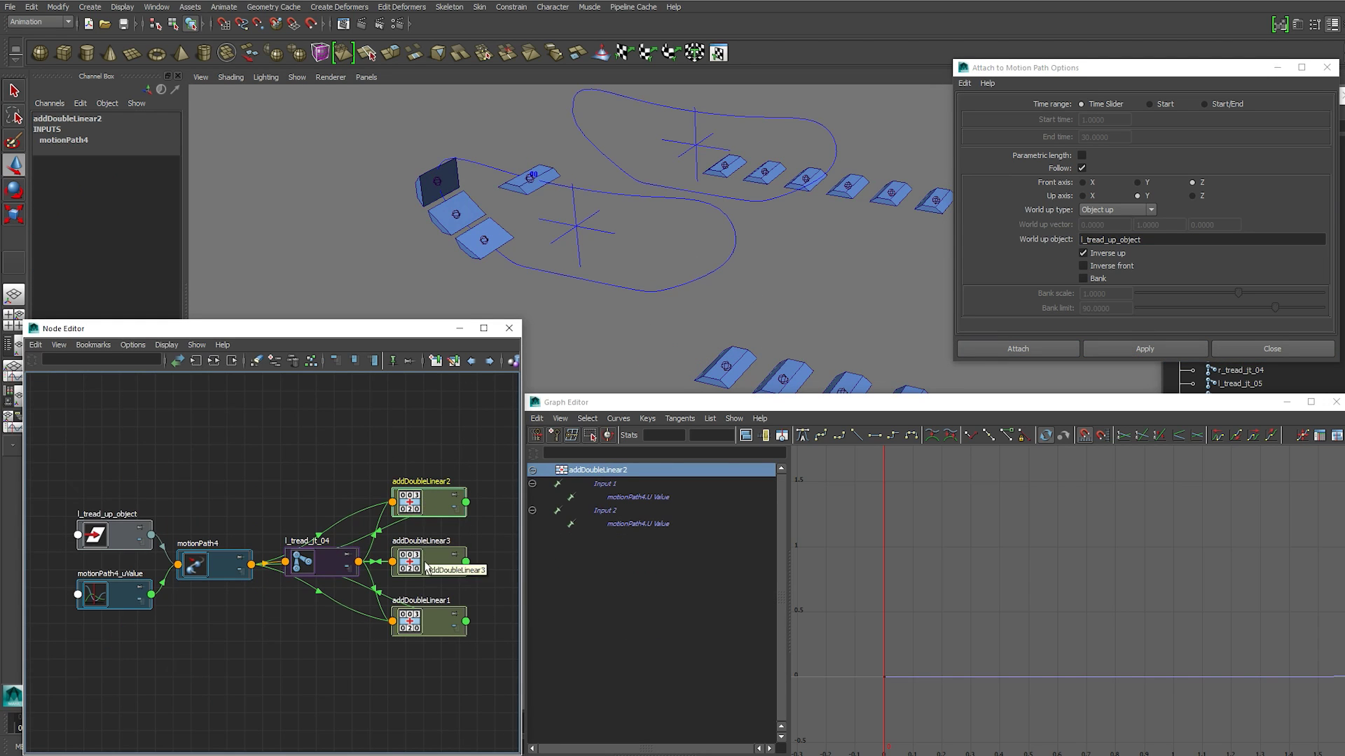
left_click(420, 569, "shift")
left_click(429, 628, "shift")
key("Delete")
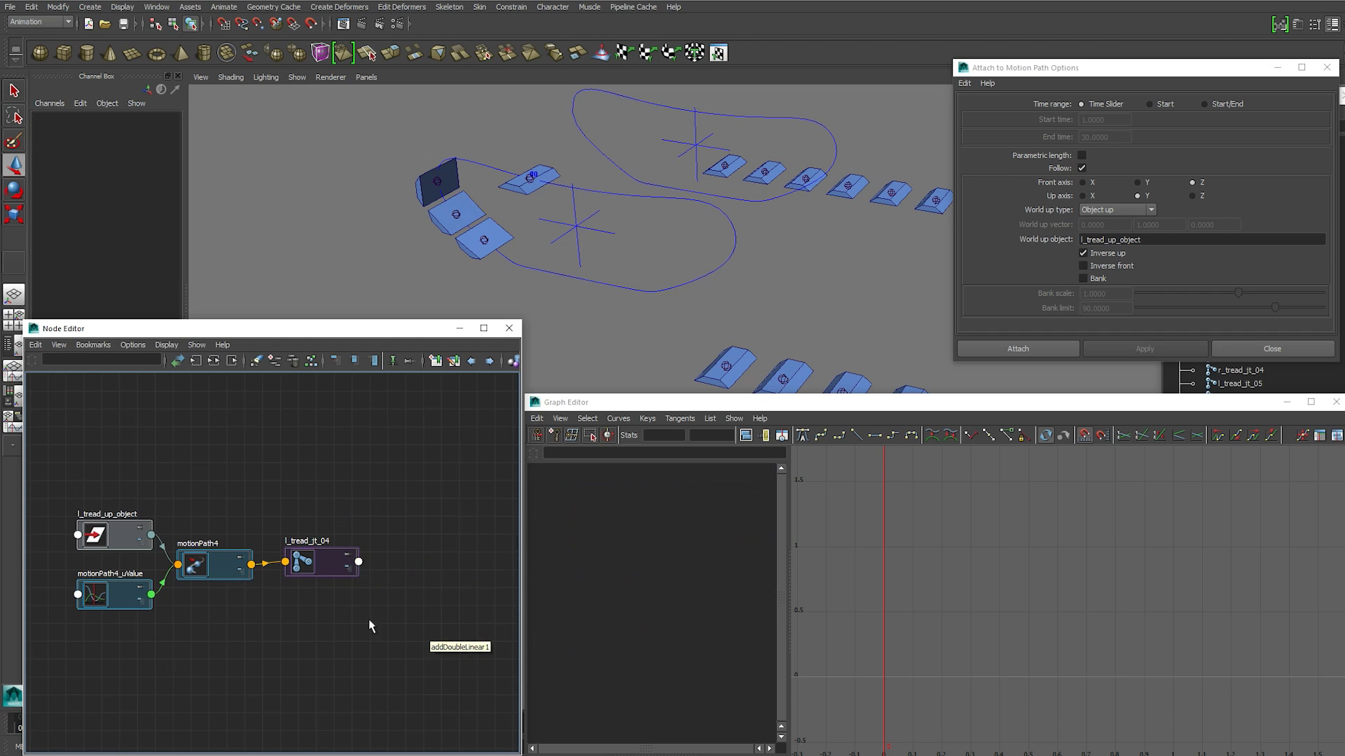
Connect motionPath4's output directly to l_tread_jt_04's Translate
left_click(251, 565)
mouse_move(287, 573)
left_click(348, 573)
left_click(287, 562)
left_click(329, 605)
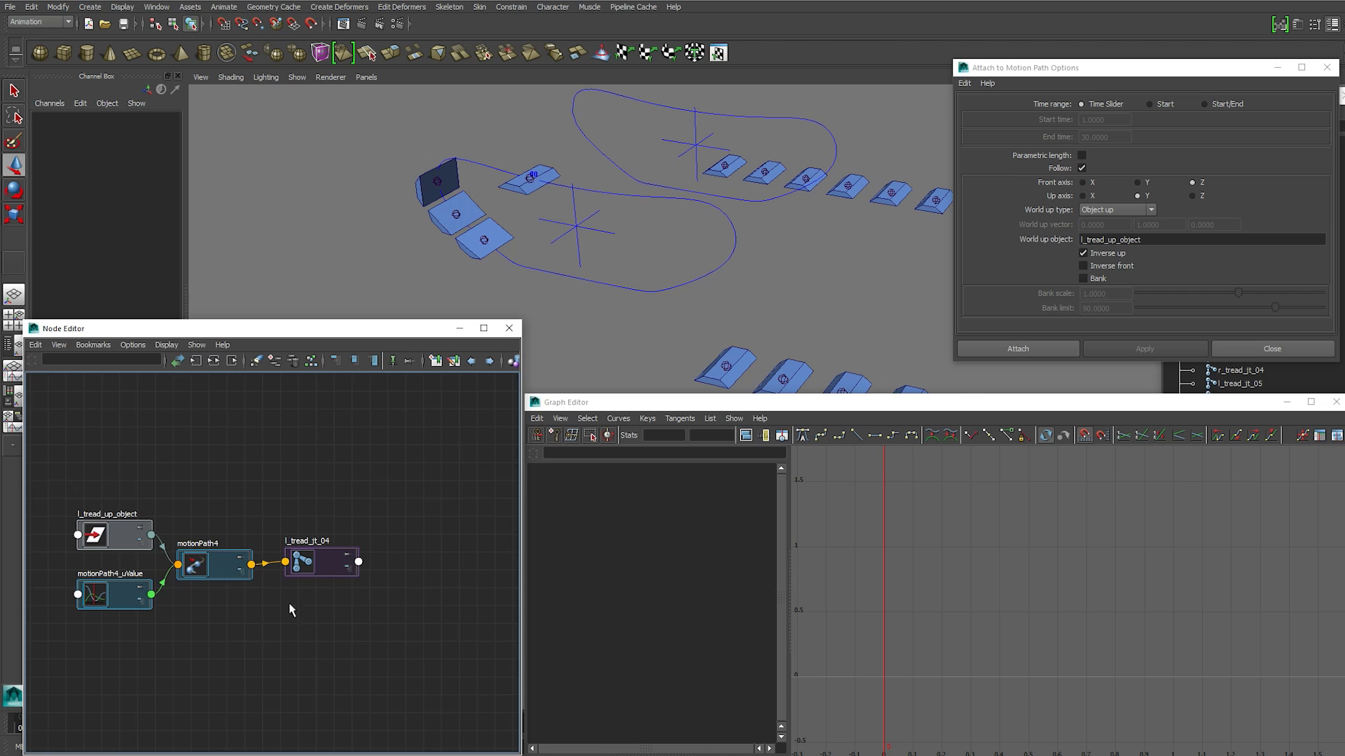
Delete the motionPath4_uValue node and graph l_tread_jt_03 and l_tread_jt_04 together in the Node Editor
left_click(123, 596)
key("Delete")
left_click(532, 177)
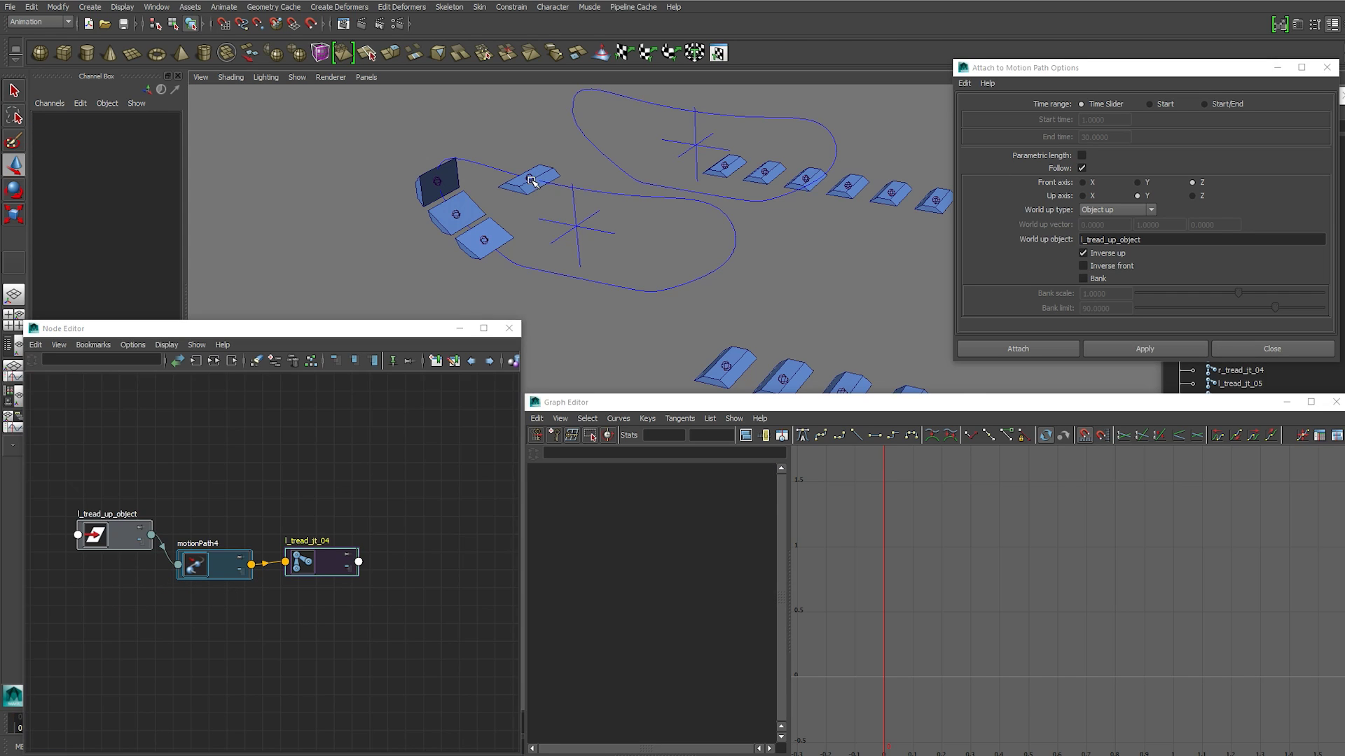
left_click(486, 240, "shift")
left_click(195, 360)
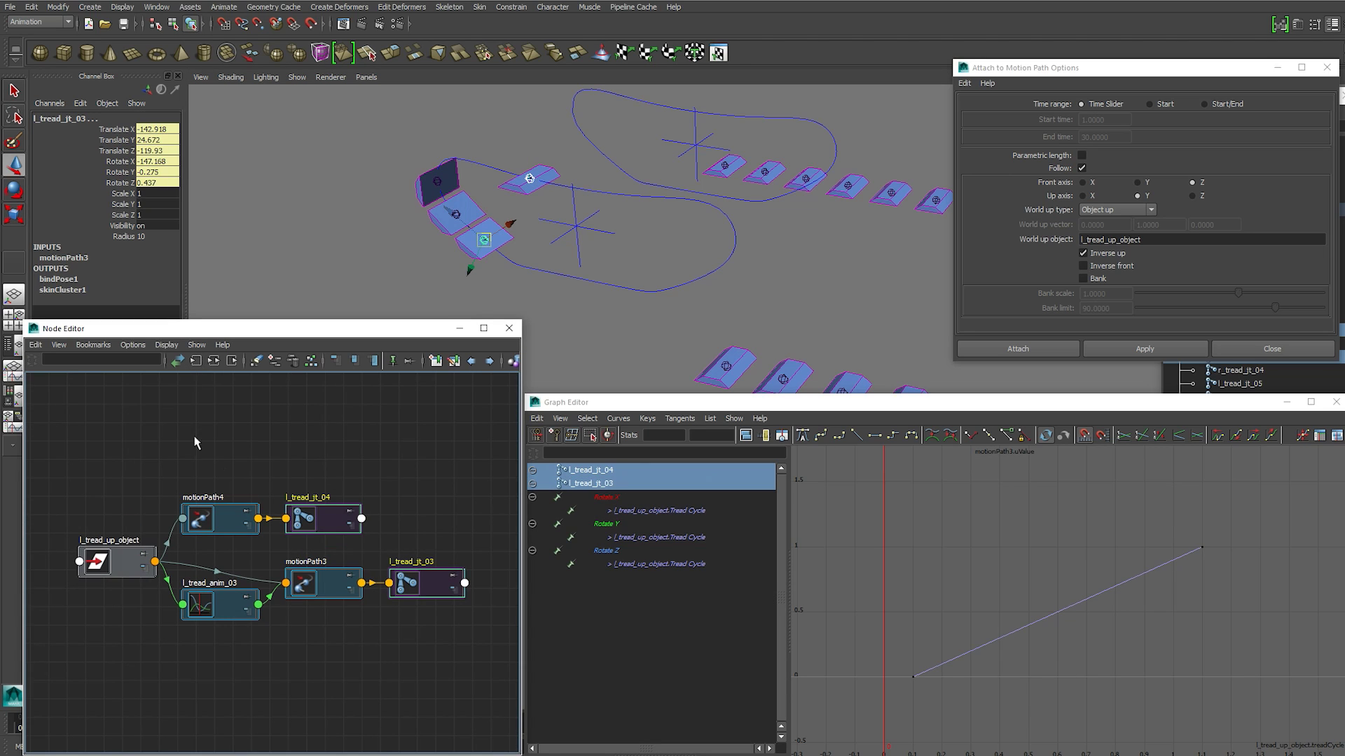
Duplicate the l_tread_anim_03 curve node and place the copy above motionPath4
left_click(252, 419)
left_click(214, 612)
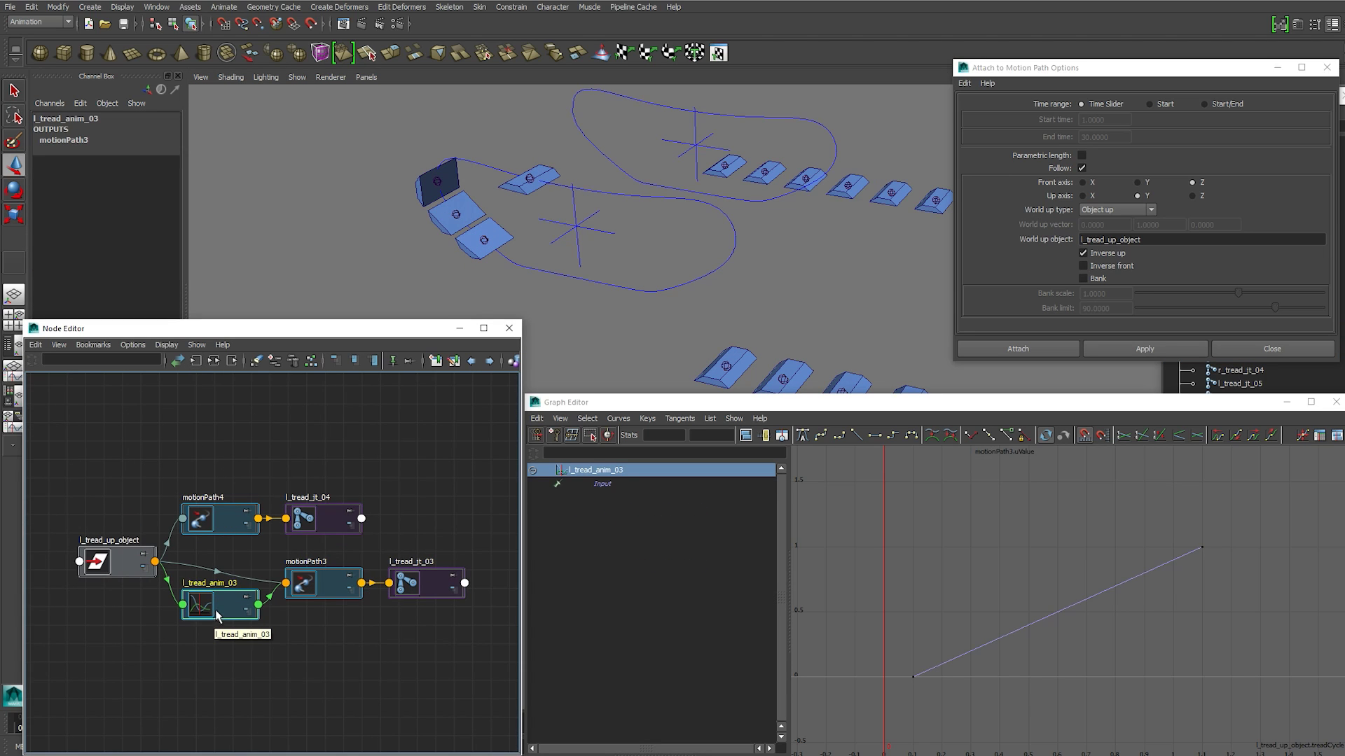
key("ctrl+d")
left_click_drag(301, 619, 161, 454)
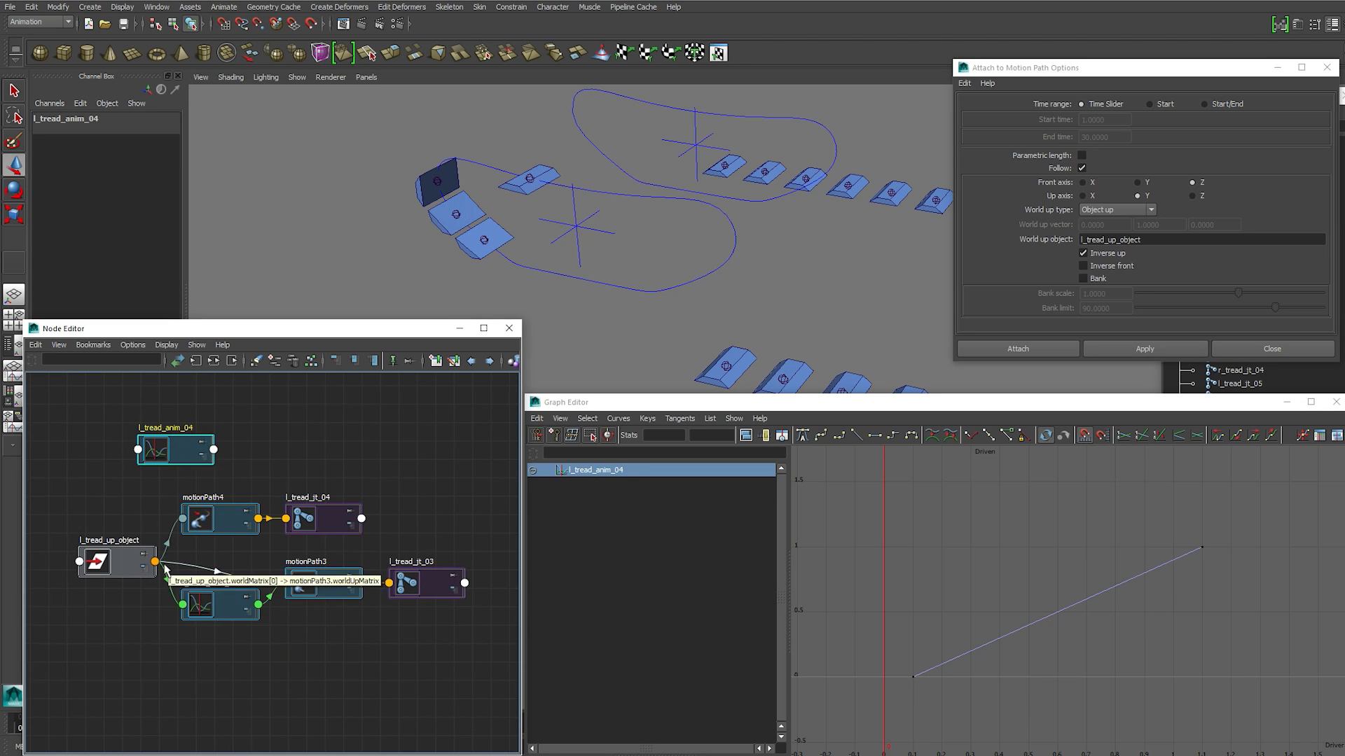
Connect l_tread_up_object's Tread Cycle to l_tread_anim_04's input
left_click(155, 564)
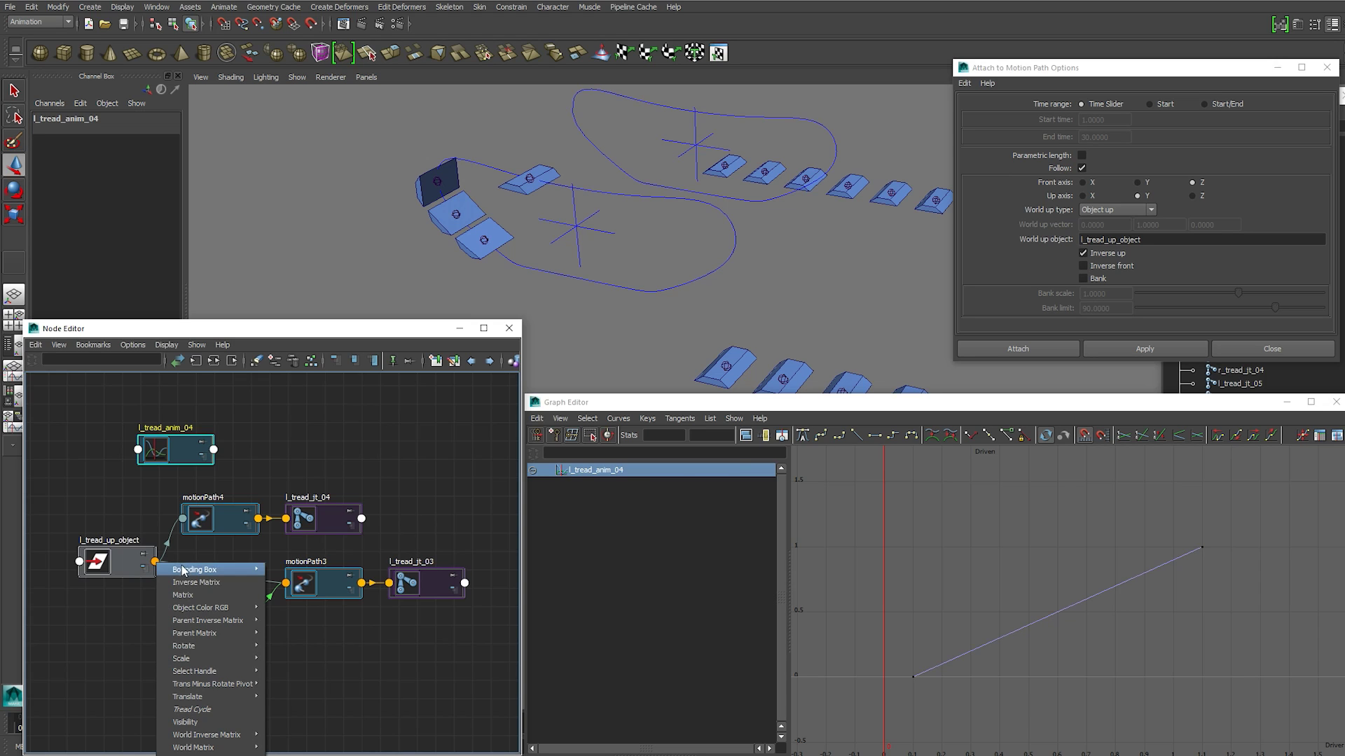
left_click(193, 710)
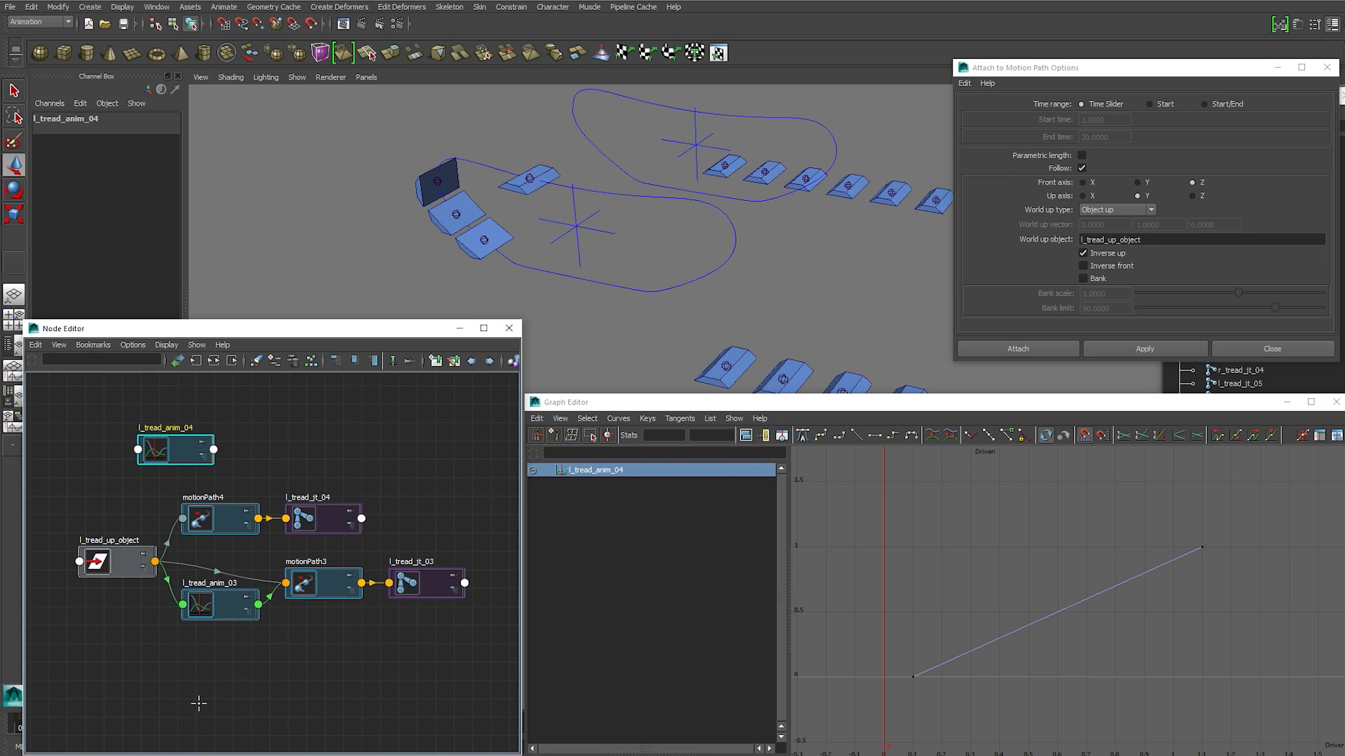
left_click(137, 451)
left_click(160, 458)
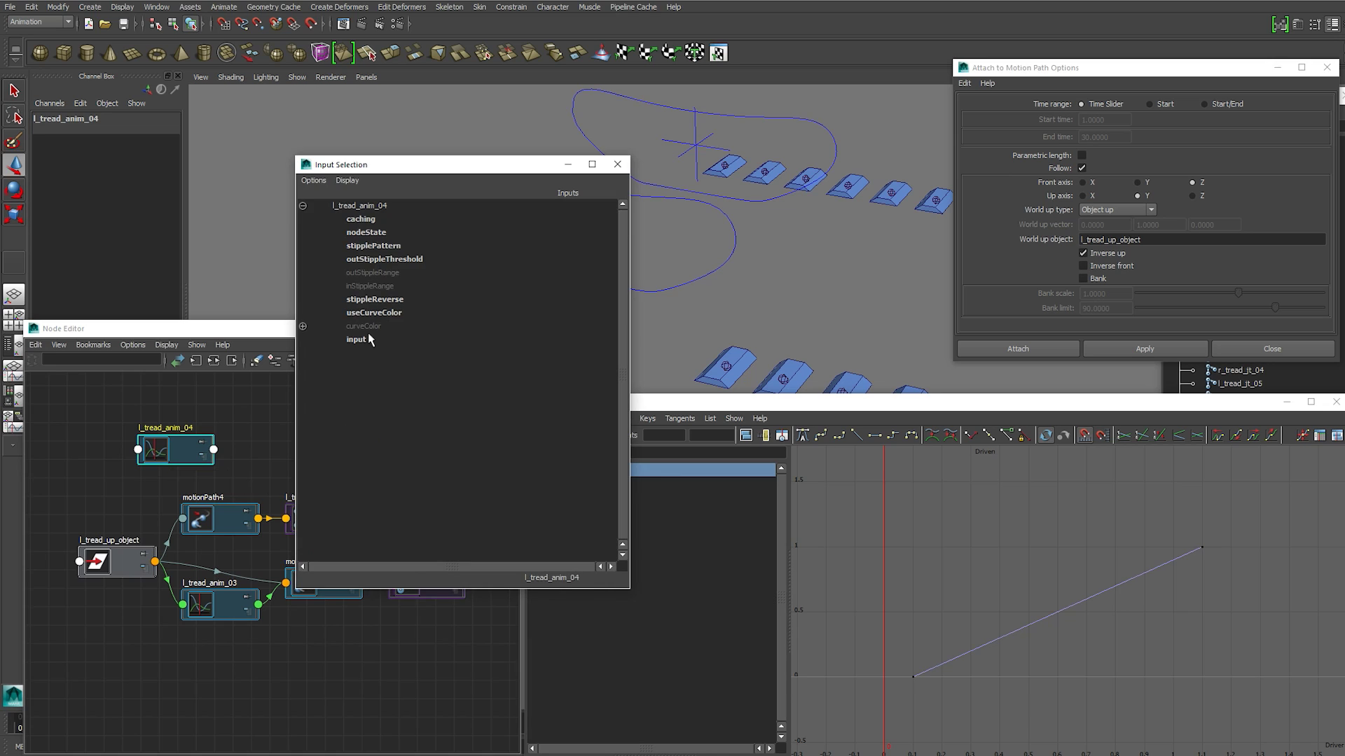
left_click(358, 341)
Connect l_tread_anim_04's Output to motionPath4's U Value
left_click(214, 451)
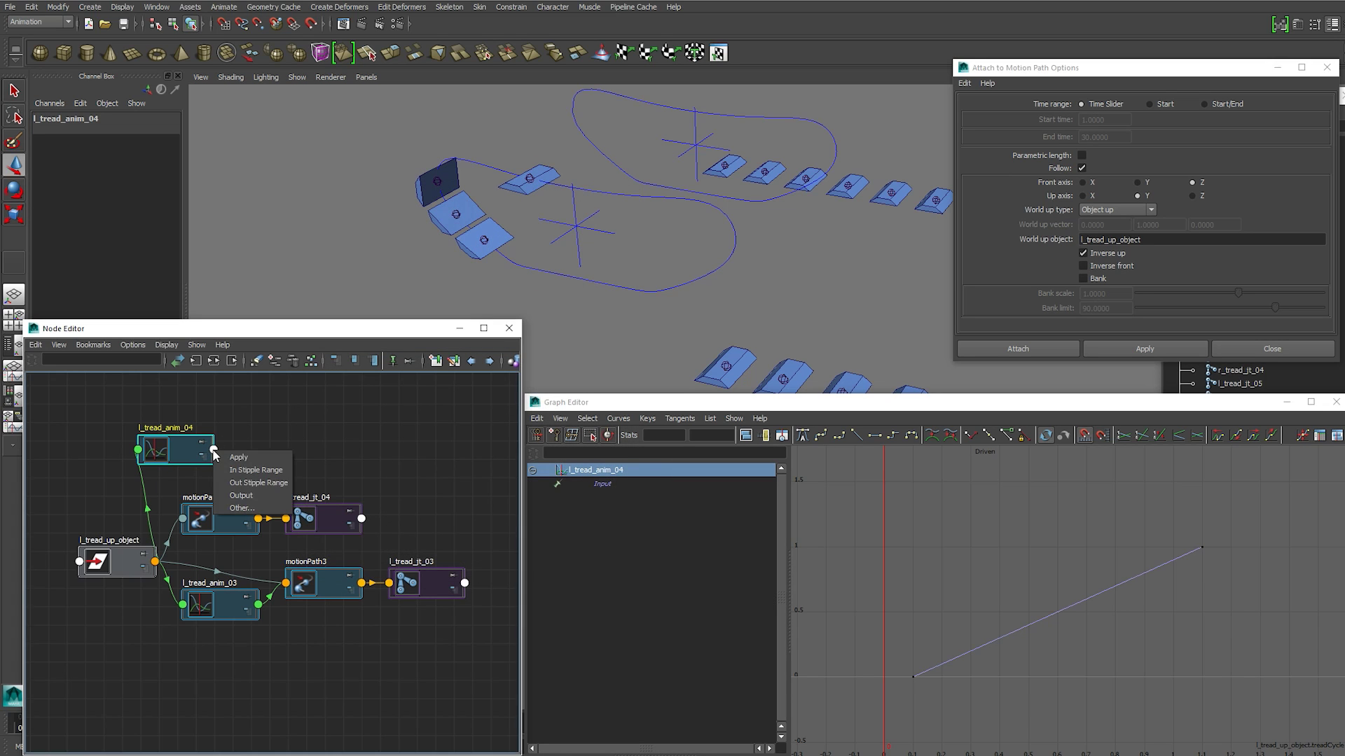
left_click(245, 495)
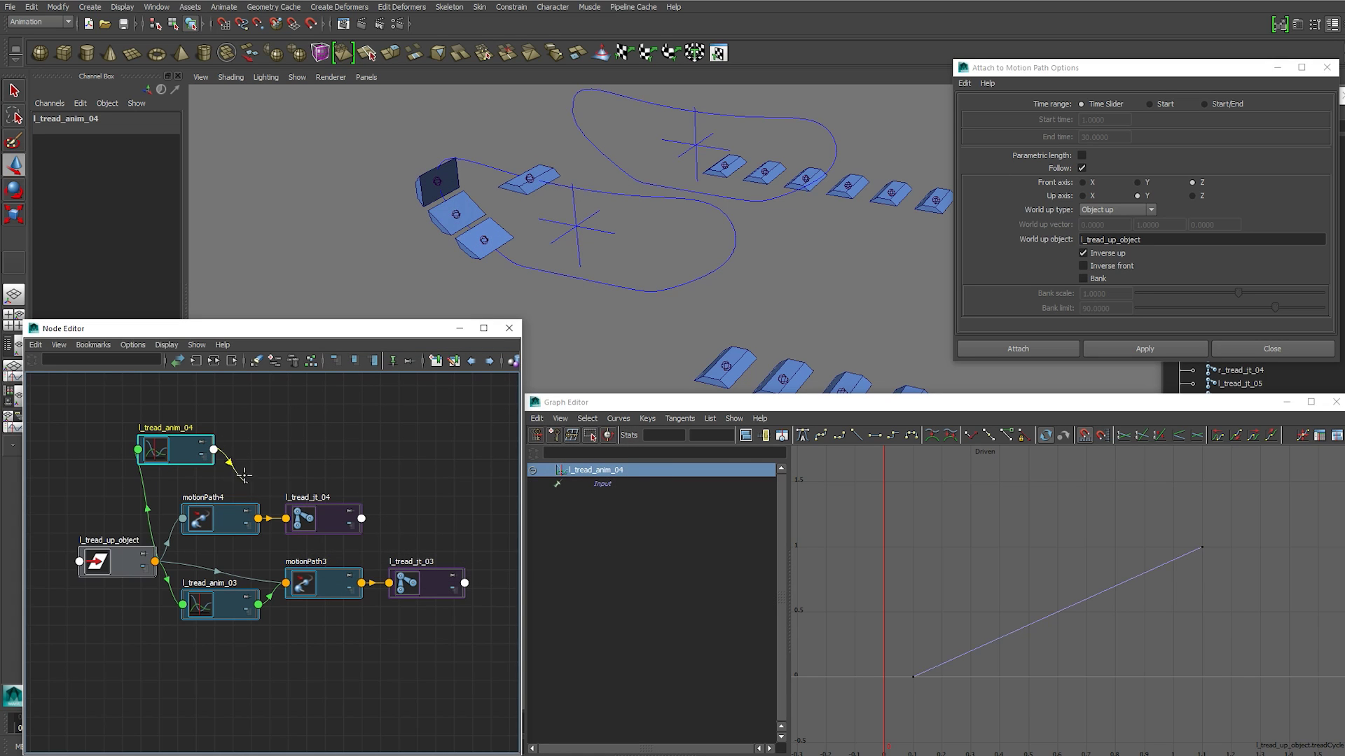
left_click(183, 519)
left_click(212, 547)
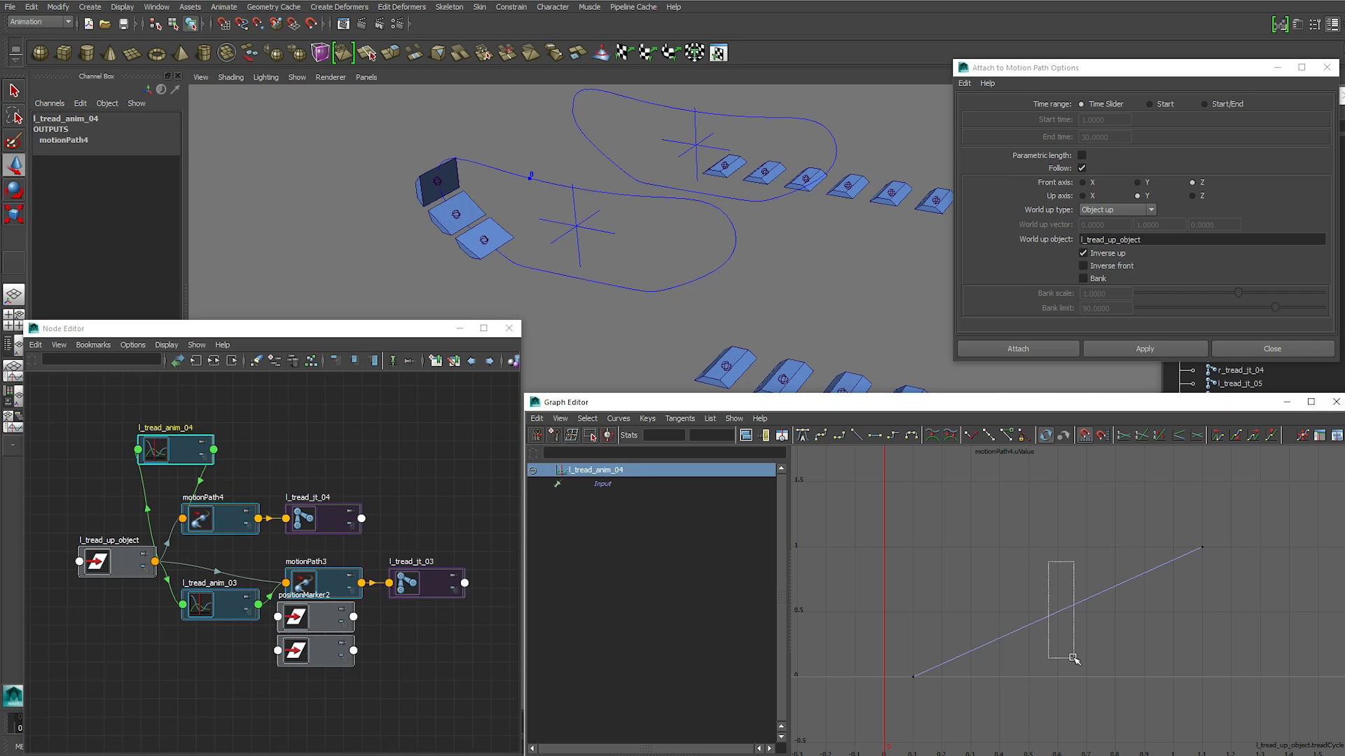
Move l_tread_anim_04's last key to 1.15 and its first key to 0.15 in the Graph Editor
left_click_drag(1161, 507, 1252, 582)
left_click(664, 436)
type("5")
key("Return")
left_click_drag(872, 599, 967, 705)
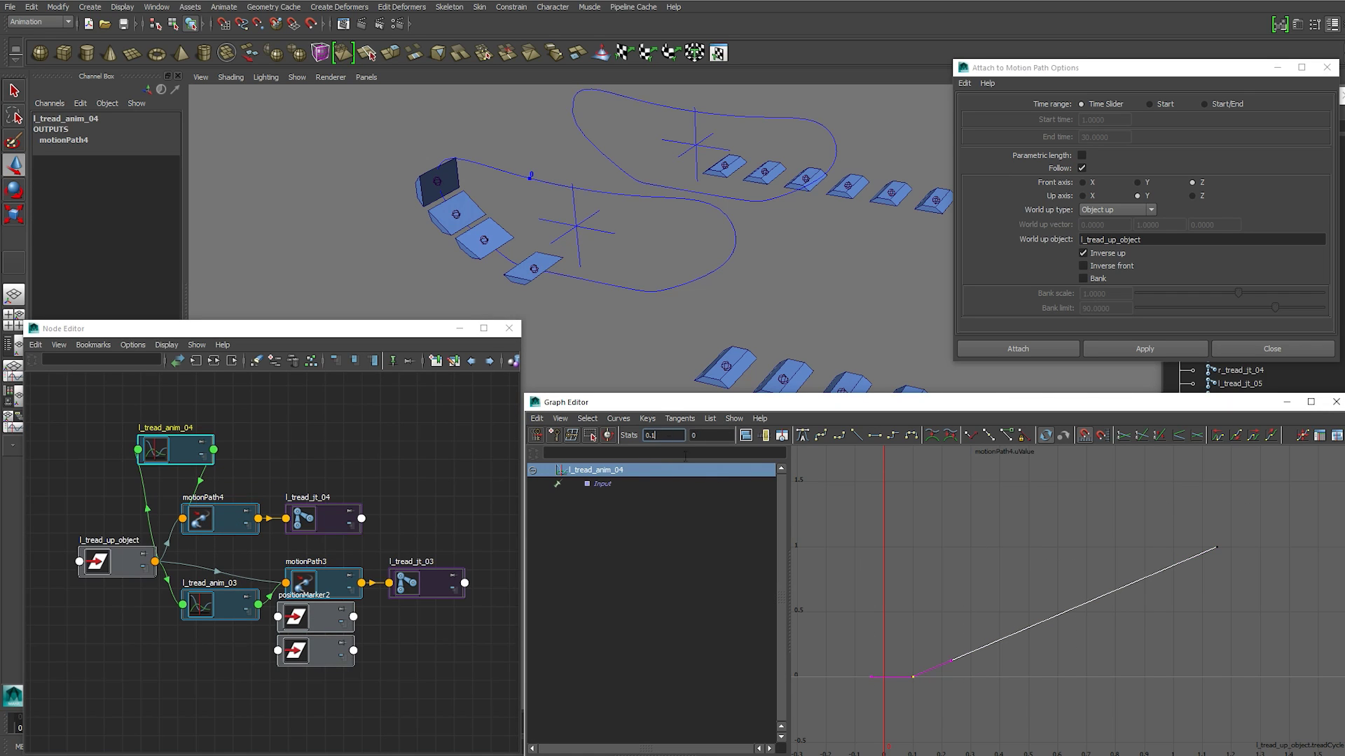
type("5")
key("Return")
Delete the positionMarker1 and positionMarker2 nodes from the Node Editor
left_click(313, 622)
left_click(303, 657, "shift")
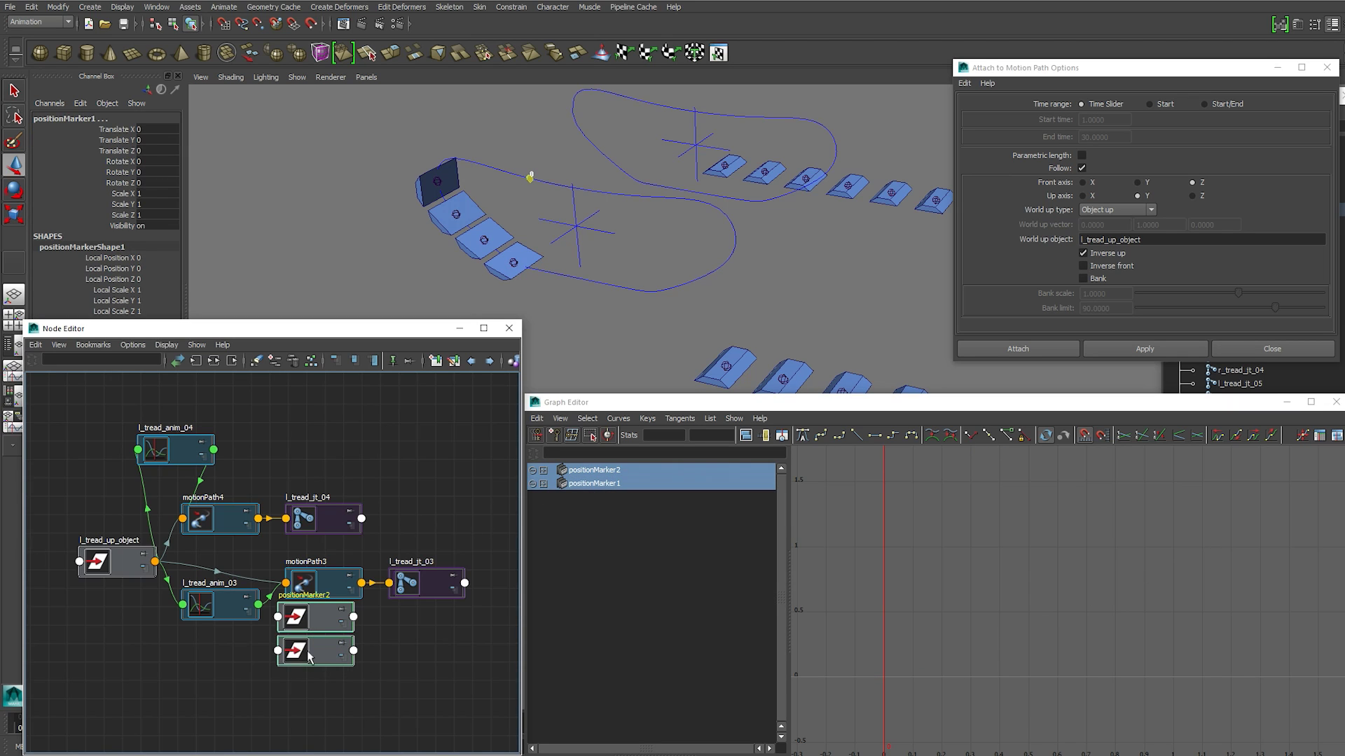
key("Delete")
Attach l_tread_jt_05 to l_tread_curve as a motion path and graph its connections in the Node Editor
middle_click_drag(747, 305, 747, 279, "alt")
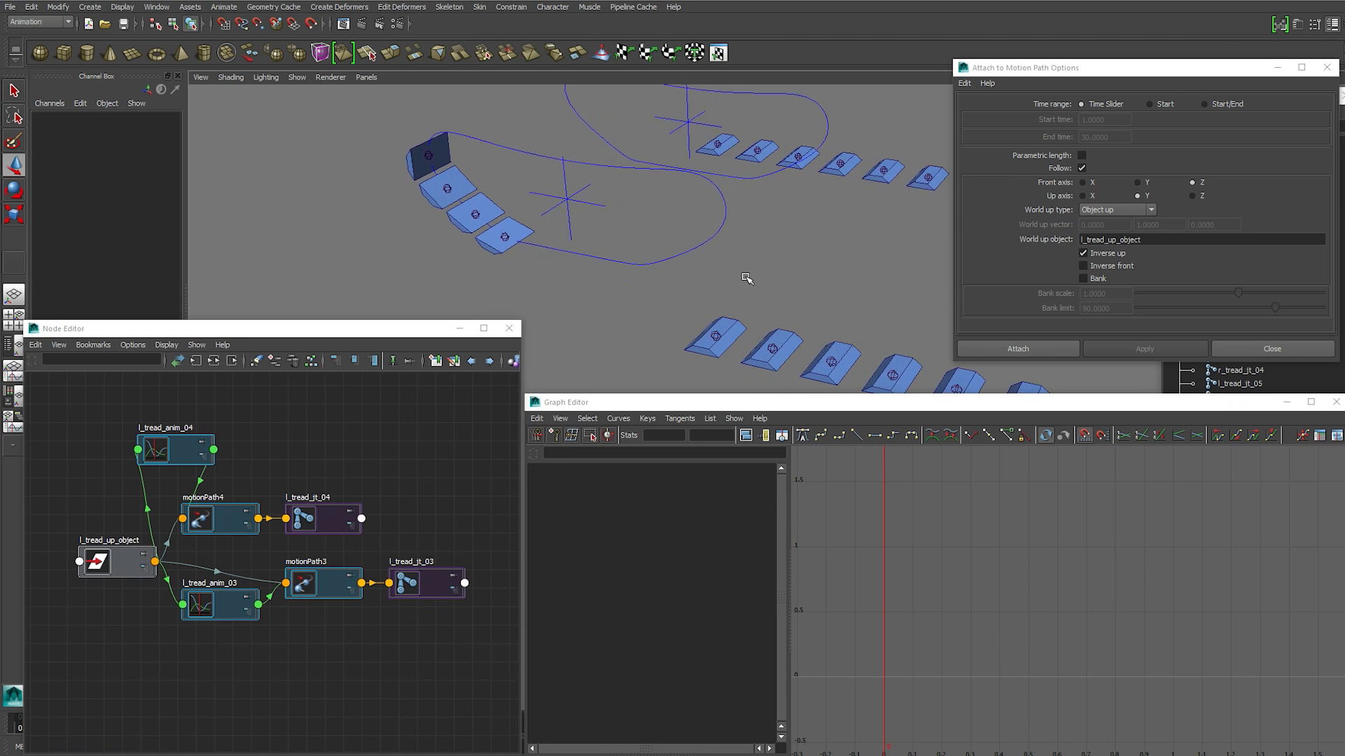
right_click_drag(748, 279, 724, 259, "alt")
middle_click_drag(724, 259, 687, 253, "alt")
left_click_drag(627, 325, 629, 326)
left_click(596, 253, "shift")
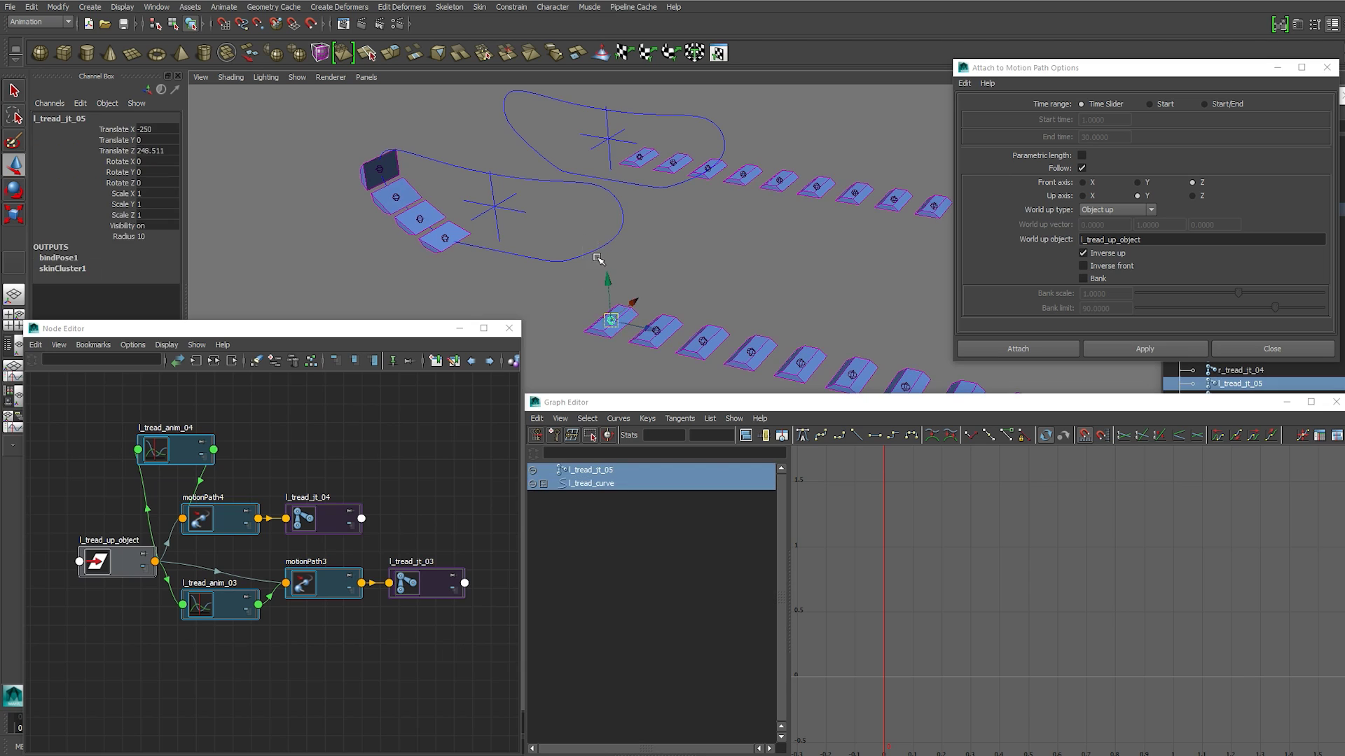
left_click(1149, 352)
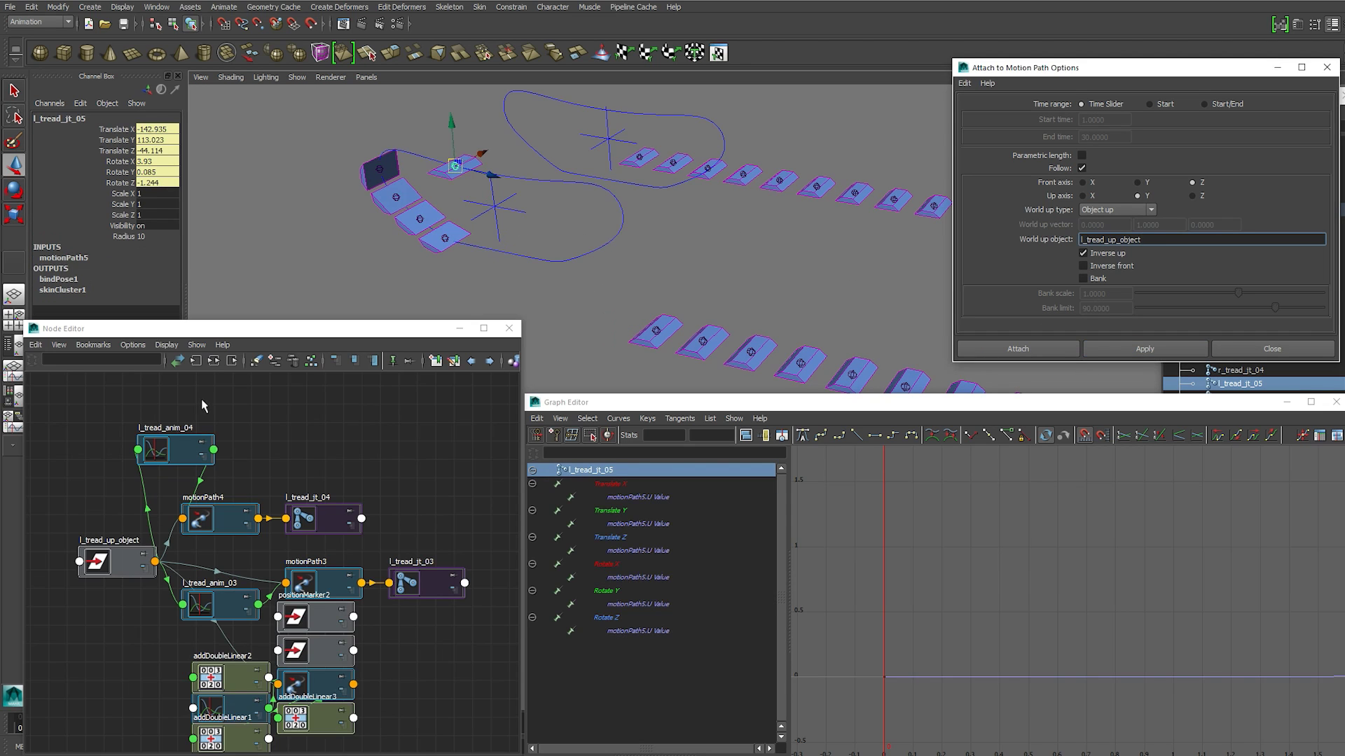
left_click(195, 362)
Spread the nodes apart and examine the connections running from motionPath5 through the addDoubleLinear nodes to l_tread_jt_05
left_click(318, 484)
left_click_drag(306, 565, 520, 568)
middle_click_drag(313, 673, 268, 660, "alt")
left_click_drag(314, 415, 425, 639)
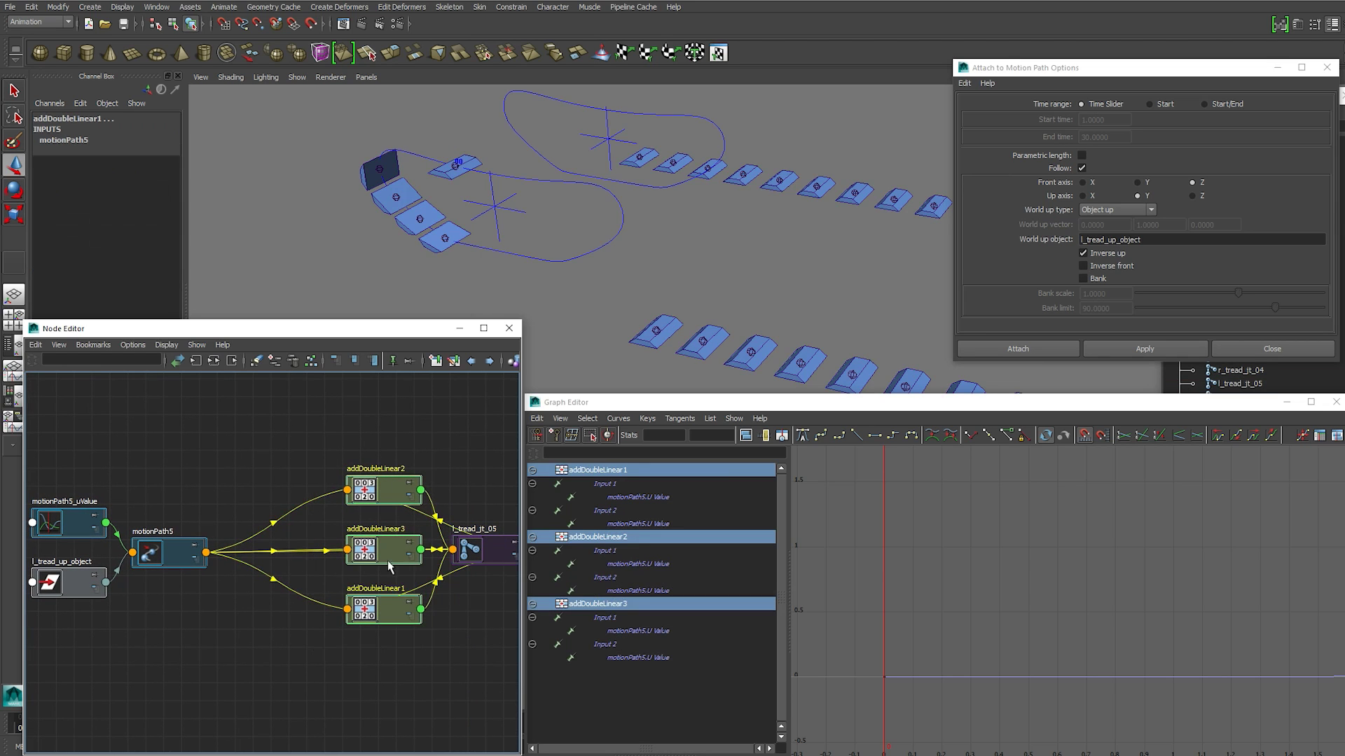
left_click_drag(374, 550, 321, 548)
middle_click_drag(446, 615, 457, 624, "alt")
right_click_drag(456, 624, 433, 627, "alt")
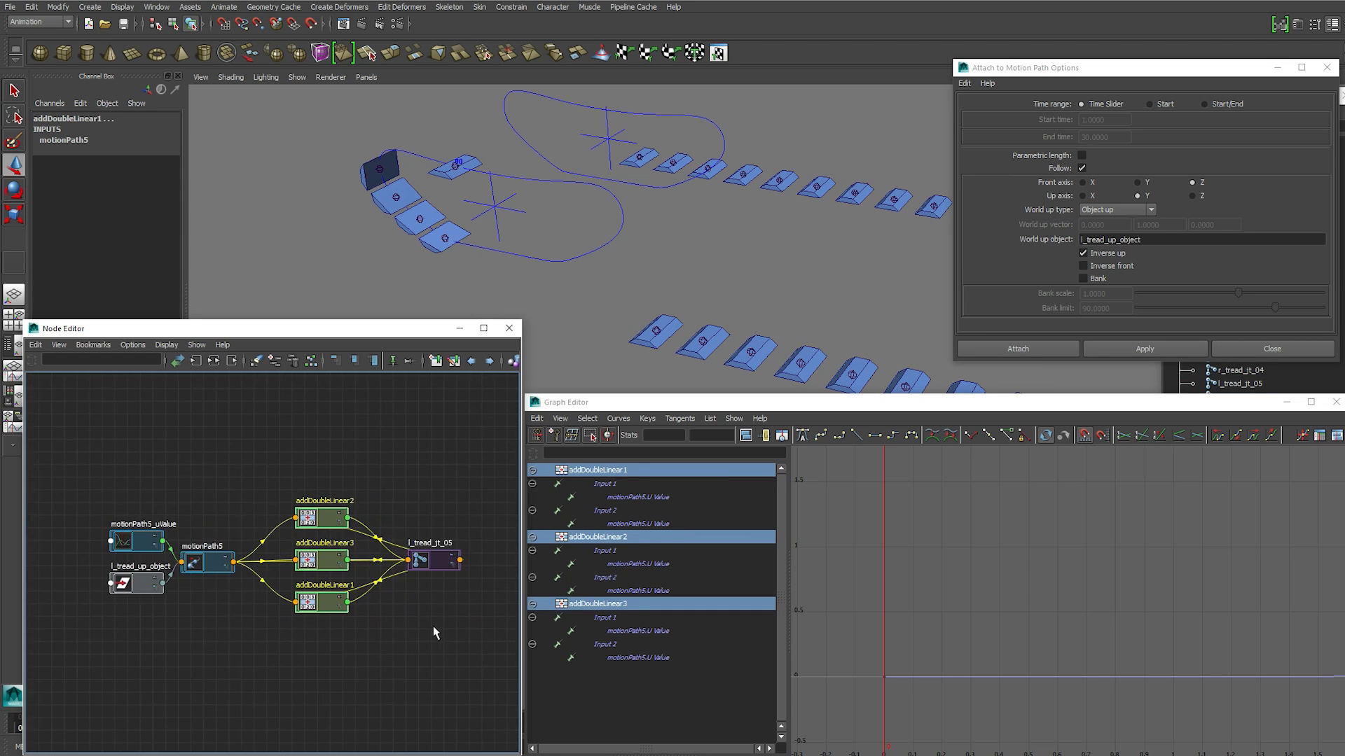
left_click_drag(266, 434, 373, 655)
scroll(374, 618, "up", 2)
left_click(296, 565)
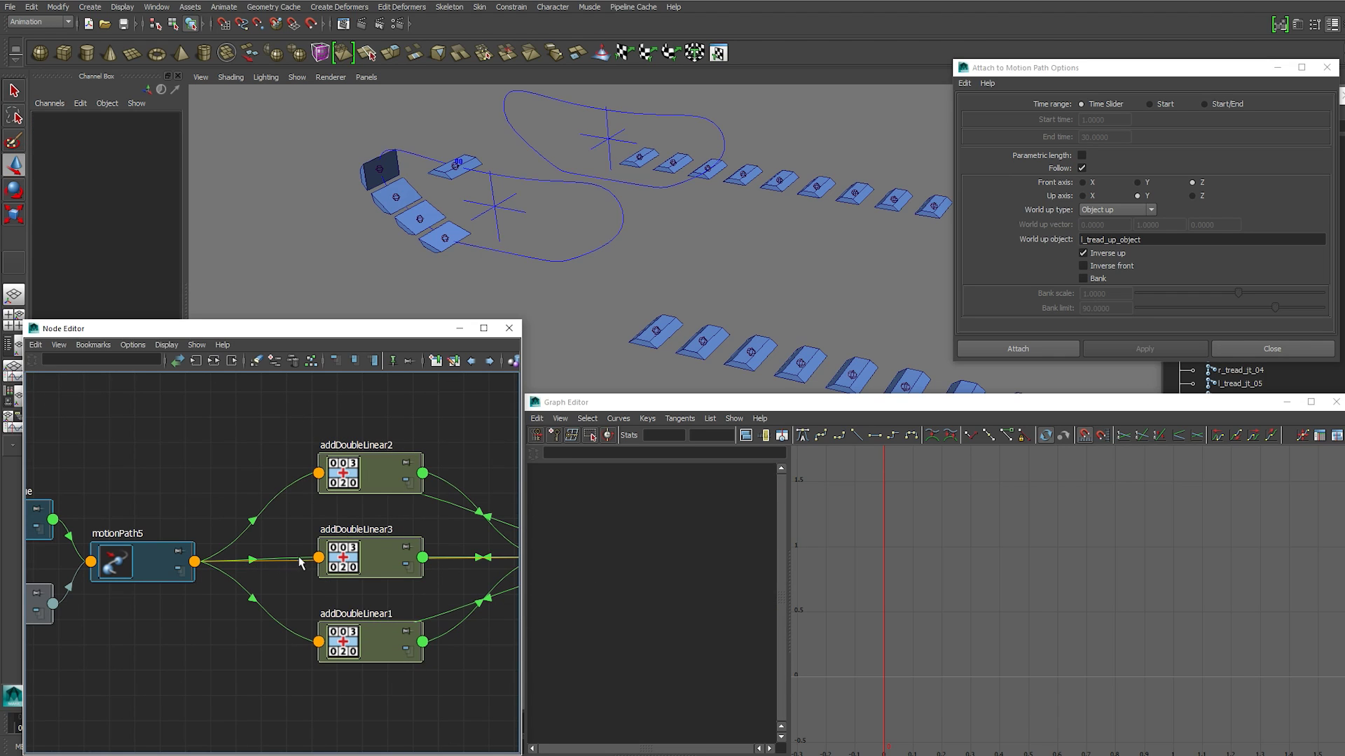
mouse_move(376, 558)
left_mouse_down()
mouse_move(424, 506)
mouse_move(366, 550)
left_mouse_up()
left_click(305, 573)
Delete the three addDoubleLinear nodes between motionPath5 and l_tread_jt_05
left_click(376, 468)
left_click(364, 548, "shift")
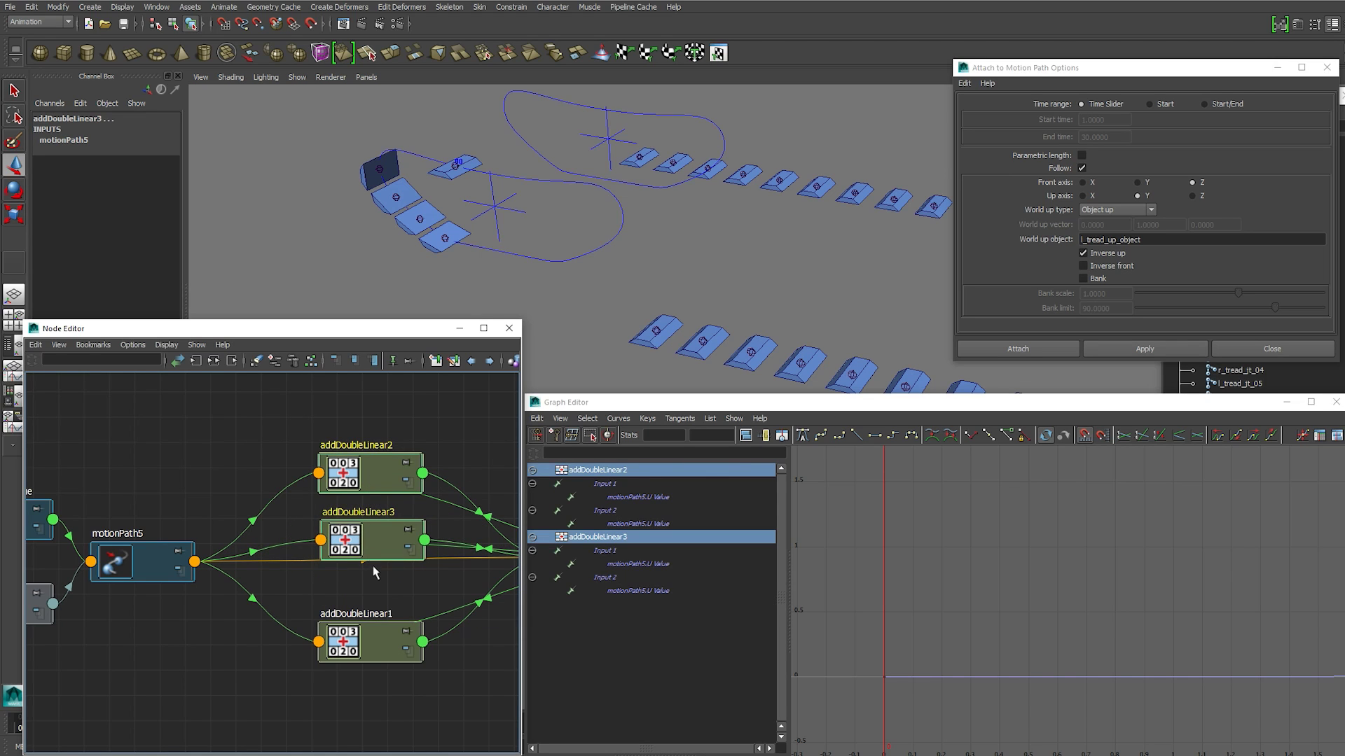
left_click(376, 647, "shift")
scroll(376, 634, "down", 4)
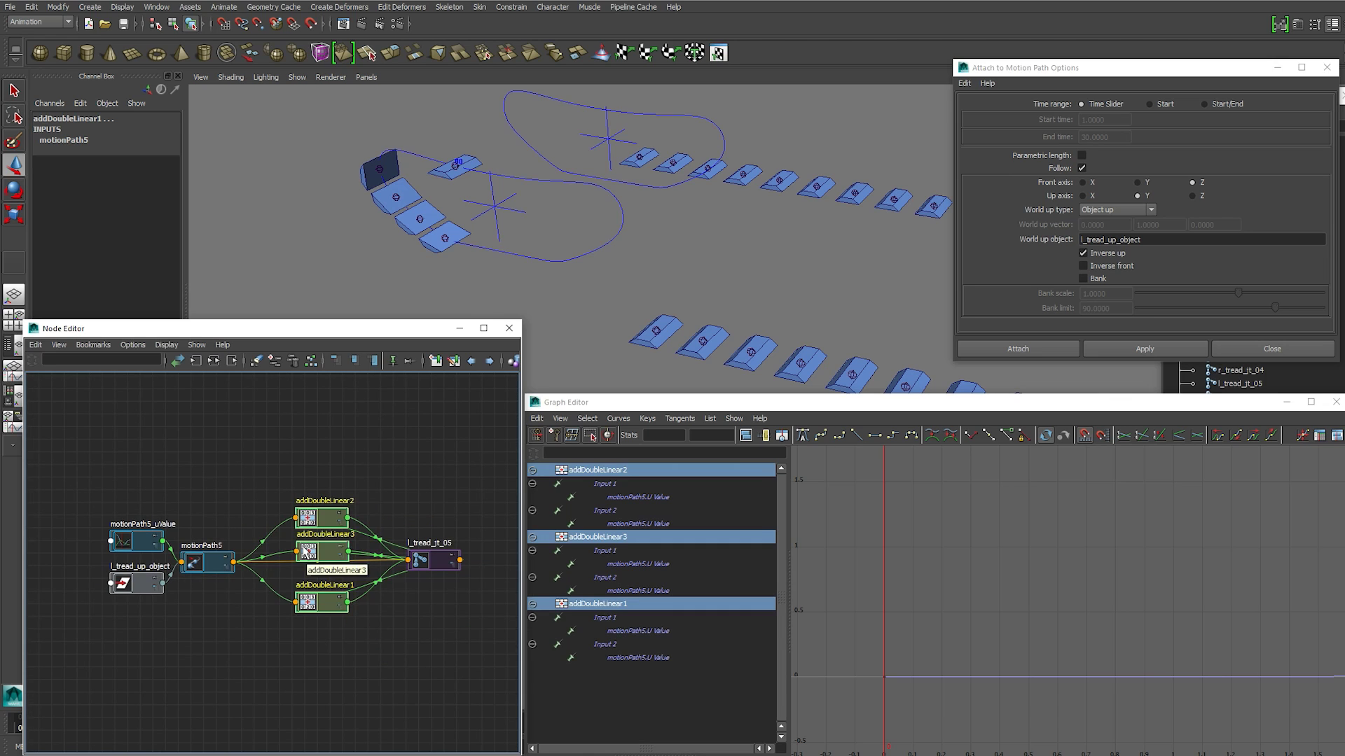
key("Delete")
Connect motionPath5's output directly to l_tread_jt_05's Translate
left_click(233, 562)
mouse_move(276, 569)
left_click(329, 568)
left_click(410, 564)
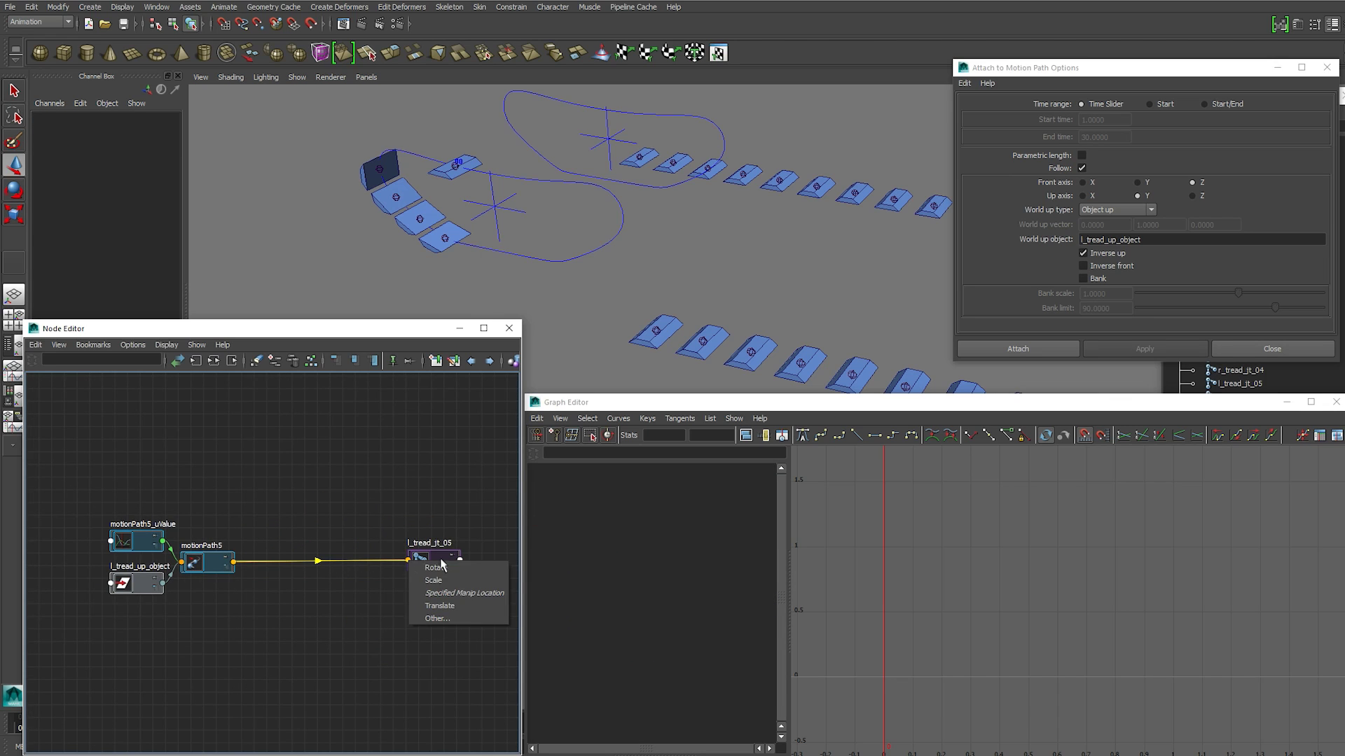
left_click(449, 605)
Delete the motionPath5_uValue node and graph l_tread_jt_04 and l_tread_jt_05 together in the Node Editor
left_click(122, 553)
key("Delete")
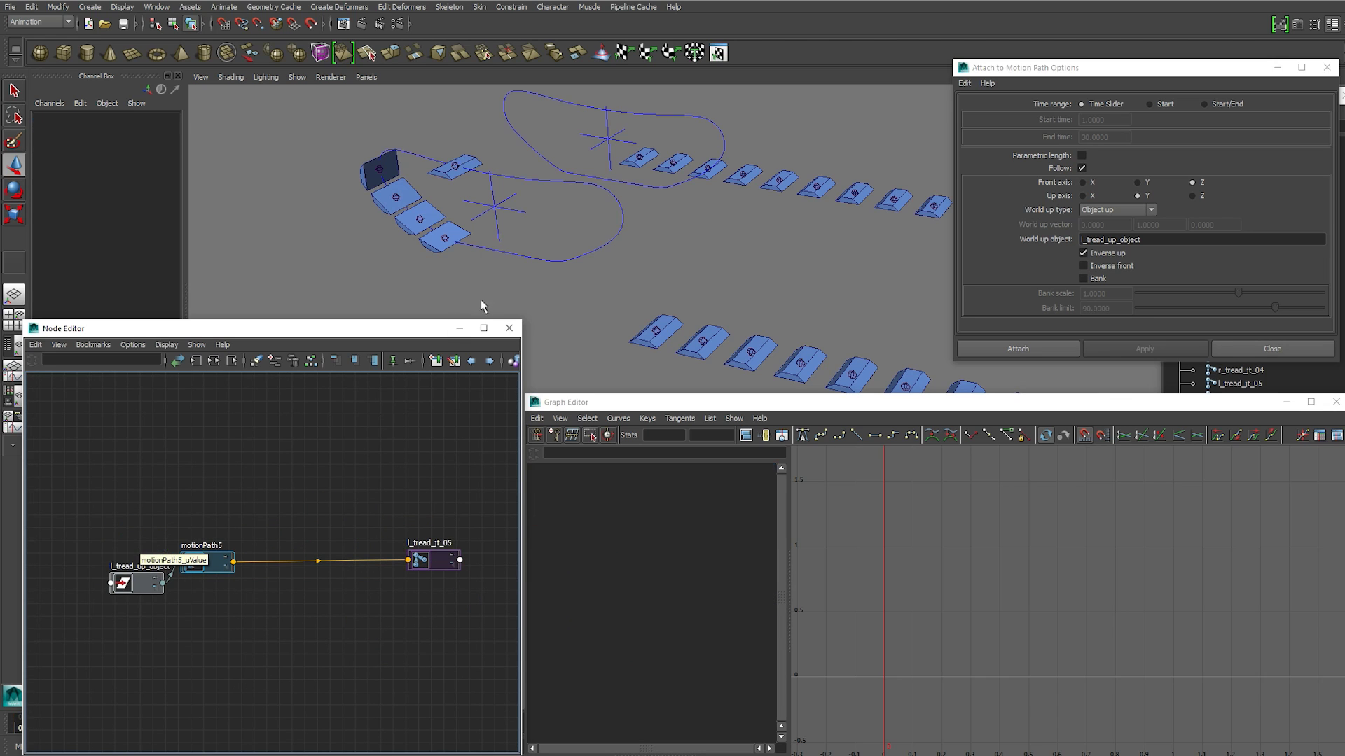
left_click(456, 168)
left_click(446, 239, "shift")
left_click(197, 362)
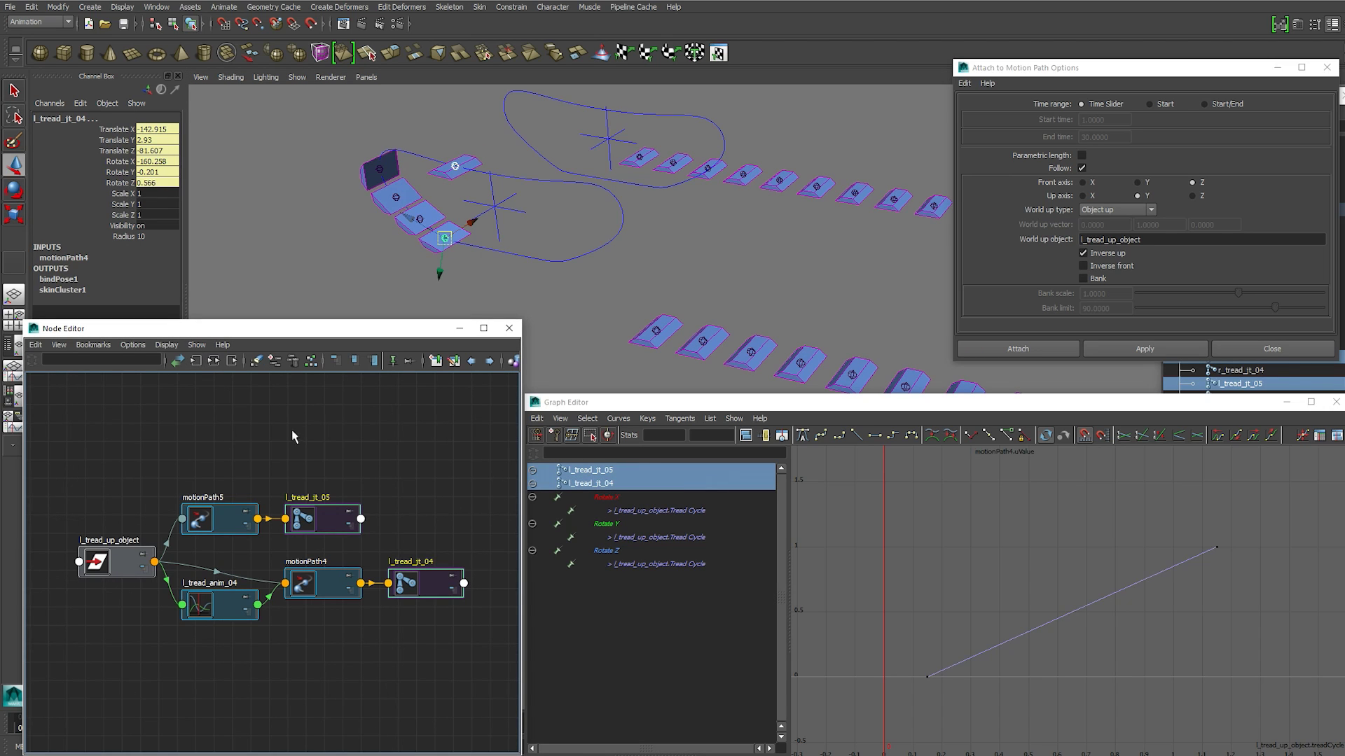
Duplicate the l_tread_anim_04 curve node and place the copy above motionPath5
left_click(291, 431)
left_click(218, 609)
key("ctrl+d")
left_click_drag(318, 624, 163, 445)
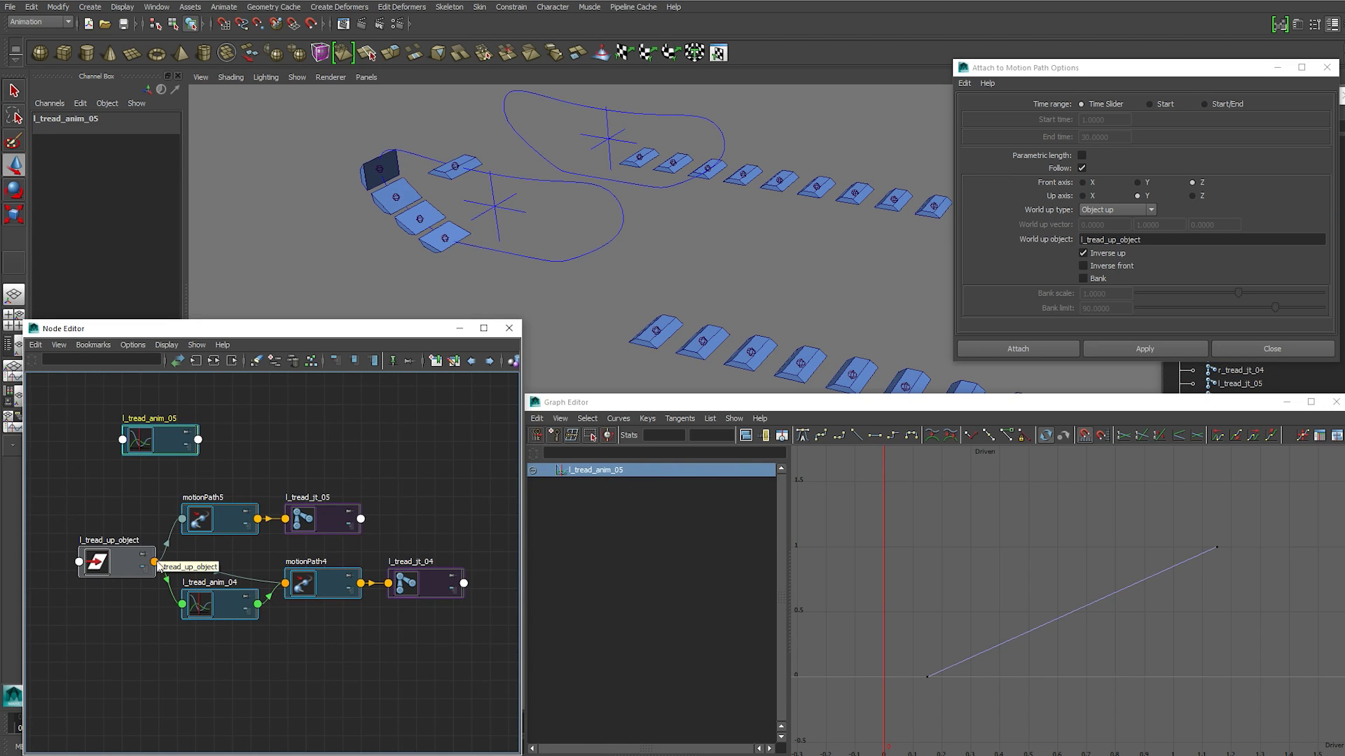
Connect l_tread_up_object's Tread Cycle to the input of l_tread_anim_05
left_click(155, 563)
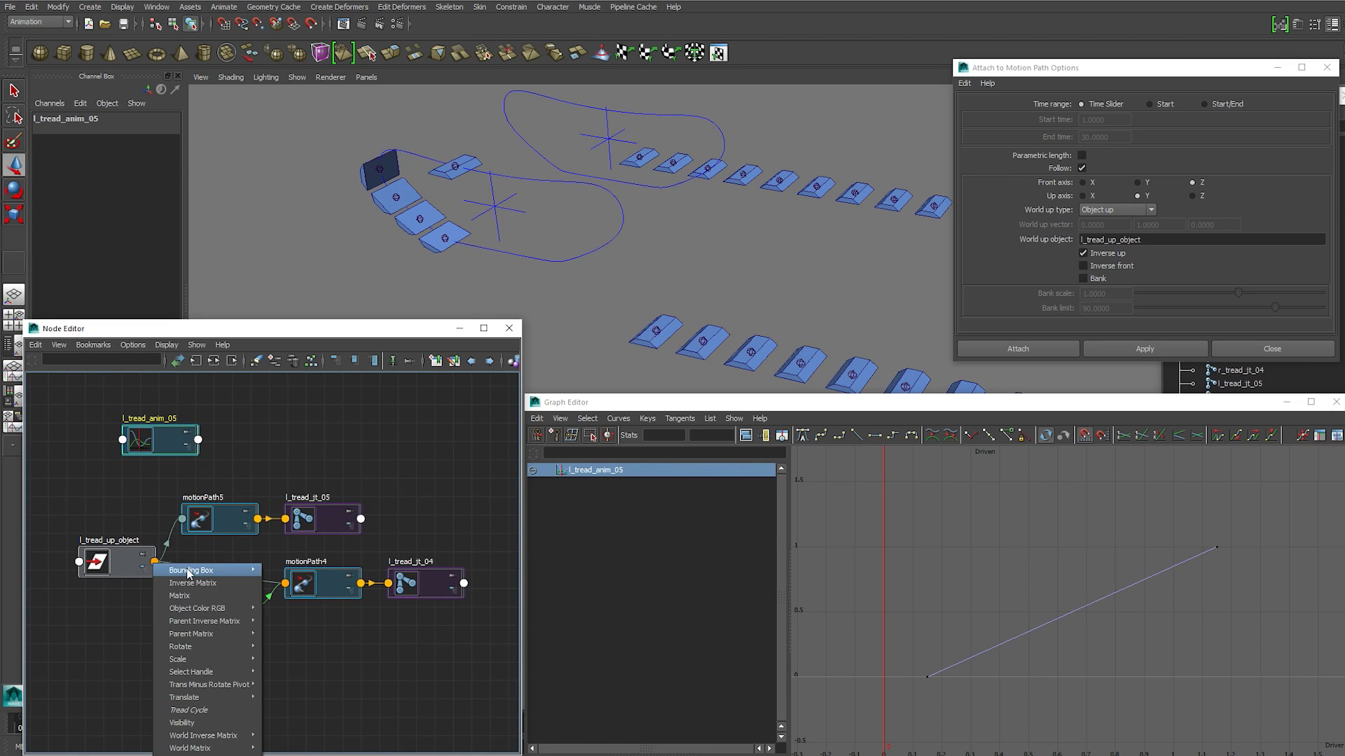
left_click(197, 708)
left_click(122, 440)
left_click(154, 448)
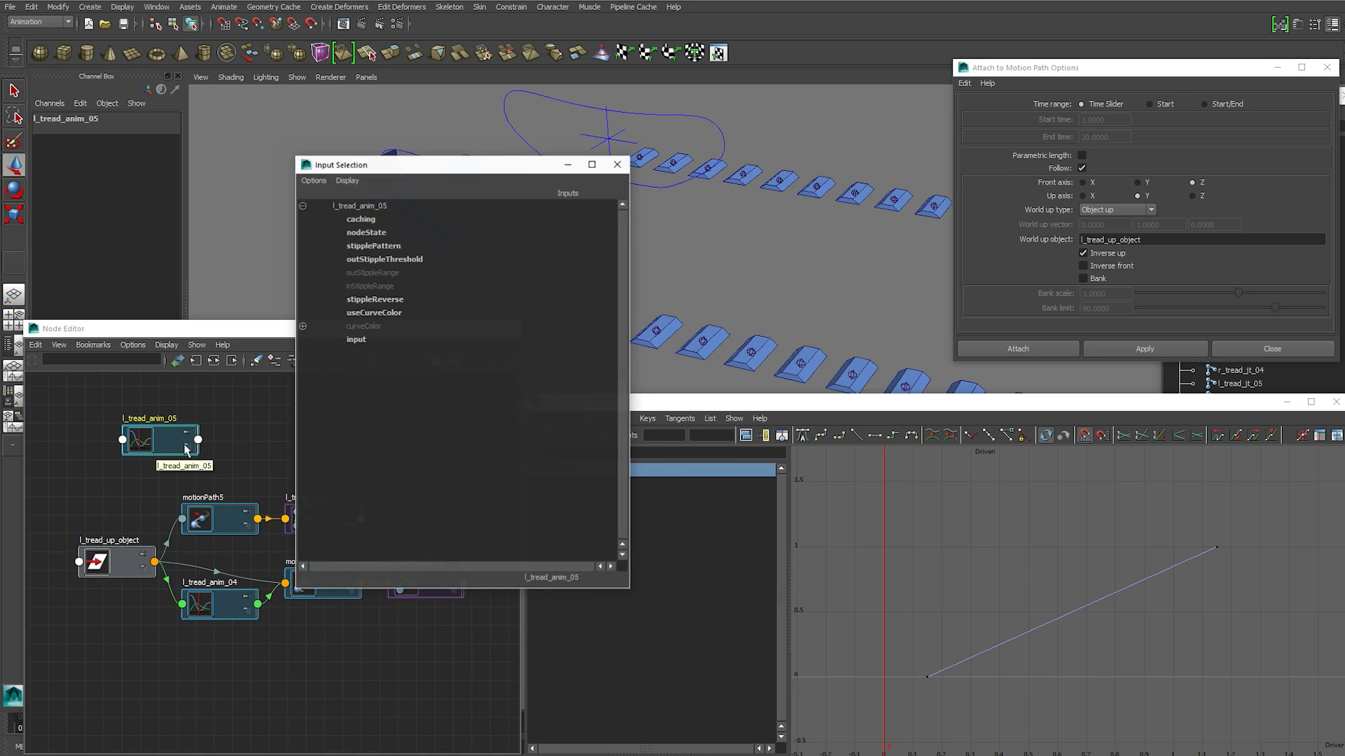
left_click(357, 340)
Connect l_tread_anim_05's output to the U Value of motionPath5
left_click(198, 440)
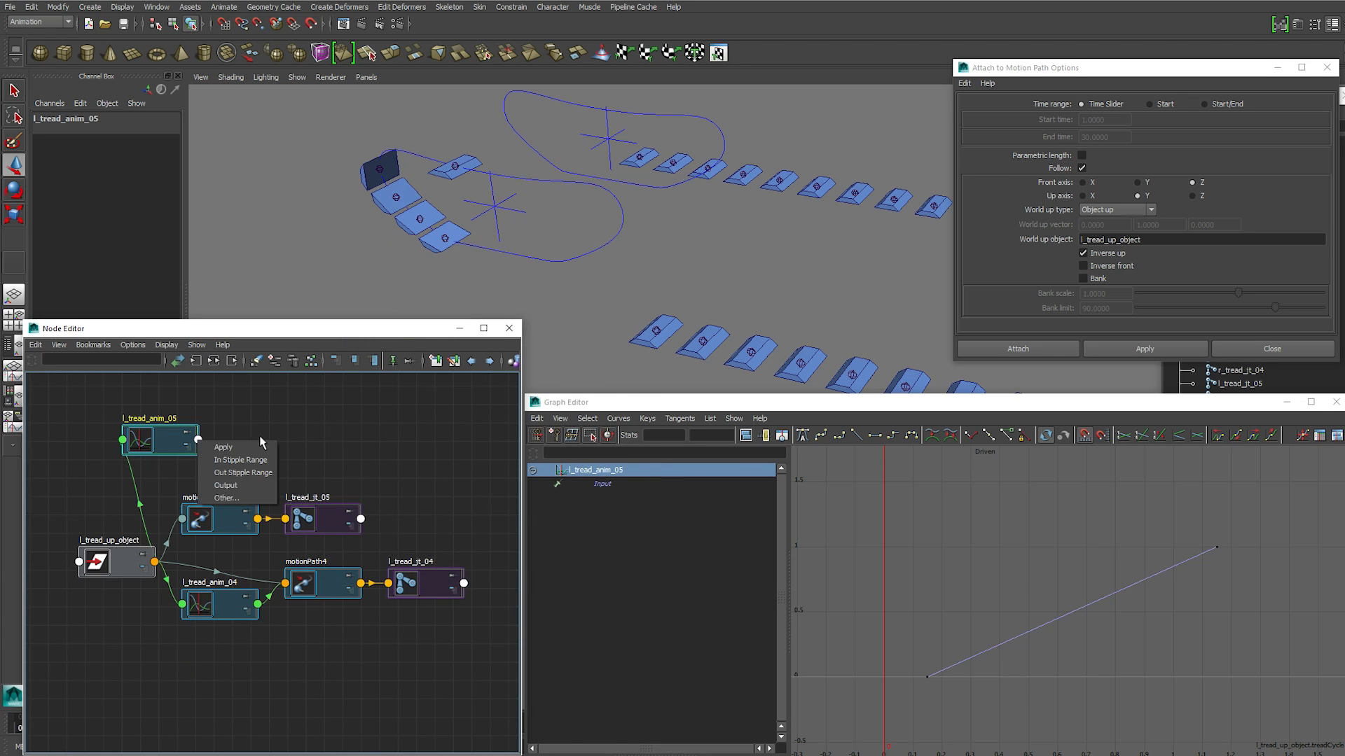
left_click(229, 485)
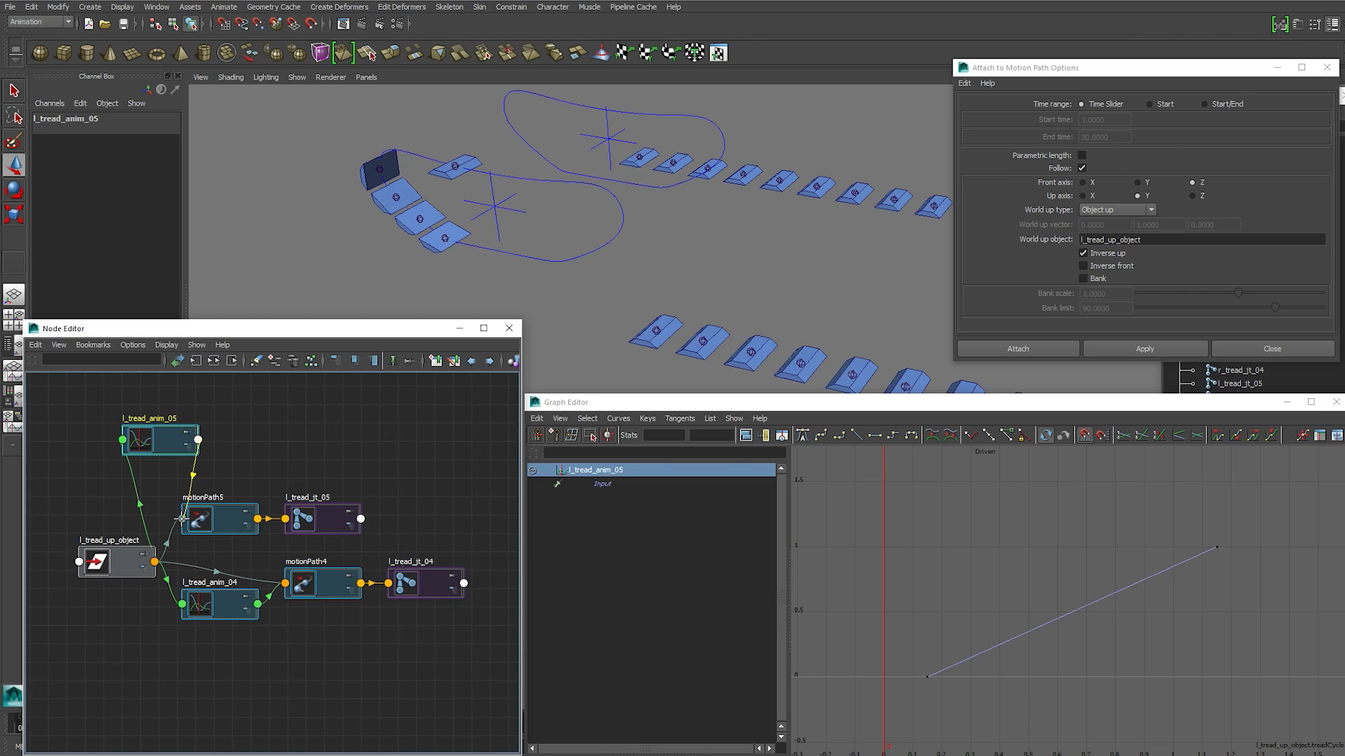
left_click(183, 521)
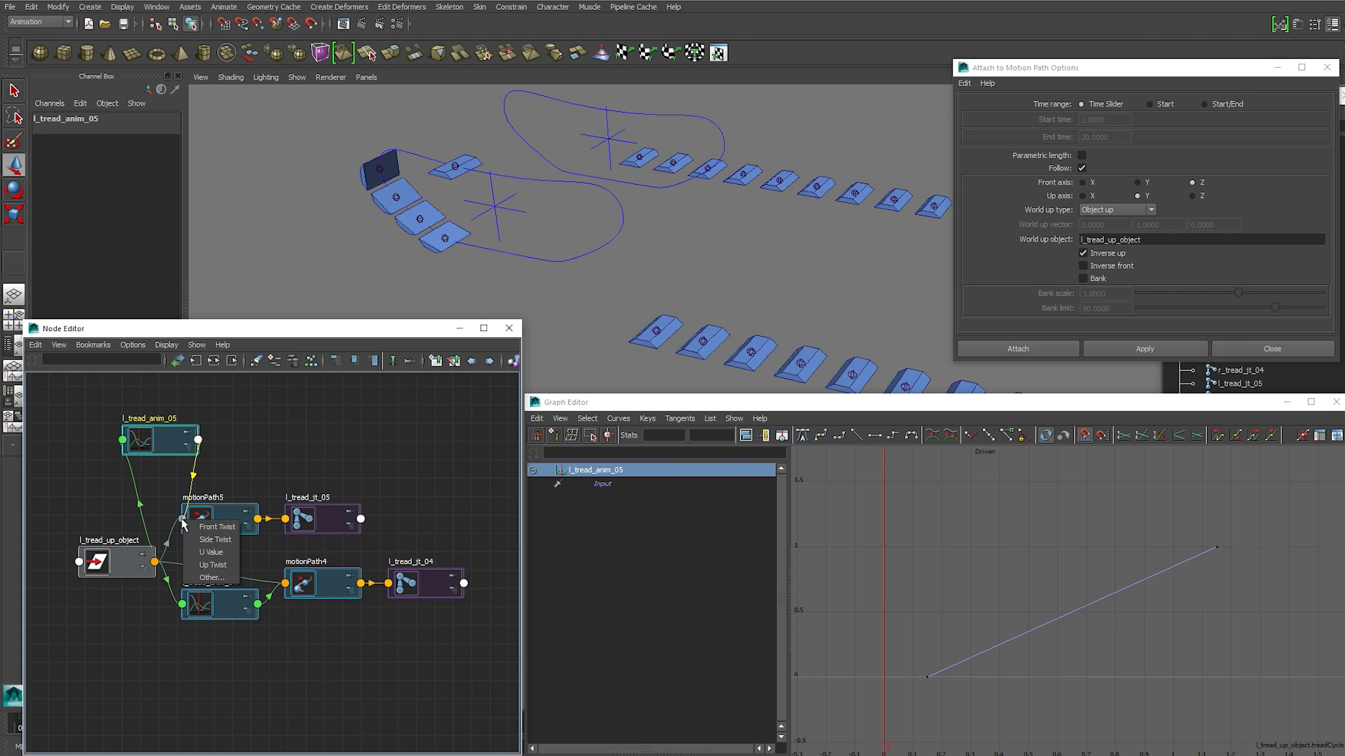
left_click(210, 553)
Shift l_tread_anim_05's first key to 0.2 and its last key to 1.2 along the driver axis
left_click_drag(910, 647, 953, 702)
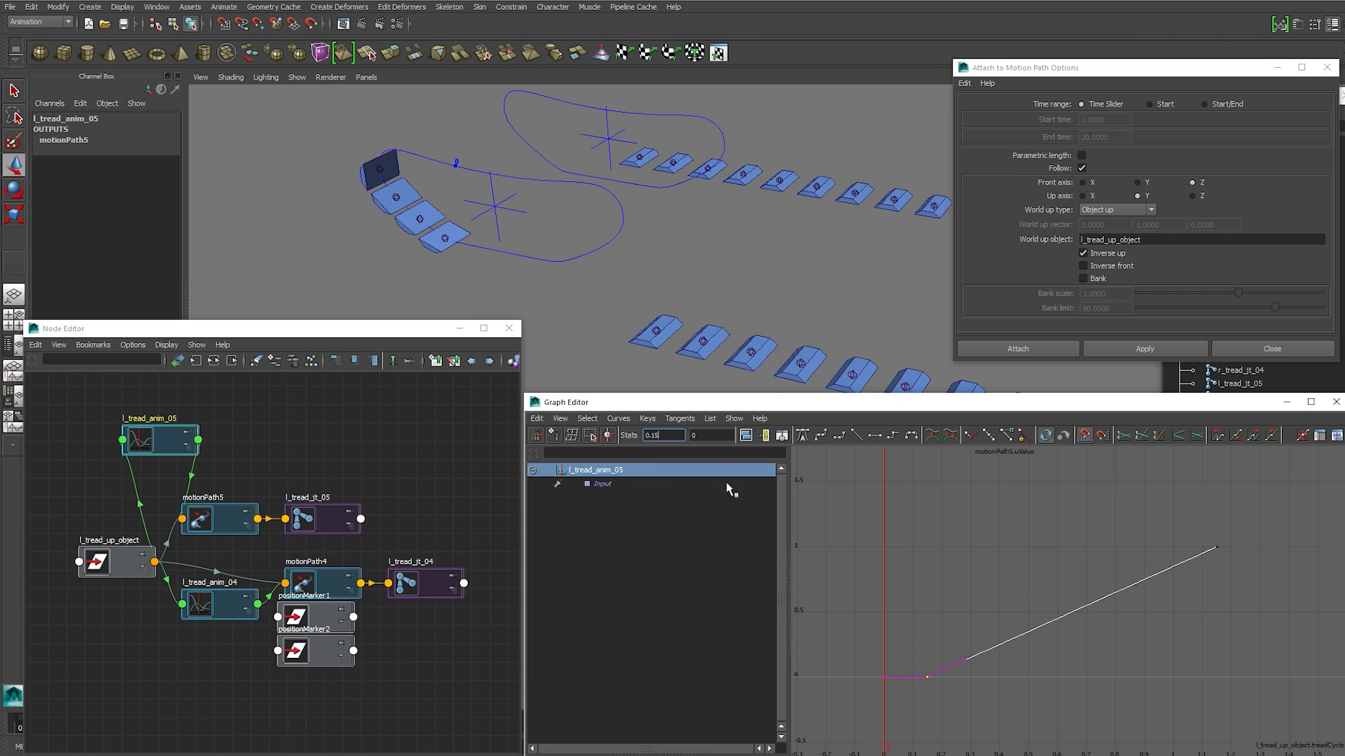
key("Return")
left_click_drag(1144, 507, 1273, 621)
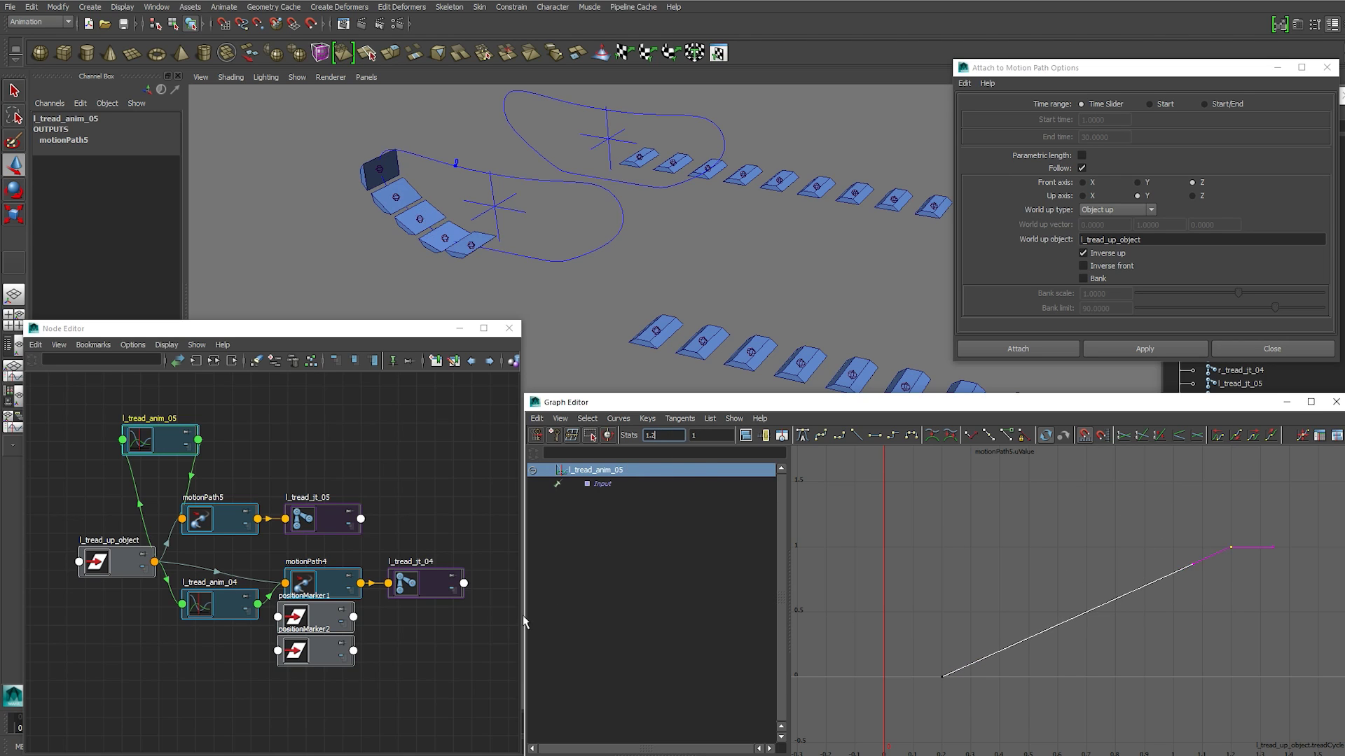
Delete the positionMarker2 and positionMarker1 nodes and close the Graph Editor
left_click(316, 630)
key("Delete")
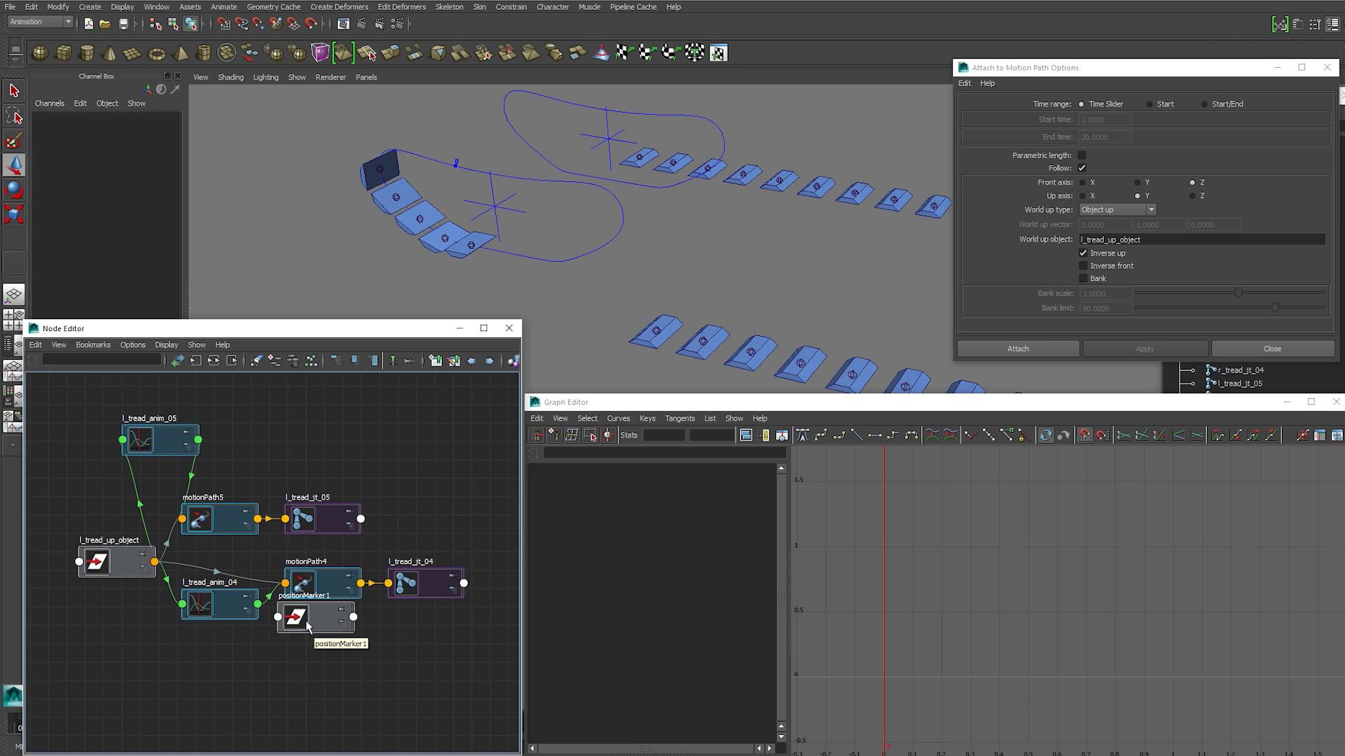
left_click(1335, 402)
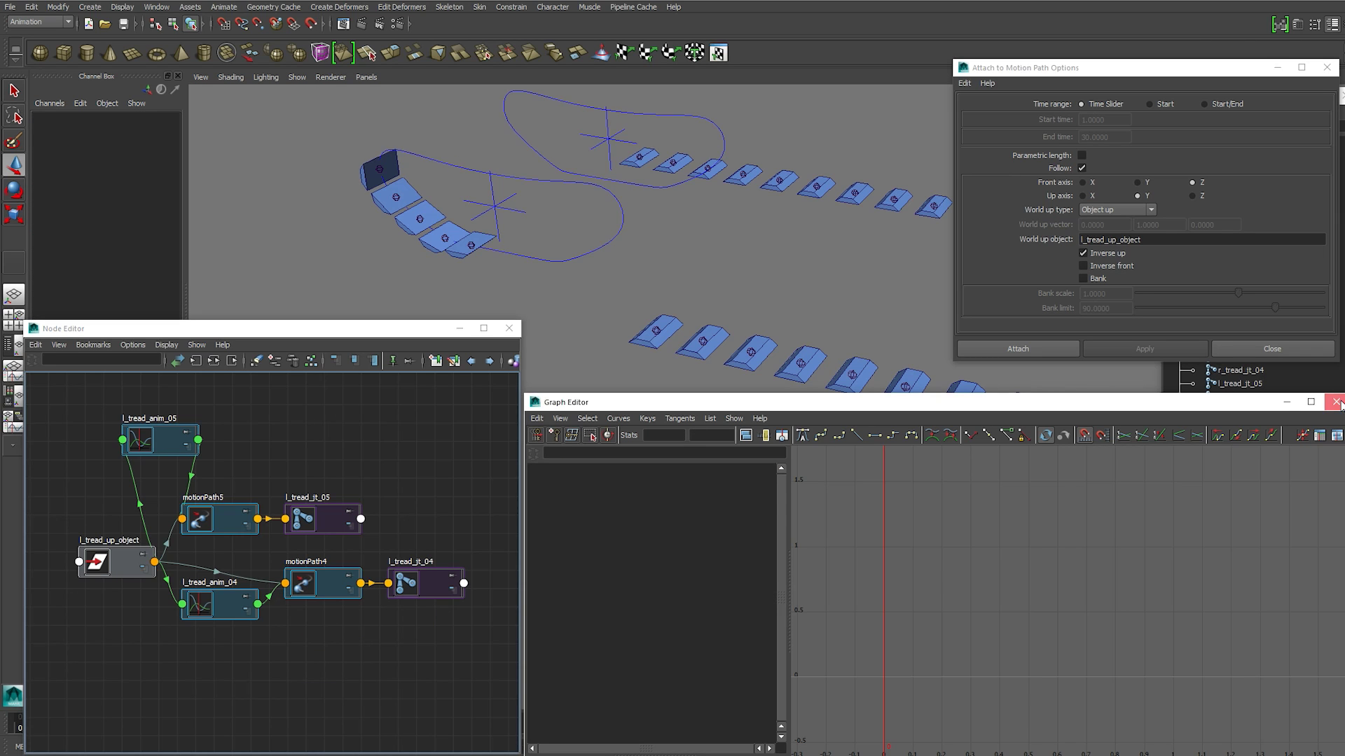
Select l_tread_up_object and scrub its Tread Cycle to about 2.07 to run the five attached treads along the curve
left_click_drag(593, 299, 636, 293, "alt")
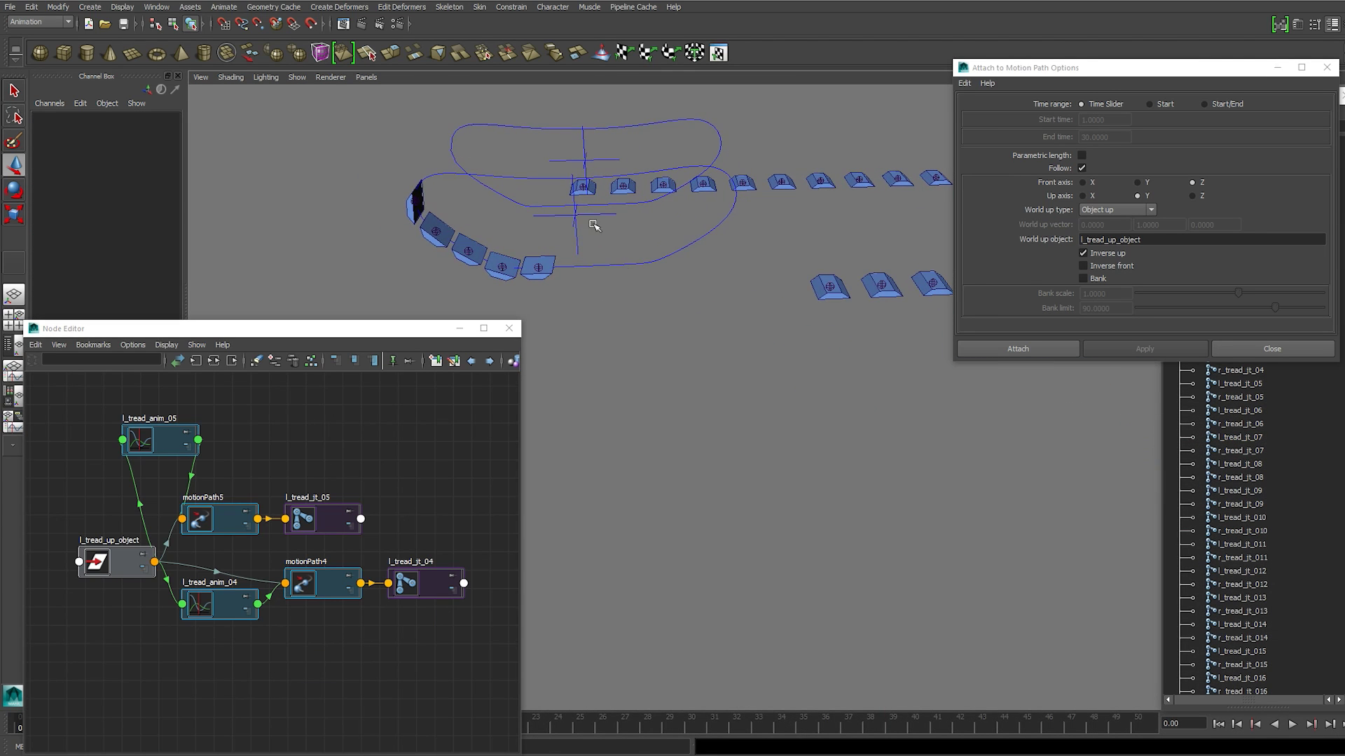
left_click(594, 224)
middle_click_drag(595, 225, 665, 268, "alt")
left_click_drag(672, 330, 639, 341, "alt")
left_click(114, 237)
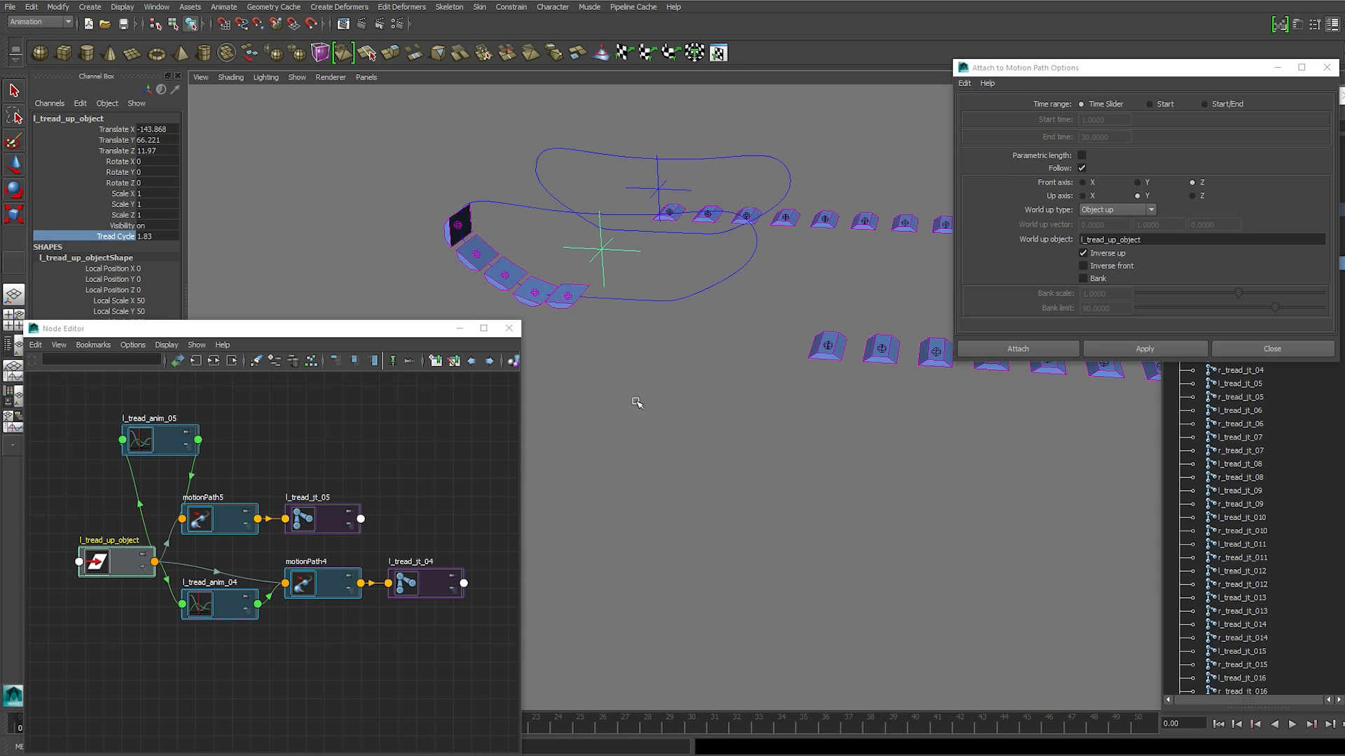
middle_click_drag(633, 396, 646, 446)
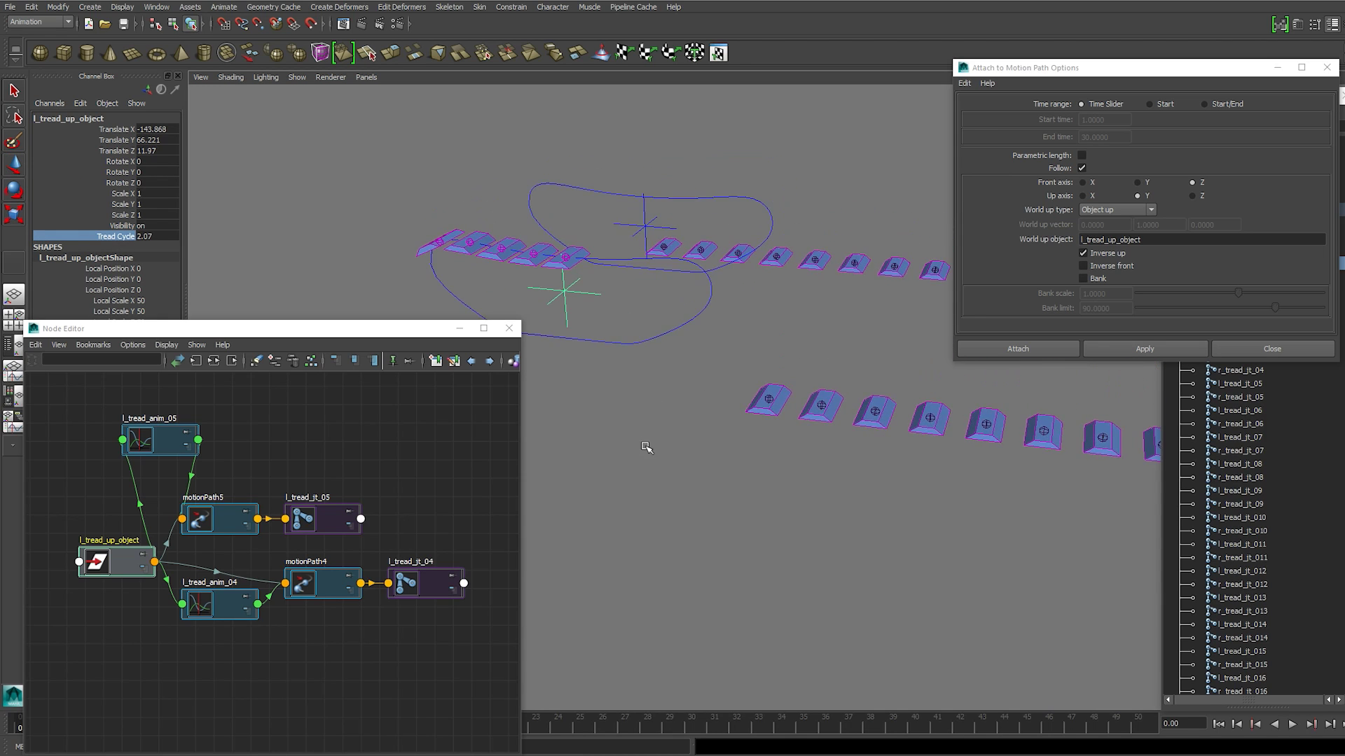
Inspect the right tread curve and its unattached tread joints from several angles
left_click_drag(659, 444, 634, 449, "alt")
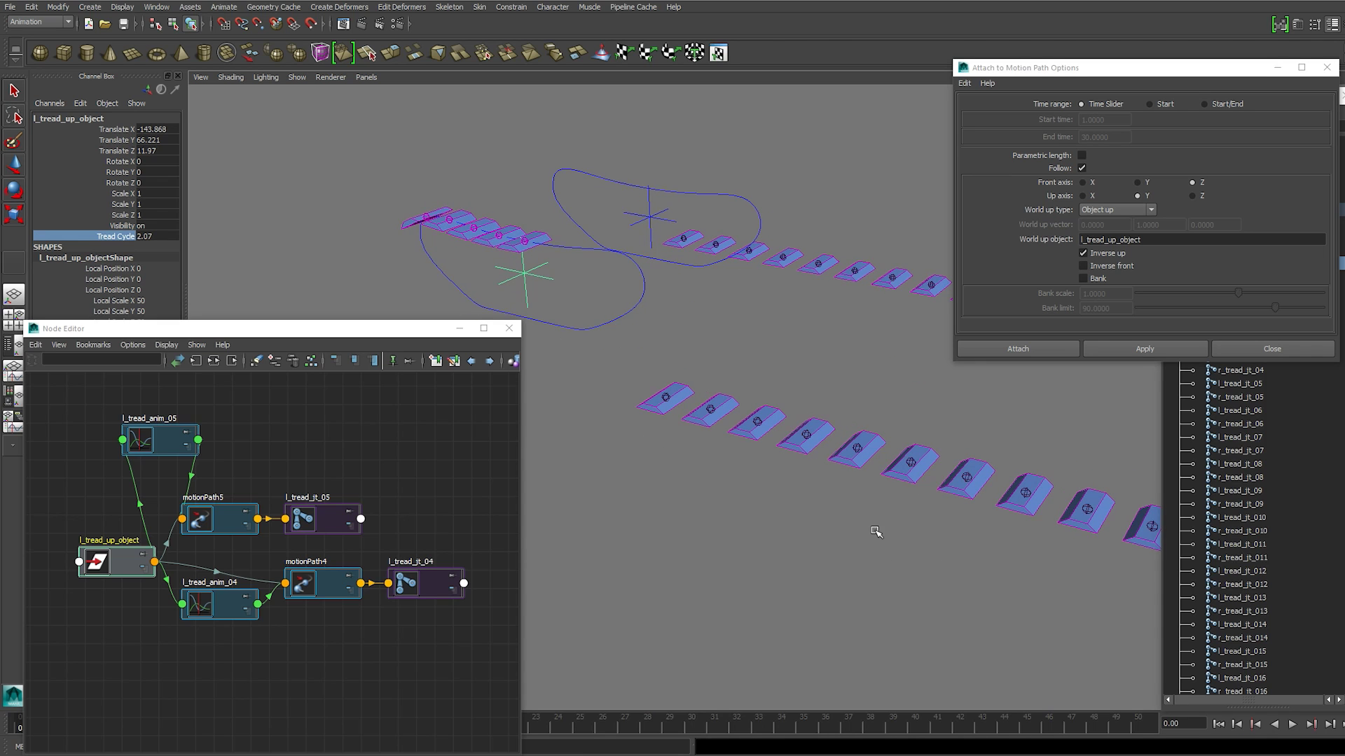
left_click_drag(876, 532, 815, 520, "alt")
left_click_drag(741, 500, 792, 473, "alt")
left_click_drag(715, 473, 742, 478, "alt")
middle_click_drag(767, 423, 720, 535, "alt")
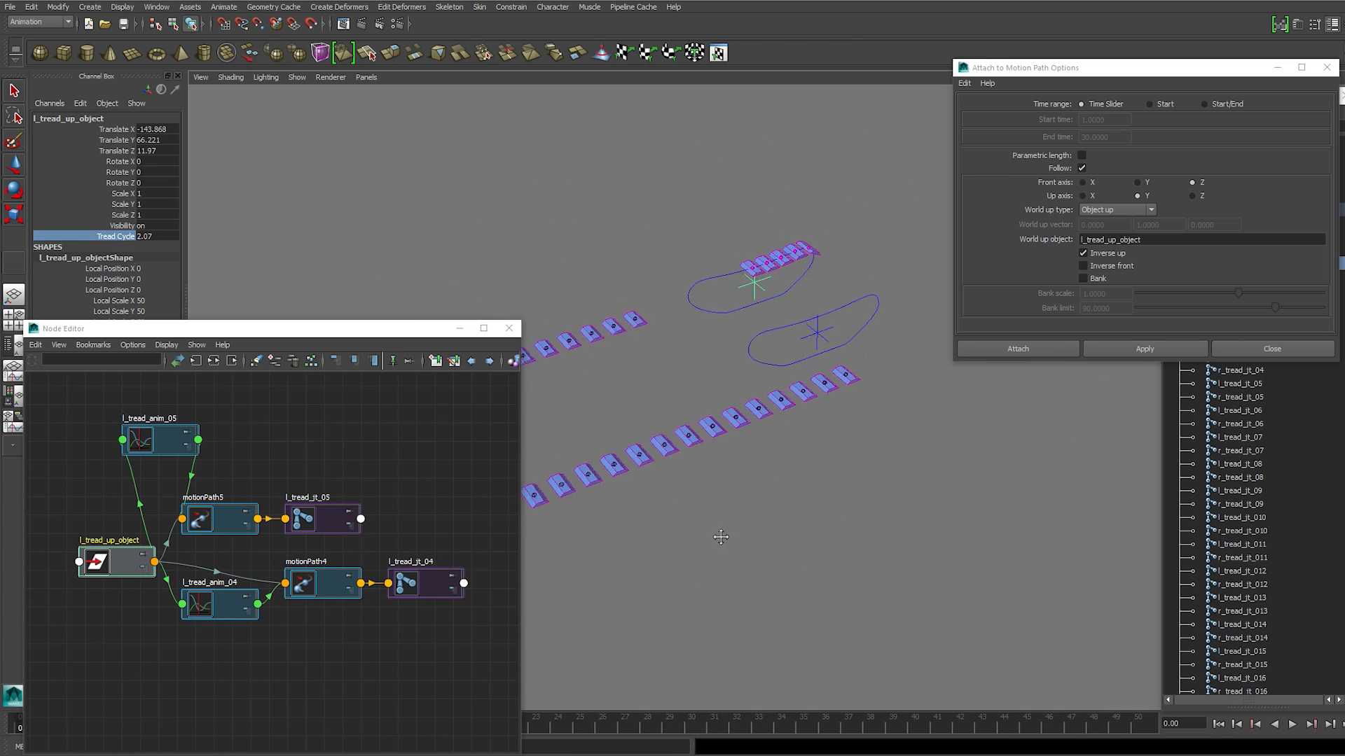
left_click_drag(720, 534, 781, 485, "alt")
right_click_drag(781, 485, 814, 469, "alt")
middle_click_drag(860, 421, 797, 493, "alt")
left_click_drag(797, 493, 764, 425, "alt")
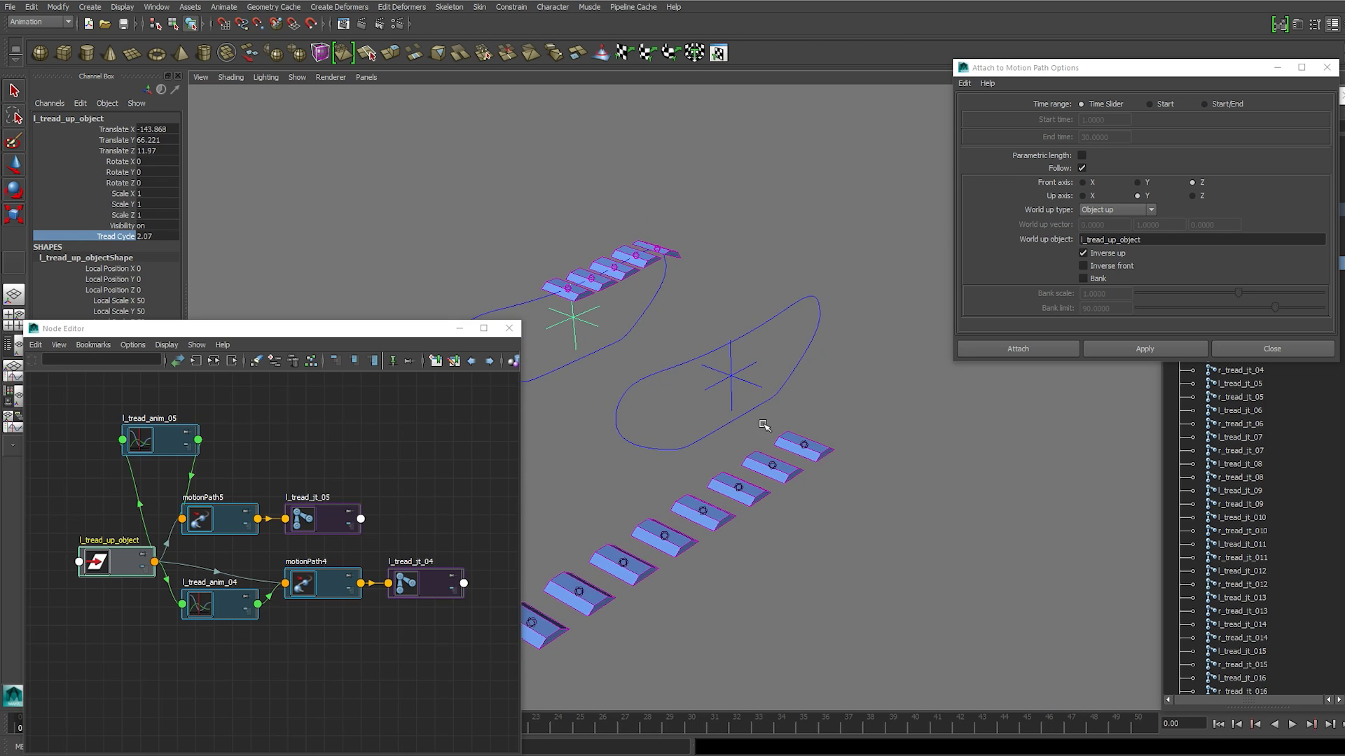
left_click_drag(795, 561, 898, 561, "alt")
Try to change the motion path's World up object to r_tread_up_object, selecting that locator in the scene to check its name
left_click(1088, 241)
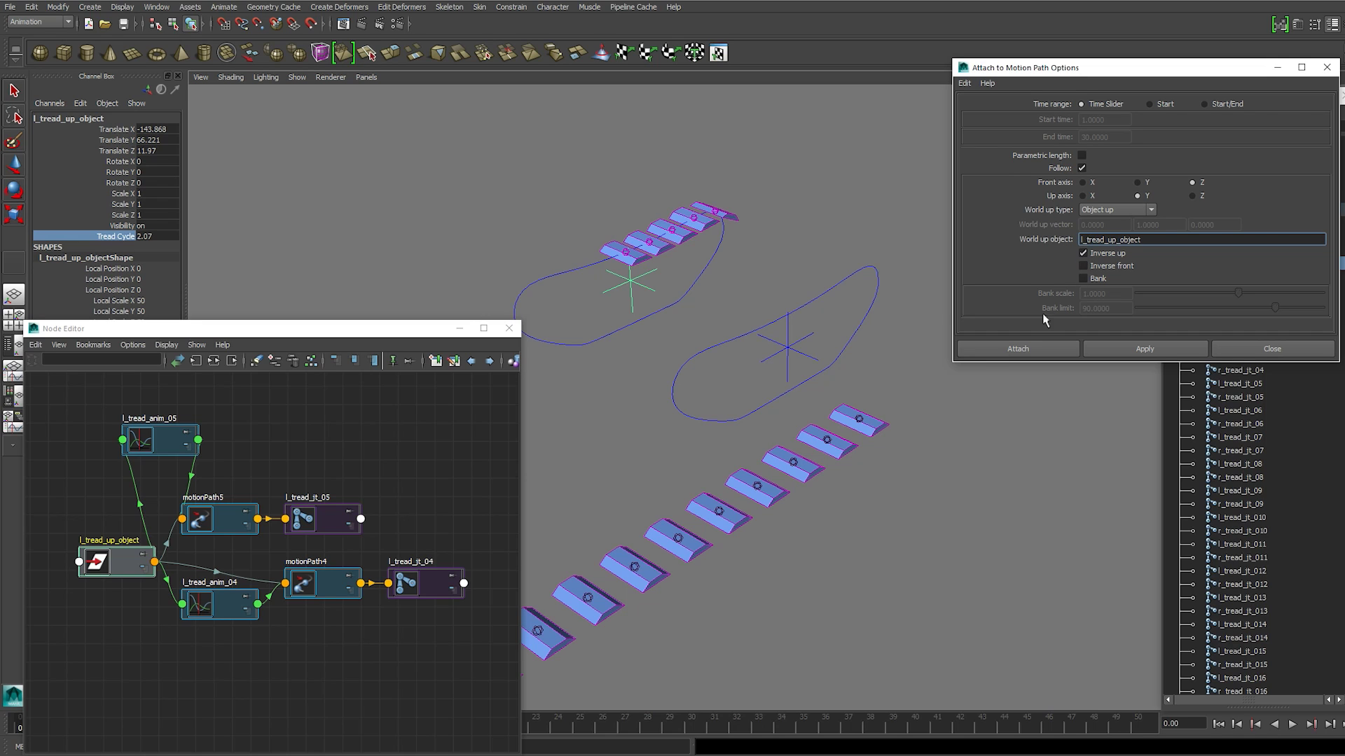
key("BackSpace")
type("r")
left_click(805, 341)
left_click(1085, 239)
key("BackSpace")
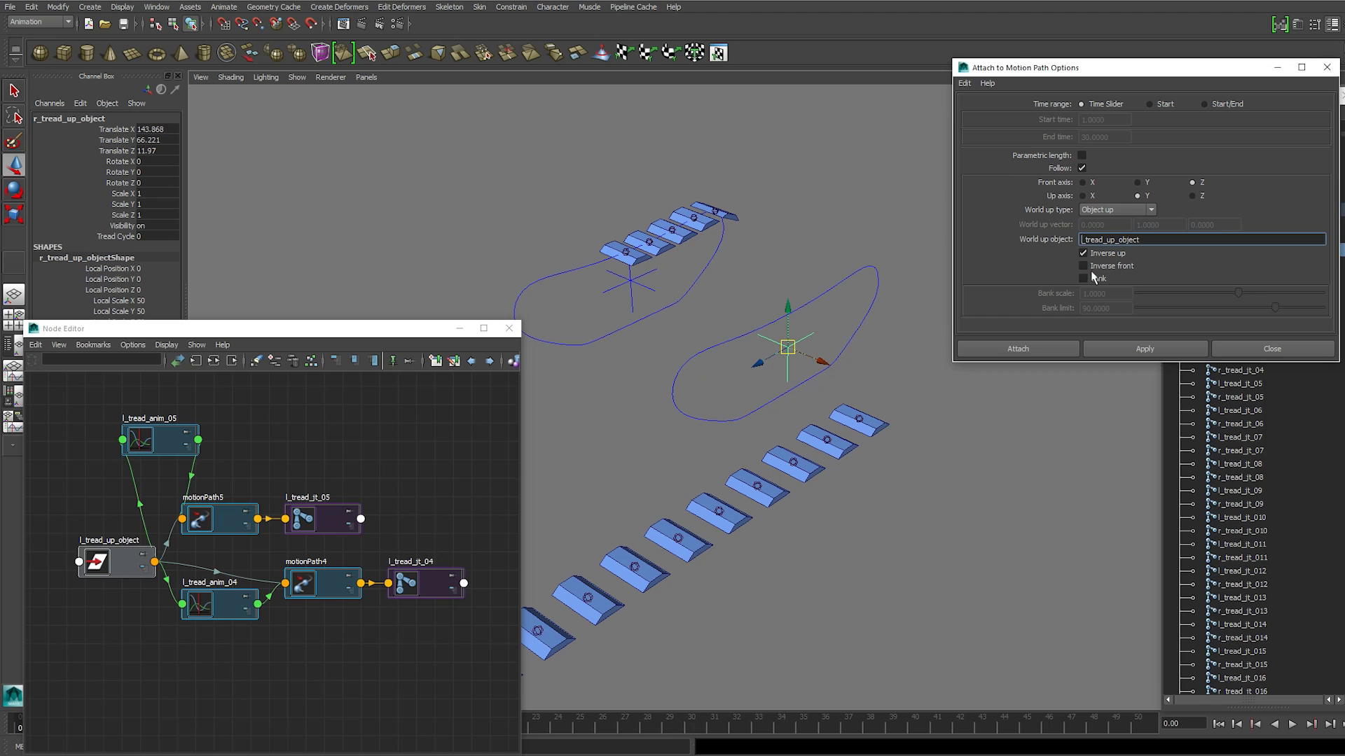
Attach r_tread_jt_01 to the right tread curve as a motion path, with l_tread_up_object as the World up object
left_click(849, 239)
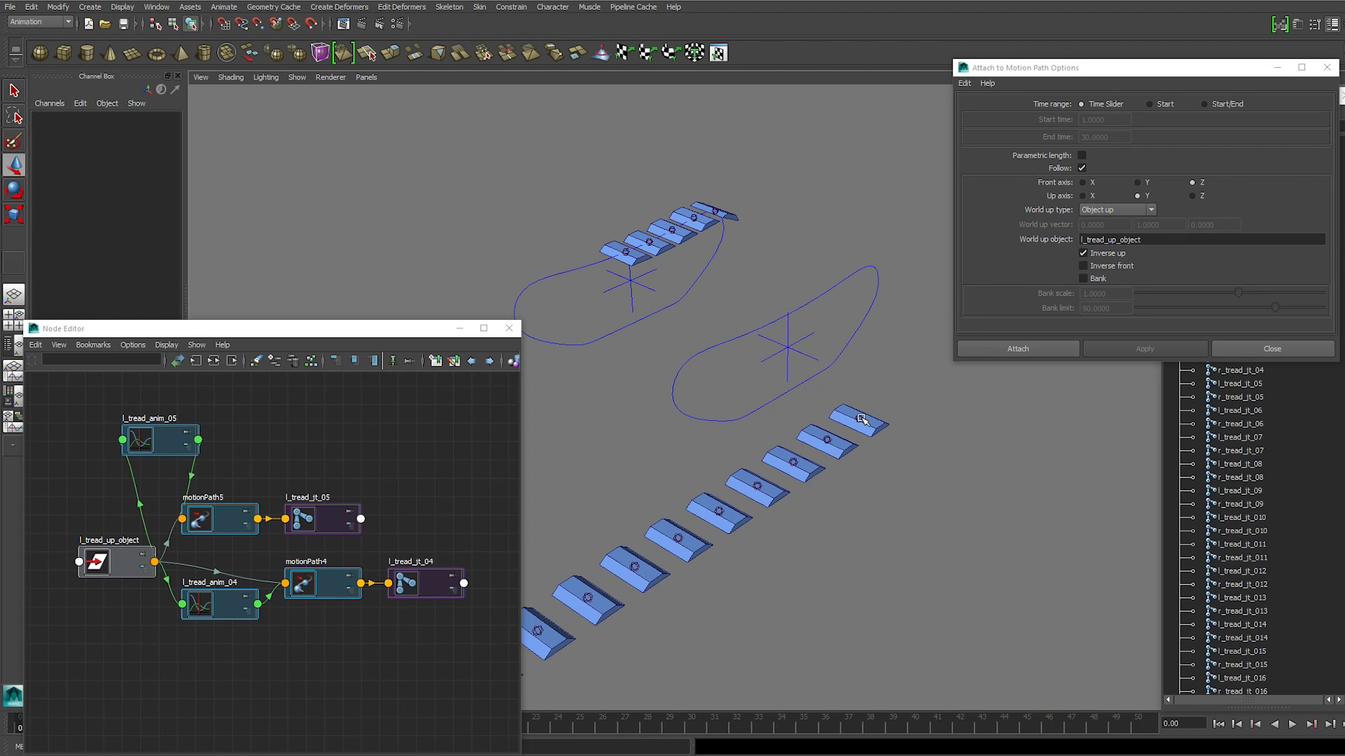
left_click(859, 418)
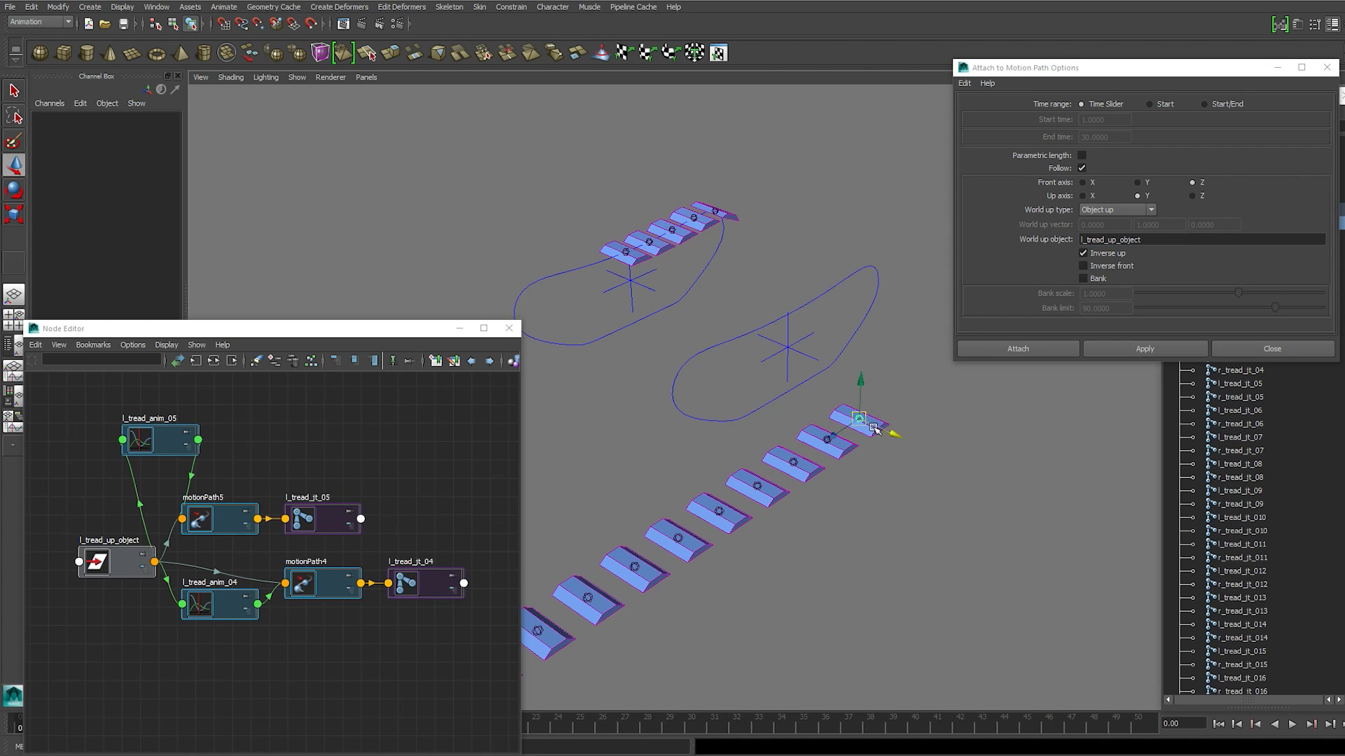
left_click(848, 316, "shift")
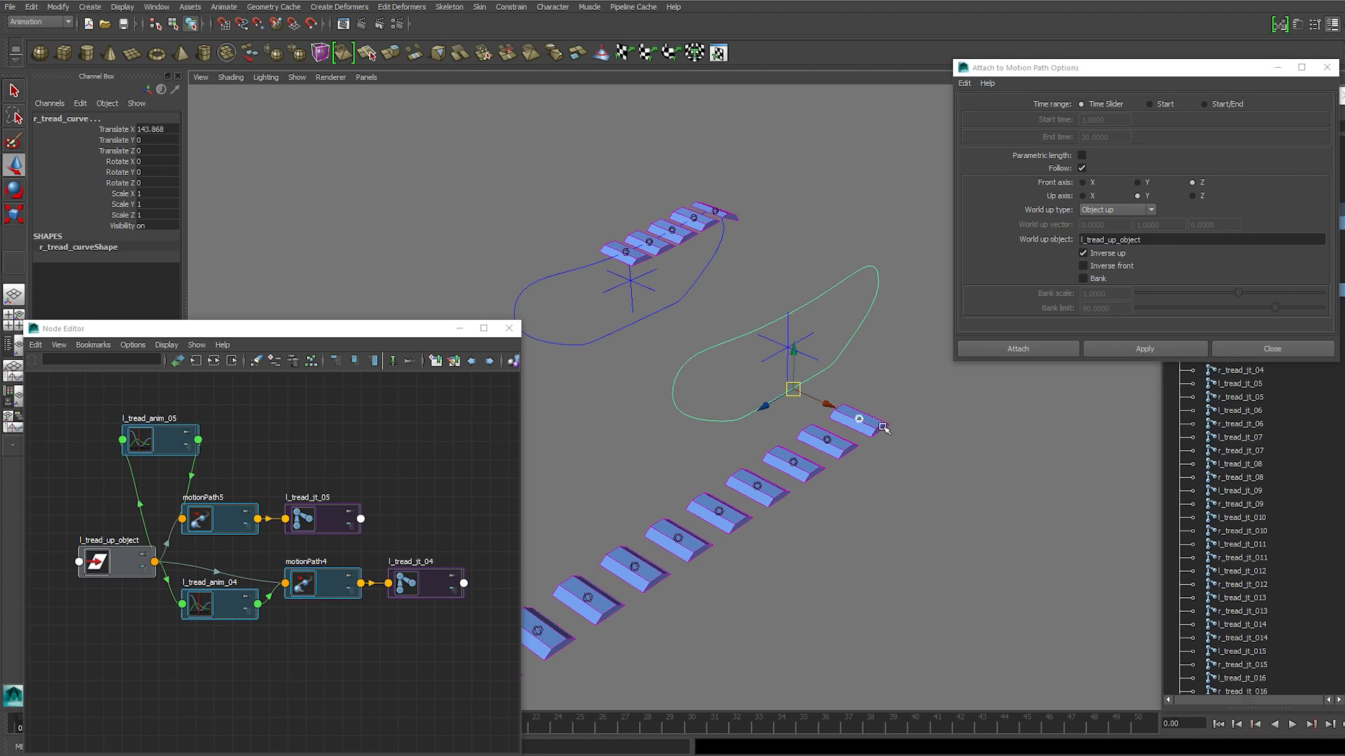
left_click(1145, 349)
Try moving l_tread_up_object to test its effect on the attached right tread joint, and undo the move
left_click_drag(891, 370, 942, 348, "alt")
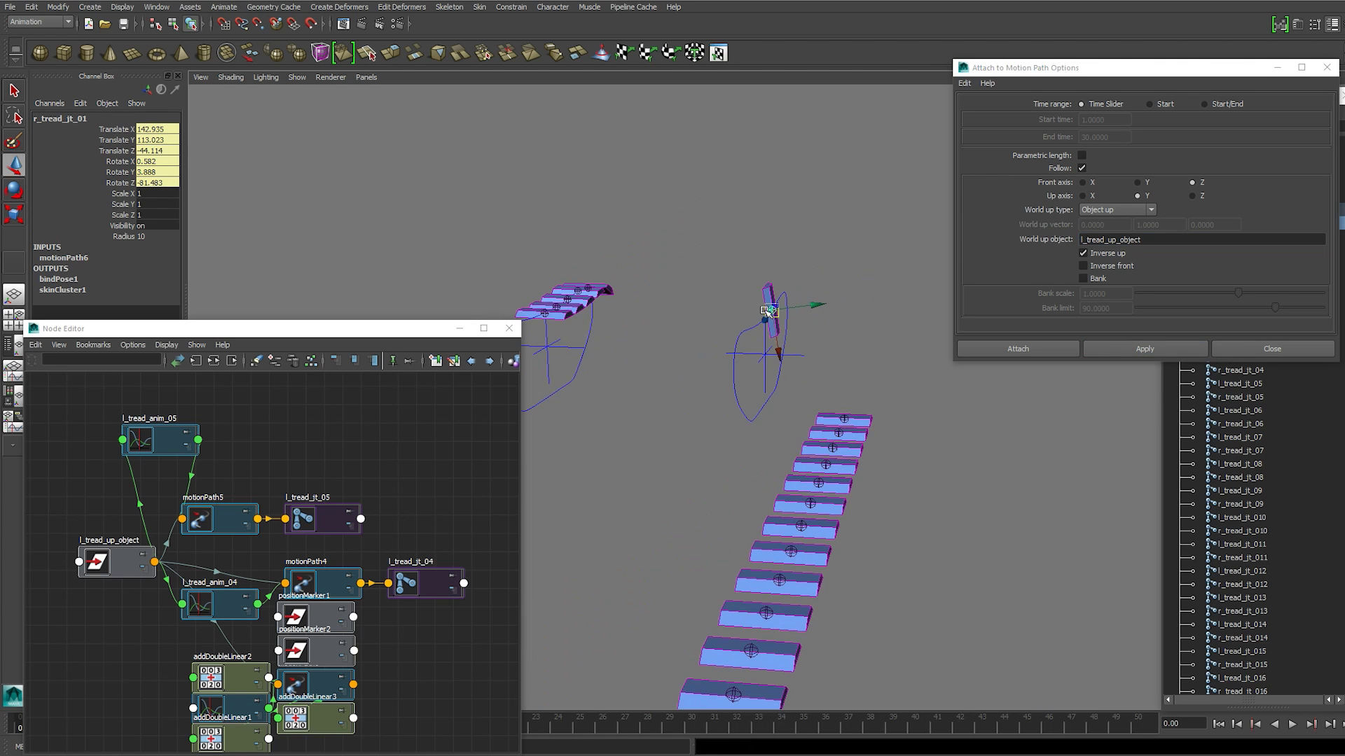
middle_click_drag(686, 386, 761, 377, "alt")
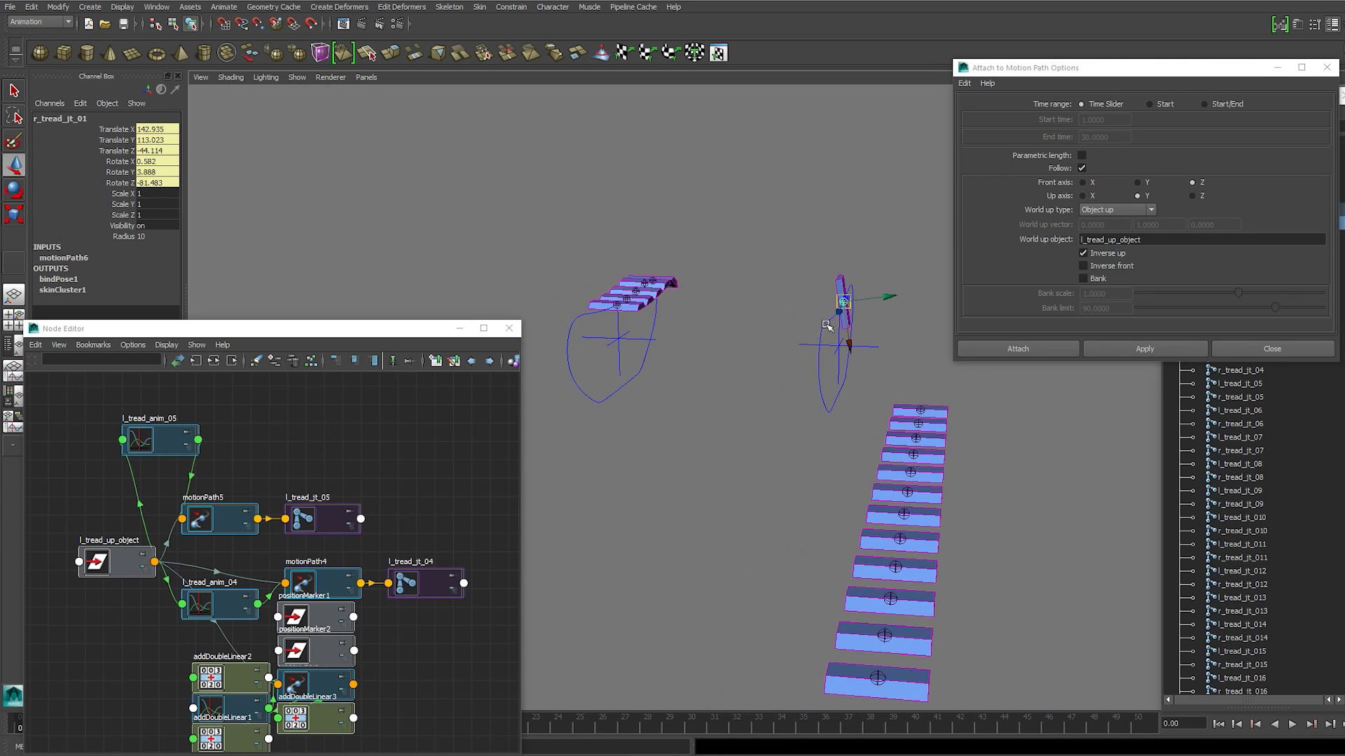
left_click(626, 348)
left_click_drag(662, 342, 875, 435)
key("ctrl+z")
scroll(871, 476, "down", 5)
middle_click_drag(911, 464, 774, 439, "alt")
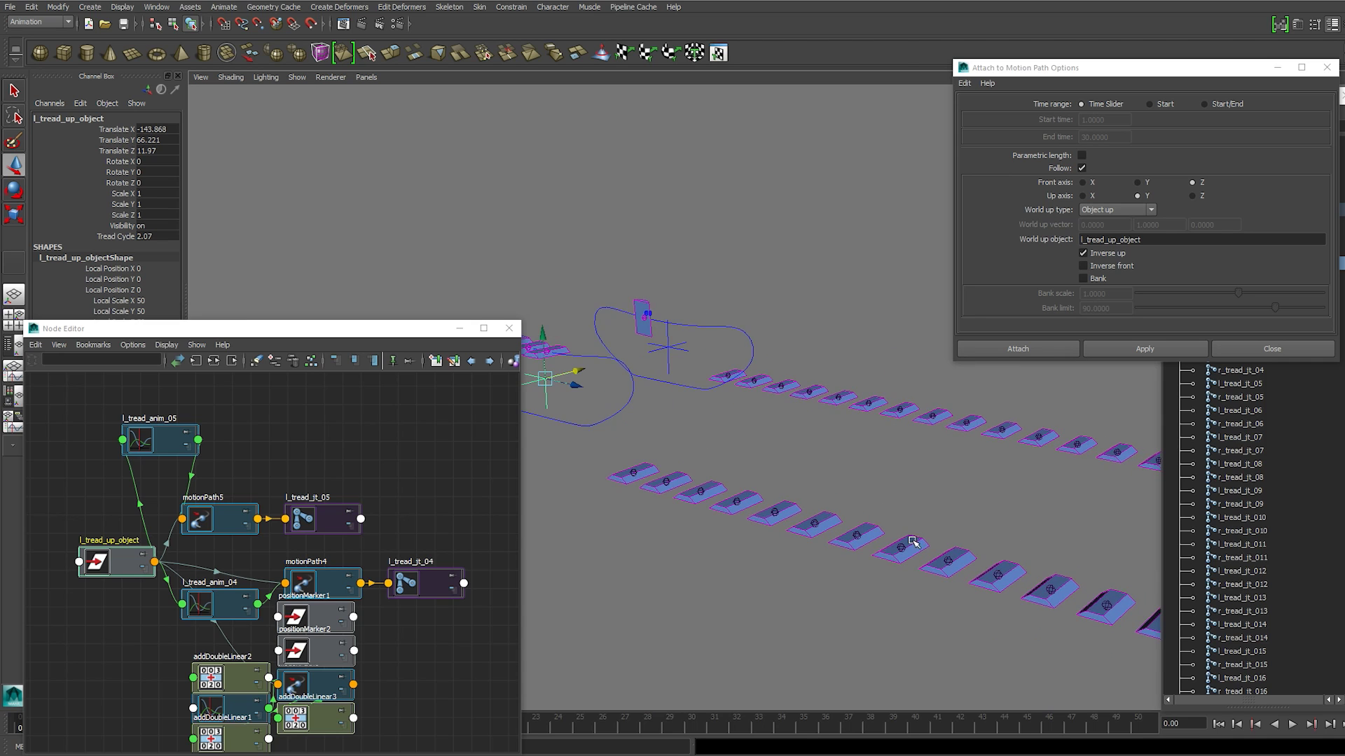
left_click_drag(912, 542, 864, 547, "alt")
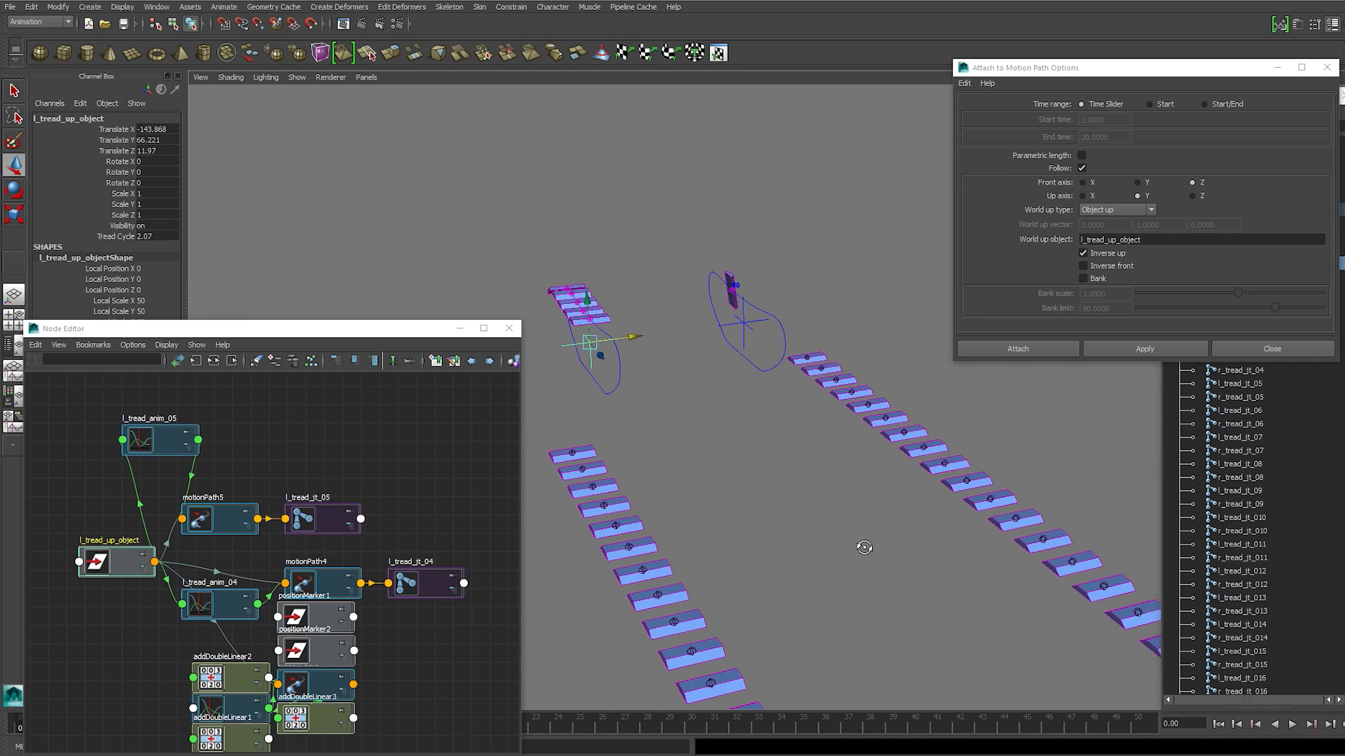
left_click_drag(865, 489, 885, 514, "alt")
left_click(1263, 350)
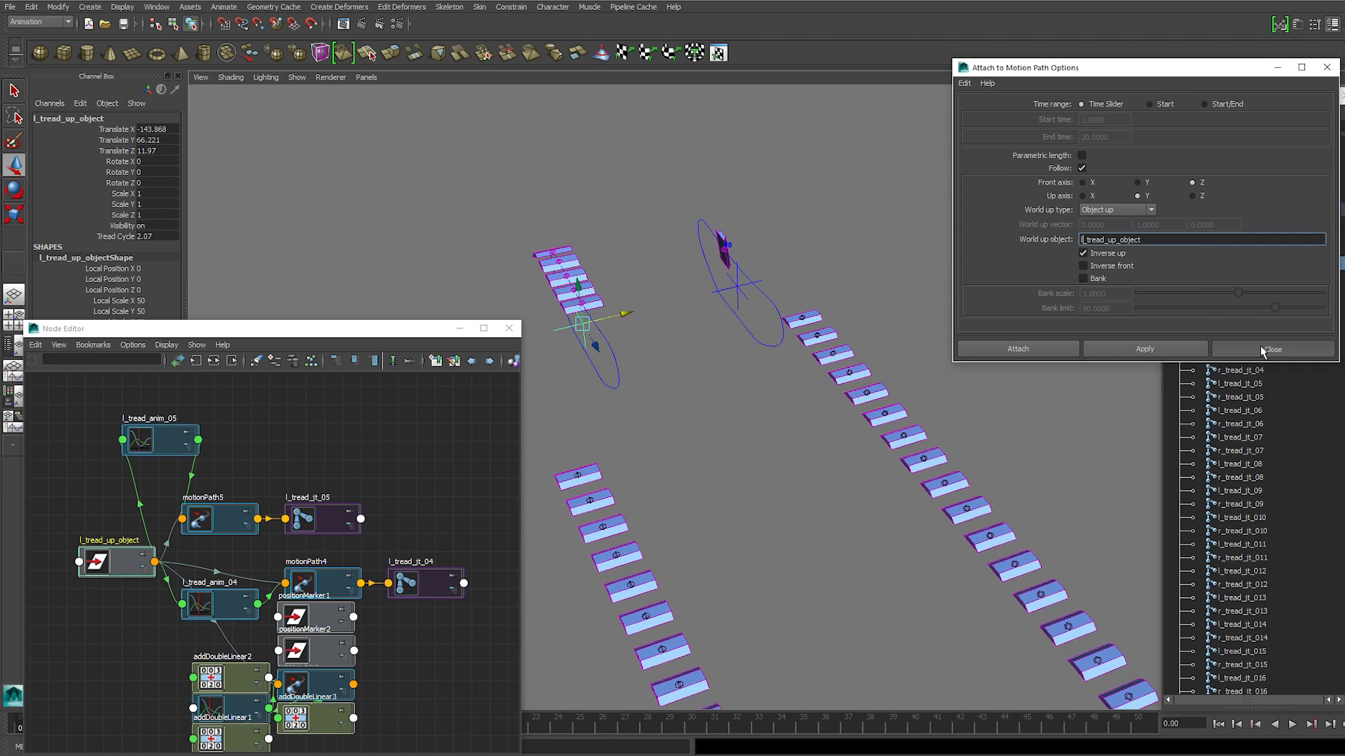
left_click(936, 322)
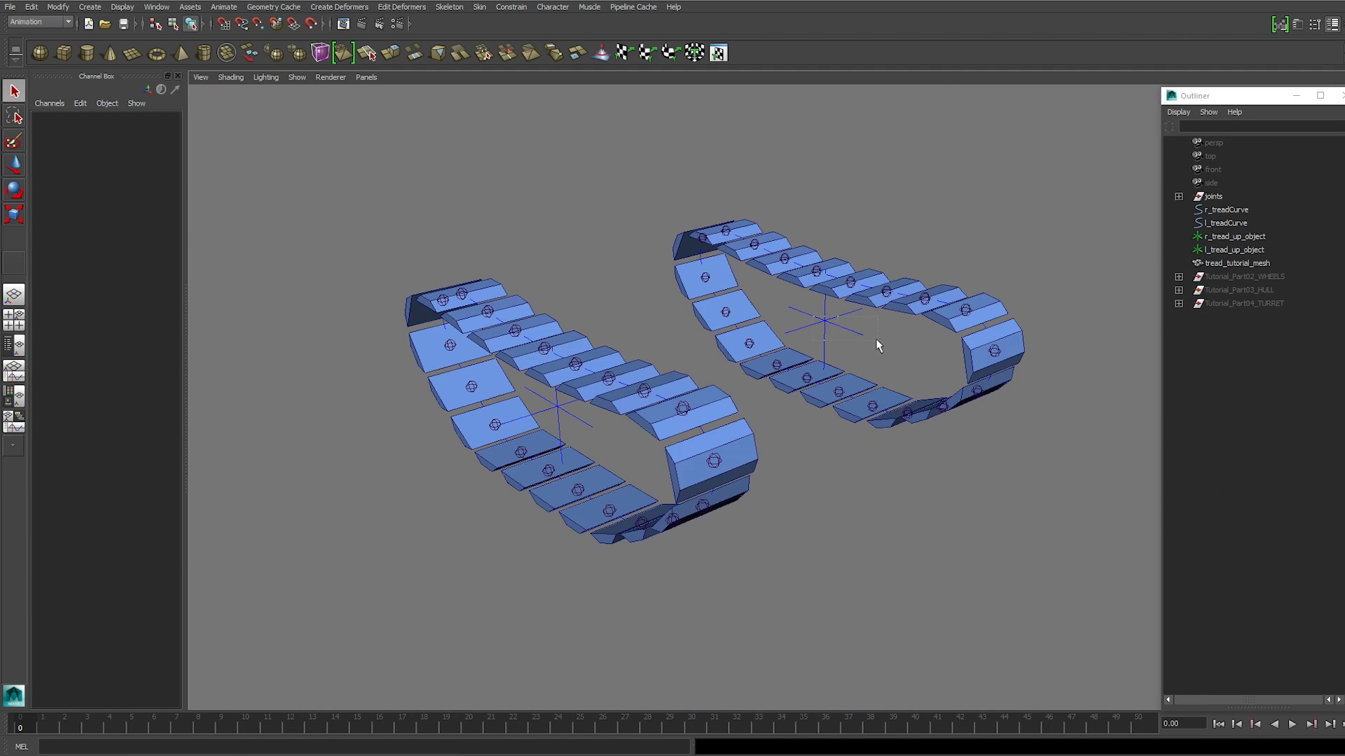
Select r_tread_up_object and l_tread_up_object together and review the contents of the joints group in the Outliner
left_click(869, 339)
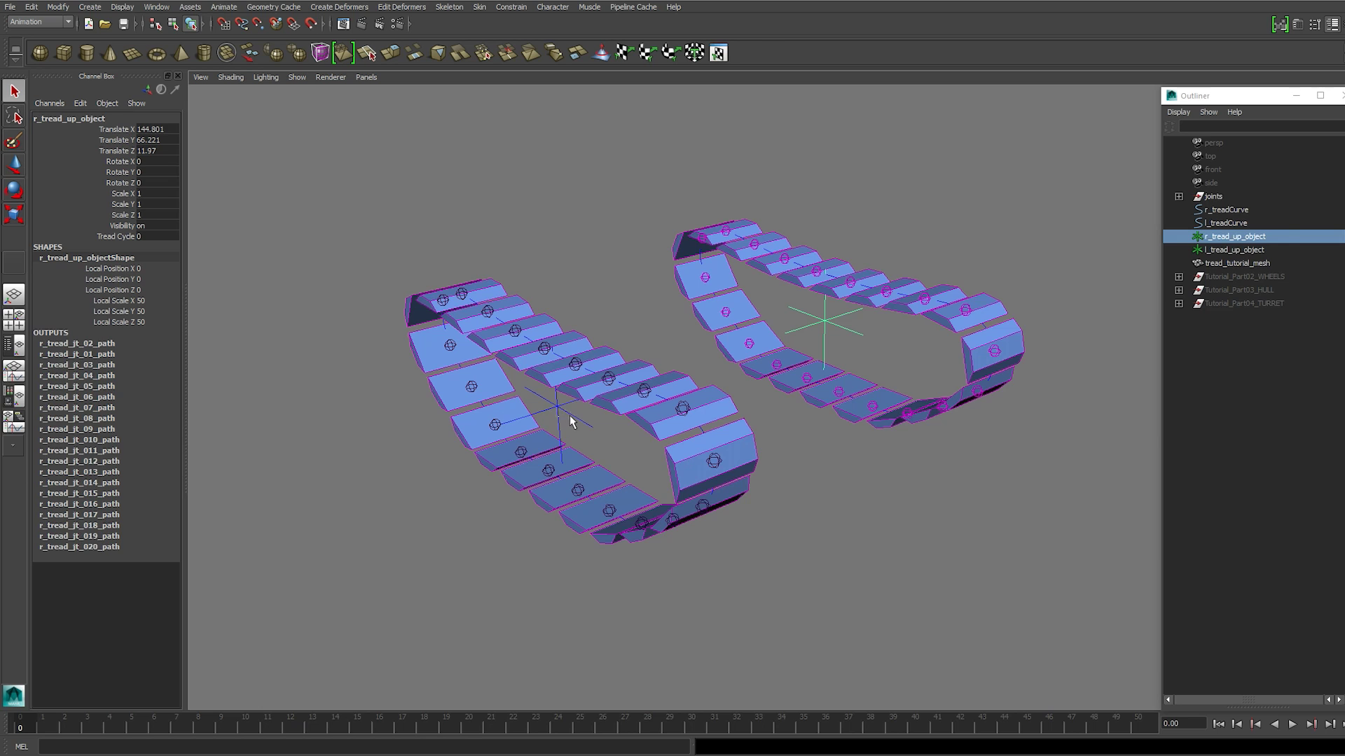
left_click(570, 416, "shift")
scroll(758, 394, "down", 1)
middle_click_drag(803, 369, 775, 365, "alt")
mouse_move(775, 365)
left_mouse_down("alt")
mouse_move(846, 339)
mouse_move(791, 353)
left_mouse_up("alt")
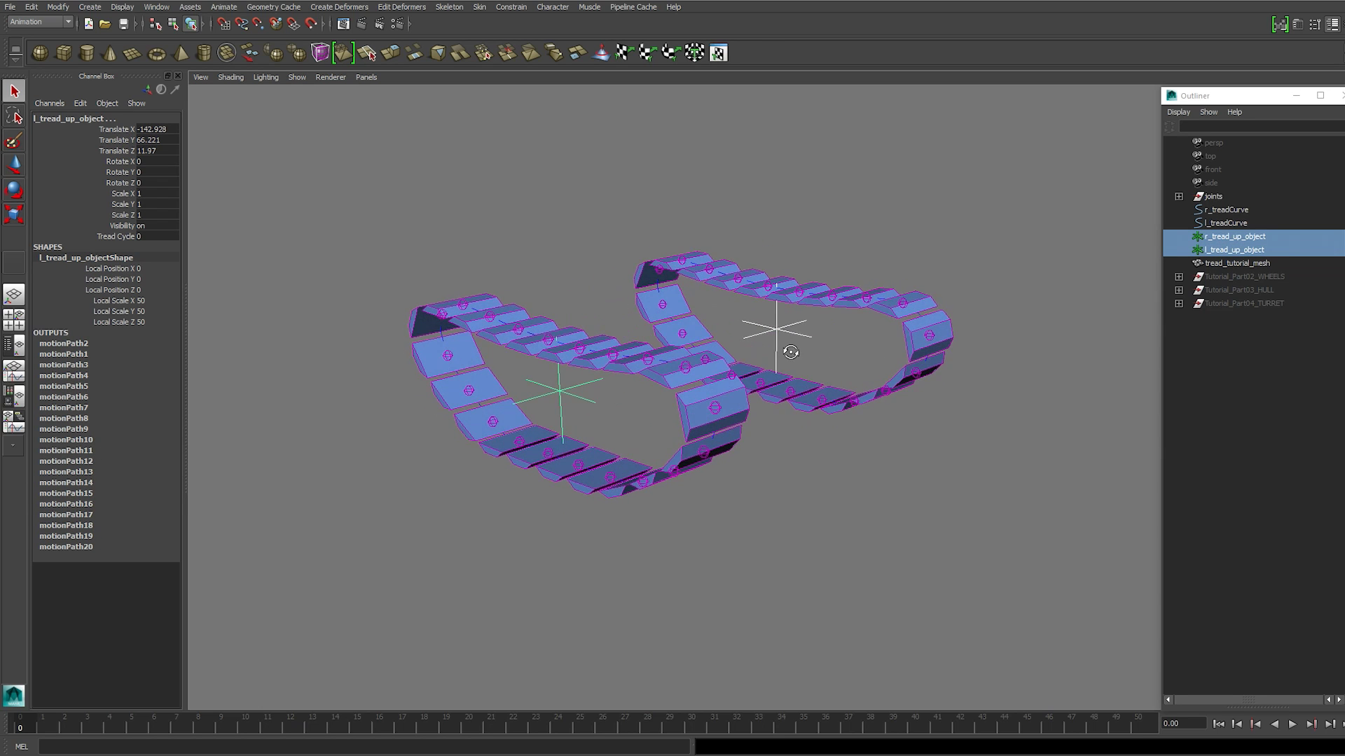
left_click(1180, 197)
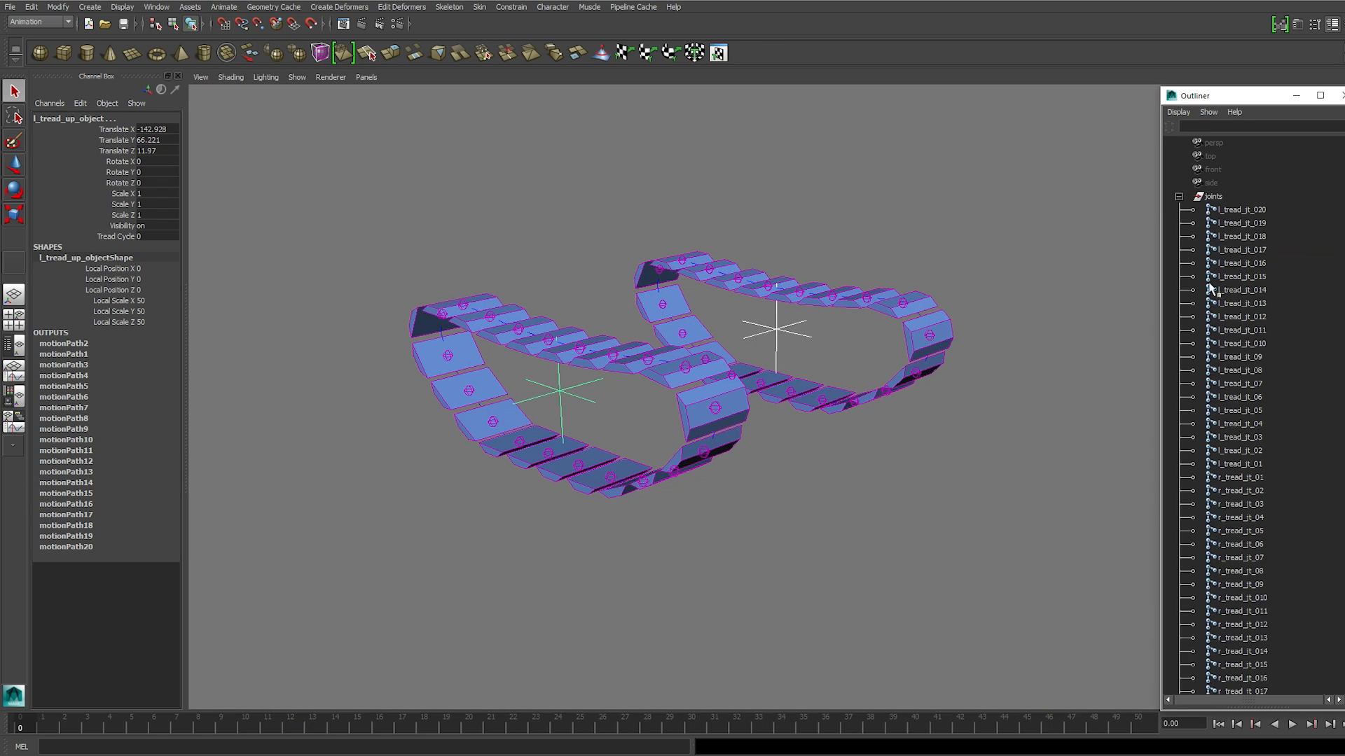
left_click(1179, 197)
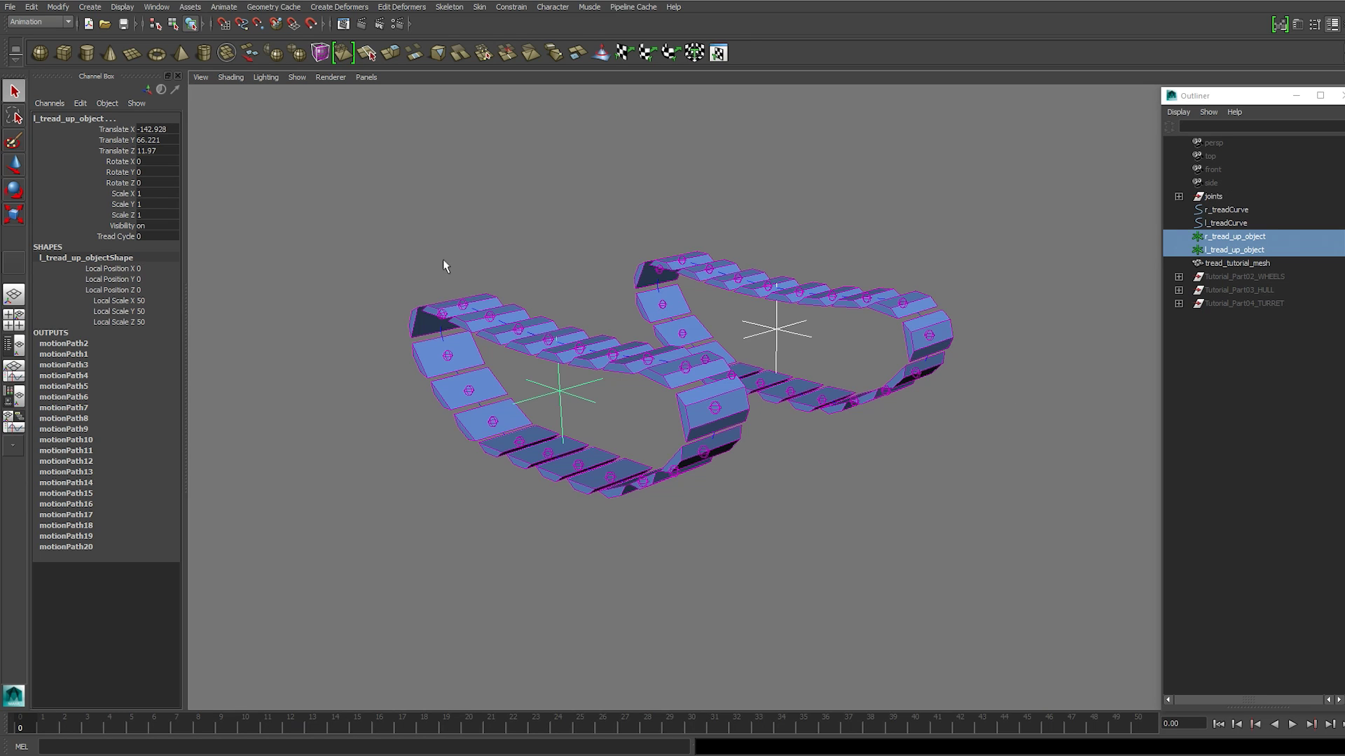
Scrub the Tread Cycle of both up objects to about 1.19 to run both complete treads along their curves
left_click(129, 240)
middle_click_drag(434, 447, 433, 456)
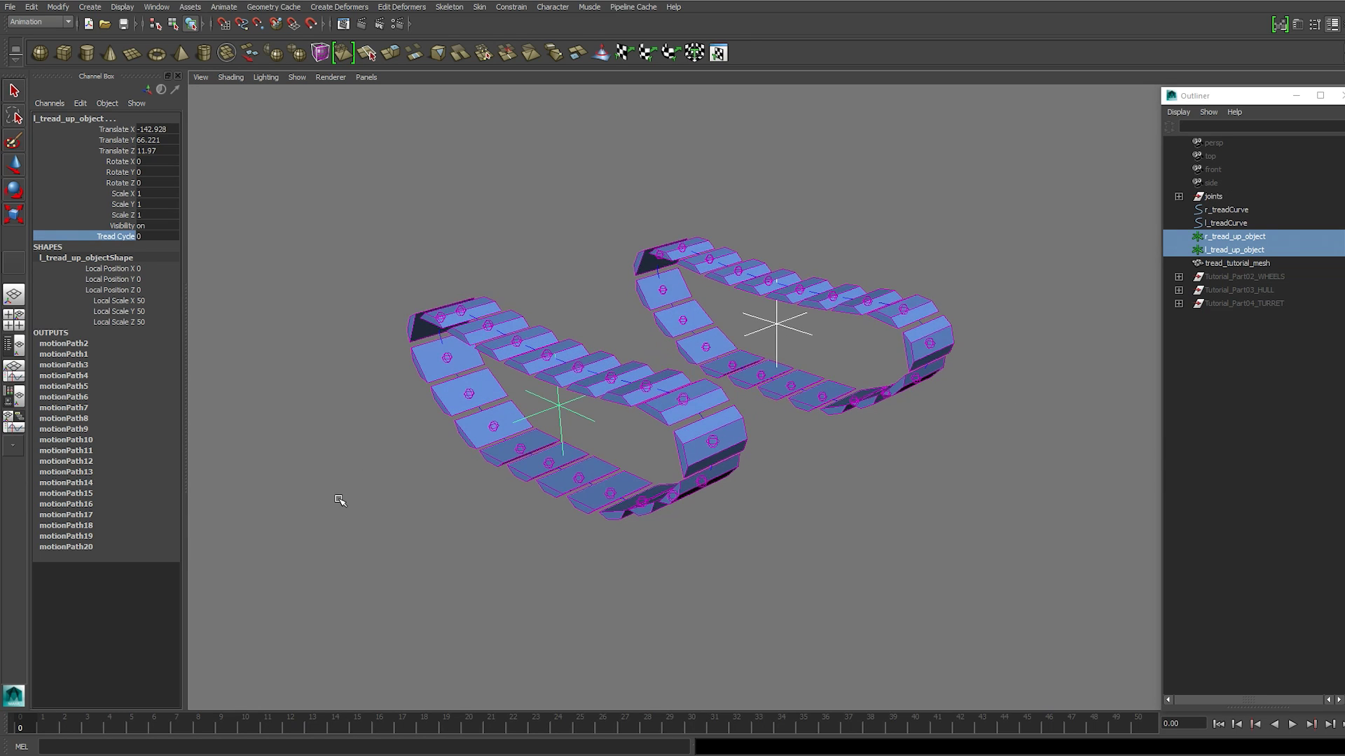
middle_click_drag(340, 500, 425, 503)
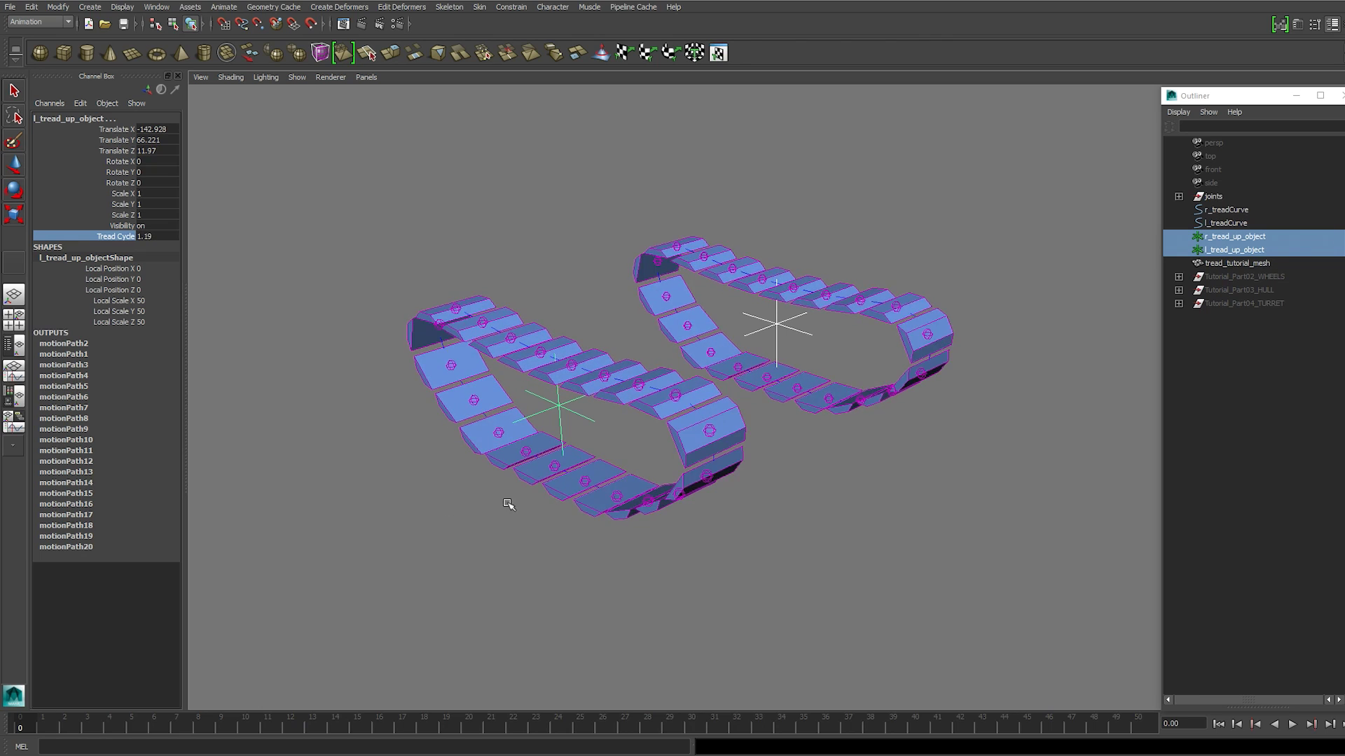
mouse_move(771, 508)
left_mouse_down("alt")
mouse_move(643, 501)
mouse_move(770, 507)
left_mouse_up("alt")
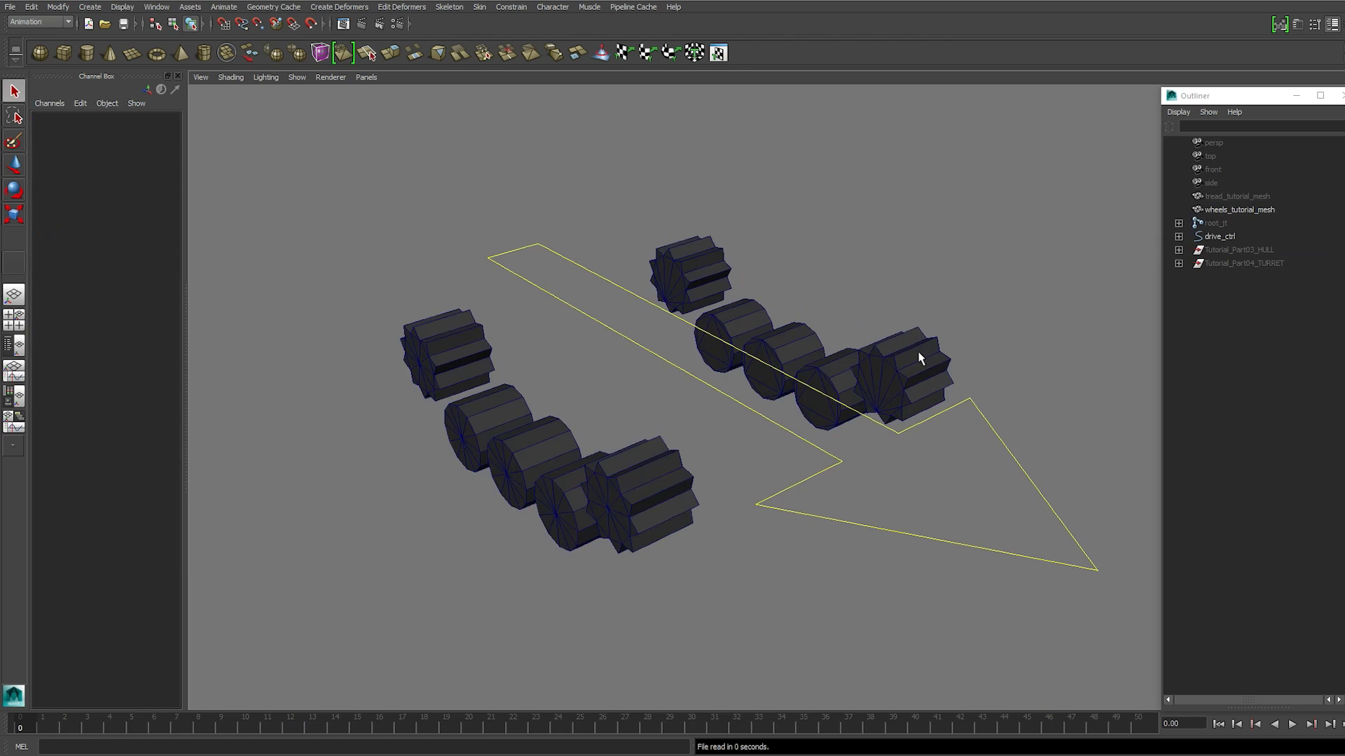
Test the wheel rig by moving drive_ctrl to about Translate Z 473 and rotating it to about Rotate Y -81
left_click(927, 537)
left_click_drag(927, 537, 813, 423, "alt")
key("w")
left_click_drag(613, 316, 635, 353)
key("e")
left_click_drag(694, 293, 763, 357)
middle_click_drag(763, 357, 650, 408, "alt")
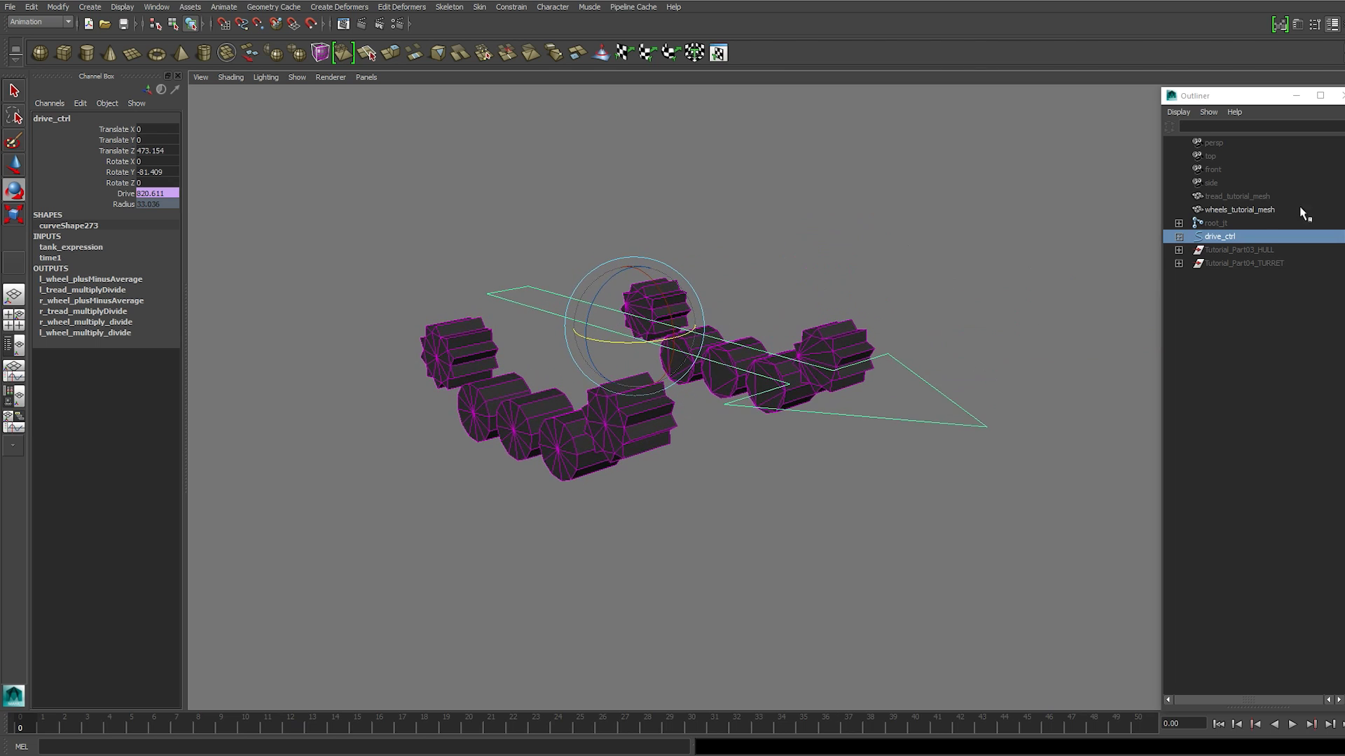
Unhide tread_tutorial_mesh around the wheels
left_click(1227, 197)
key("shift+h")
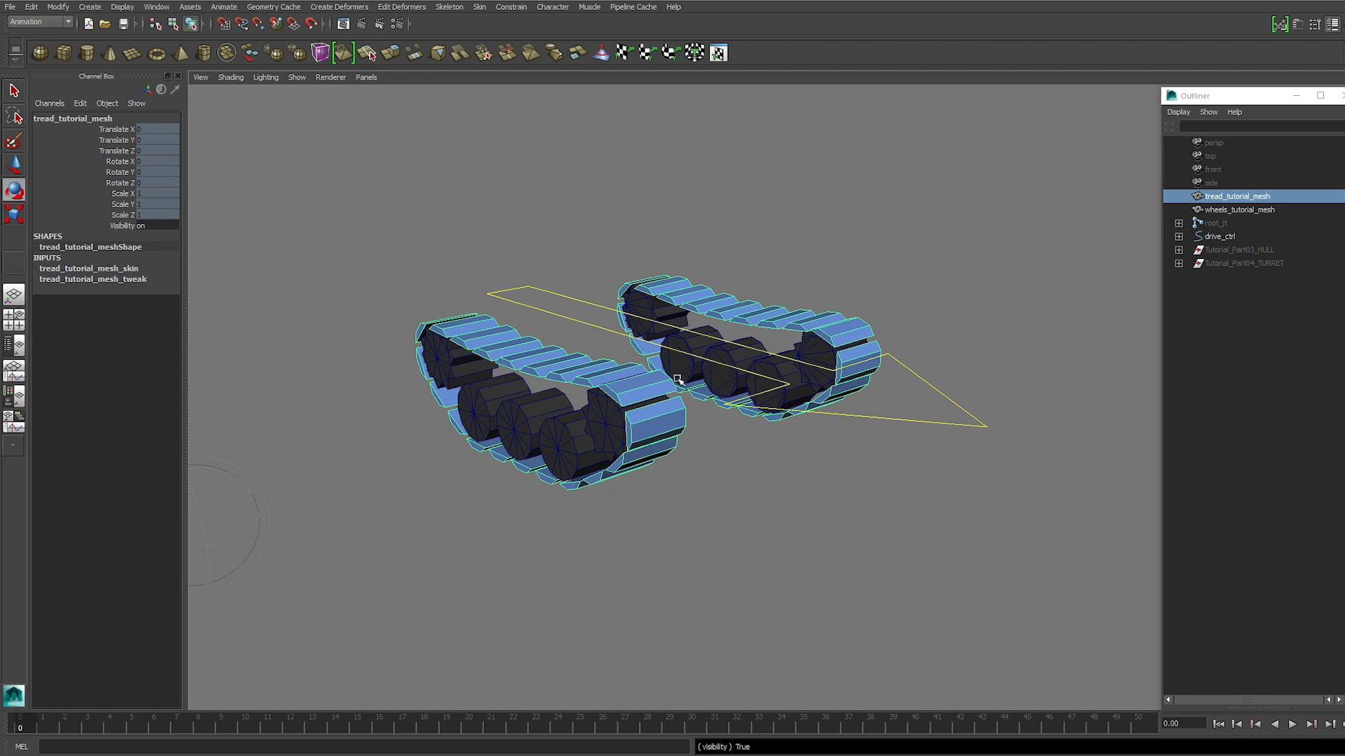
left_click_drag(891, 412, 877, 417, "alt")
left_click_drag(831, 490, 854, 483, "alt")
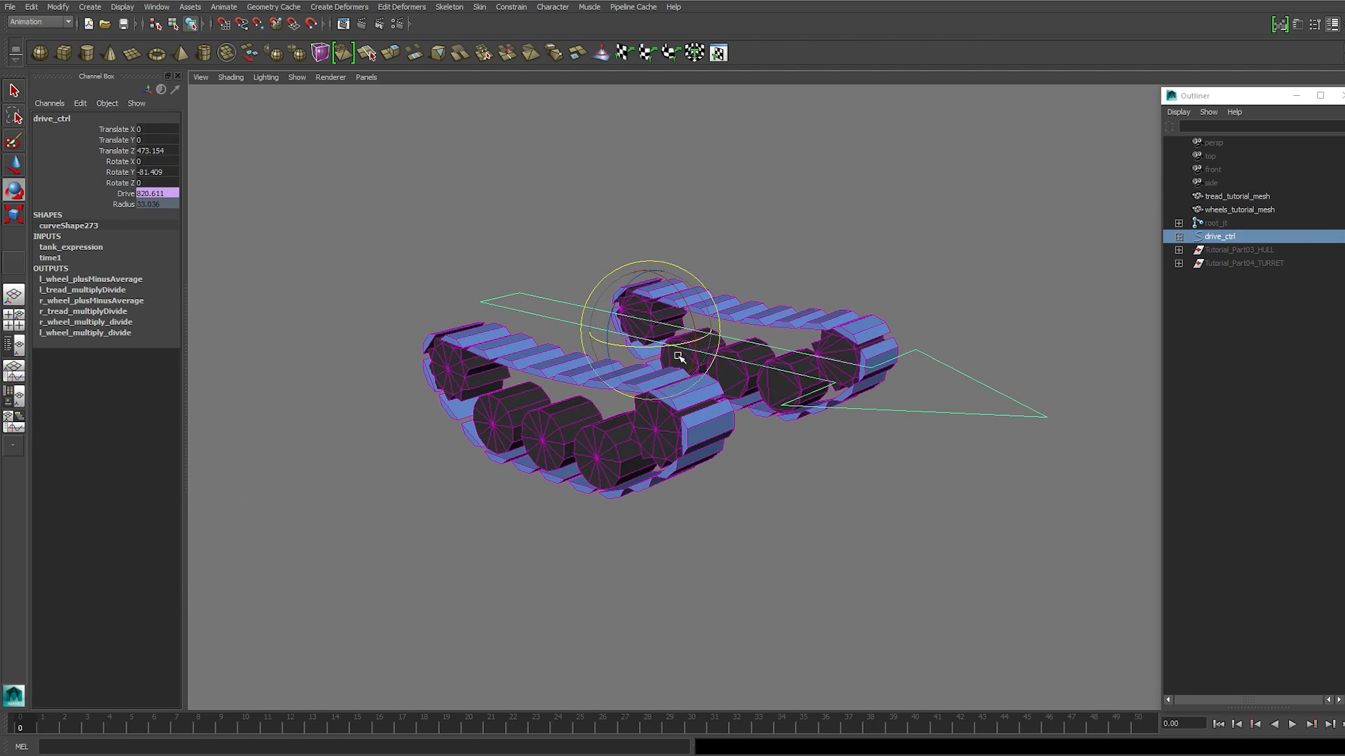
Move drive_ctrl to about Translate X -99 and Z 488 and rotate it to about Rotate Y -125.5, testing treads and wheels together
key("w")
left_click_drag(684, 334, 683, 370)
key("e")
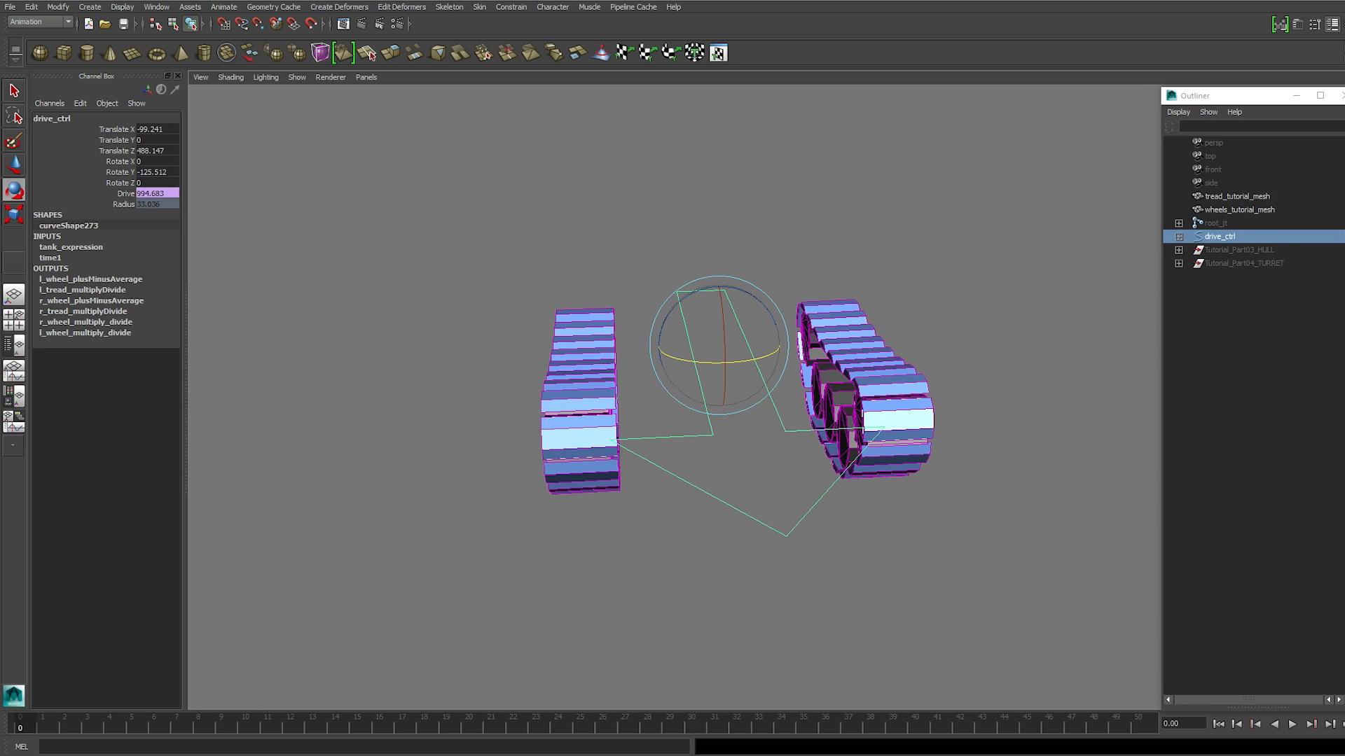